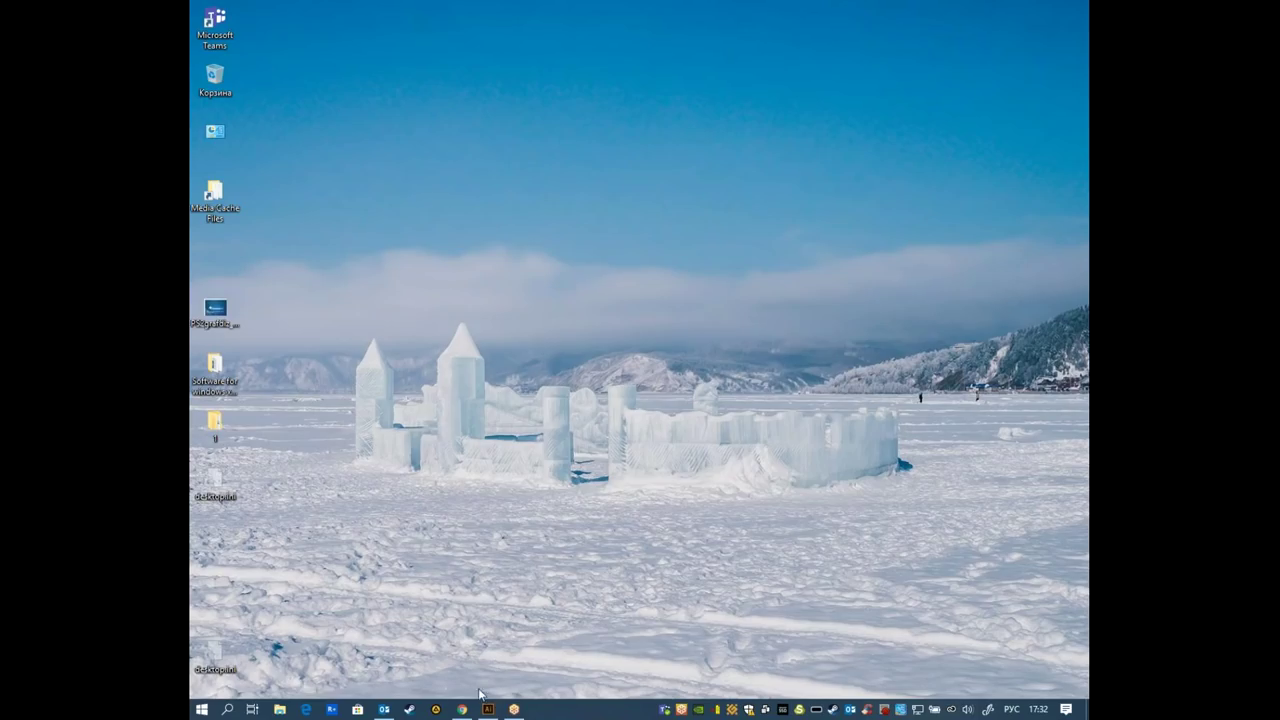
- Bring up Chrome and scroll through the Google Images results for 'лоу поли арт'
{"action": "left_click", "coordinate": [476, 709]}
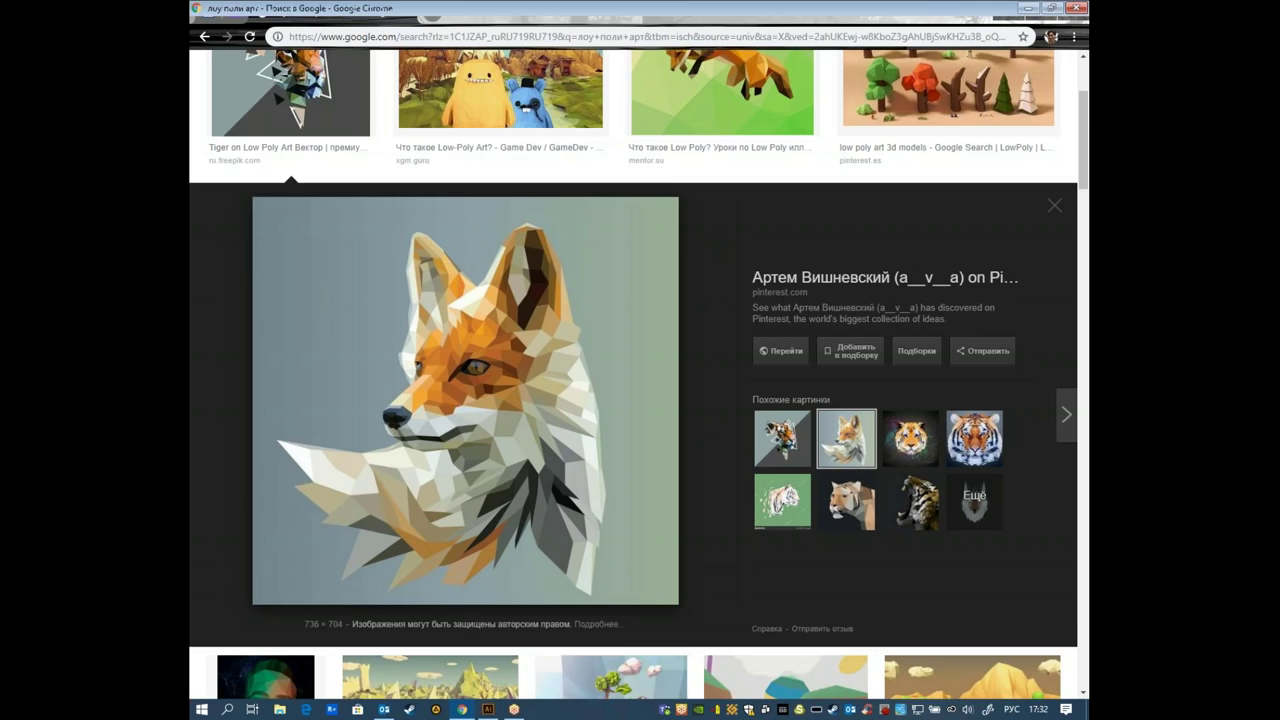
{"action": "scroll", "coordinate": [684, 295], "scroll_direction": "down", "scroll_amount": 2}
{"action": "scroll", "coordinate": [684, 298], "scroll_direction": "down", "scroll_amount": 1}
{"action": "scroll", "coordinate": [684, 298], "scroll_direction": "down", "scroll_amount": 1}
{"action": "scroll", "coordinate": [670, 290], "scroll_direction": "down", "scroll_amount": 1}
{"action": "scroll", "coordinate": [648, 282], "scroll_direction": "down", "scroll_amount": 1}
{"action": "scroll", "coordinate": [620, 282], "scroll_direction": "down", "scroll_amount": 2}
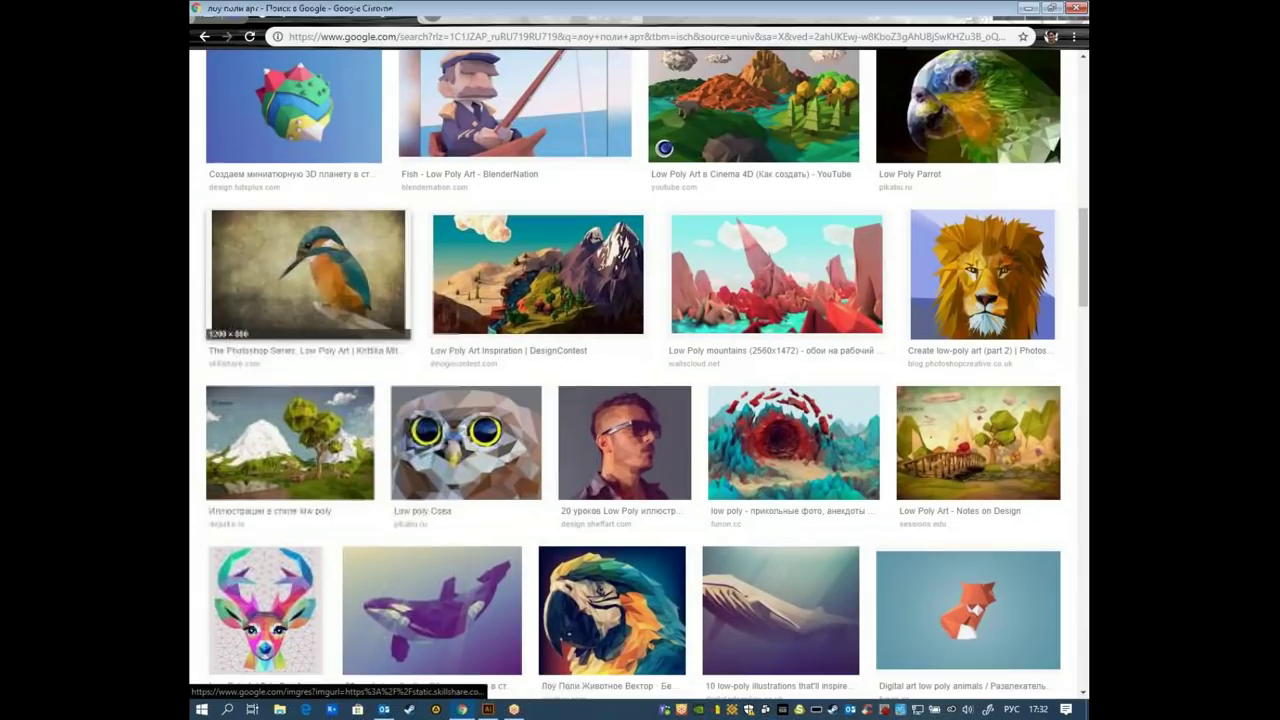
- Preview the low-poly kingfisher and orca images, then minimize Chrome
{"action": "left_click", "coordinate": [330, 270]}
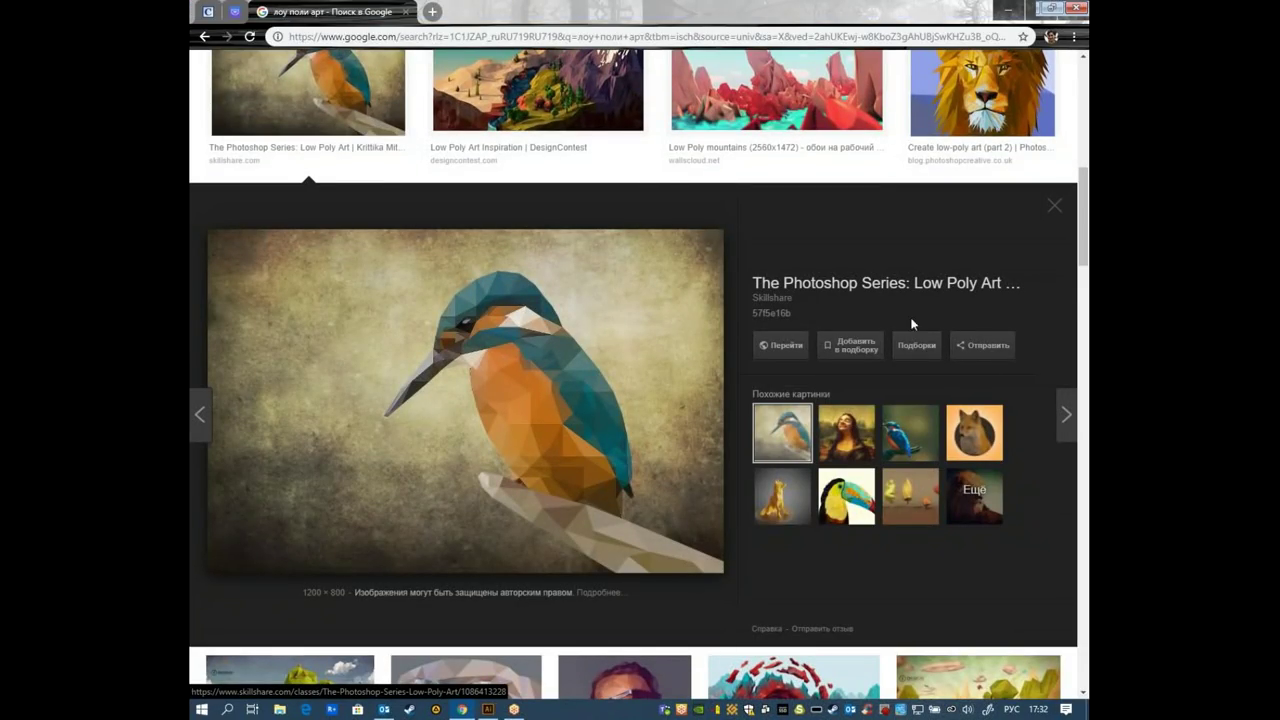
{"action": "scroll", "coordinate": [366, 306], "scroll_direction": "down", "scroll_amount": 2}
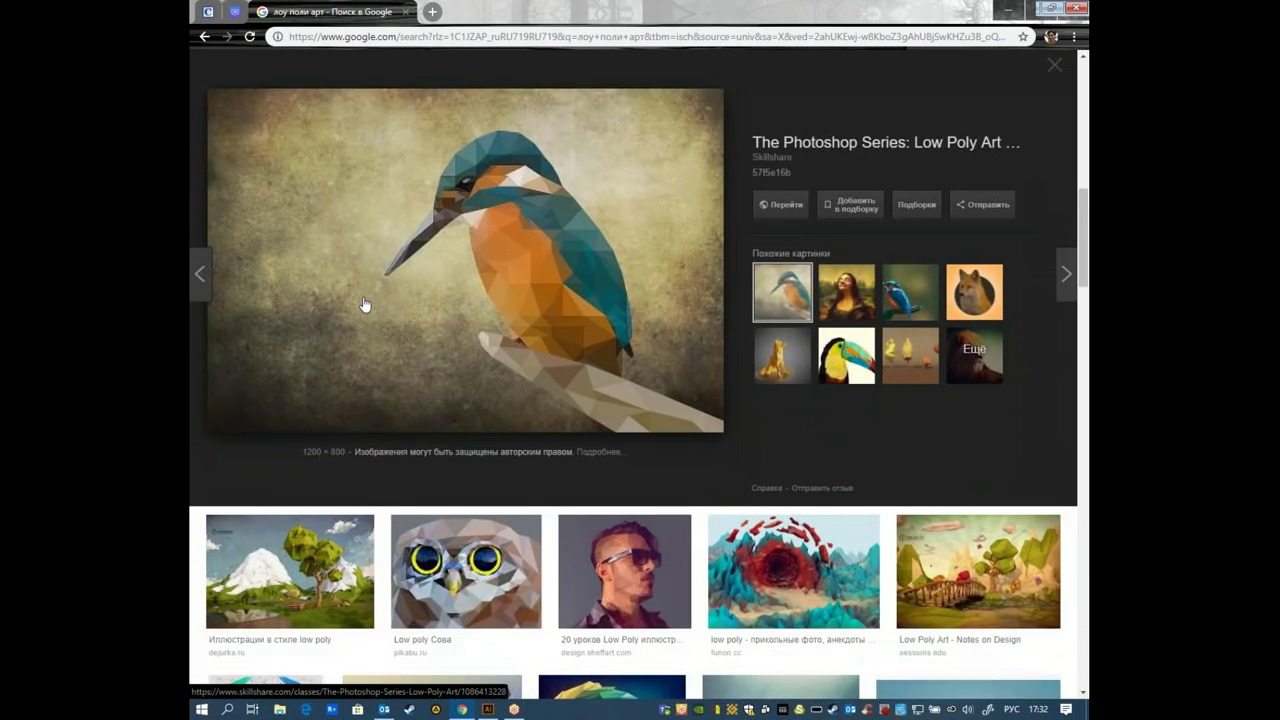
{"action": "scroll", "coordinate": [366, 306], "scroll_direction": "down", "scroll_amount": 3}
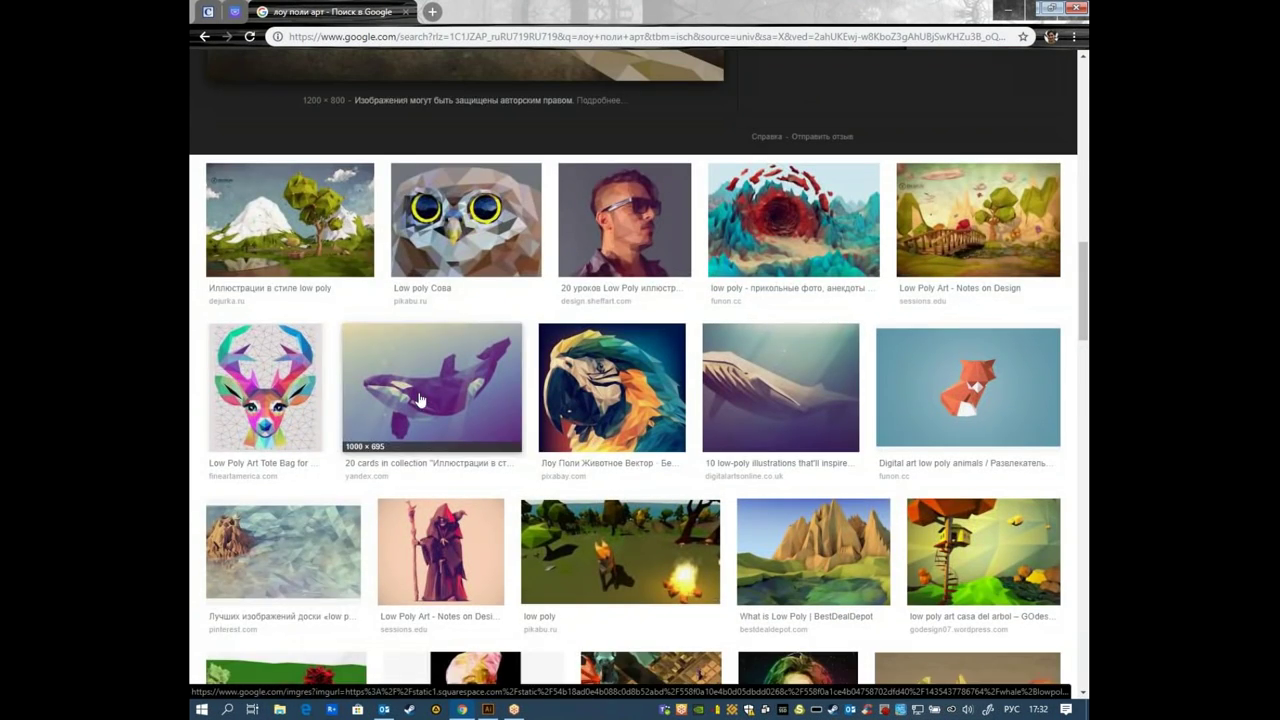
{"action": "left_click", "coordinate": [421, 401]}
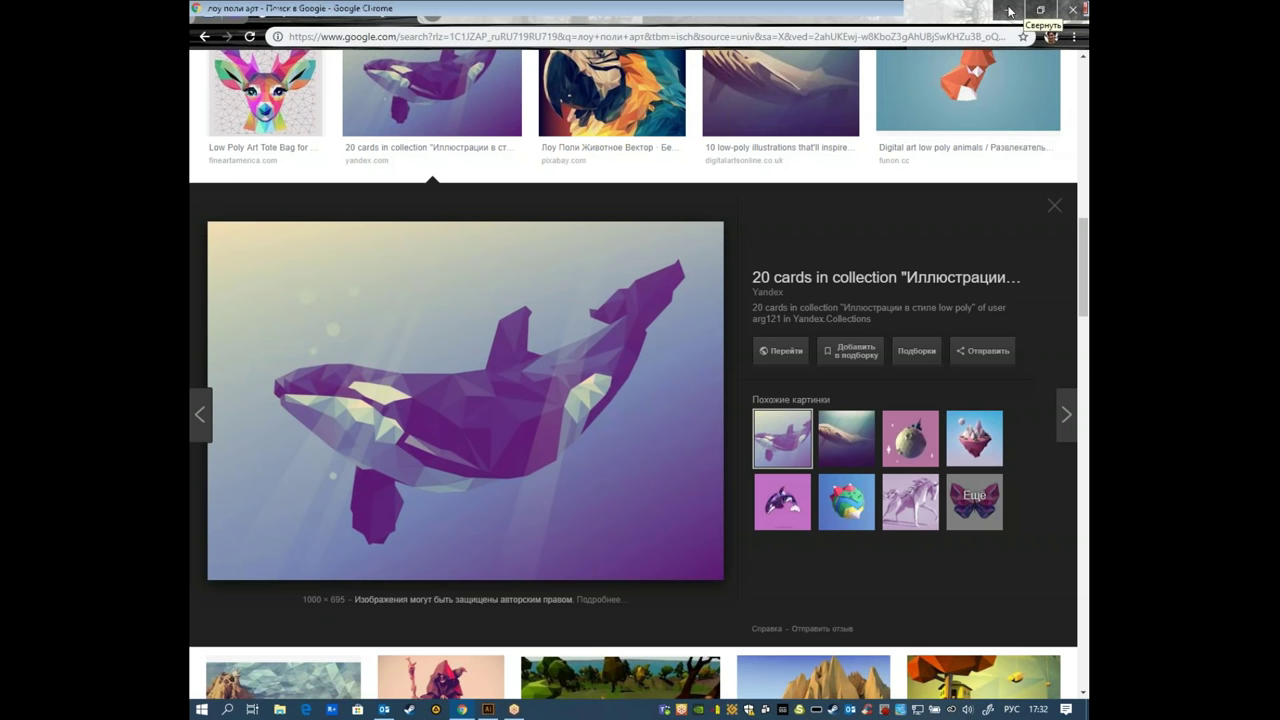
{"action": "left_click", "coordinate": [1009, 11]}
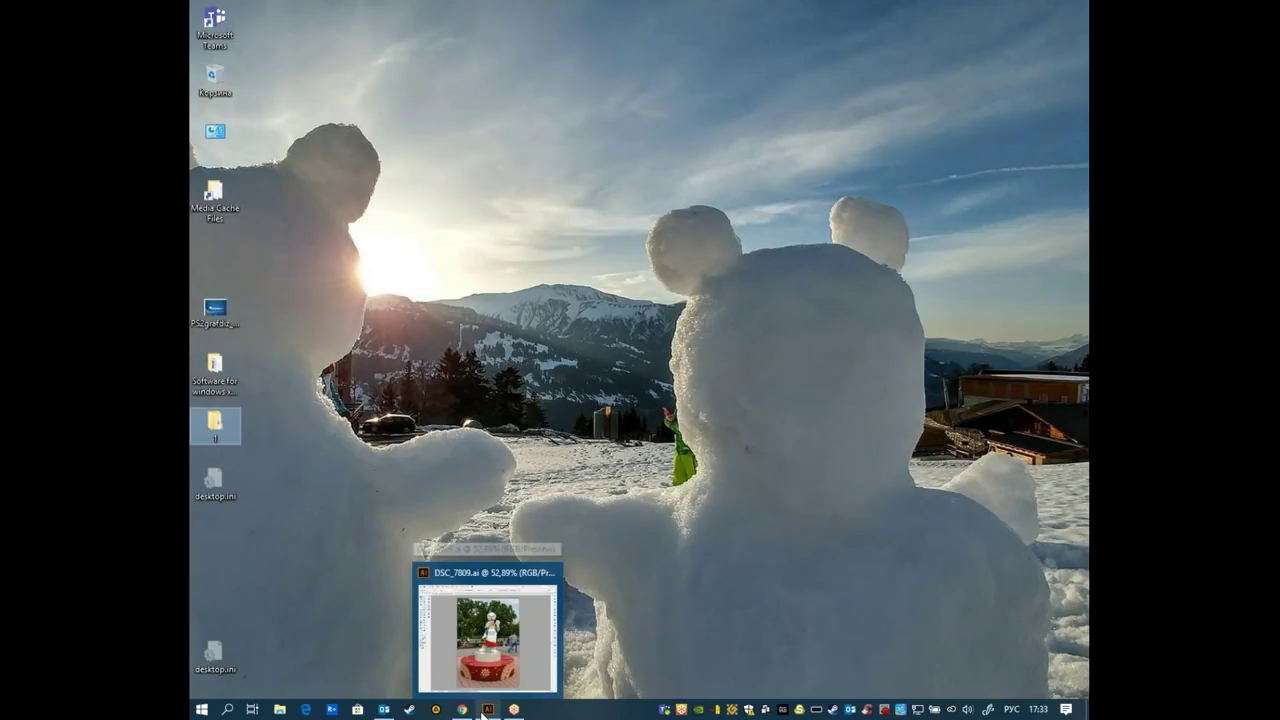
- Restore the DSC_7809.ai Illustrator document holding the mascot photo
{"action": "left_click", "coordinate": [486, 710]}
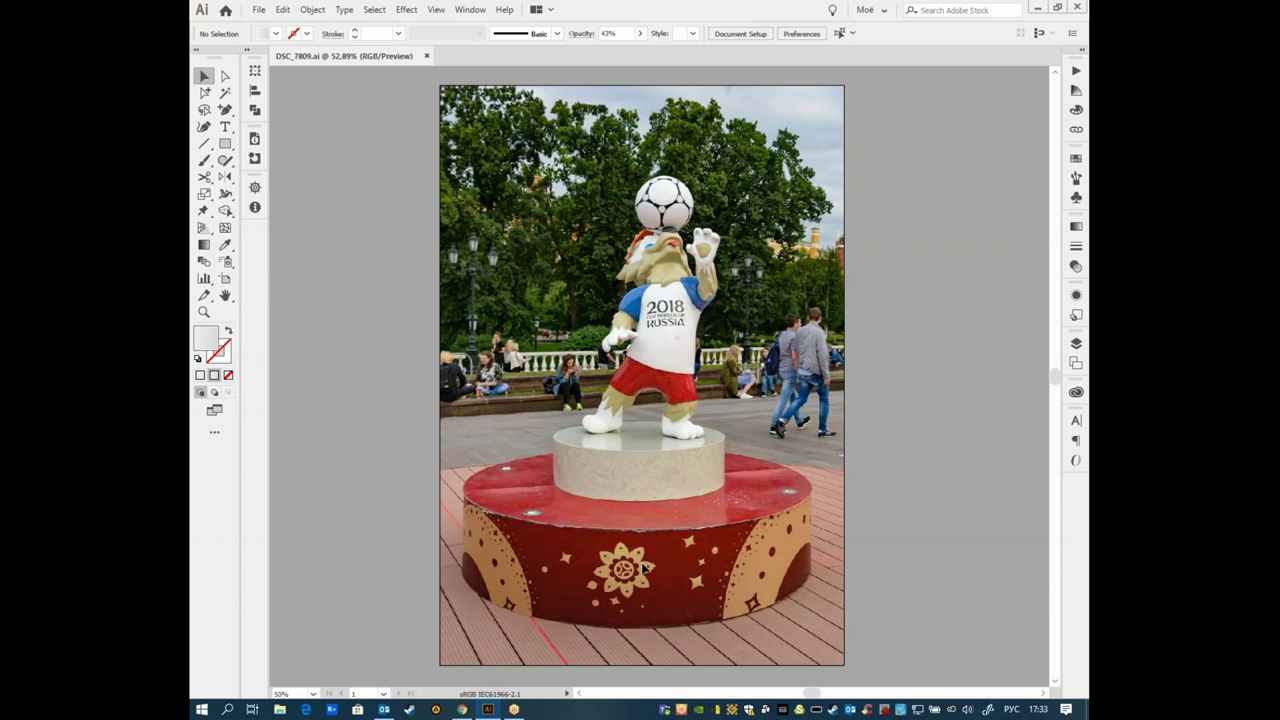
- Zoom the mascot photo to 300% centred on the '2018 FIFA WORLD CUP RUSSIA' shirt
{"action": "key", "text": "ctrl+plus"}
{"action": "key", "text": "ctrl+plus"}
{"action": "key", "text": "ctrl+plus"}
{"action": "key", "text": "ctrl+plus"}
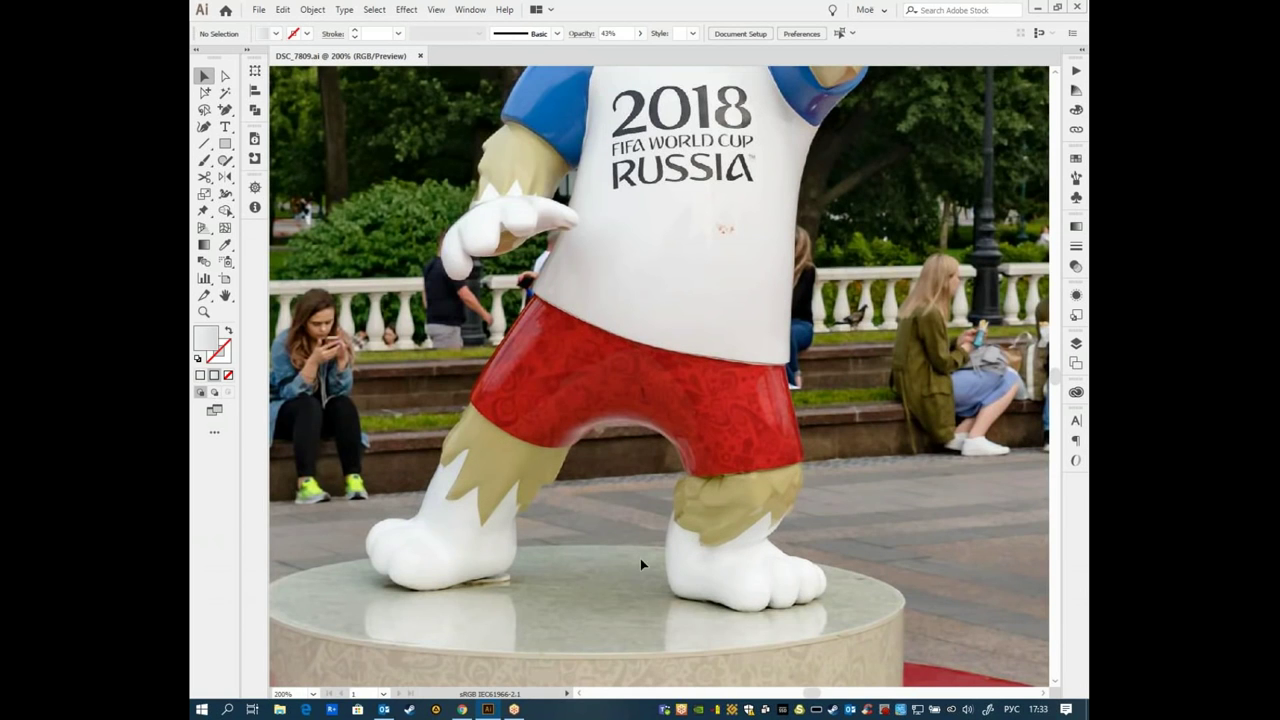
{"action": "scroll", "coordinate": [700, 298], "scroll_direction": "up", "scroll_amount": 5}
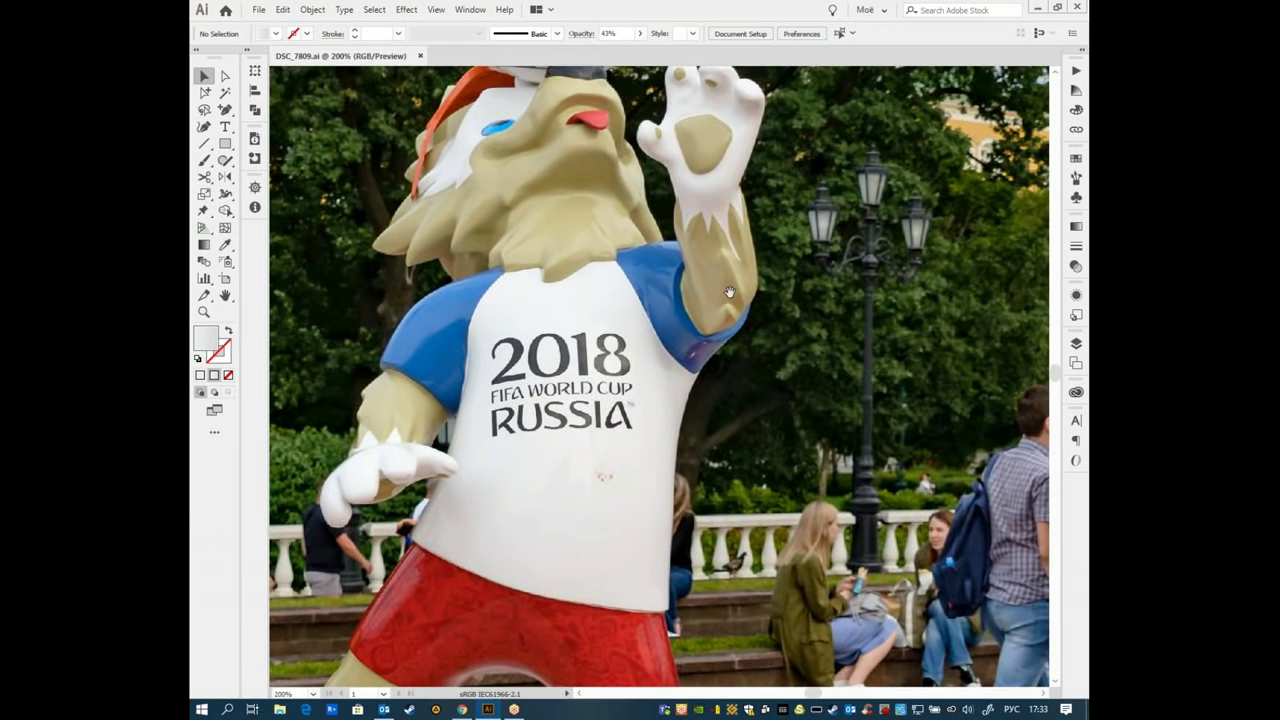
{"action": "left_click_drag", "start_coordinate": [729, 292], "coordinate": [795, 377]}
{"action": "key", "text": "ctrl+plus"}
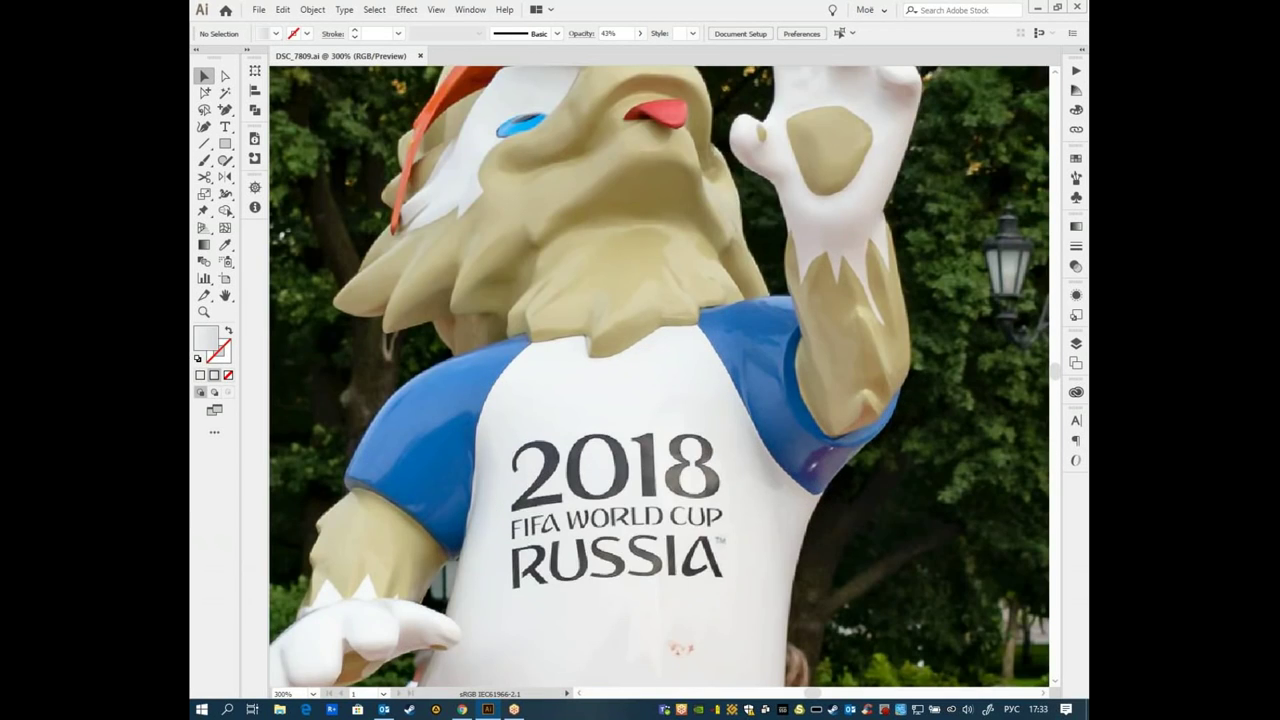
{"action": "left_click_drag", "start_coordinate": [669, 448], "coordinate": [710, 300]}
{"action": "scroll", "coordinate": [730, 300], "scroll_direction": "down", "scroll_amount": 3}
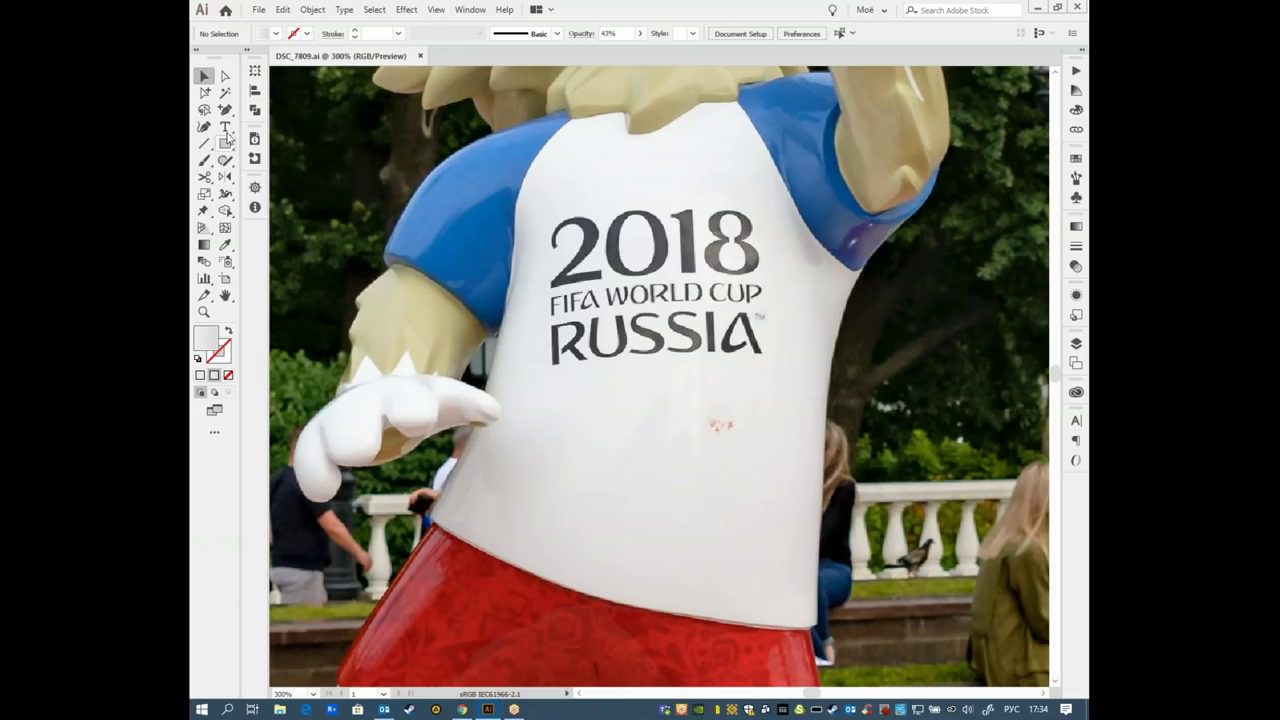
- Set up the Pen with no fill, then test-sample shoulder blues with the Eyedropper
{"action": "key", "text": "p"}
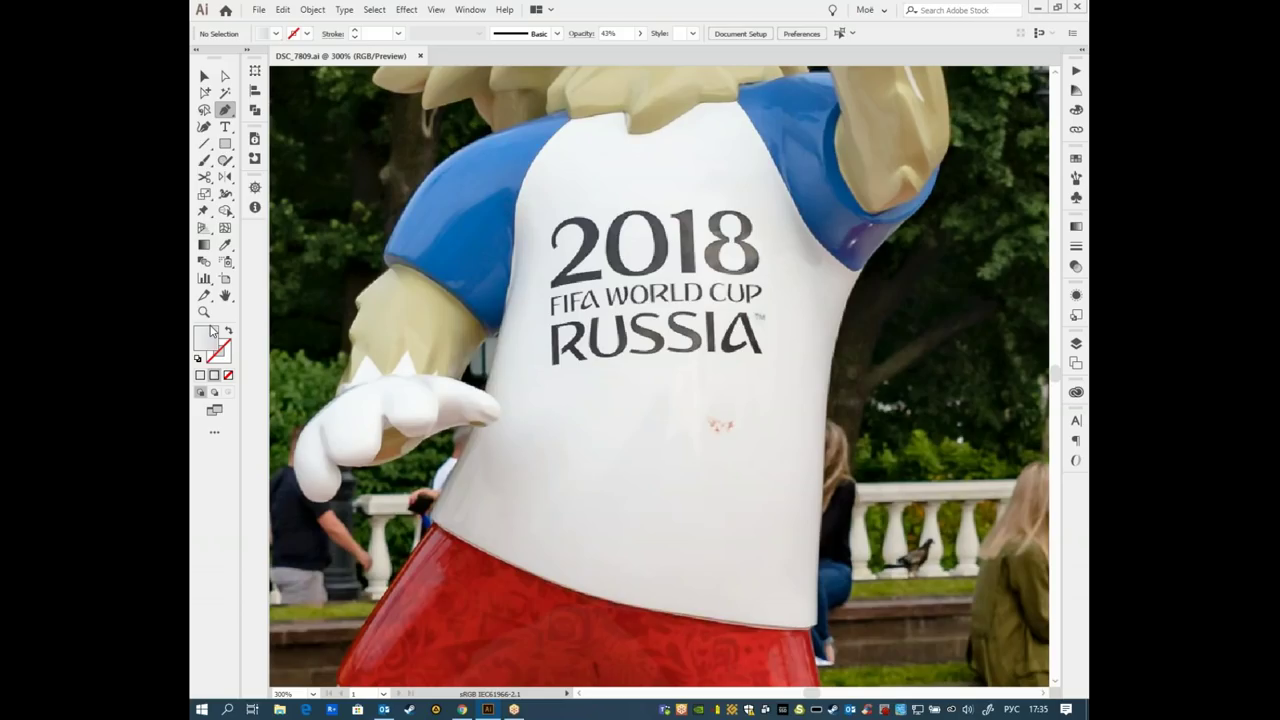
{"action": "key", "text": "slash"}
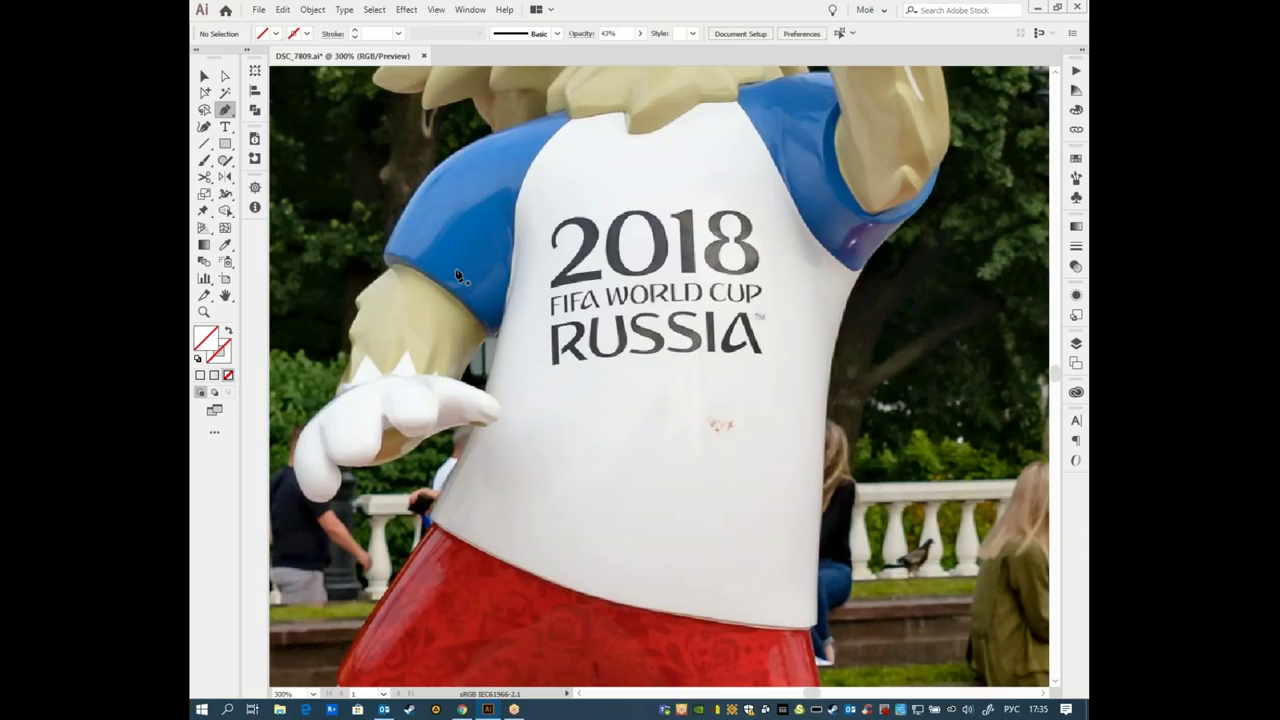
{"action": "key", "text": "i"}
{"action": "left_click", "coordinate": [484, 218]}
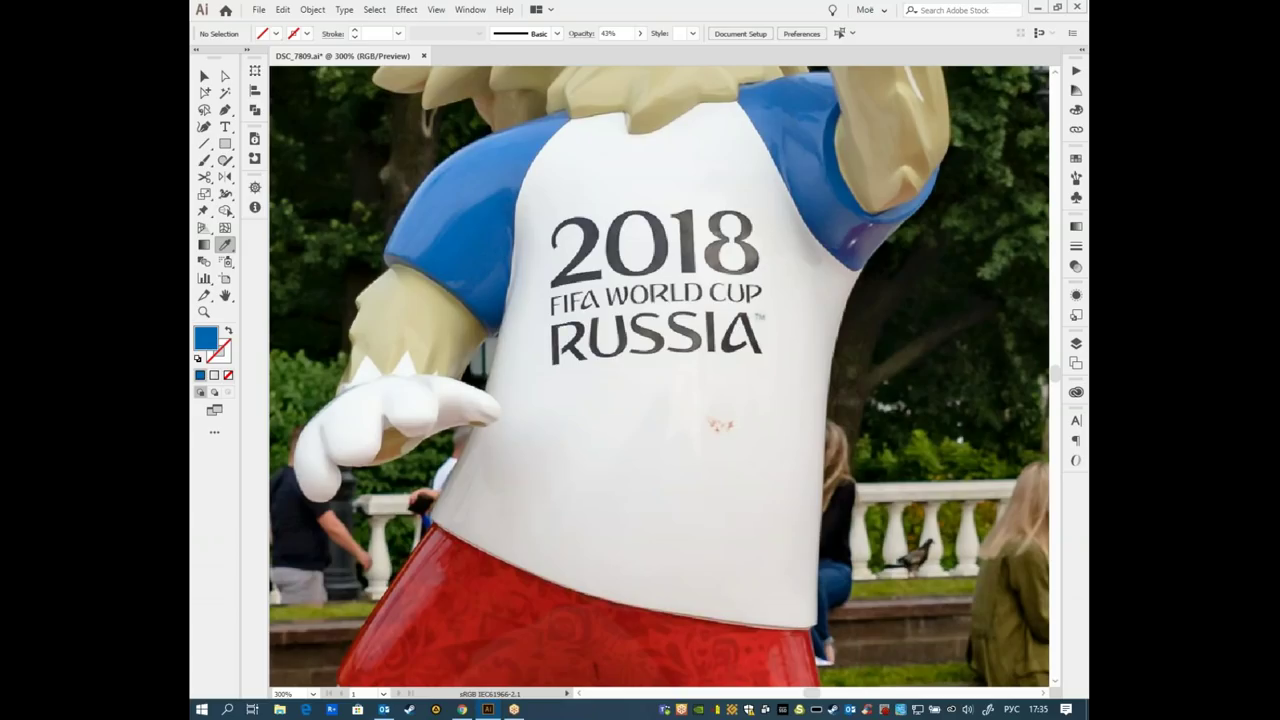
{"action": "left_click", "coordinate": [480, 213]}
{"action": "left_click", "coordinate": [481, 182]}
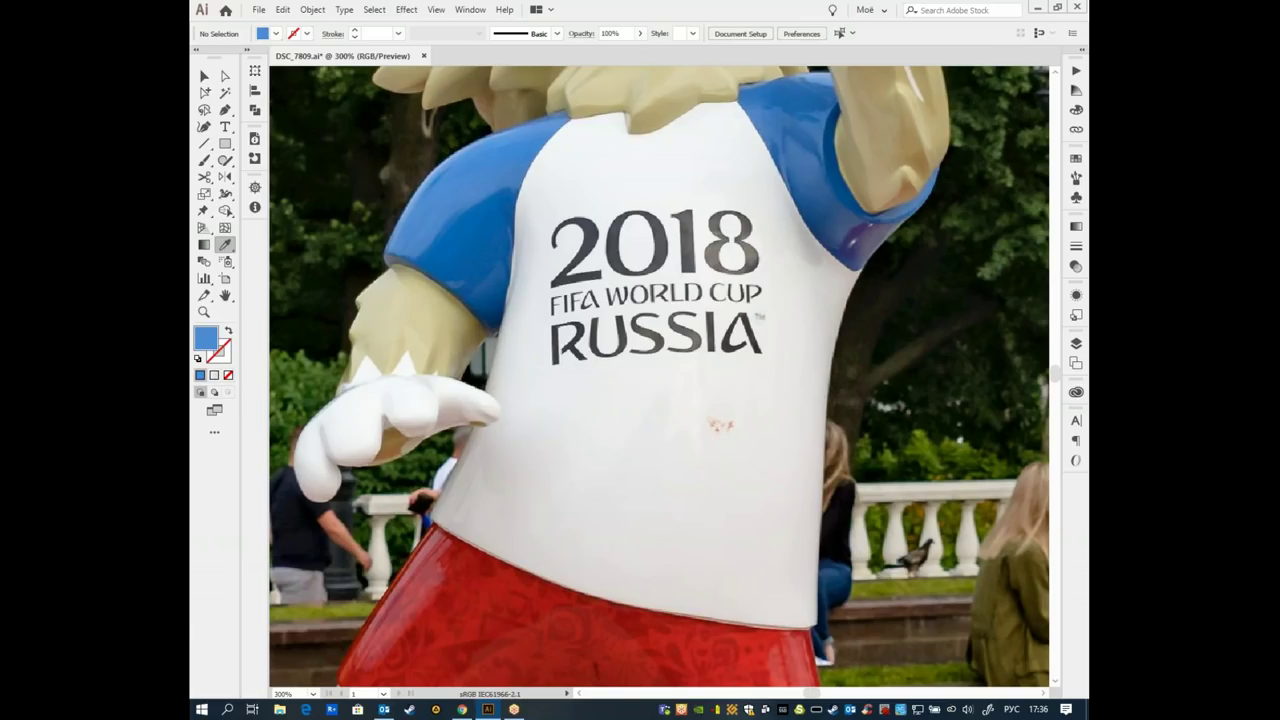
- Sample a darker tone and the shirt's grey-white, then return the fill to none
{"action": "left_click", "coordinate": [507, 177]}
{"action": "left_click", "coordinate": [661, 234]}
{"action": "left_click", "coordinate": [757, 447]}
{"action": "left_click", "coordinate": [606, 449]}
{"action": "left_click", "coordinate": [564, 450]}
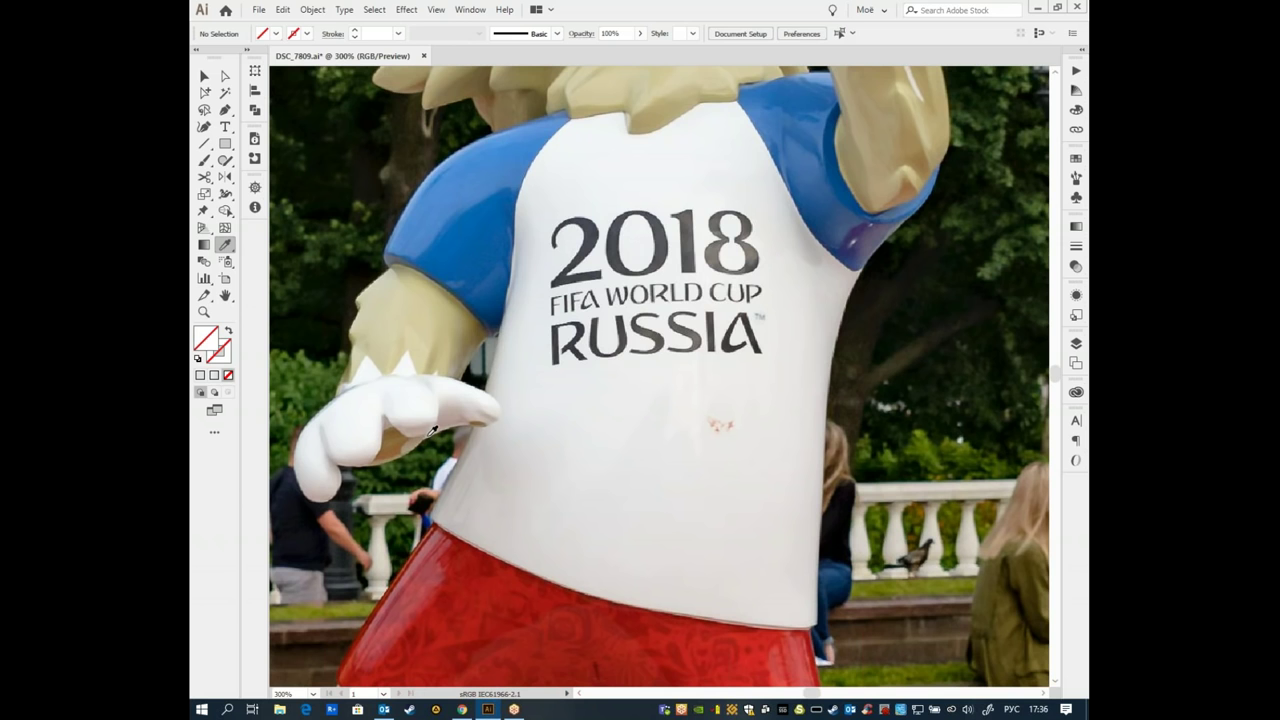
- Pan and zoom to 600% so the mascot's blue sleeve fills the view
{"action": "scroll", "coordinate": [430, 428], "scroll_direction": "down", "scroll_amount": 3}
{"action": "scroll", "coordinate": [426, 425], "scroll_direction": "down", "scroll_amount": 5}
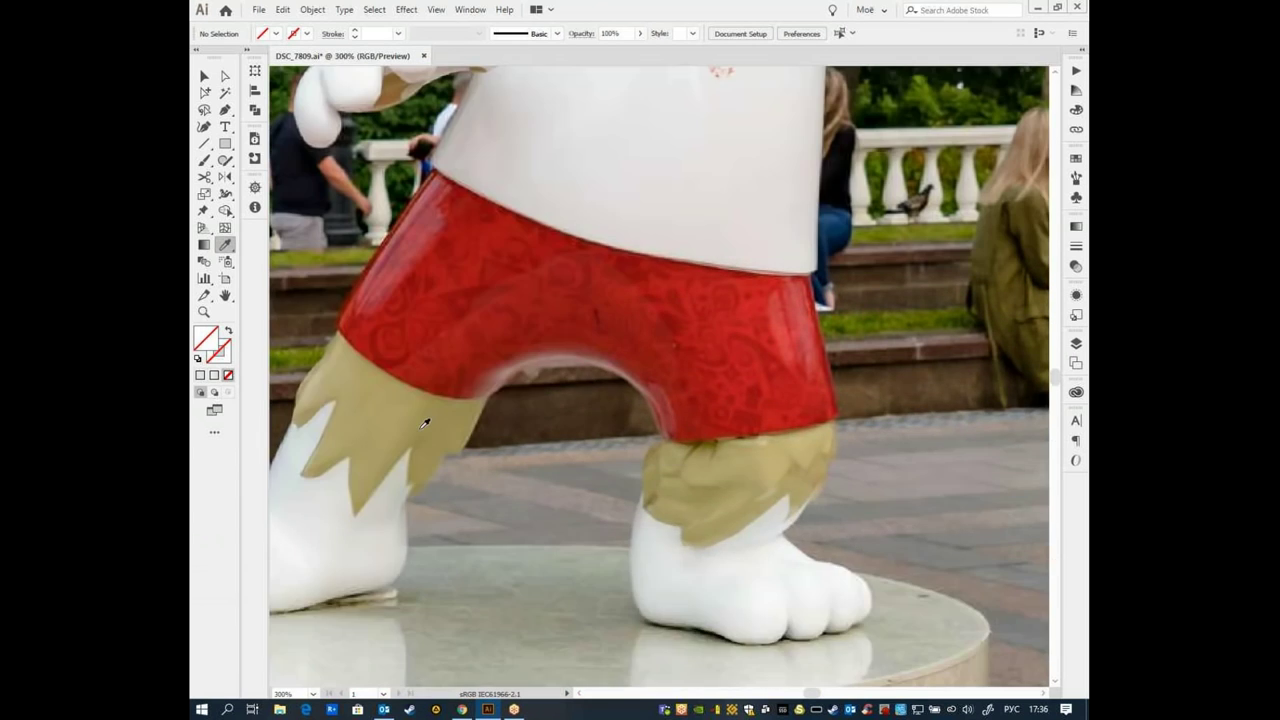
{"action": "scroll", "coordinate": [425, 424], "scroll_direction": "up", "scroll_amount": 2}
{"action": "scroll", "coordinate": [425, 424], "scroll_direction": "up", "scroll_amount": 4}
{"action": "scroll", "coordinate": [425, 424], "scroll_direction": "up", "scroll_amount": 2}
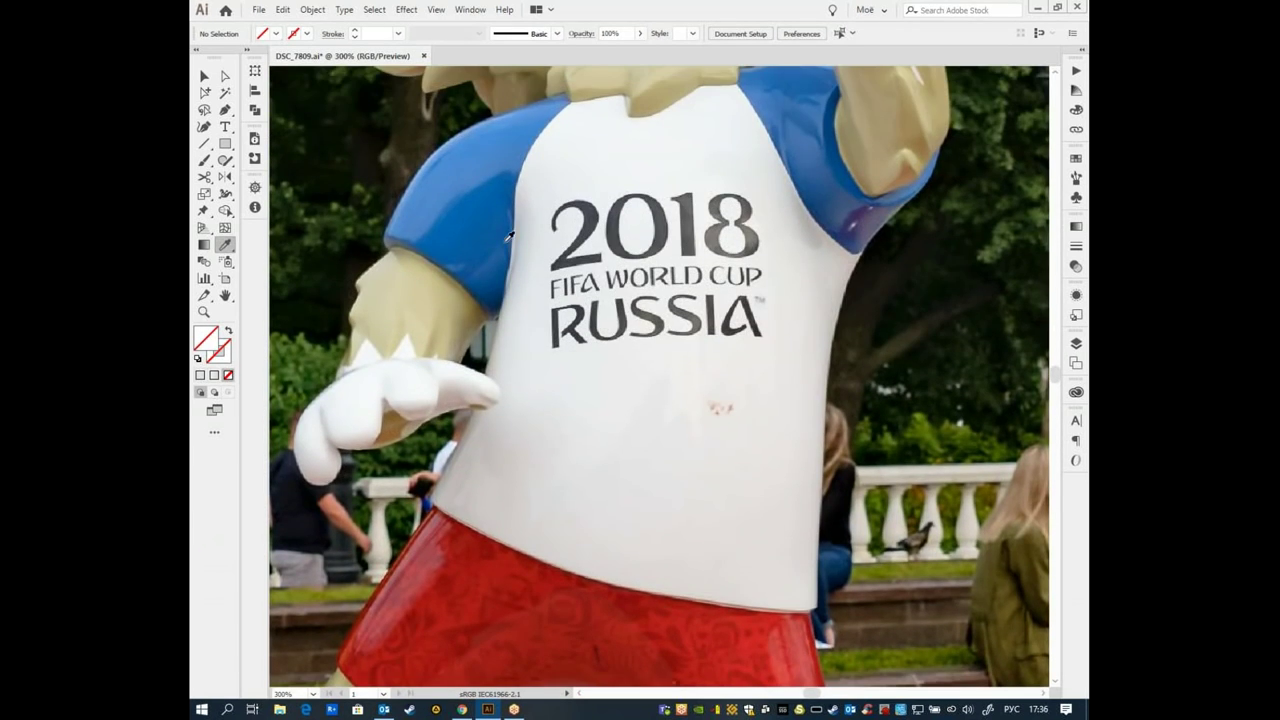
{"action": "left_click_drag", "start_coordinate": [560, 196], "coordinate": [675, 281]}
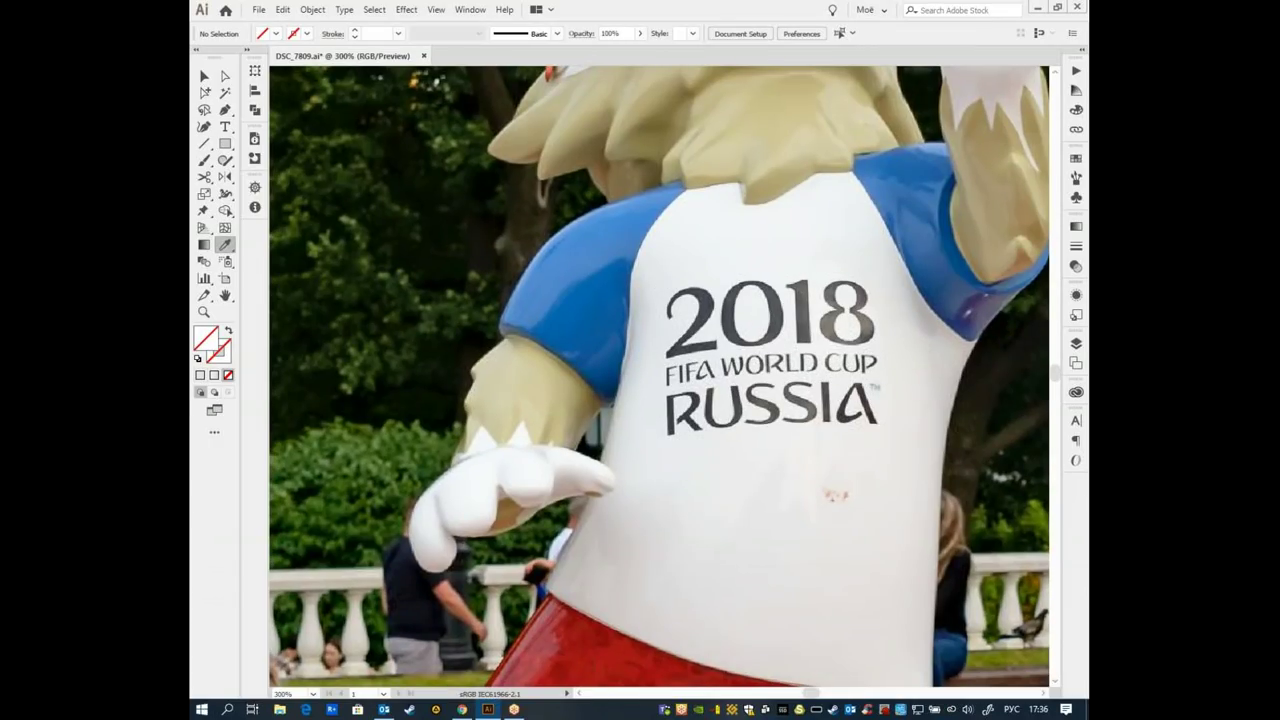
{"action": "scroll", "coordinate": [670, 278], "scroll_direction": "up", "scroll_amount": 1}
{"action": "scroll", "coordinate": [670, 278], "scroll_direction": "up", "scroll_amount": 1}
{"action": "scroll", "coordinate": [677, 212], "scroll_direction": "up", "scroll_amount": 1}
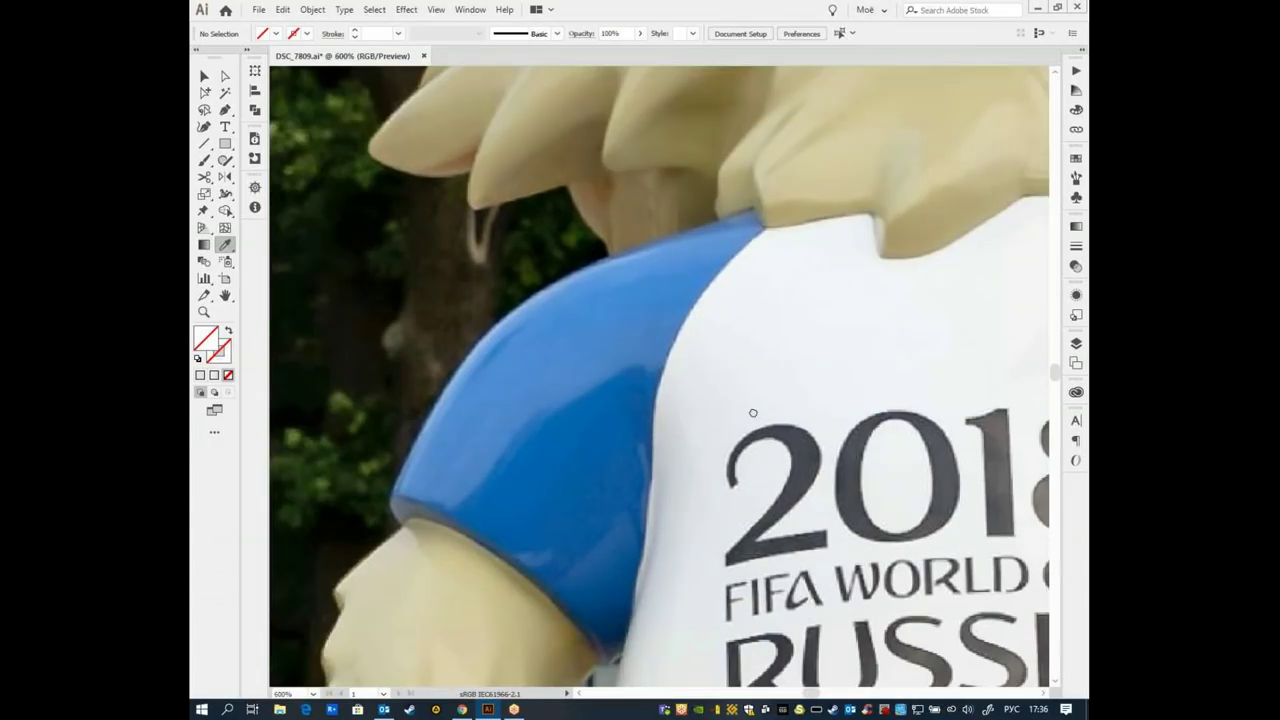
{"action": "key", "text": "p"}
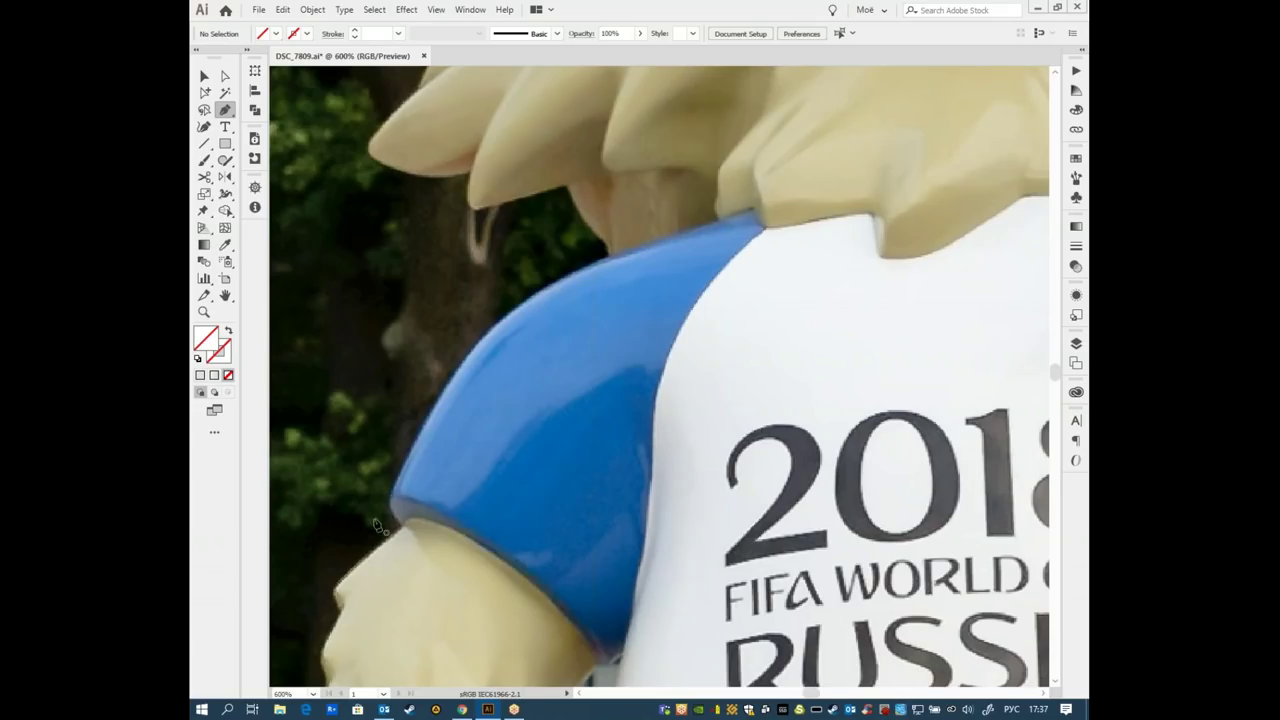
- Trace a closed triangle on the sleeve's left edge and fill it with sampled sleeve blue
{"action": "left_click", "coordinate": [396, 523]}
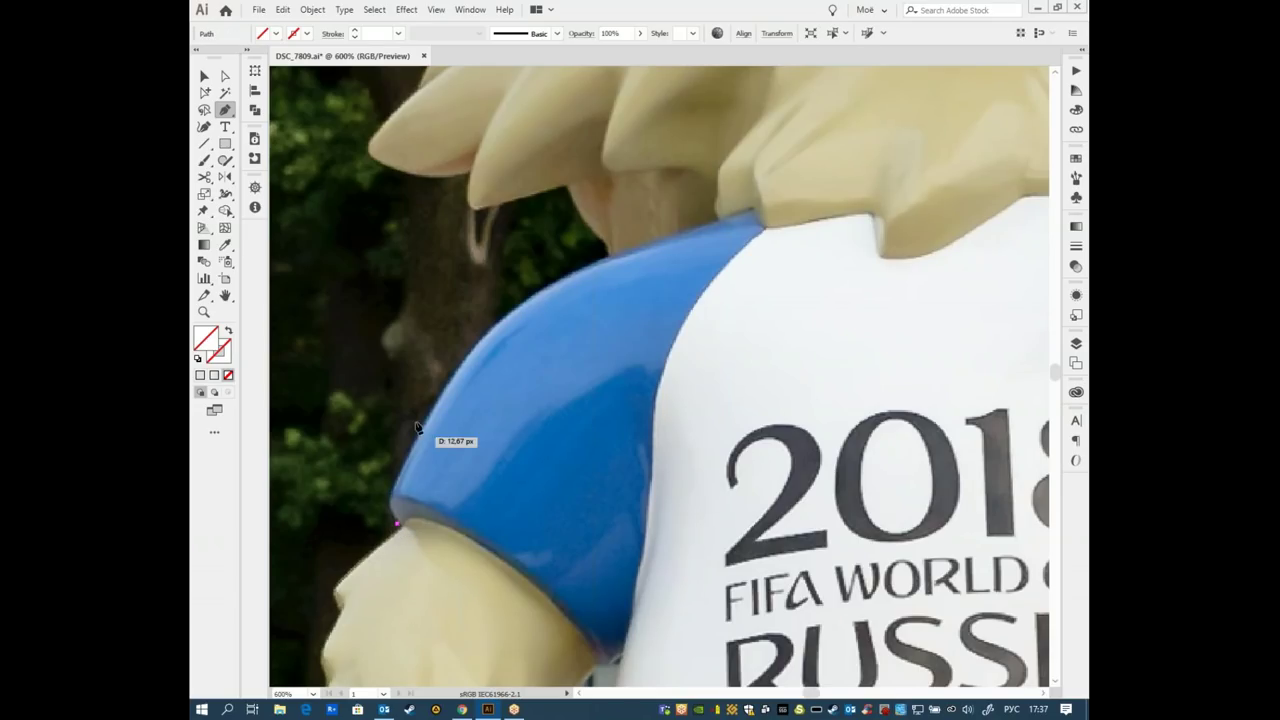
{"action": "left_click", "coordinate": [464, 357]}
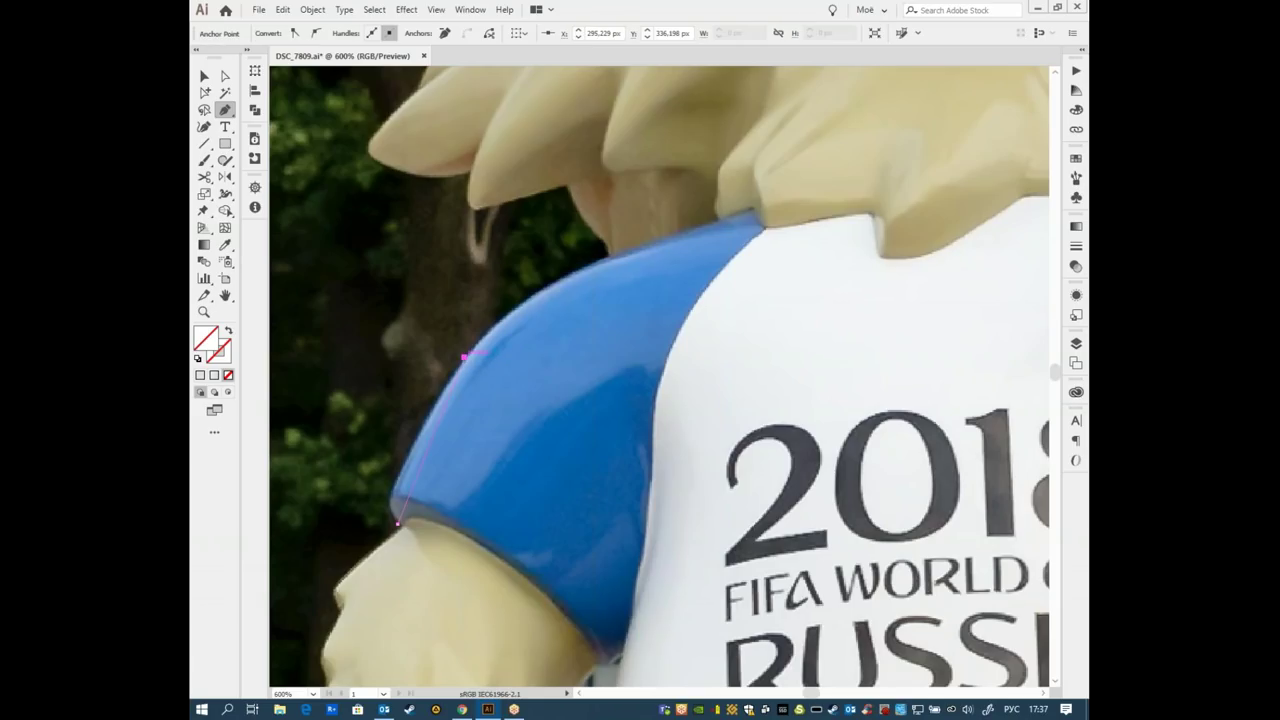
{"action": "key", "text": "Escape"}
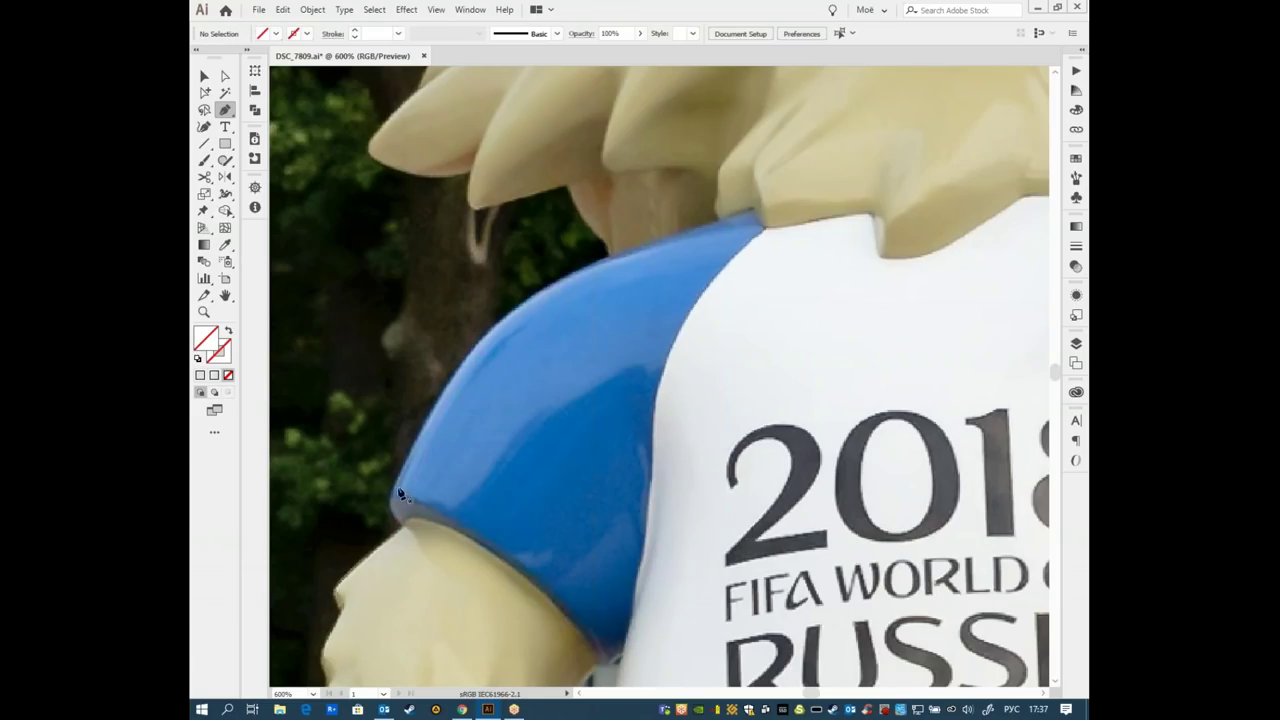
{"action": "left_click", "coordinate": [383, 508]}
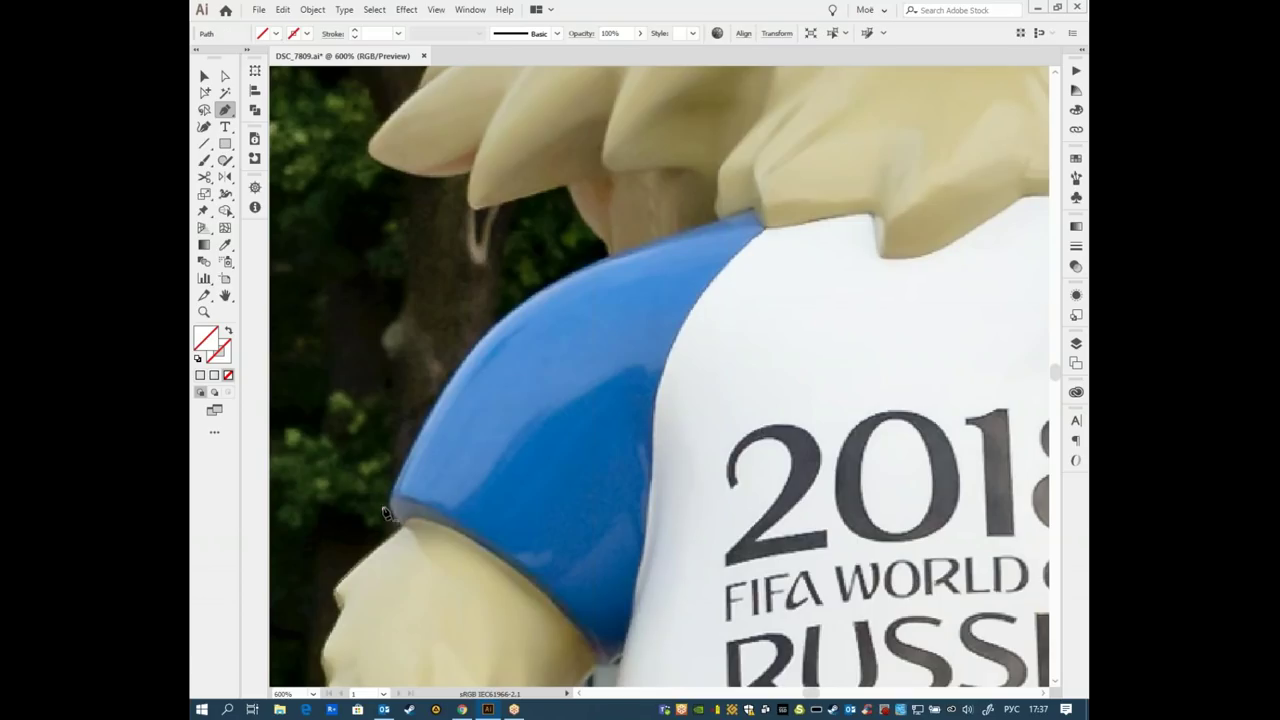
{"action": "left_click", "coordinate": [467, 353]}
{"action": "left_click", "coordinate": [484, 549]}
{"action": "left_click", "coordinate": [384, 509]}
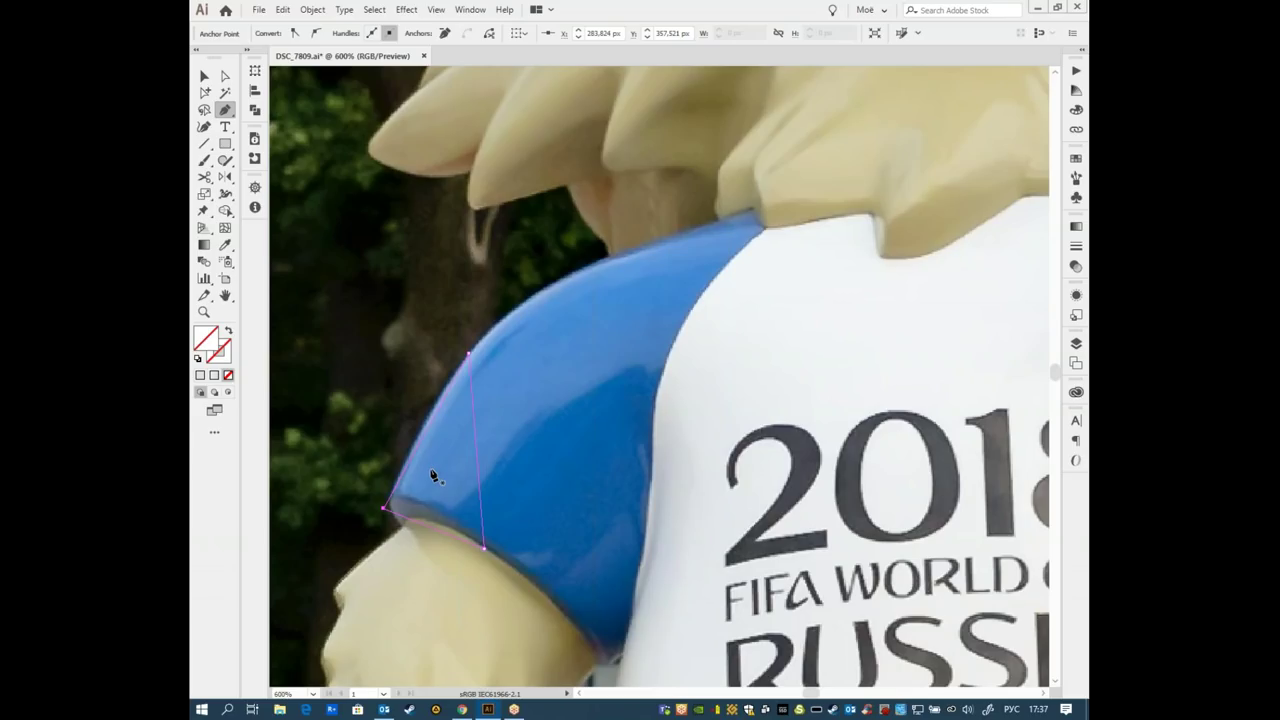
{"action": "key", "text": "i"}
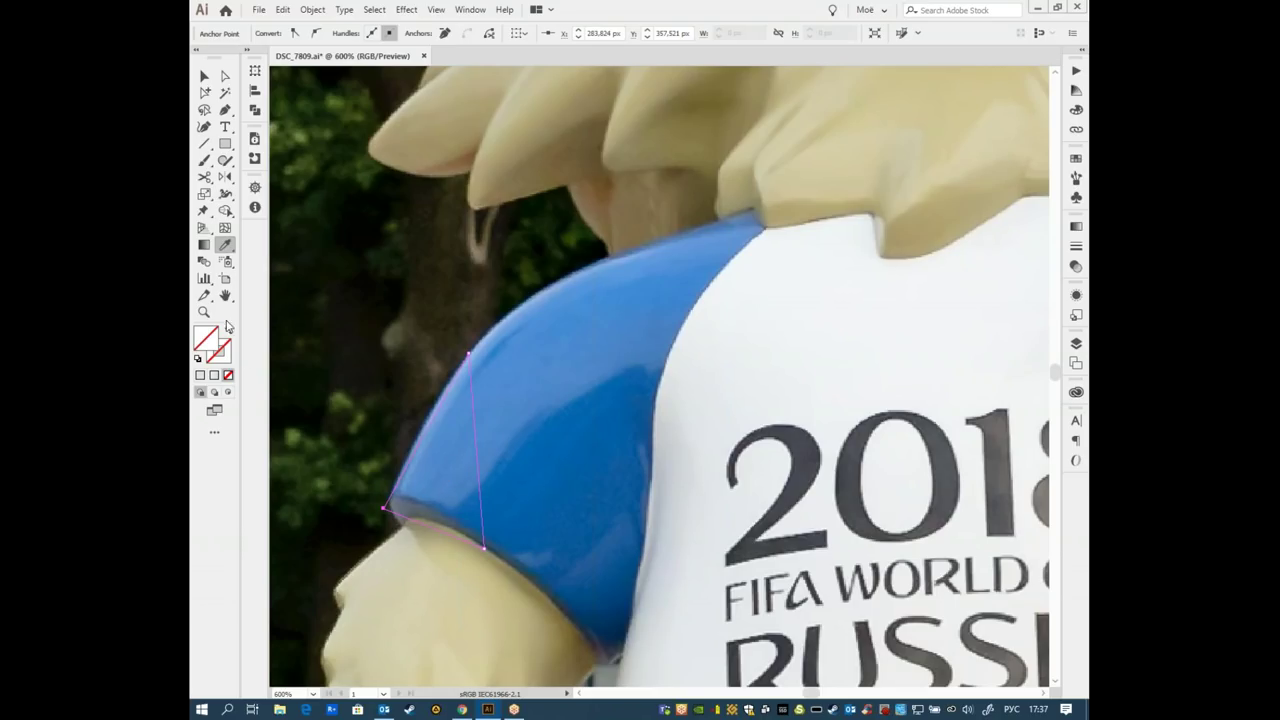
{"action": "left_click", "coordinate": [456, 465]}
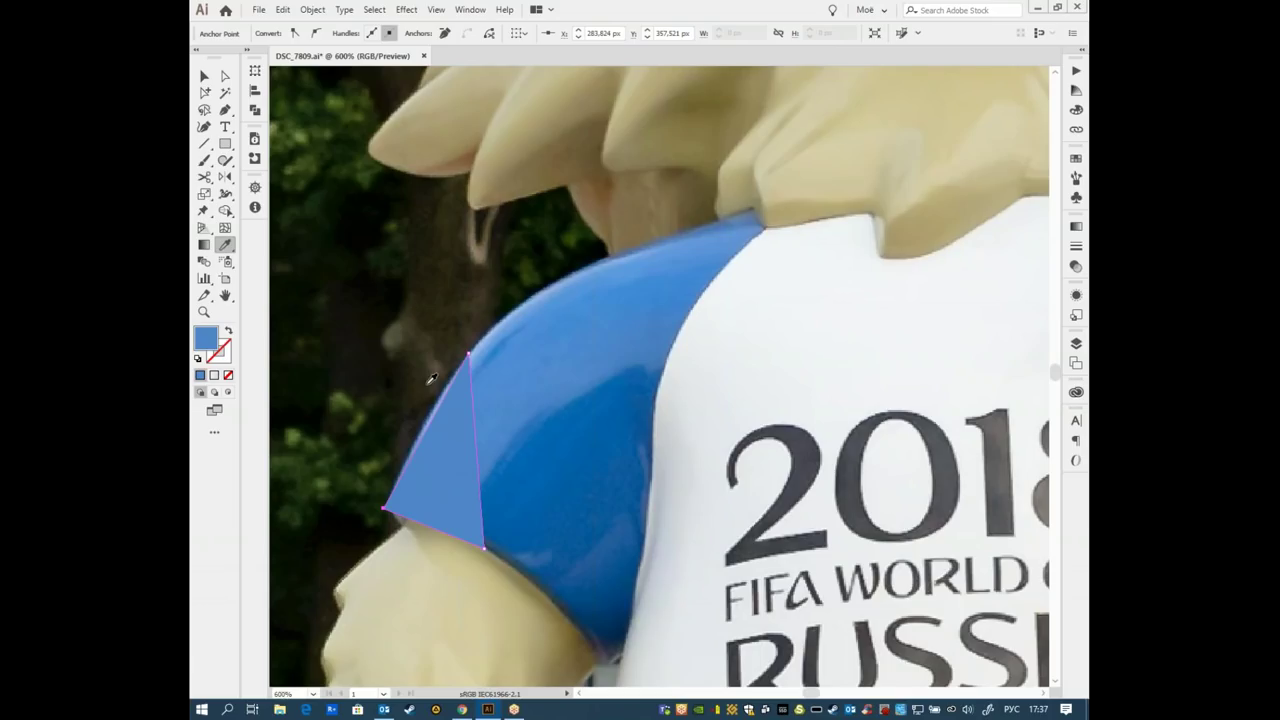
- Fix the triangle's top corner anchor and undo a stray anchor for the next facet
{"action": "key", "text": "p"}
{"action": "left_click_drag", "start_coordinate": [434, 404], "coordinate": [439, 362]}
{"action": "left_click", "coordinate": [441, 352]}
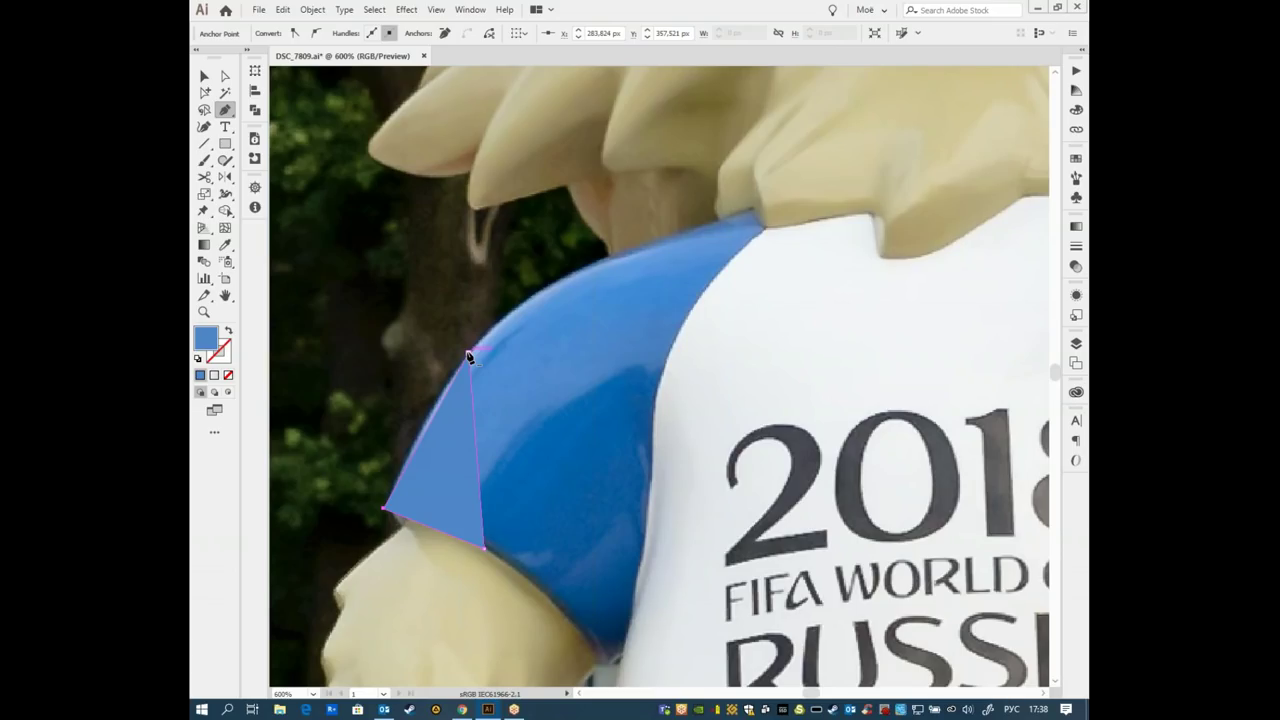
{"action": "left_click", "coordinate": [468, 354]}
{"action": "left_click_drag", "start_coordinate": [630, 370], "coordinate": [629, 371]}
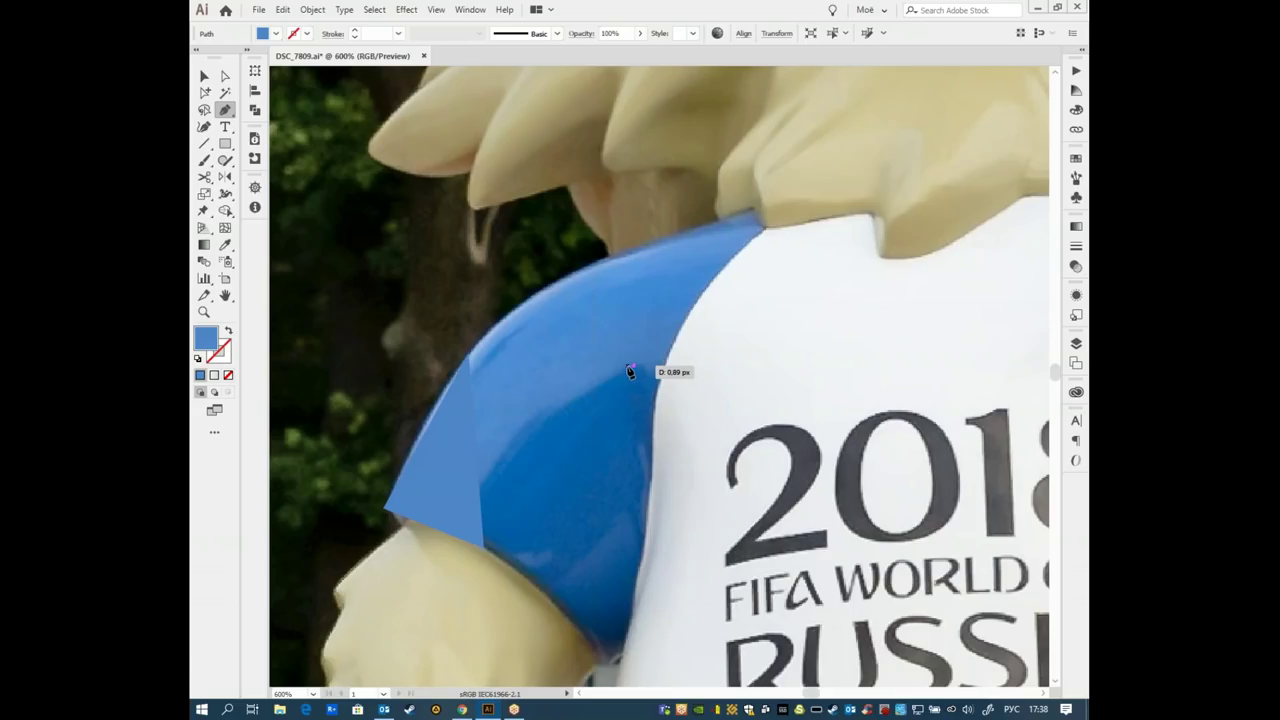
{"action": "key", "text": "ctrl+z"}
{"action": "left_click", "coordinate": [664, 368]}
- Draw a triangle across the middle of the sleeve and fill it with a darker sampled blue
{"action": "left_click", "coordinate": [484, 548]}
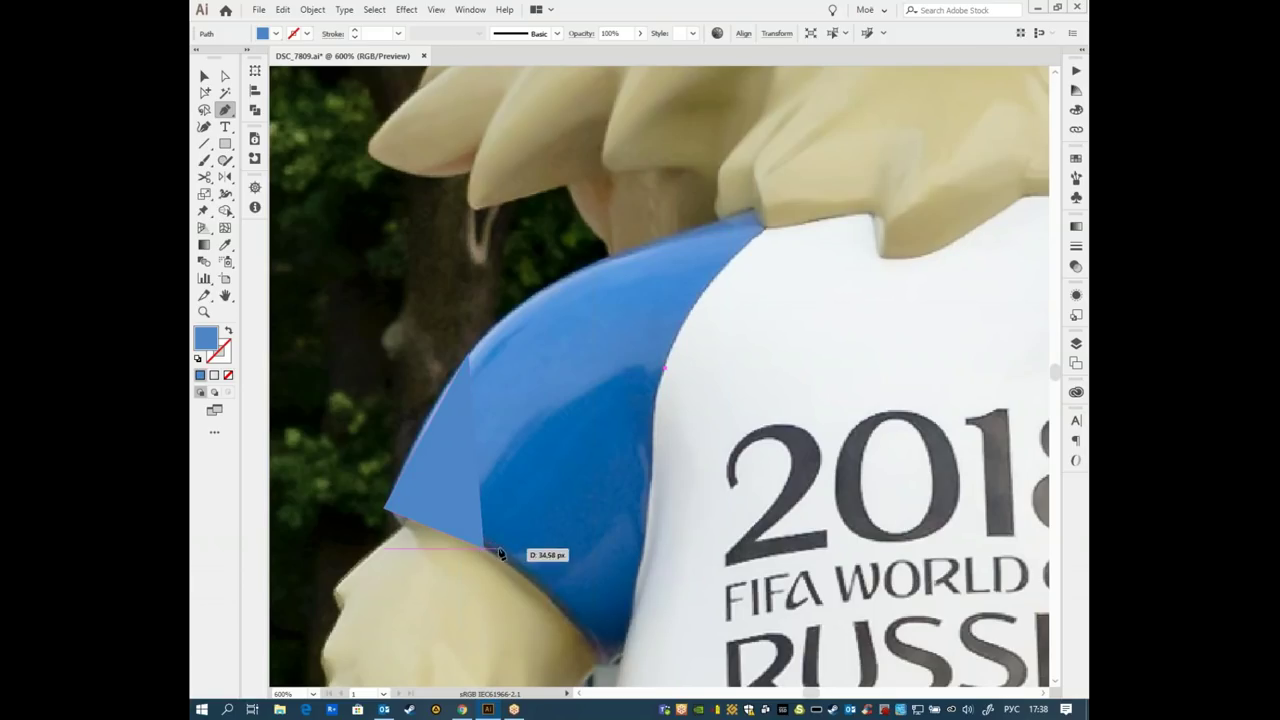
{"action": "left_click", "coordinate": [484, 548]}
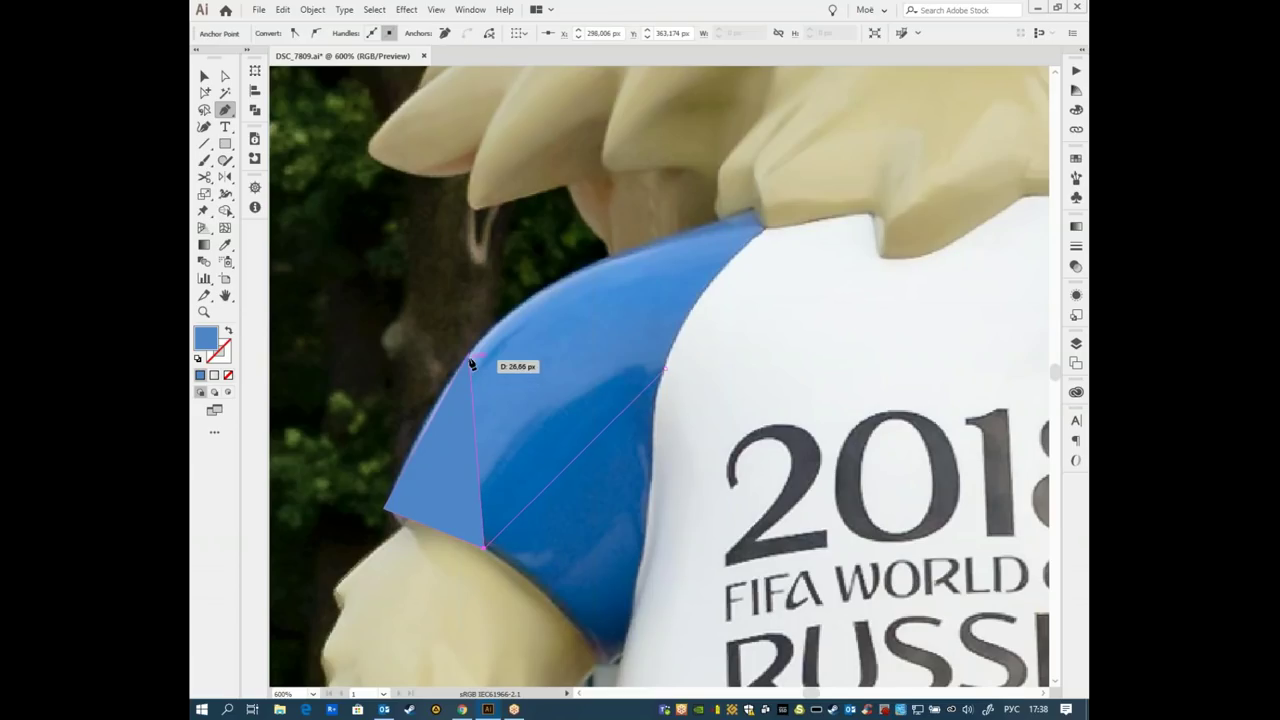
{"action": "left_click", "coordinate": [663, 369]}
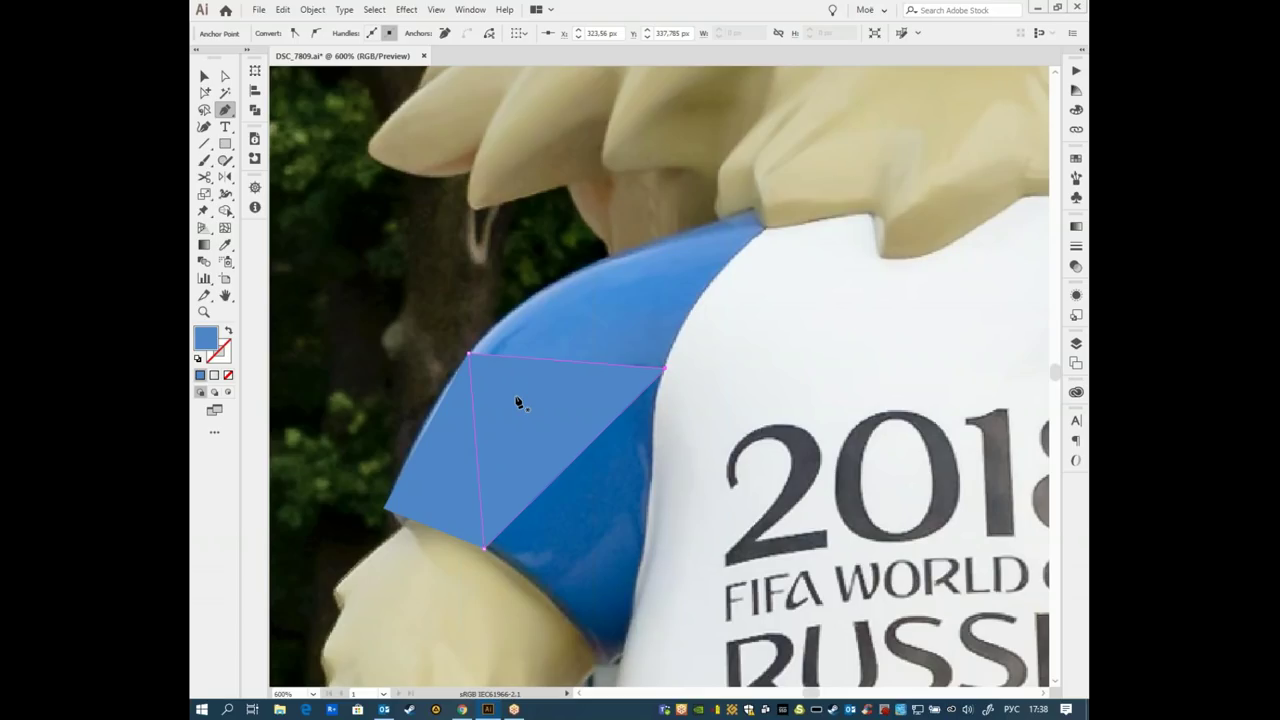
{"action": "key", "text": "slash"}
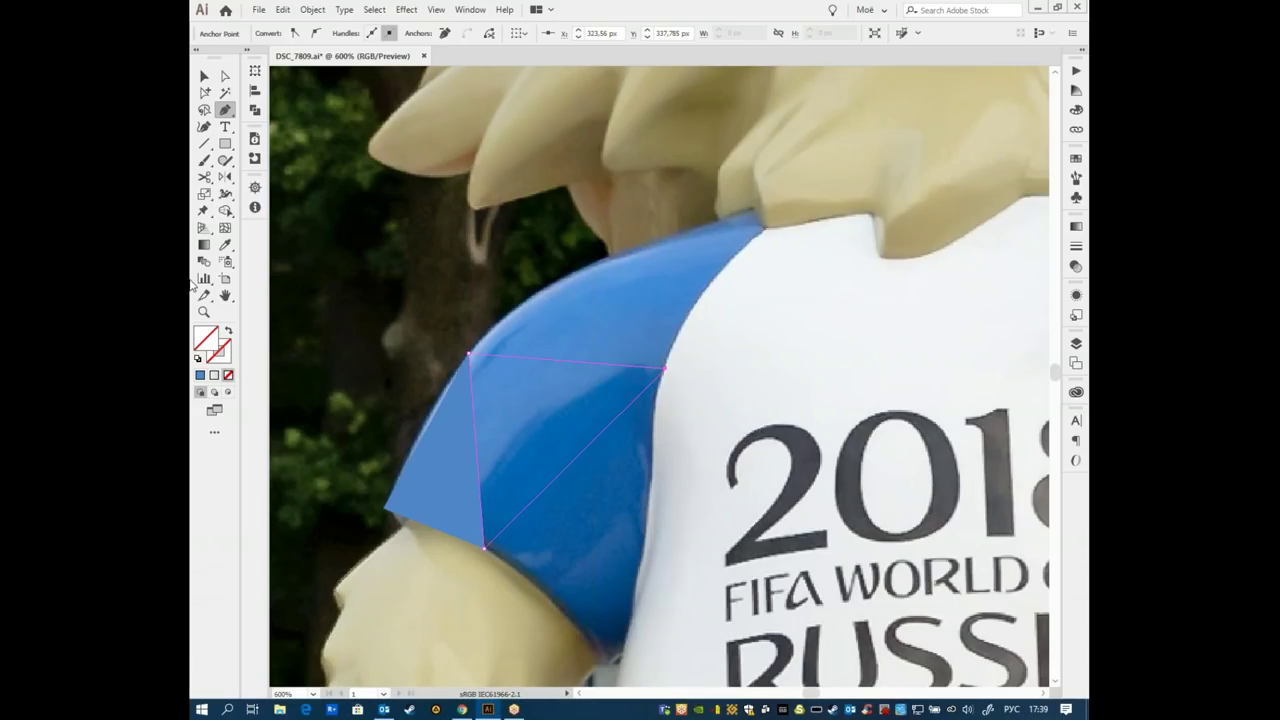
{"action": "key", "text": "i"}
{"action": "left_click", "coordinate": [541, 425]}
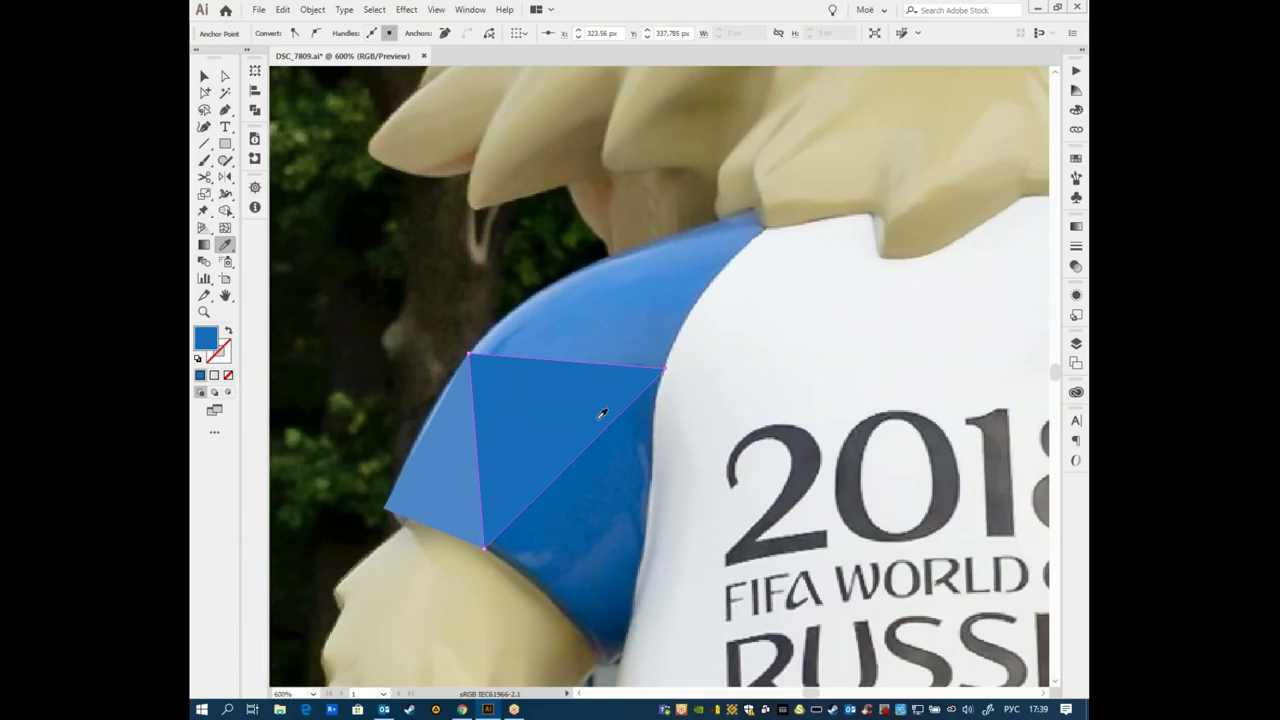
{"action": "key", "text": "p"}
- Draw the shoulder-top triangle from existing anchors and fill it with sampled light blue
{"action": "left_click", "coordinate": [611, 256]}
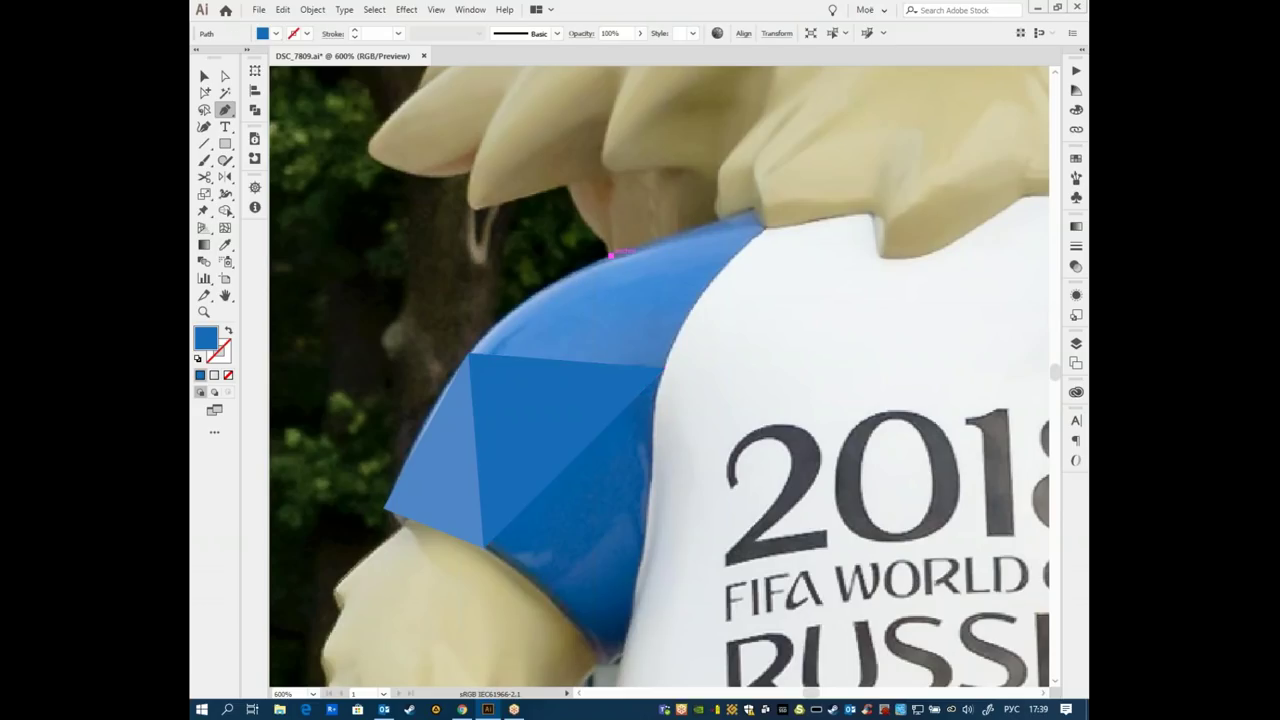
{"action": "left_click", "coordinate": [470, 355]}
{"action": "left_click", "coordinate": [664, 368]}
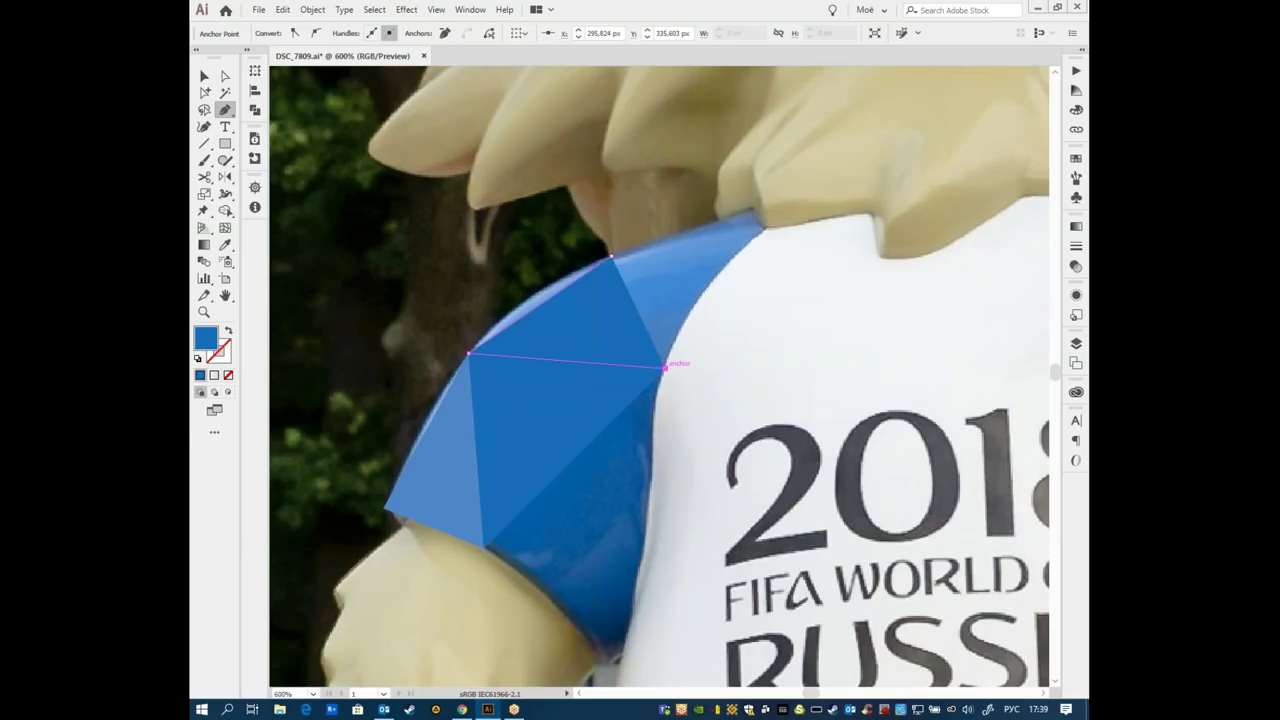
{"action": "left_click", "coordinate": [611, 257]}
{"action": "key", "text": "slash"}
{"action": "key", "text": "i"}
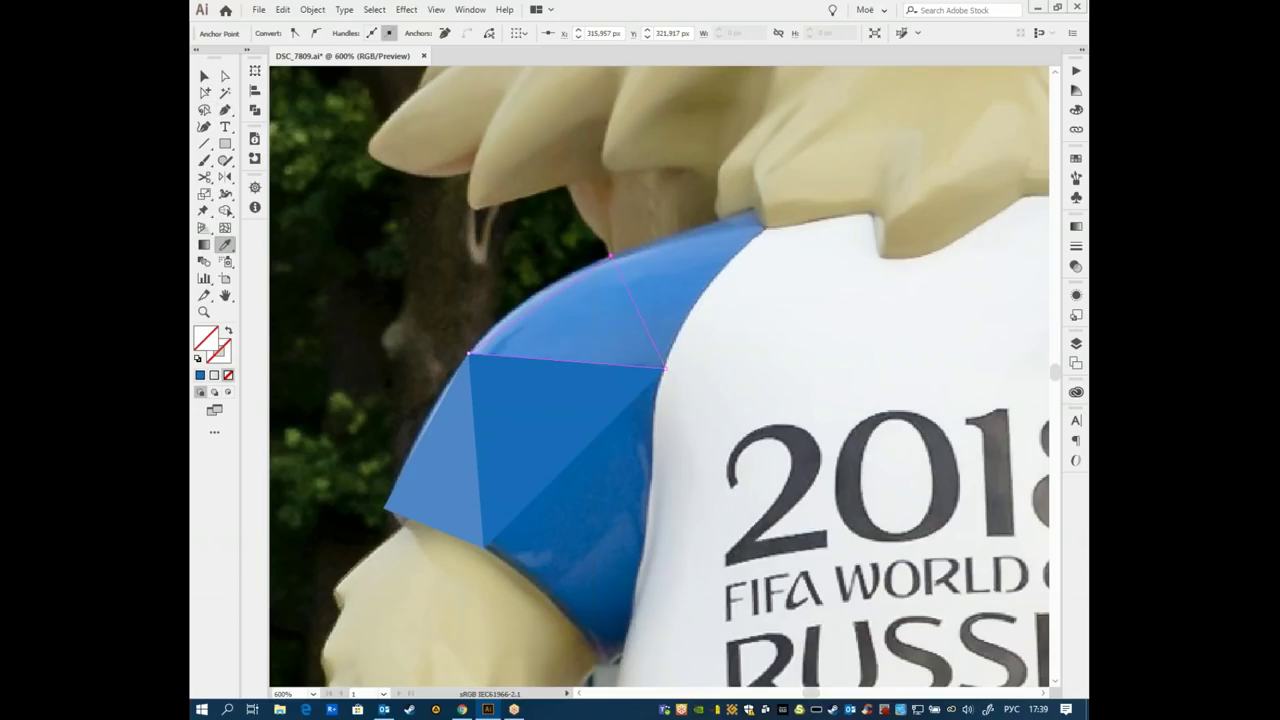
{"action": "left_click", "coordinate": [575, 310]}
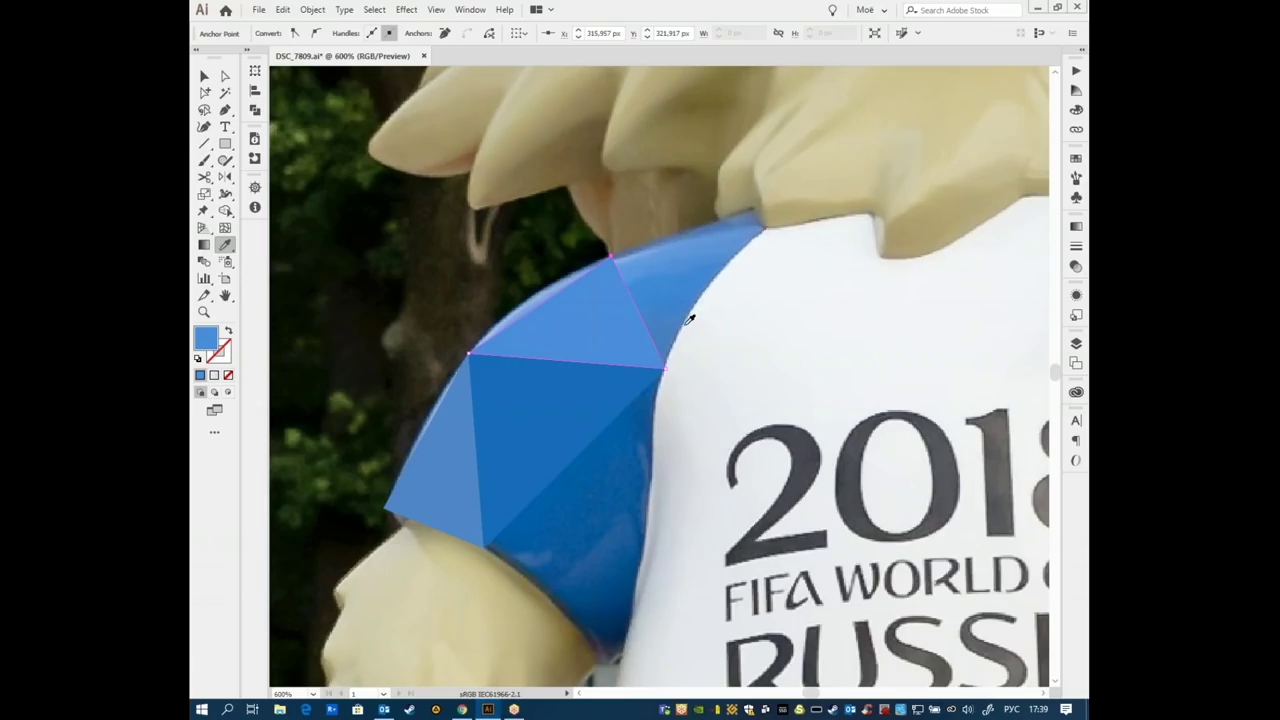
- Draw a triangle from the collar point to the shoulder and fill it with sampled blue
{"action": "key", "text": "p"}
{"action": "left_click", "coordinate": [750, 208]}
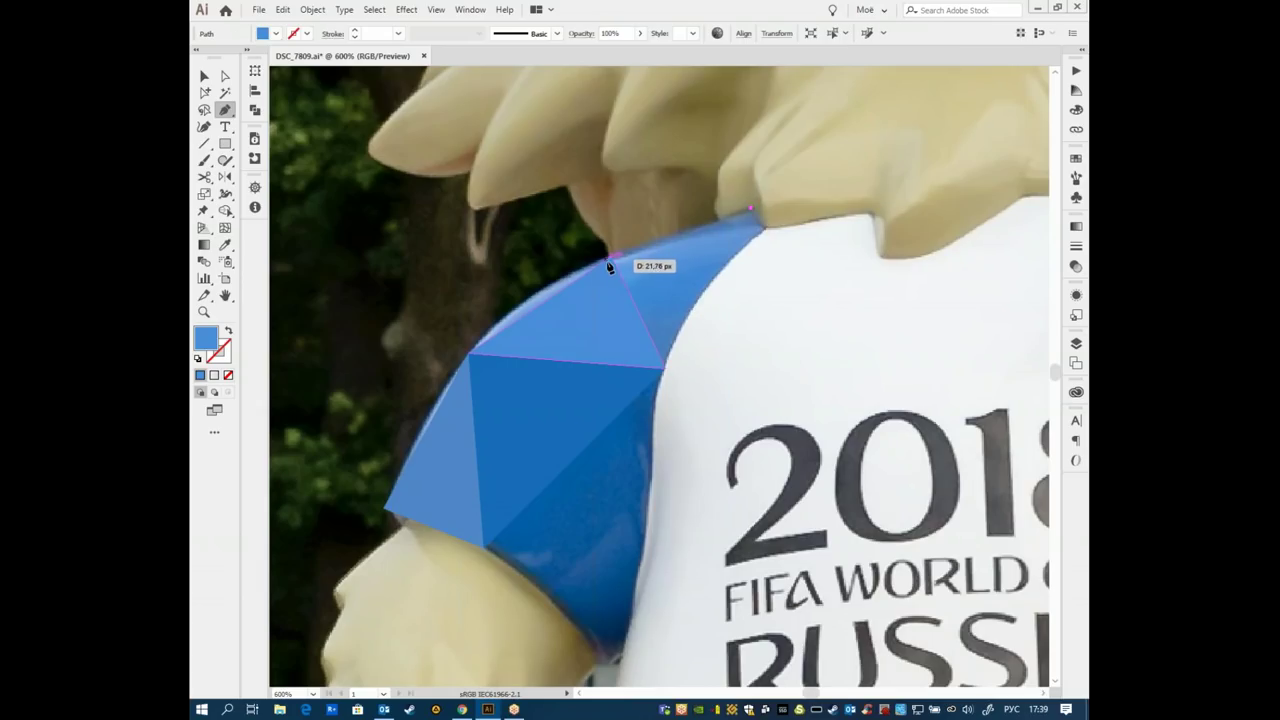
{"action": "left_click", "coordinate": [611, 255]}
{"action": "left_click", "coordinate": [666, 370]}
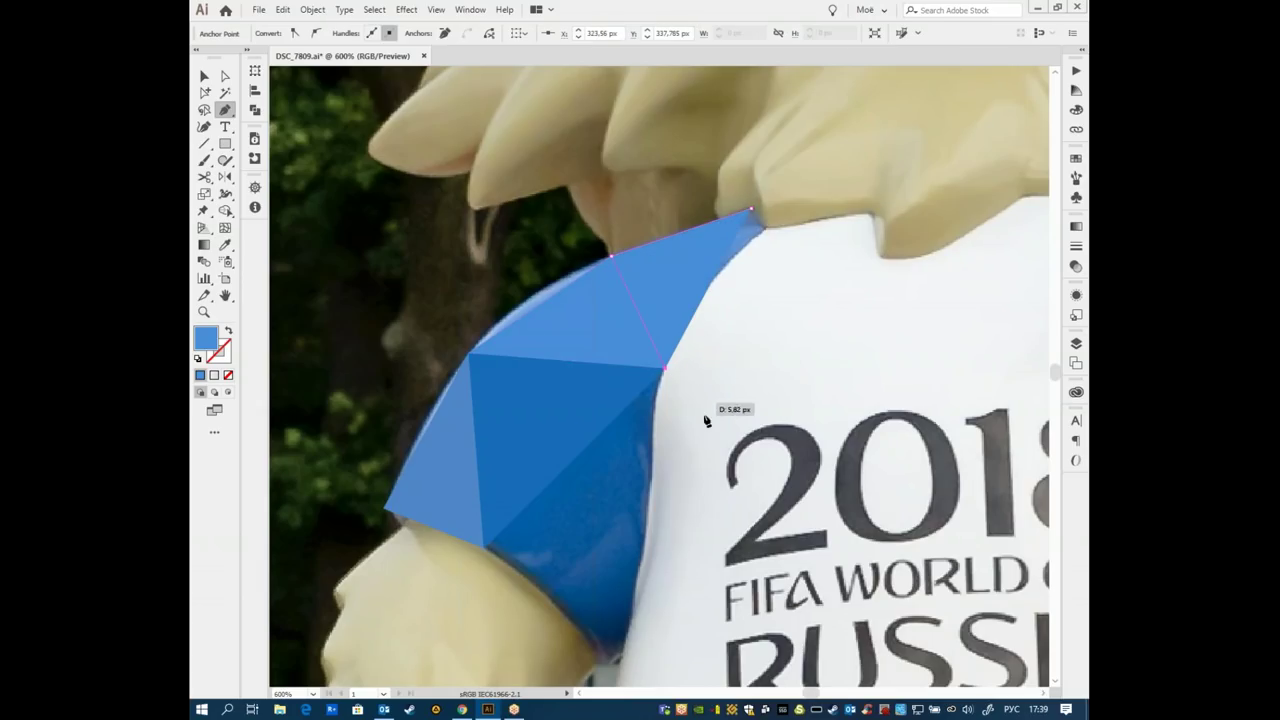
{"action": "left_click", "coordinate": [750, 209]}
{"action": "key", "text": "slash"}
{"action": "key", "text": "i"}
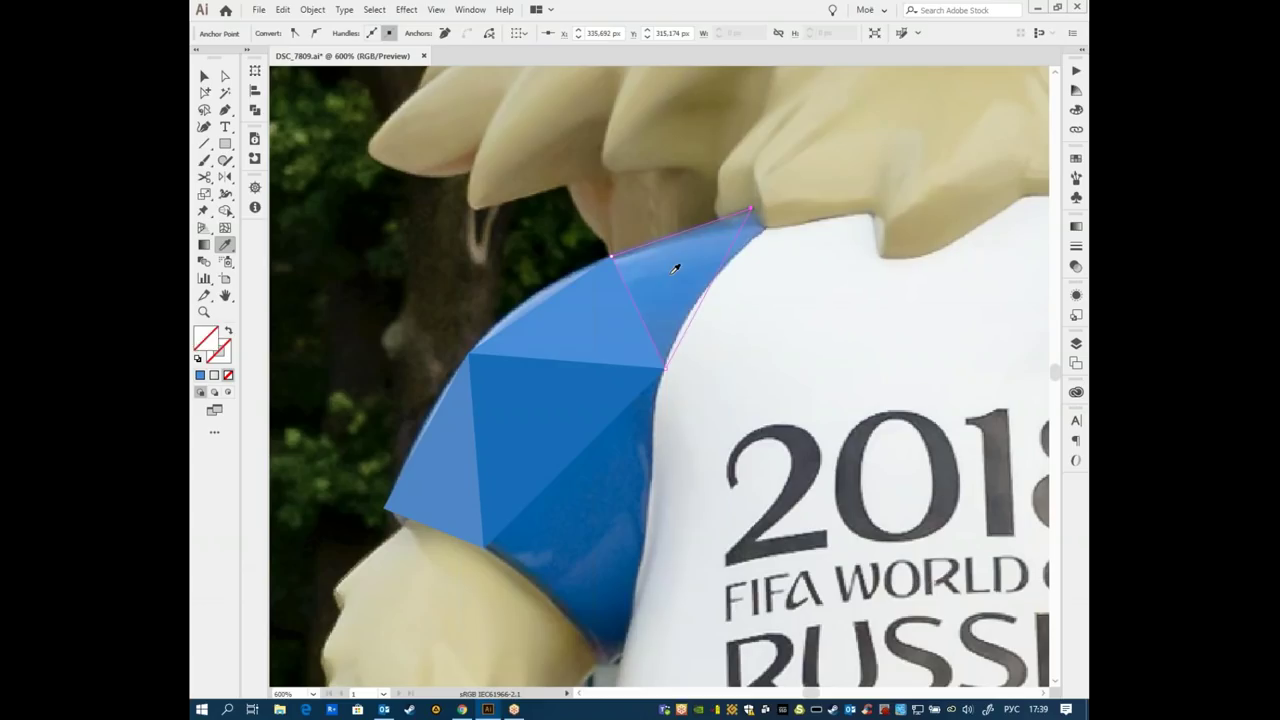
{"action": "left_click", "coordinate": [674, 267]}
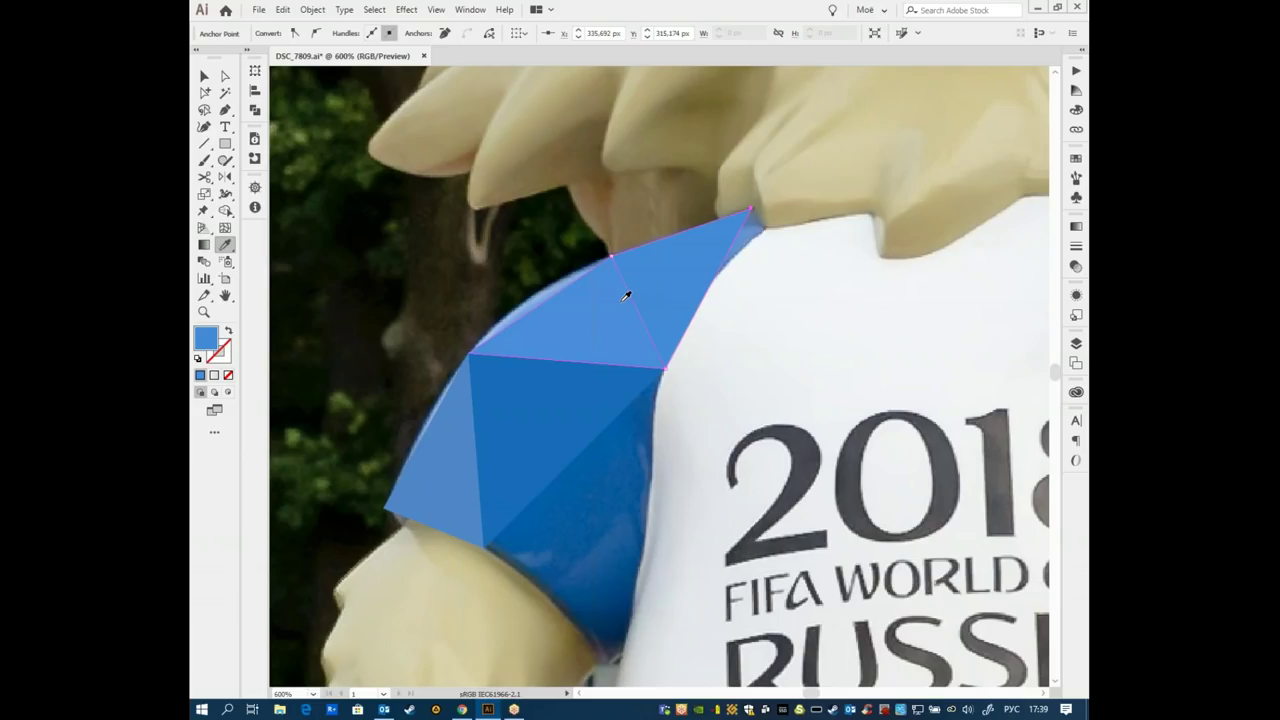
{"action": "left_click_drag", "start_coordinate": [608, 171], "coordinate": [752, 366]}
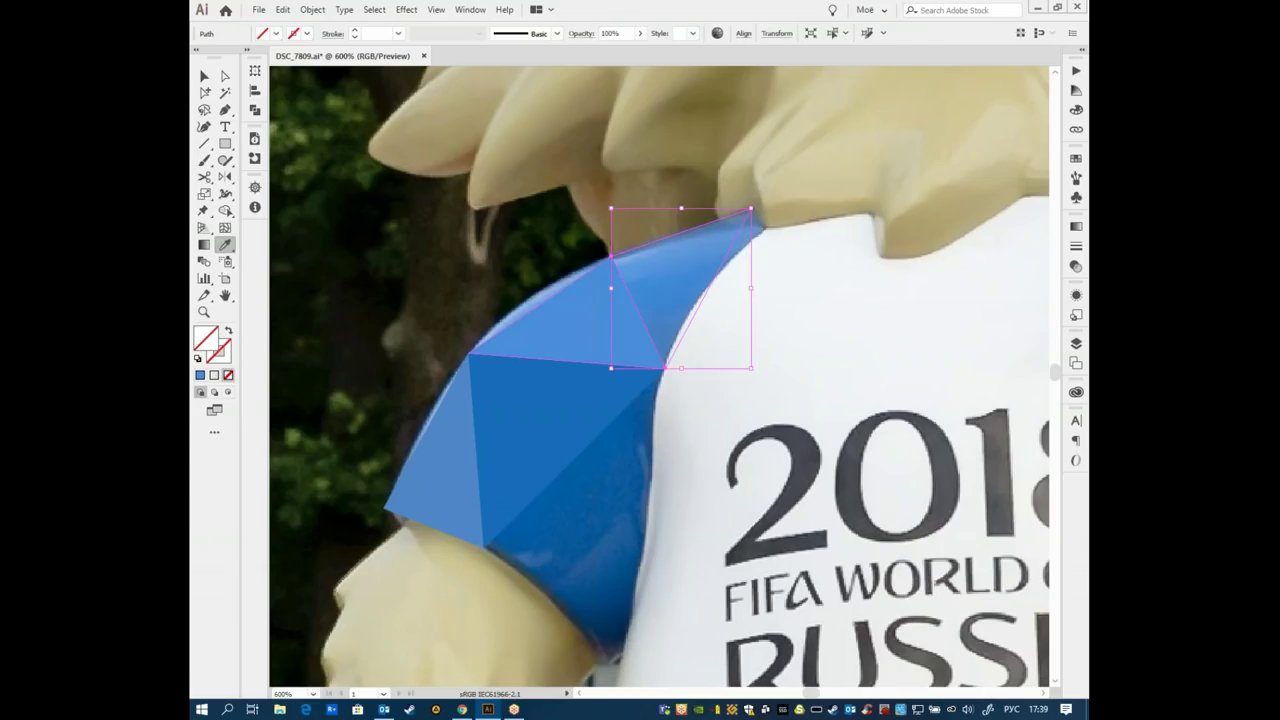
{"action": "left_click", "coordinate": [670, 306]}
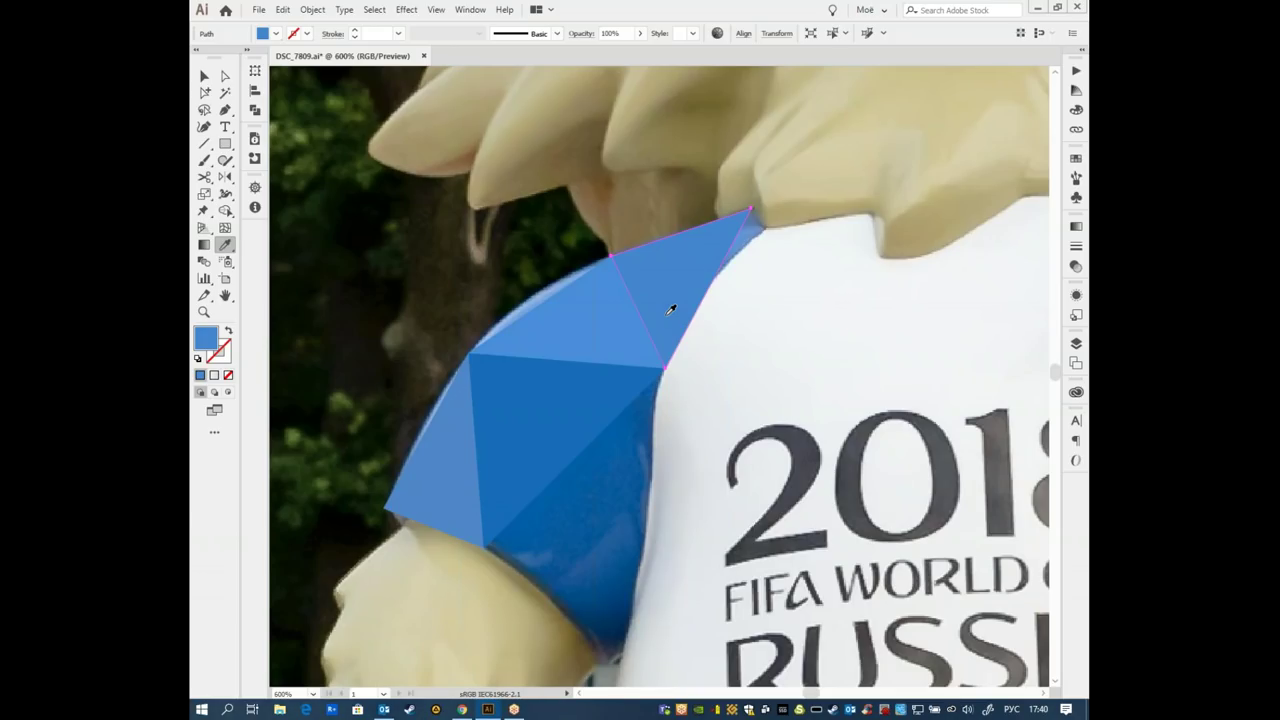
- Pan over the World Cup print and back to the shoulder, then show the HSB Color panel
{"action": "left_click_drag", "start_coordinate": [873, 428], "coordinate": [627, 137]}
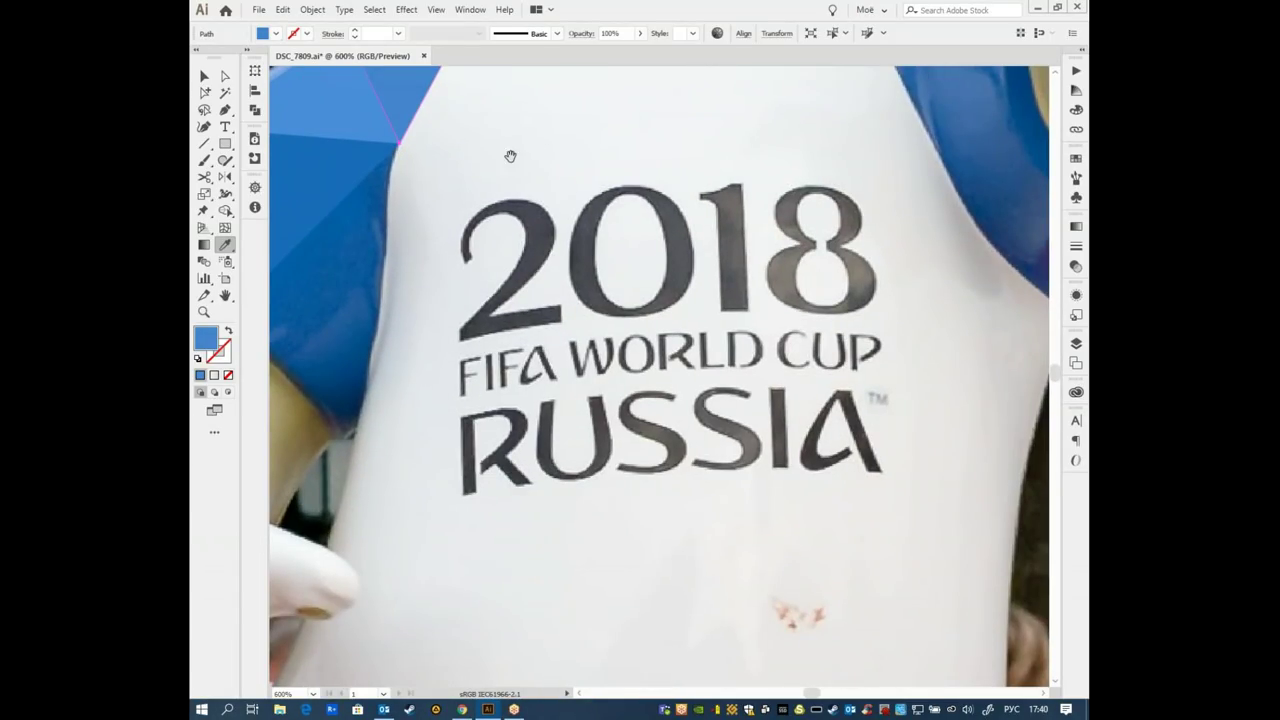
{"action": "mouse_move", "coordinate": [861, 351]}
{"action": "left_mouse_down"}
{"action": "mouse_move", "coordinate": [884, 352]}
{"action": "mouse_move", "coordinate": [903, 423]}
{"action": "left_mouse_up"}
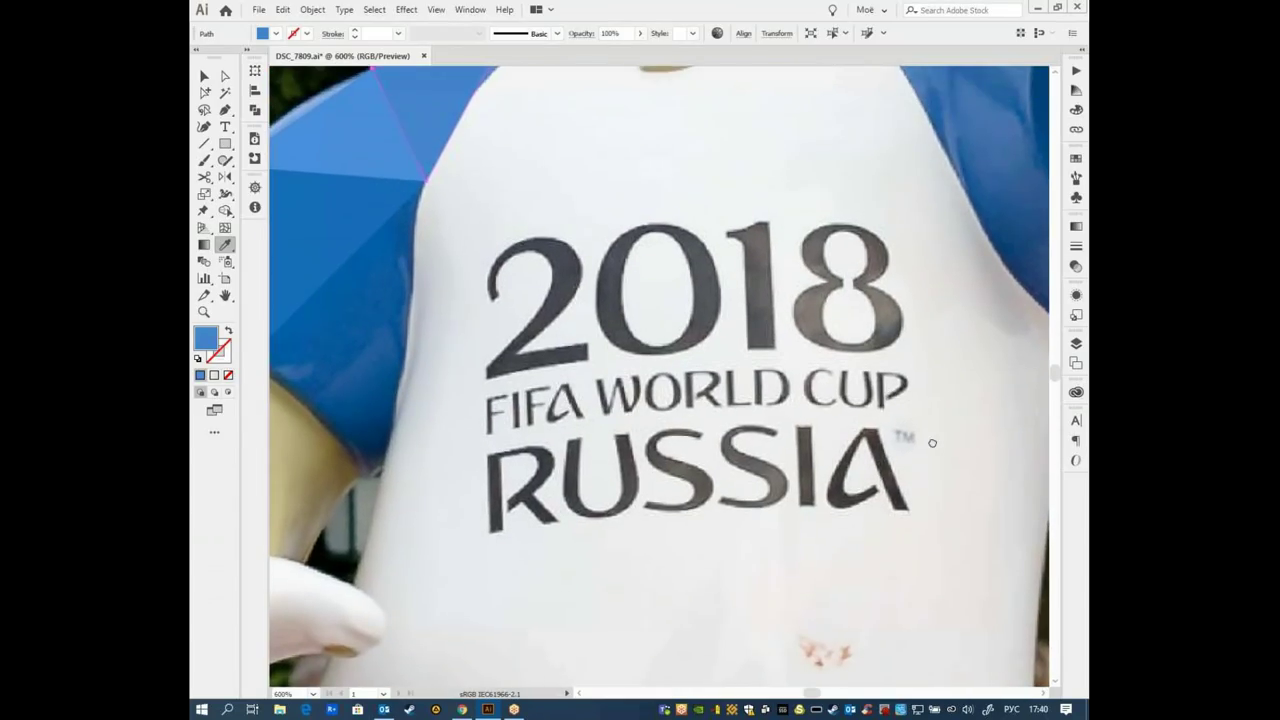
{"action": "left_click_drag", "start_coordinate": [801, 214], "coordinate": [829, 285]}
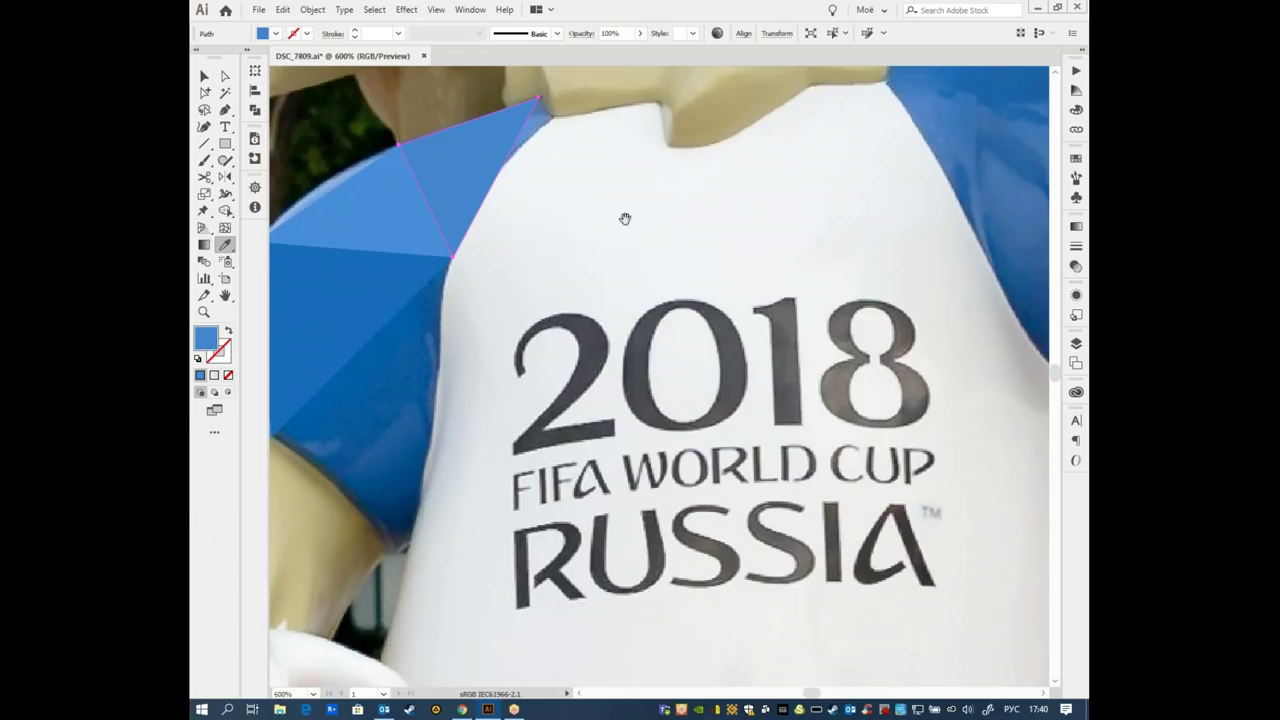
{"action": "mouse_move", "coordinate": [497, 211]}
{"action": "left_mouse_down"}
{"action": "mouse_move", "coordinate": [618, 298]}
{"action": "mouse_move", "coordinate": [557, 280]}
{"action": "left_mouse_up"}
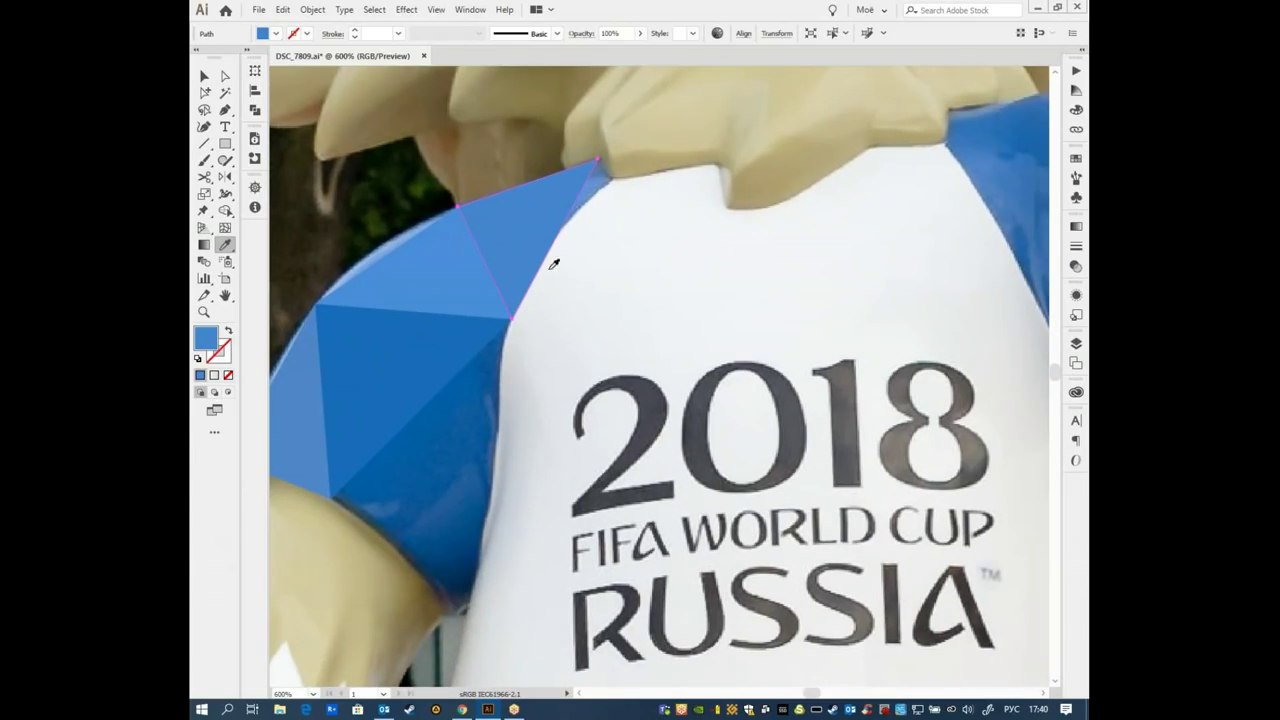
{"action": "left_click", "coordinate": [1076, 109]}
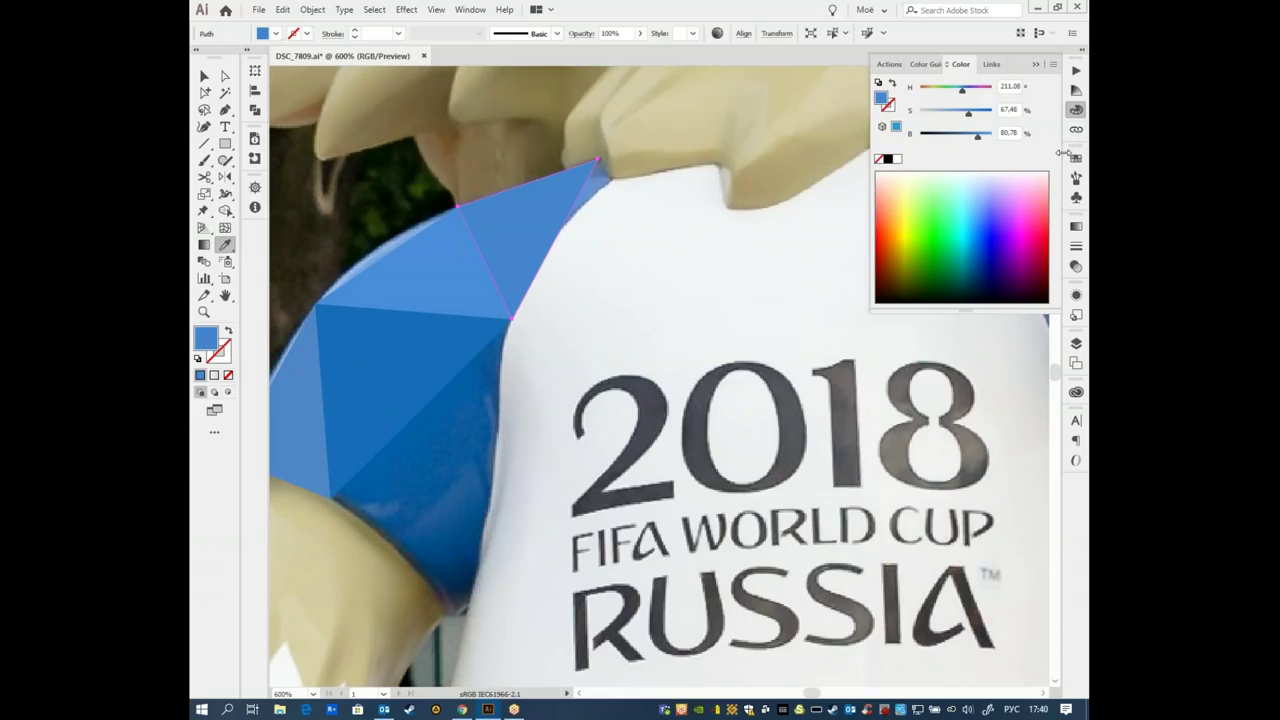
- Brighten the collar-side triangle to B 90 in the Color panel
{"action": "left_click", "coordinate": [473, 240]}
{"action": "left_click_drag", "start_coordinate": [979, 137], "coordinate": [993, 137]}
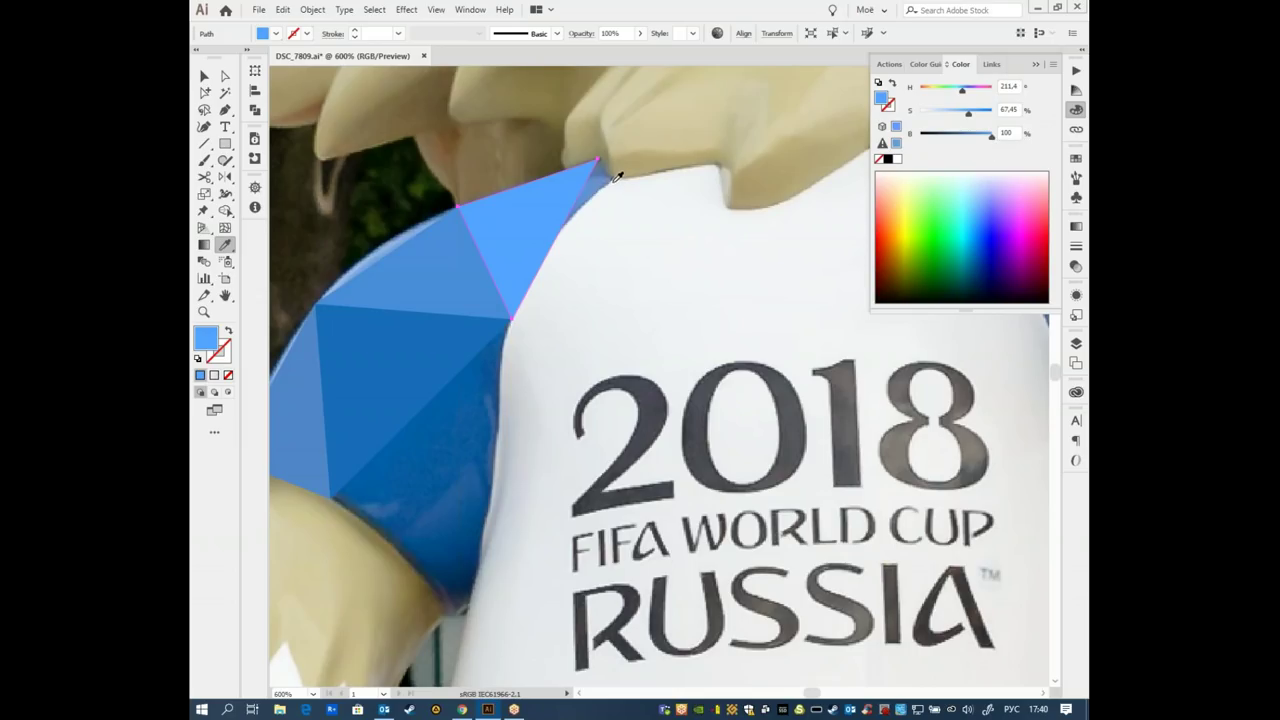
{"action": "left_click", "coordinate": [984, 137]}
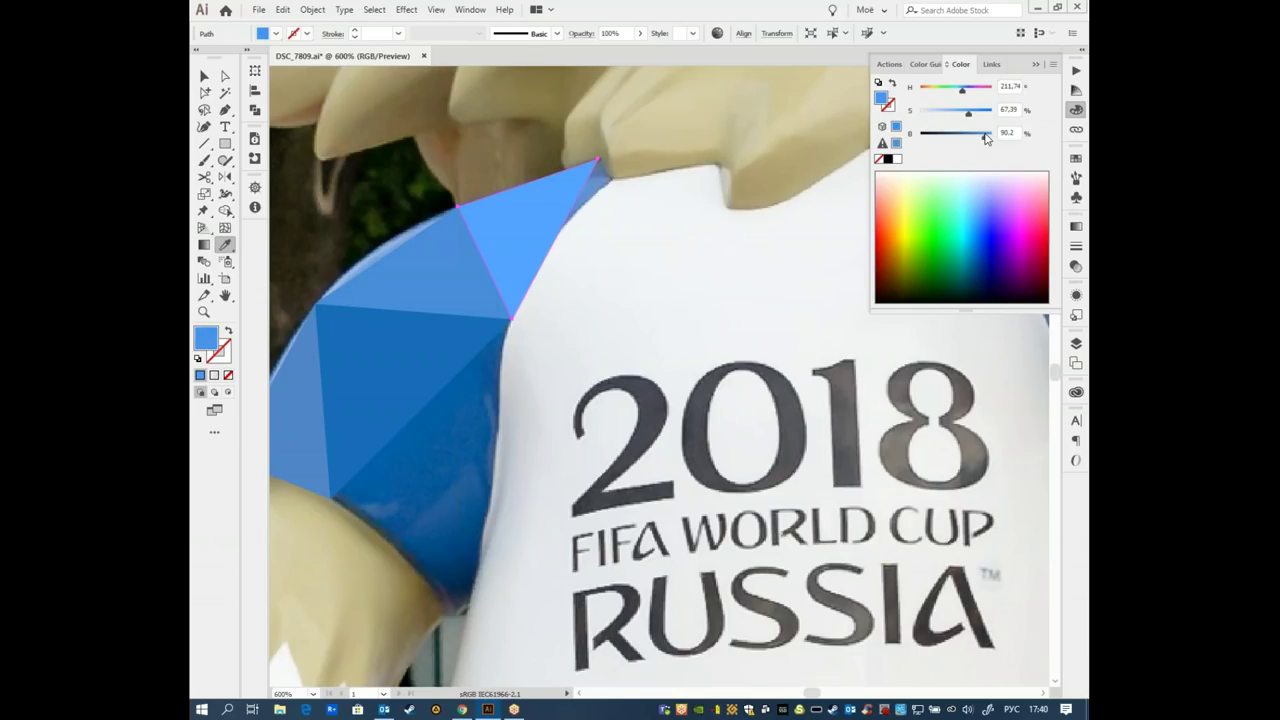
- Add a sliver facet along the sleeve's top edge at about B 82, then deselect
{"action": "key", "text": "p"}
{"action": "left_click", "coordinate": [615, 178]}
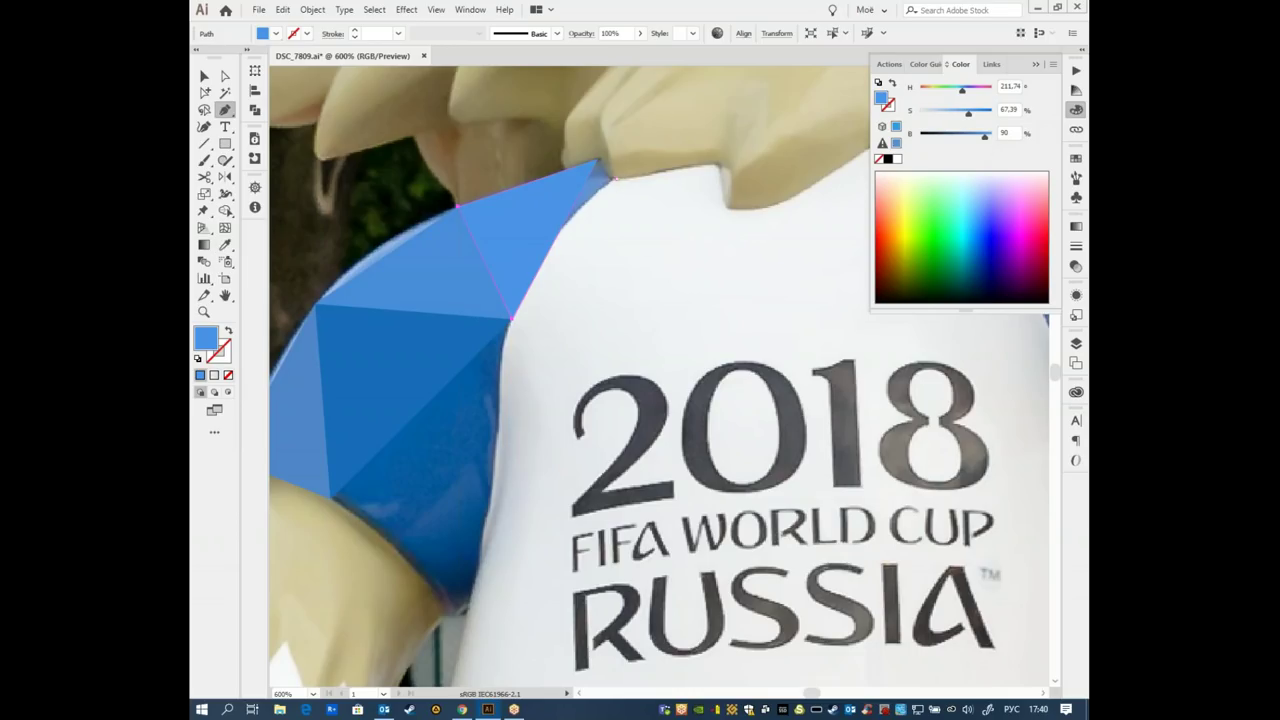
{"action": "left_click", "coordinate": [562, 227]}
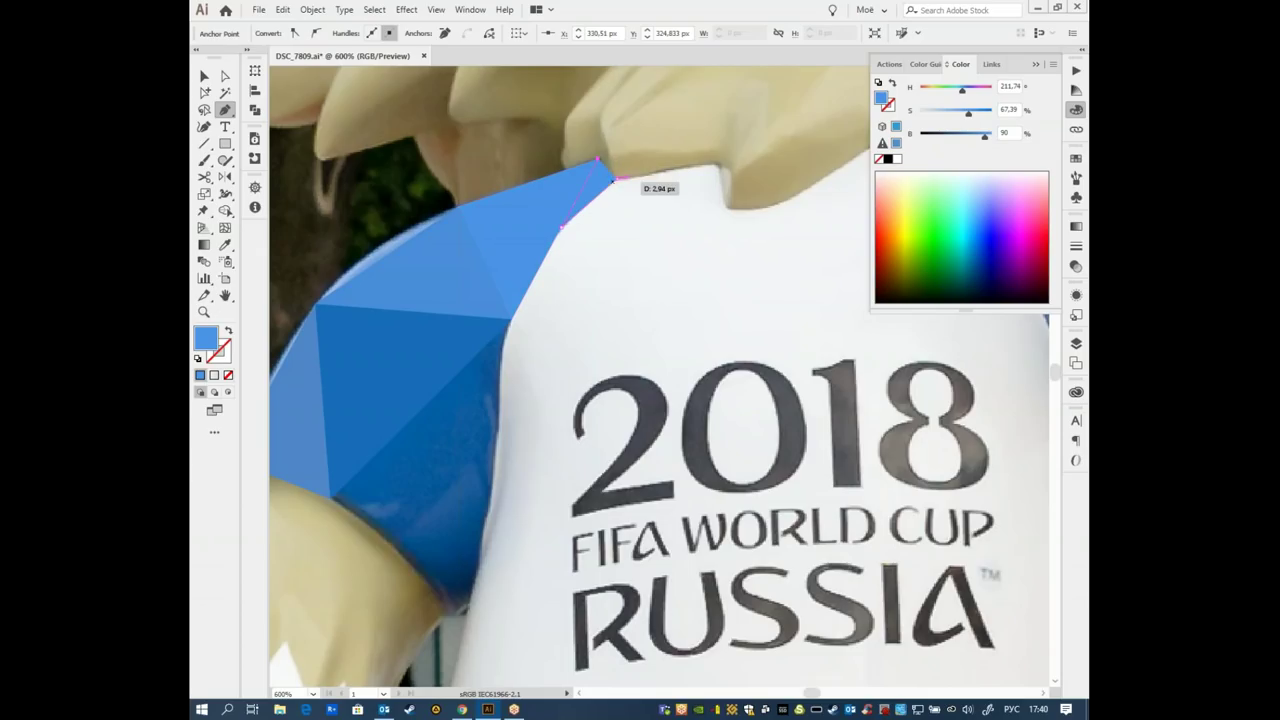
{"action": "left_click", "coordinate": [617, 179]}
{"action": "left_click_drag", "start_coordinate": [987, 138], "coordinate": [980, 141]}
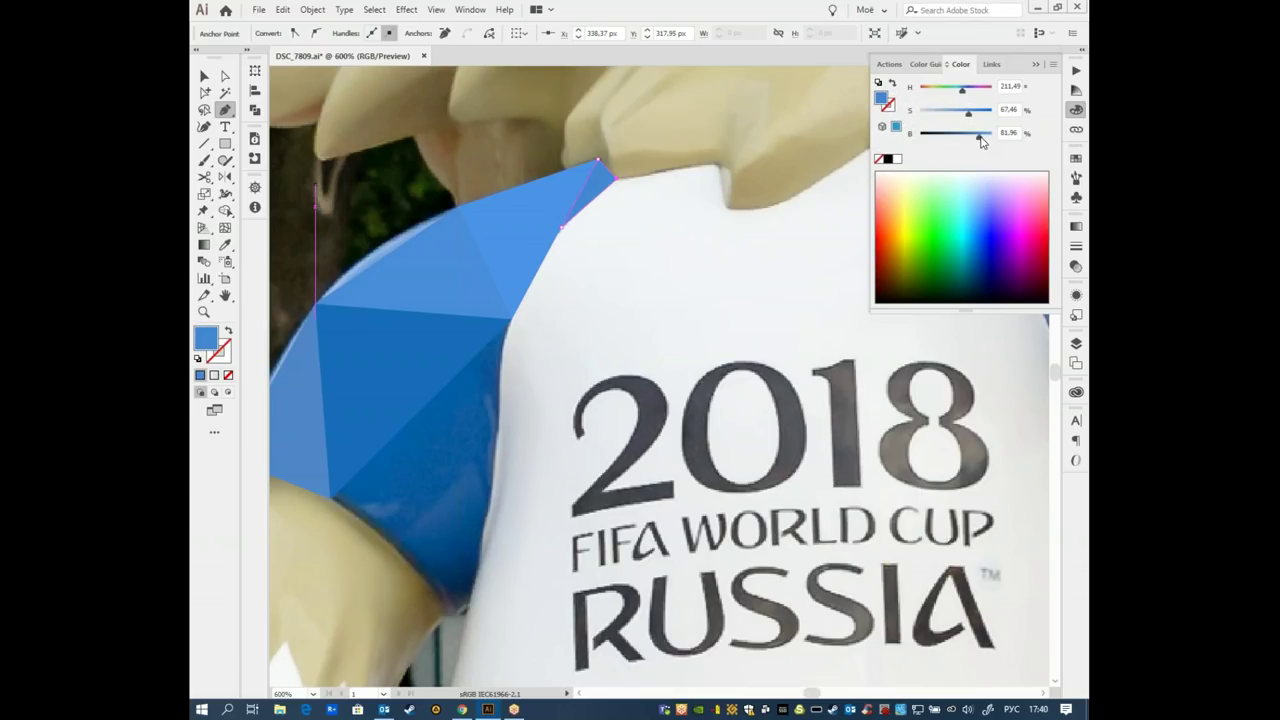
{"action": "left_click", "coordinate": [204, 76]}
{"action": "left_click", "coordinate": [642, 372]}
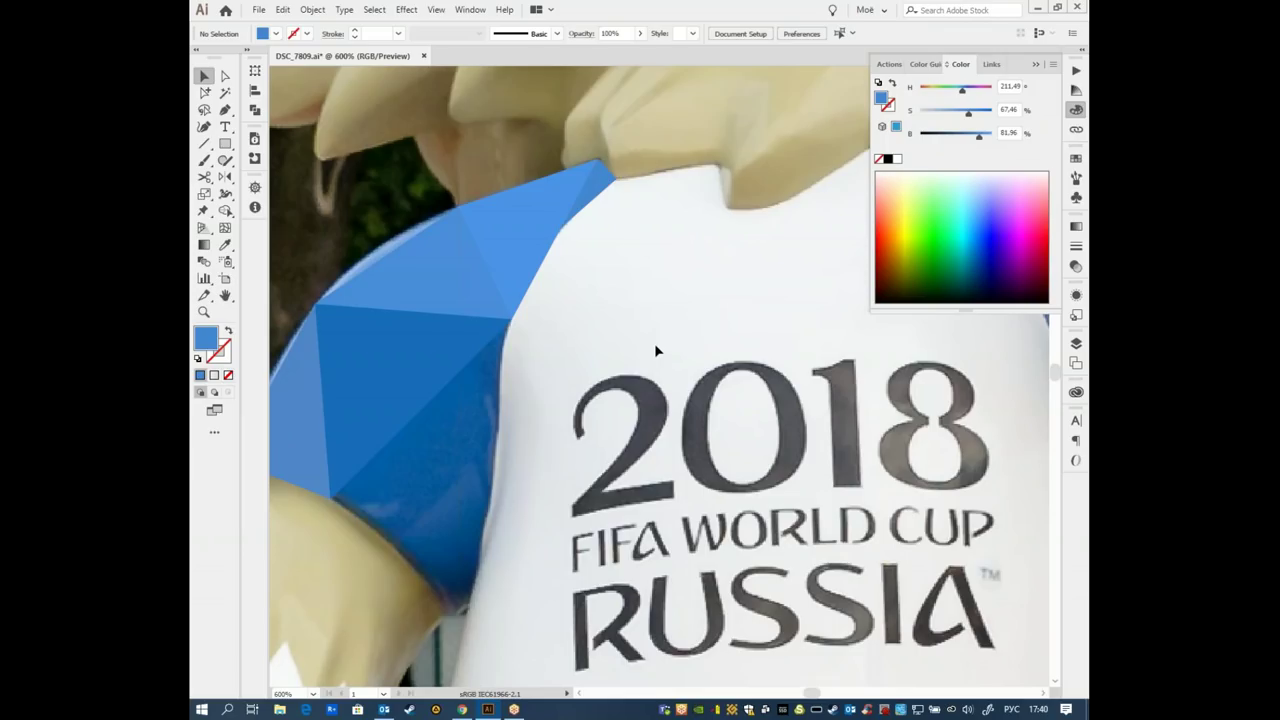
{"action": "left_click_drag", "start_coordinate": [509, 491], "coordinate": [729, 356]}
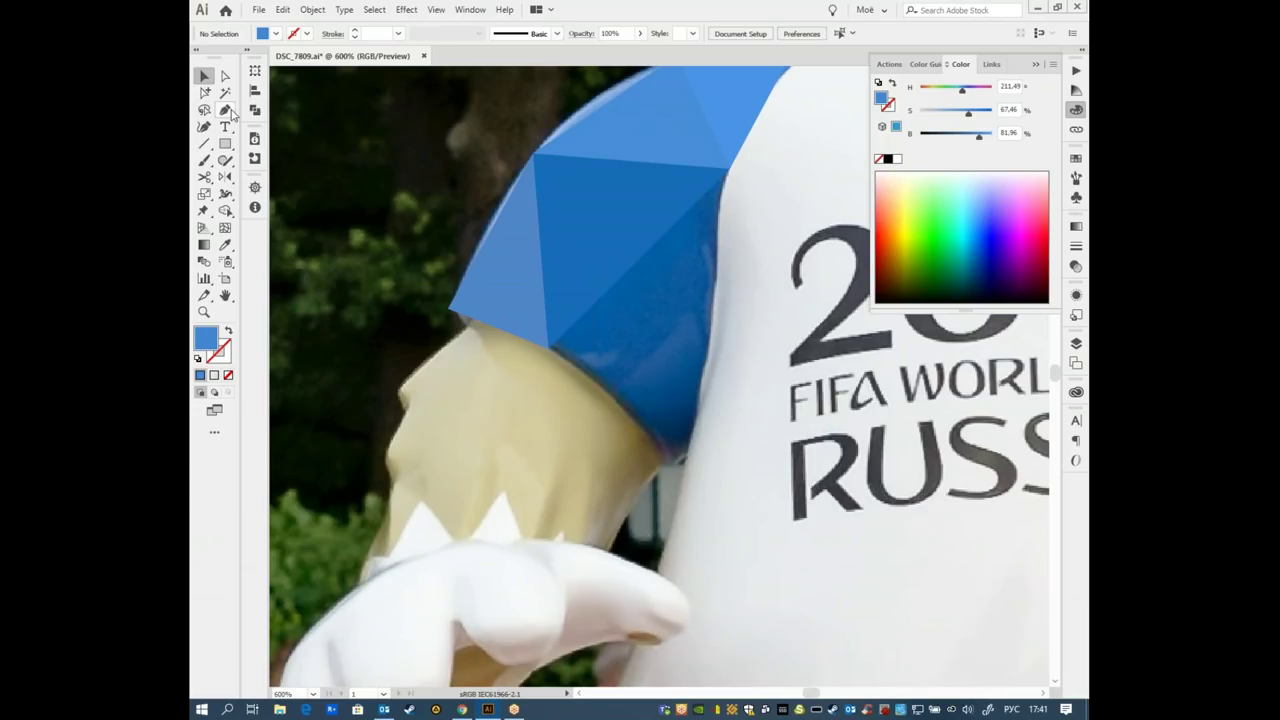
- Draw a triangle along the hood's right edge and fill it with the photo's darker blue (H 209.1, S 85.9%, B 61.18%)
{"action": "key", "text": "p"}
{"action": "left_click", "coordinate": [685, 470]}
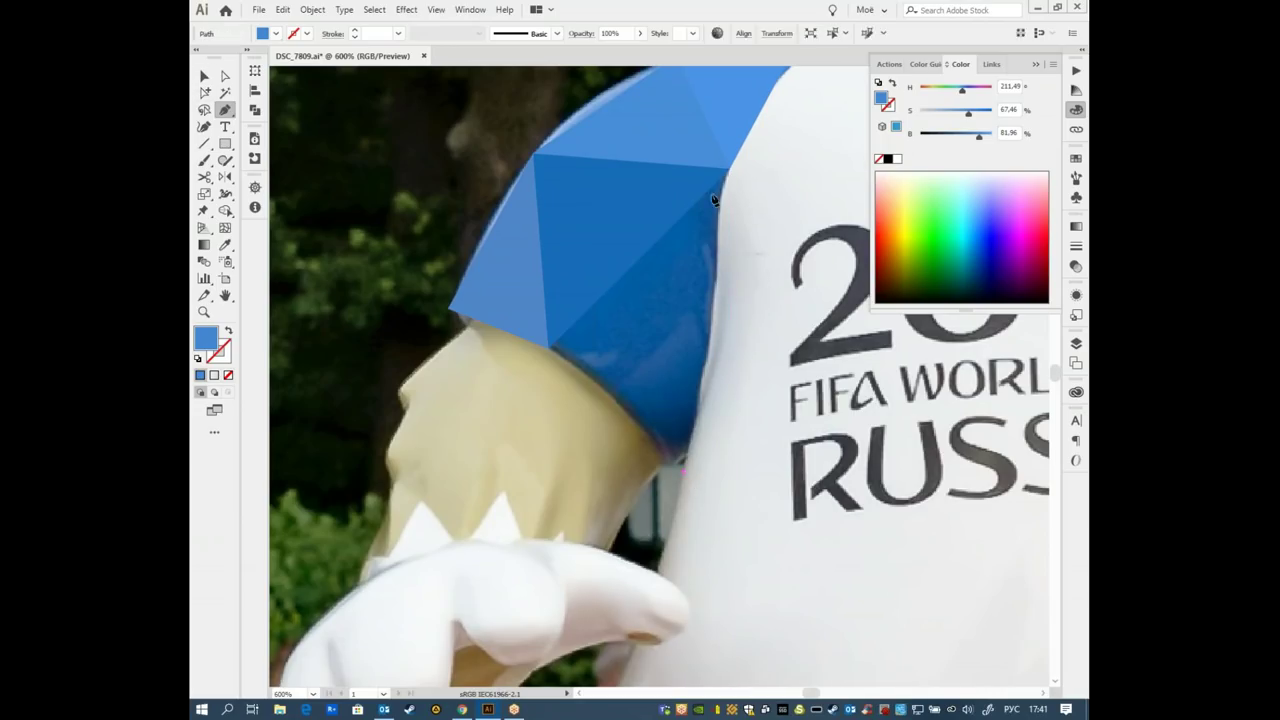
{"action": "left_click", "coordinate": [729, 172]}
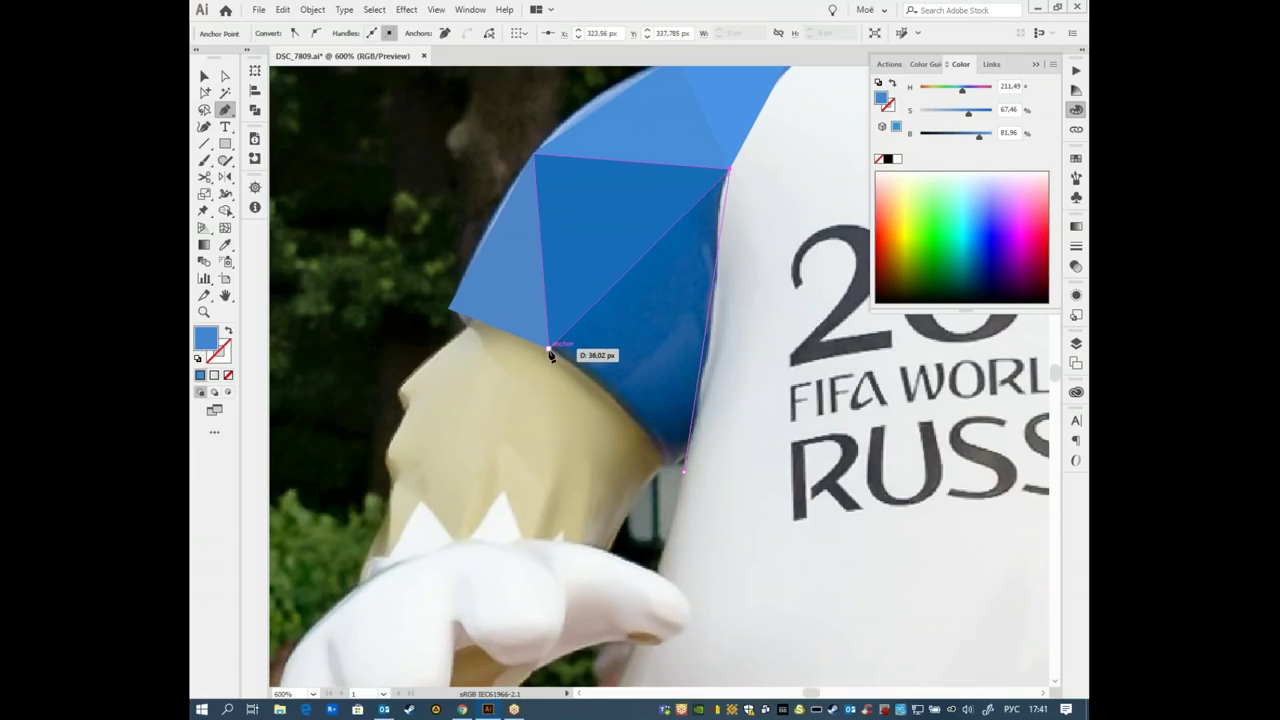
{"action": "left_click", "coordinate": [549, 349]}
{"action": "left_click", "coordinate": [686, 471]}
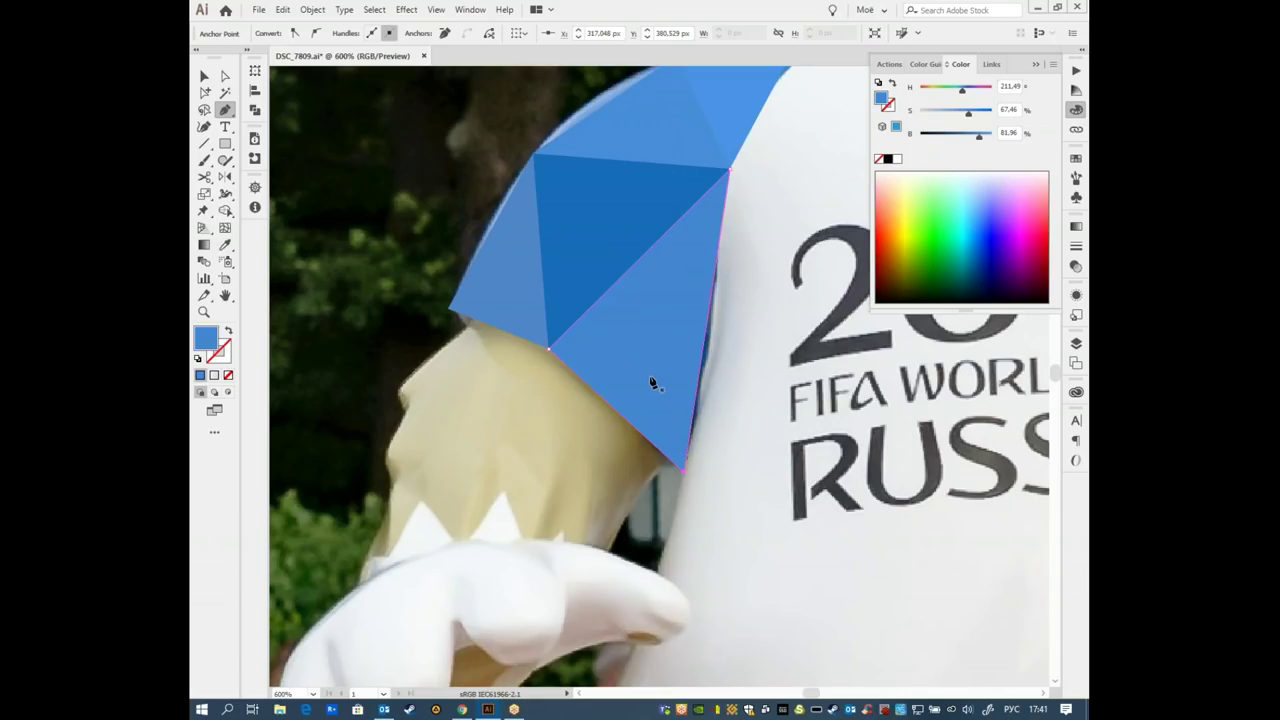
{"action": "key", "text": "slash"}
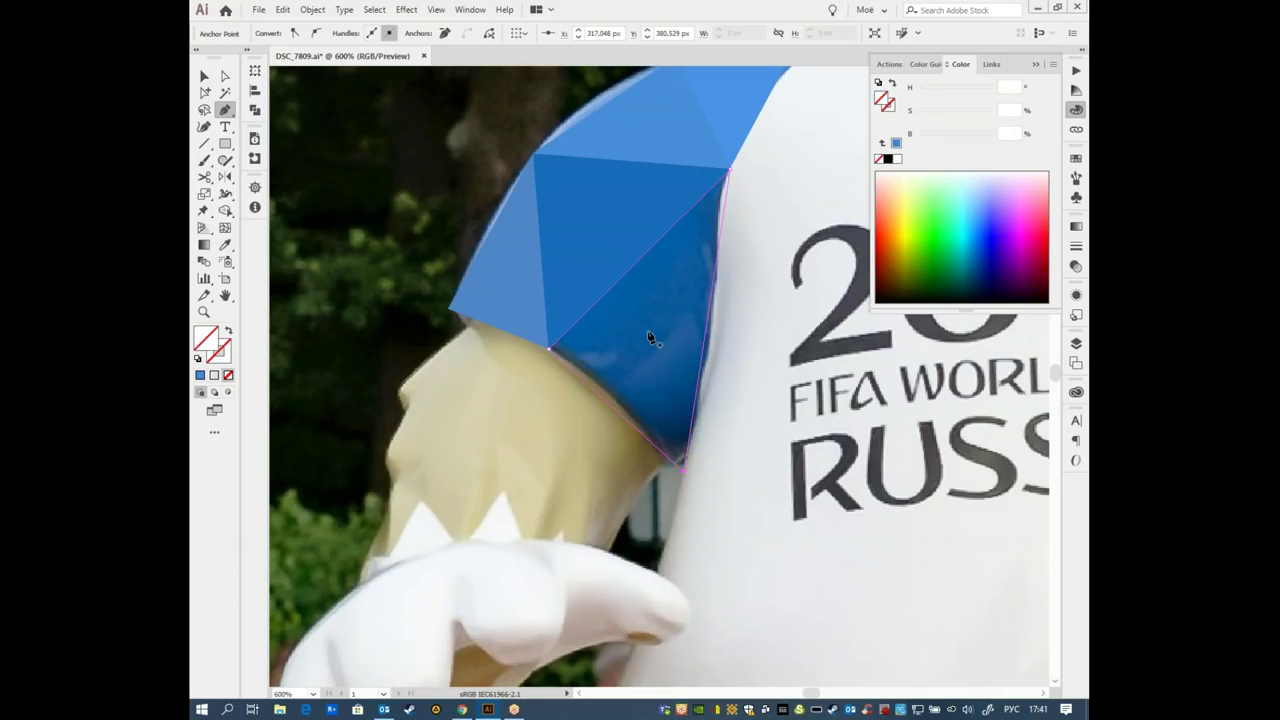
{"action": "key", "text": "i"}
{"action": "left_click", "coordinate": [650, 360]}
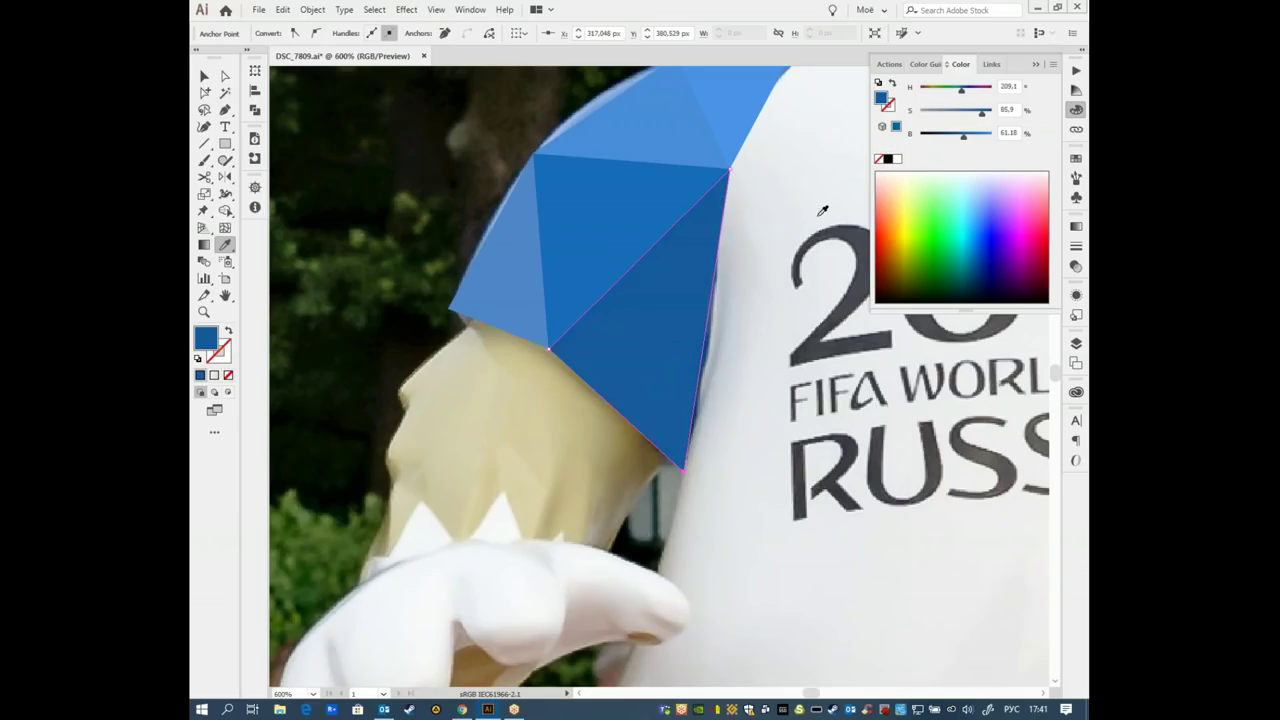
- Pan toward the hood and 2018 lettering, then show the artwork as wireframe outlines
{"action": "left_click_drag", "start_coordinate": [731, 231], "coordinate": [563, 363]}
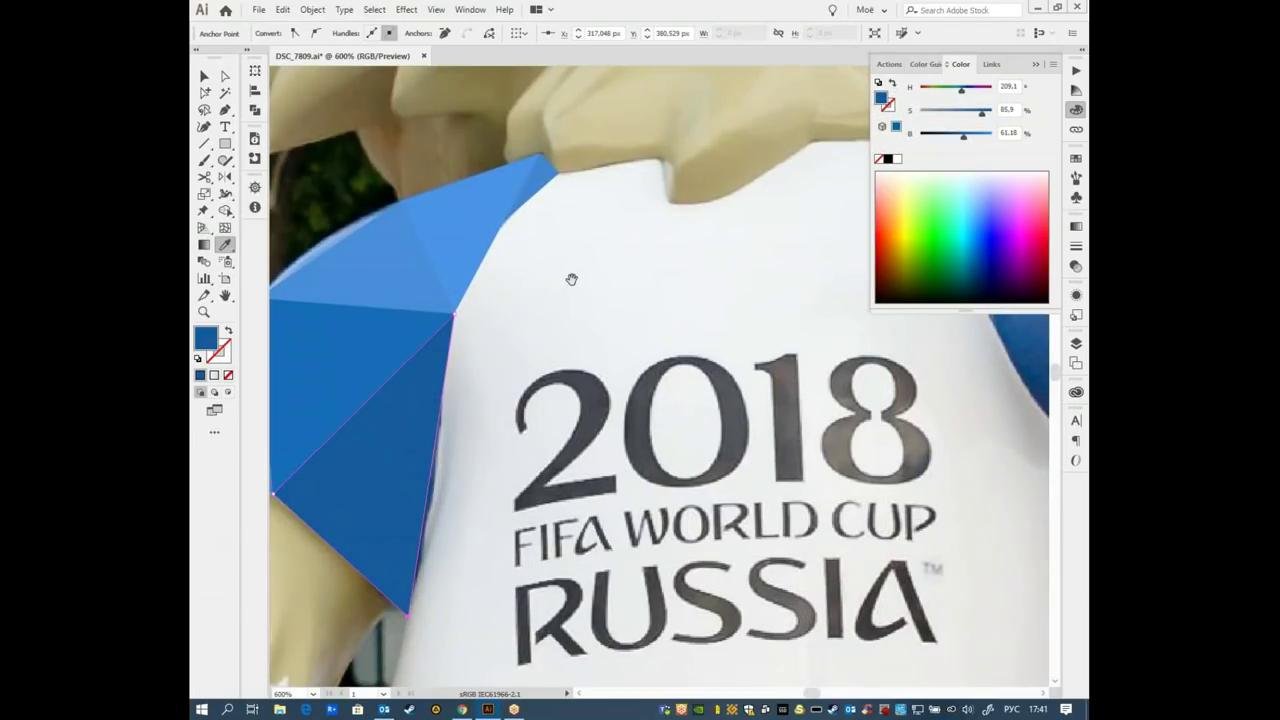
{"action": "mouse_move", "coordinate": [718, 263]}
{"action": "left_mouse_down"}
{"action": "mouse_move", "coordinate": [738, 200]}
{"action": "mouse_move", "coordinate": [662, 228]}
{"action": "left_mouse_up"}
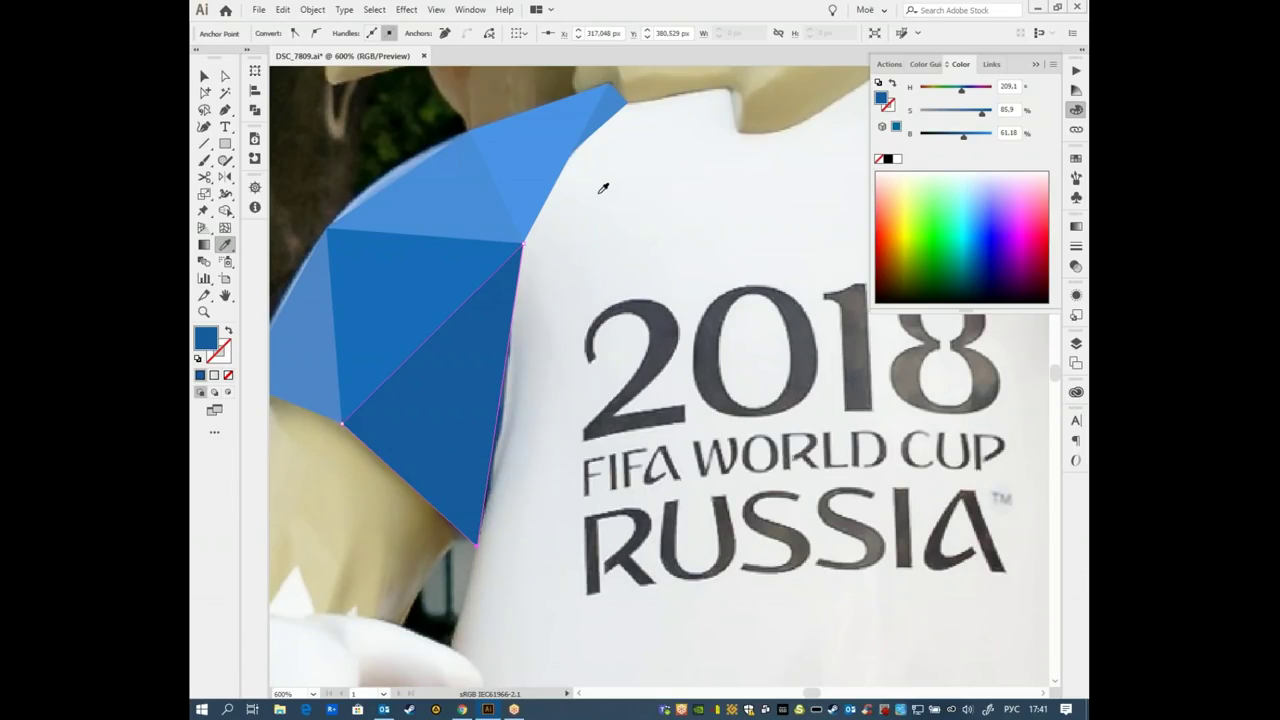
{"action": "key", "text": "ctrl+y"}
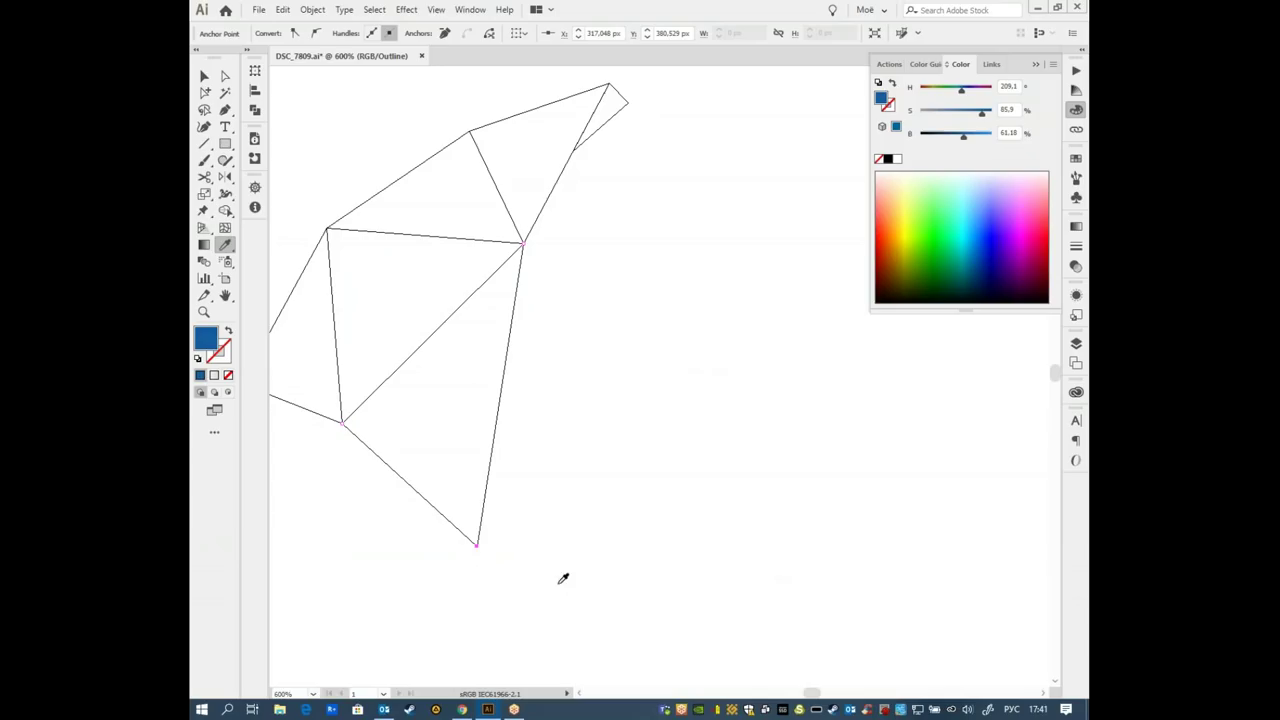
{"action": "key", "text": "ctrl+y"}
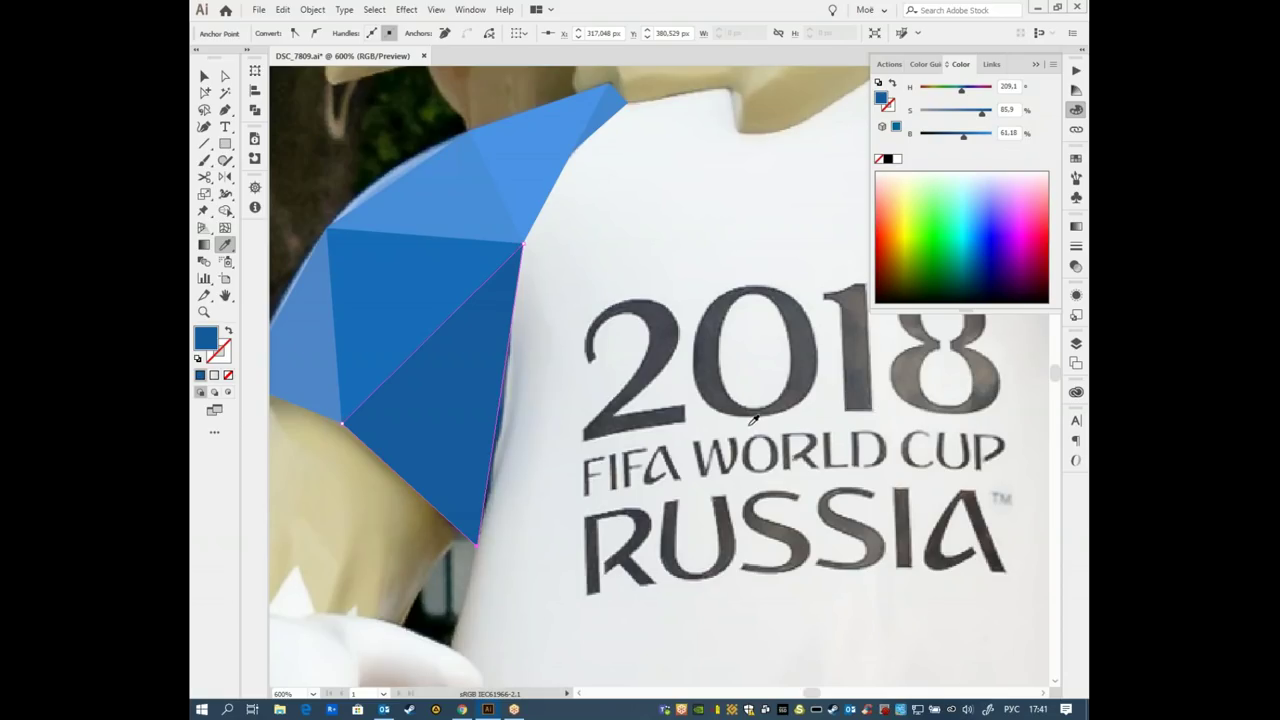
{"action": "key", "text": "p"}
- Draw a triangle from the hood vertex over the 2018 lettering, filled with the body's light grey
{"action": "left_click", "coordinate": [328, 230]}
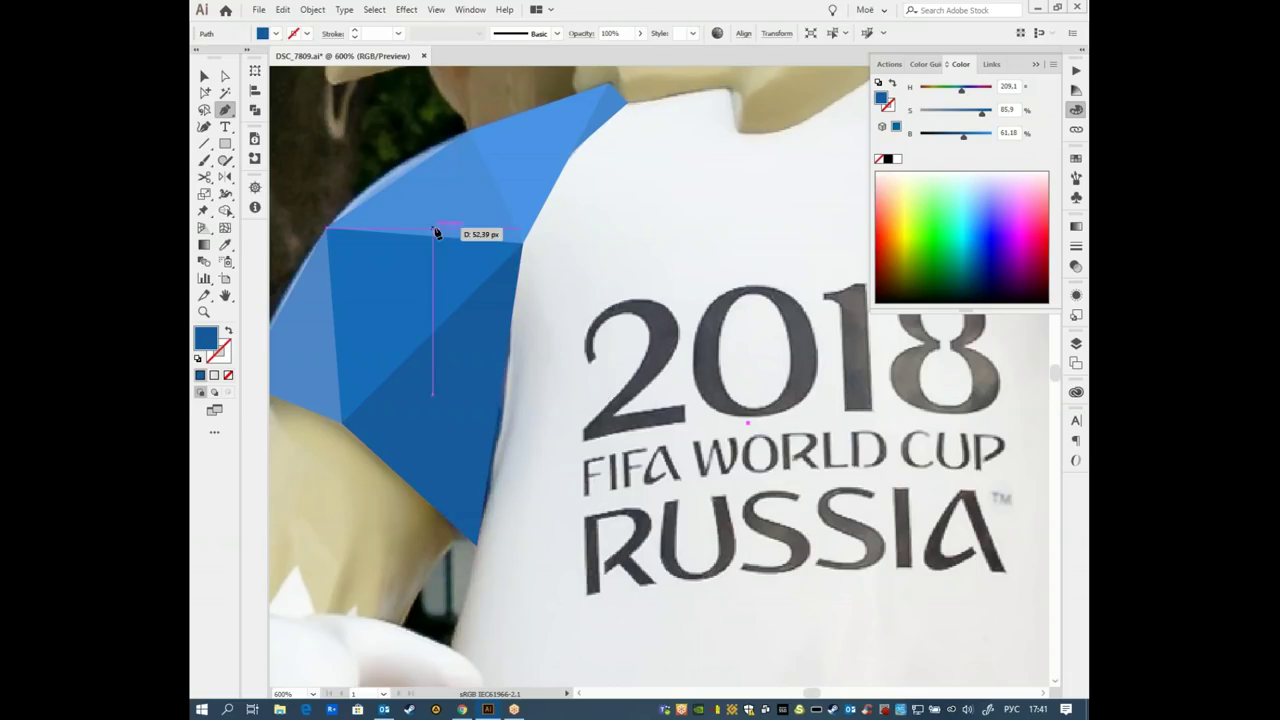
{"action": "left_click", "coordinate": [521, 244]}
{"action": "left_click", "coordinate": [478, 545]}
{"action": "left_click", "coordinate": [748, 424]}
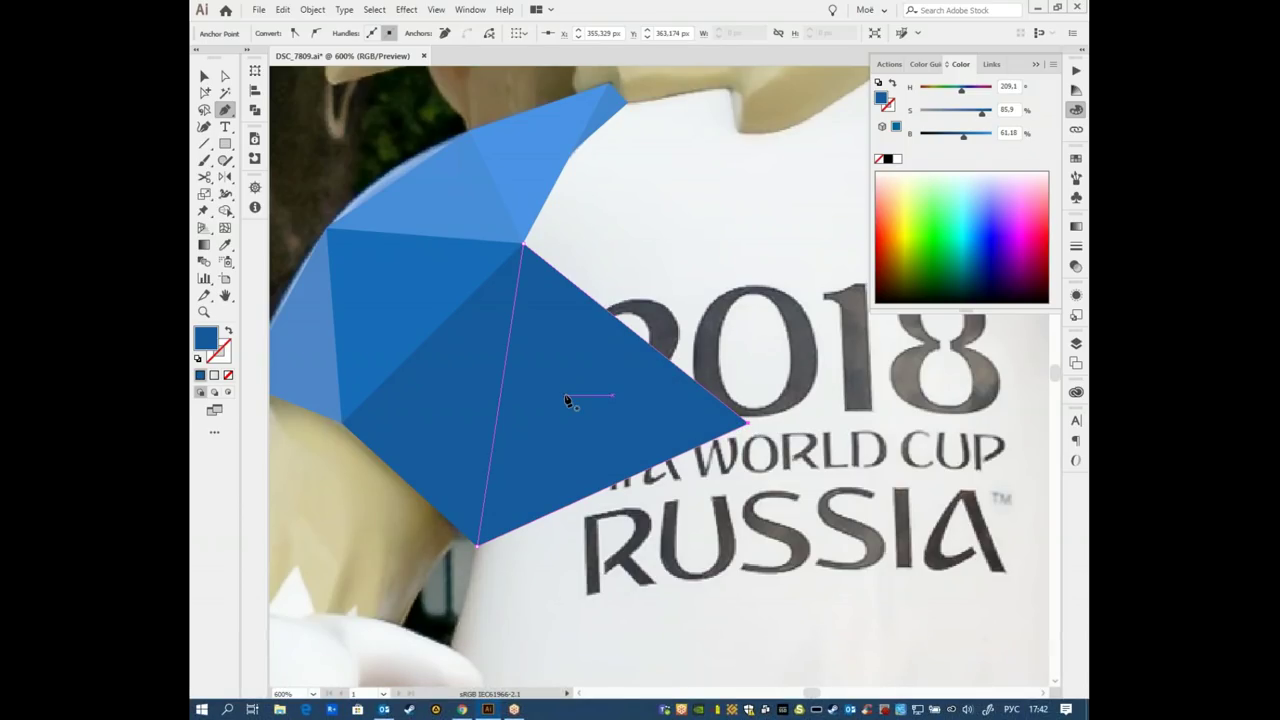
{"action": "key", "text": "i"}
{"action": "key", "text": "slash"}
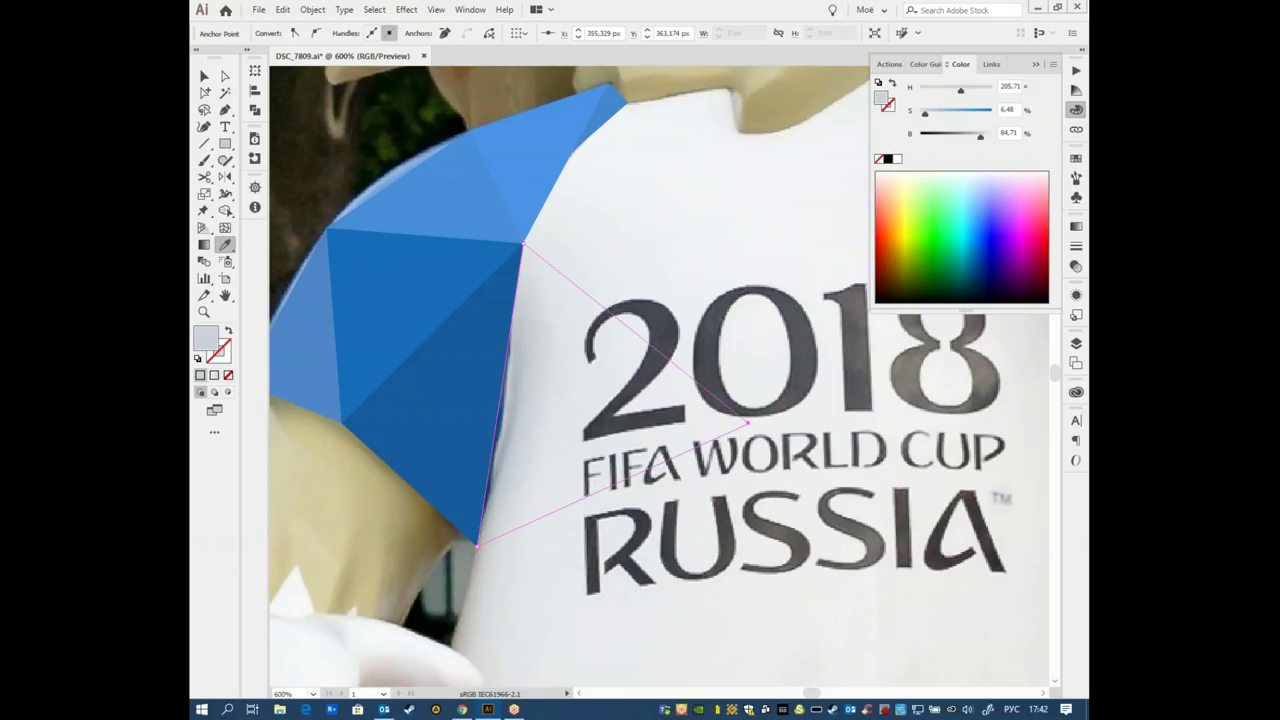
{"action": "left_click", "coordinate": [533, 414]}
- Scroll the view and return to the Pen tool to begin the next facet
{"action": "scroll", "coordinate": [560, 363], "scroll_direction": "up", "scroll_amount": 3}
{"action": "scroll", "coordinate": [560, 363], "scroll_direction": "right", "scroll_amount": 2}
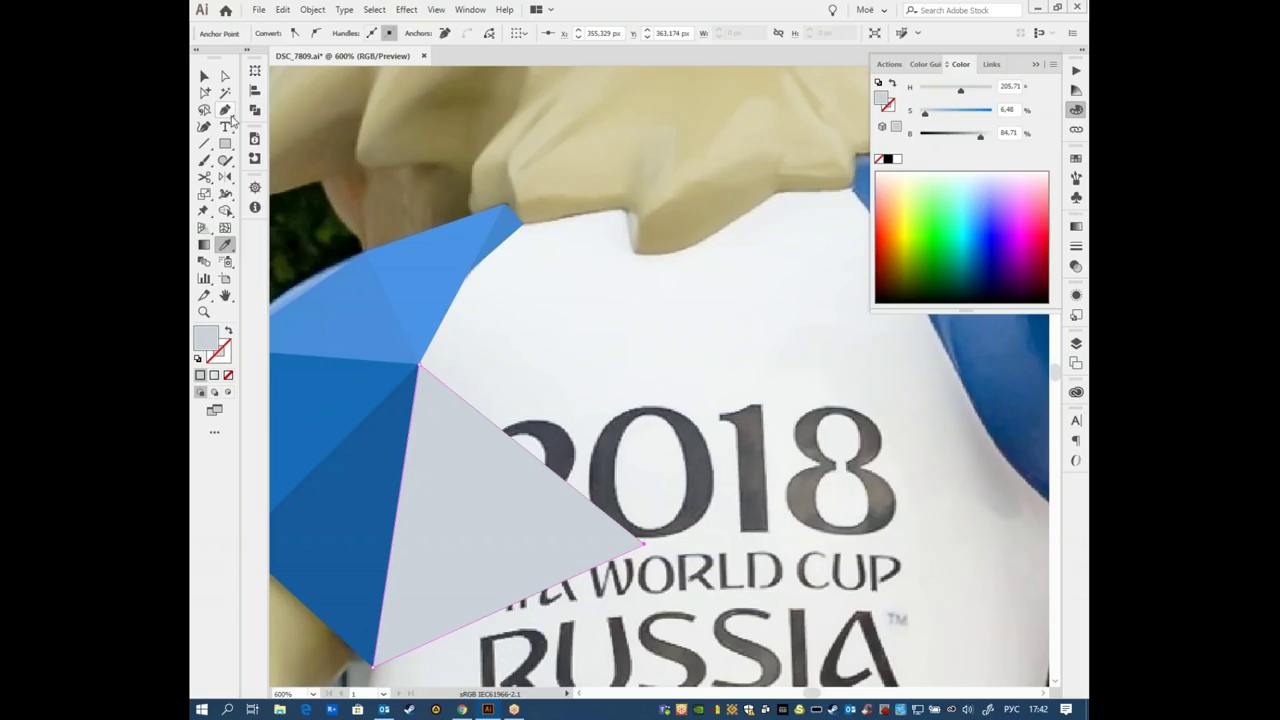
{"action": "left_click", "coordinate": [226, 112]}
{"action": "left_click", "coordinate": [645, 541]}
- Draw a triangle between the hood and grey facet, filled with sampled near-white (H 195, S 1.65%, B 94.9%)
{"action": "left_click", "coordinate": [577, 373]}
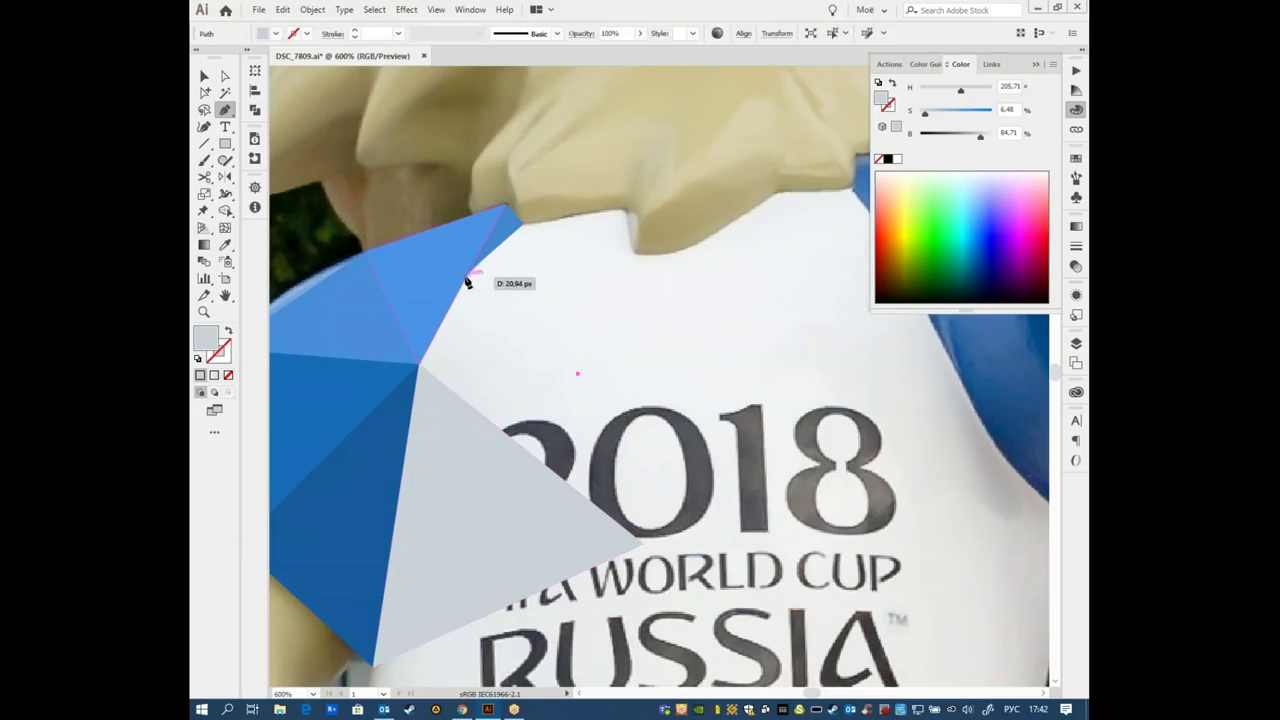
{"action": "left_click", "coordinate": [467, 271]}
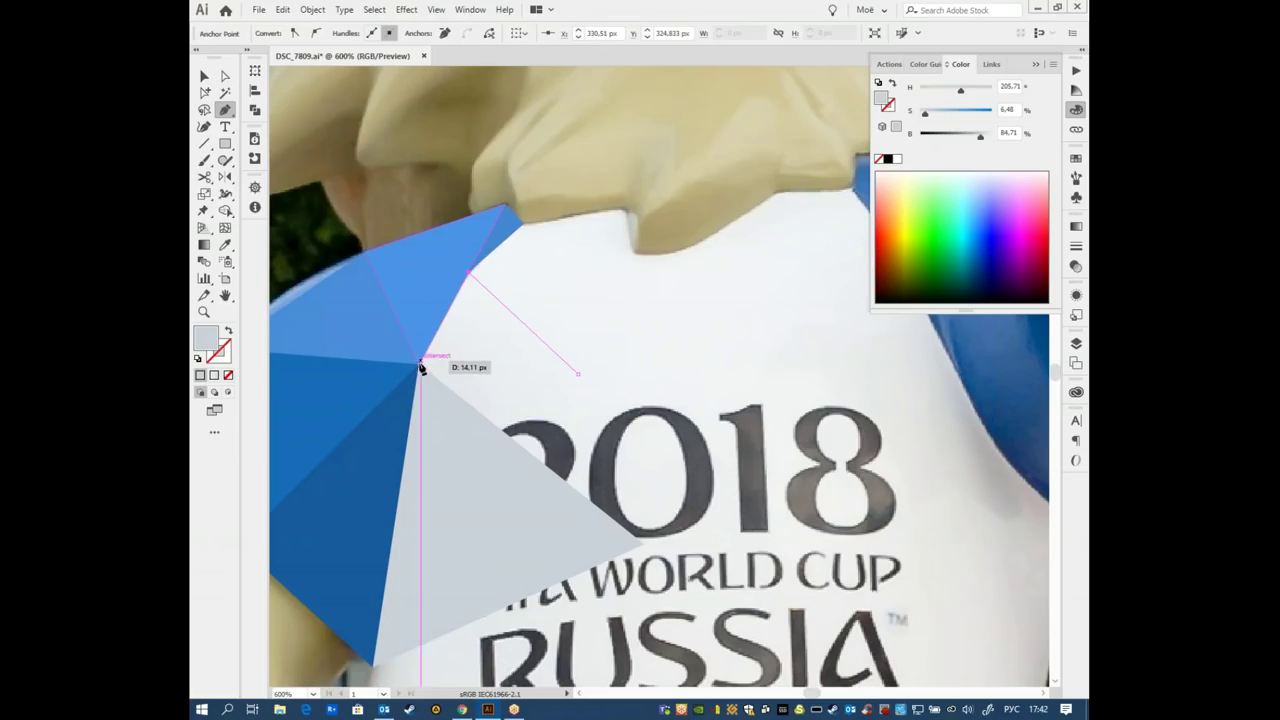
{"action": "left_click", "coordinate": [419, 365]}
{"action": "left_click", "coordinate": [578, 374]}
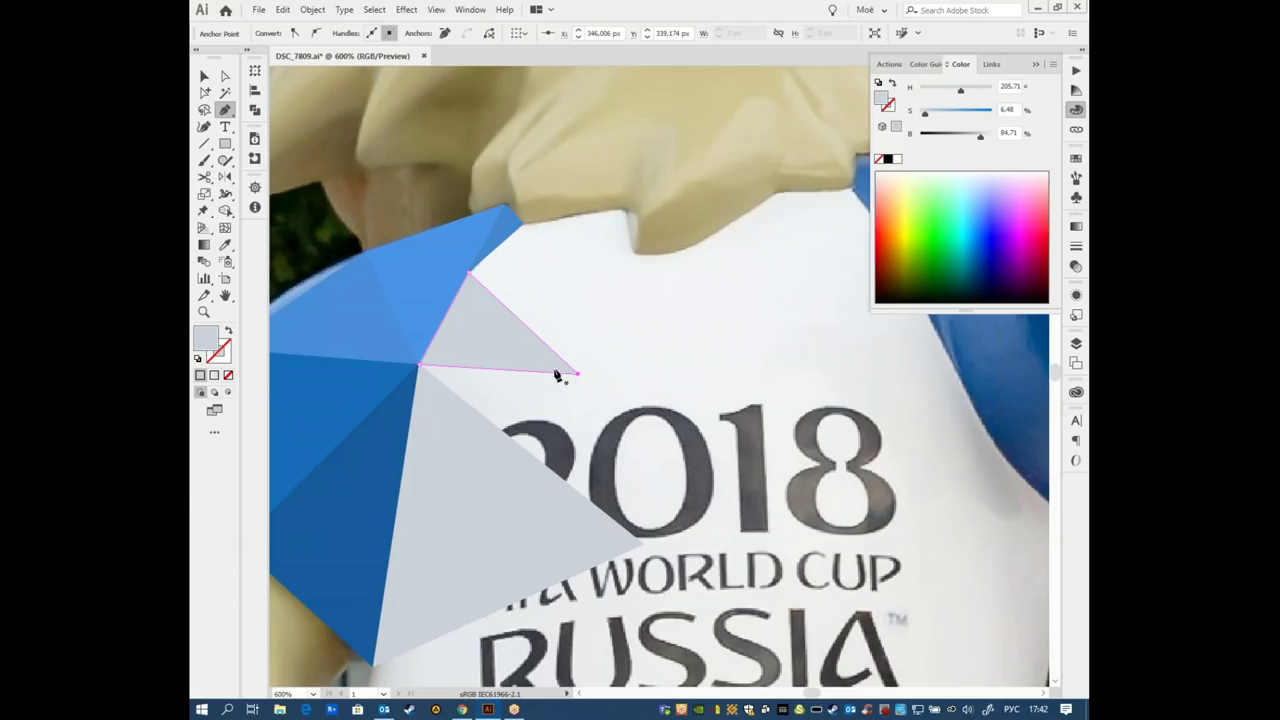
{"action": "key", "text": "i"}
{"action": "left_click", "coordinate": [522, 312]}
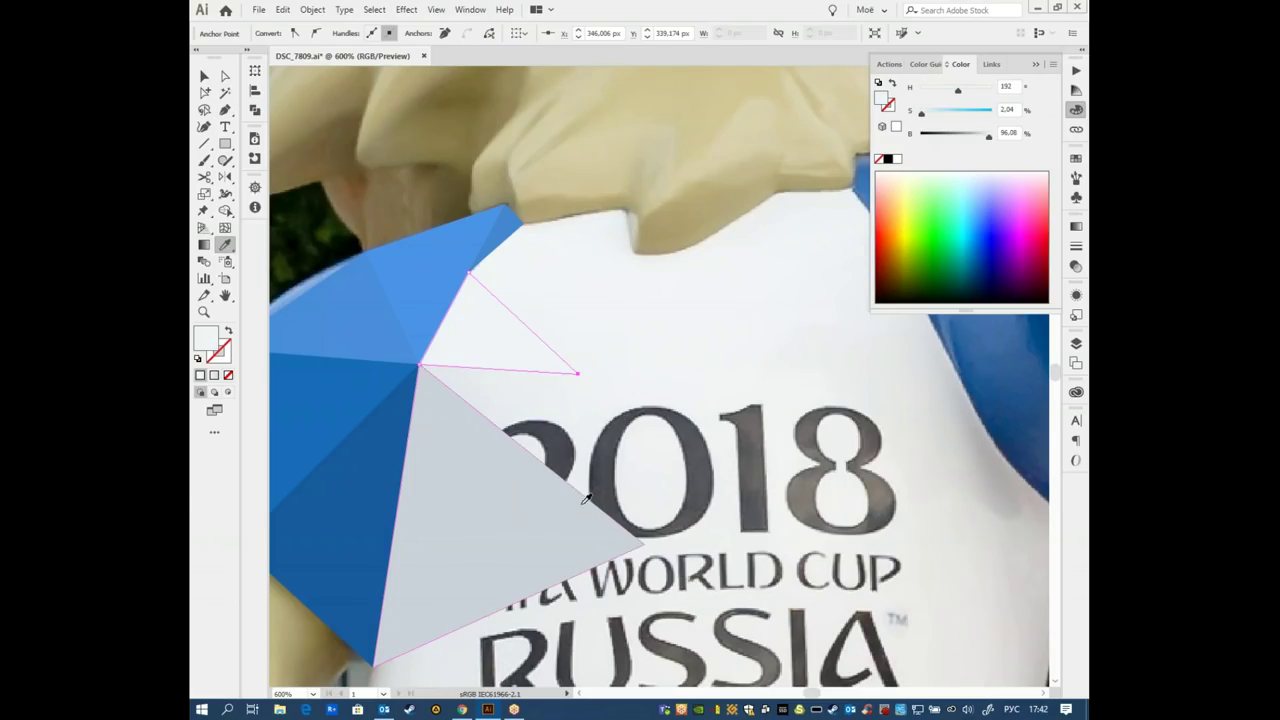
{"action": "left_click", "coordinate": [514, 352]}
- Move the white triangle's corner onto the grey triangle's tip, then return to the Pen tool
{"action": "key", "text": "v"}
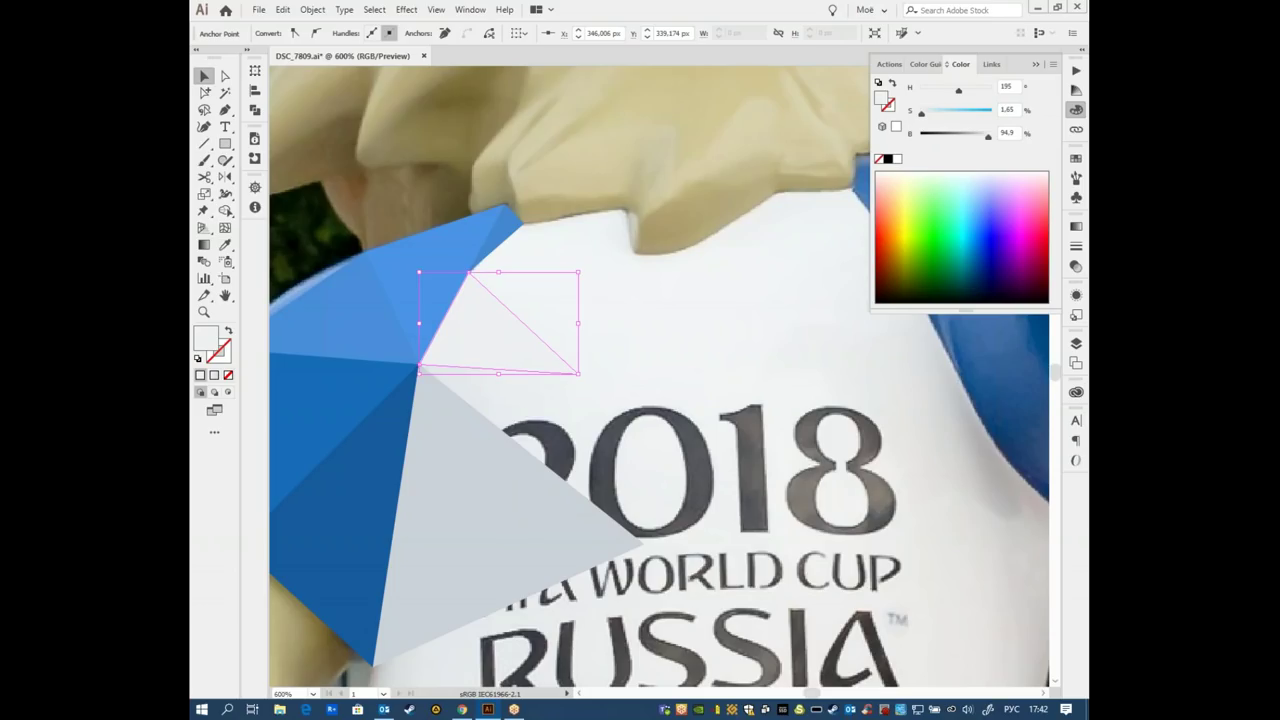
{"action": "left_click", "coordinate": [691, 343]}
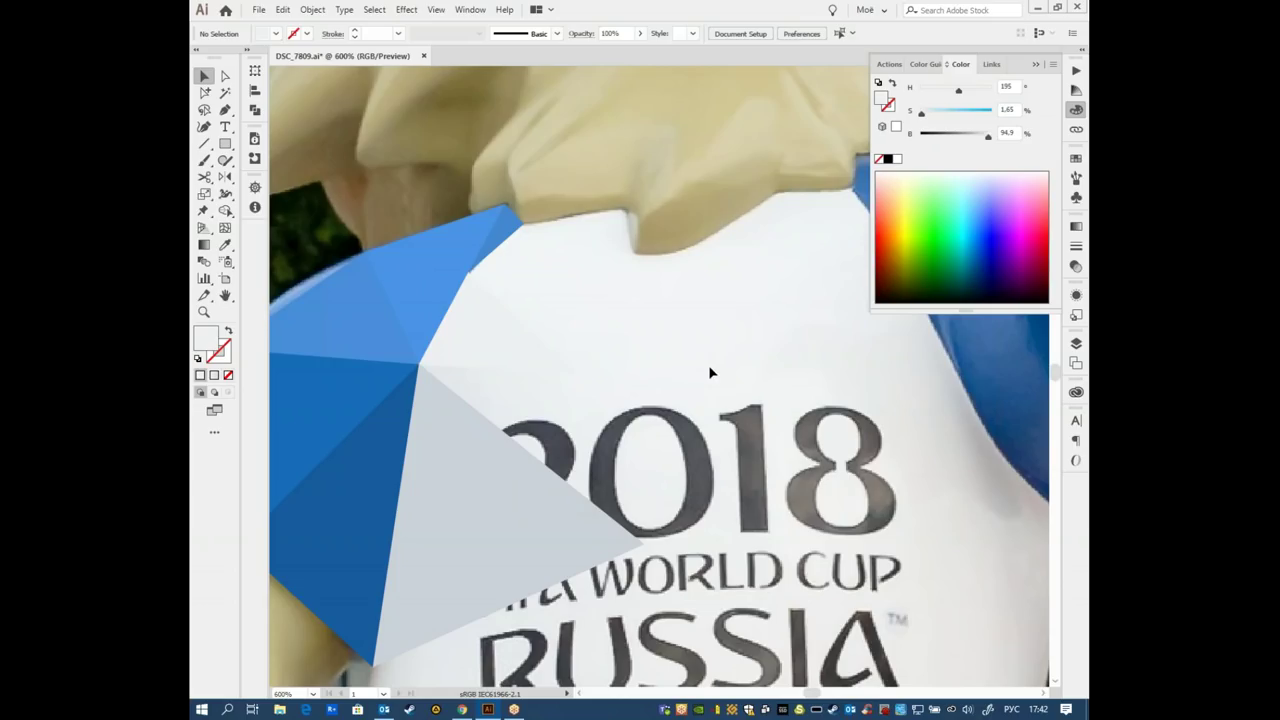
{"action": "left_click", "coordinate": [500, 340]}
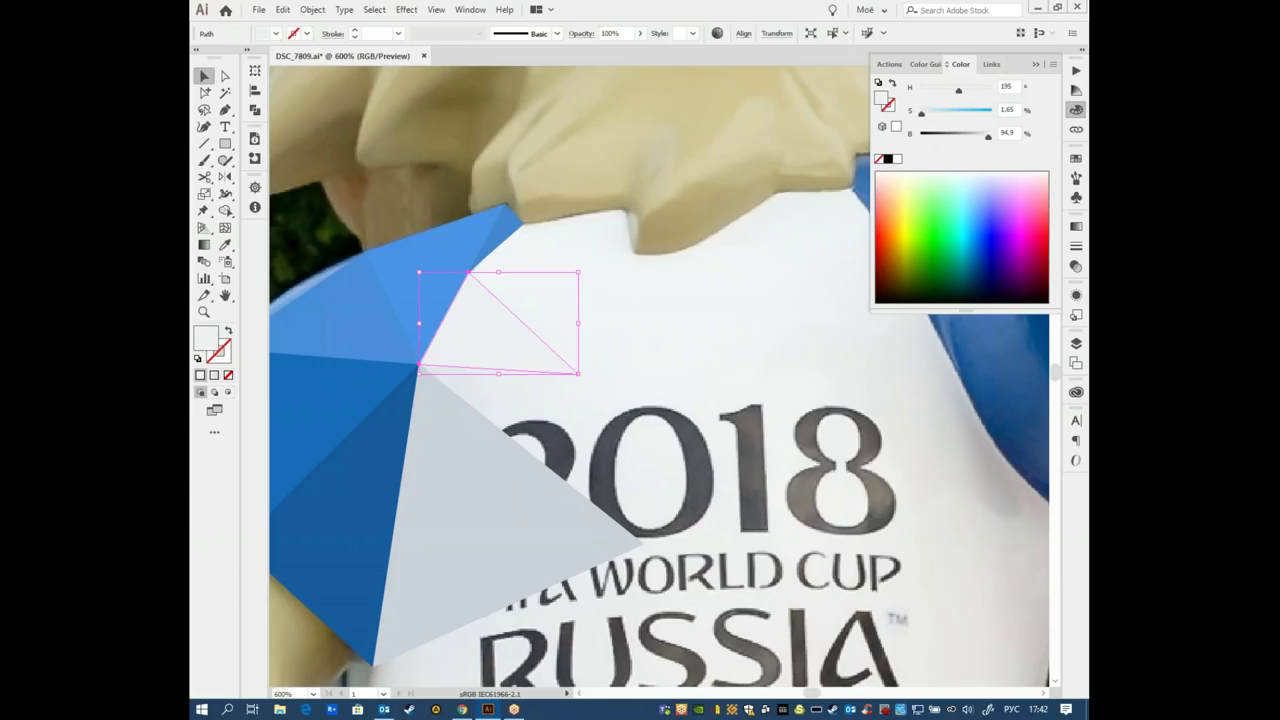
{"action": "left_click", "coordinate": [609, 382]}
{"action": "left_click", "coordinate": [475, 350]}
{"action": "left_click", "coordinate": [653, 388]}
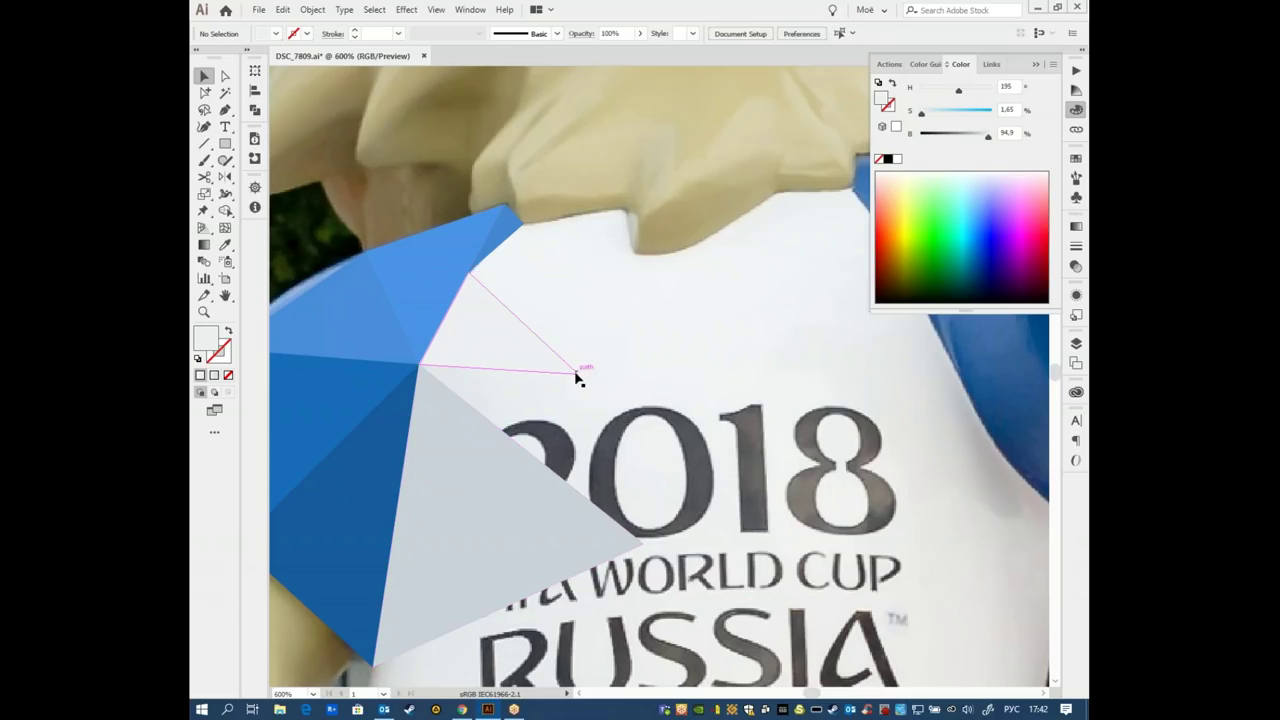
{"action": "left_click_drag", "start_coordinate": [578, 372], "coordinate": [641, 544]}
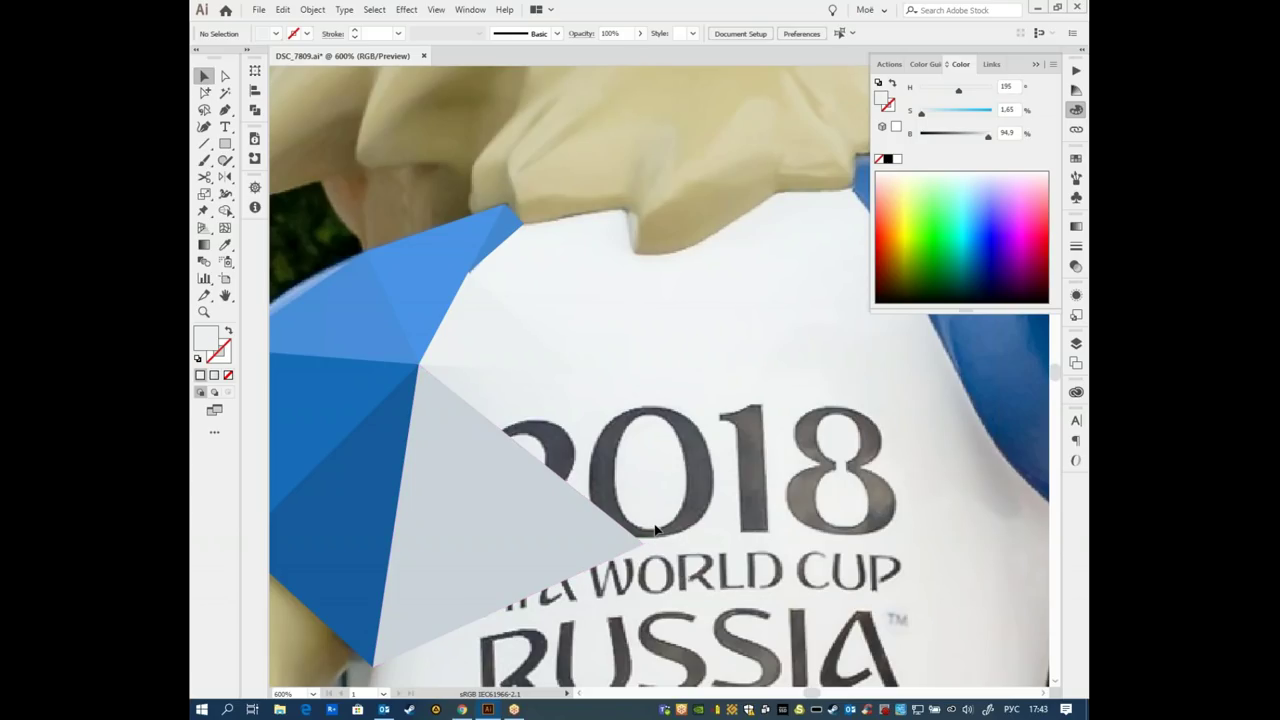
{"action": "key", "text": "p"}
- Draw a shoulder triangle from the grey tip to the blue hood vertex, snapping its end corner
{"action": "left_click", "coordinate": [645, 524]}
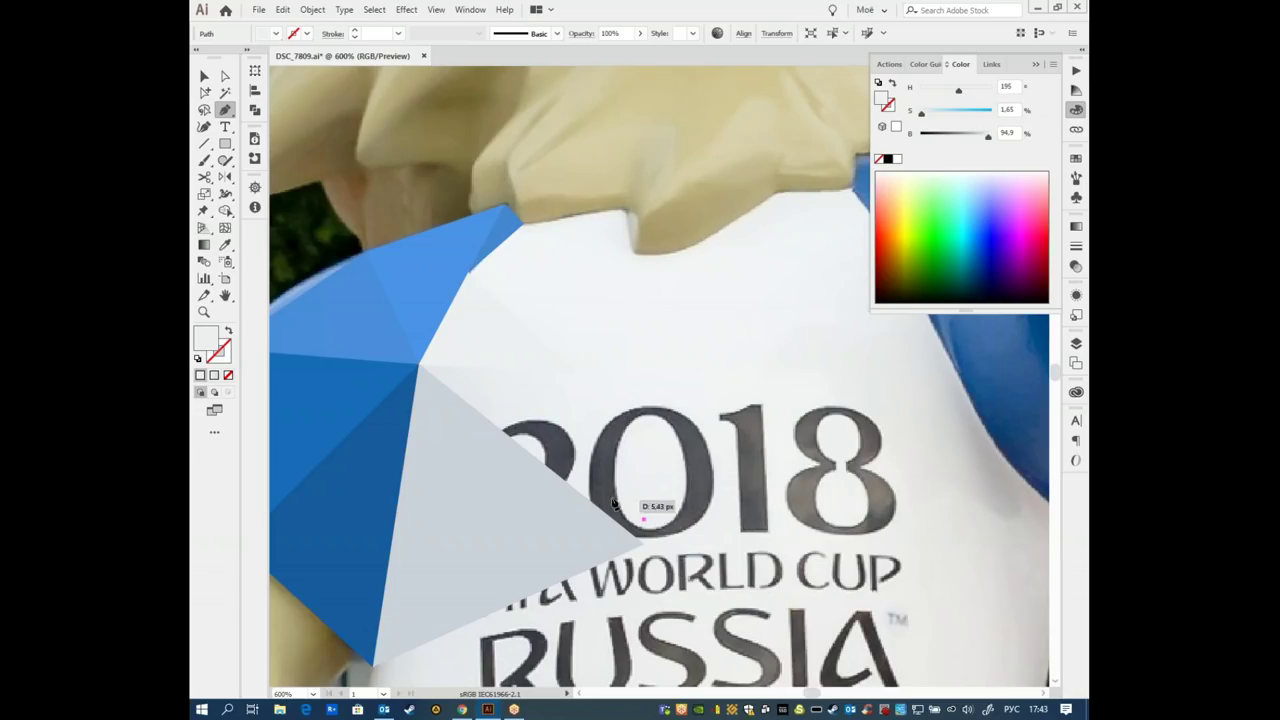
{"action": "left_click_drag", "start_coordinate": [608, 520], "coordinate": [665, 400]}
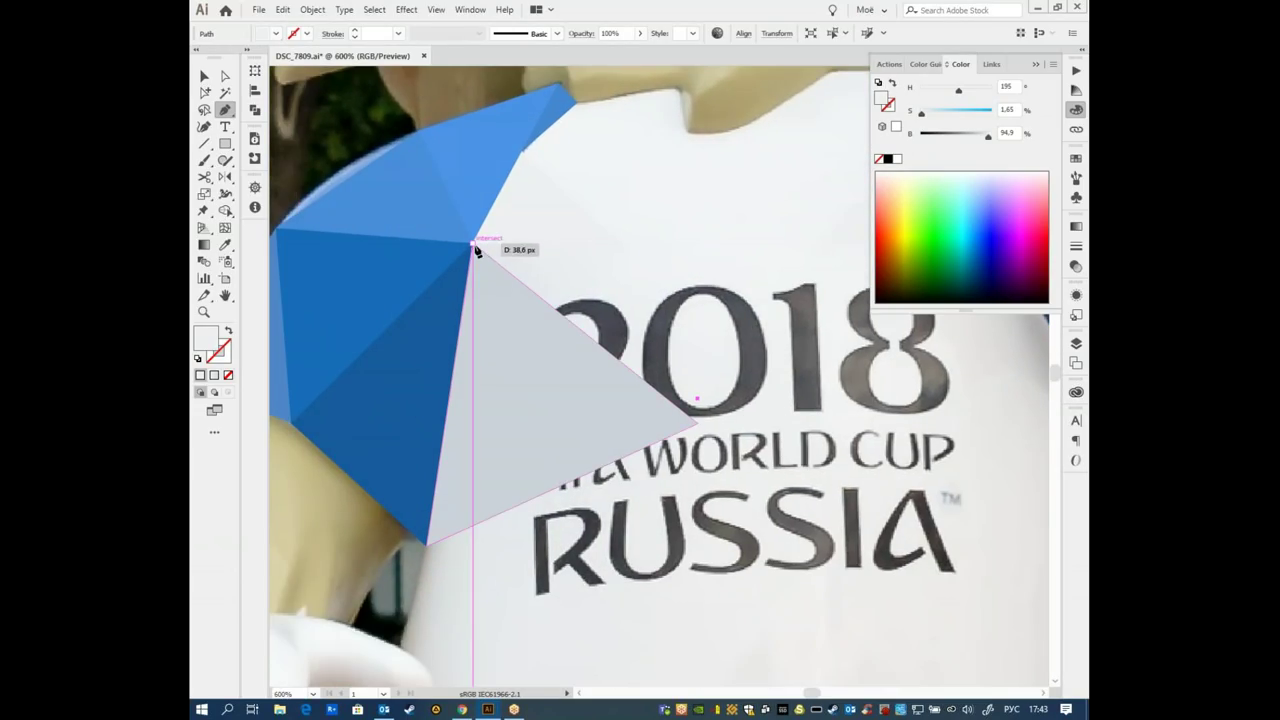
{"action": "left_click", "coordinate": [473, 247]}
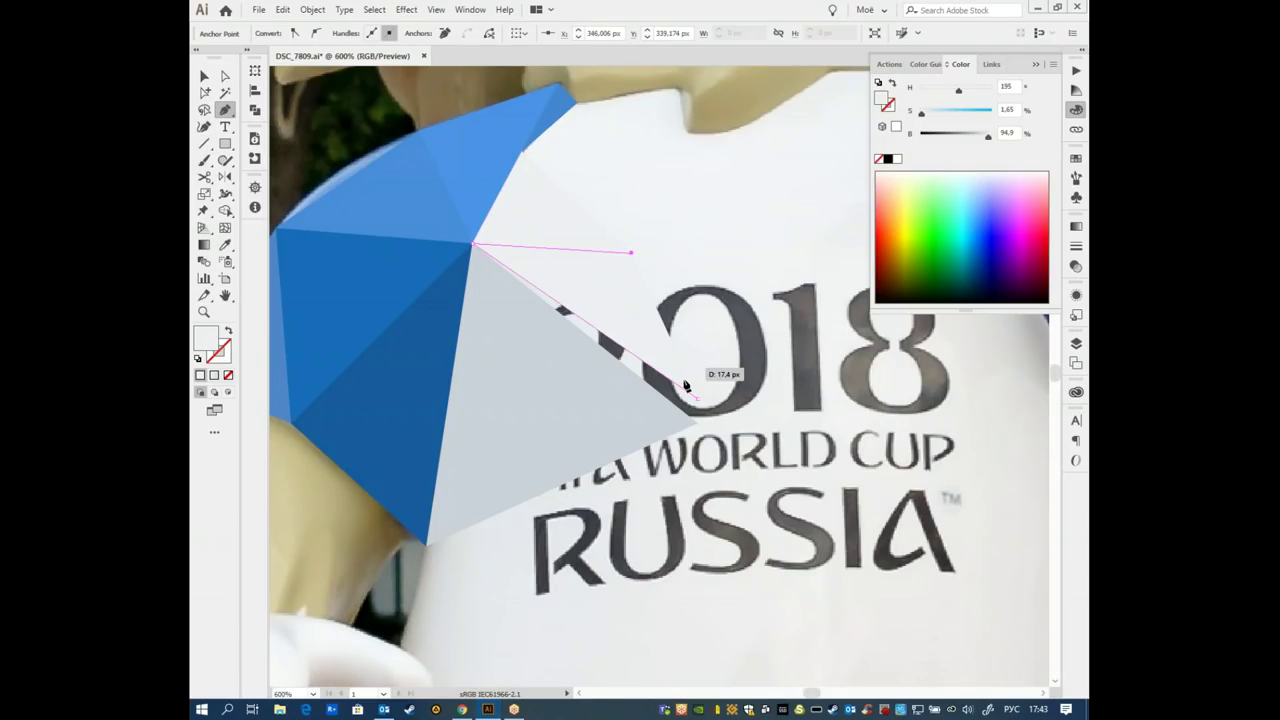
{"action": "left_click", "coordinate": [698, 398]}
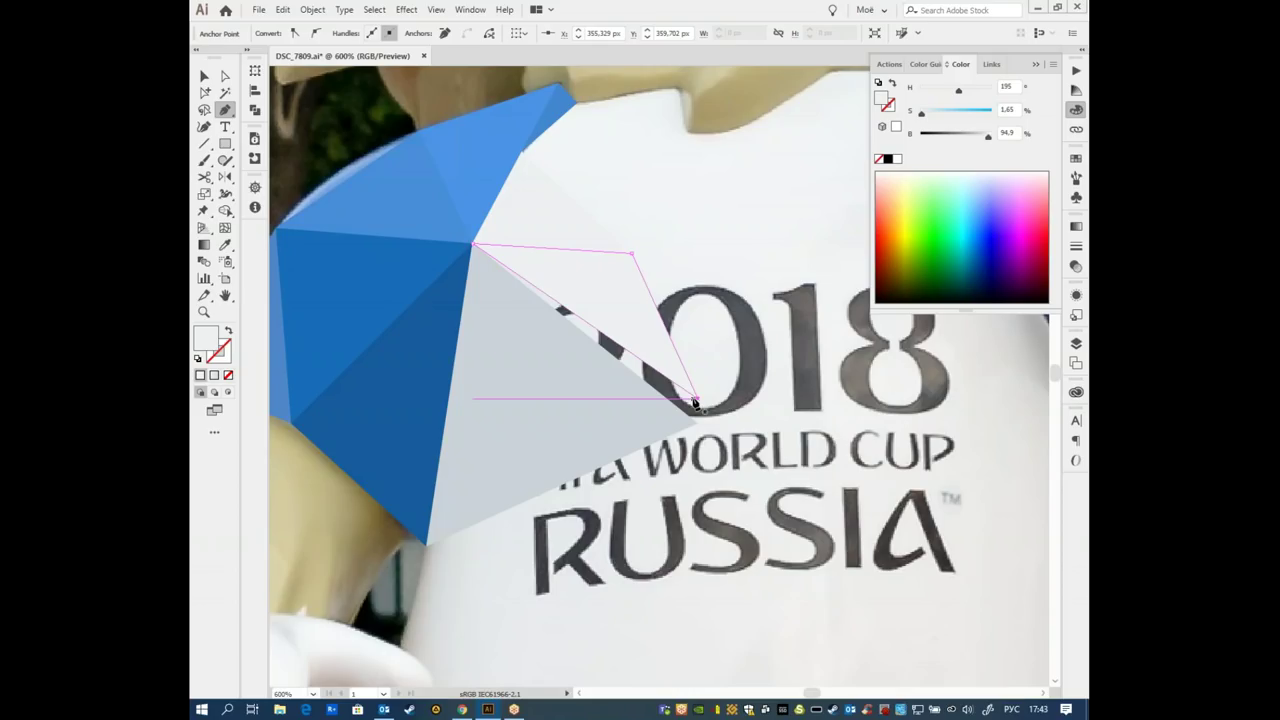
{"action": "left_click", "coordinate": [692, 396]}
{"action": "left_click_drag", "start_coordinate": [697, 397], "coordinate": [699, 422]}
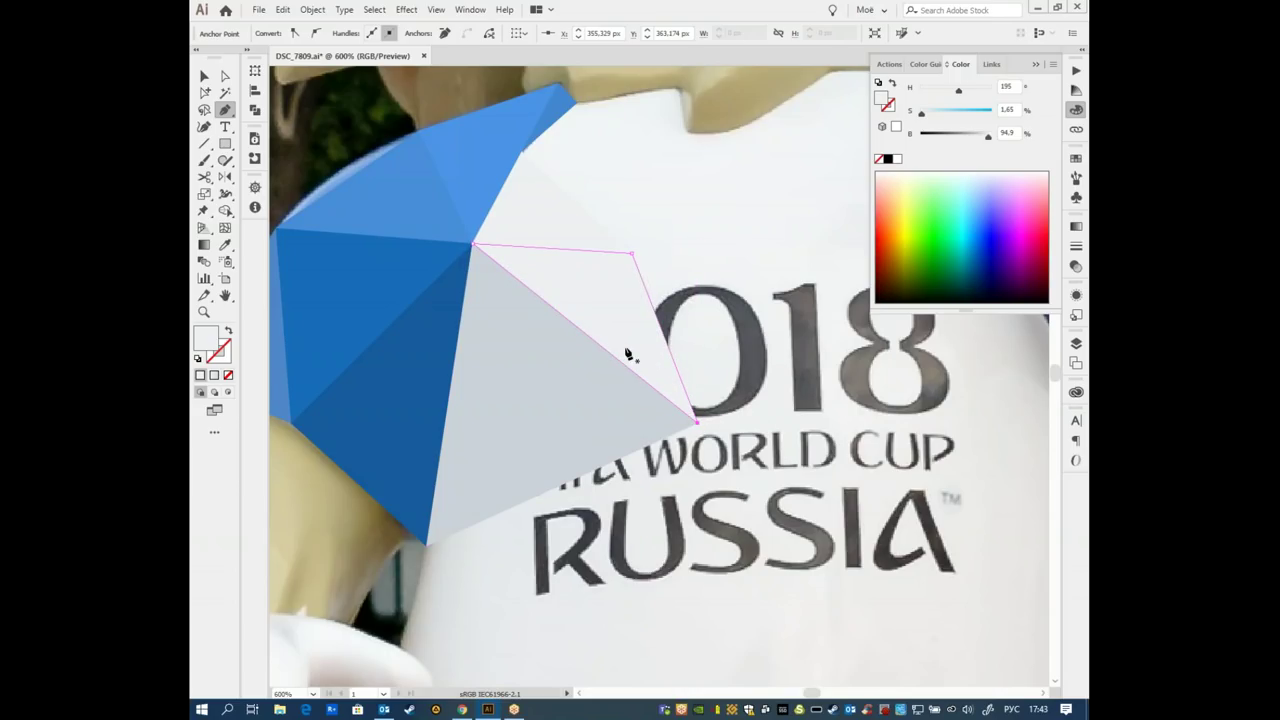
- Fill the shoulder triangle with pale grey (H 195, S 1.72%, B 90.98%), then pan to the collar
{"action": "key", "text": "slash"}
{"action": "key", "text": "j"}
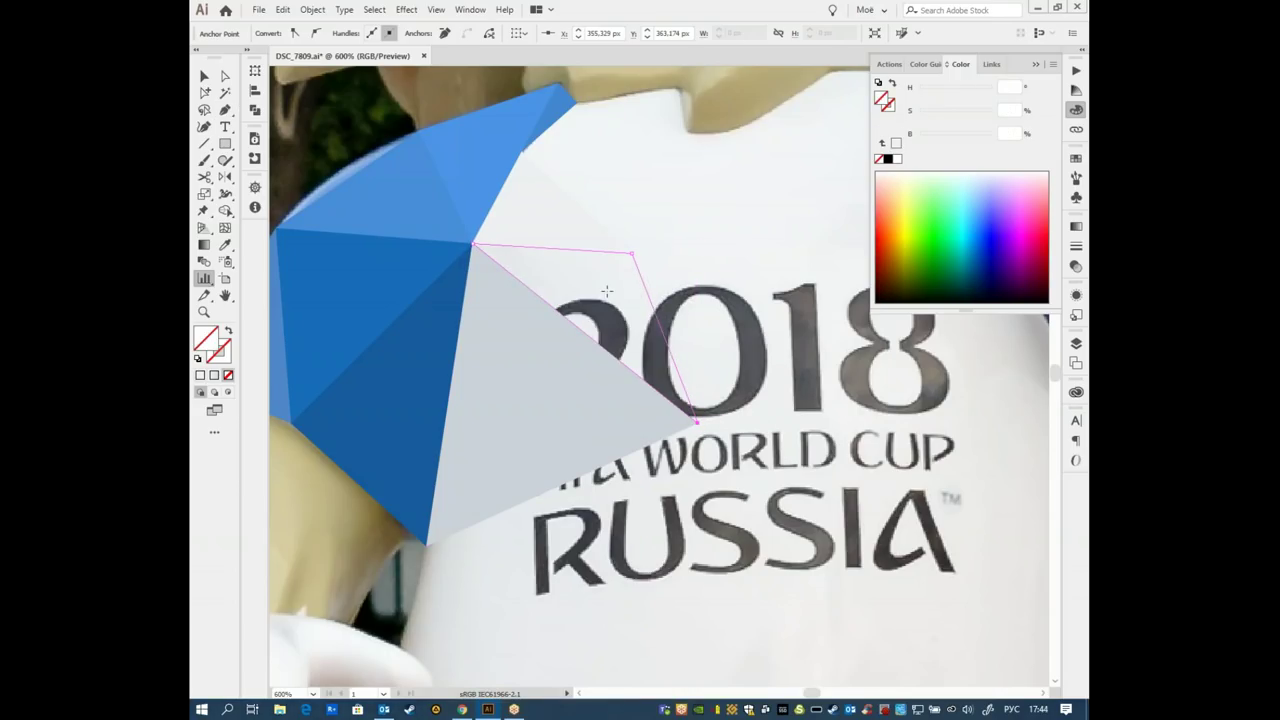
{"action": "key", "text": "i"}
{"action": "left_click", "coordinate": [644, 334]}
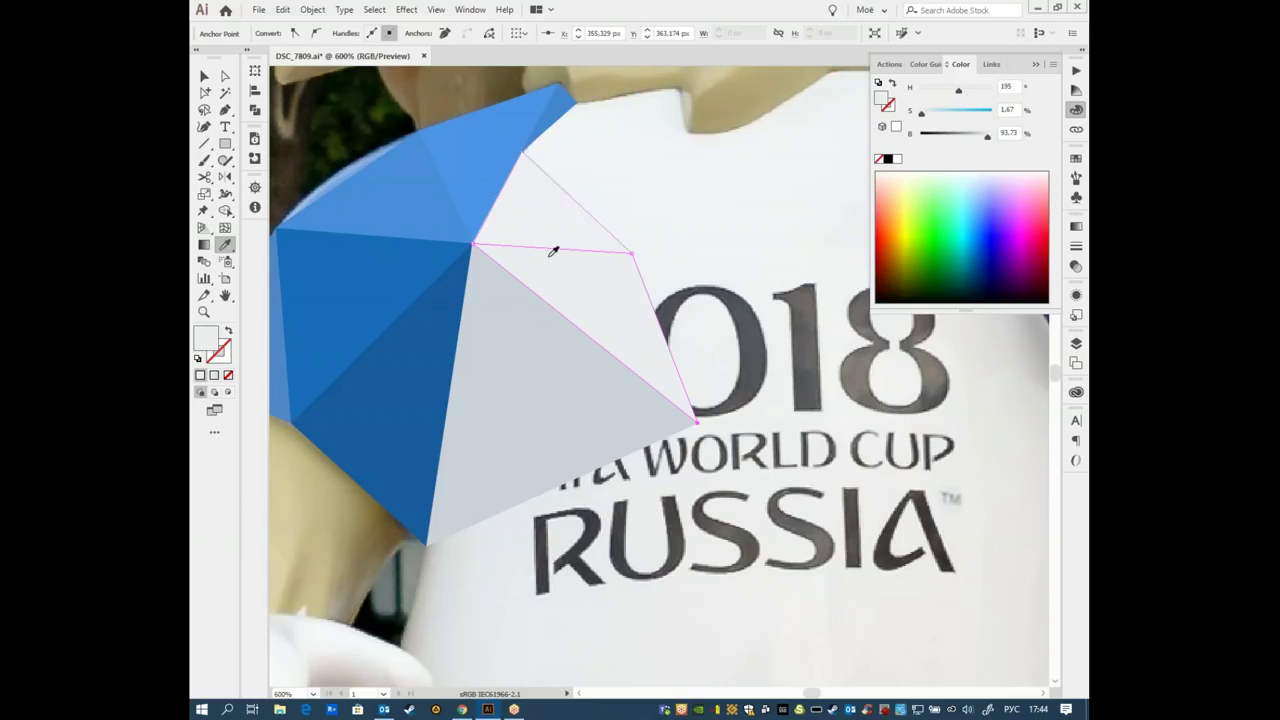
{"action": "left_click", "coordinate": [642, 392], "text": "ctrl+shift"}
{"action": "left_click_drag", "start_coordinate": [987, 139], "coordinate": [985, 139]}
{"action": "left_click", "coordinate": [204, 75]}
{"action": "left_click", "coordinate": [730, 214]}
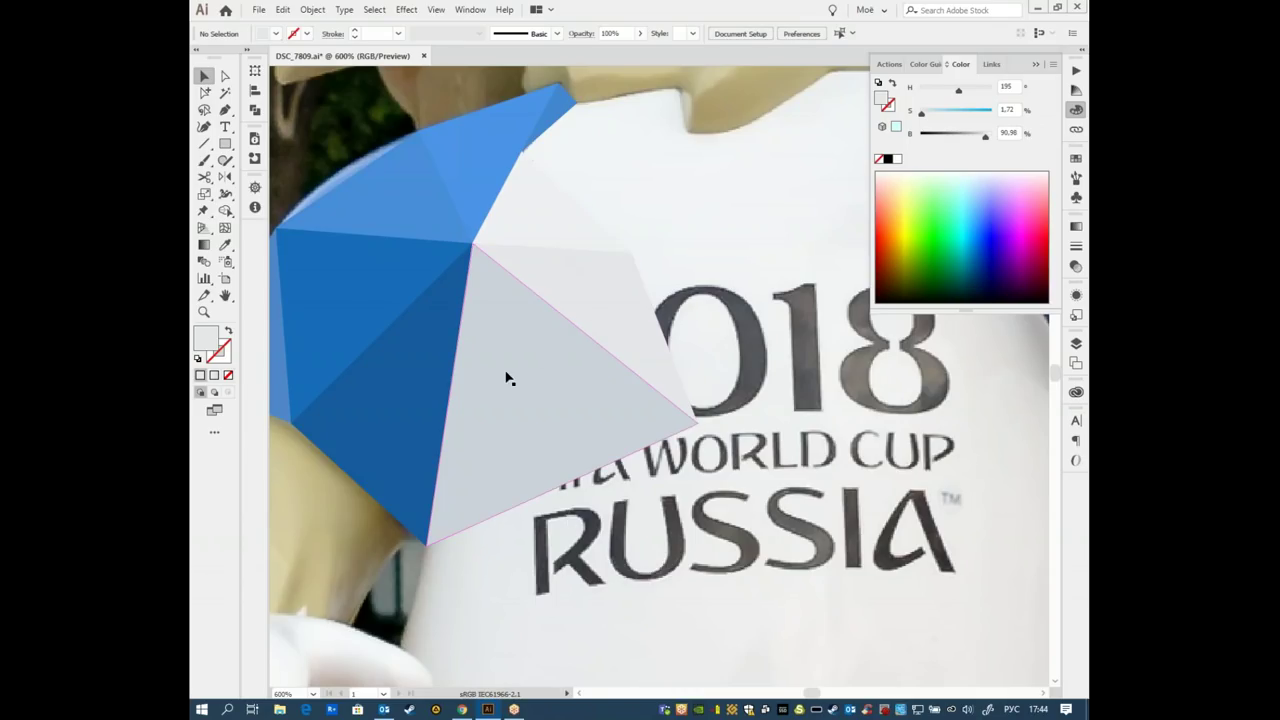
{"action": "left_click_drag", "start_coordinate": [700, 166], "coordinate": [643, 297]}
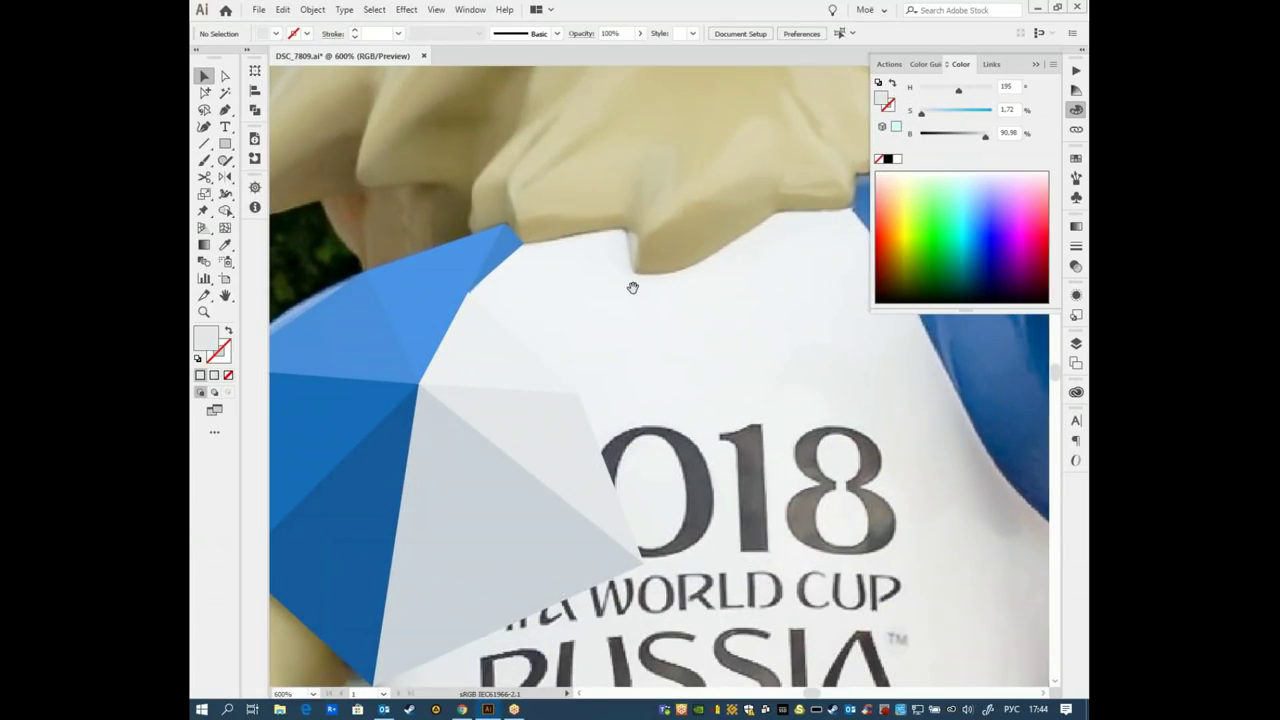
- Draw a four-cornered collar facet below the mane, filled with the photo's near-white
{"action": "key", "text": "p"}
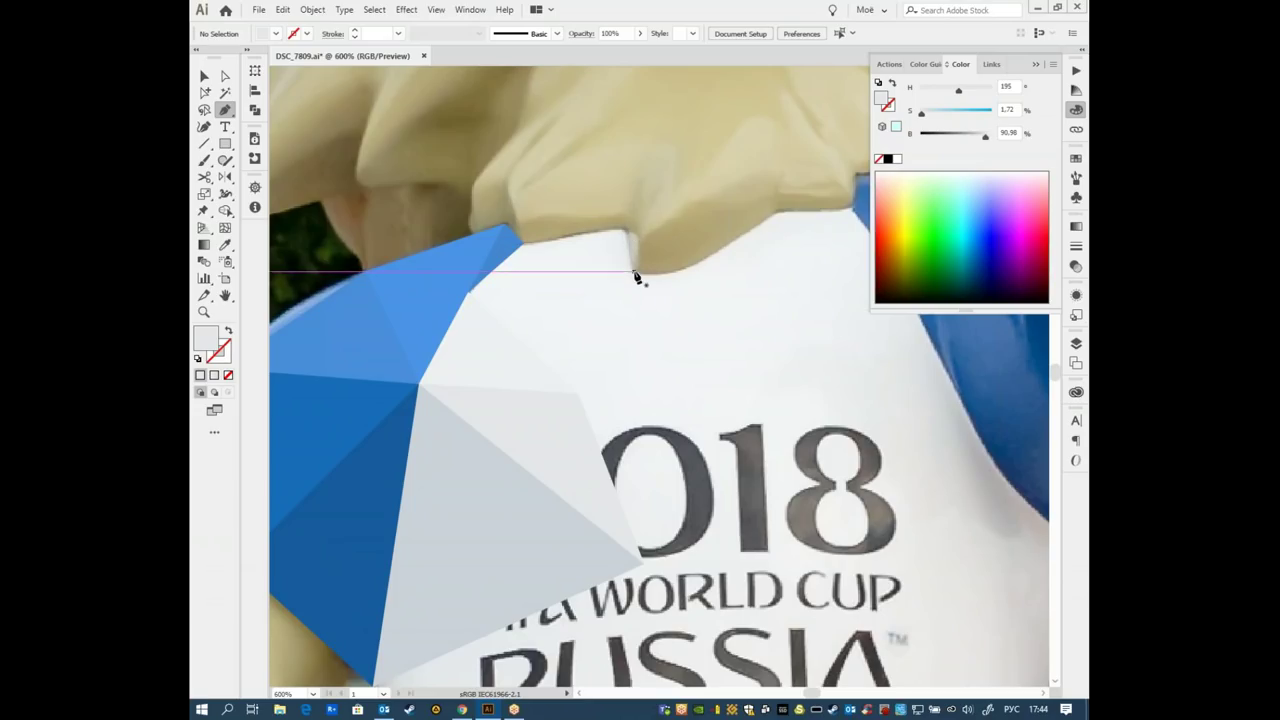
{"action": "left_click", "coordinate": [626, 226]}
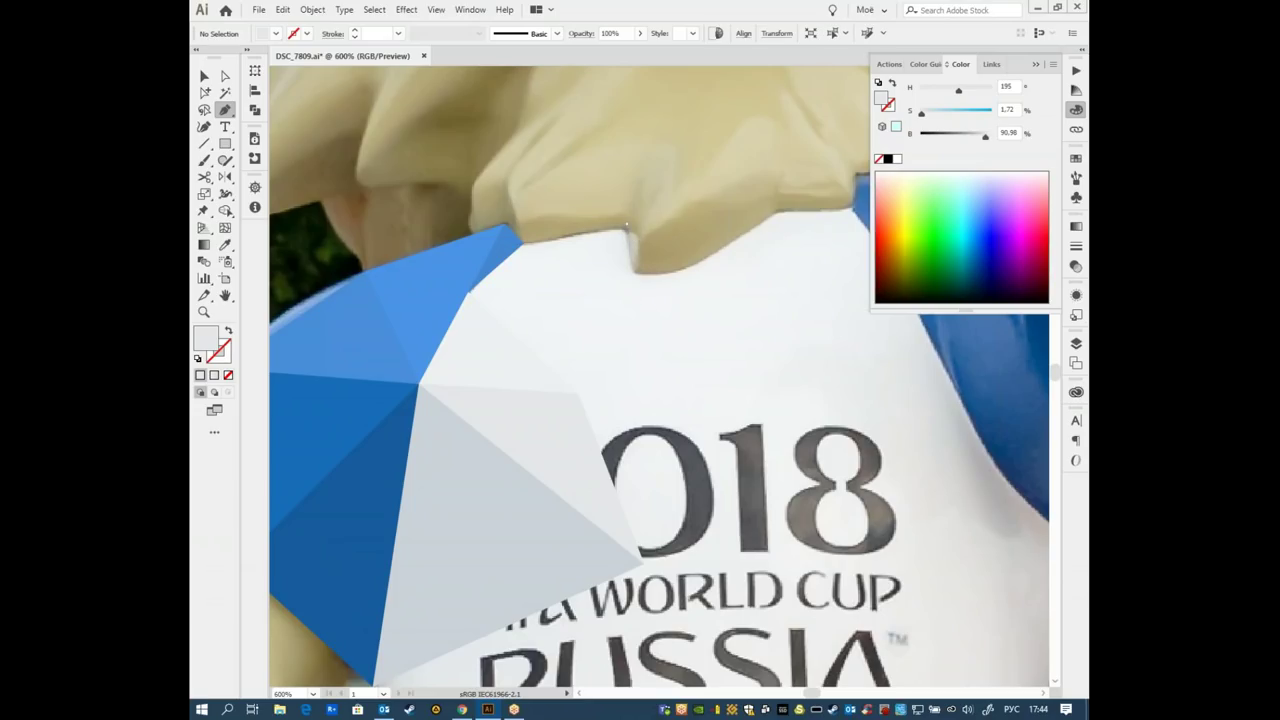
{"action": "left_click", "coordinate": [521, 241]}
{"action": "left_click", "coordinate": [469, 293]}
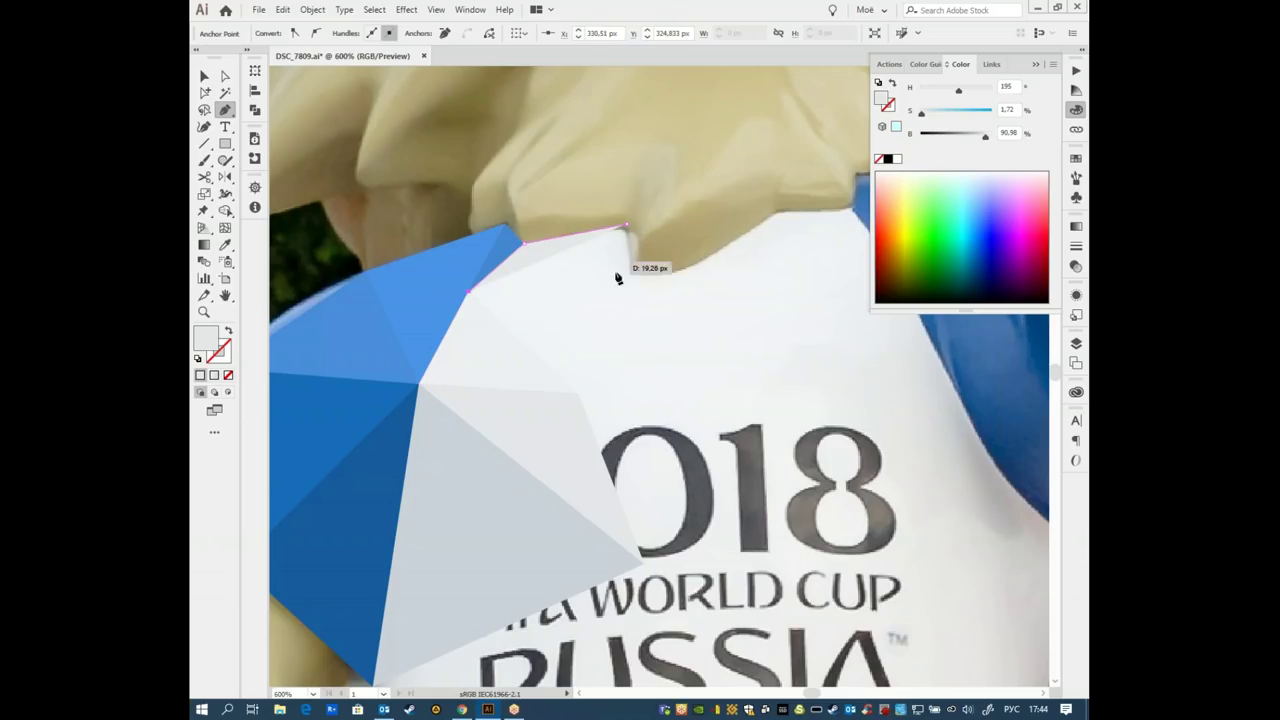
{"action": "left_click", "coordinate": [633, 277]}
{"action": "left_click_drag", "start_coordinate": [633, 262], "coordinate": [626, 227]}
{"action": "key", "text": "i"}
{"action": "left_click", "coordinate": [600, 285]}
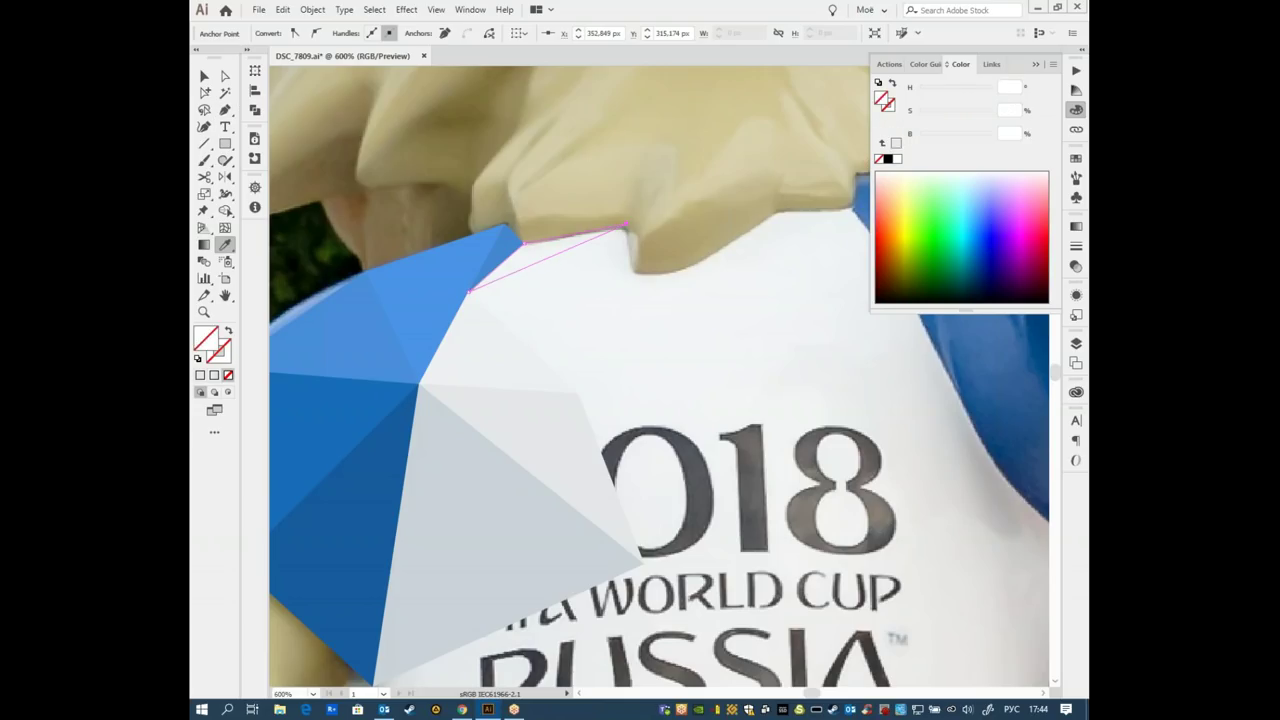
- Add a second collar triangle beside it and darken its fill slightly
{"action": "key", "text": "p"}
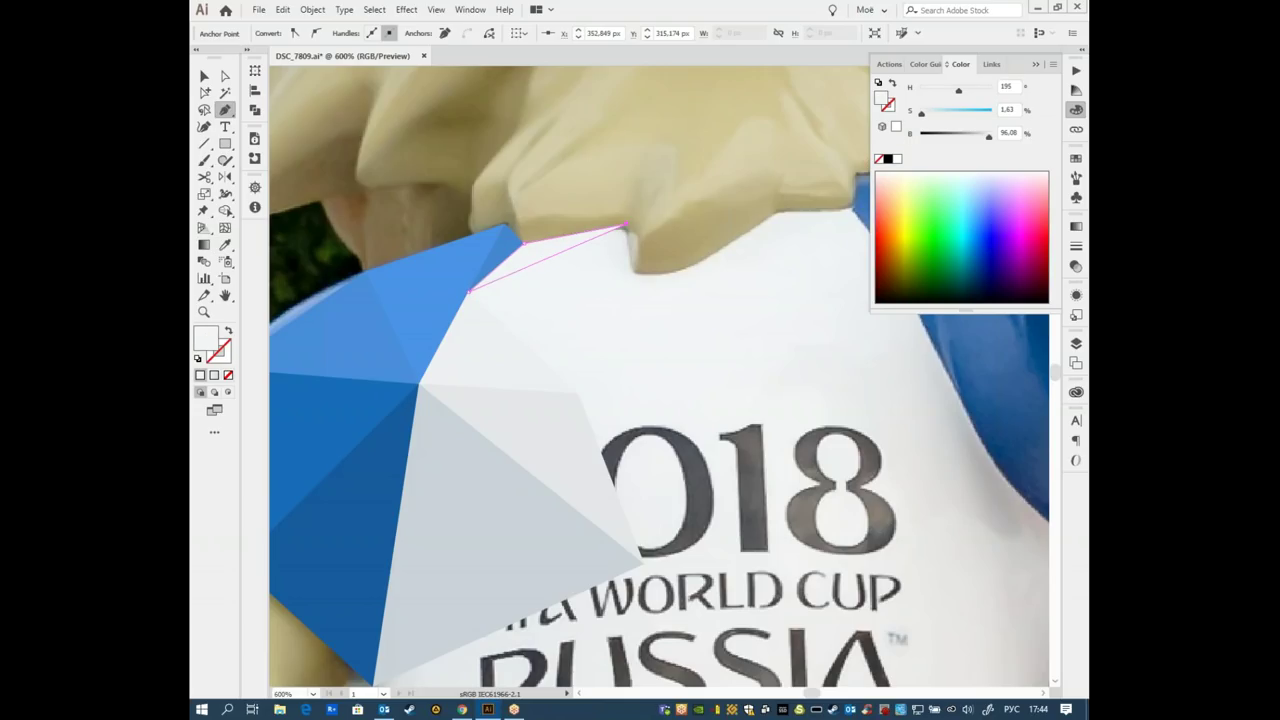
{"action": "left_click", "coordinate": [634, 273]}
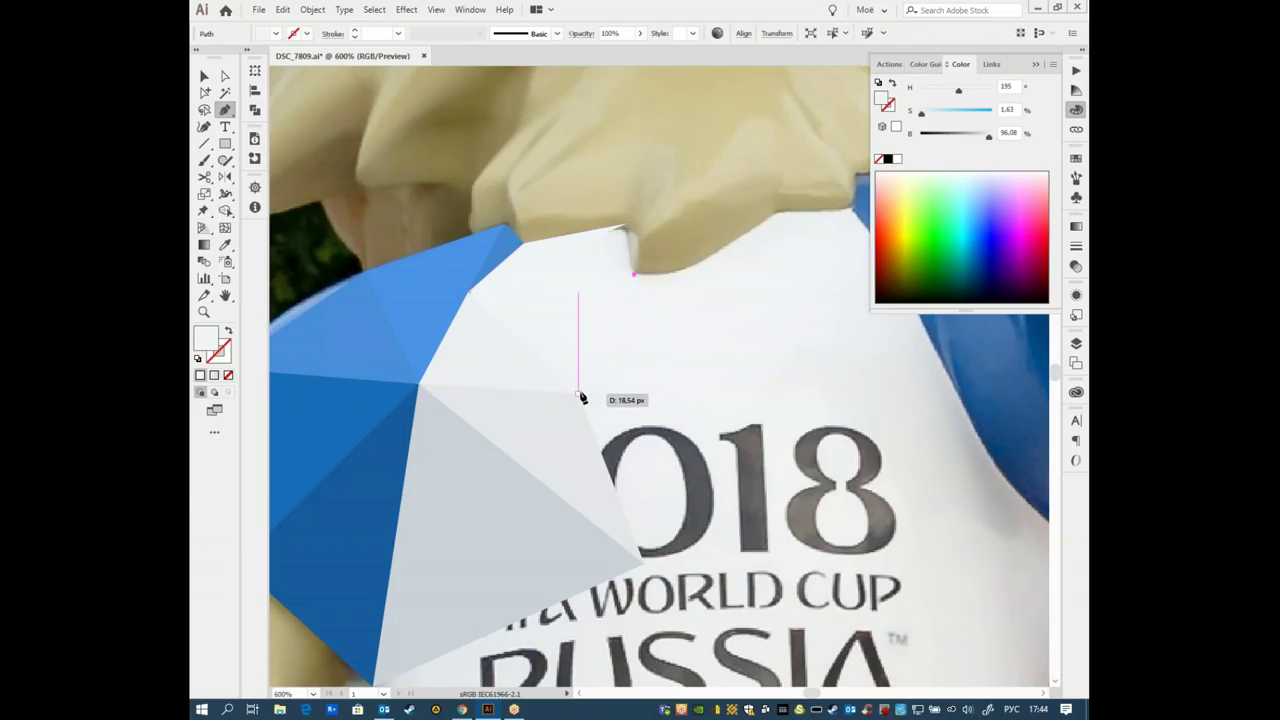
{"action": "left_click", "coordinate": [577, 393]}
{"action": "left_click", "coordinate": [469, 293]}
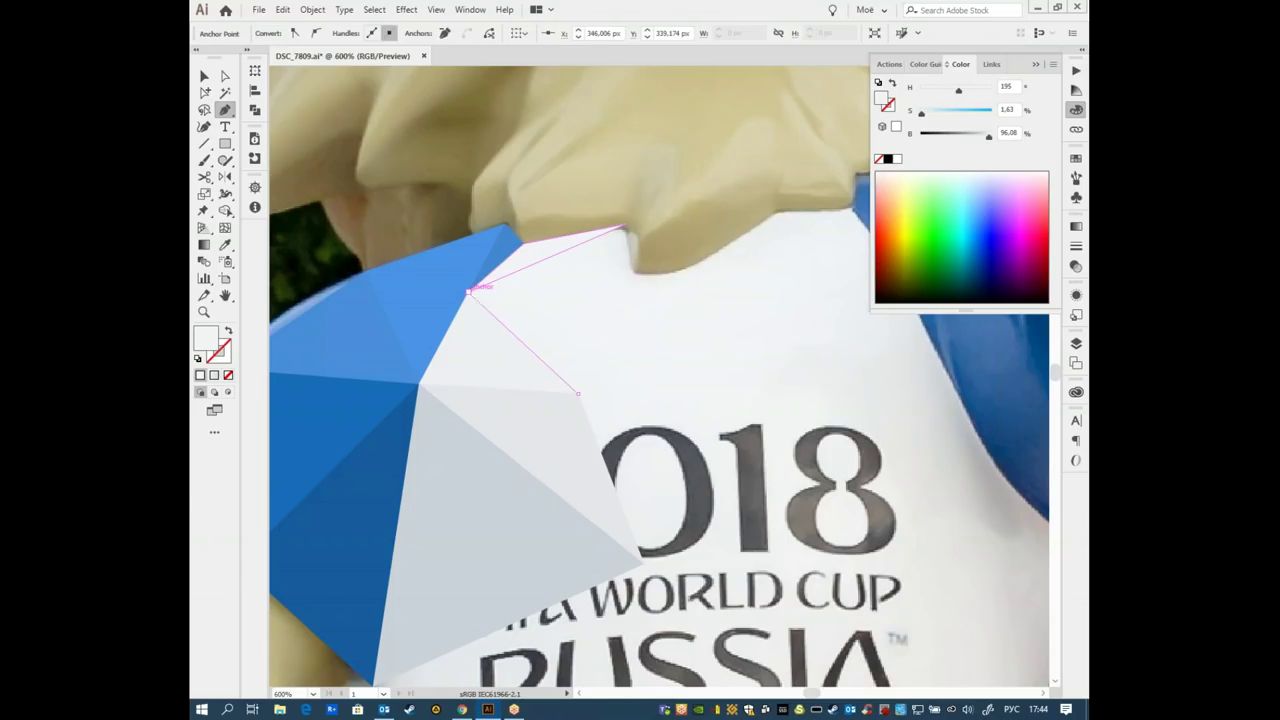
{"action": "left_click", "coordinate": [634, 274]}
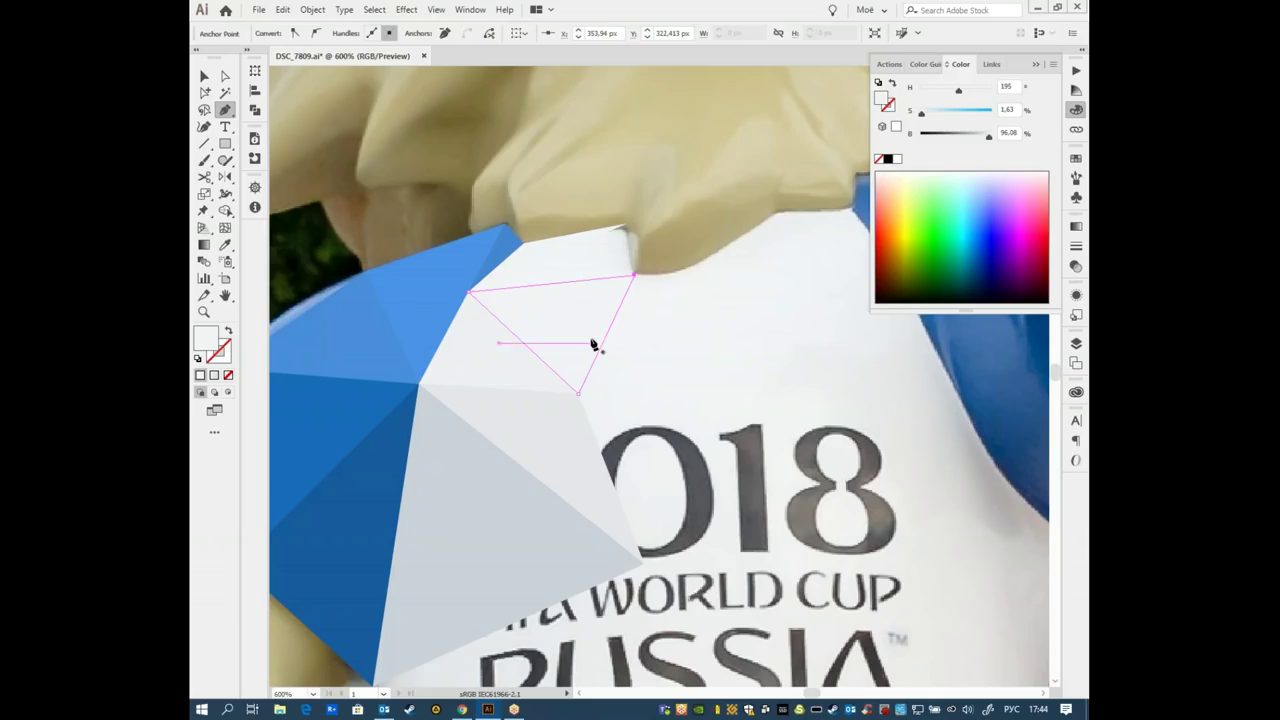
{"action": "left_click_drag", "start_coordinate": [989, 138], "coordinate": [985, 140]}
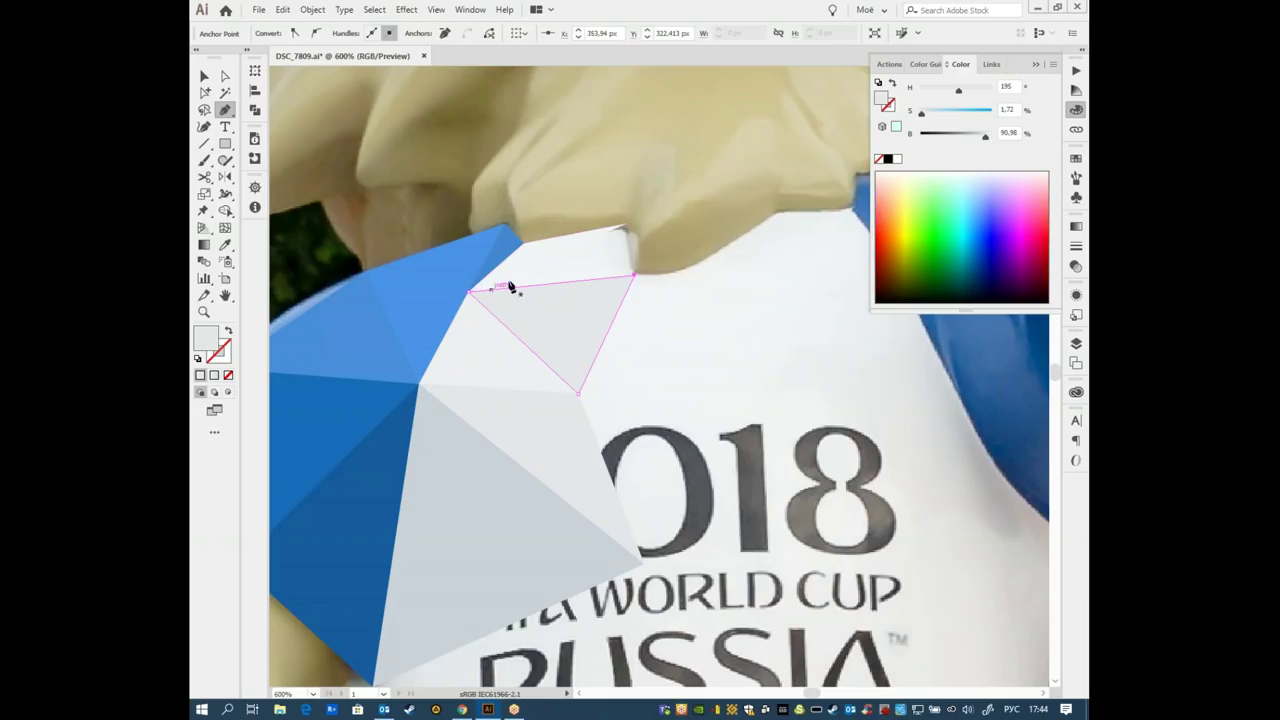
- Draw a third collar triangle under the mane, filled with a lighter sampled white
{"action": "left_click", "coordinate": [627, 231]}
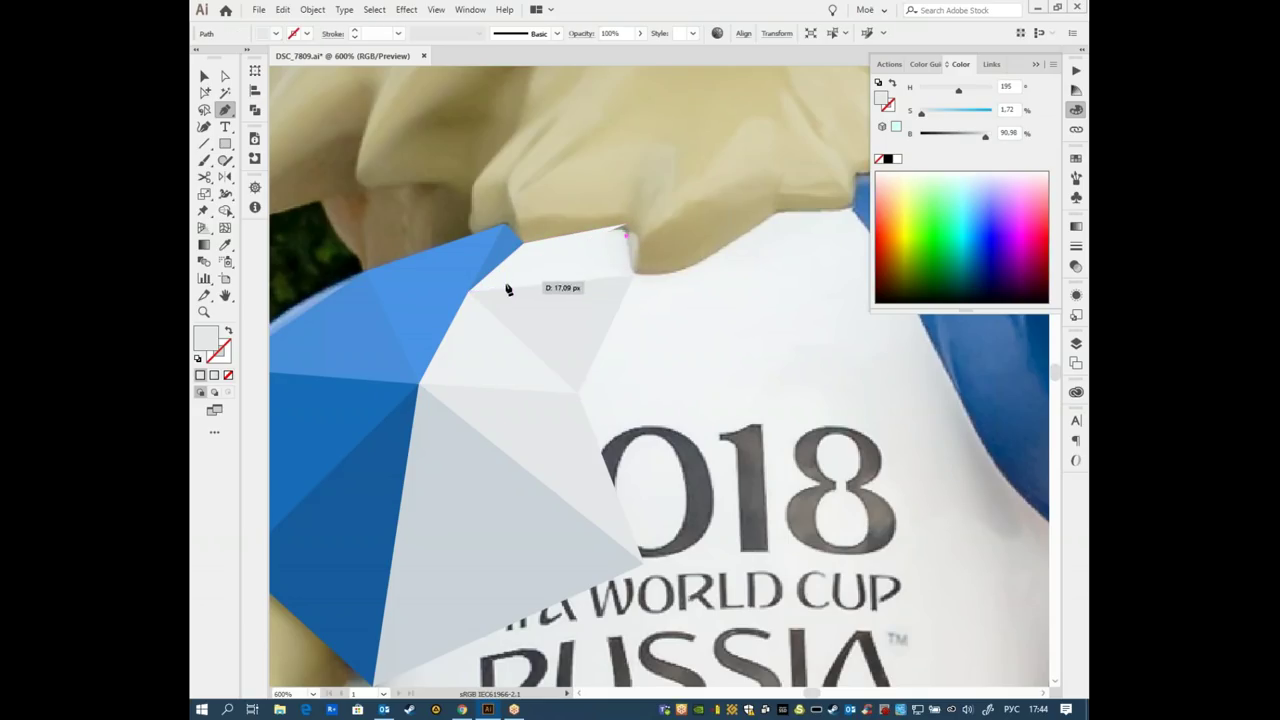
{"action": "left_click", "coordinate": [469, 291]}
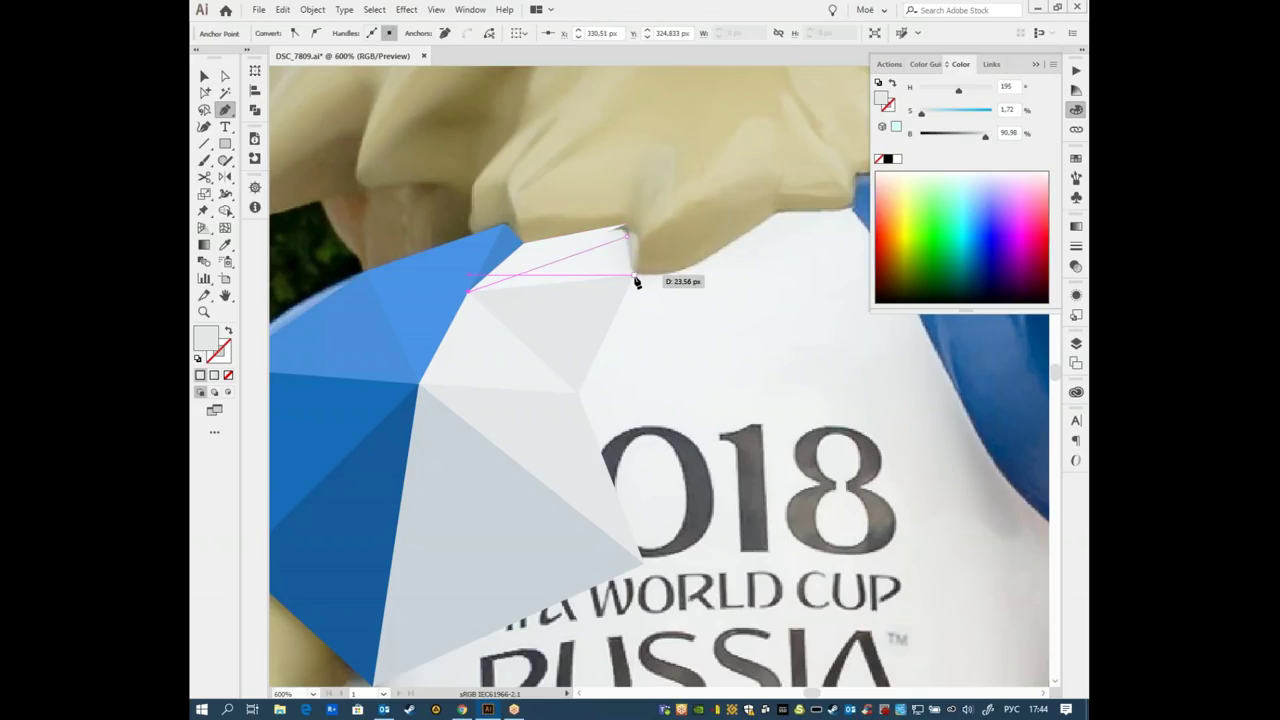
{"action": "left_click", "coordinate": [634, 276]}
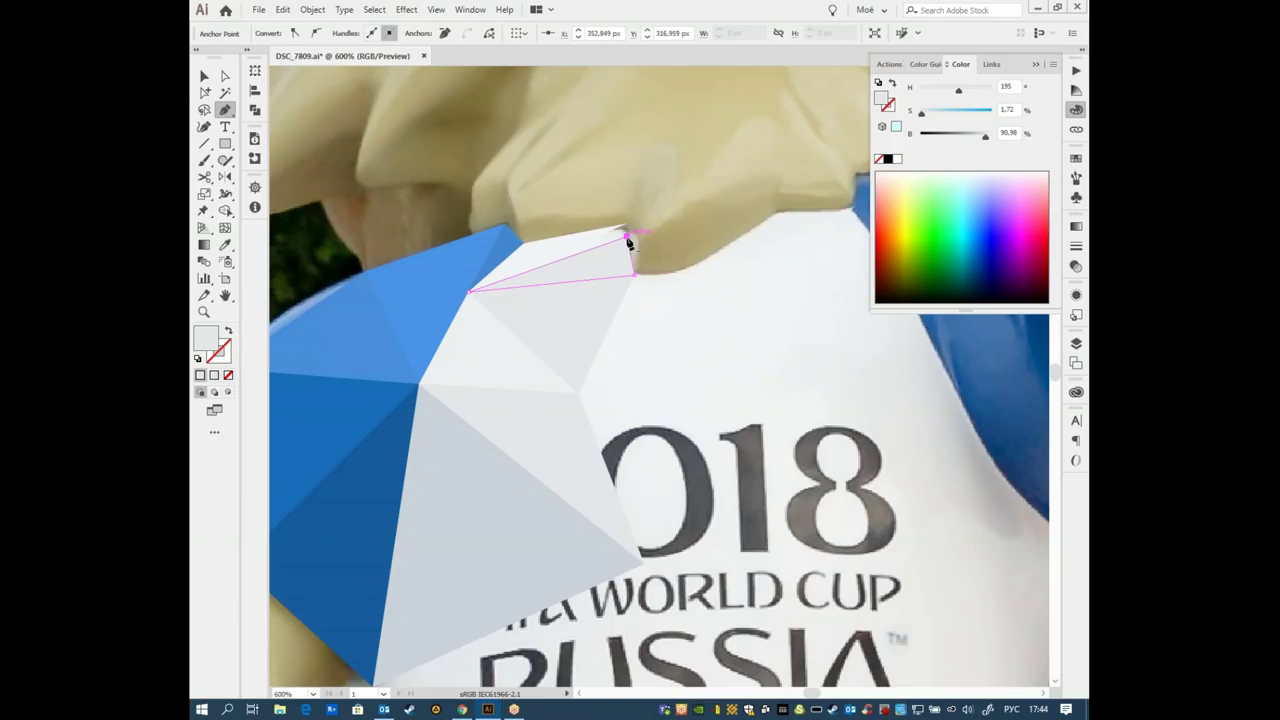
{"action": "left_click", "coordinate": [627, 235]}
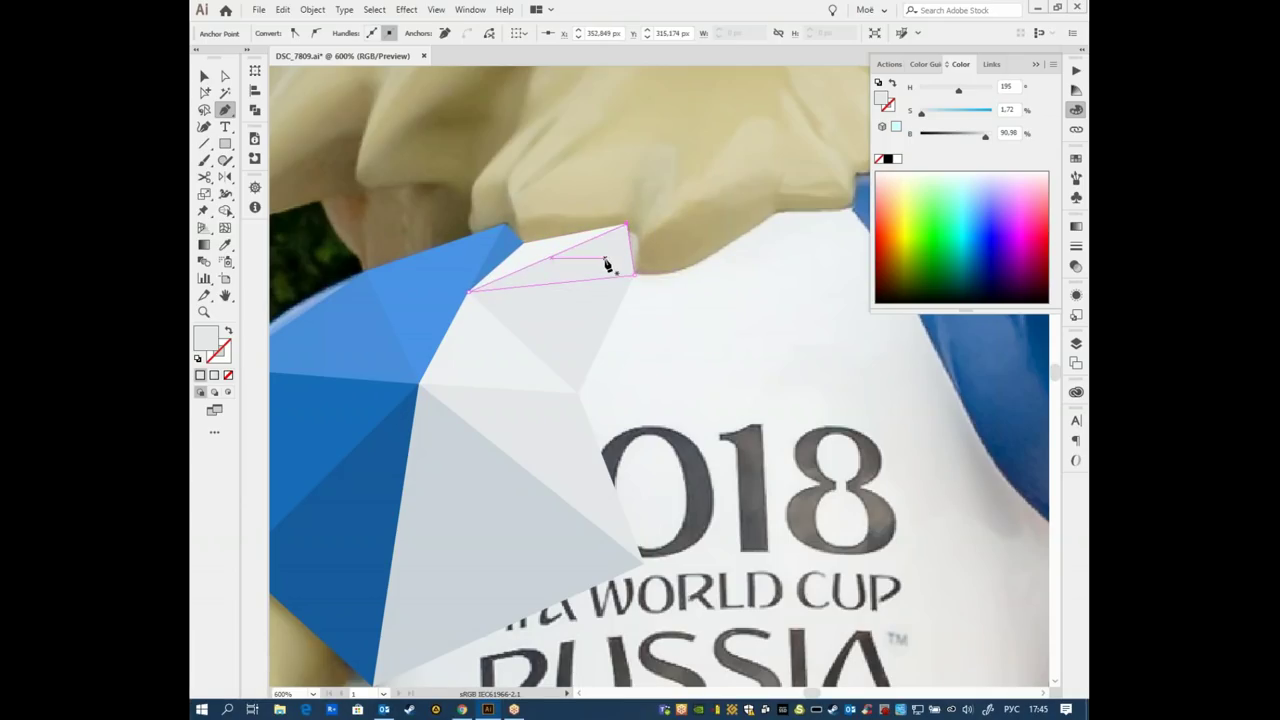
{"action": "key", "text": "i"}
{"action": "left_click", "coordinate": [571, 270]}
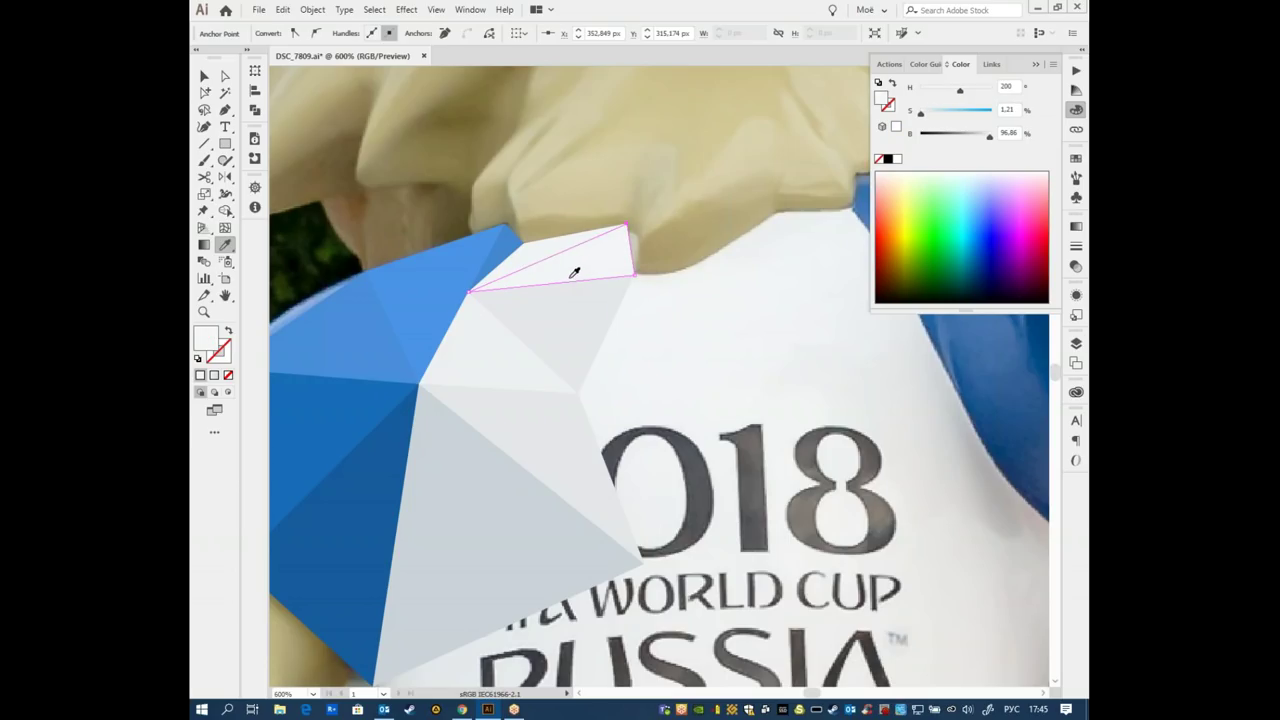
- Darken the top collar facet to B 92.94% and set the zoom to 400%
{"action": "key", "text": "v"}
{"action": "left_click", "coordinate": [763, 353]}
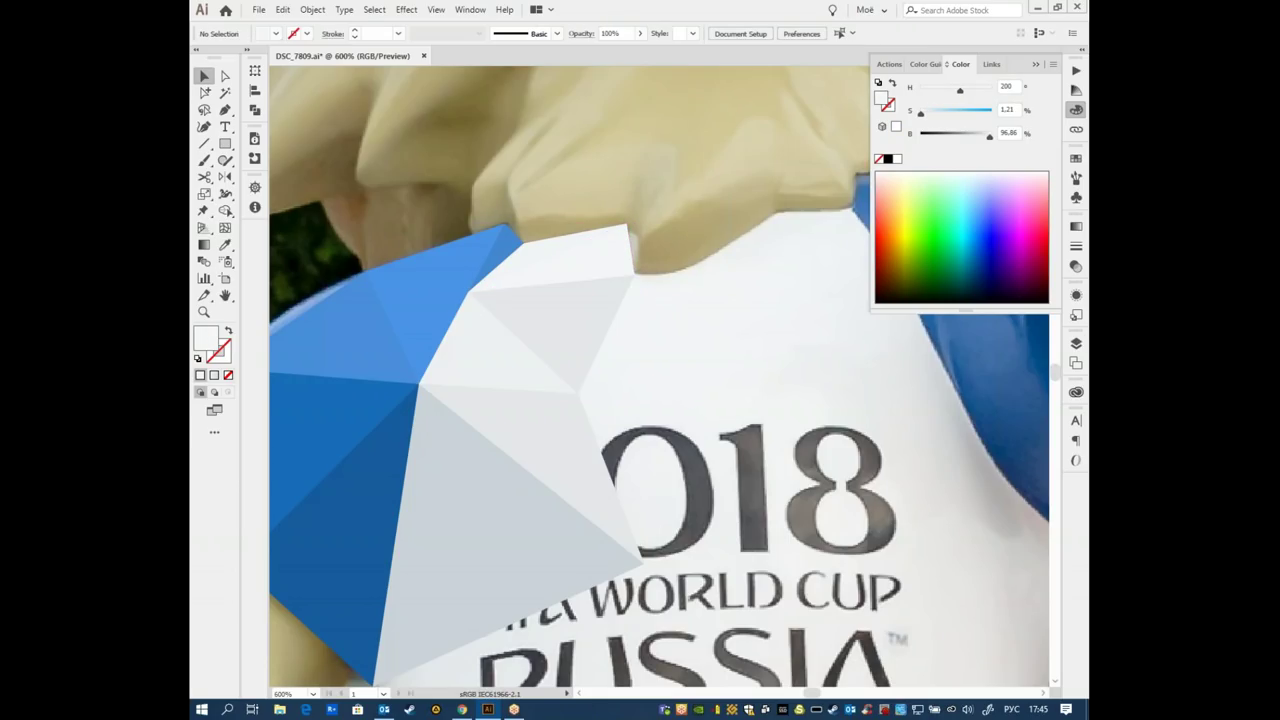
{"action": "left_click", "coordinate": [580, 262]}
{"action": "left_click_drag", "start_coordinate": [988, 140], "coordinate": [986, 141]}
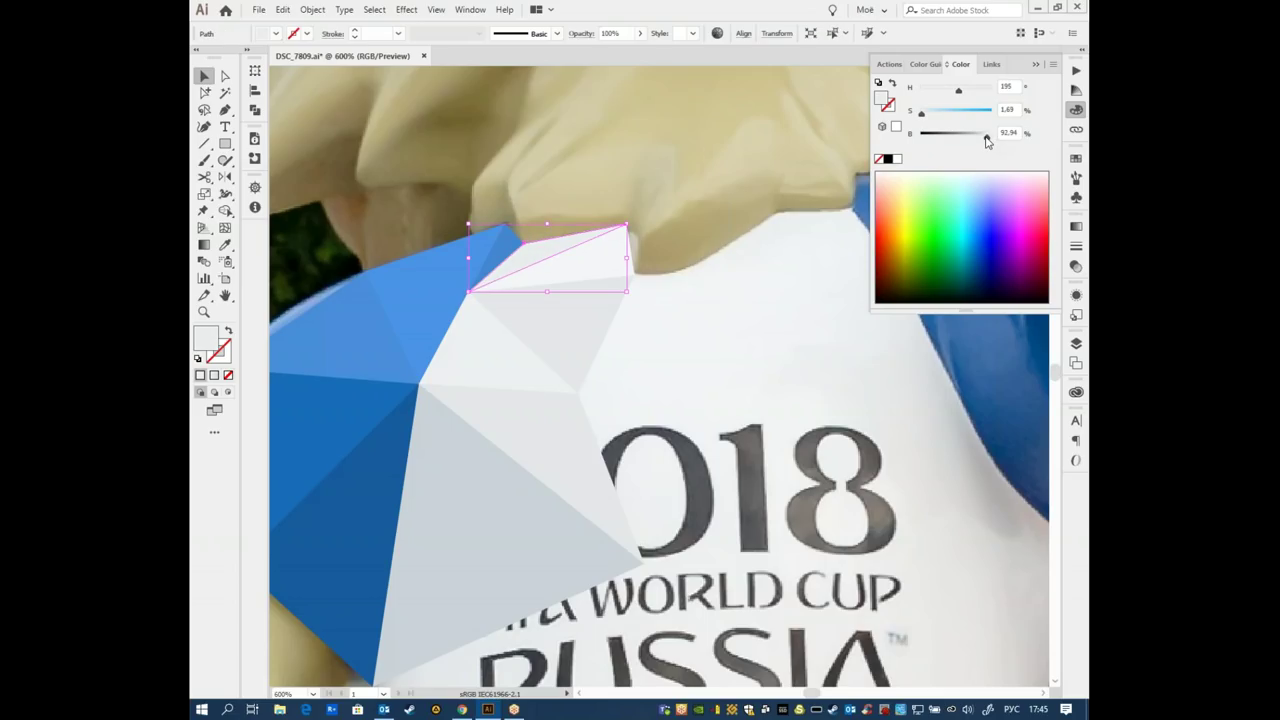
{"action": "left_click", "coordinate": [843, 370]}
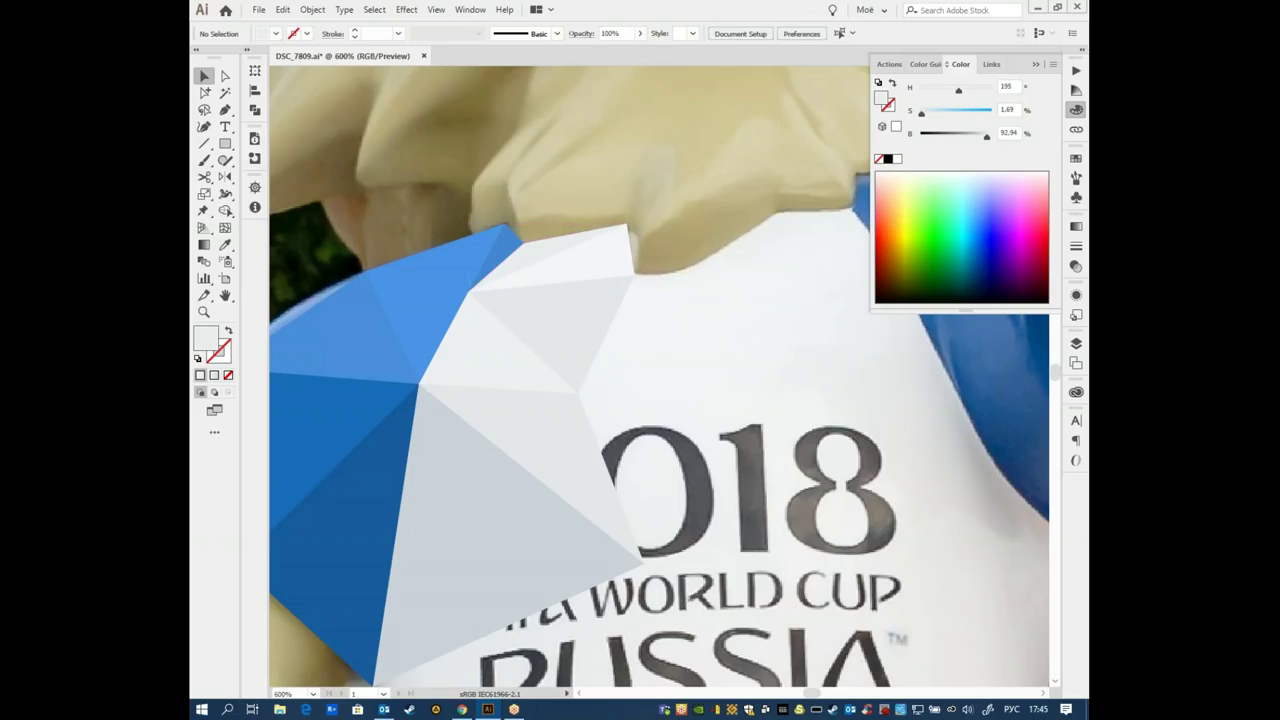
{"action": "key", "text": "ctrl+minus"}
{"action": "key", "text": "ctrl+minus"}
{"action": "key", "text": "ctrl+plus"}
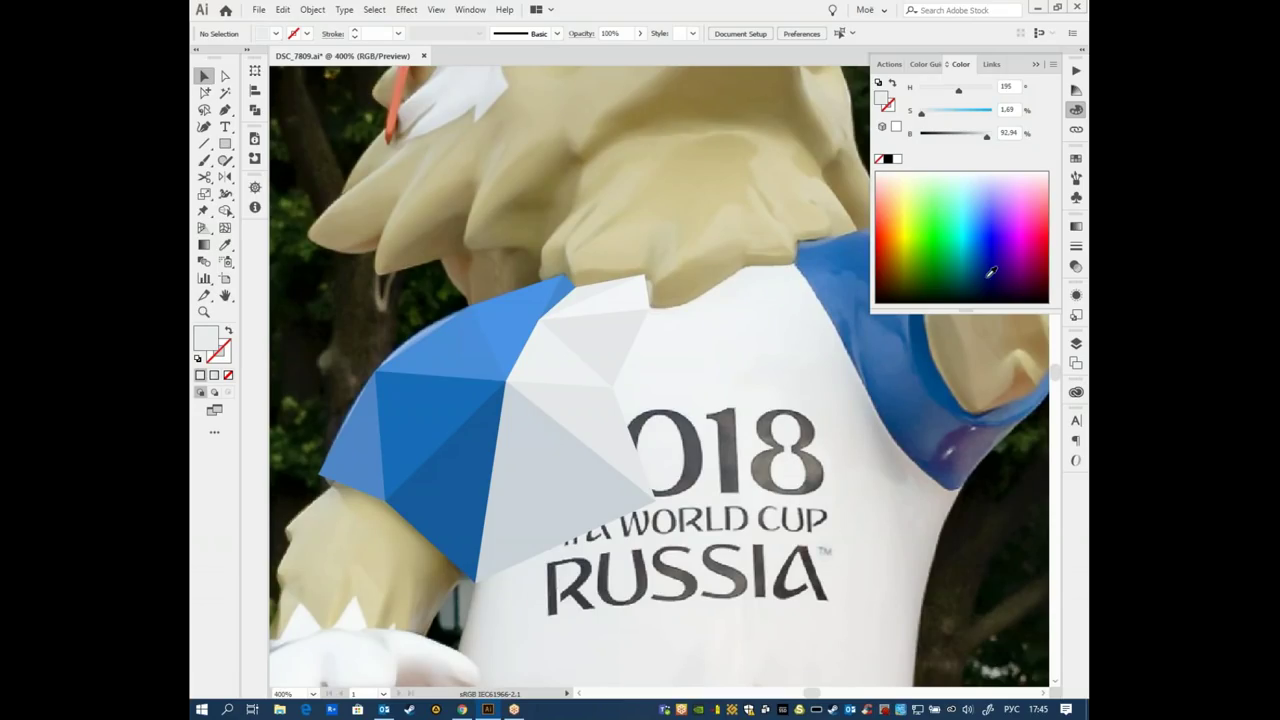
{"action": "key", "text": "ctrl+y"}
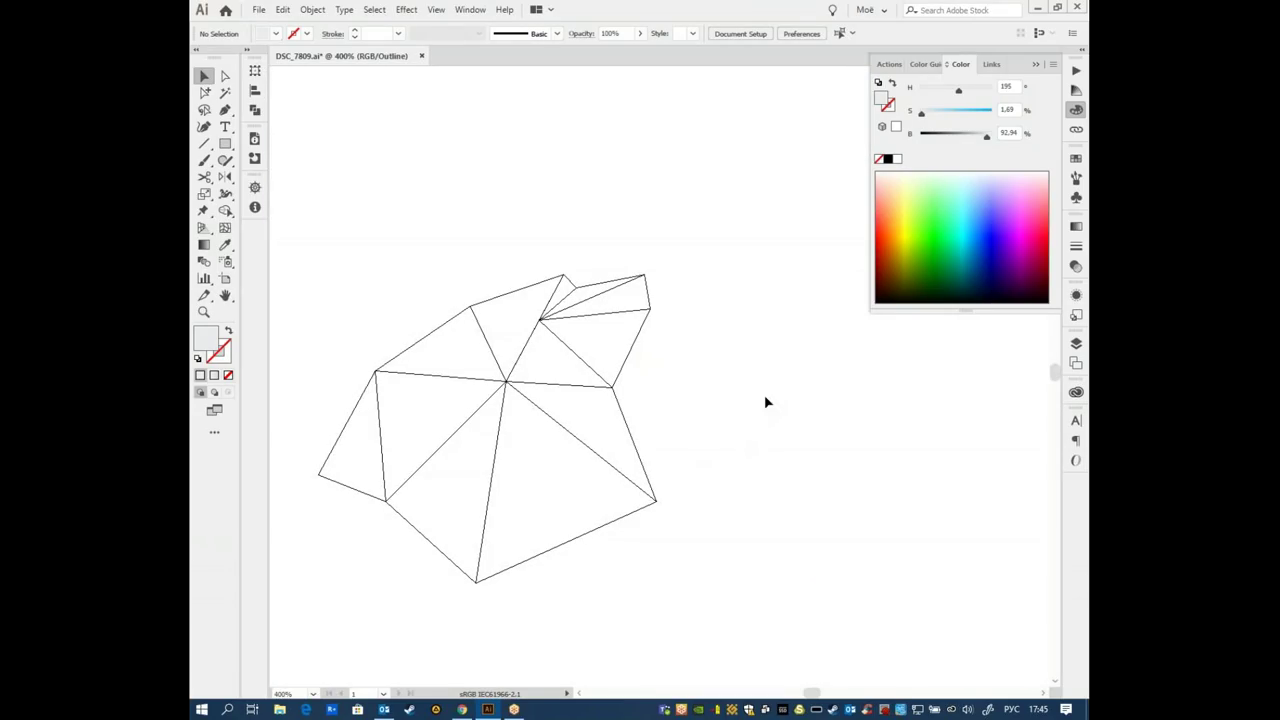
{"action": "key", "text": "ctrl+plus"}
{"action": "key", "text": "ctrl+plus"}
{"action": "key", "text": "ctrl+plus"}
{"action": "mouse_move", "coordinate": [461, 350]}
{"action": "left_mouse_down"}
{"action": "mouse_move", "coordinate": [783, 343]}
{"action": "mouse_move", "coordinate": [815, 277]}
{"action": "left_mouse_up"}
{"action": "mouse_move", "coordinate": [491, 223]}
{"action": "left_mouse_down"}
{"action": "mouse_move", "coordinate": [735, 320]}
{"action": "mouse_move", "coordinate": [560, 243]}
{"action": "left_mouse_up"}
{"action": "scroll", "coordinate": [735, 320], "scroll_direction": "down", "scroll_amount": 2}
{"action": "scroll", "coordinate": [757, 287], "scroll_direction": "right", "scroll_amount": 2}
{"action": "mouse_move", "coordinate": [747, 347]}
{"action": "left_mouse_down"}
{"action": "mouse_move", "coordinate": [636, 393]}
{"action": "mouse_move", "coordinate": [663, 423]}
{"action": "left_mouse_up"}
{"action": "left_click_drag", "start_coordinate": [630, 145], "coordinate": [535, 367]}
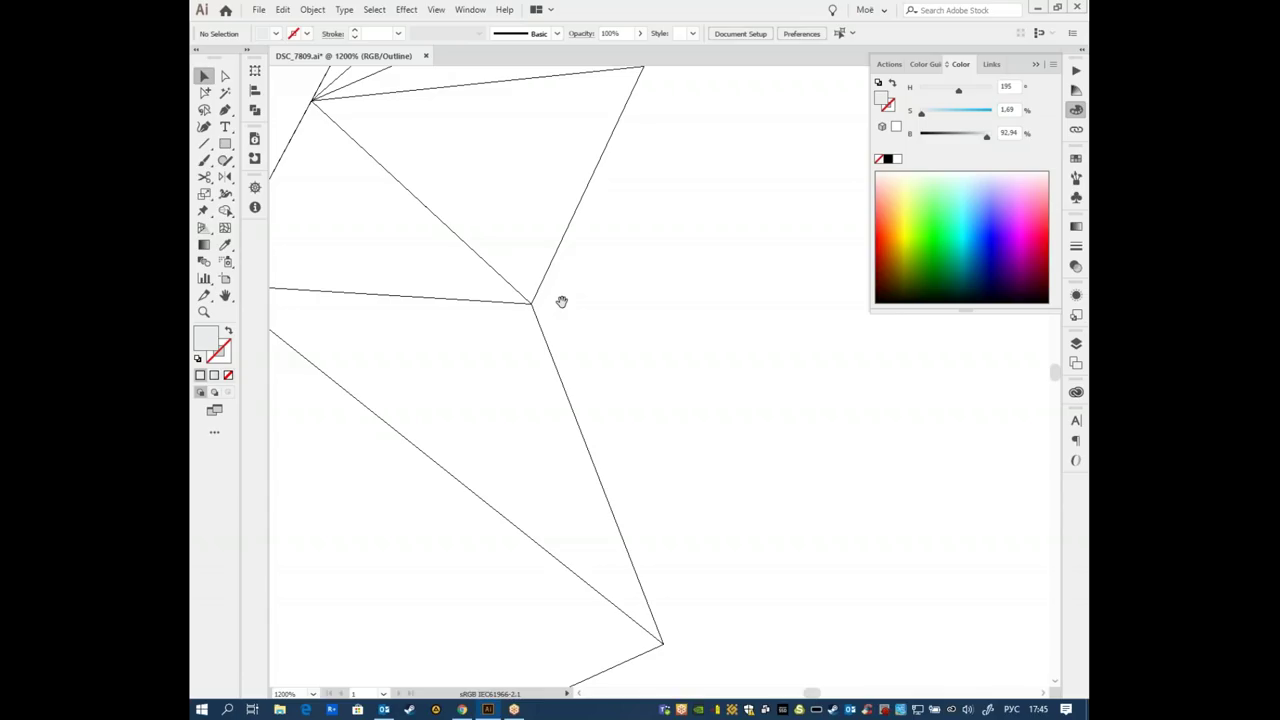
{"action": "key", "text": "ctrl+0"}
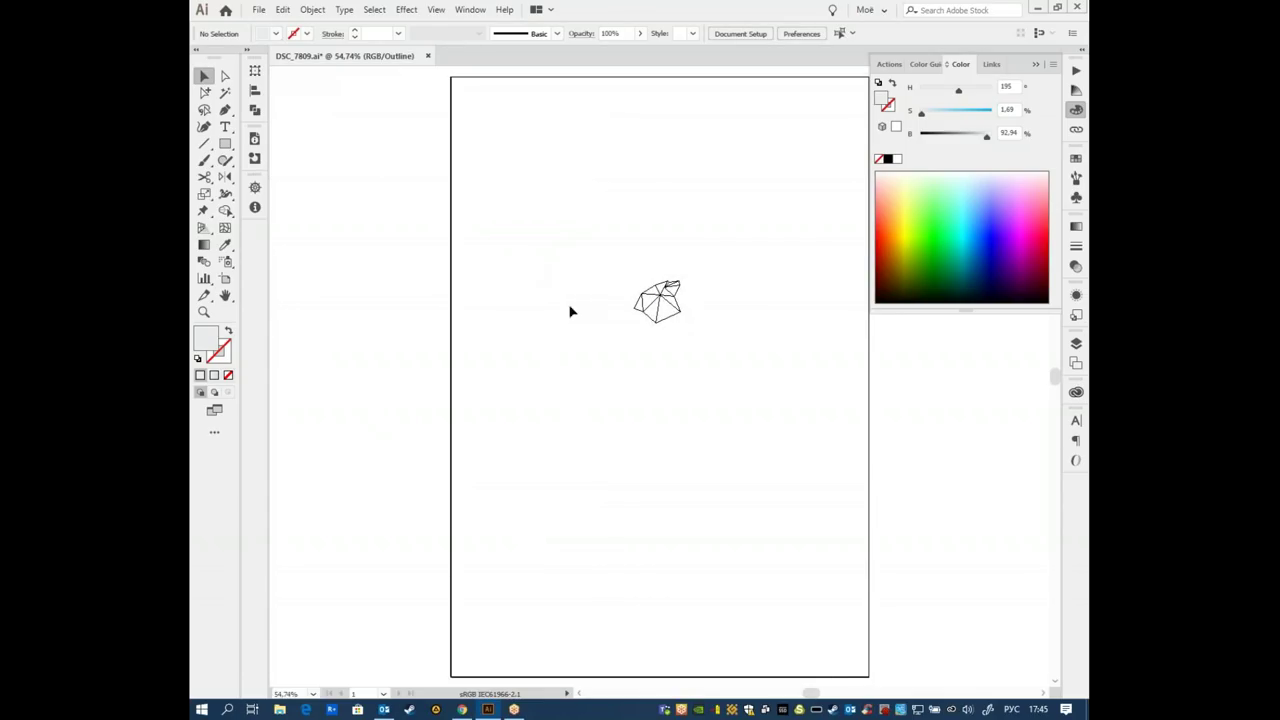
{"action": "key", "text": "z"}
{"action": "left_click_drag", "start_coordinate": [728, 323], "coordinate": [863, 505]}
{"action": "left_click_drag", "start_coordinate": [739, 388], "coordinate": [688, 374]}
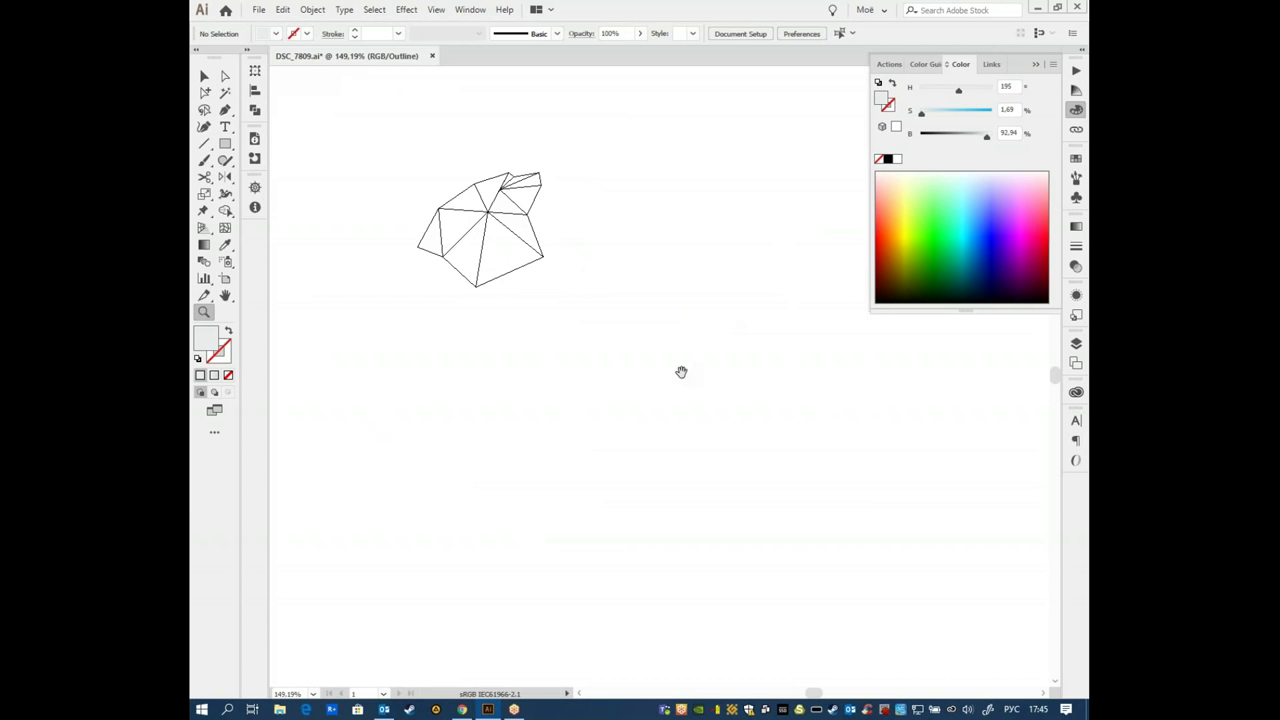
{"action": "key", "text": "ctrl+y"}
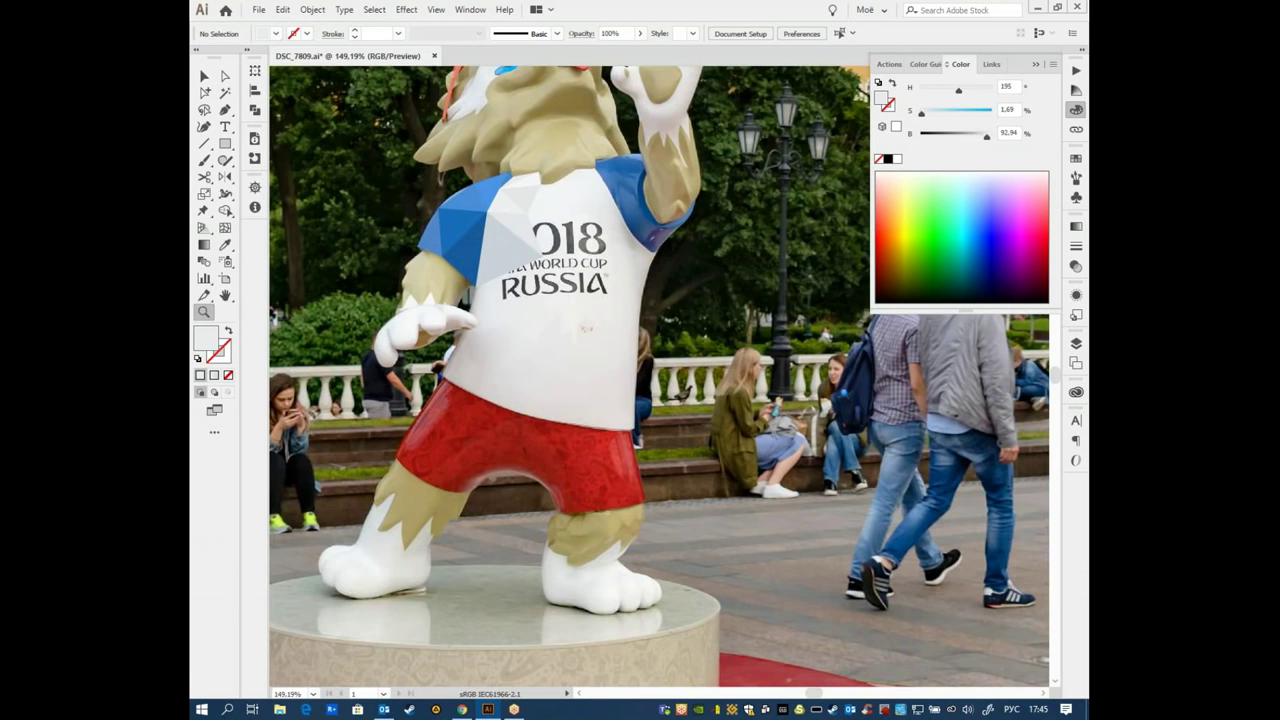
{"action": "left_click_drag", "start_coordinate": [660, 372], "coordinate": [635, 293]}
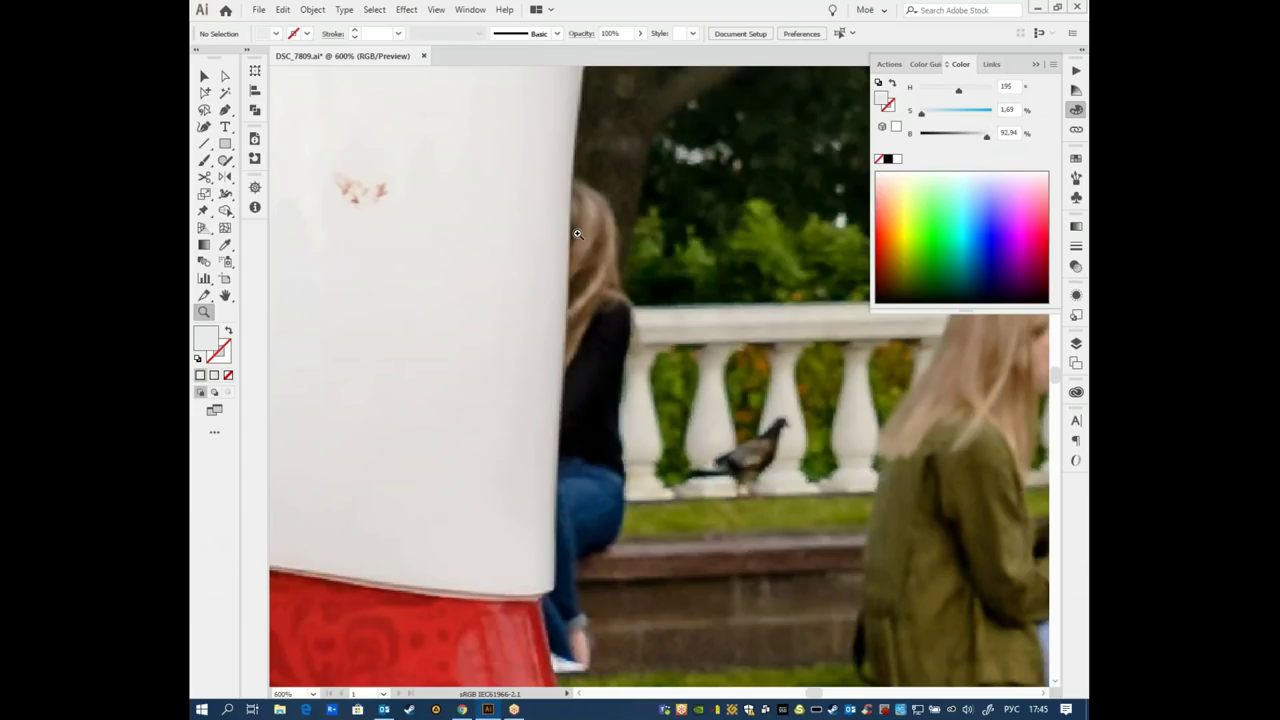
- Draw a triangle along the shirt's lower white/red edge and fill it with the photo's grey
{"action": "left_click_drag", "start_coordinate": [577, 234], "coordinate": [677, 360]}
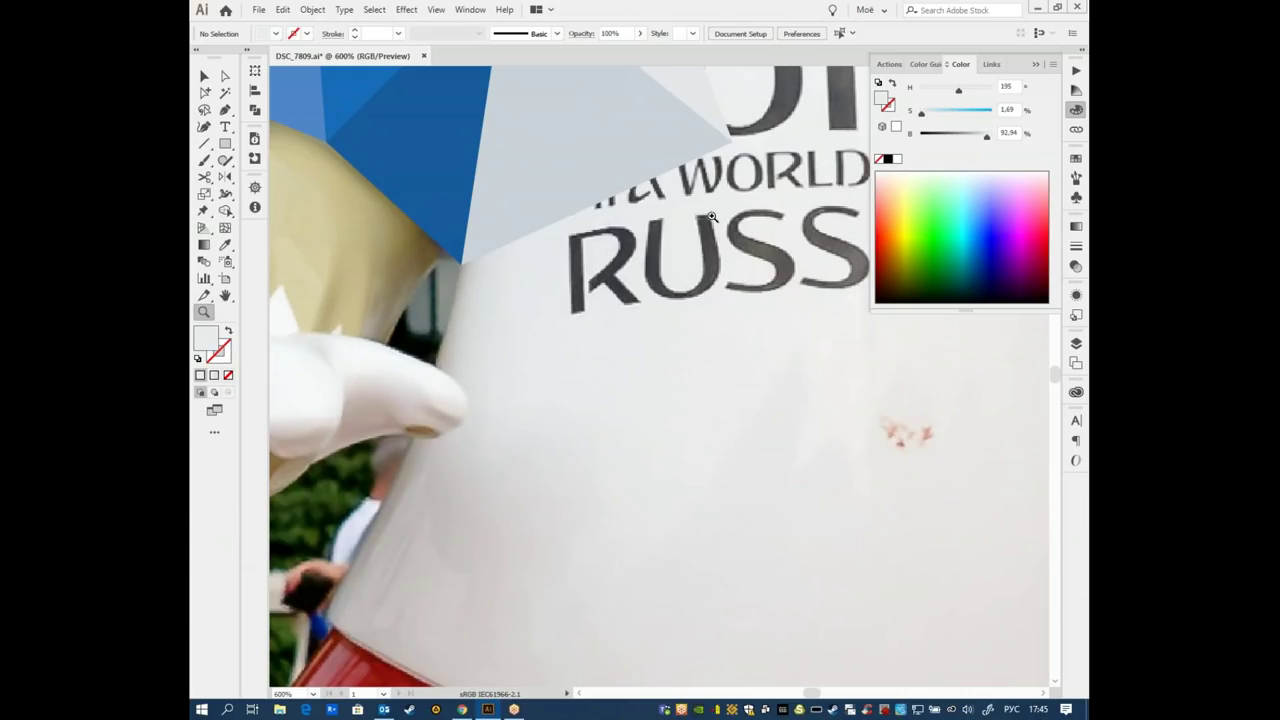
{"action": "mouse_move", "coordinate": [548, 579]}
{"action": "left_mouse_down"}
{"action": "mouse_move", "coordinate": [577, 477]}
{"action": "mouse_move", "coordinate": [540, 400]}
{"action": "mouse_move", "coordinate": [549, 374]}
{"action": "left_mouse_up"}
{"action": "key", "text": "p"}
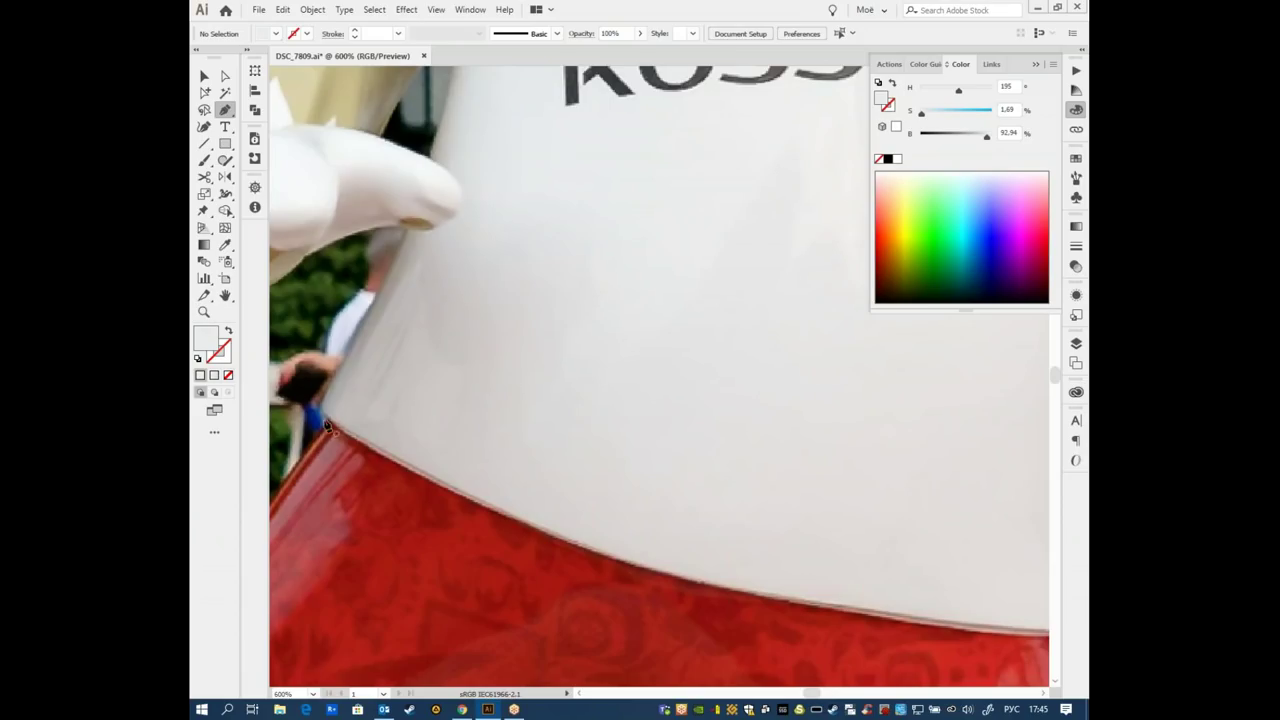
{"action": "left_click", "coordinate": [315, 410]}
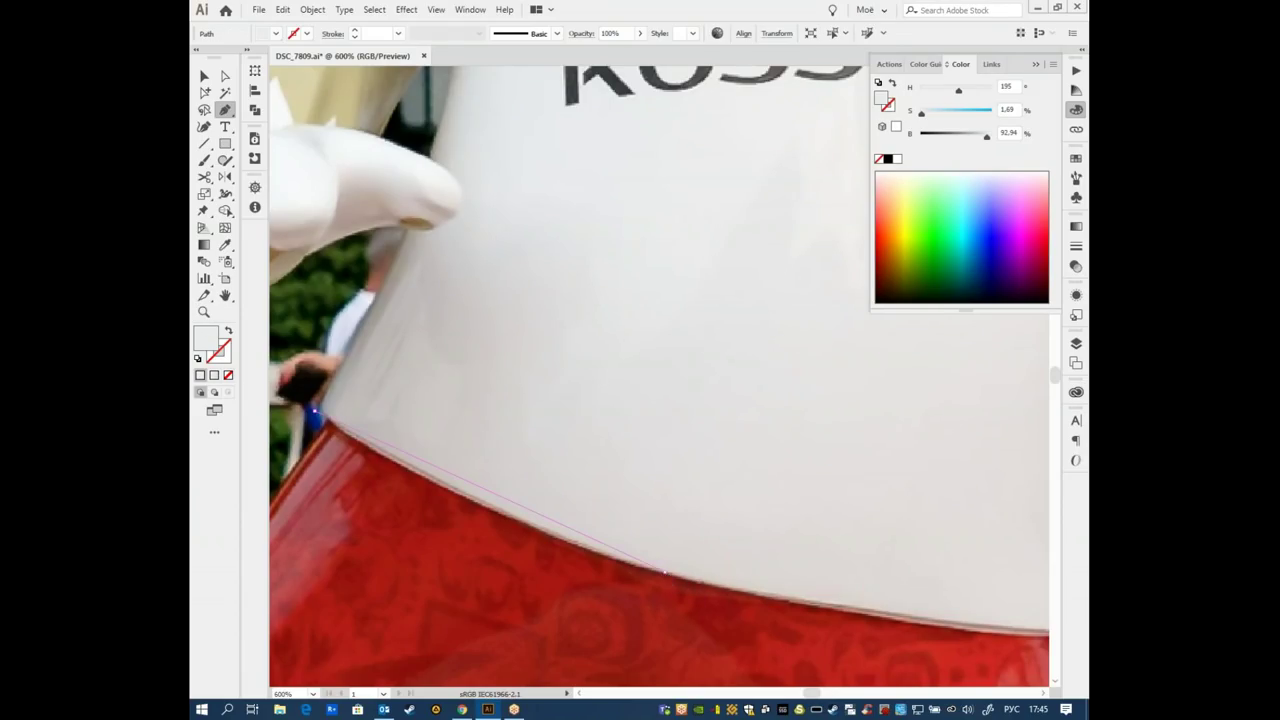
{"action": "left_click", "coordinate": [664, 573]}
{"action": "key", "text": "ctrl+z"}
{"action": "left_click", "coordinate": [535, 528]}
{"action": "left_click", "coordinate": [737, 311]}
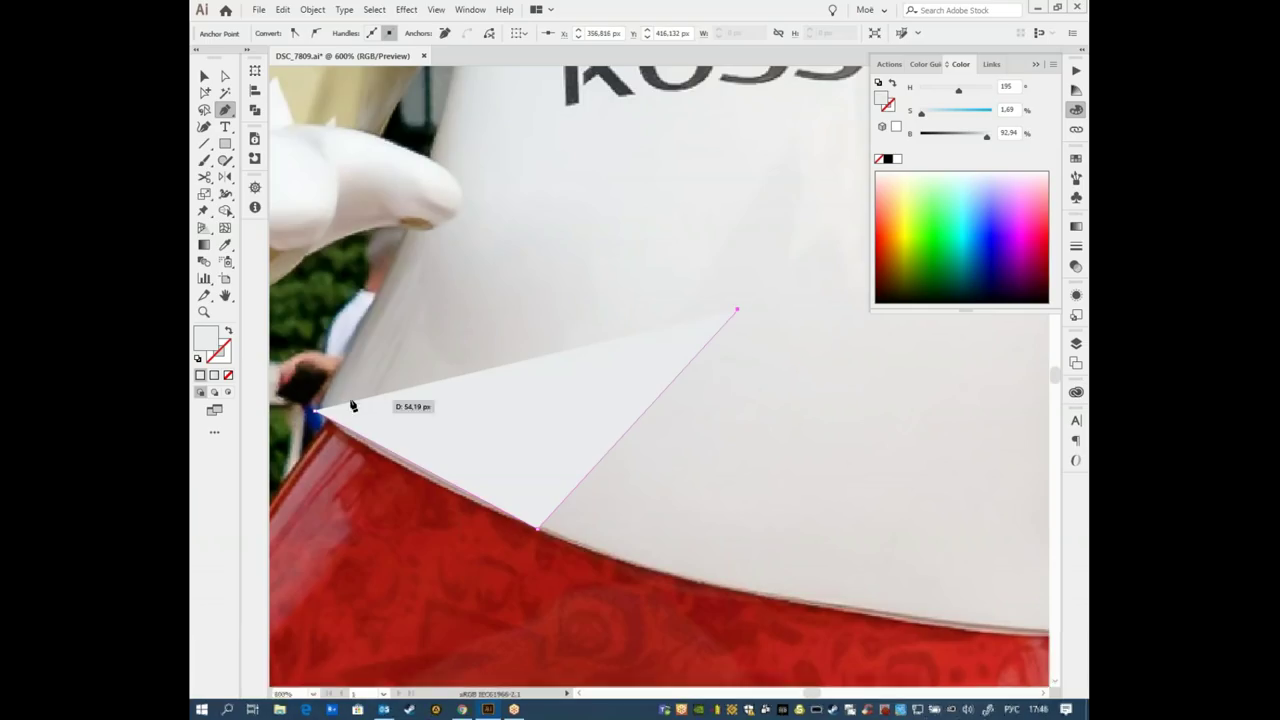
{"action": "left_click", "coordinate": [315, 410]}
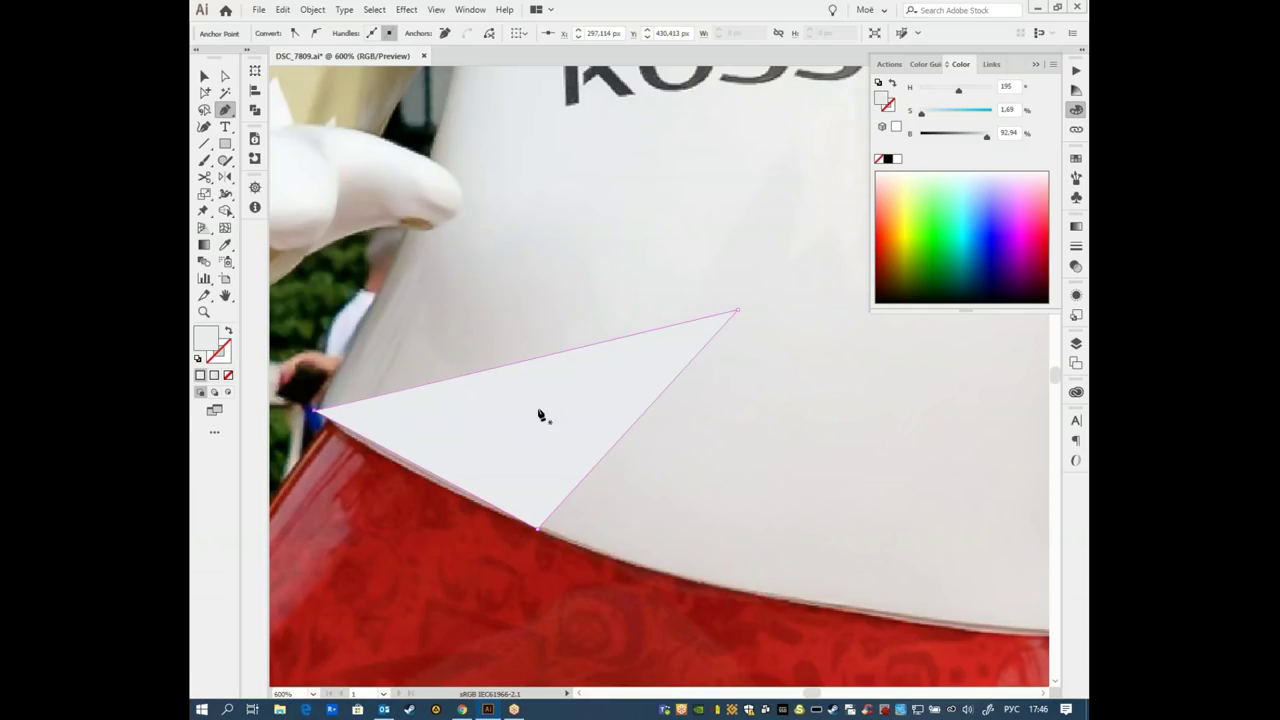
{"action": "key", "text": "i"}
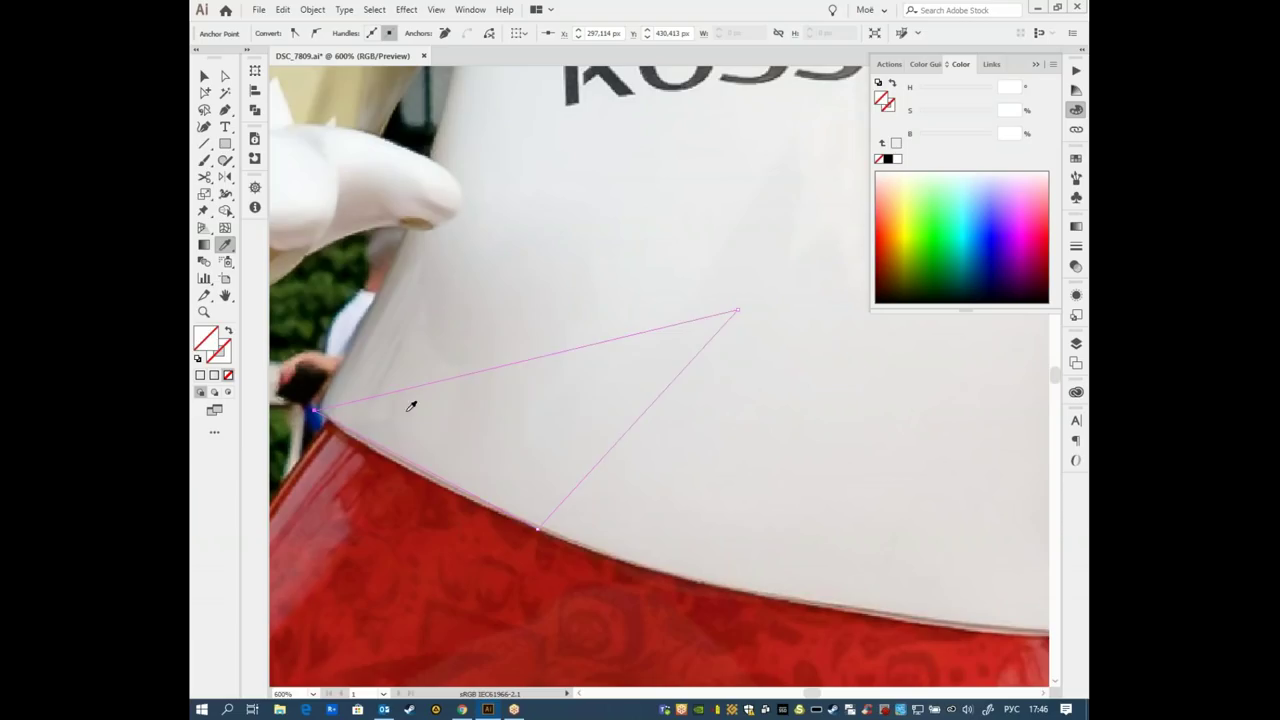
{"action": "left_click", "coordinate": [480, 460]}
- Draw a large triangle from the shirt's top tip and fill it with sampled light grey
{"action": "scroll", "coordinate": [530, 350], "scroll_direction": "up", "scroll_amount": 2}
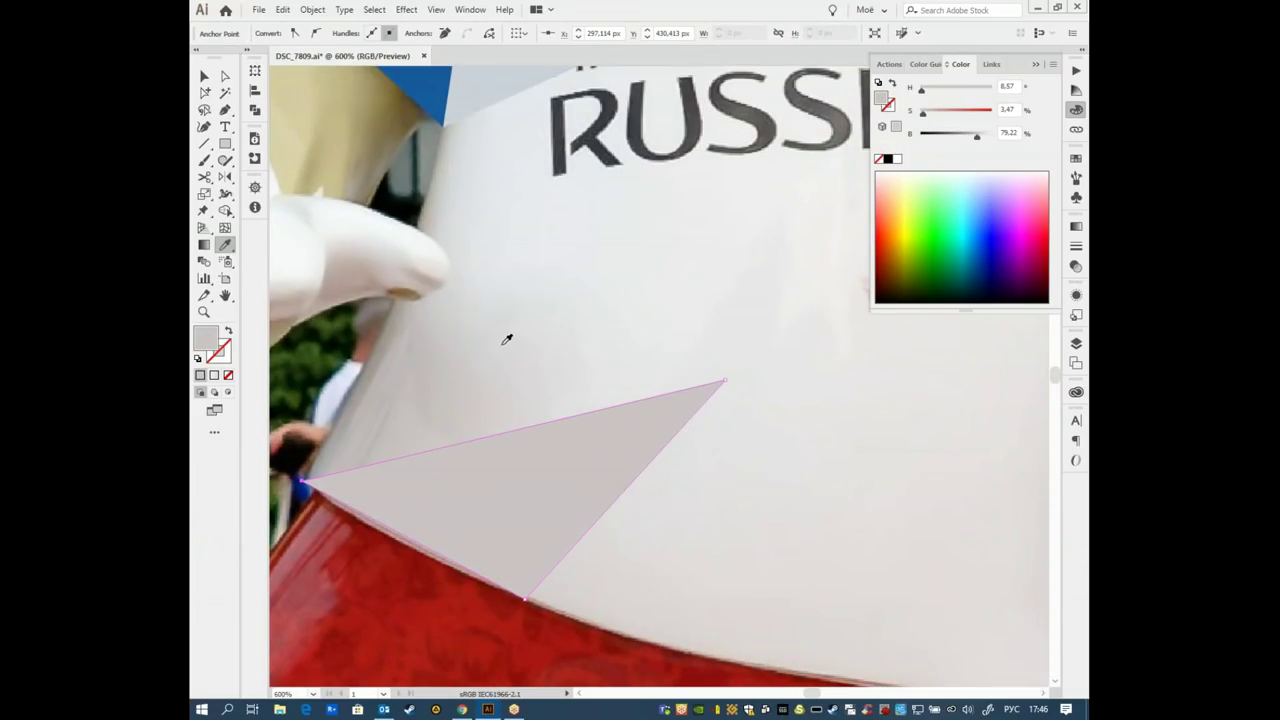
{"action": "key", "text": "p"}
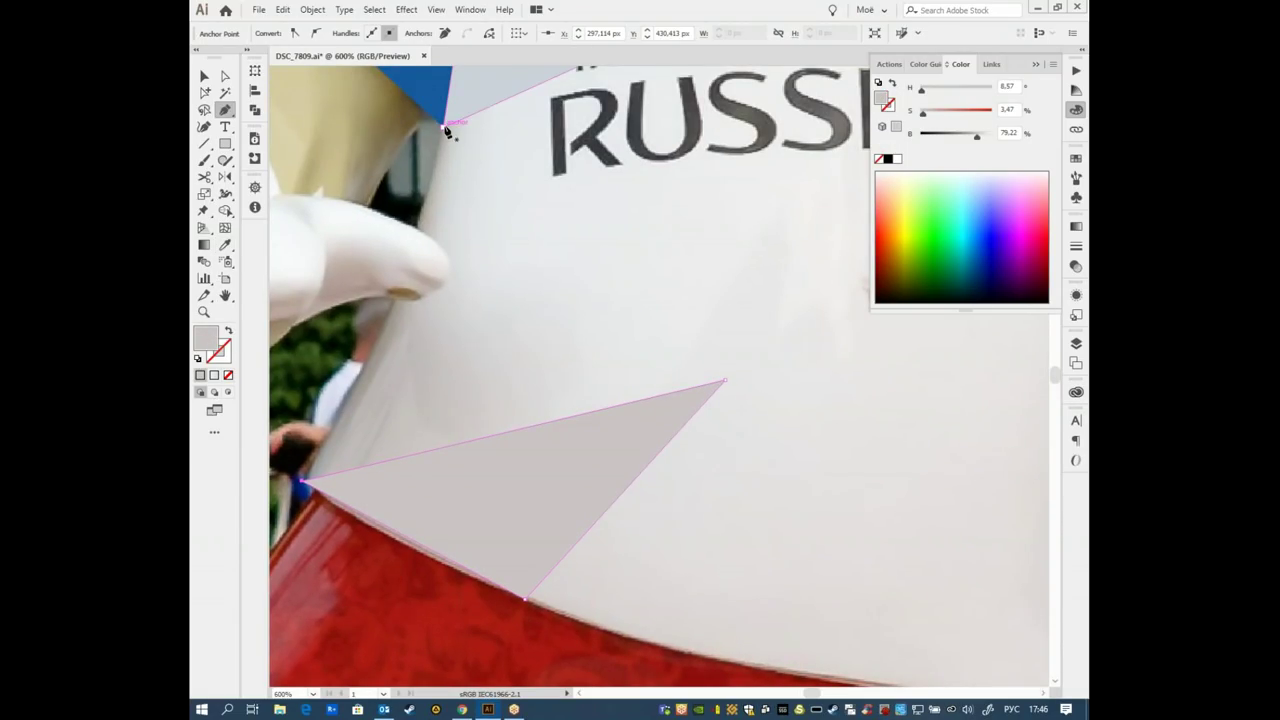
{"action": "left_click", "coordinate": [444, 127]}
{"action": "left_click", "coordinate": [303, 482]}
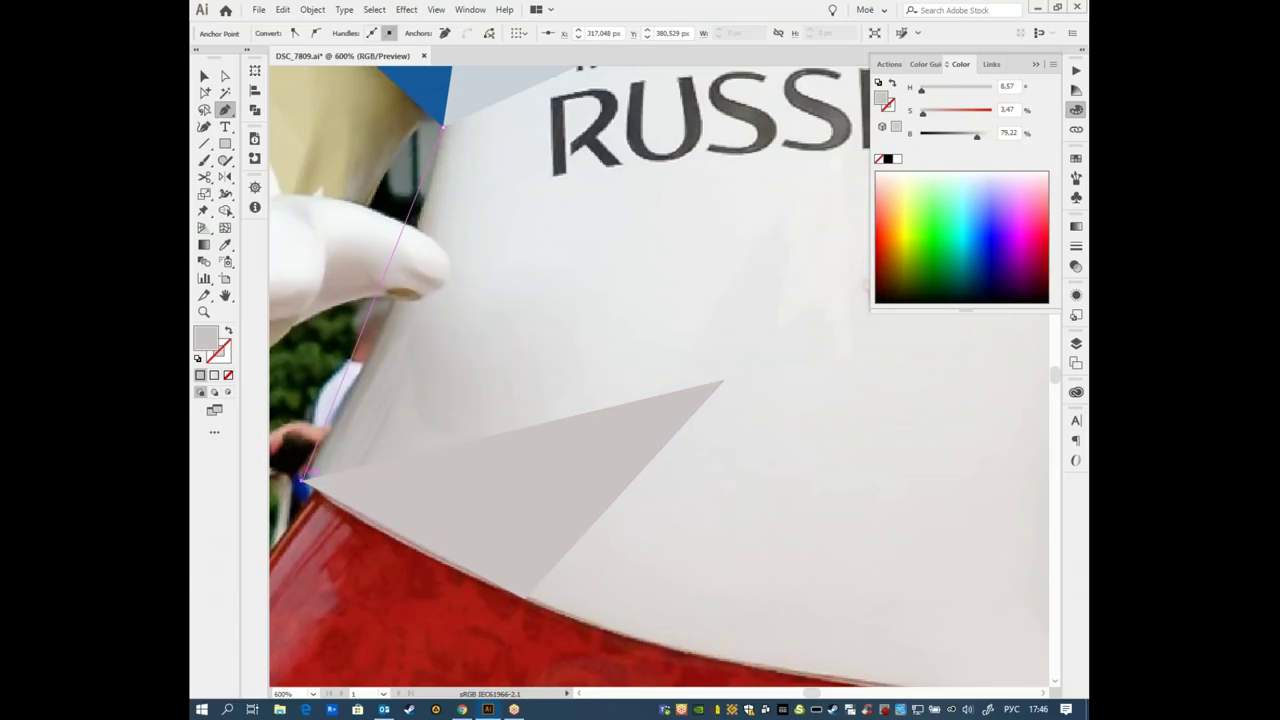
{"action": "left_click", "coordinate": [724, 380]}
{"action": "left_click", "coordinate": [444, 127]}
{"action": "left_click_drag", "start_coordinate": [502, 254], "coordinate": [500, 279]}
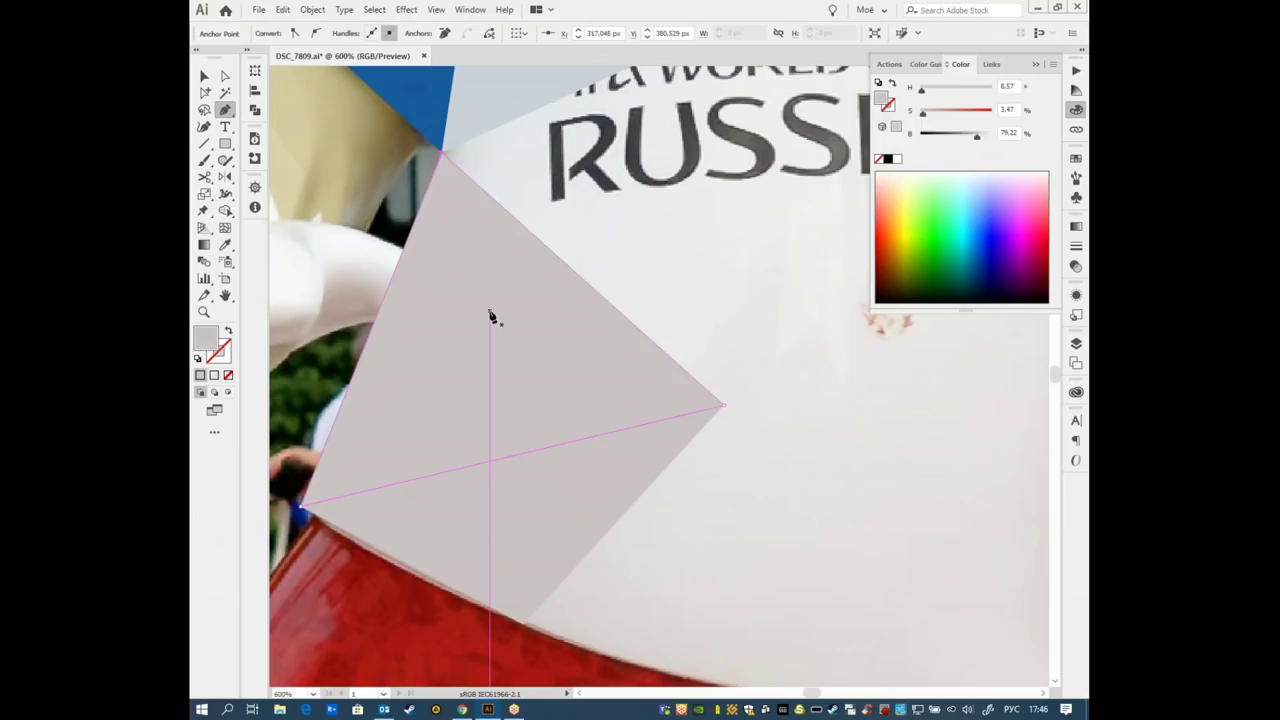
{"action": "key", "text": "/"}
{"action": "key", "text": "i"}
{"action": "left_click", "coordinate": [520, 321]}
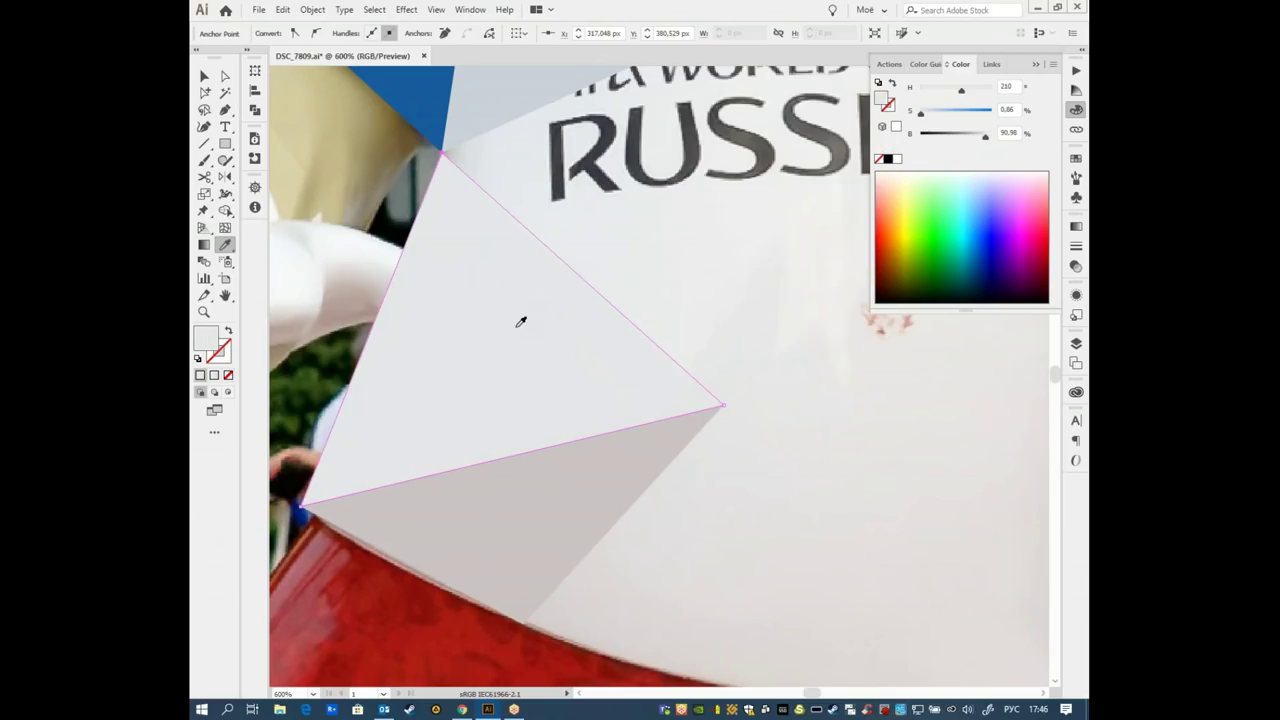
- Add a triangle between the existing triangles' vertices, filled with the shirt's light grey
{"action": "scroll", "coordinate": [566, 282], "scroll_direction": "up", "scroll_amount": 3}
{"action": "scroll", "coordinate": [566, 282], "scroll_direction": "right", "scroll_amount": 2}
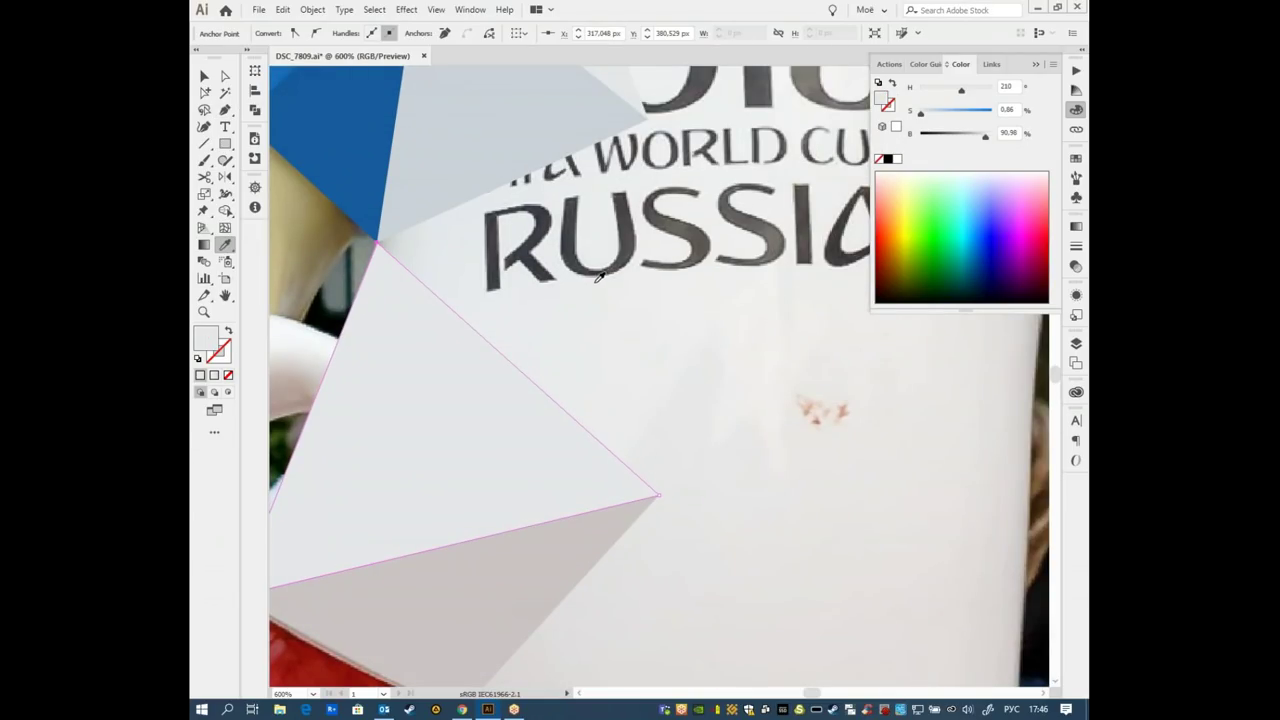
{"action": "key", "text": "p"}
{"action": "scroll", "coordinate": [646, 249], "scroll_direction": "up", "scroll_amount": 3}
{"action": "scroll", "coordinate": [646, 249], "scroll_direction": "right", "scroll_amount": 2}
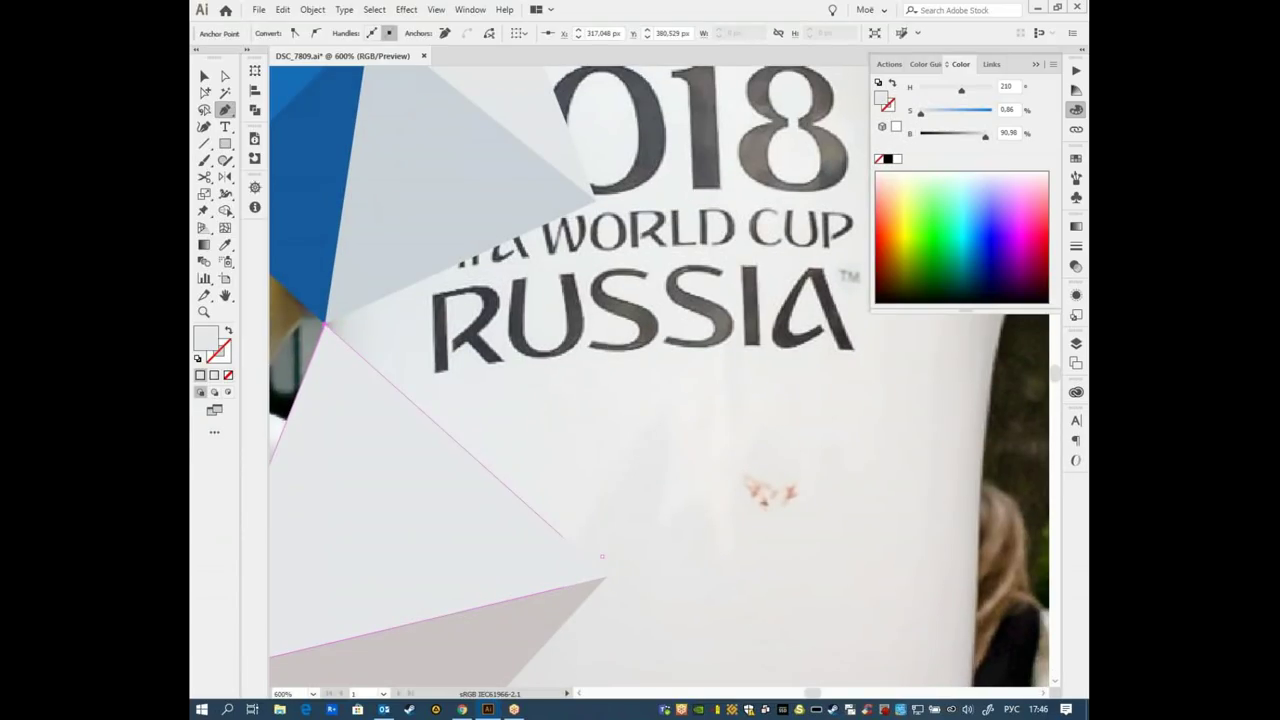
{"action": "left_click", "coordinate": [326, 321]}
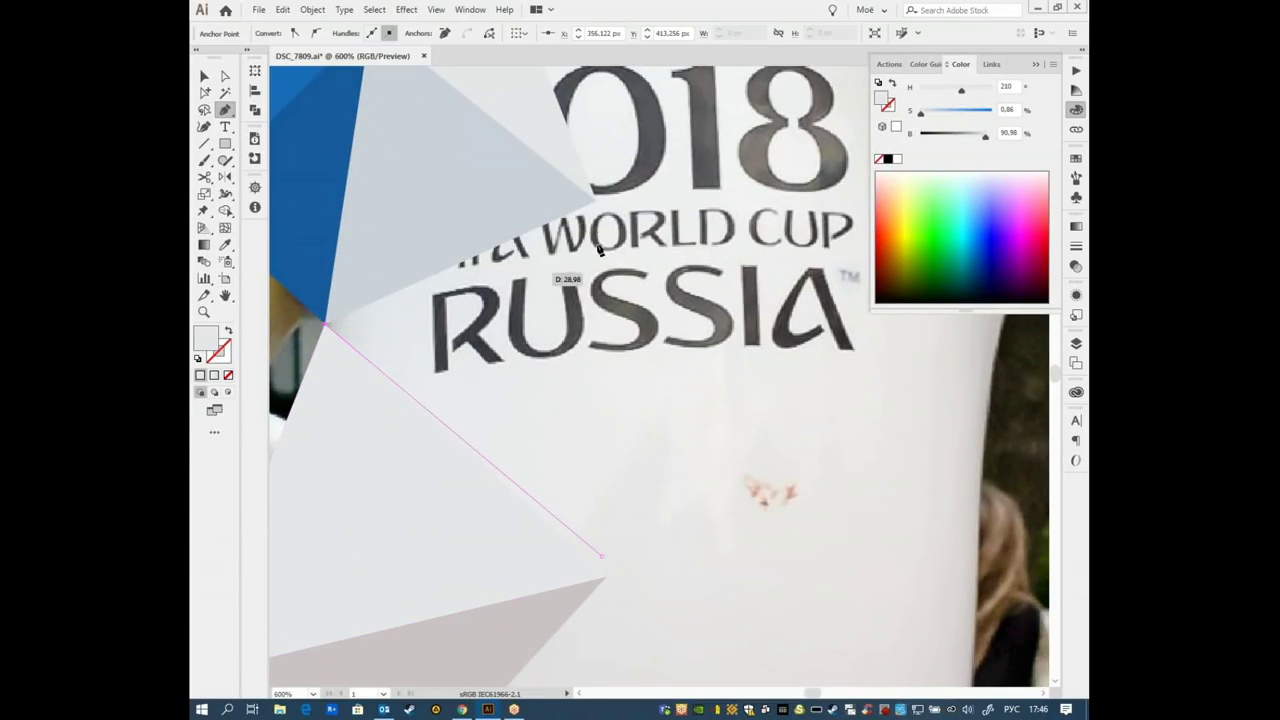
{"action": "left_click_drag", "start_coordinate": [595, 188], "coordinate": [597, 203]}
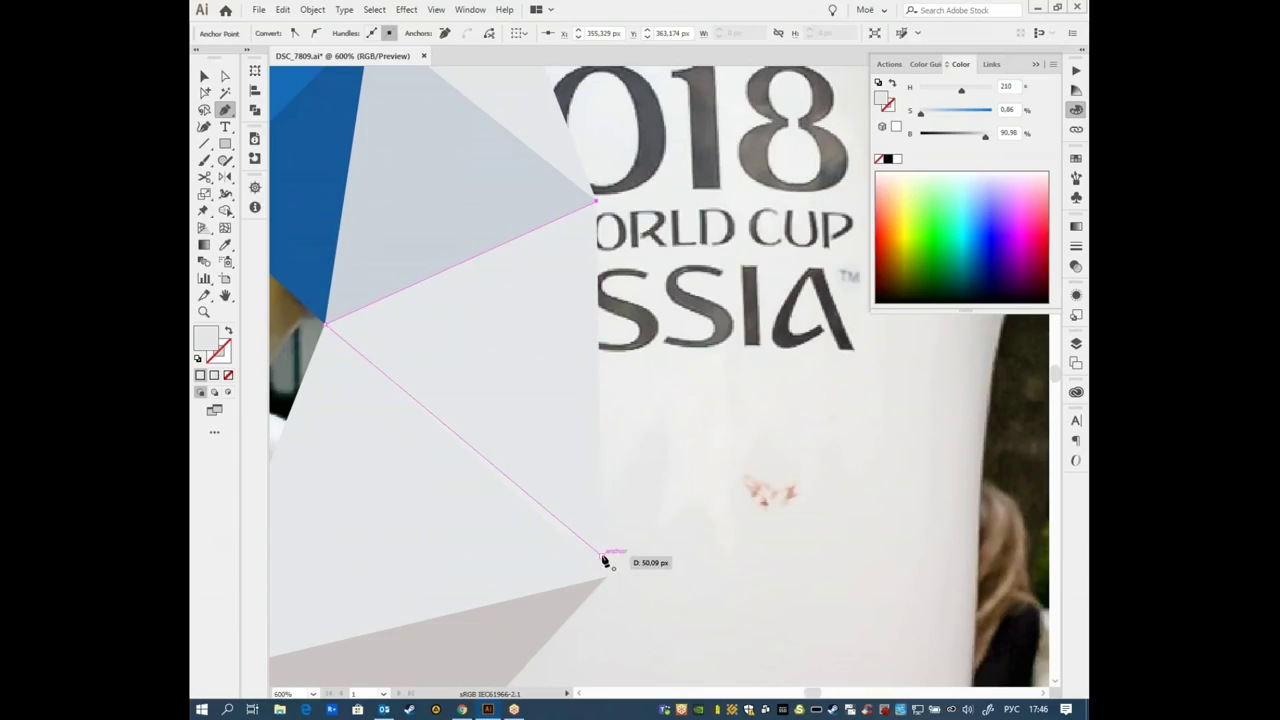
{"action": "left_click", "coordinate": [603, 556]}
{"action": "left_click_drag", "start_coordinate": [603, 556], "coordinate": [607, 580]}
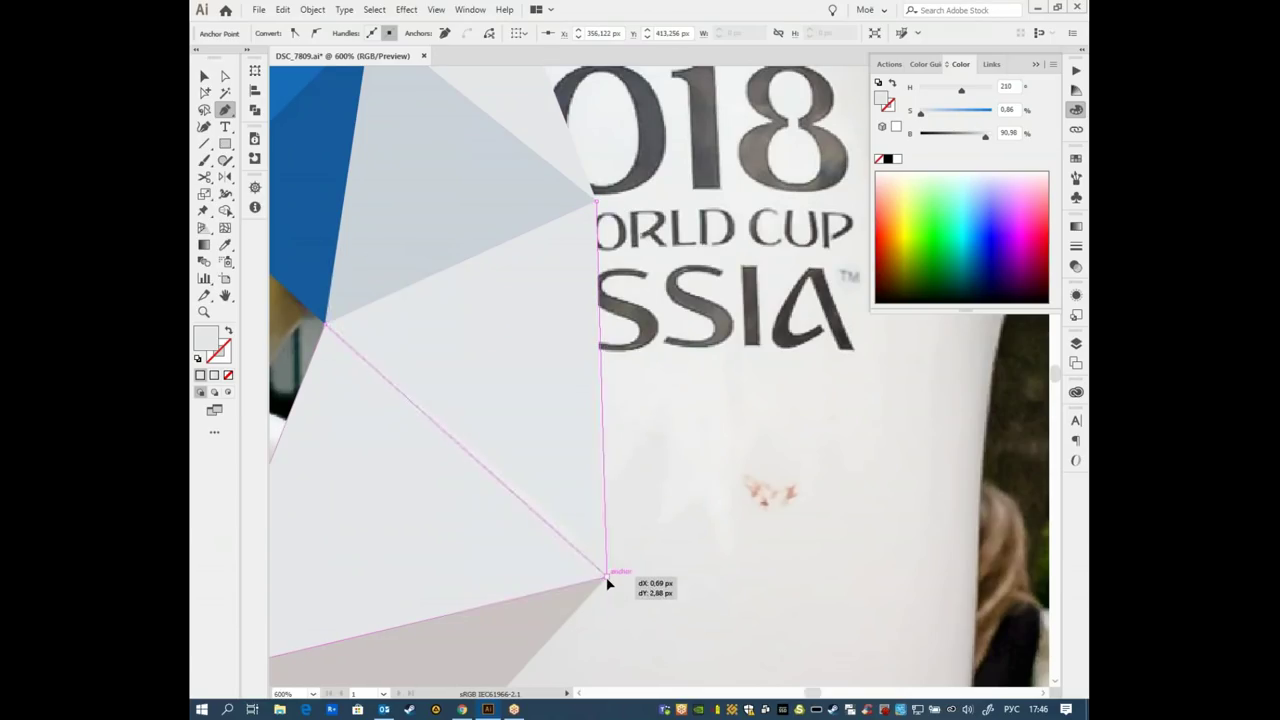
{"action": "key", "text": "i"}
{"action": "left_click", "coordinate": [570, 462]}
- Deselect the finished triangle and refocus the view at 600% on the lower shirt
{"action": "scroll", "coordinate": [594, 405], "scroll_direction": "down", "scroll_amount": 2}
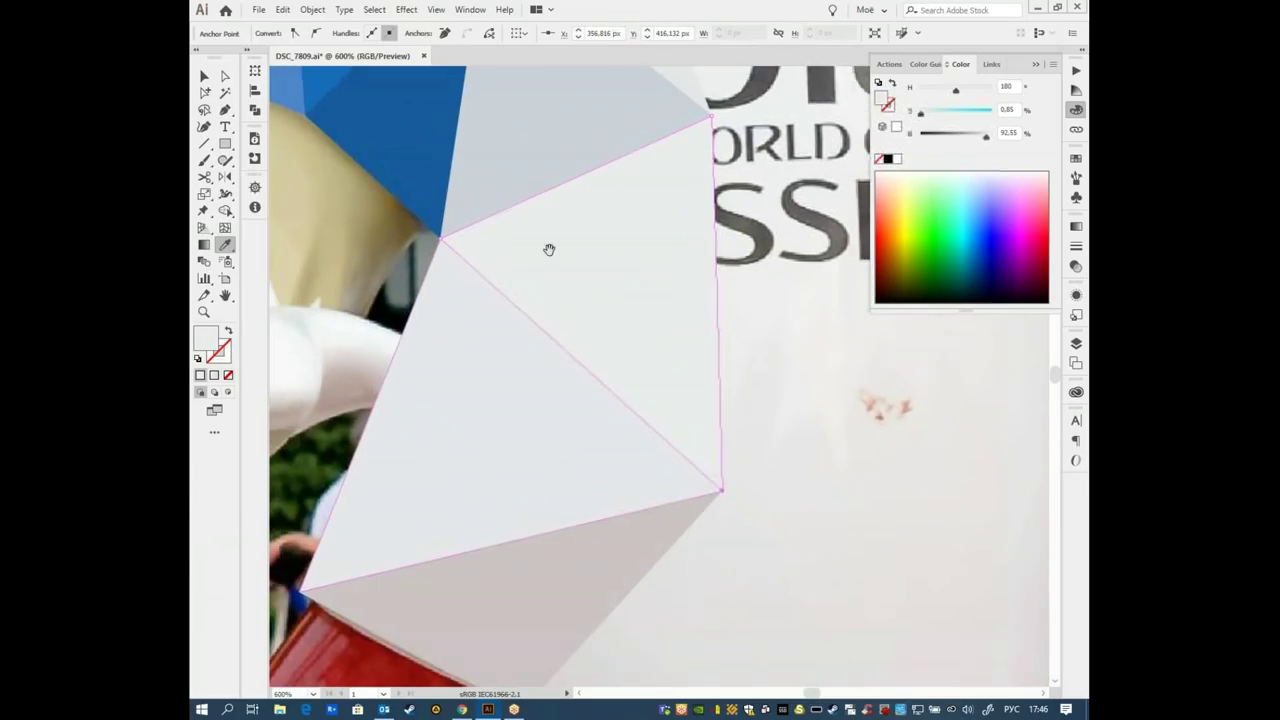
{"action": "left_click", "coordinate": [205, 76]}
{"action": "left_click", "coordinate": [841, 533]}
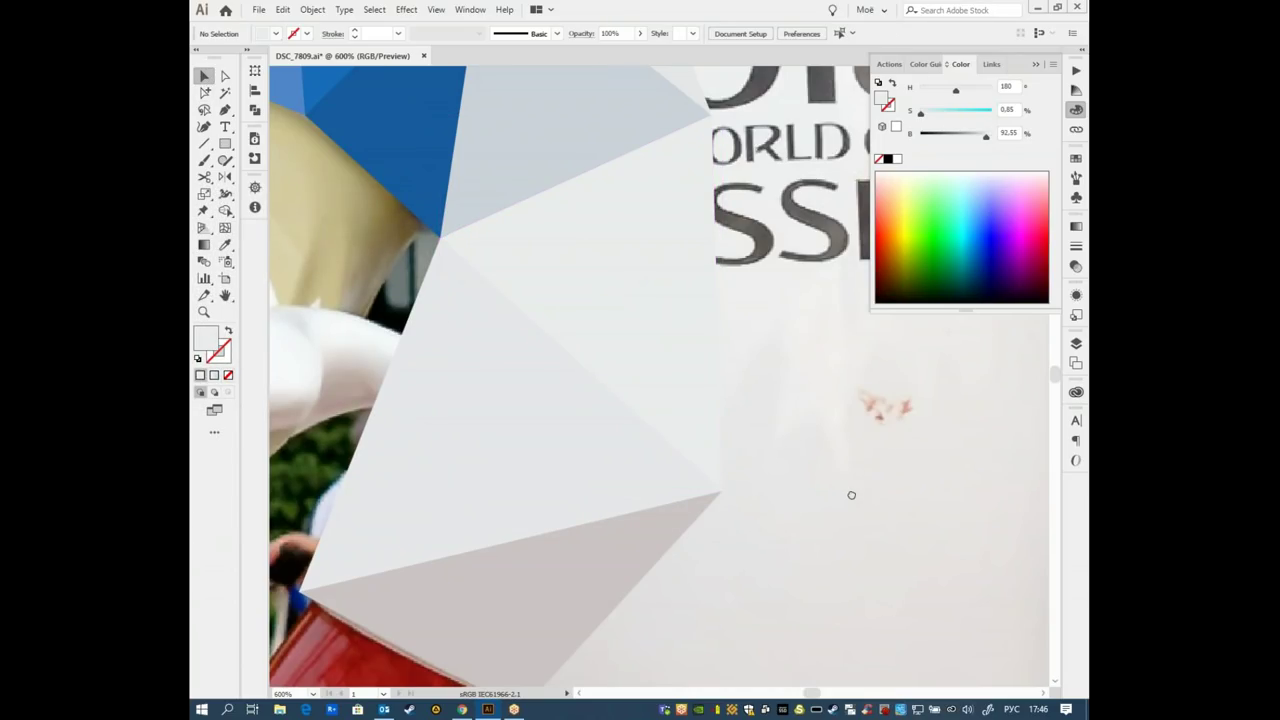
{"action": "scroll", "coordinate": [846, 492], "scroll_direction": "down", "scroll_amount": 1}
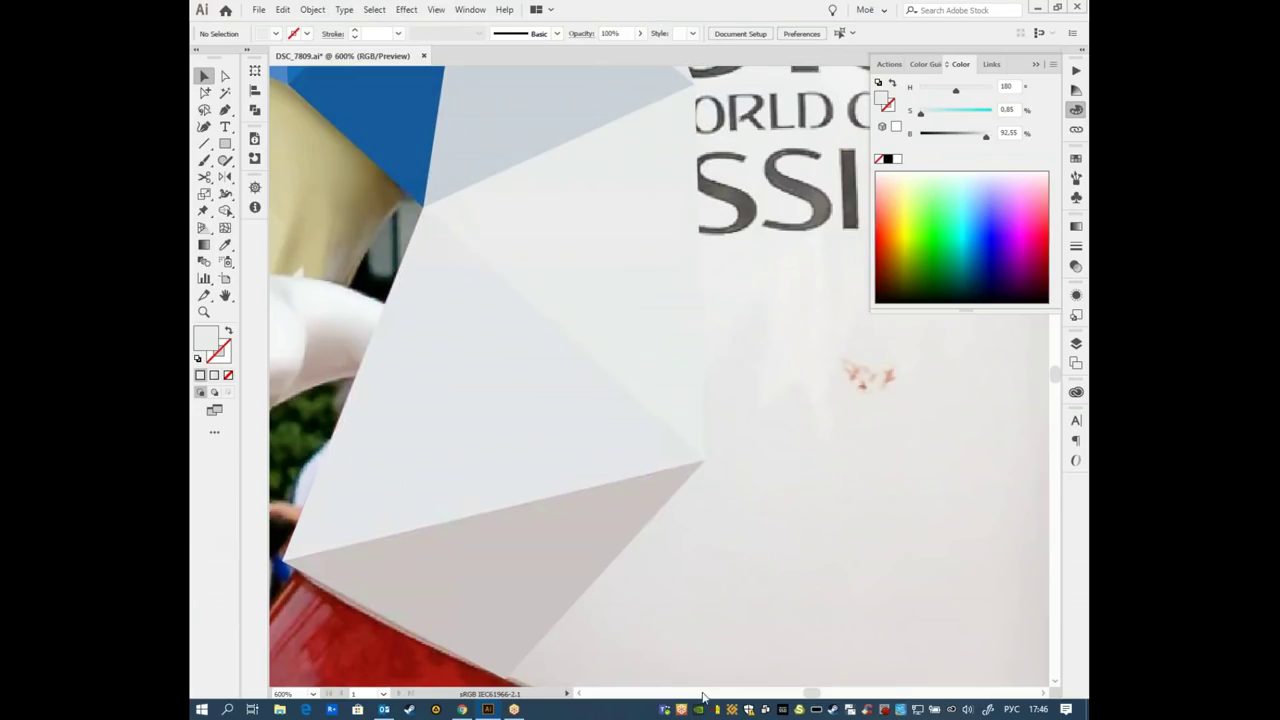
{"action": "key", "text": "ctrl+plus"}
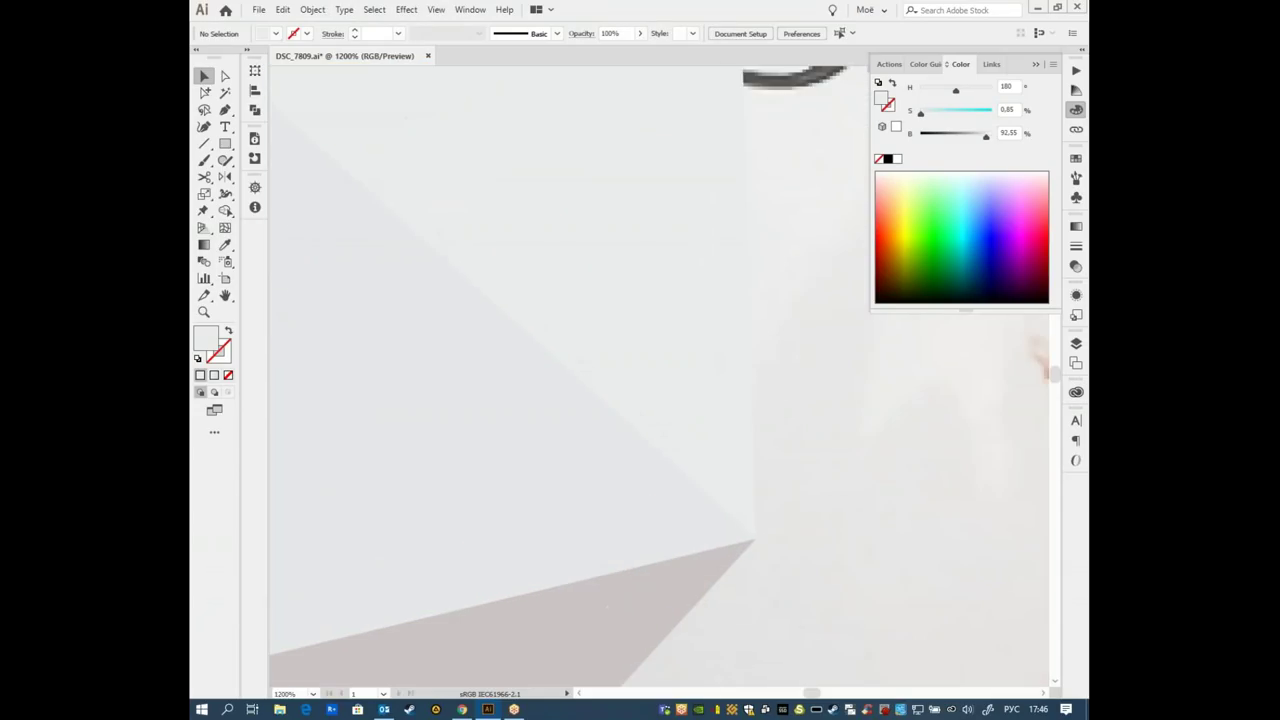
{"action": "key", "text": "ctrl+minus"}
{"action": "key", "text": "ctrl+minus"}
{"action": "key", "text": "ctrl+minus"}
{"action": "key", "text": "ctrl+minus"}
{"action": "left_click_drag", "start_coordinate": [730, 445], "coordinate": [610, 510]}
{"action": "key", "text": "ctrl+plus"}
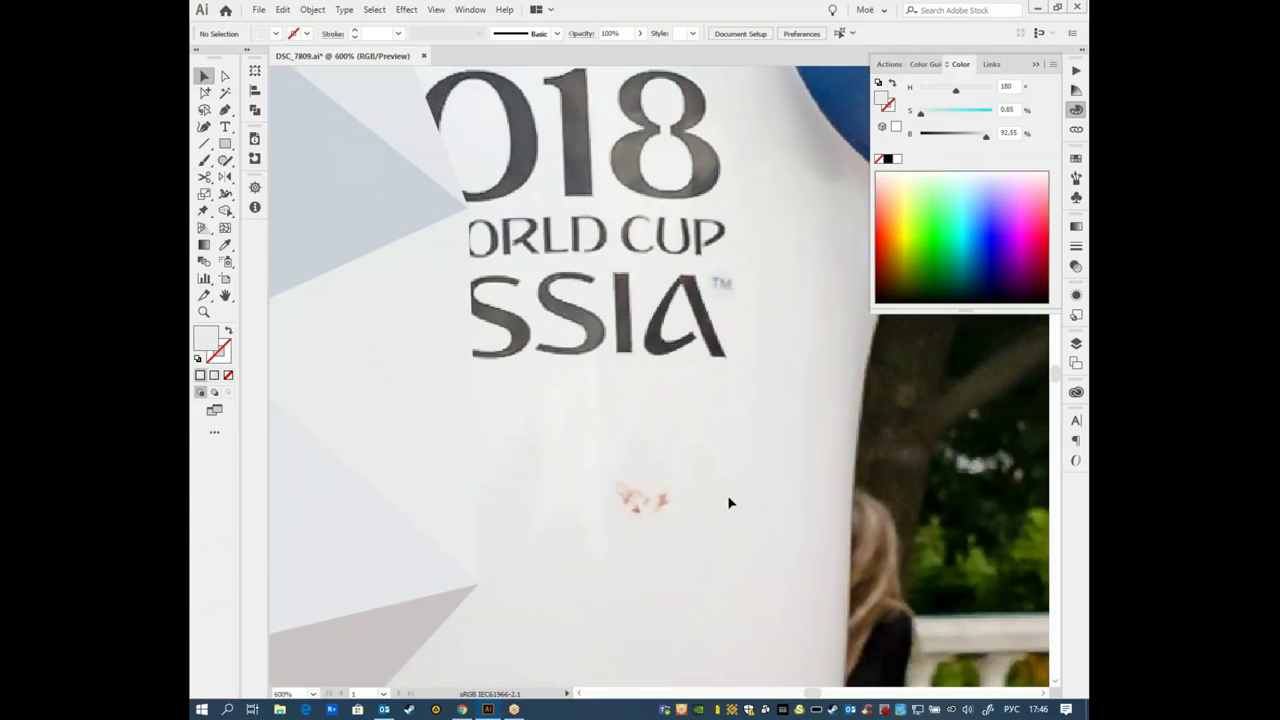
{"action": "left_click_drag", "start_coordinate": [728, 503], "coordinate": [669, 357]}
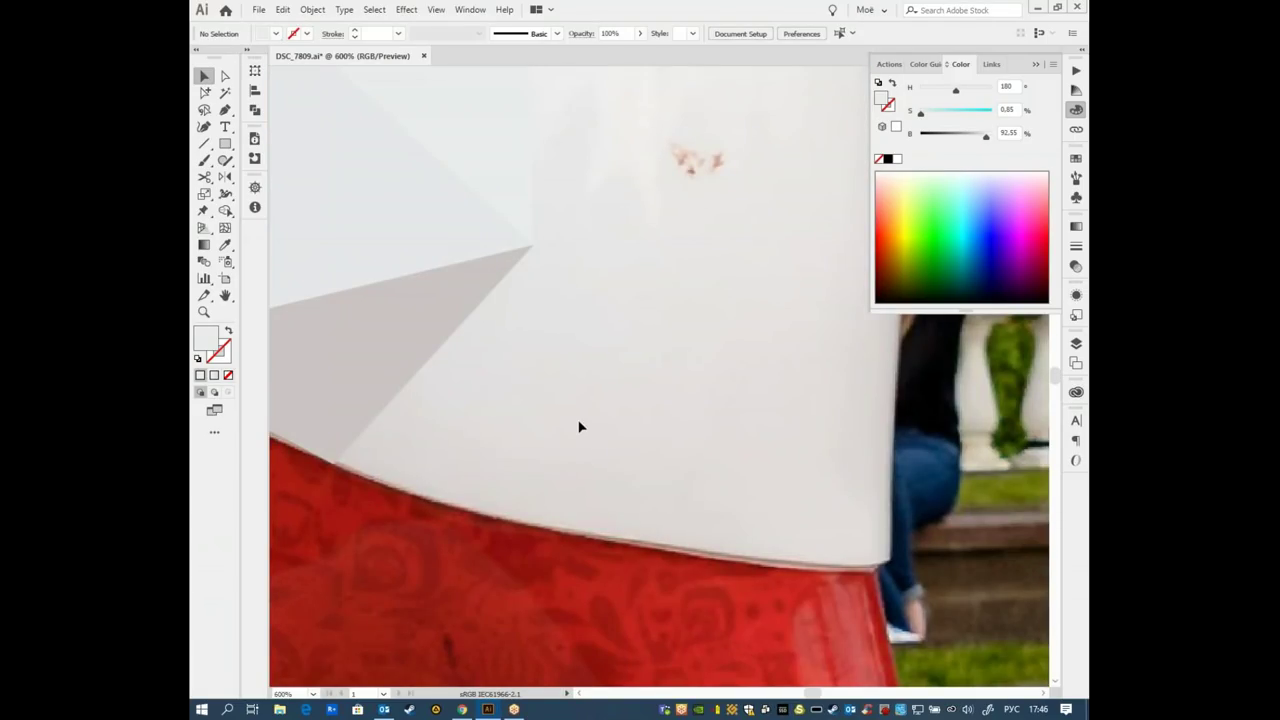
- Draw a triangle on the shirt's bottom edge, filled with a sampled pinkish grey
{"action": "key", "text": "p"}
{"action": "left_click", "coordinate": [701, 553]}
{"action": "left_click", "coordinate": [333, 464]}
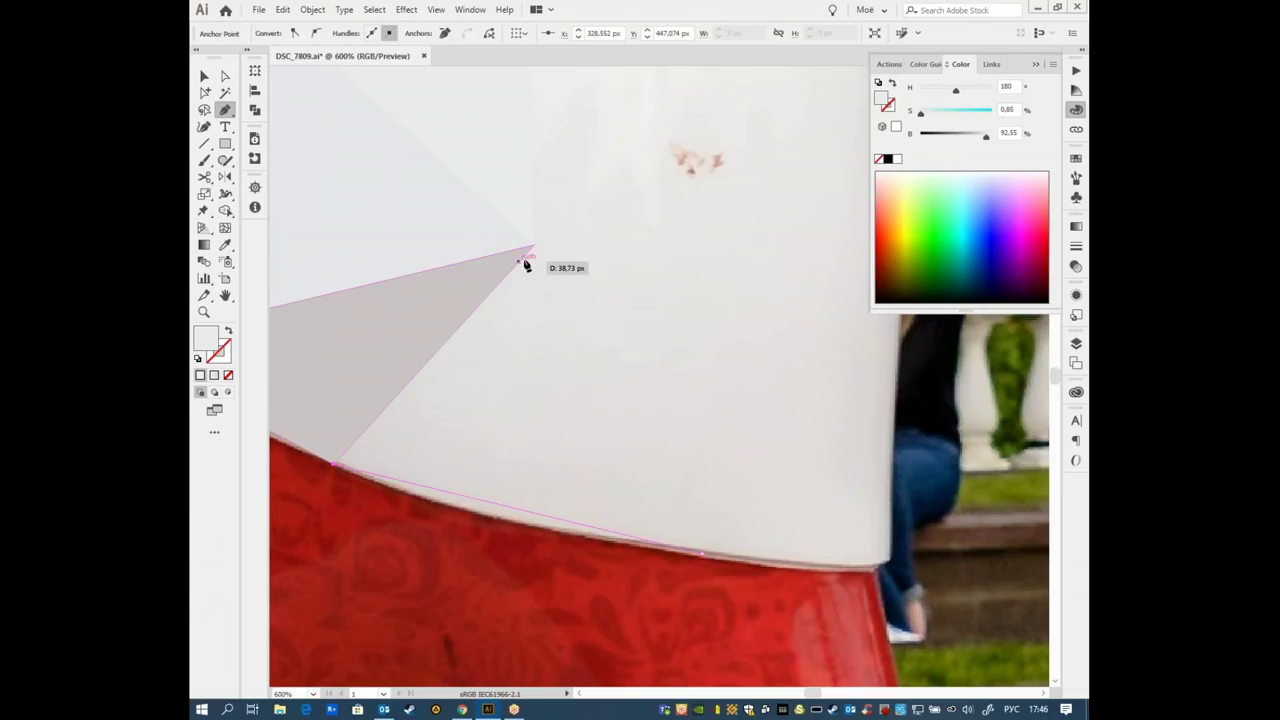
{"action": "left_click", "coordinate": [533, 244]}
{"action": "left_click", "coordinate": [701, 552]}
{"action": "key", "text": "i"}
{"action": "left_click", "coordinate": [697, 527]}
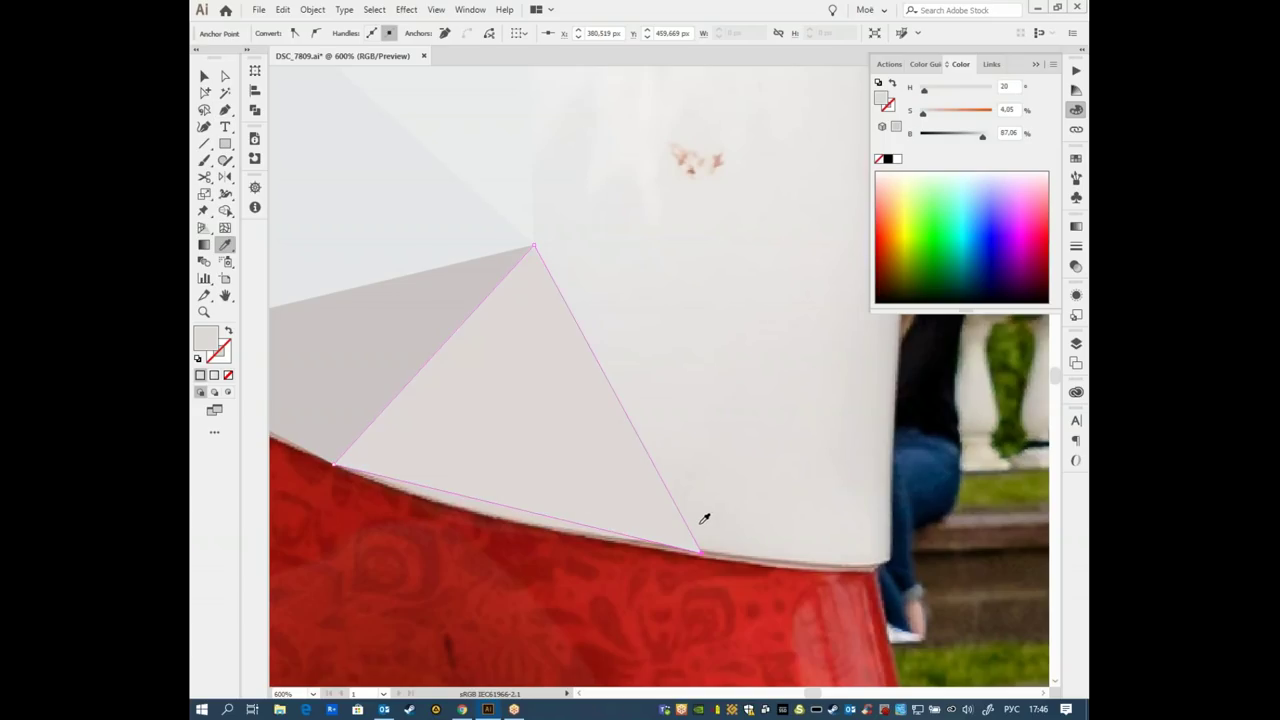
- Draw a triangle at the shirt's right edge and give it a slightly darker fill
{"action": "left_click_drag", "start_coordinate": [700, 511], "coordinate": [594, 451]}
{"action": "key", "text": "p"}
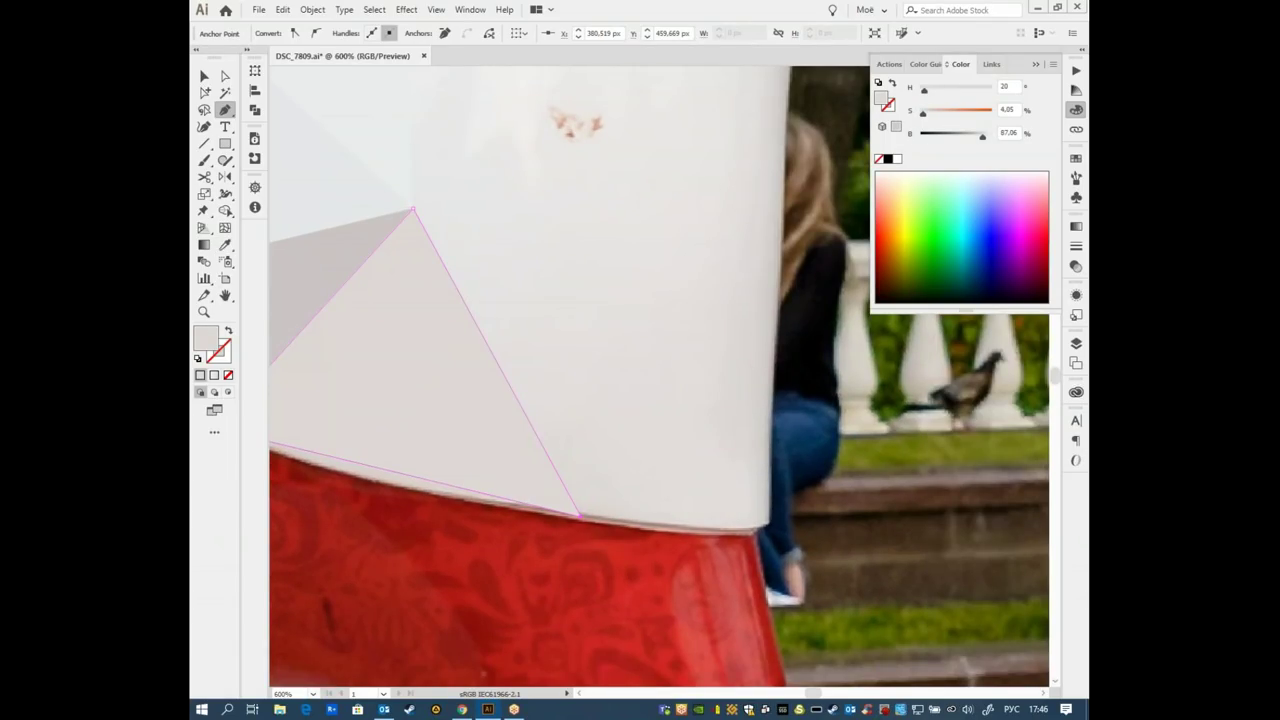
{"action": "left_click", "coordinate": [782, 176]}
{"action": "left_click", "coordinate": [765, 532]}
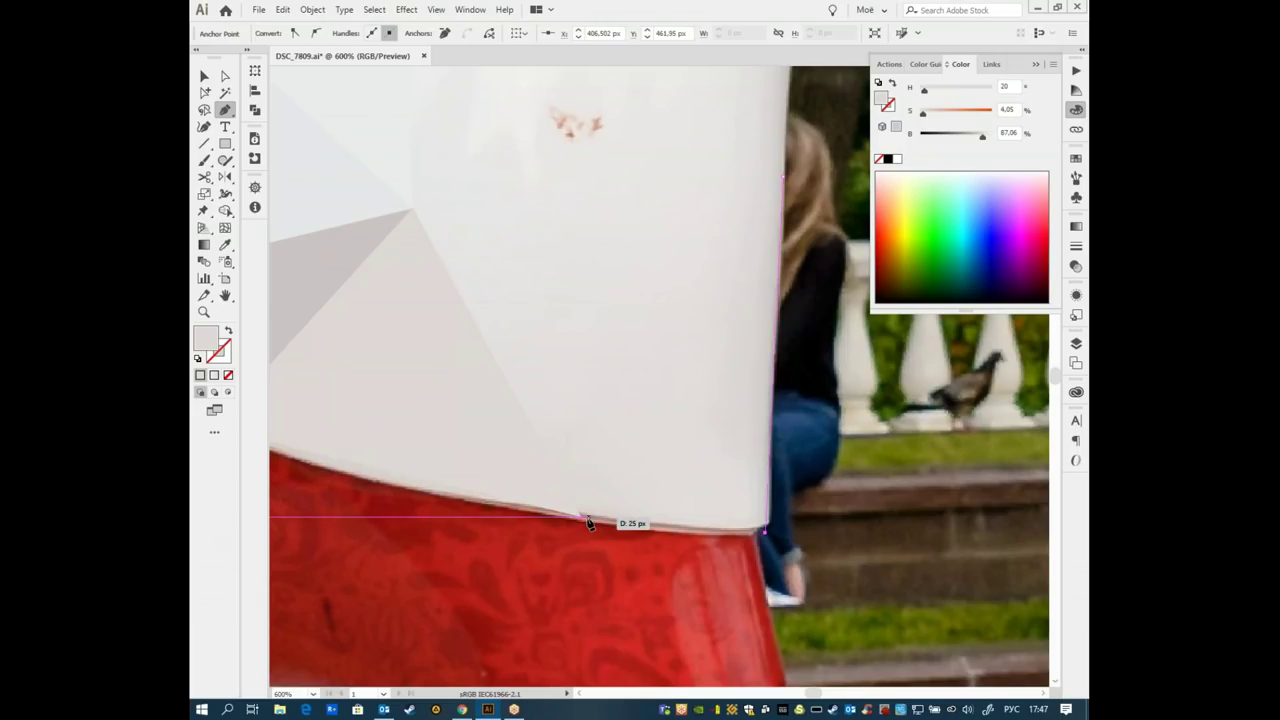
{"action": "left_click", "coordinate": [582, 519]}
{"action": "left_click", "coordinate": [782, 177]}
{"action": "key", "text": "i"}
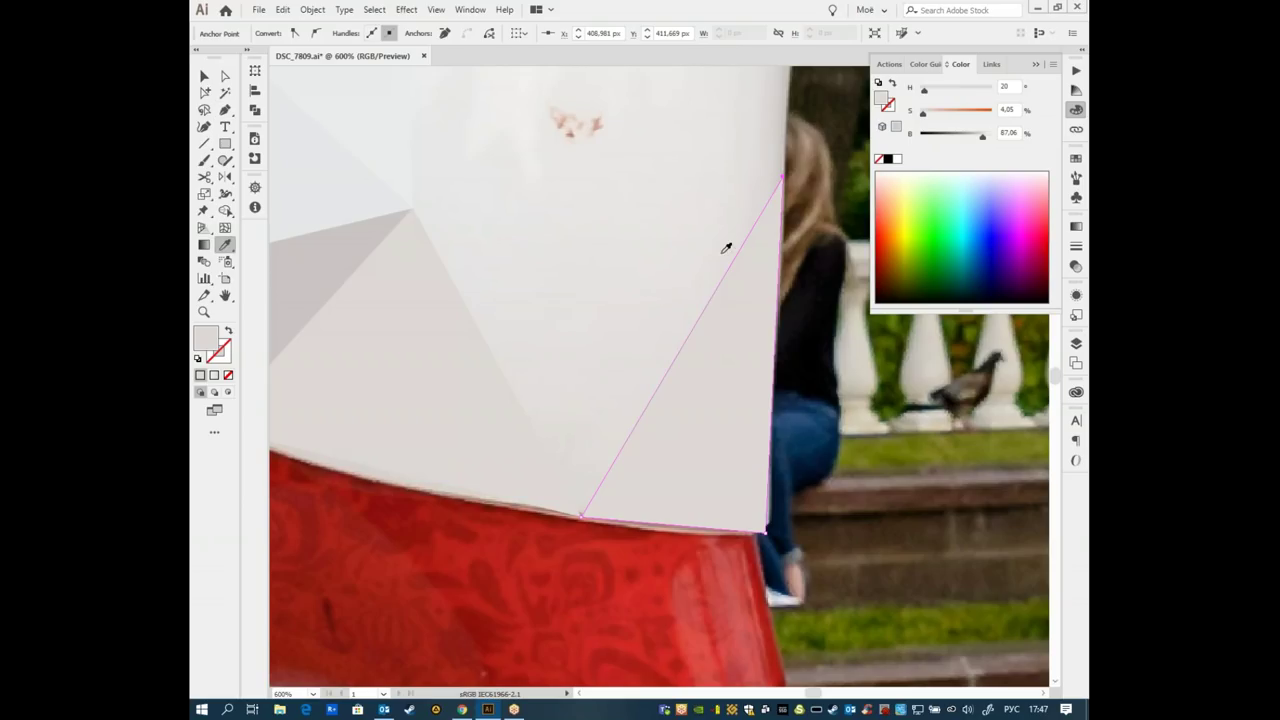
{"action": "scroll", "coordinate": [703, 337], "scroll_direction": "up", "scroll_amount": 3}
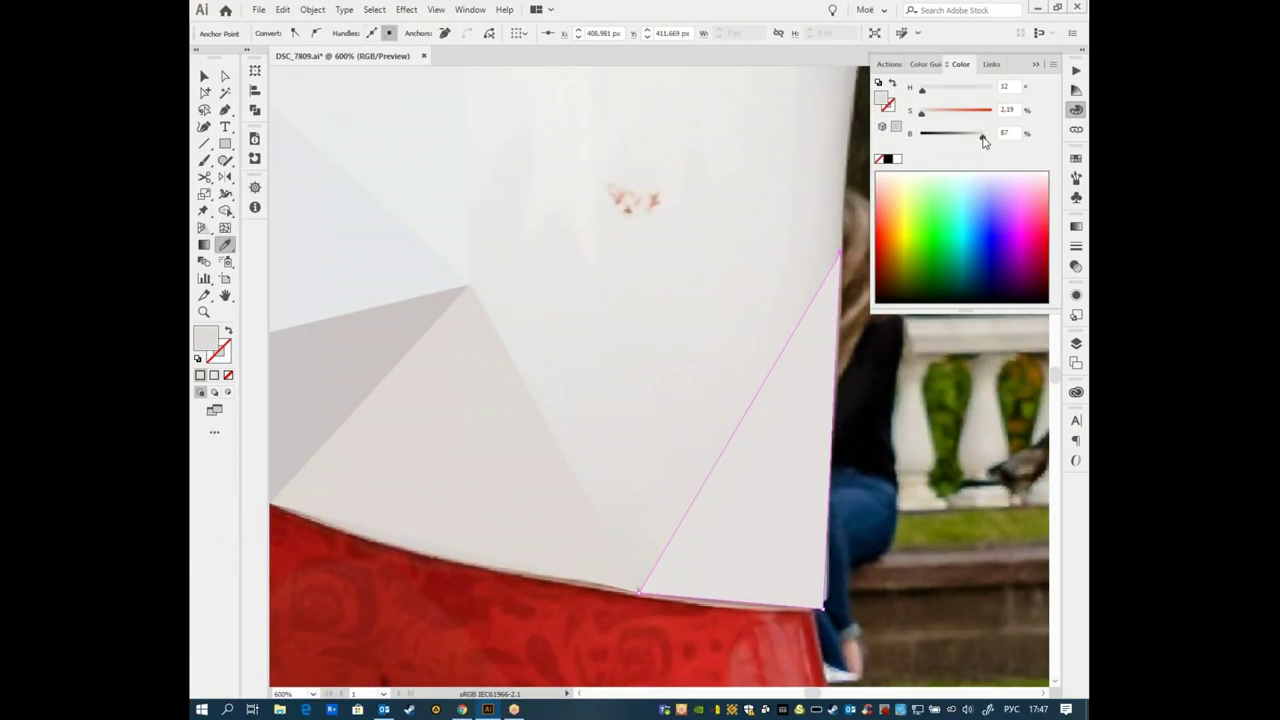
{"action": "left_click", "coordinate": [981, 141]}
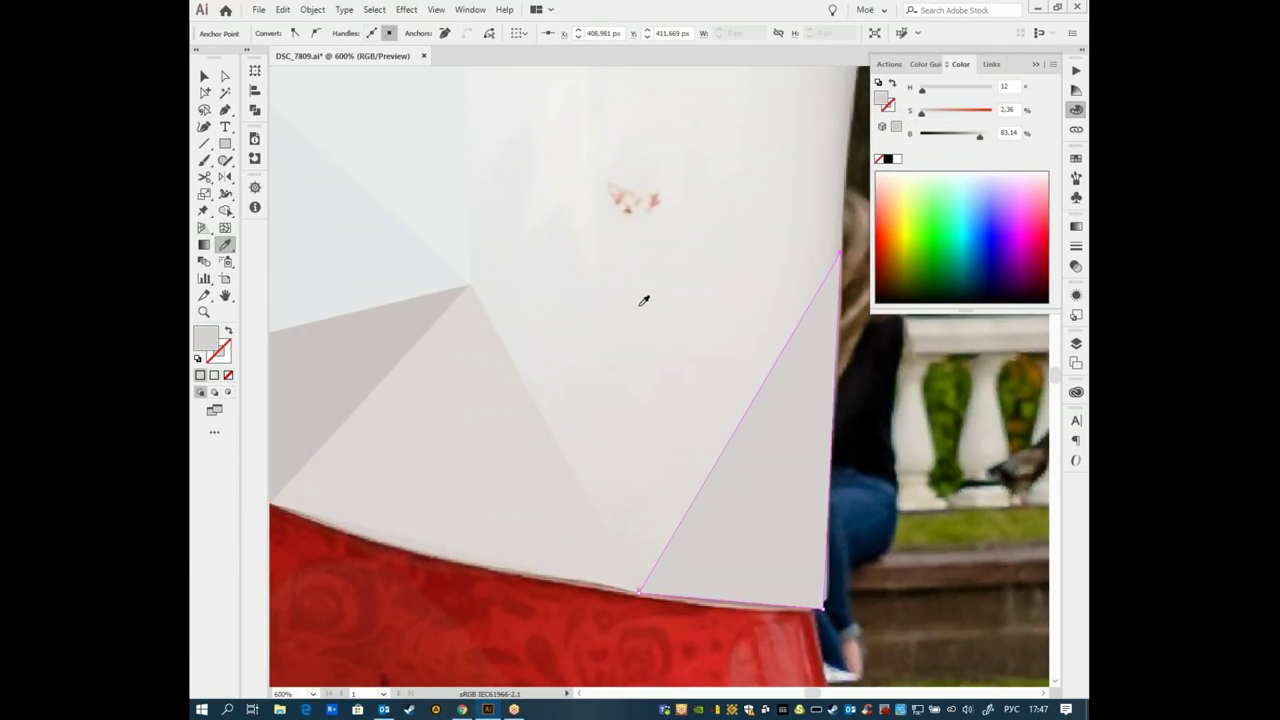
- Draw a triangle inside the white shirt area, filled with the photo's light grey
{"action": "key", "text": "p"}
{"action": "left_click", "coordinate": [497, 270]}
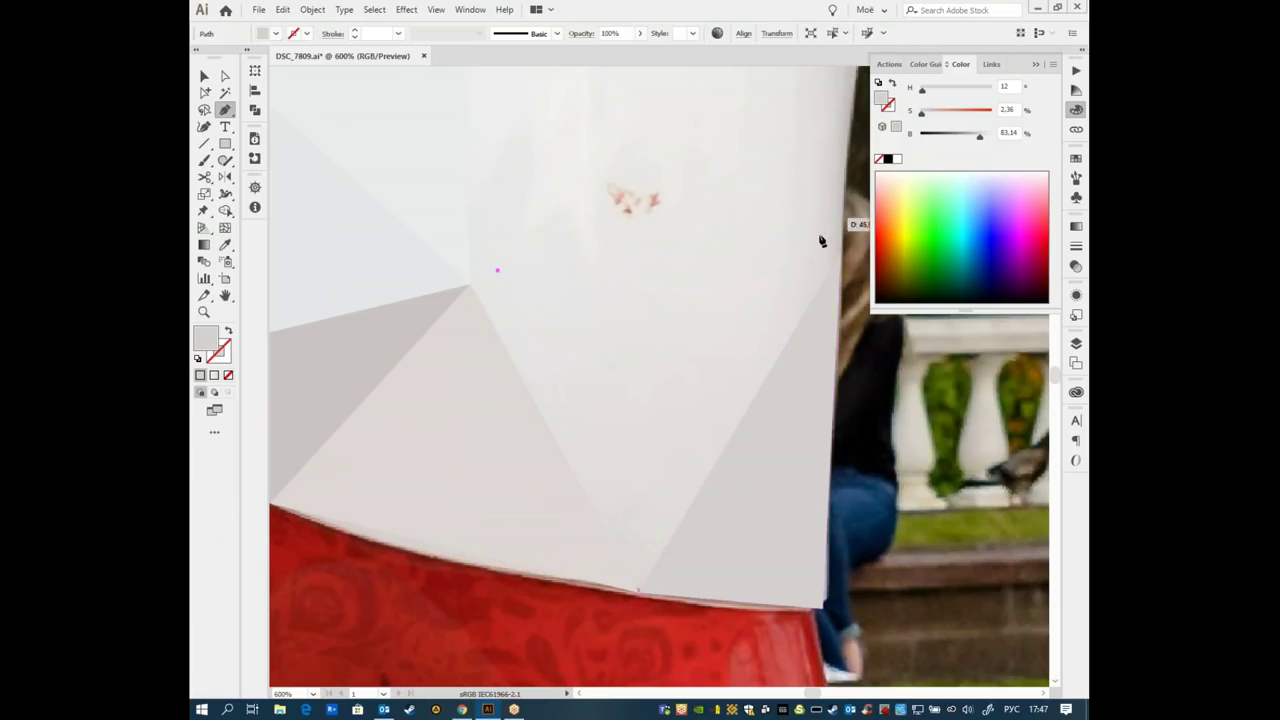
{"action": "left_click", "coordinate": [841, 256]}
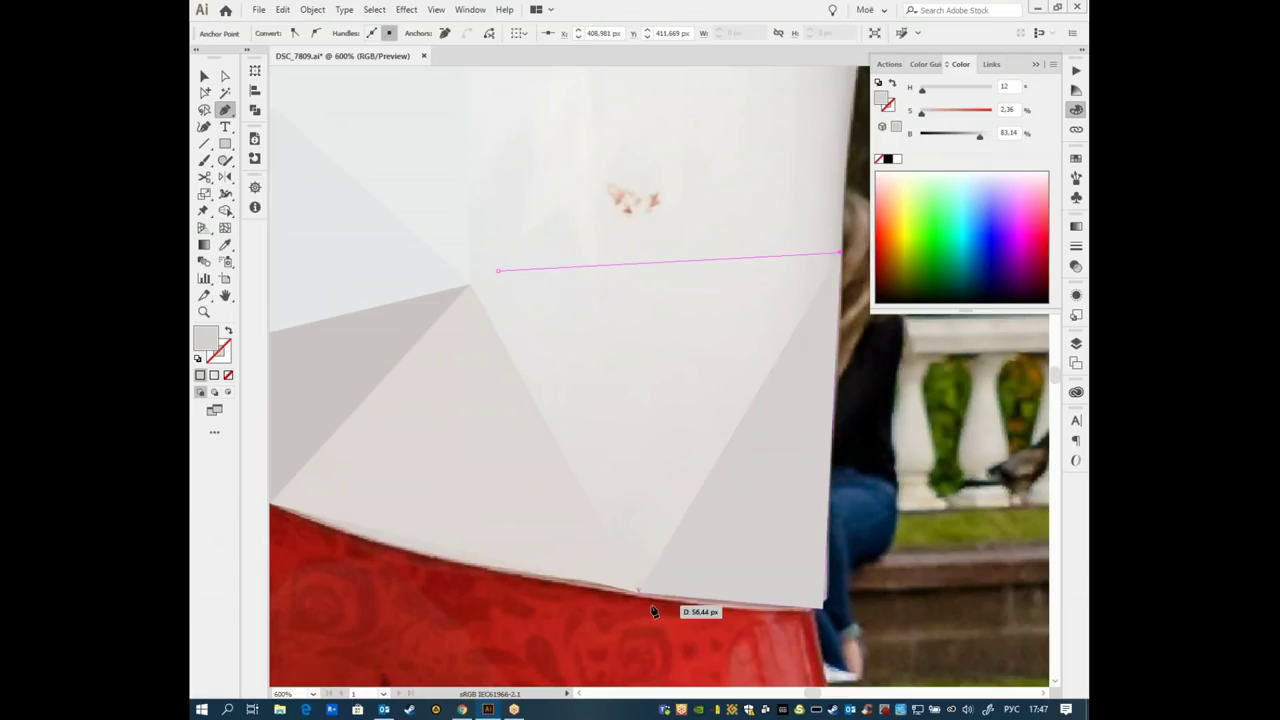
{"action": "left_click", "coordinate": [640, 592]}
{"action": "left_click", "coordinate": [498, 272]}
{"action": "left_click_drag", "start_coordinate": [498, 272], "coordinate": [471, 283]}
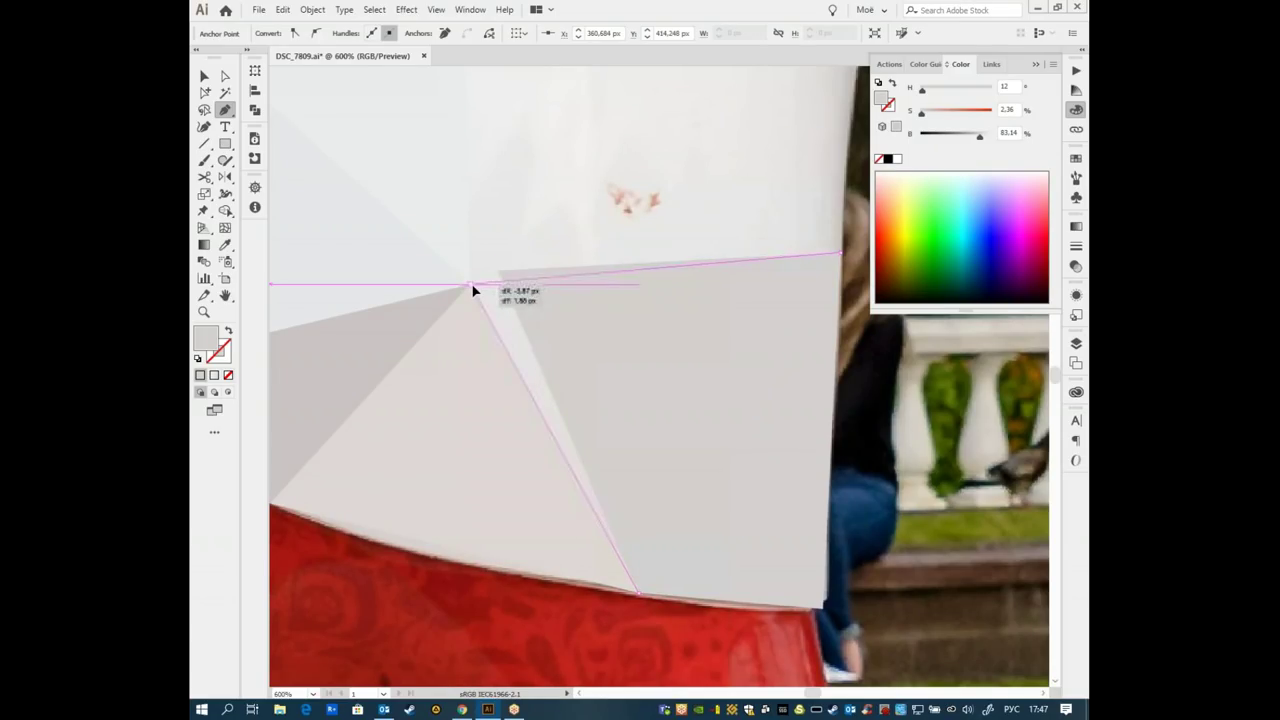
{"action": "key", "text": "slash"}
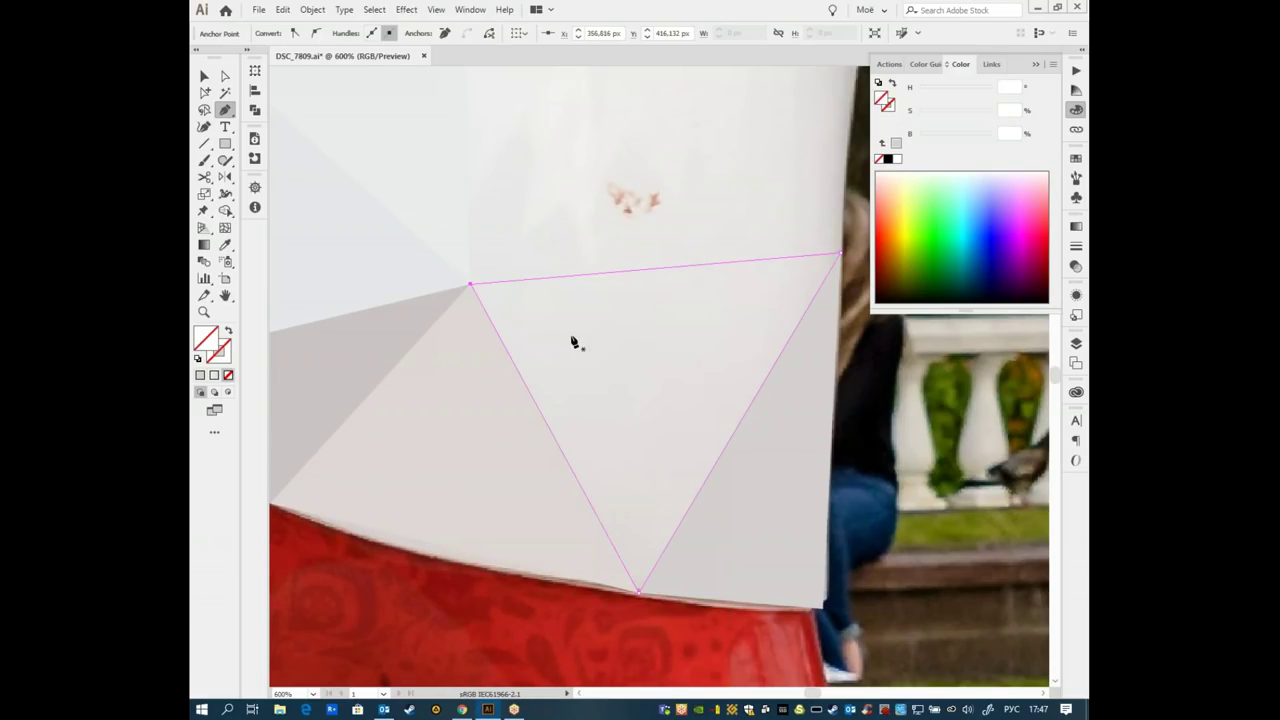
{"action": "key", "text": "i"}
{"action": "left_click", "coordinate": [649, 430]}
- Draw a triangle beside the WORLD CUP lettering, filled with a sampled light grey
{"action": "scroll", "coordinate": [600, 430], "scroll_direction": "up", "scroll_amount": 5}
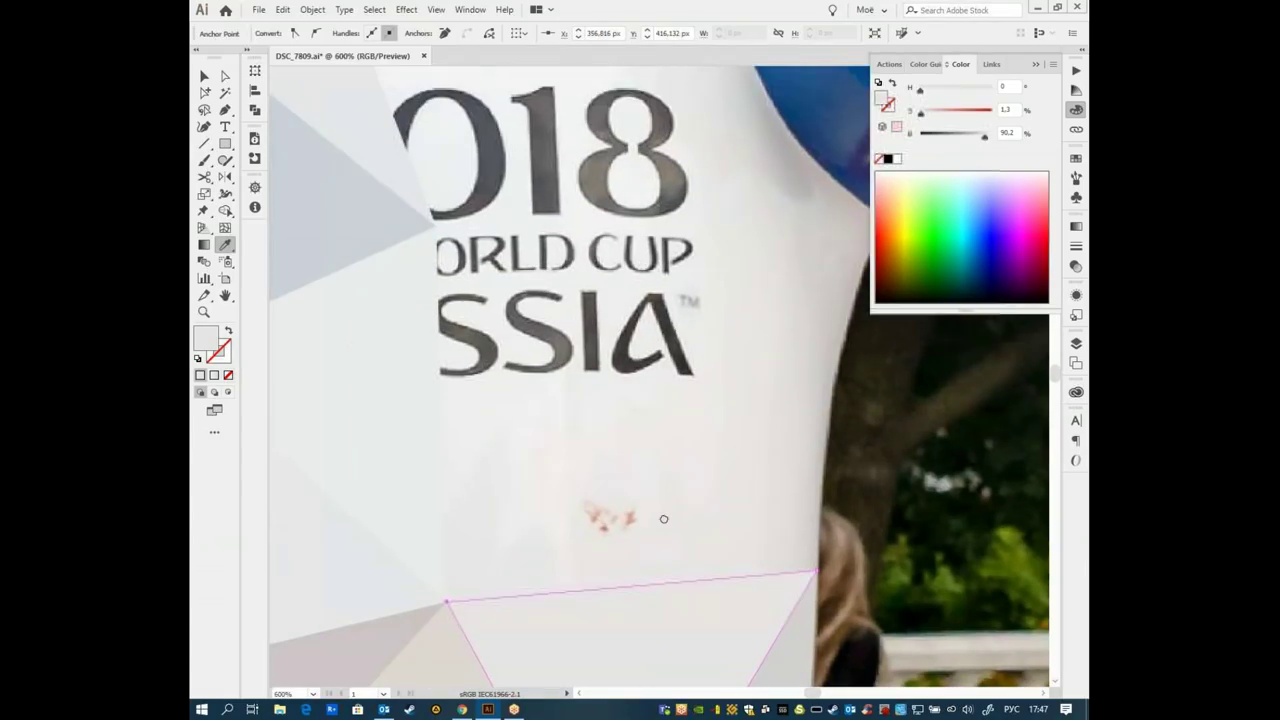
{"action": "scroll", "coordinate": [580, 495], "scroll_direction": "down", "scroll_amount": 1}
{"action": "key", "text": "p"}
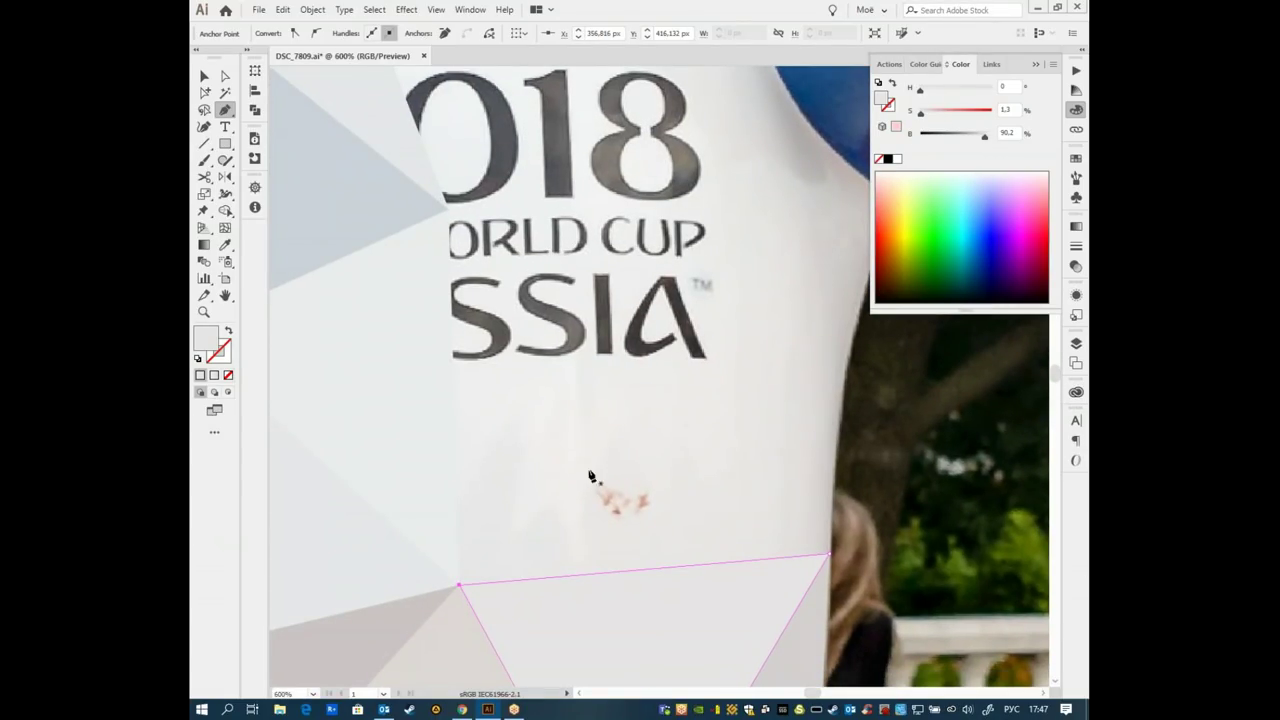
{"action": "left_click", "coordinate": [458, 214]}
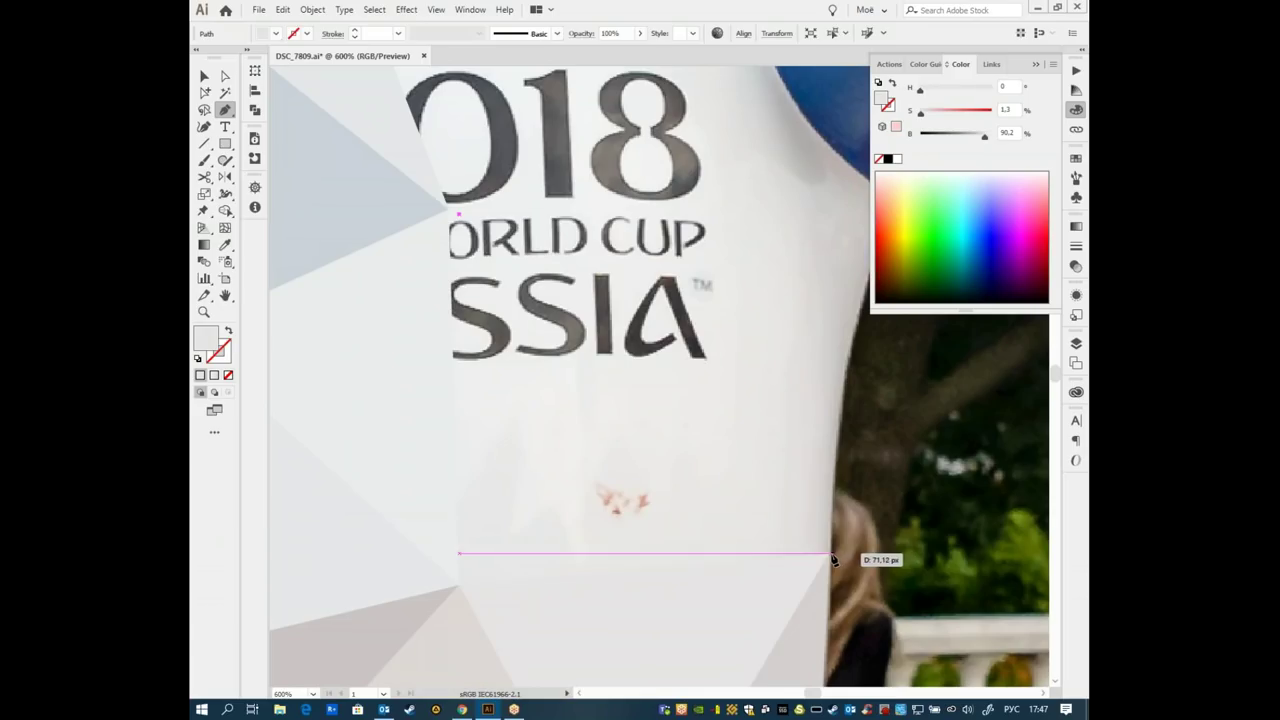
{"action": "left_click", "coordinate": [828, 553]}
{"action": "left_click", "coordinate": [458, 583]}
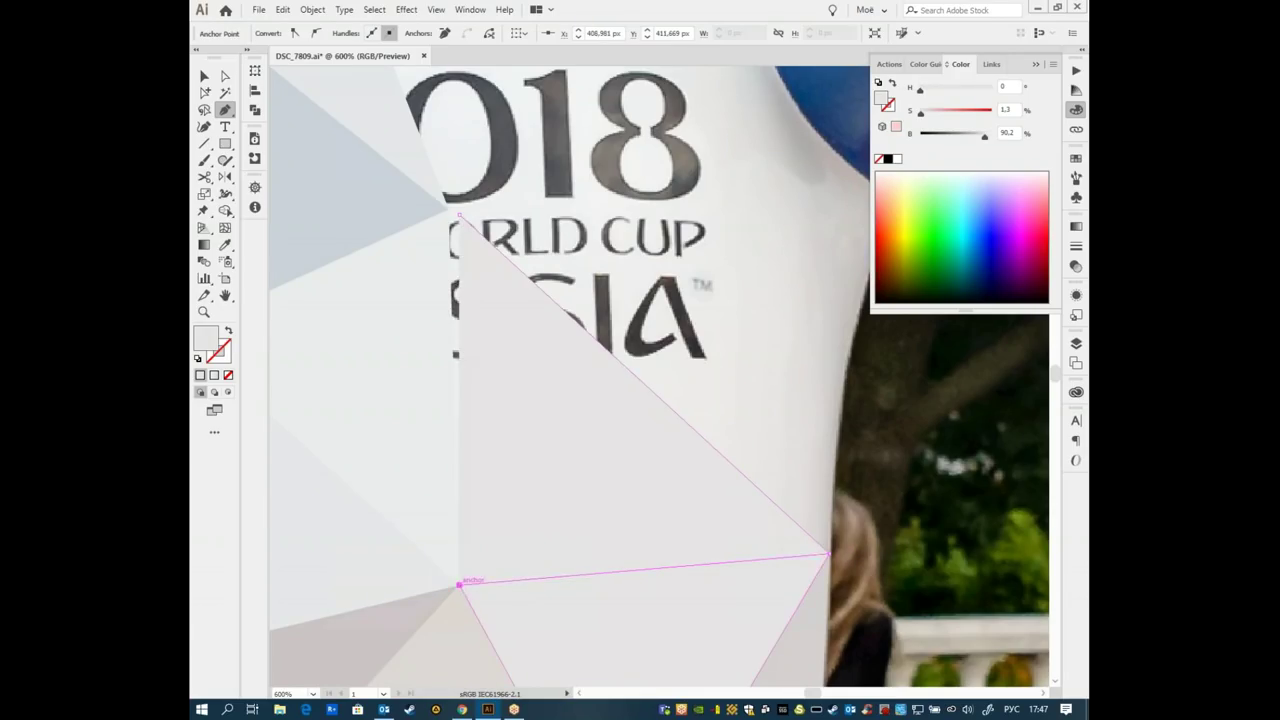
{"action": "left_click", "coordinate": [456, 214]}
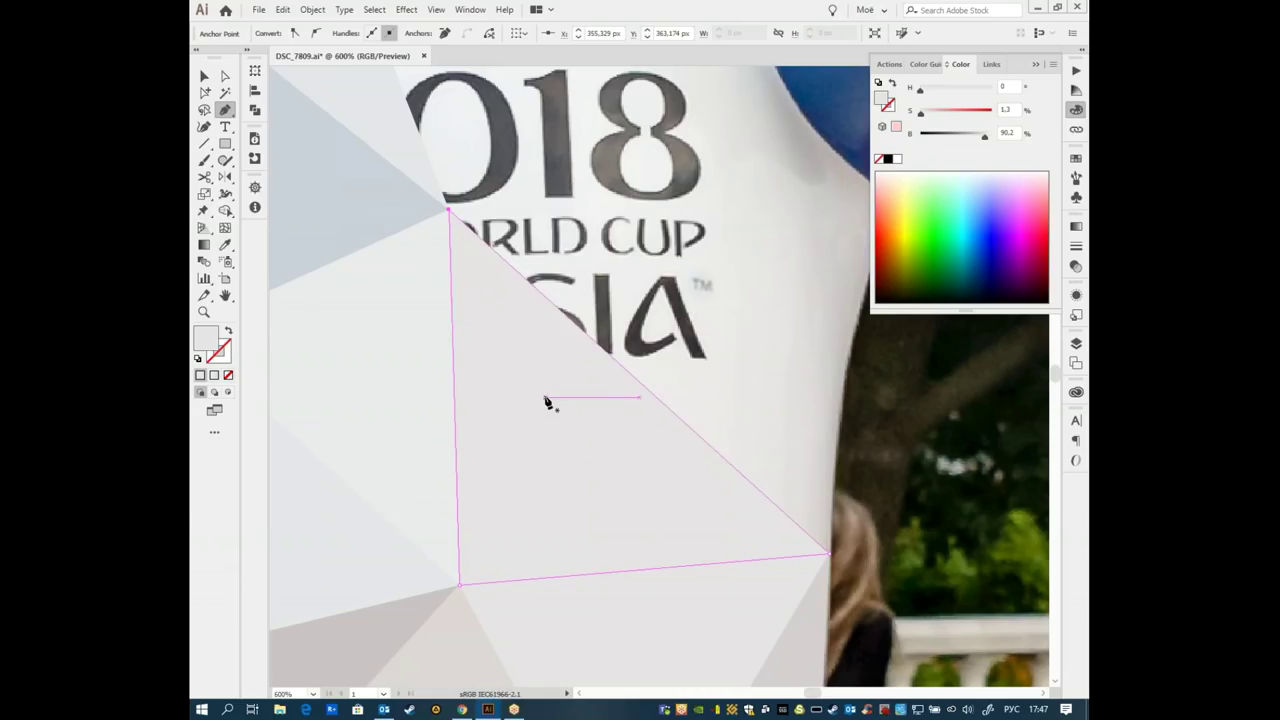
{"action": "key", "text": "i"}
{"action": "key", "text": "slash"}
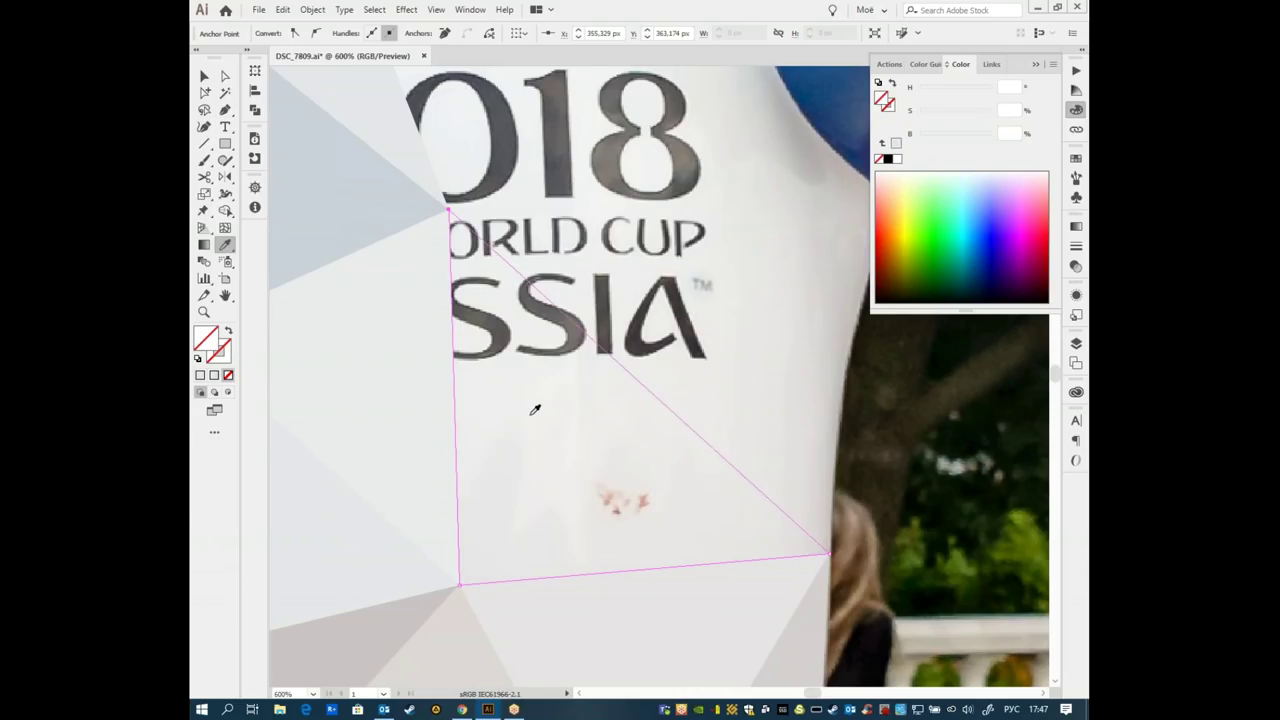
{"action": "left_click", "coordinate": [535, 409]}
- Draw a triangle below the RUSSIA lettering, filled with sampled grey H 12, S 2.25%, B 87.06%
{"action": "left_click_drag", "start_coordinate": [535, 409], "coordinate": [431, 426]}
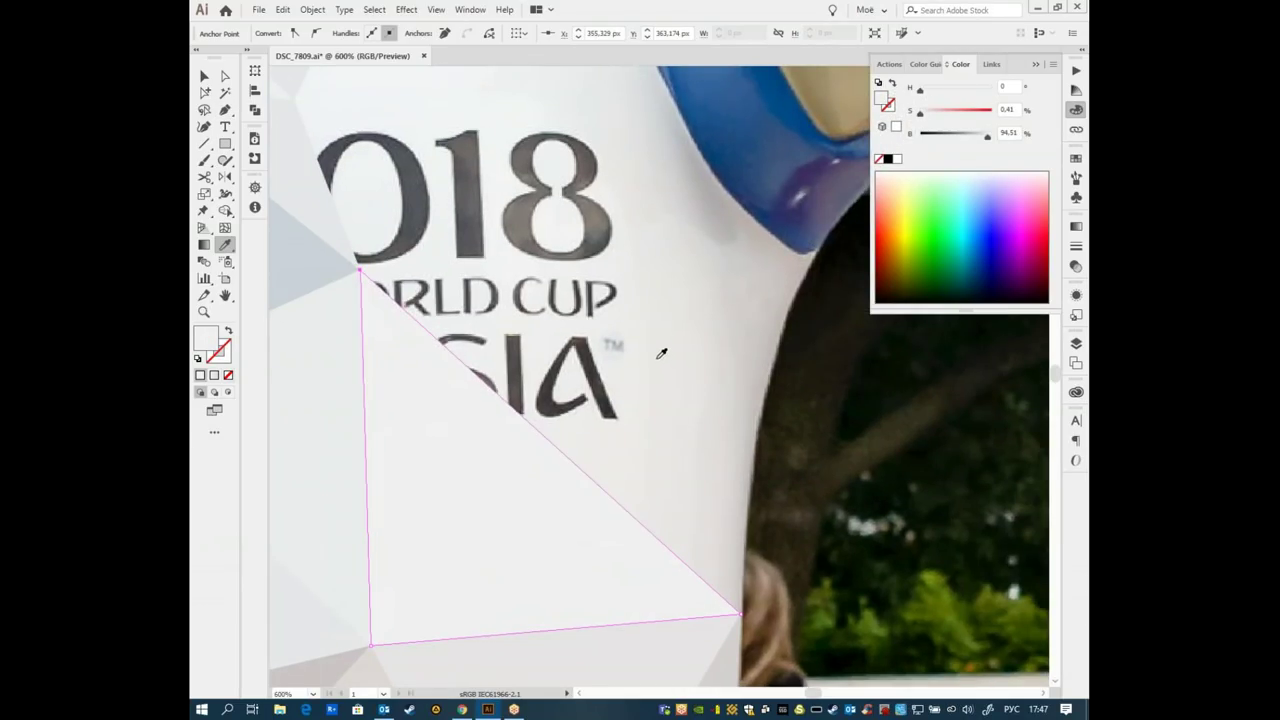
{"action": "key", "text": "p"}
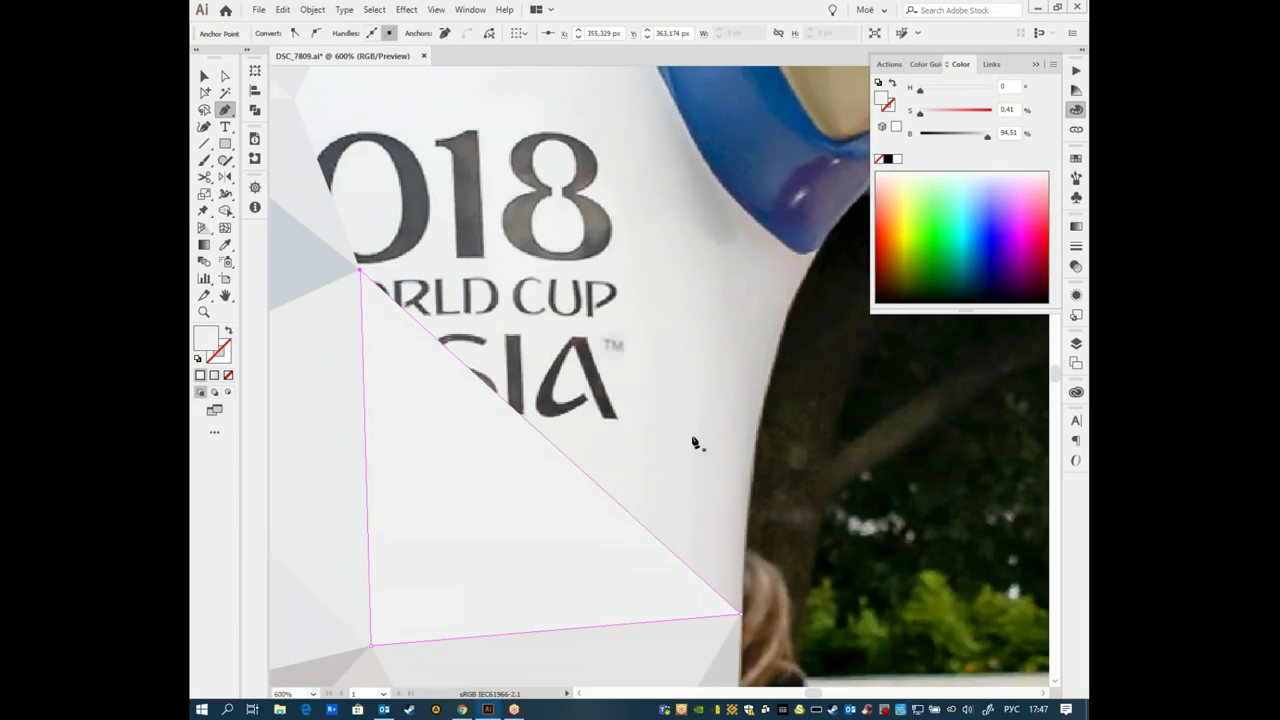
{"action": "left_click_drag", "start_coordinate": [608, 352], "coordinate": [593, 365]}
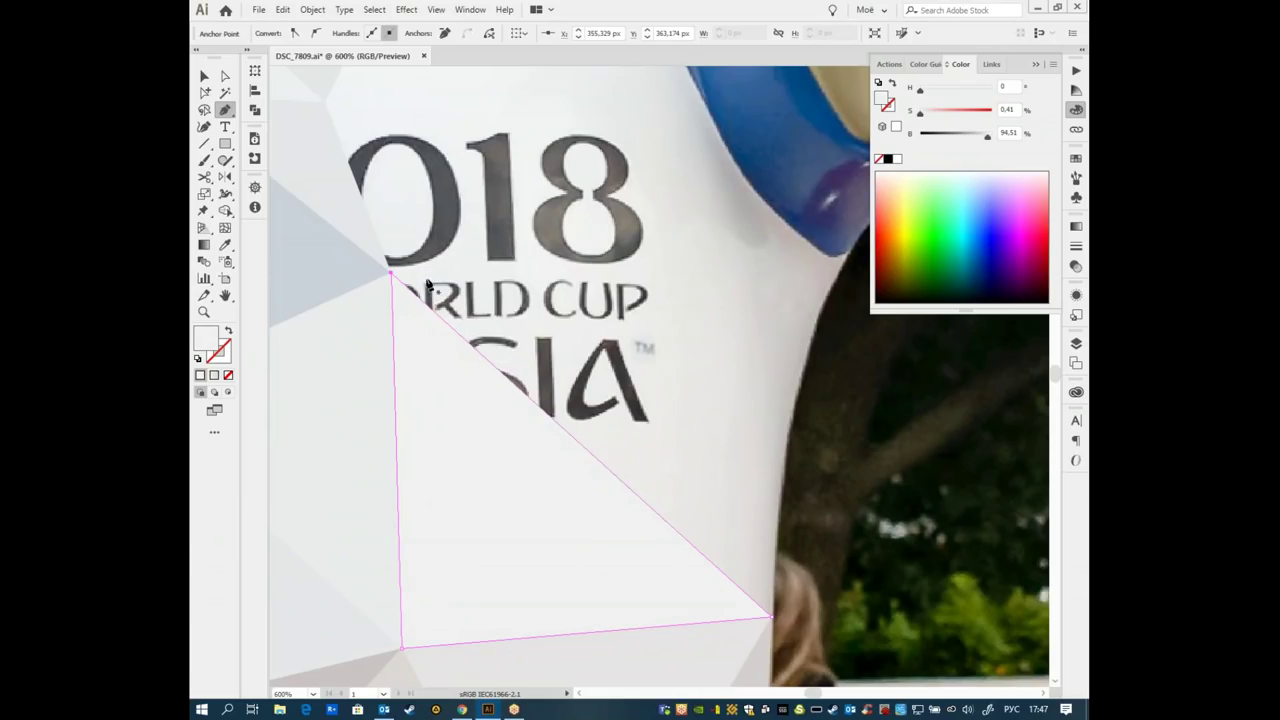
{"action": "left_click", "coordinate": [849, 251]}
{"action": "left_click", "coordinate": [771, 615]}
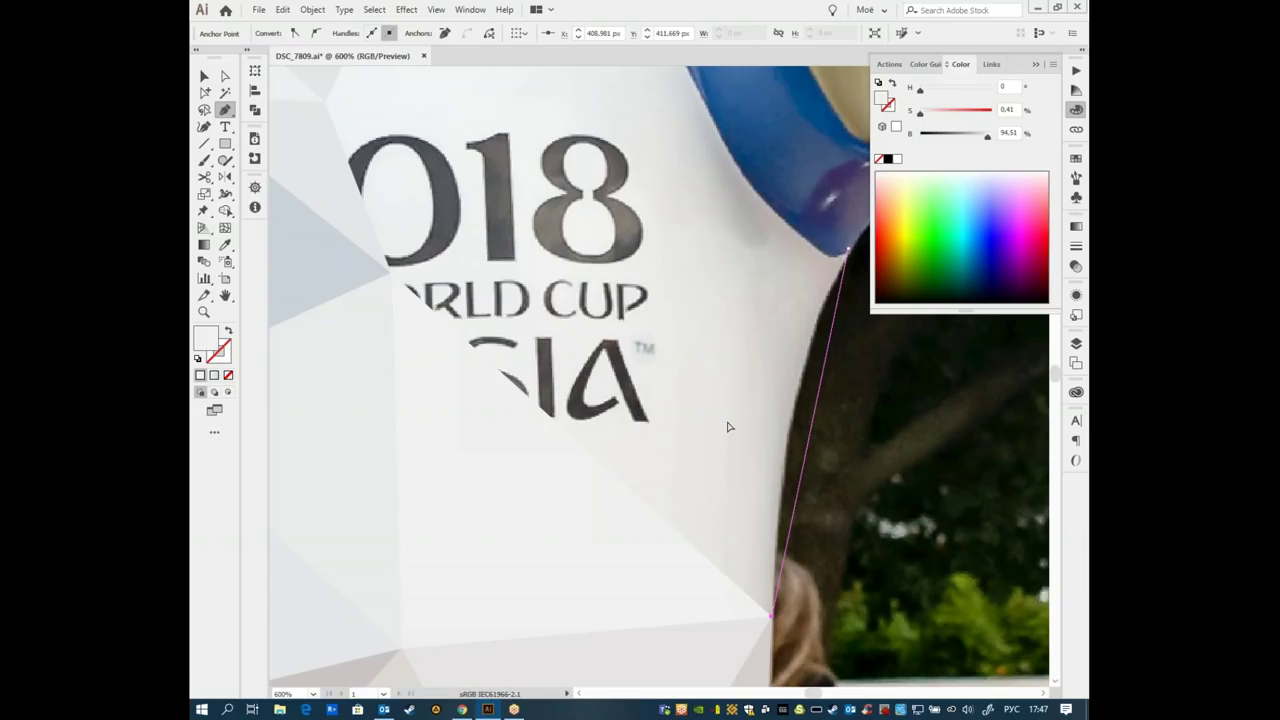
{"action": "key", "text": "ctrl+z"}
{"action": "key", "text": "ctrl+z"}
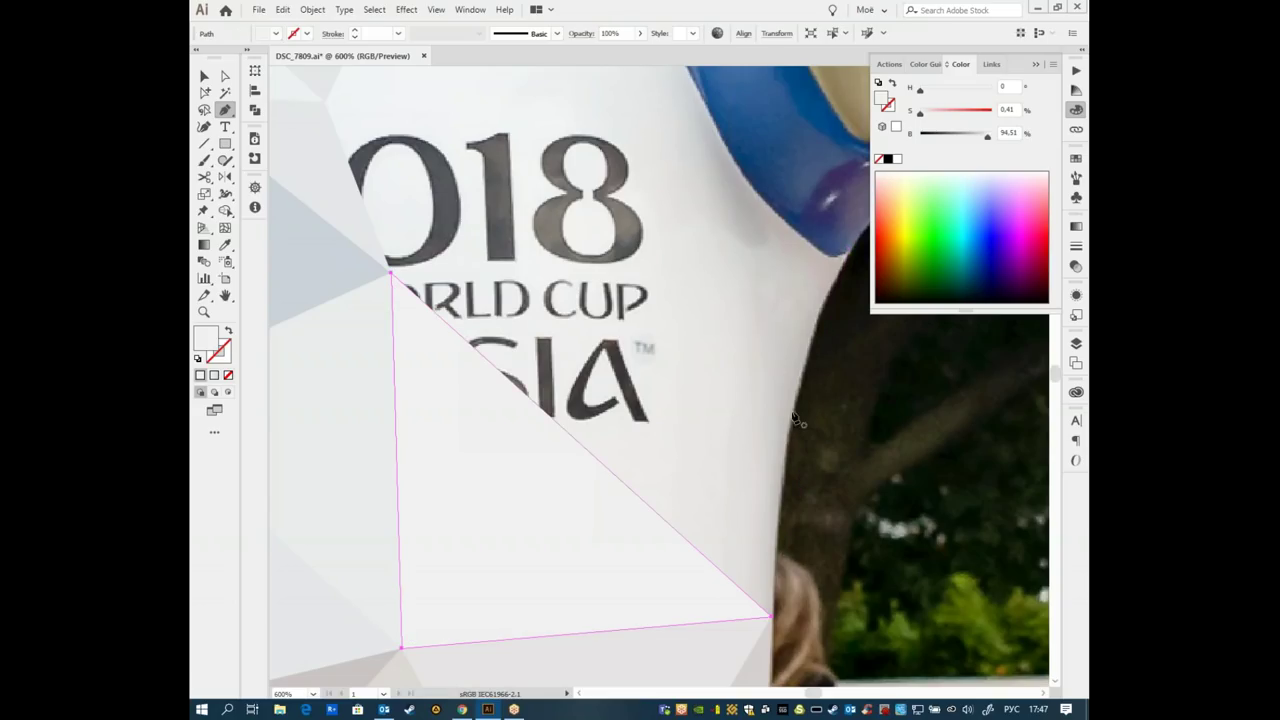
{"action": "left_click", "coordinate": [772, 620]}
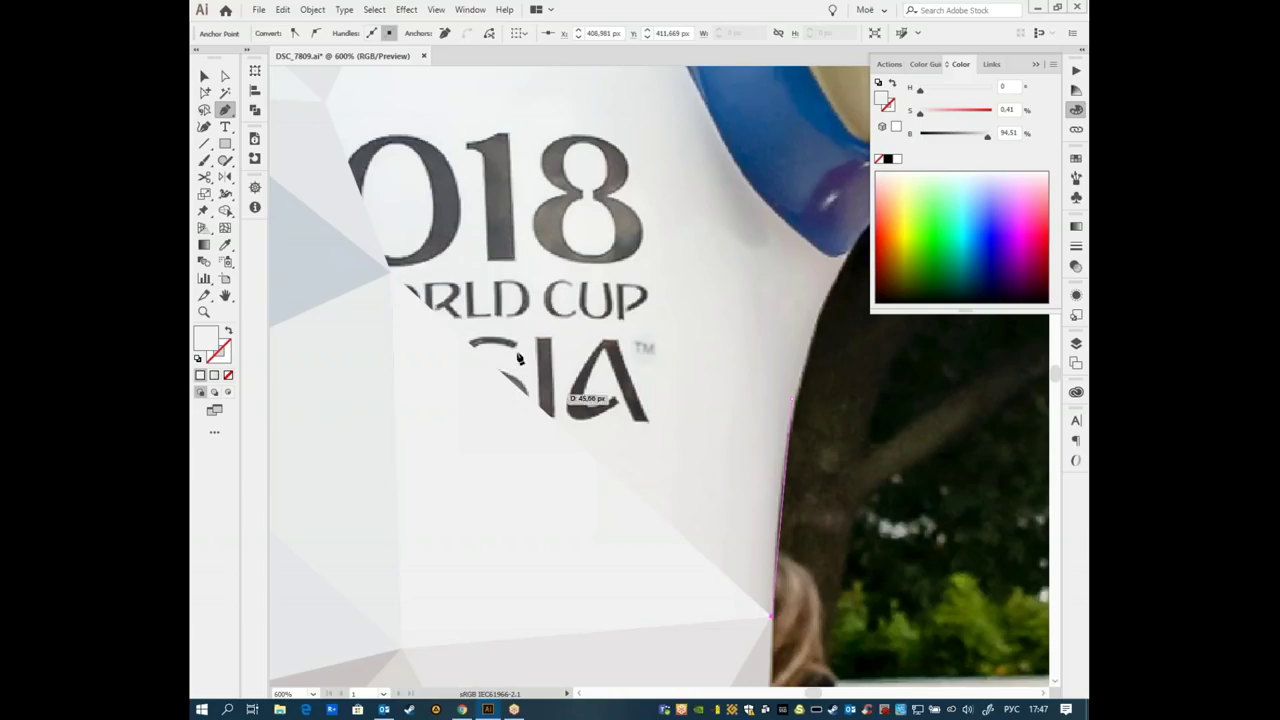
{"action": "left_click", "coordinate": [557, 424]}
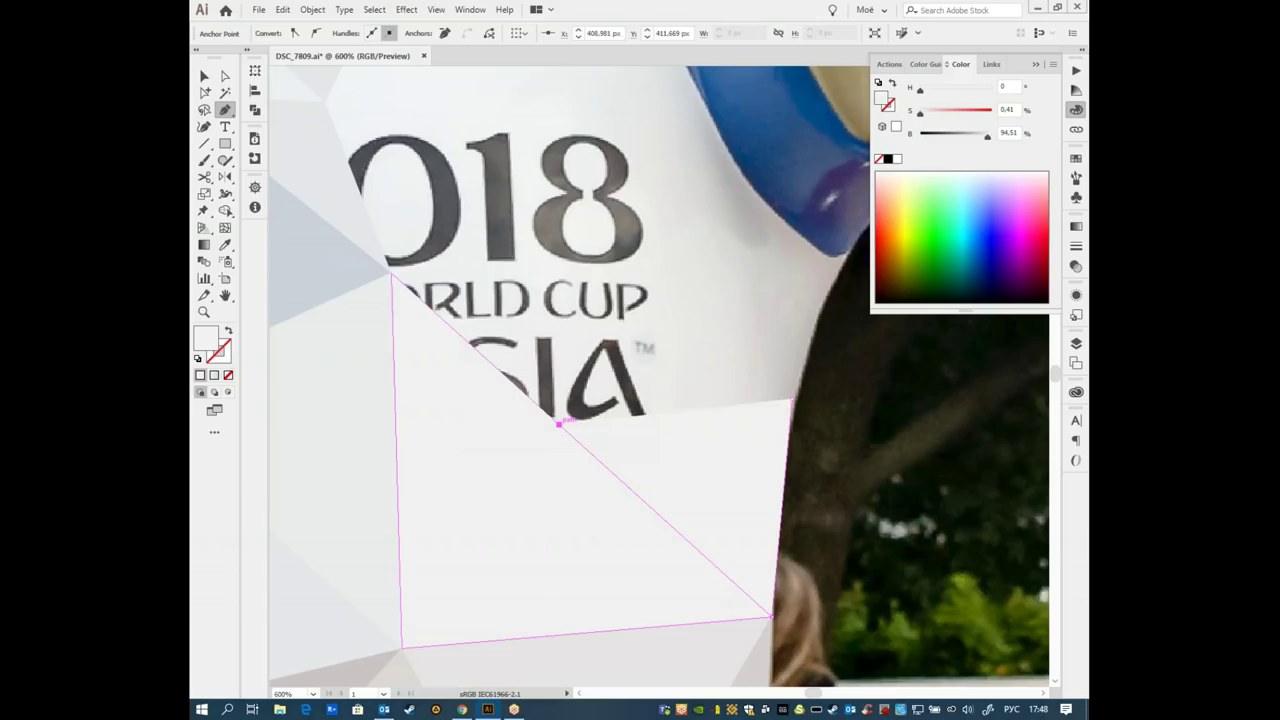
{"action": "left_click", "coordinate": [791, 400]}
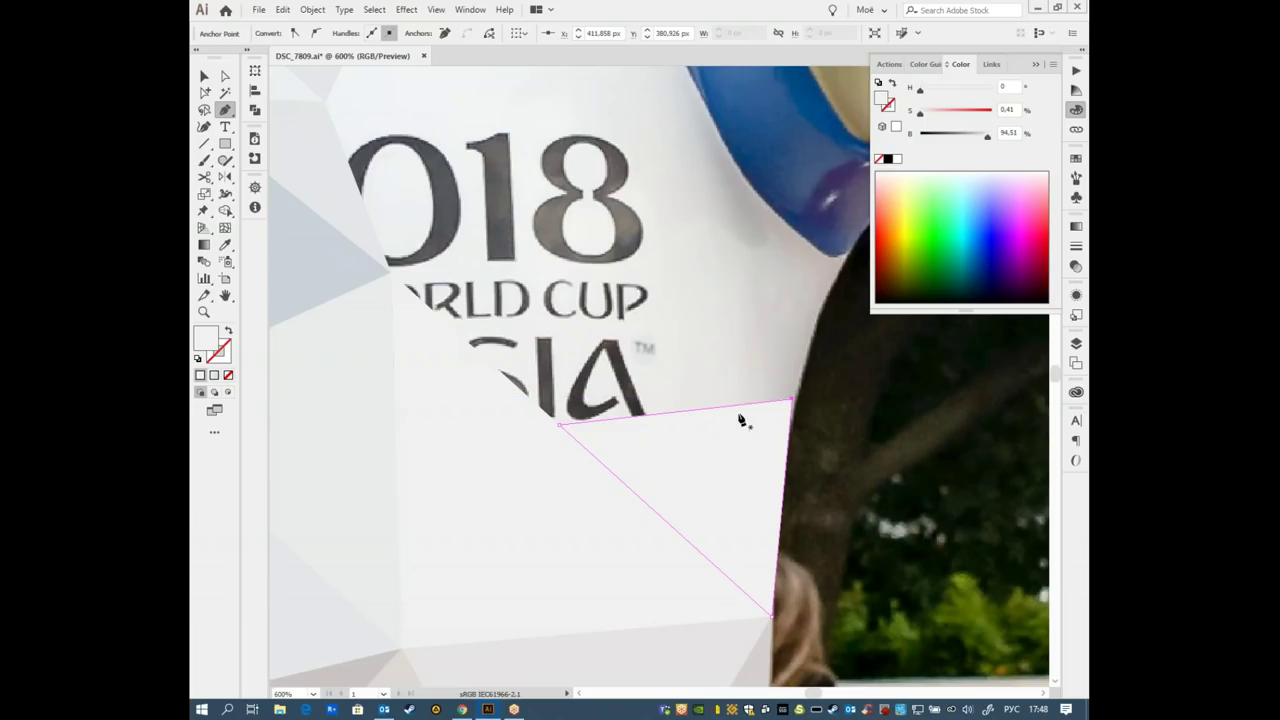
{"action": "key", "text": "i"}
{"action": "left_click", "coordinate": [754, 386]}
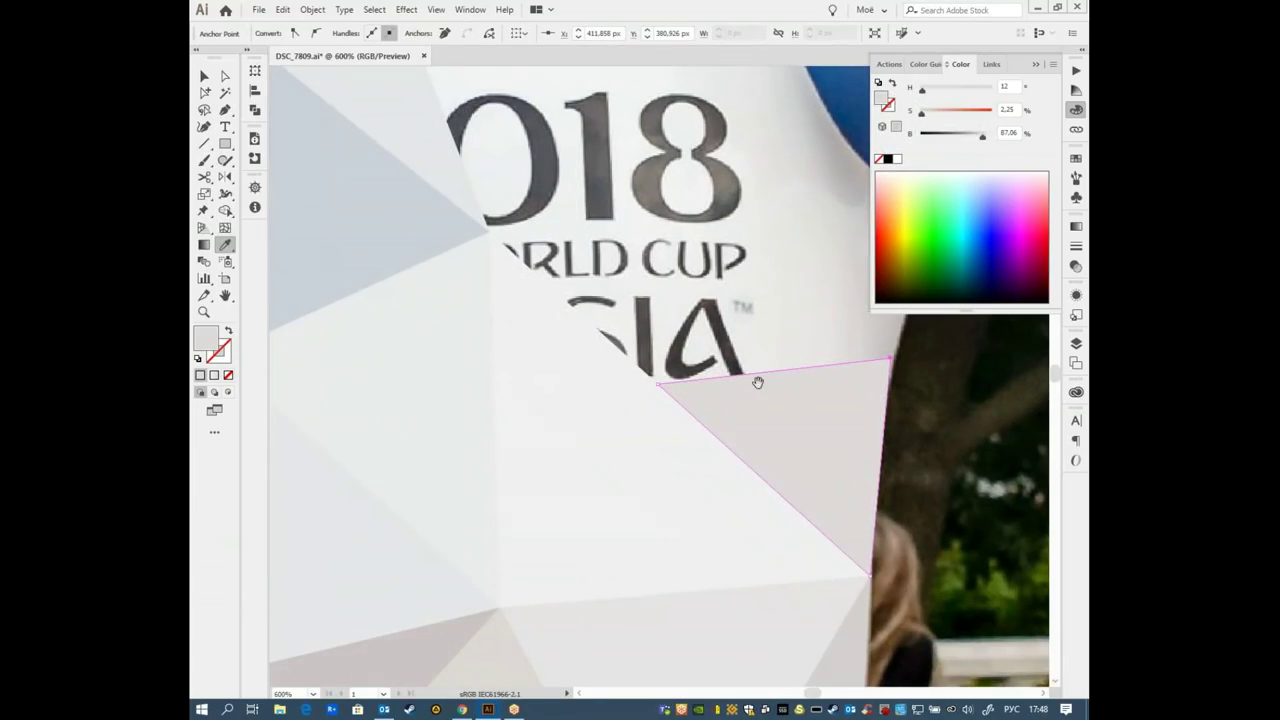
- Draw a facet on the body's right edge near the blue trim, filled with light grey
{"action": "scroll", "coordinate": [721, 433], "scroll_direction": "up", "scroll_amount": 3}
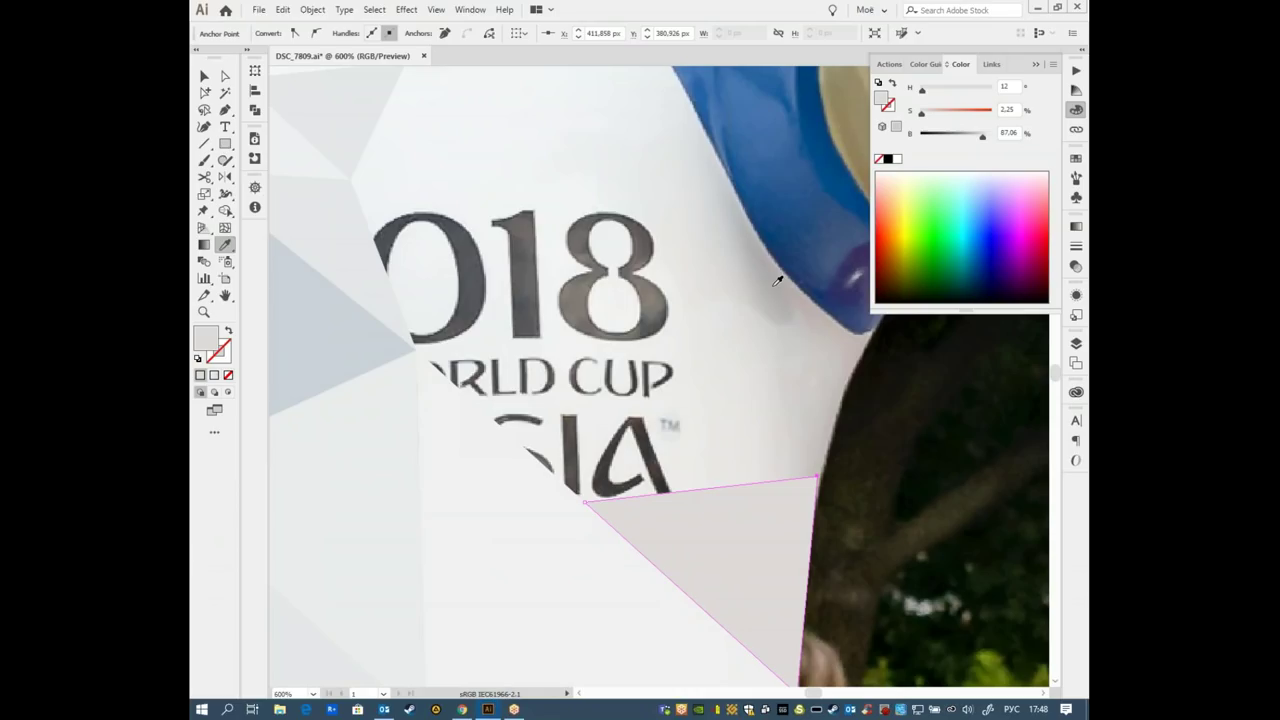
{"action": "key", "text": "p"}
{"action": "left_click", "coordinate": [876, 330]}
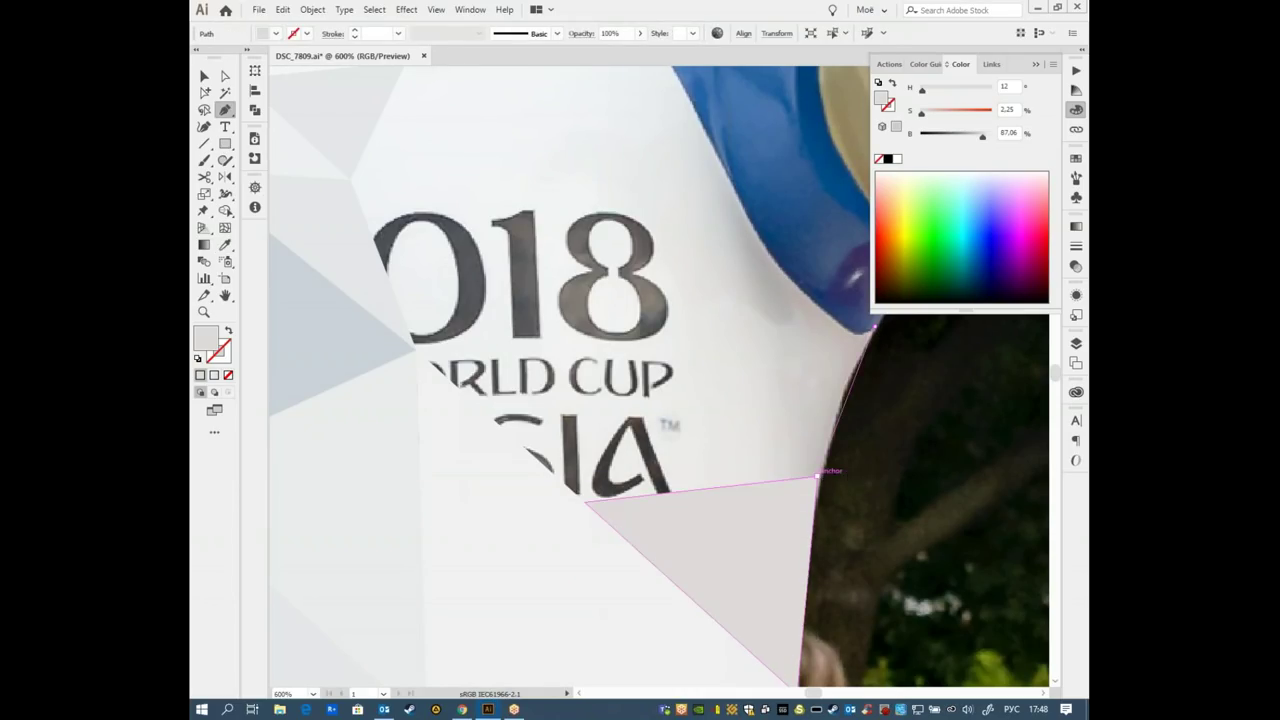
{"action": "left_click", "coordinate": [818, 475]}
{"action": "left_click", "coordinate": [718, 158]}
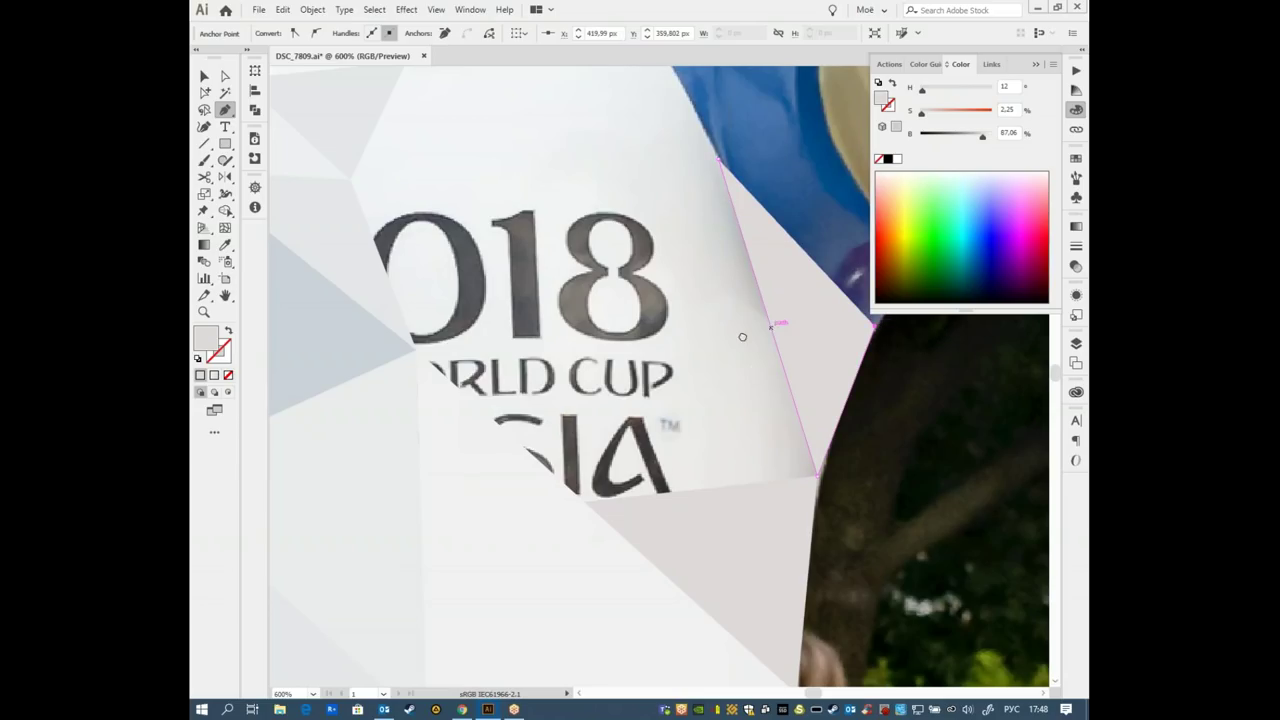
{"action": "left_click_drag", "start_coordinate": [817, 345], "coordinate": [780, 362]}
{"action": "key", "text": "i"}
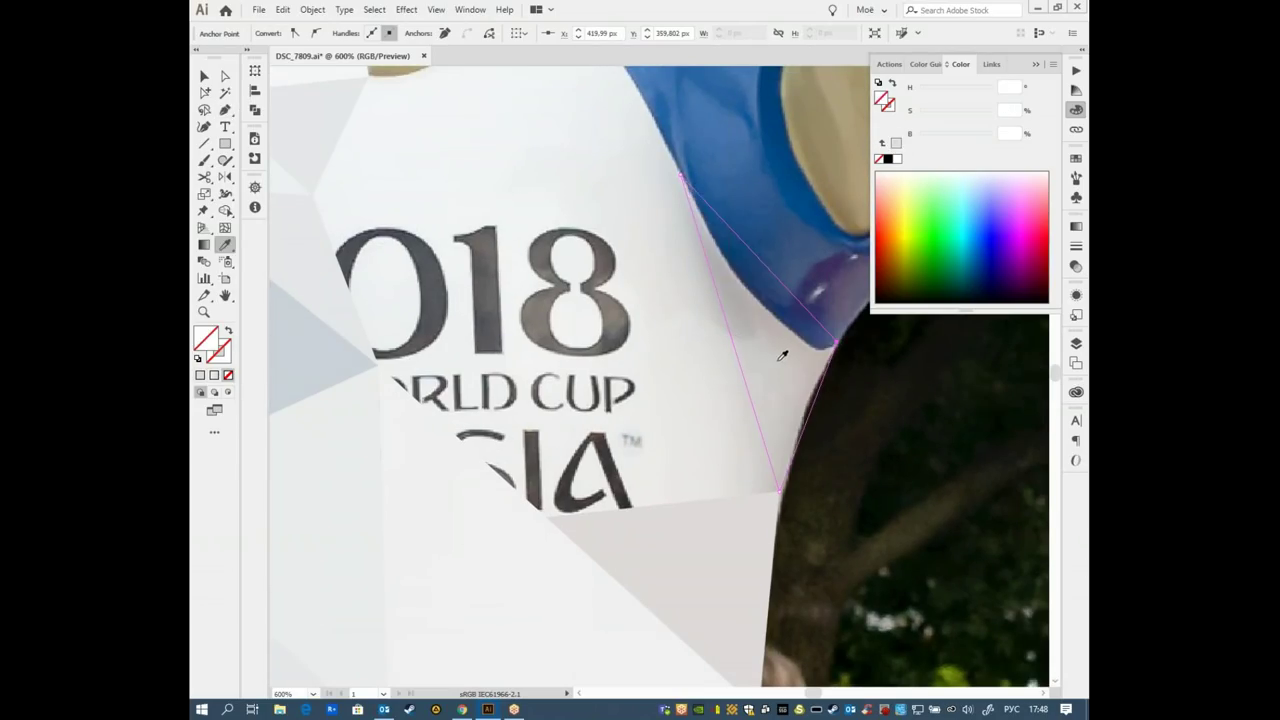
{"action": "left_click", "coordinate": [748, 392]}
{"action": "left_click_drag", "start_coordinate": [748, 392], "coordinate": [808, 347]}
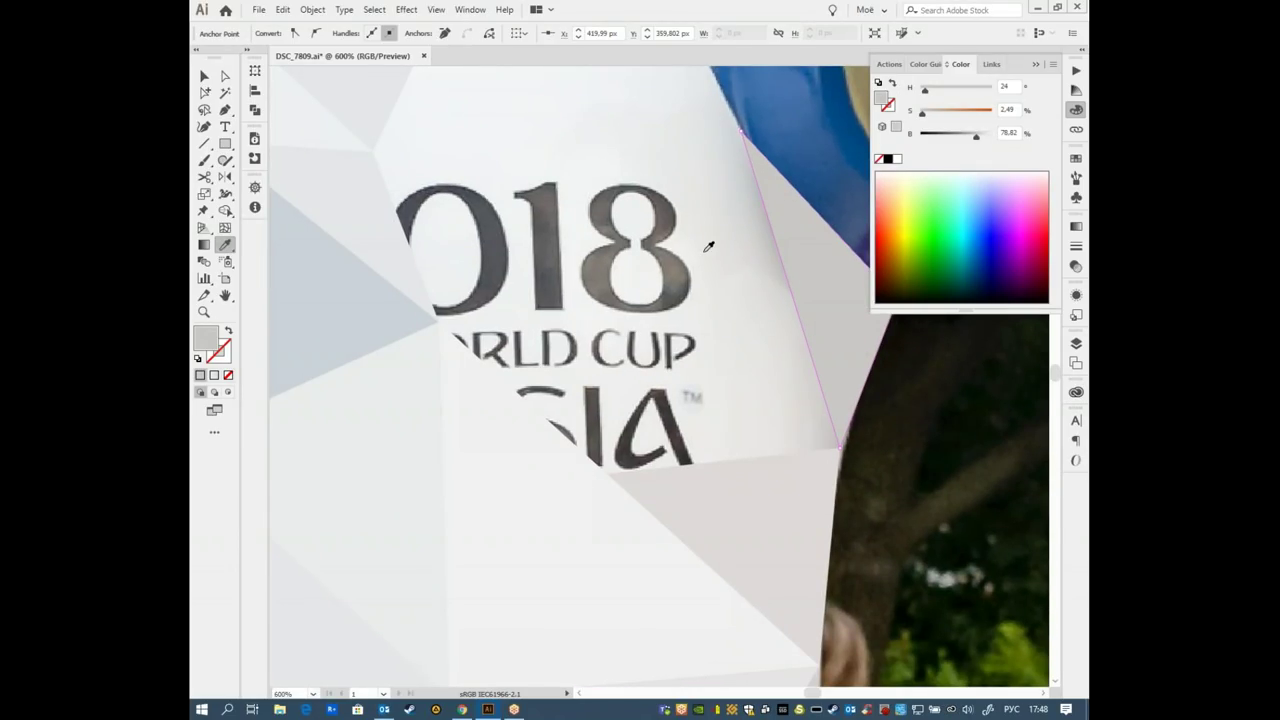
- Draw a triangle beside the 2018 numerals, filled with near-white H 40, S 1.3%, B 90.59%
{"action": "key", "text": "p"}
{"action": "left_click", "coordinate": [731, 141]}
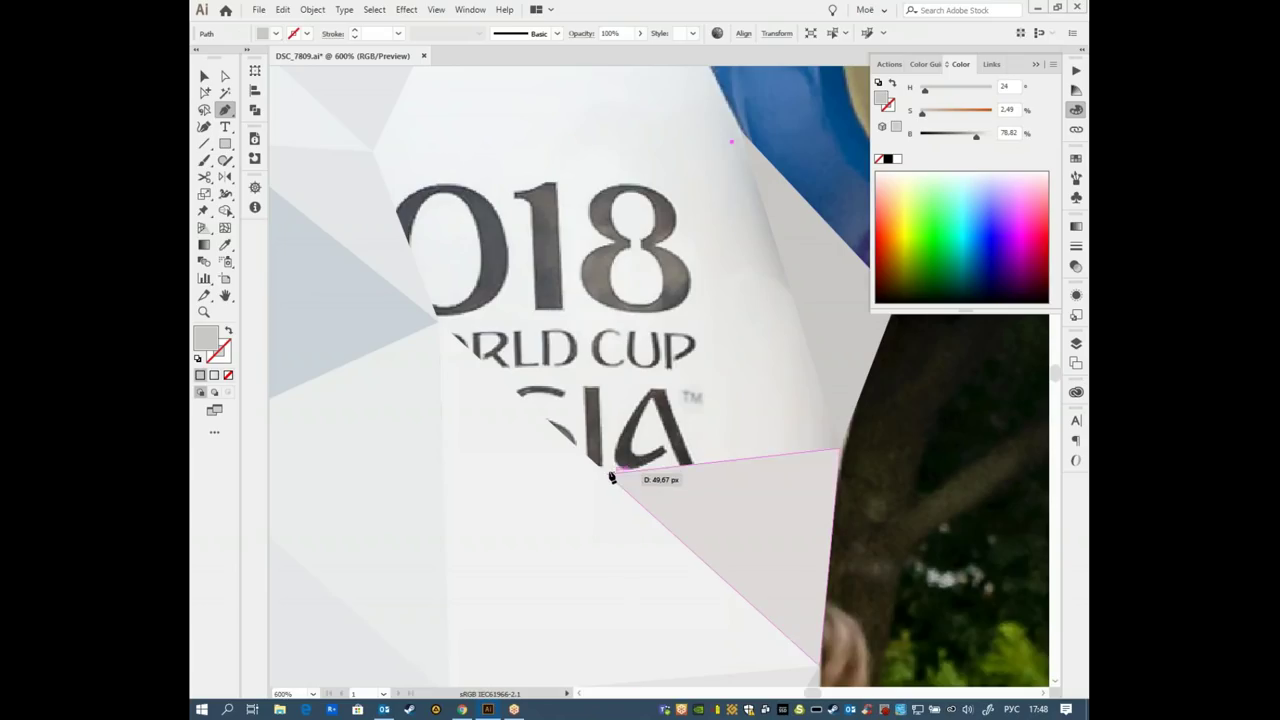
{"action": "left_click", "coordinate": [608, 473]}
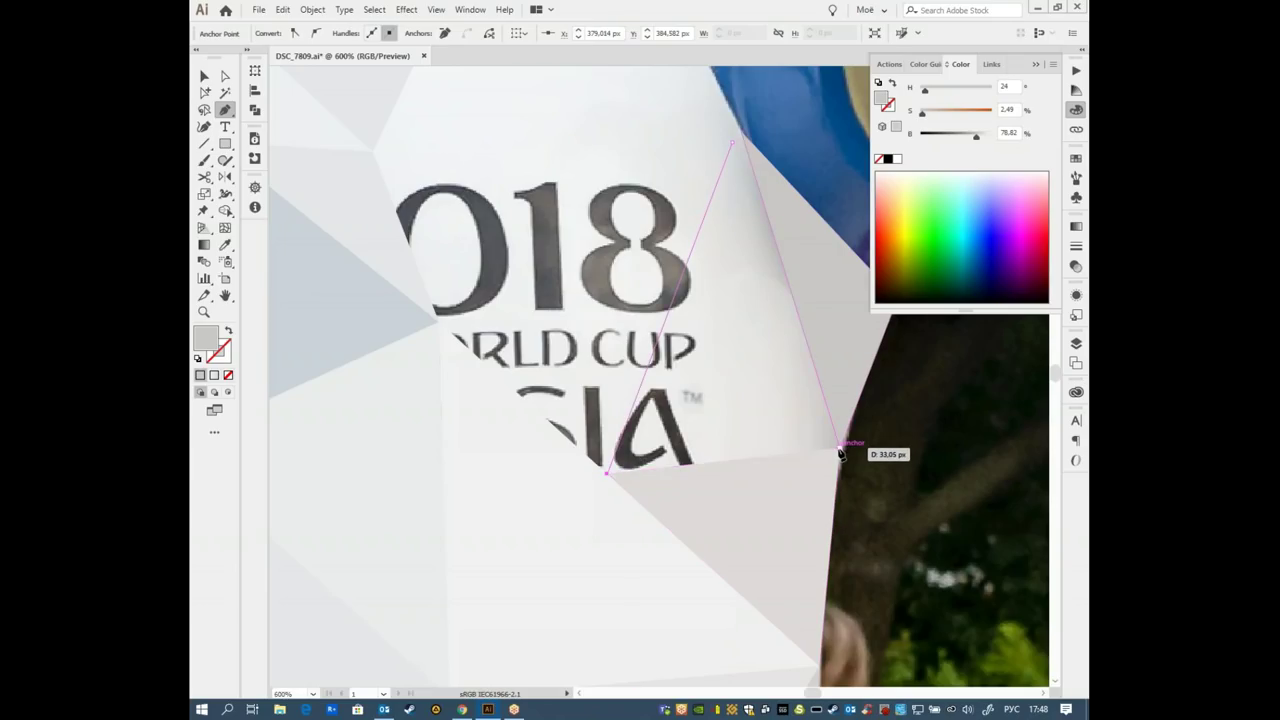
{"action": "left_click", "coordinate": [840, 450]}
{"action": "left_click", "coordinate": [731, 141]}
{"action": "left_click_drag", "start_coordinate": [741, 137], "coordinate": [740, 130]}
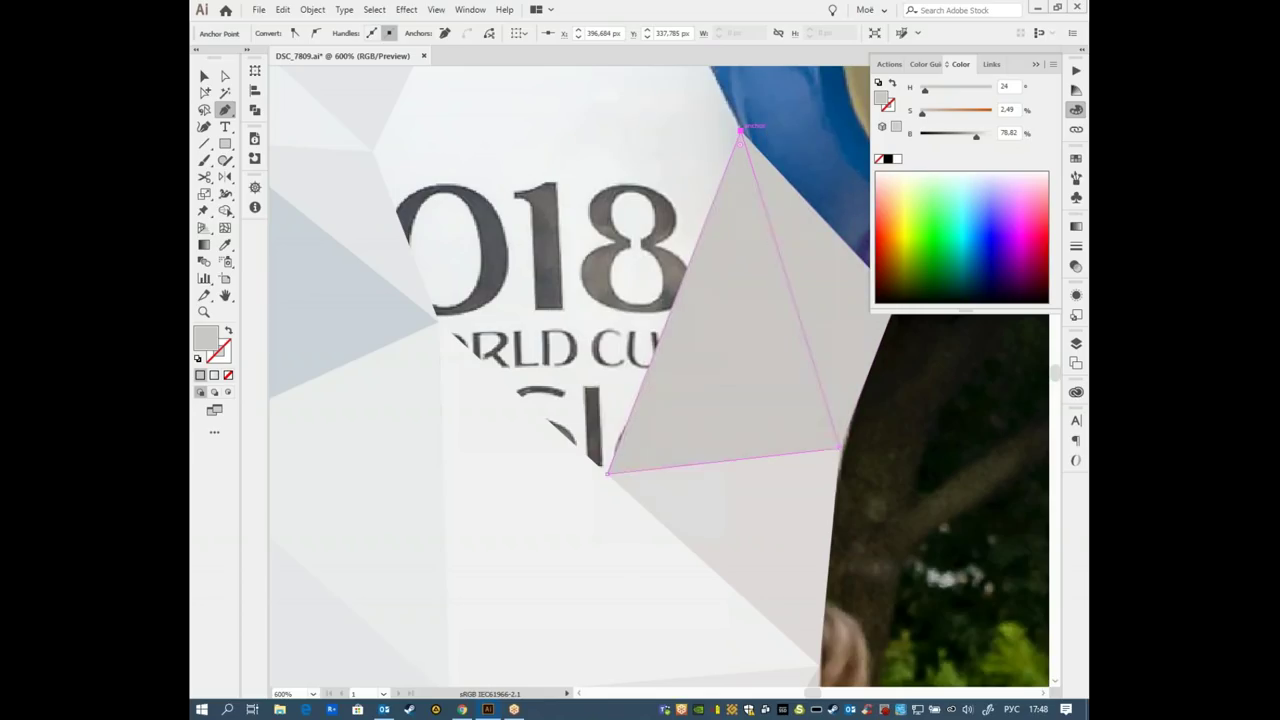
{"action": "key", "text": "i"}
{"action": "left_click", "coordinate": [722, 360]}
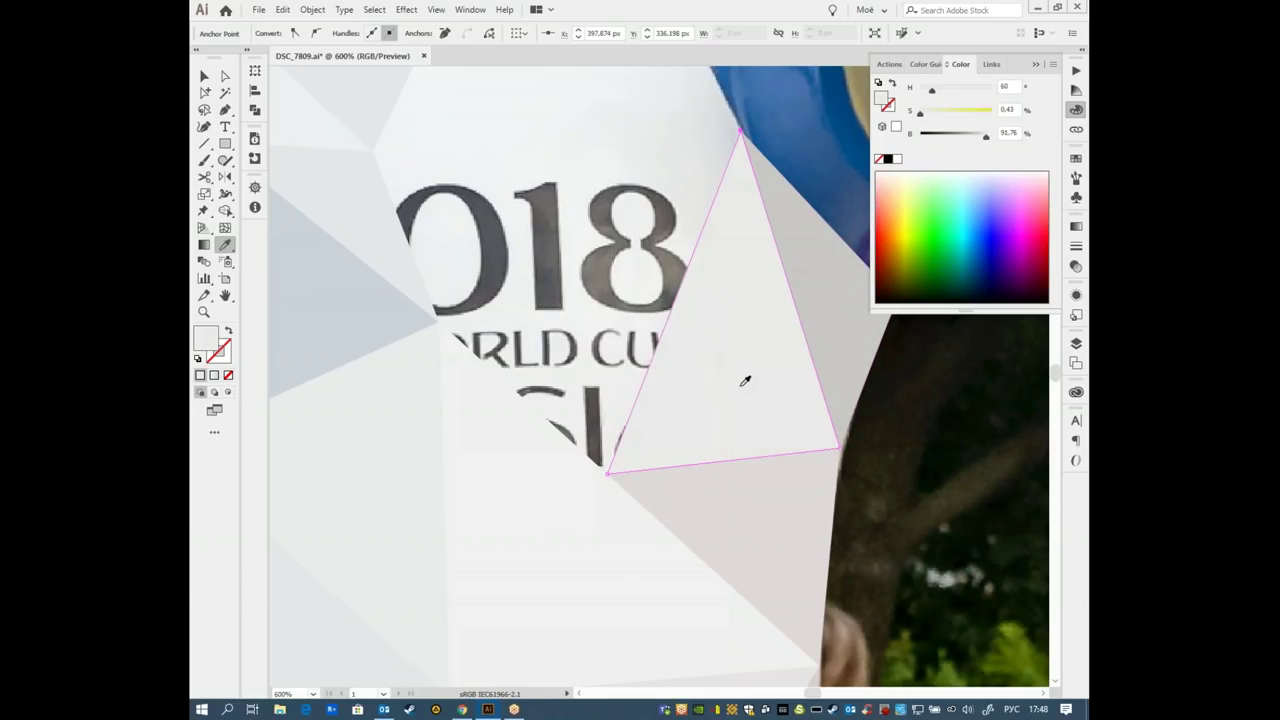
{"action": "left_click", "coordinate": [752, 382]}
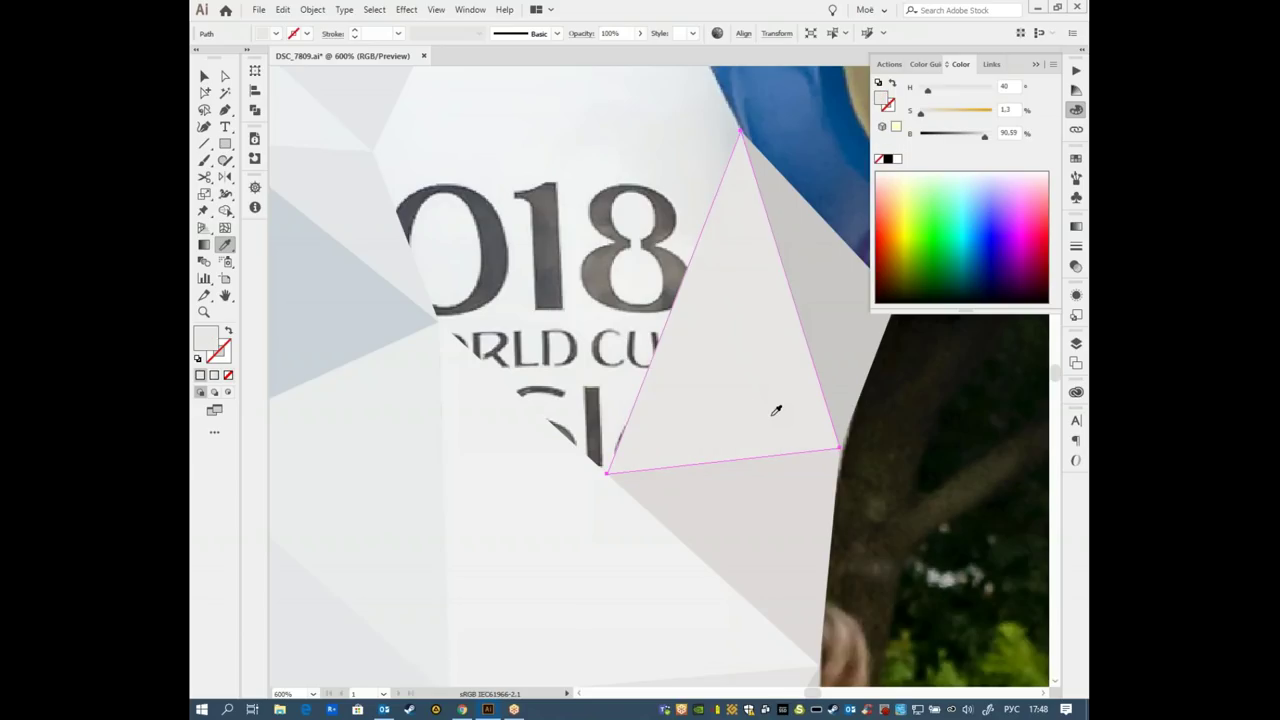
{"action": "scroll", "coordinate": [628, 250], "scroll_direction": "up", "scroll_amount": 3}
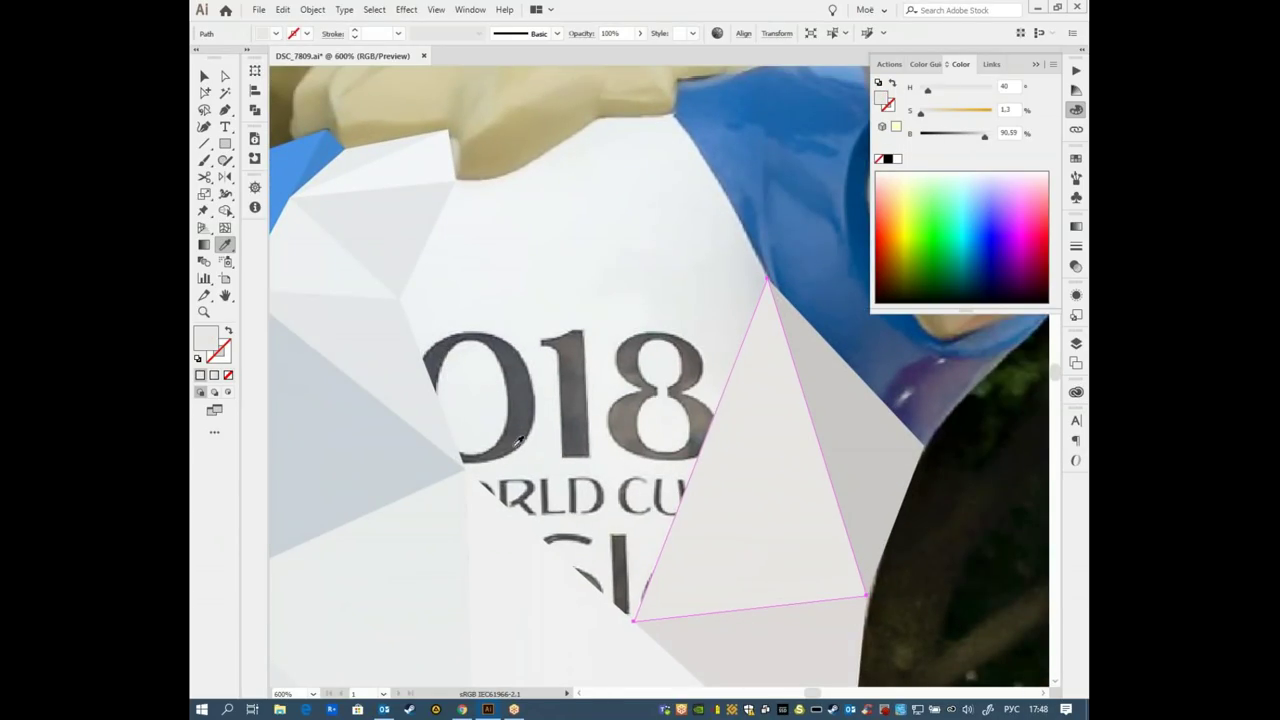
- Draw a triangle left of the 2018 numerals and fill it with the photo colour beneath
{"action": "key", "text": "p"}
{"action": "left_click", "coordinate": [475, 468]}
{"action": "left_click", "coordinate": [750, 285]}
{"action": "left_click", "coordinate": [633, 620]}
{"action": "left_click", "coordinate": [475, 468]}
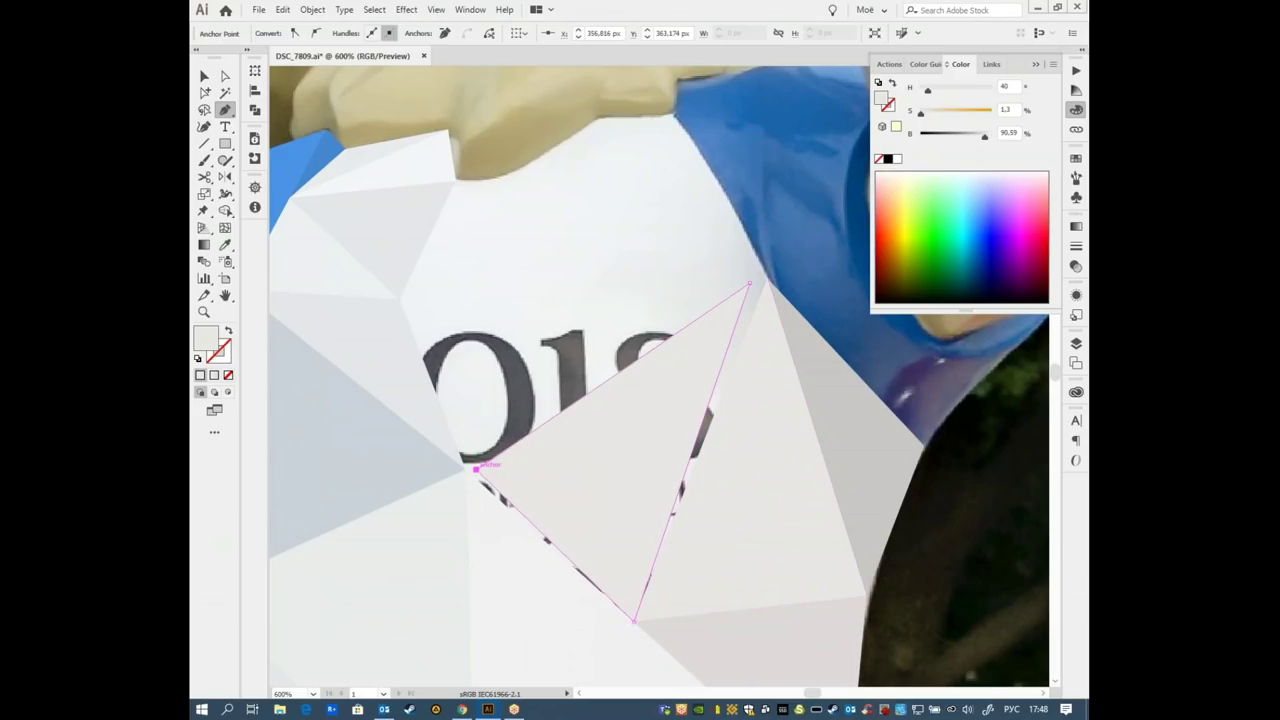
{"action": "left_click_drag", "start_coordinate": [475, 468], "coordinate": [465, 468]}
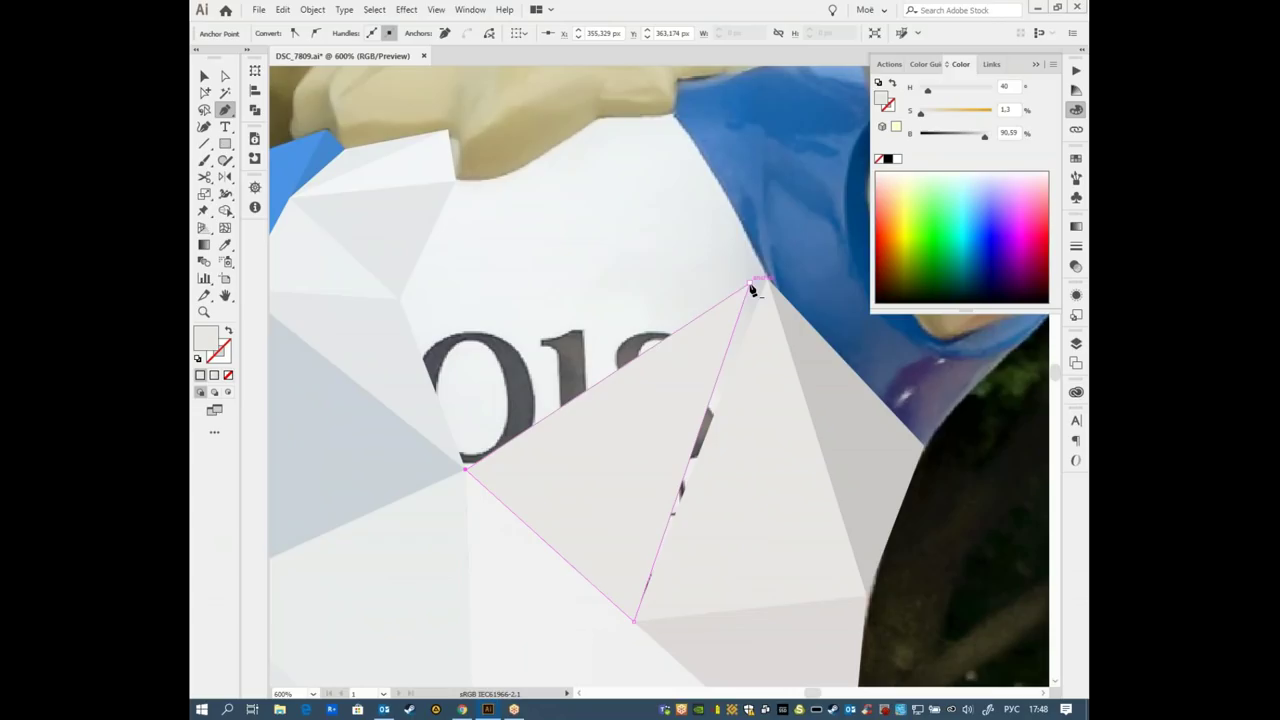
{"action": "left_click_drag", "start_coordinate": [750, 285], "coordinate": [766, 280]}
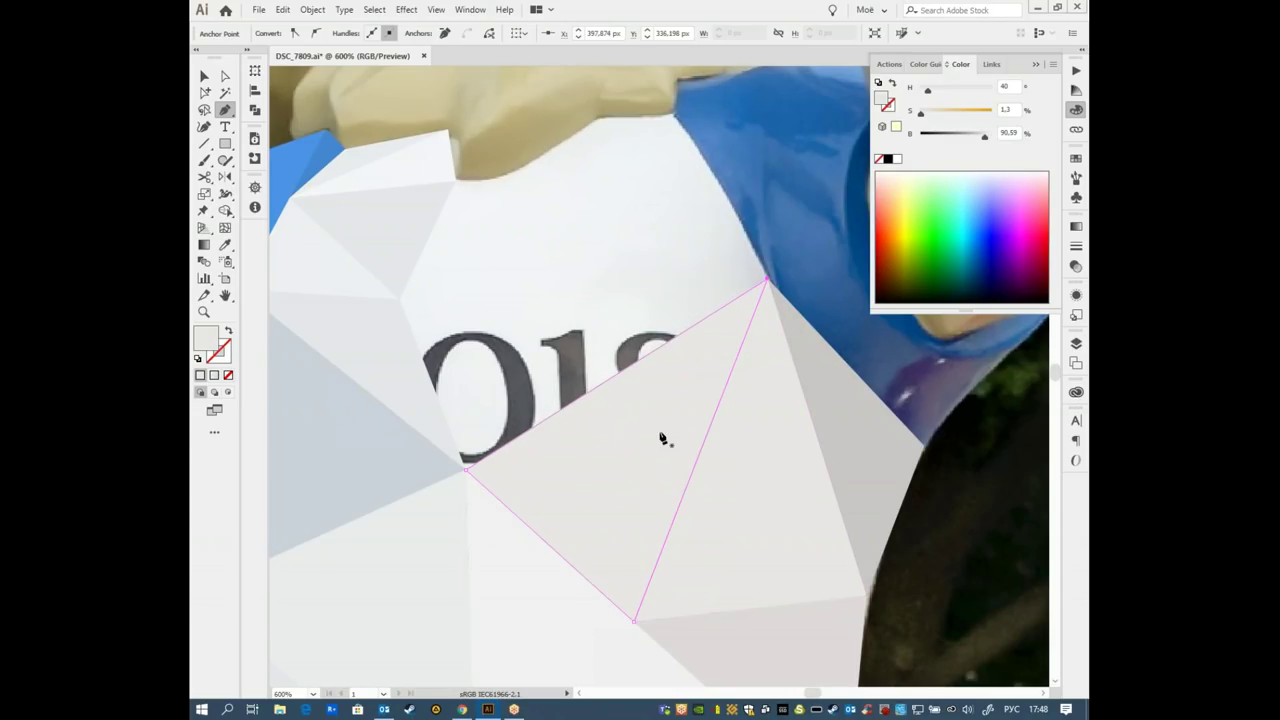
{"action": "key", "text": "i"}
{"action": "left_click", "coordinate": [727, 347]}
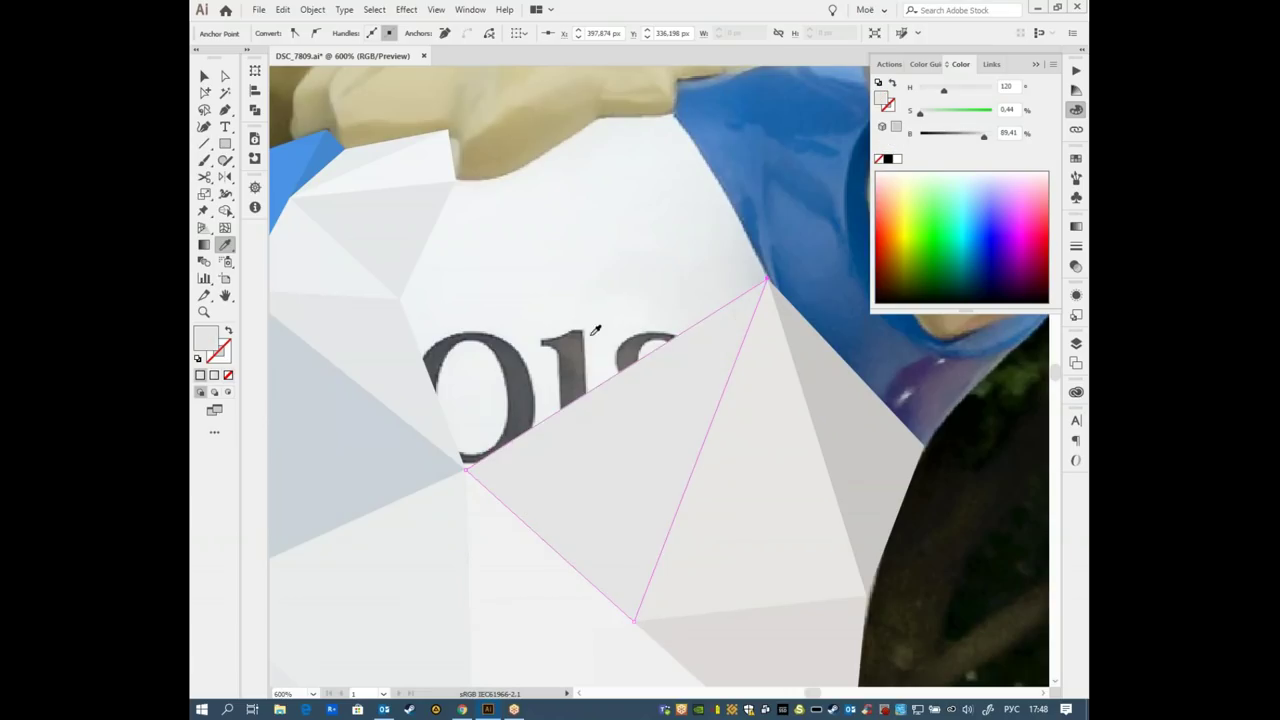
- Draw a second shirt triangle and fill it with the shirt's sampled near-white
{"action": "left_click_drag", "start_coordinate": [595, 330], "coordinate": [652, 359]}
{"action": "key", "text": "p"}
{"action": "left_click", "coordinate": [520, 401]}
{"action": "left_click", "coordinate": [870, 386]}
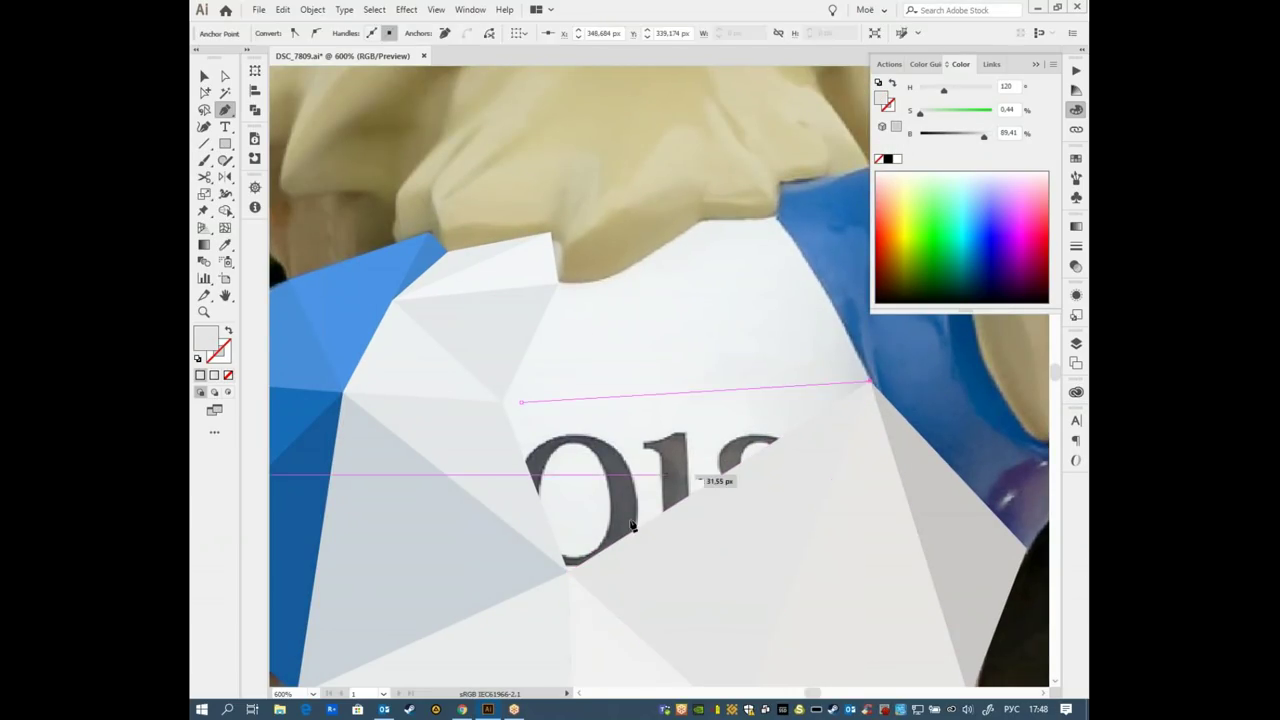
{"action": "key", "text": "ctrl+z"}
{"action": "left_click", "coordinate": [568, 570]}
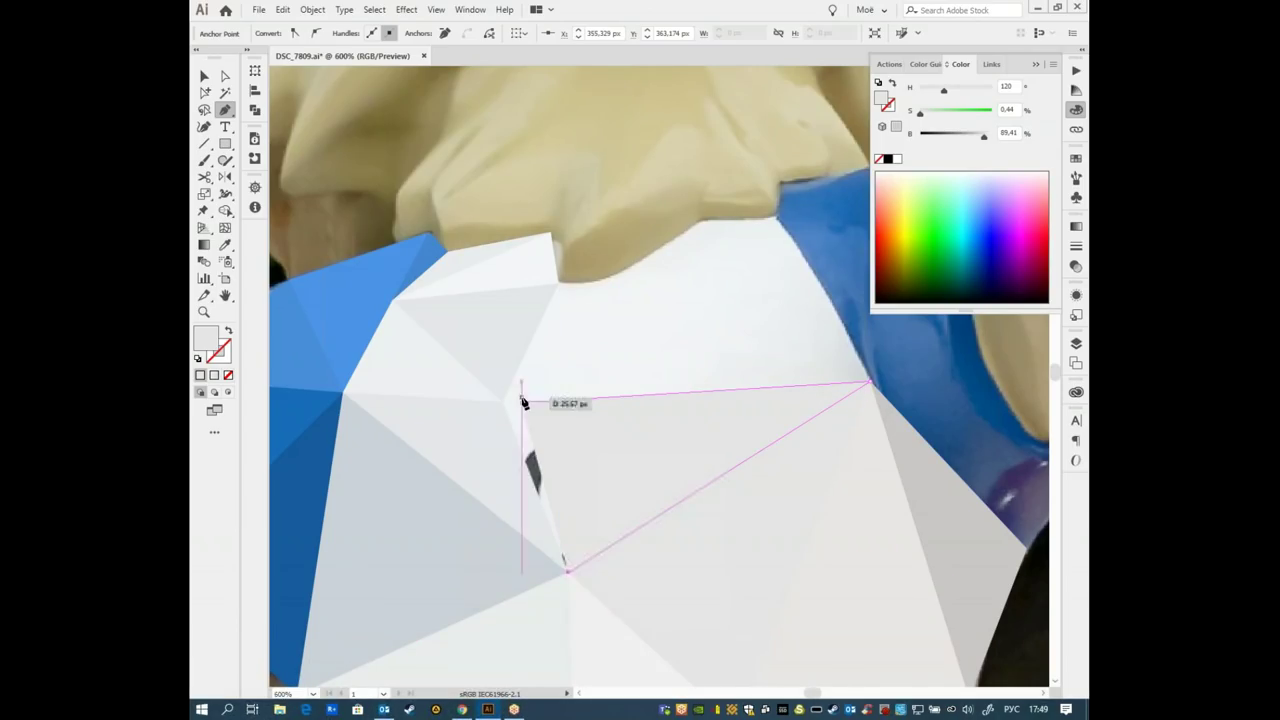
{"action": "left_click_drag", "start_coordinate": [516, 403], "coordinate": [503, 402]}
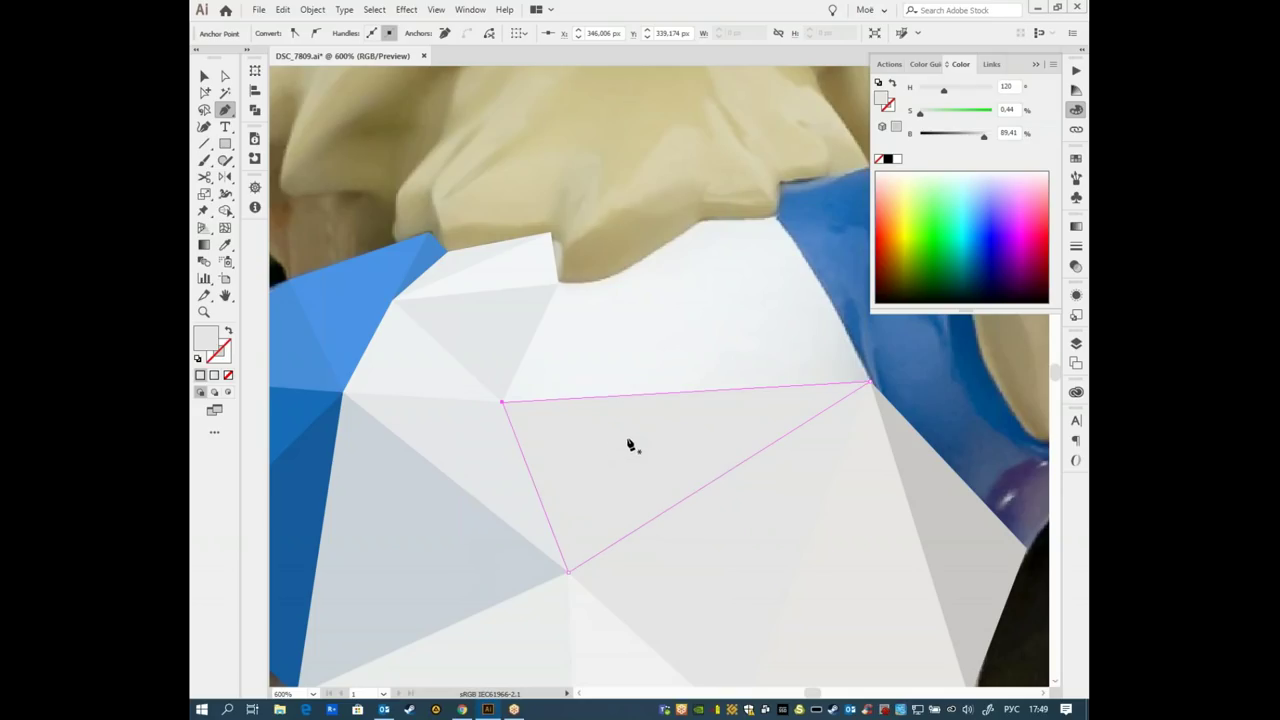
{"action": "key", "text": "slash"}
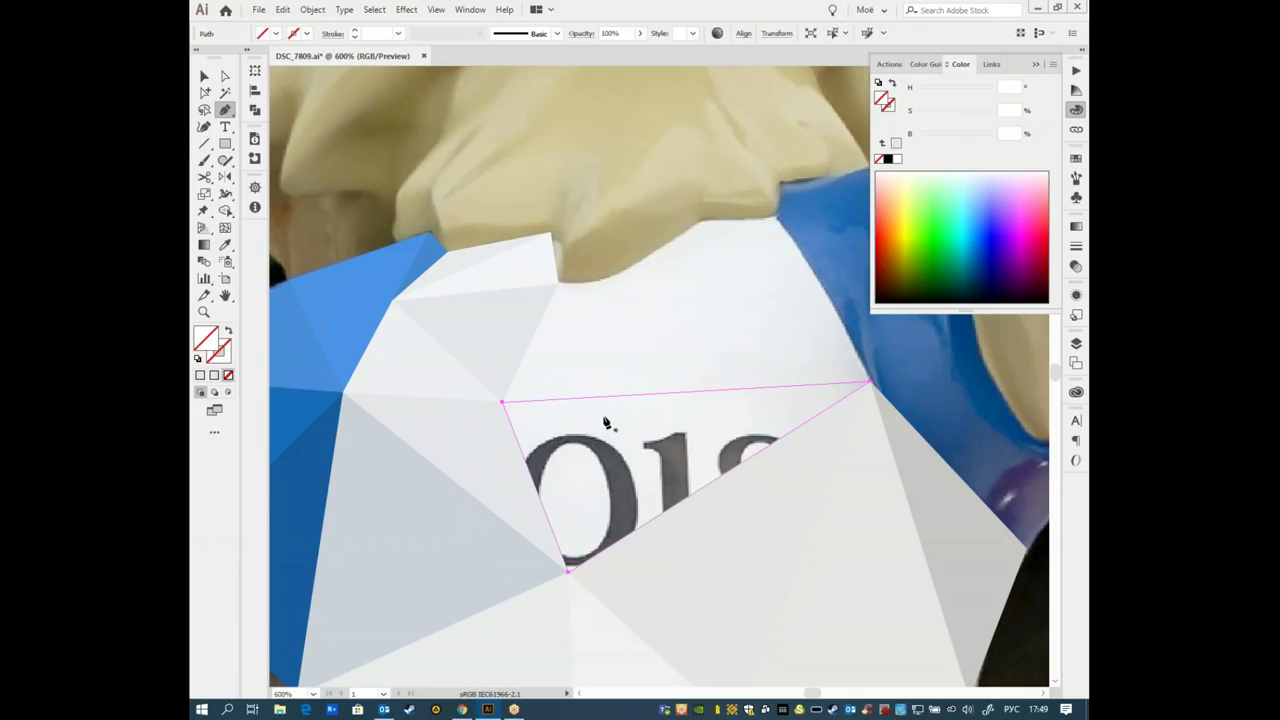
{"action": "key", "text": "i"}
{"action": "left_click", "coordinate": [600, 357]}
- Add a facet where the shirt meets the sleeve, filled with the shirt colour
{"action": "left_click_drag", "start_coordinate": [600, 357], "coordinate": [571, 443]}
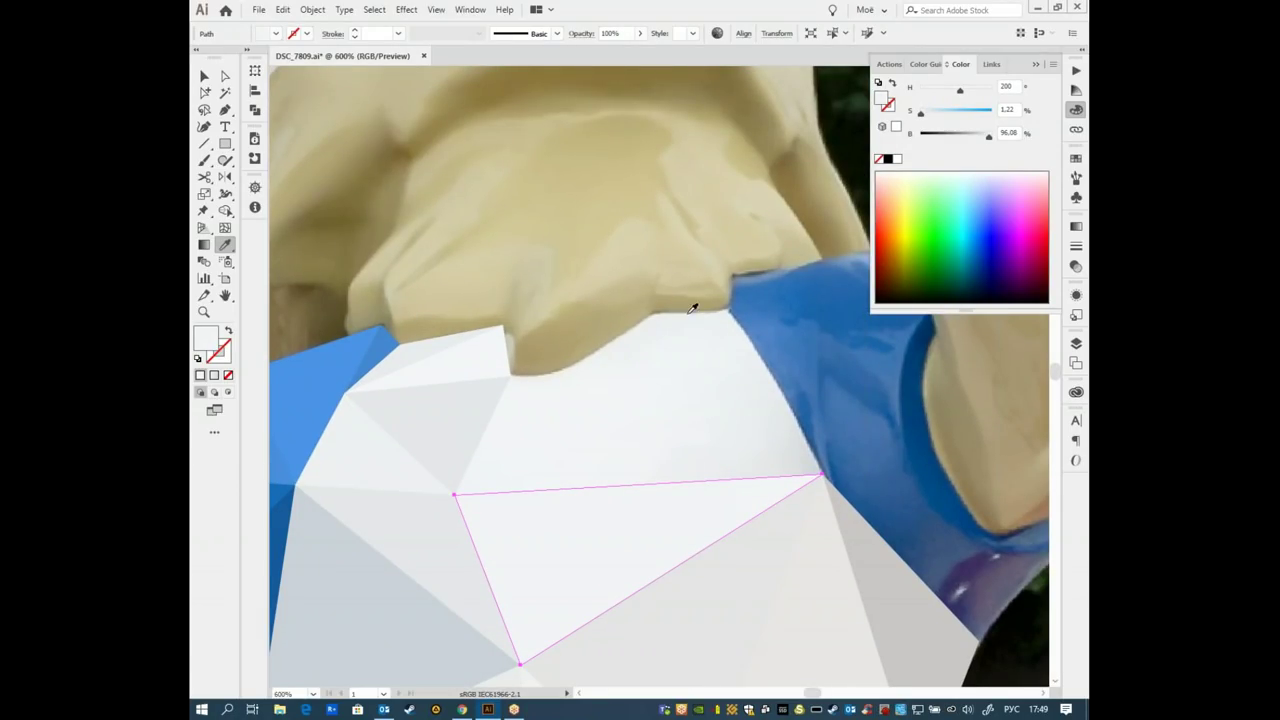
{"action": "key", "text": "p"}
{"action": "left_click", "coordinate": [520, 362]}
{"action": "left_click", "coordinate": [728, 310]}
{"action": "left_click", "coordinate": [820, 475]}
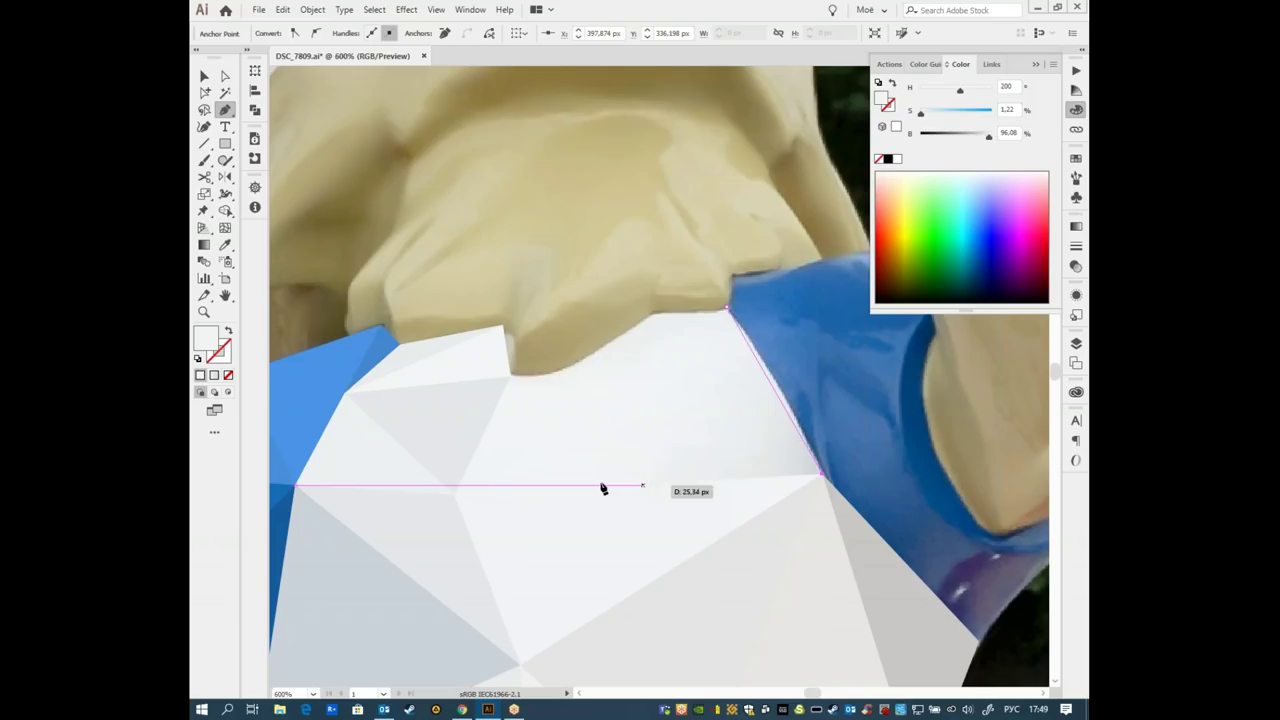
{"action": "left_click", "coordinate": [600, 485]}
{"action": "left_click", "coordinate": [727, 310]}
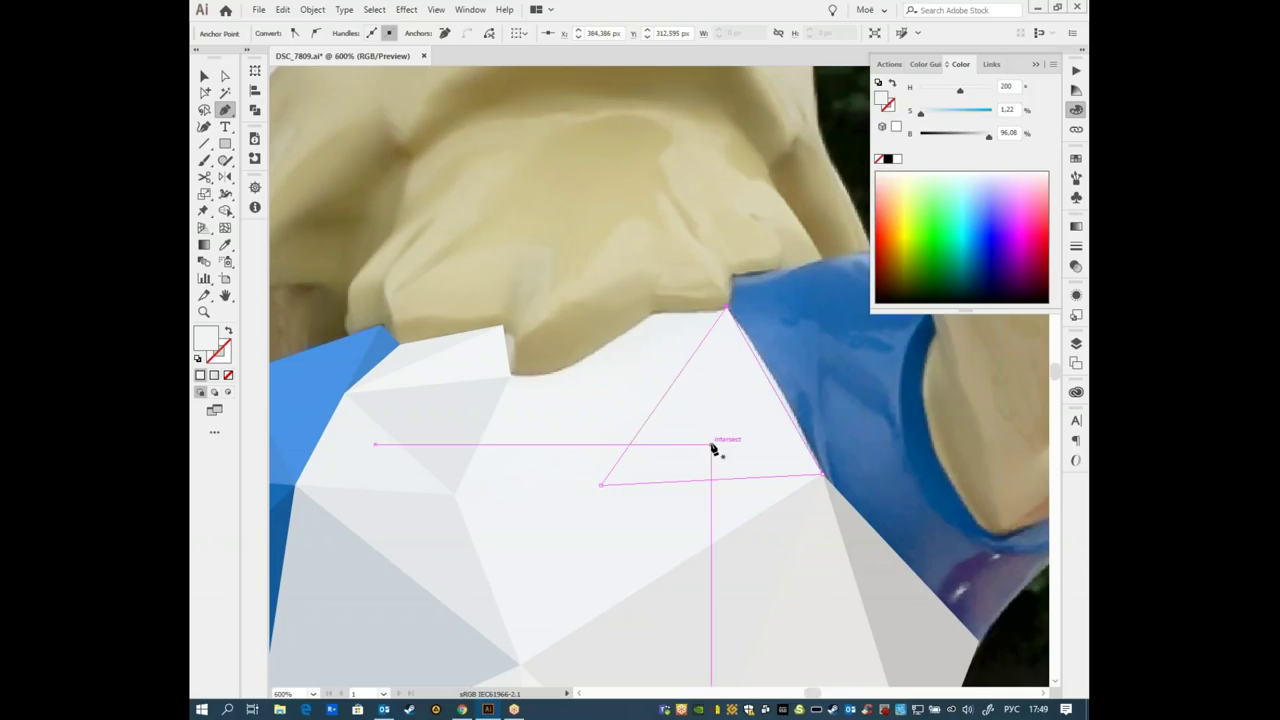
{"action": "key", "text": "i"}
{"action": "left_click", "coordinate": [717, 401]}
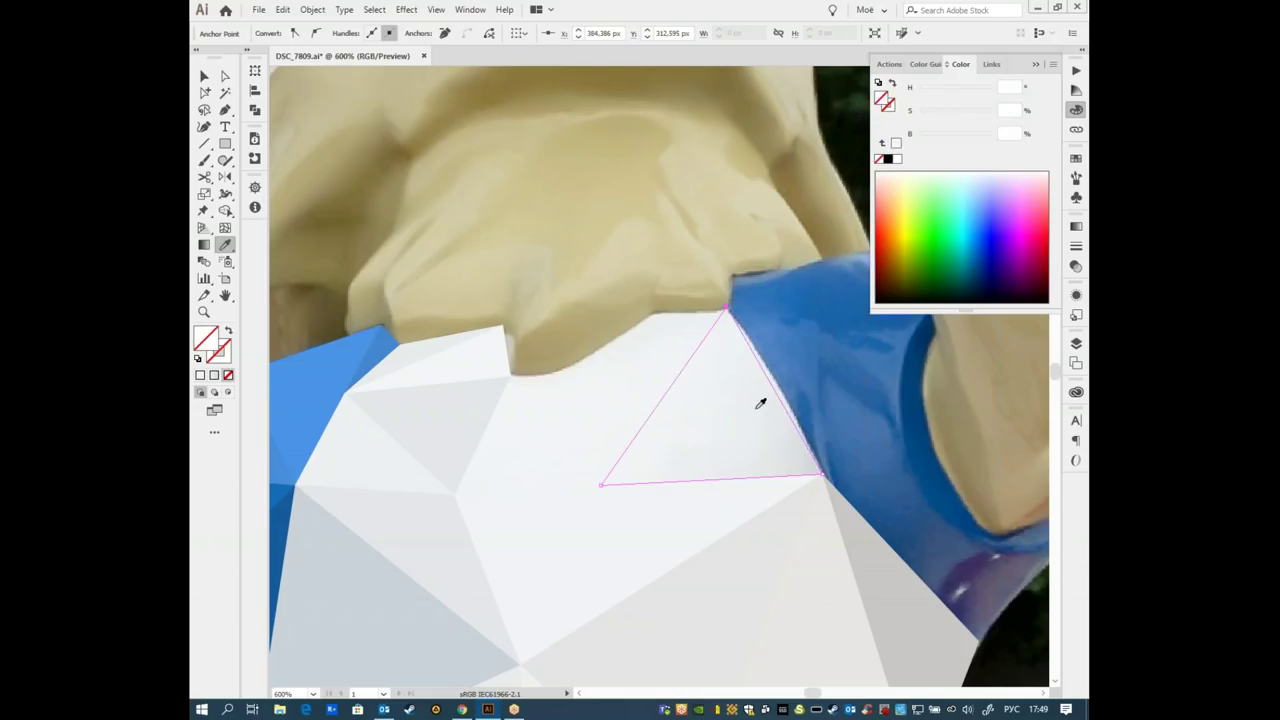
- Draw a near-white triangle just below the tan fur, pulling its top corner up to the fur
{"action": "scroll", "coordinate": [777, 449], "scroll_direction": "left", "scroll_amount": 3}
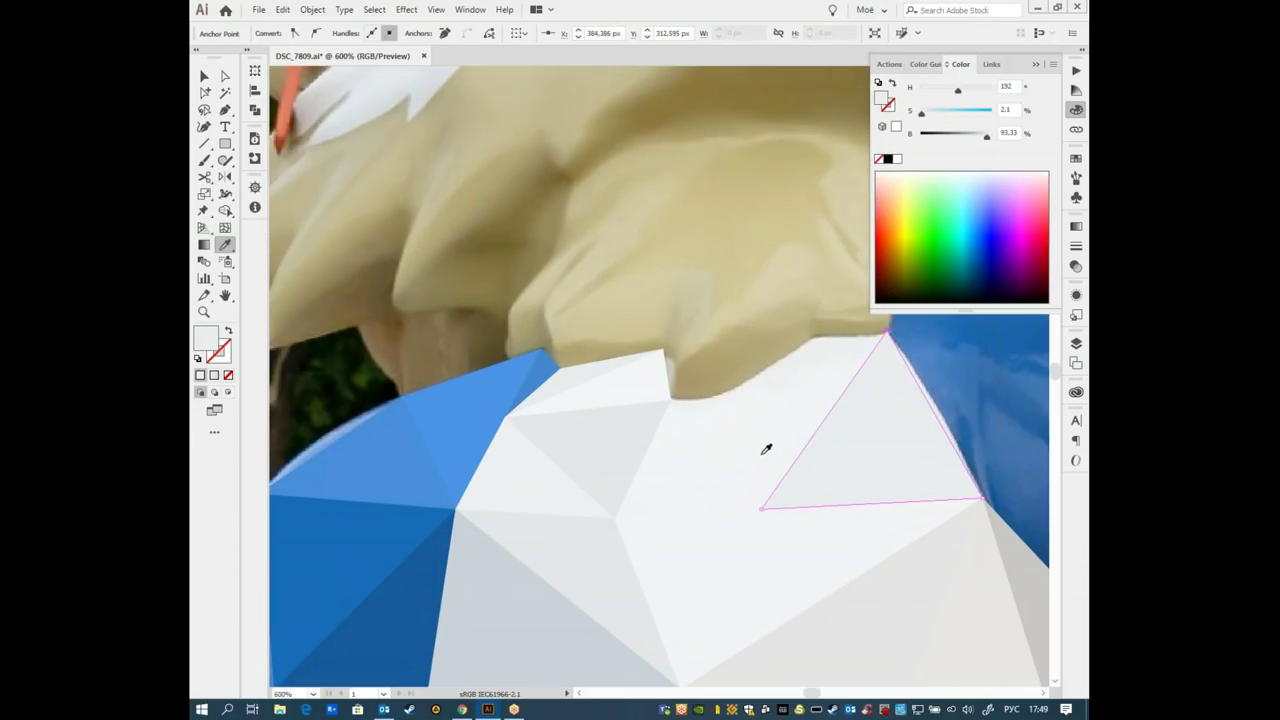
{"action": "key", "text": "p"}
{"action": "left_click", "coordinate": [677, 412]}
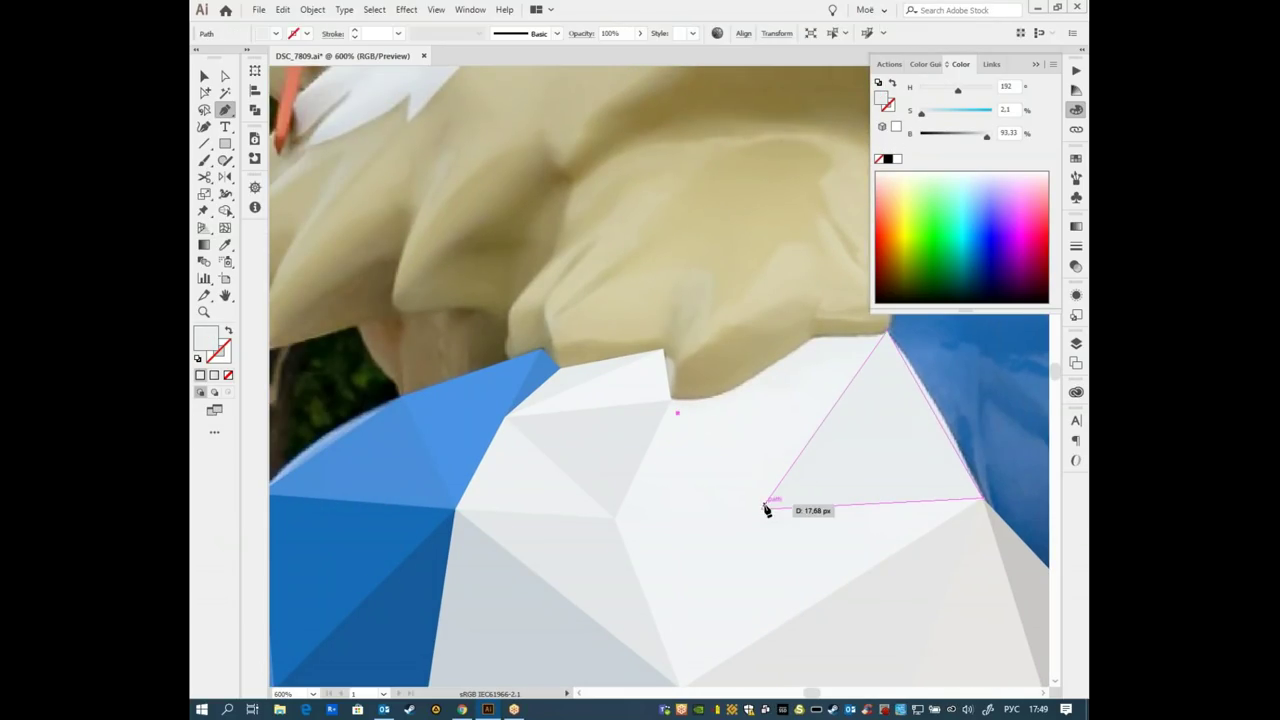
{"action": "left_click", "coordinate": [760, 508]}
{"action": "left_click", "coordinate": [614, 518]}
{"action": "left_click", "coordinate": [678, 413]}
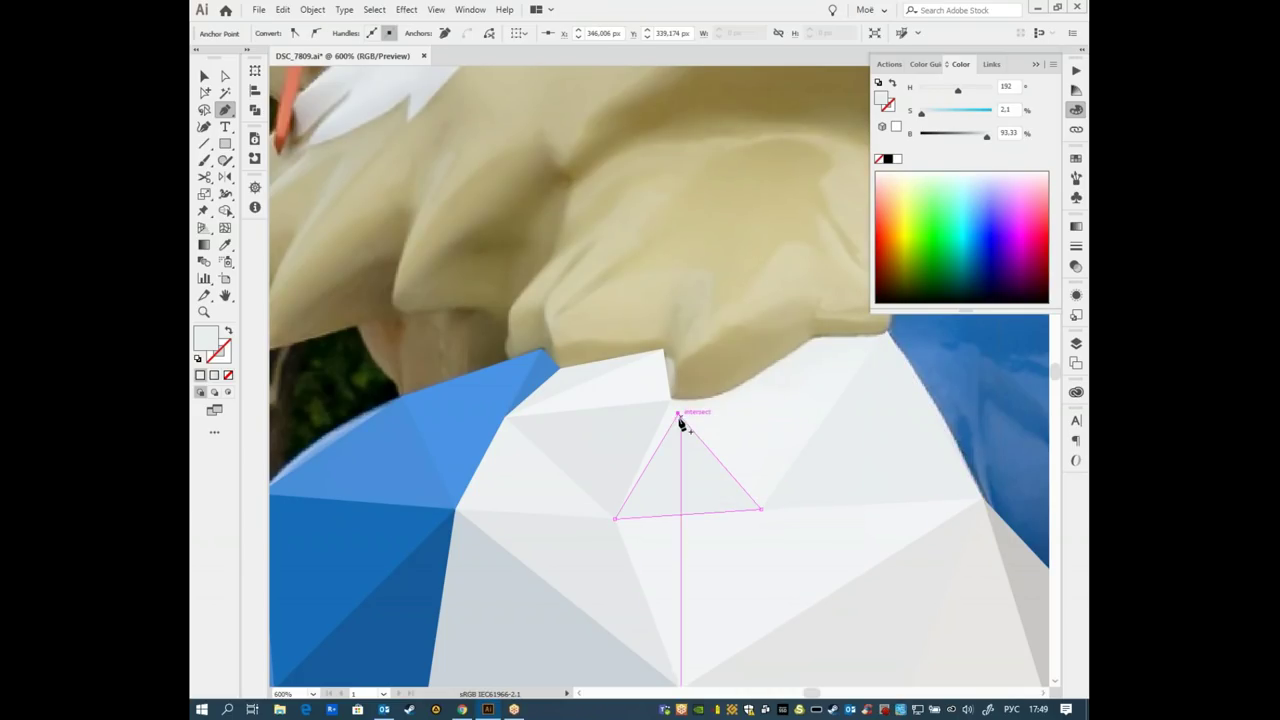
{"action": "left_click", "coordinate": [678, 413]}
{"action": "key", "text": "a"}
{"action": "left_click_drag", "start_coordinate": [678, 413], "coordinate": [672, 401]}
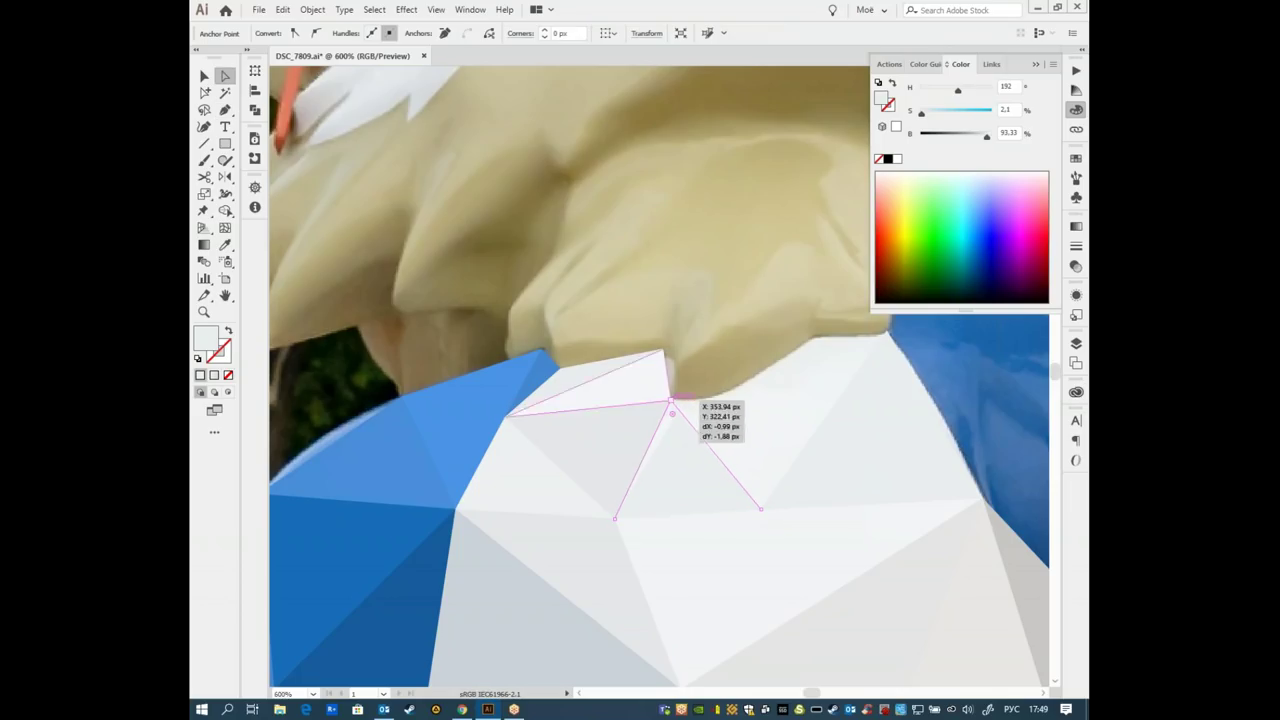
{"action": "key", "text": "slash"}
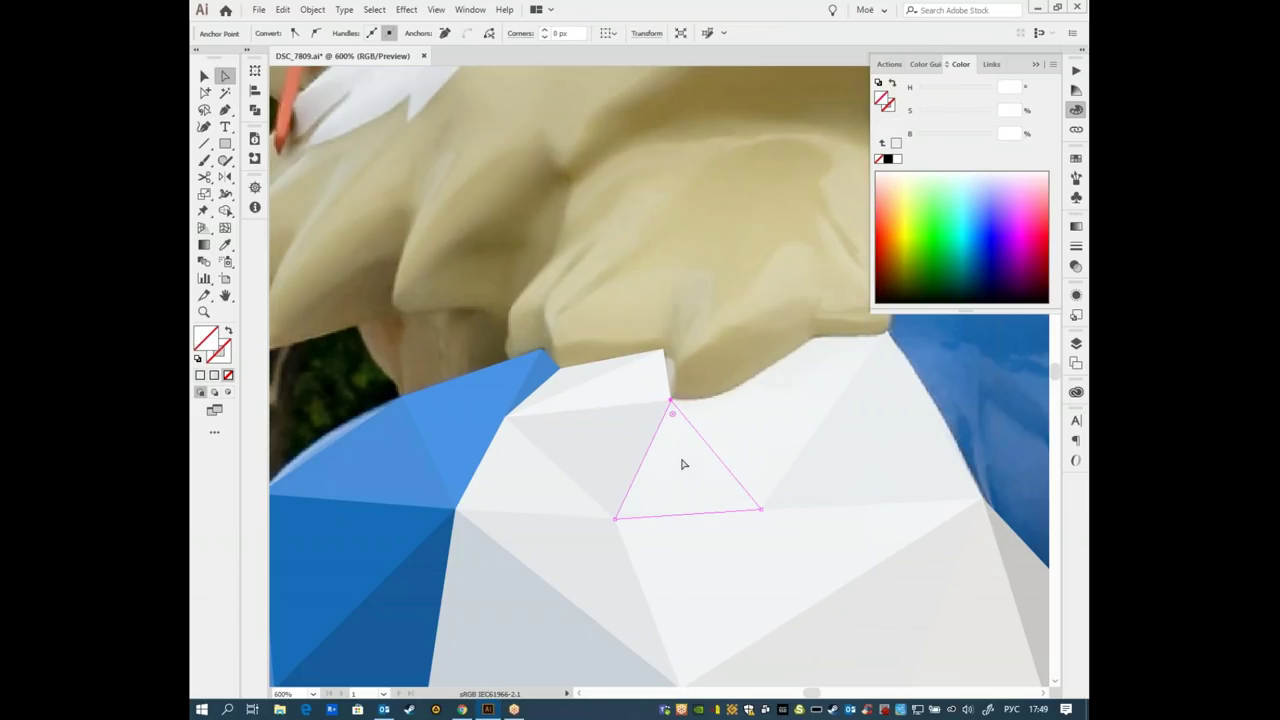
{"action": "key", "text": "i"}
{"action": "left_click", "coordinate": [684, 479]}
- Outline another facet from the fur's edge to the sleeve, nudging its start corner left
{"action": "left_click_drag", "start_coordinate": [764, 411], "coordinate": [638, 449]}
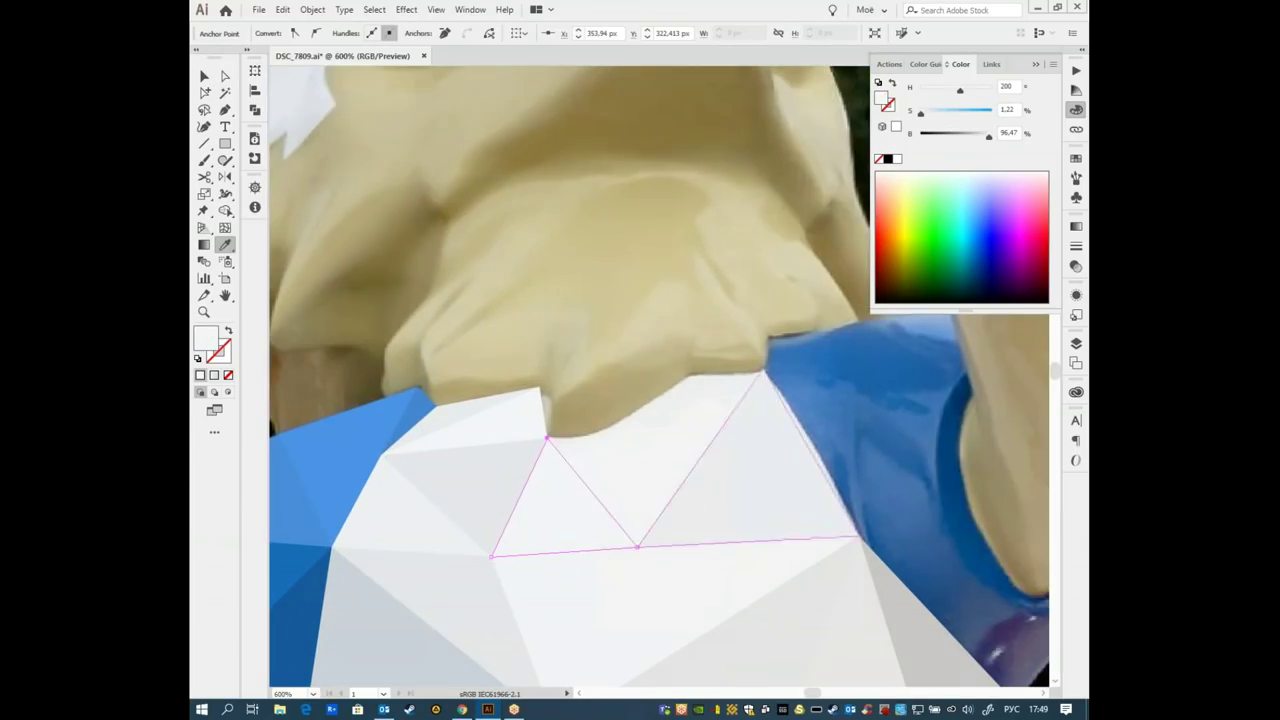
{"action": "key", "text": "p"}
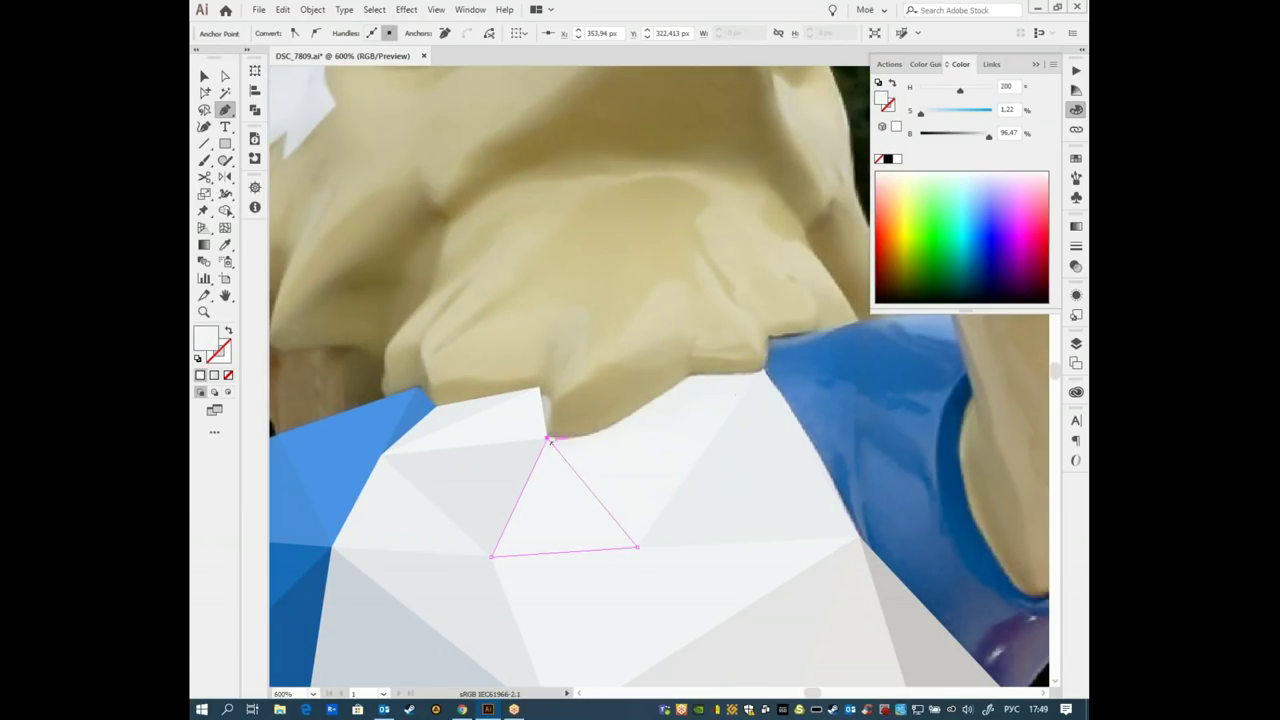
{"action": "left_click", "coordinate": [563, 437]}
{"action": "left_click", "coordinate": [763, 371]}
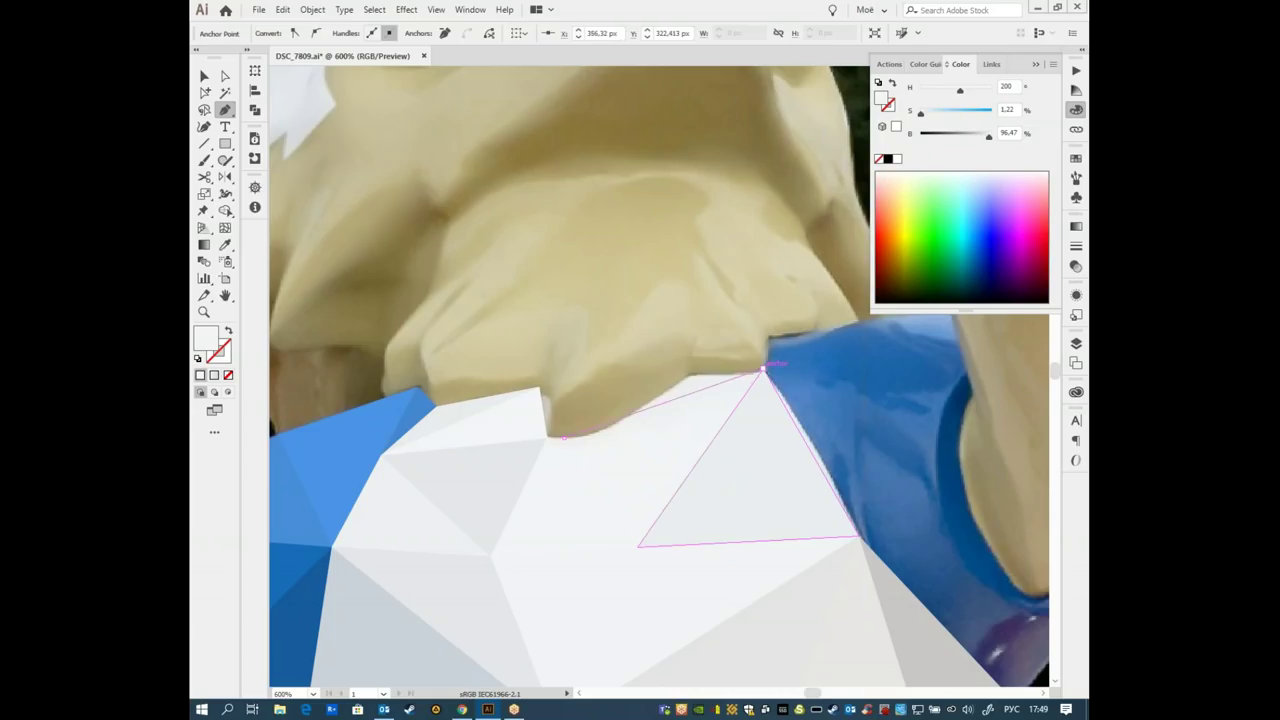
{"action": "left_click", "coordinate": [637, 546]}
{"action": "left_click", "coordinate": [563, 438]}
{"action": "left_click_drag", "start_coordinate": [563, 438], "coordinate": [546, 437]}
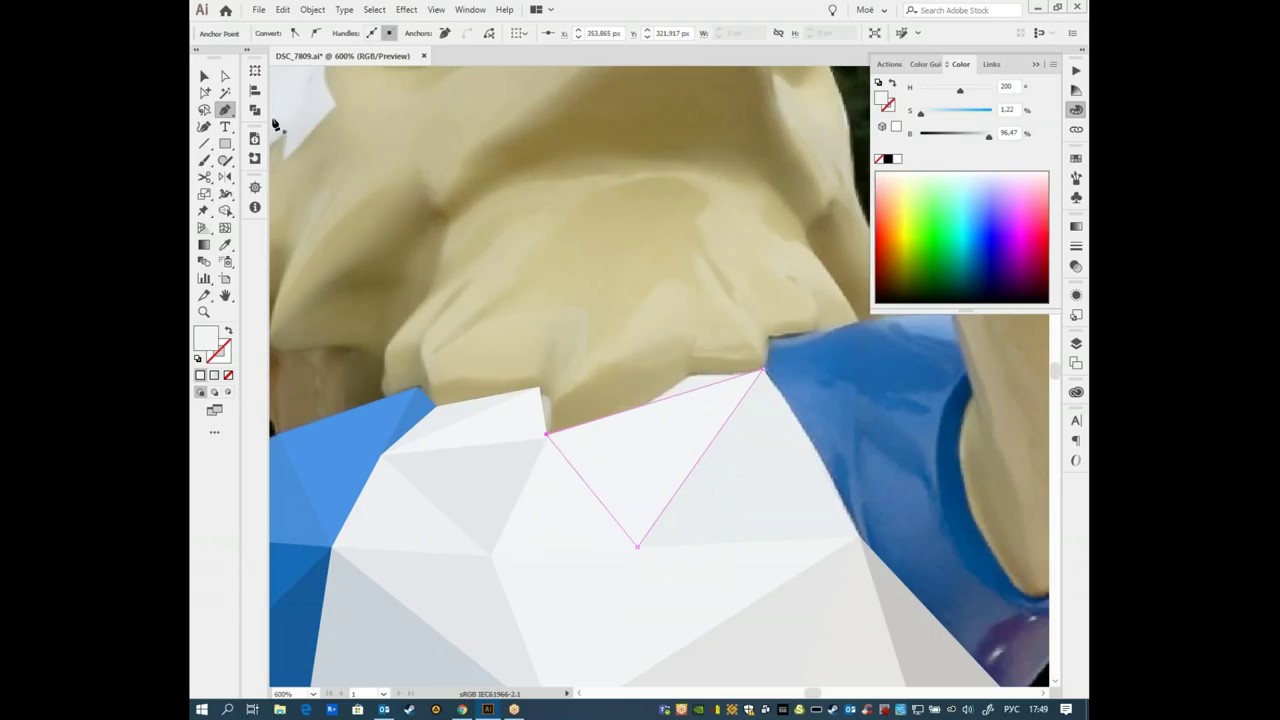
- Deselect the finished facet and switch the artwork to Outline view
{"action": "left_click", "coordinate": [204, 76]}
{"action": "left_click", "coordinate": [627, 297]}
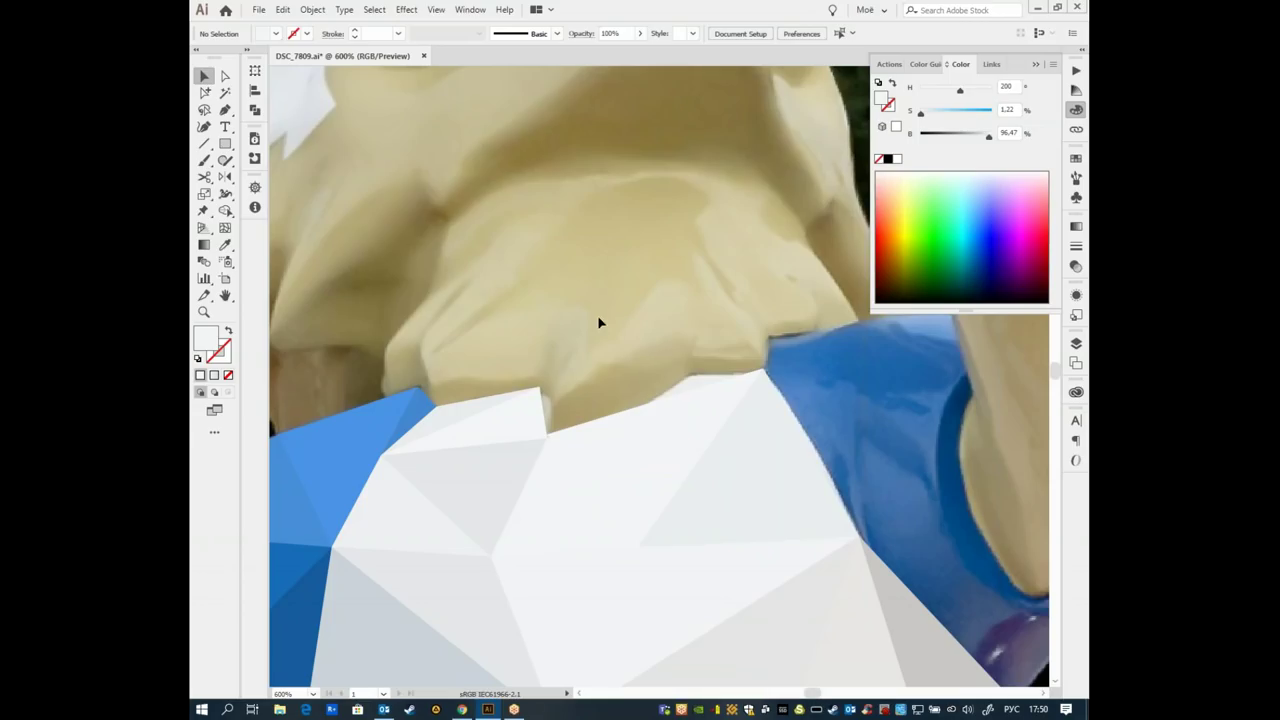
{"action": "key", "text": "ctrl+y"}
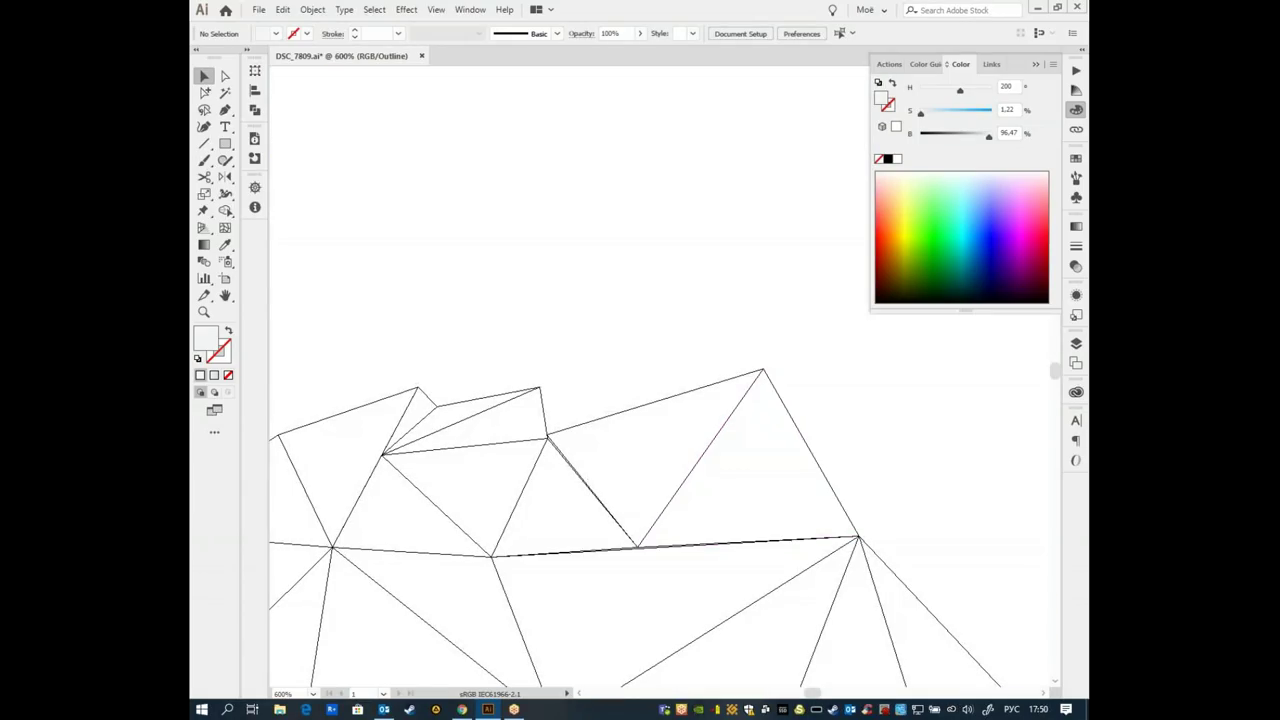
- Magnify the outline view on the facet junction where two corner points nearly overlap
{"action": "left_click_drag", "start_coordinate": [585, 662], "coordinate": [631, 423]}
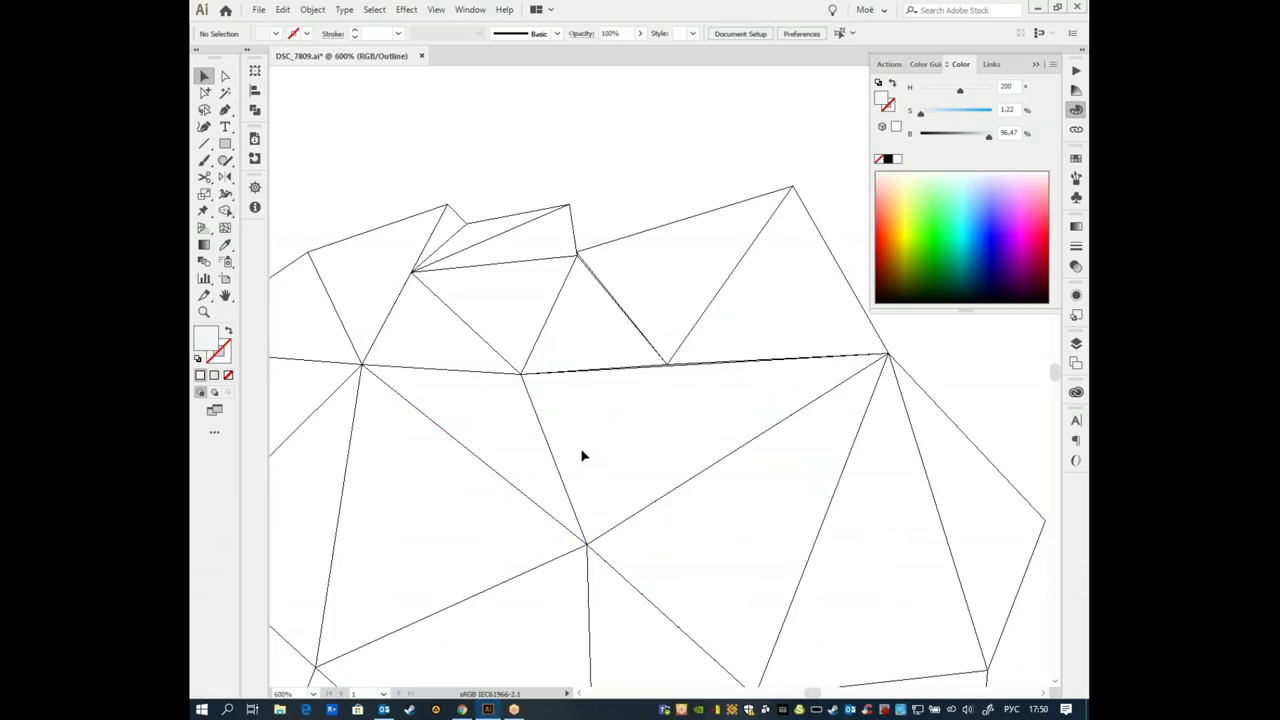
{"action": "left_click_drag", "start_coordinate": [637, 457], "coordinate": [663, 357]}
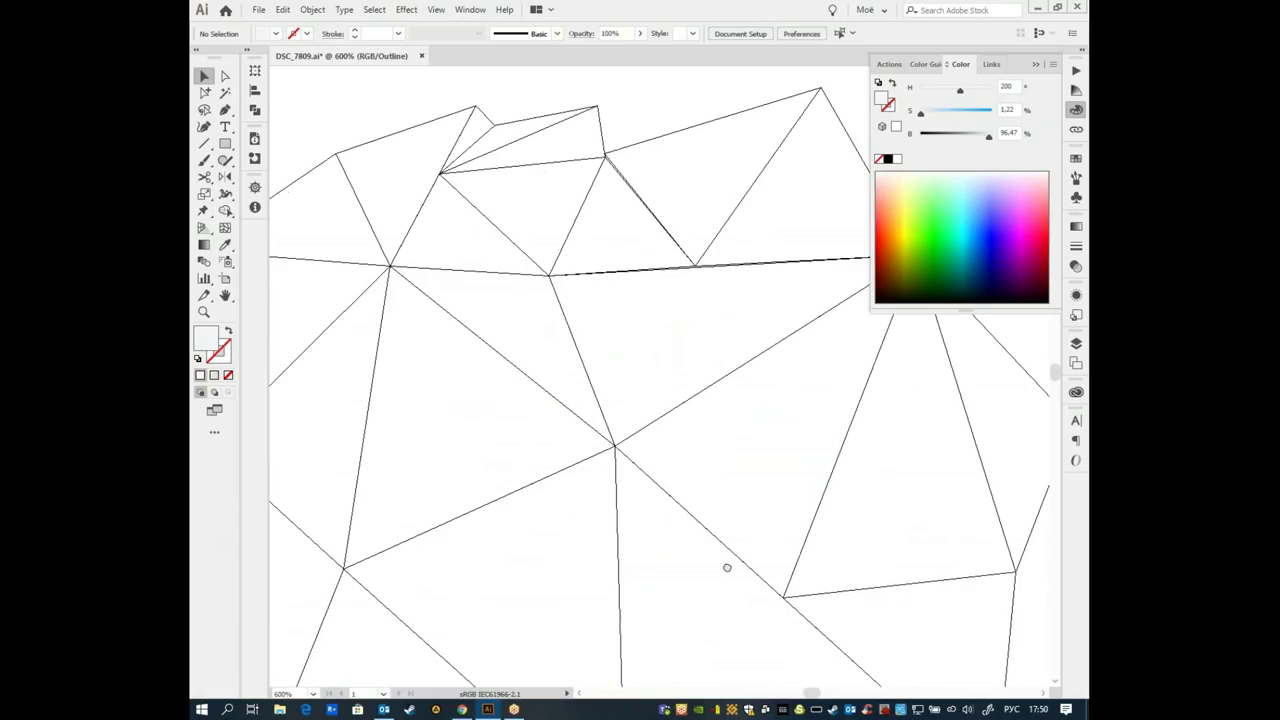
{"action": "left_click_drag", "start_coordinate": [600, 270], "coordinate": [674, 486]}
{"action": "scroll", "coordinate": [672, 481], "scroll_direction": "up", "scroll_amount": 2}
{"action": "scroll", "coordinate": [678, 479], "scroll_direction": "up", "scroll_amount": 3}
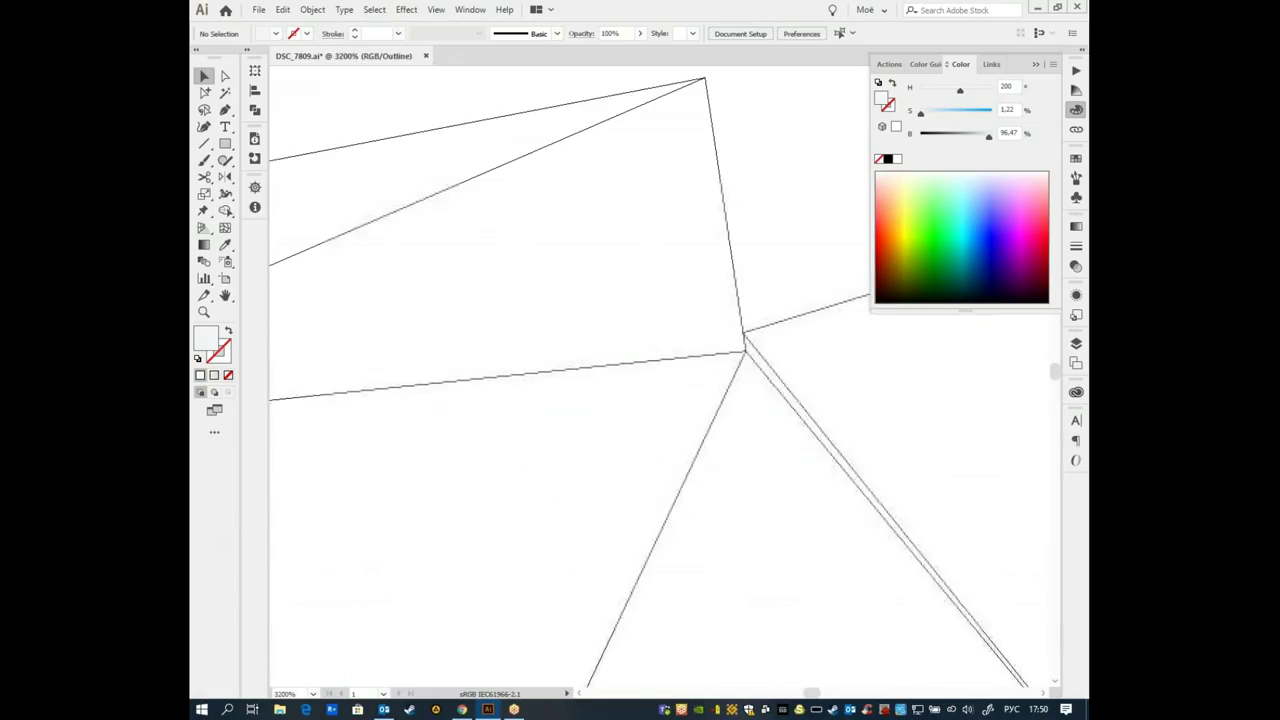
{"action": "left_click_drag", "start_coordinate": [684, 477], "coordinate": [499, 422]}
- Lasso-select the junction's two overlapping anchor points and bring up the anchor alignment options
{"action": "key", "text": "a"}
{"action": "left_click_drag", "start_coordinate": [605, 217], "coordinate": [506, 366]}
{"action": "left_click", "coordinate": [626, 219]}
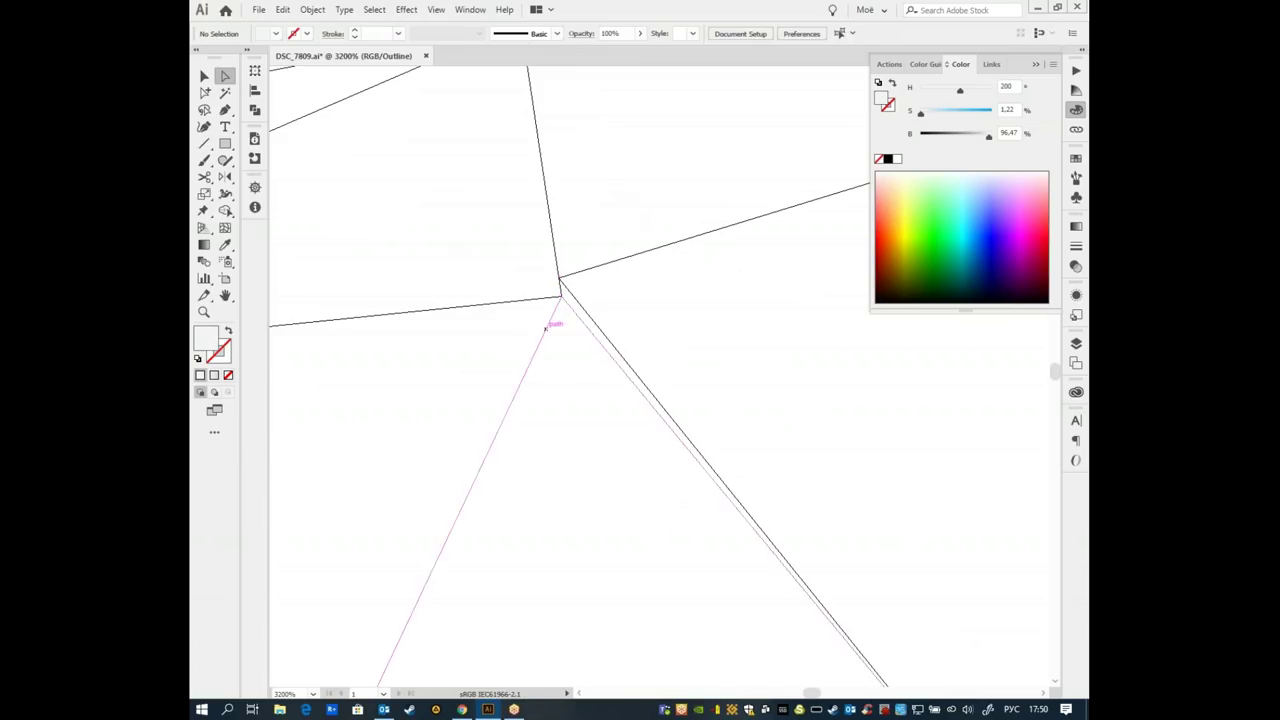
{"action": "left_click", "coordinate": [205, 111]}
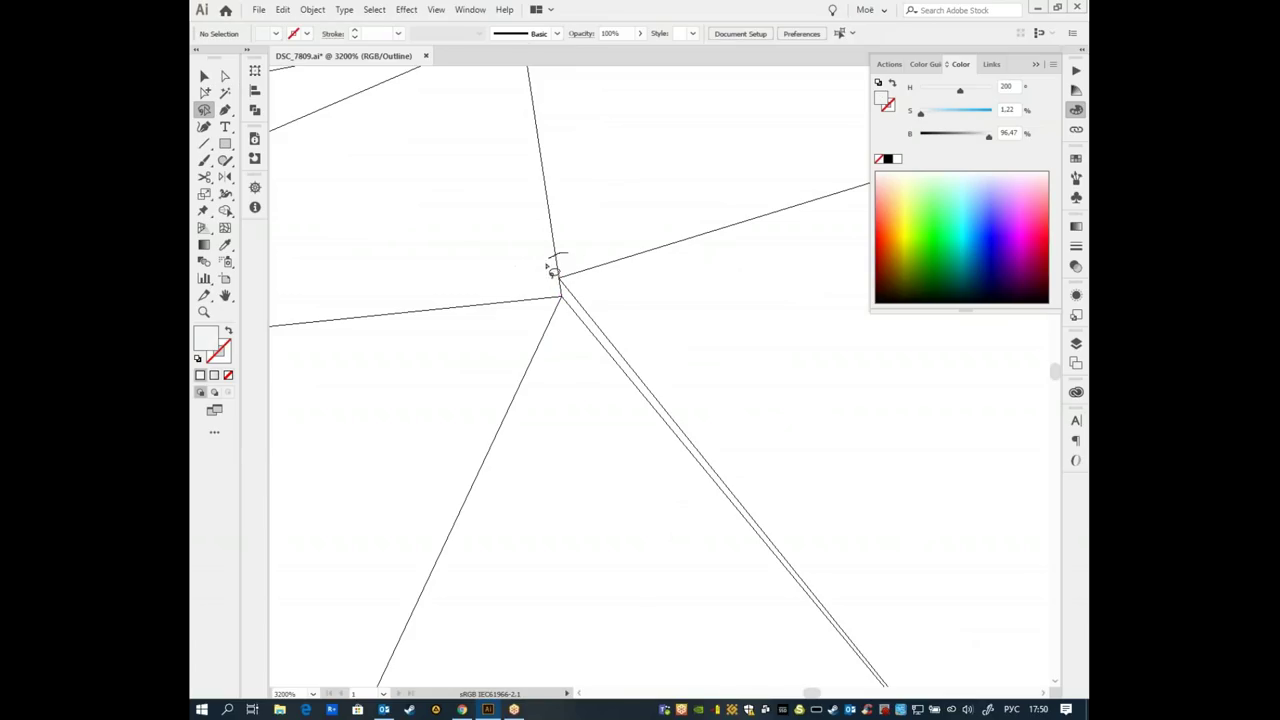
{"action": "left_click_drag", "start_coordinate": [566, 261], "coordinate": [566, 266]}
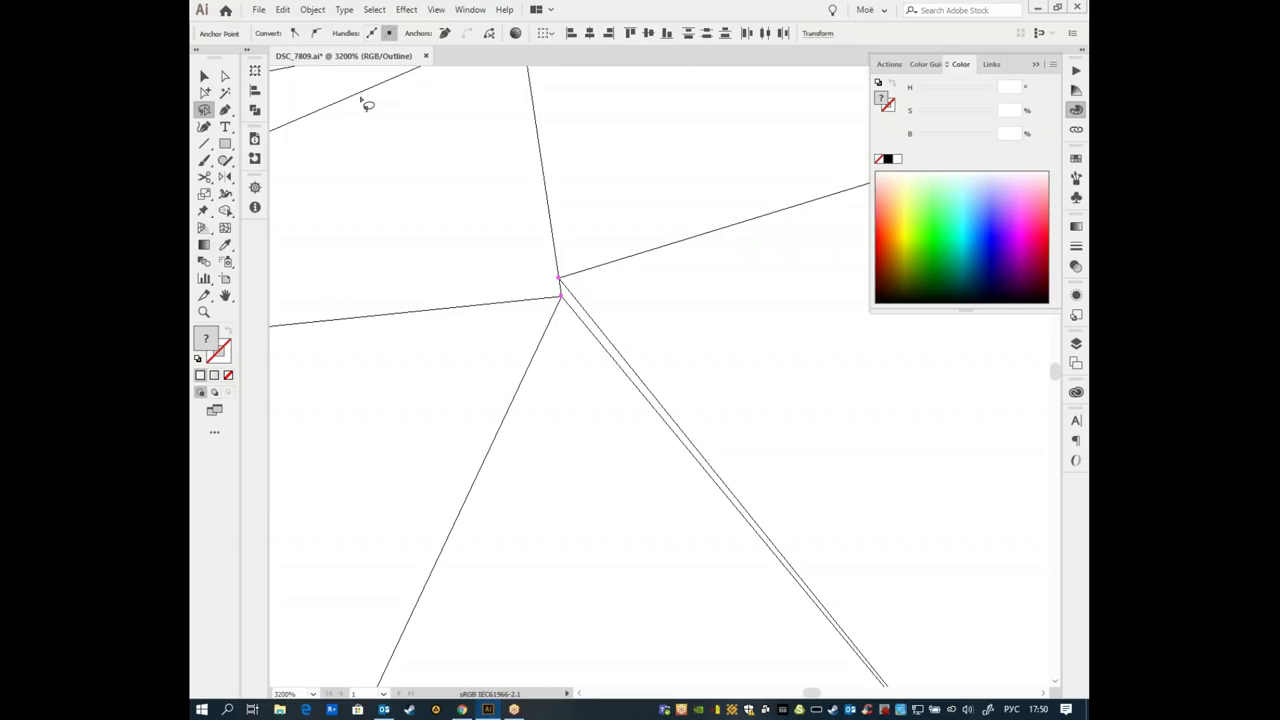
{"action": "left_click", "coordinate": [255, 90]}
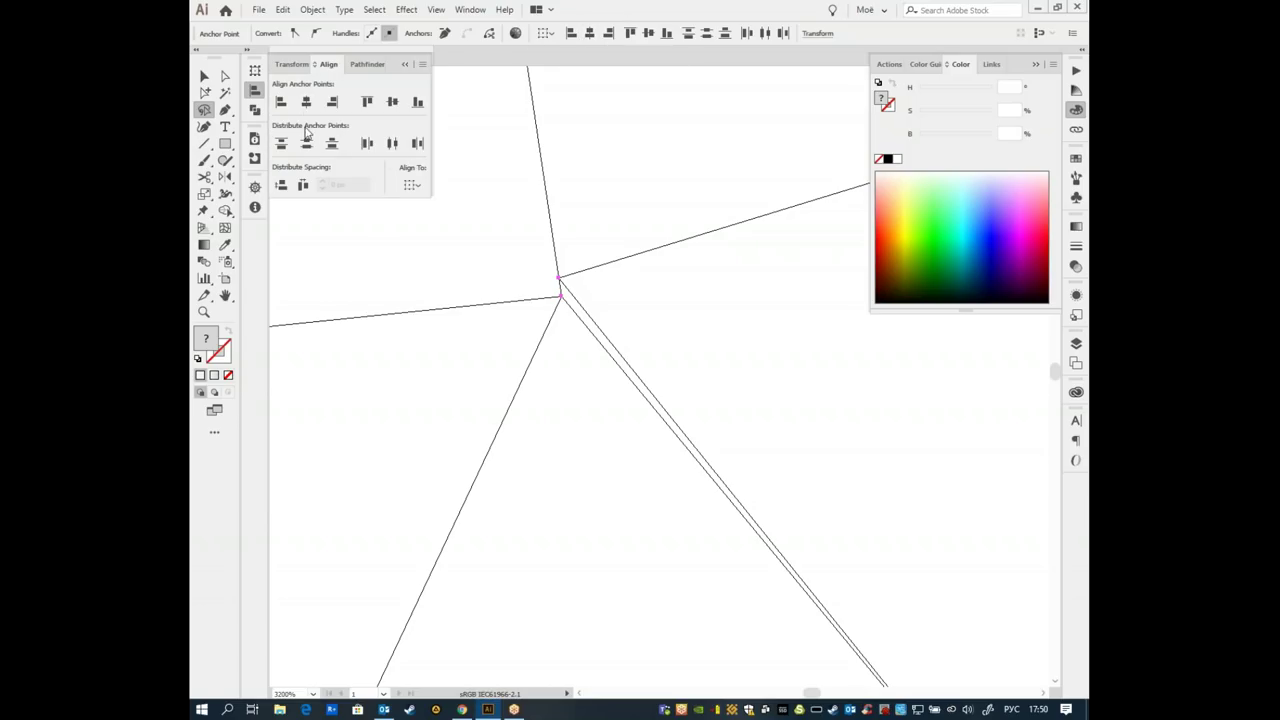
- Align the selected points horizontally and merge them into a single vertex
{"action": "left_click", "coordinate": [307, 104]}
{"action": "left_click", "coordinate": [392, 103]}
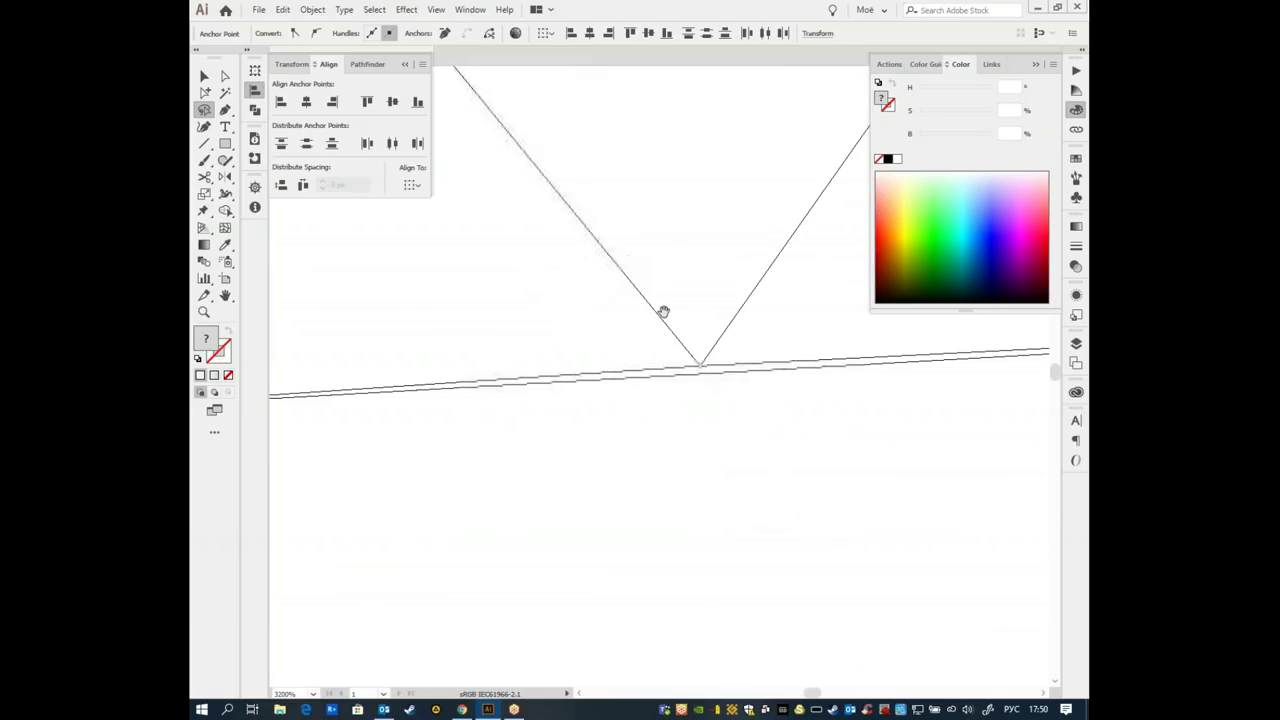
{"action": "left_click_drag", "start_coordinate": [760, 429], "coordinate": [665, 413]}
{"action": "key", "text": "ctrl+z"}
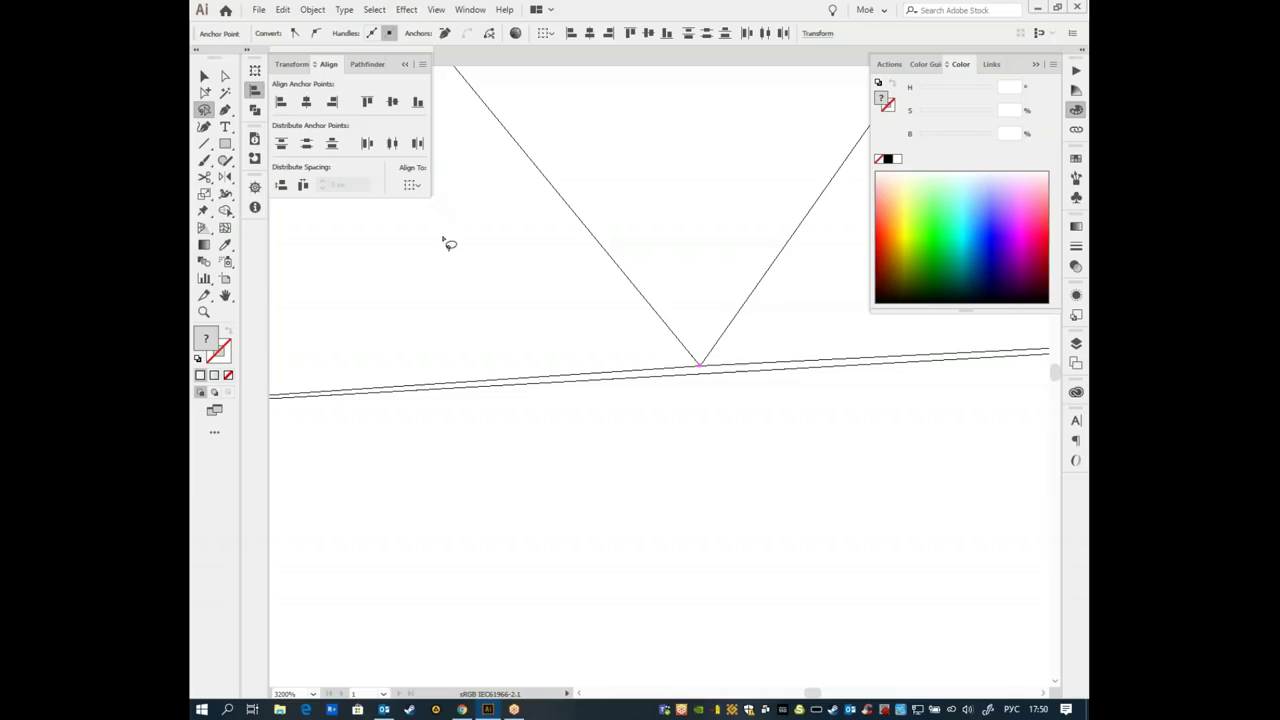
- Move the V path's bottom anchor down onto the long slanted edge
{"action": "left_click", "coordinate": [225, 76]}
{"action": "left_click", "coordinate": [699, 364]}
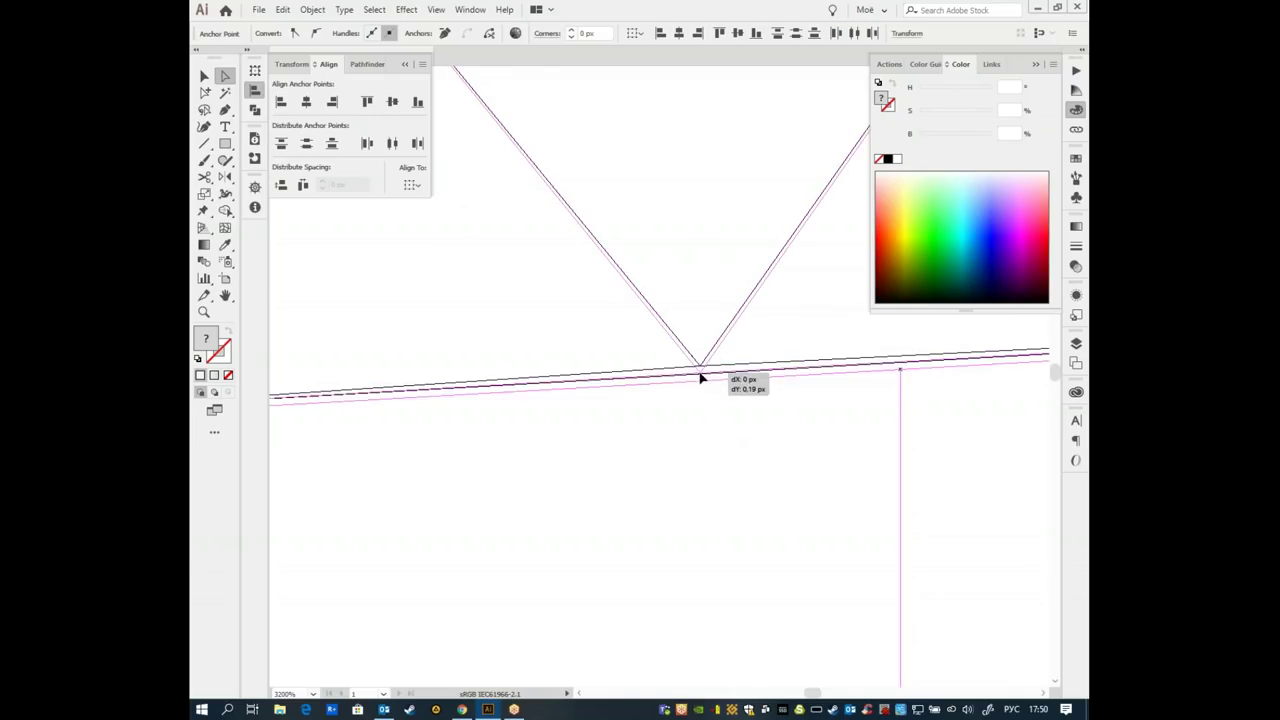
{"action": "left_click", "coordinate": [703, 406]}
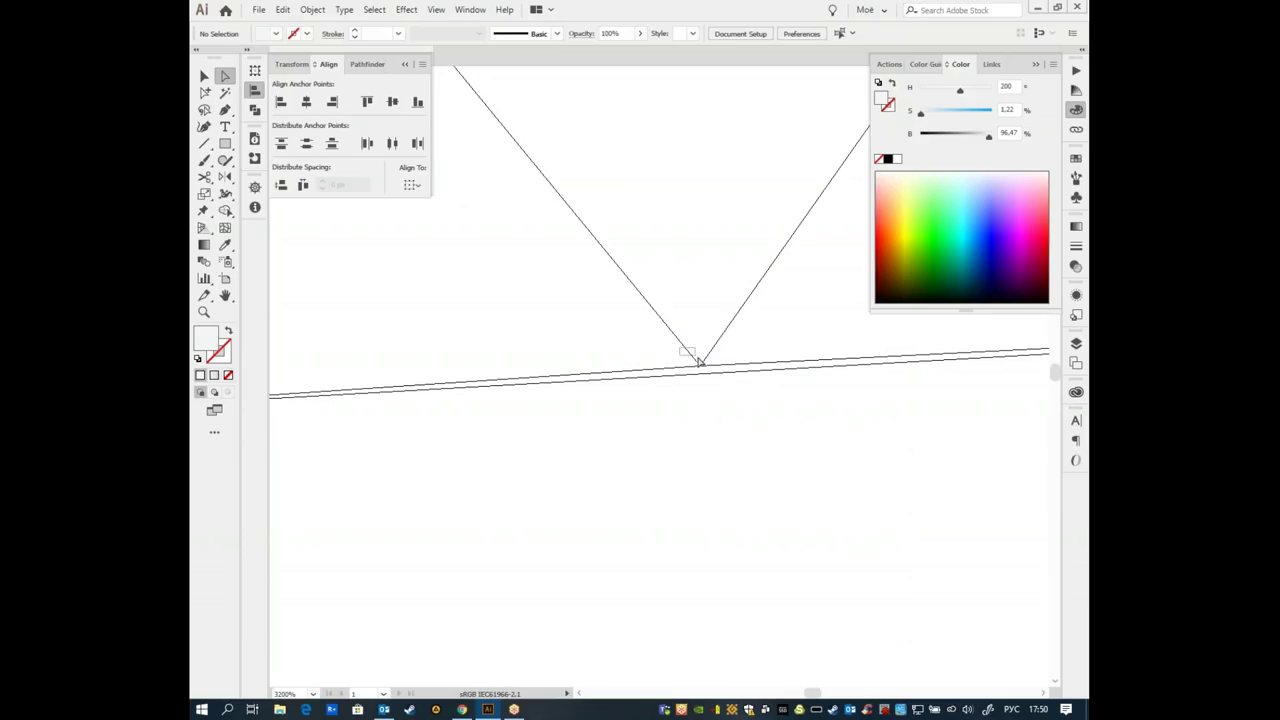
{"action": "left_click_drag", "start_coordinate": [700, 366], "coordinate": [700, 378]}
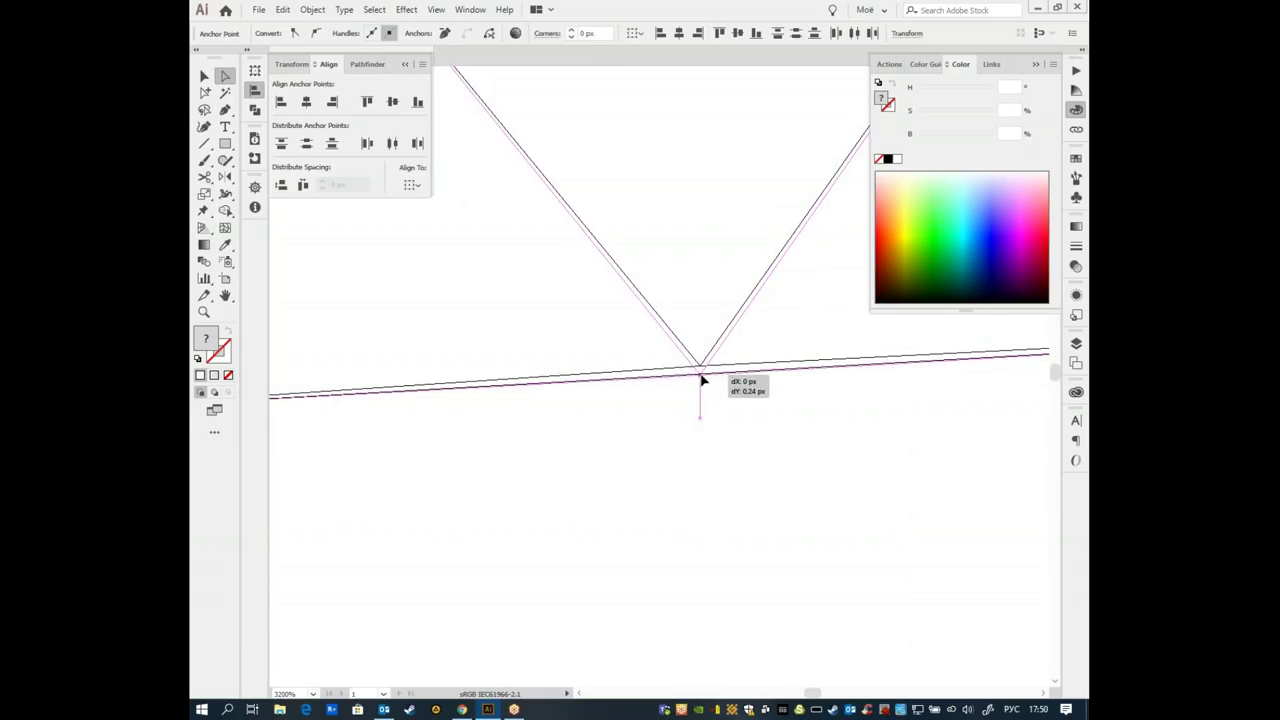
{"action": "left_click_drag", "start_coordinate": [700, 378], "coordinate": [700, 378]}
{"action": "left_click", "coordinate": [759, 468]}
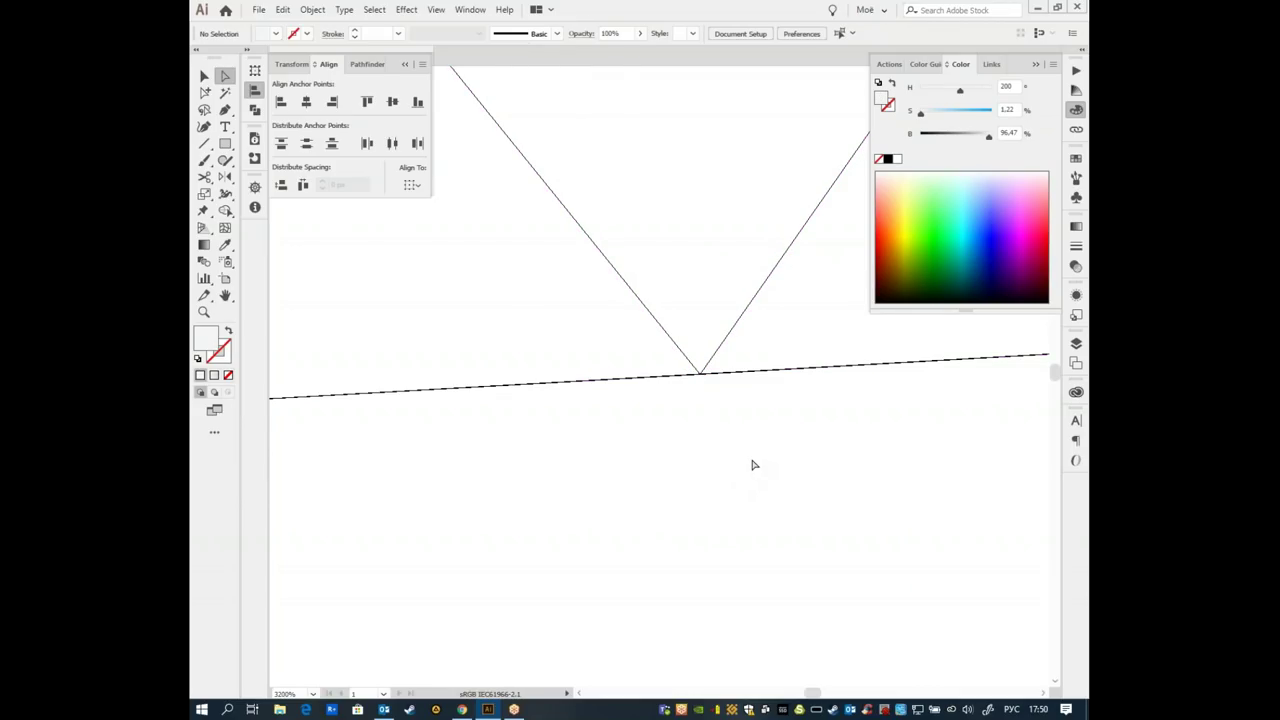
- Zoom out over the triangle mesh and return to full-colour preview
{"action": "key", "text": "ctrl+minus"}
{"action": "key", "text": "ctrl+minus"}
{"action": "key", "text": "ctrl+minus"}
{"action": "key", "text": "ctrl+minus"}
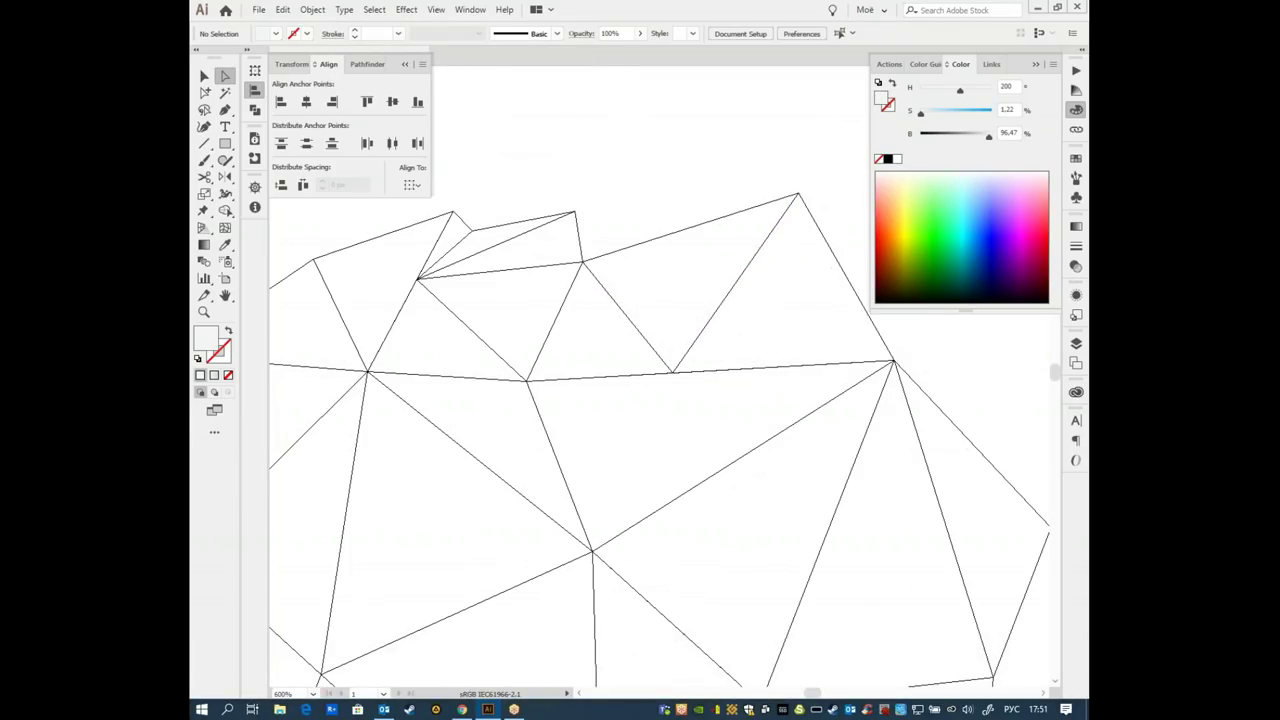
{"action": "key", "text": "ctrl+plus"}
{"action": "key", "text": "ctrl+minus"}
{"action": "key", "text": "ctrl+minus"}
{"action": "key", "text": "ctrl+minus"}
{"action": "key", "text": "ctrl+minus"}
{"action": "key", "text": "ctrl+minus"}
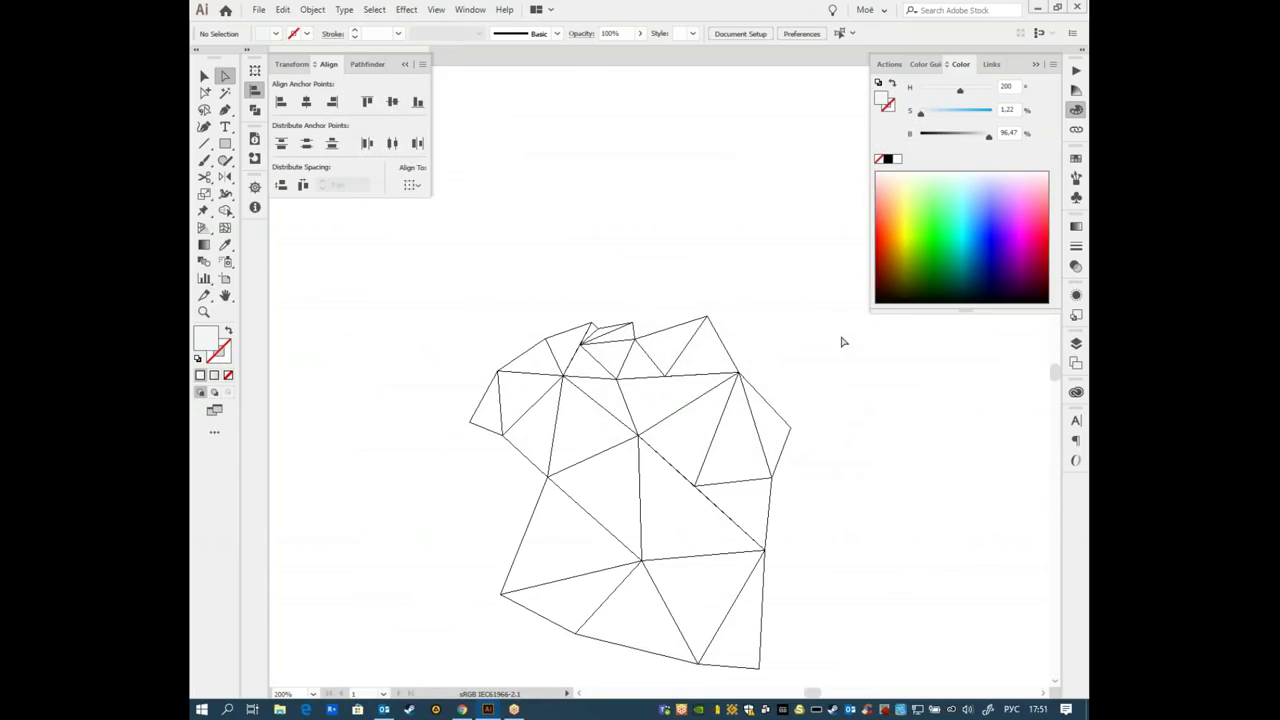
{"action": "key", "text": "ctrl+y"}
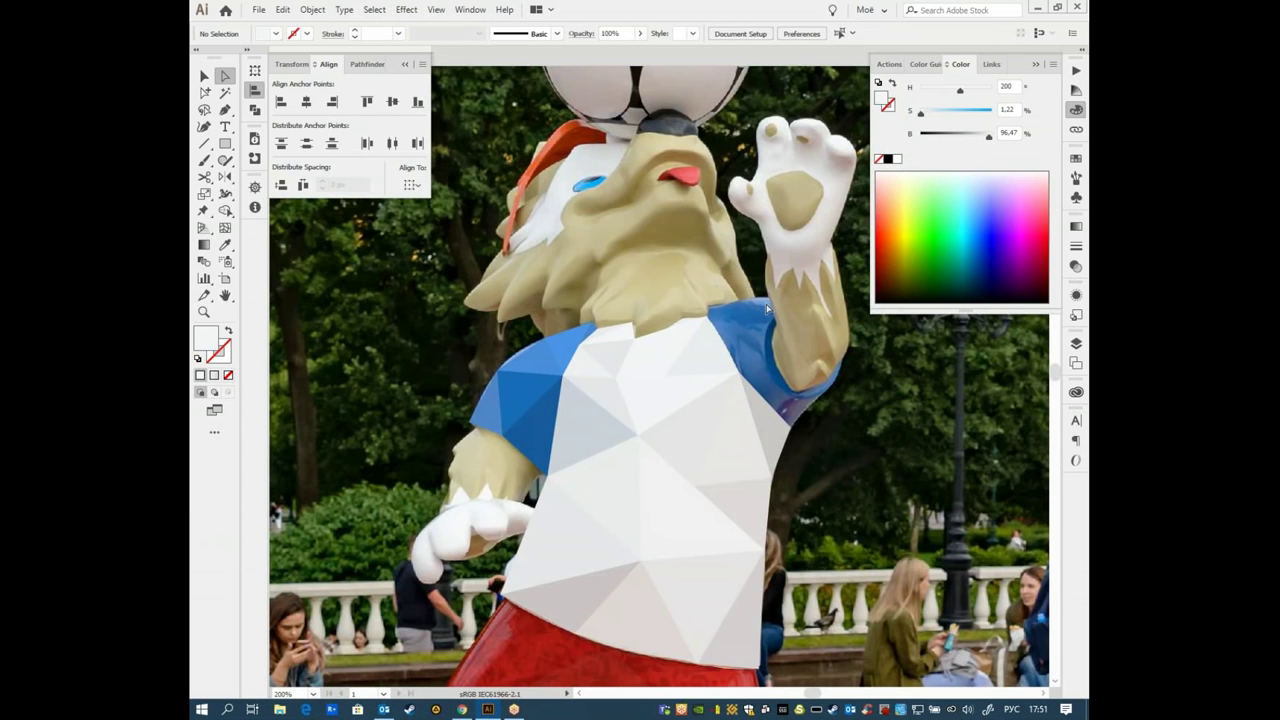
- Zoom in on the raised arm and draw a sleeve triangle filled with the sleeve's blue
{"action": "key", "text": "ctrl+plus"}
{"action": "key", "text": "ctrl+plus"}
{"action": "key", "text": "ctrl+plus"}
{"action": "left_click_drag", "start_coordinate": [734, 289], "coordinate": [594, 466]}
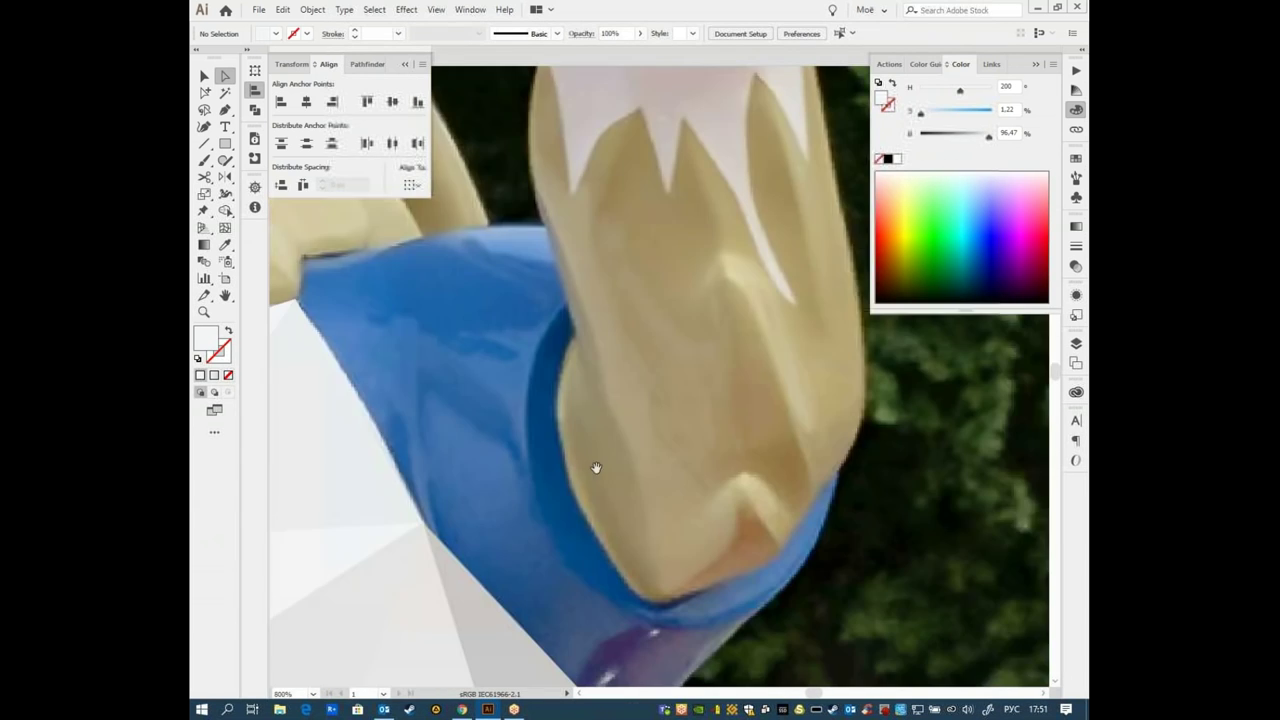
{"action": "scroll", "coordinate": [632, 440], "scroll_direction": "down", "scroll_amount": 1}
{"action": "left_click_drag", "start_coordinate": [475, 301], "coordinate": [532, 327]}
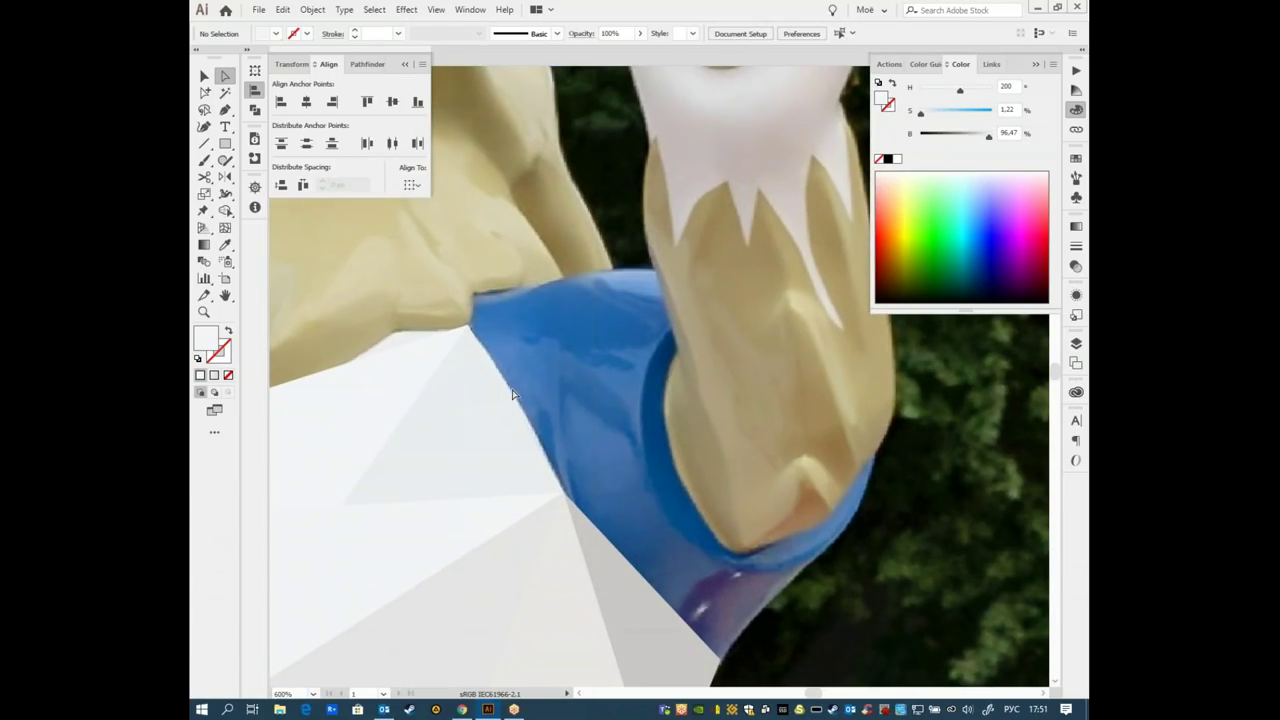
{"action": "key", "text": "p"}
{"action": "left_click", "coordinate": [473, 296]}
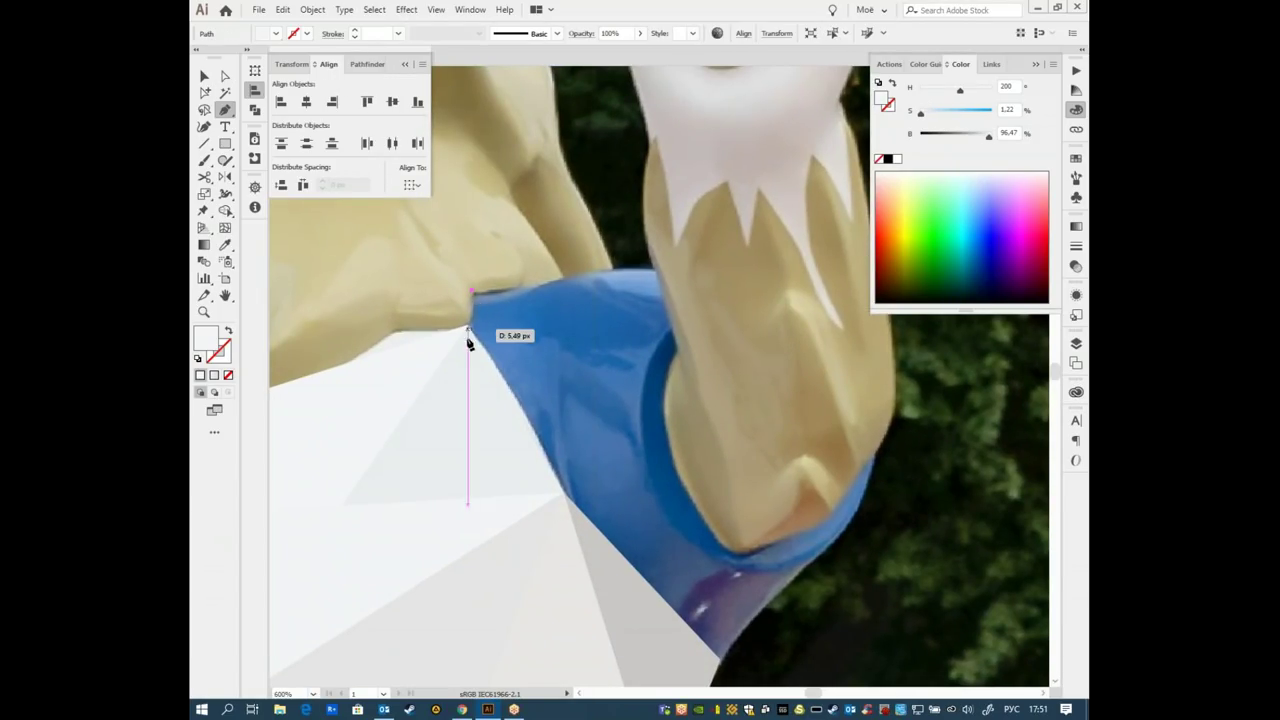
{"action": "left_click", "coordinate": [471, 328]}
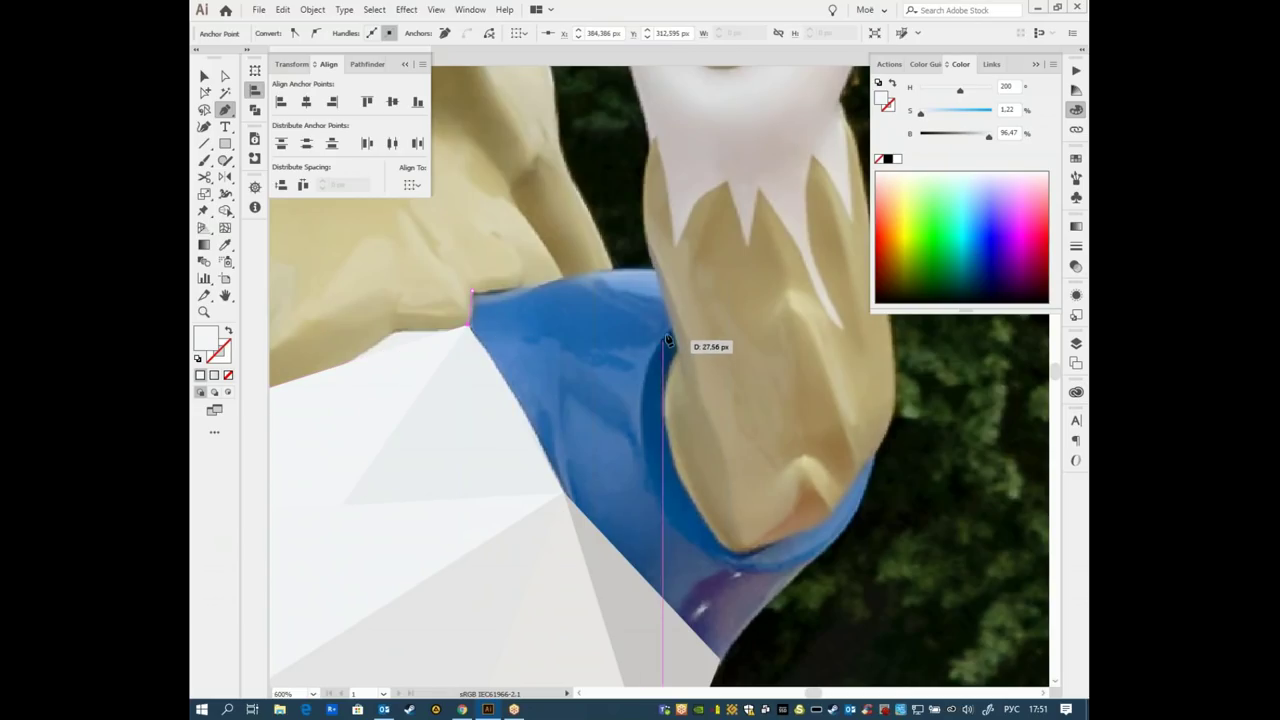
{"action": "left_click", "coordinate": [676, 349]}
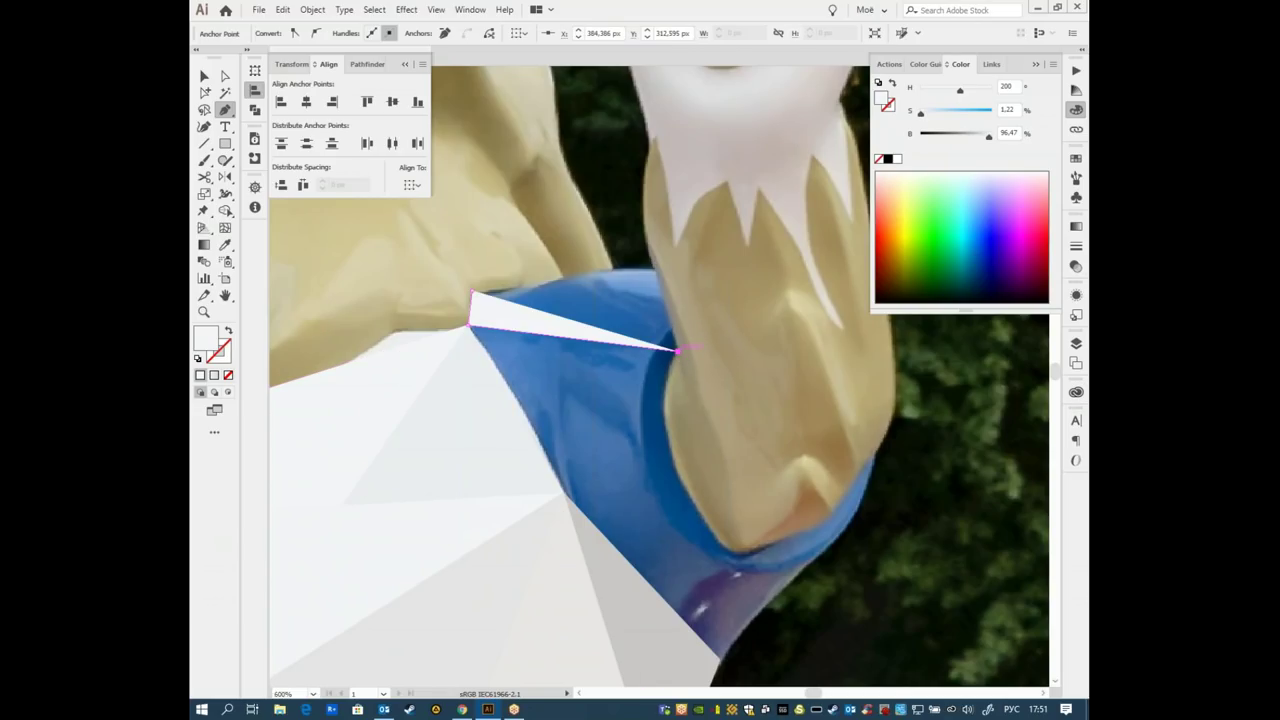
{"action": "left_click", "coordinate": [473, 295]}
{"action": "key", "text": "i"}
{"action": "left_click", "coordinate": [524, 316]}
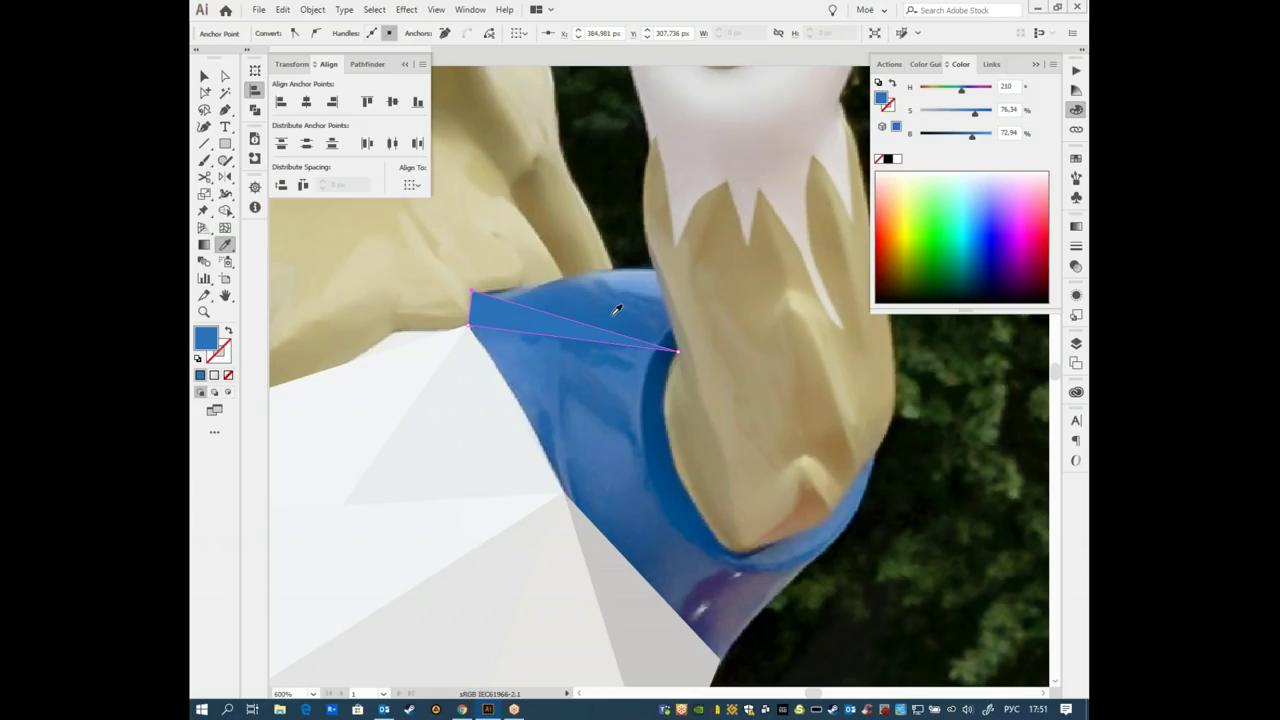
- Draw a second sleeve triangle from the shared corner and clear its fill
{"action": "key", "text": "p"}
{"action": "left_click", "coordinate": [677, 351]}
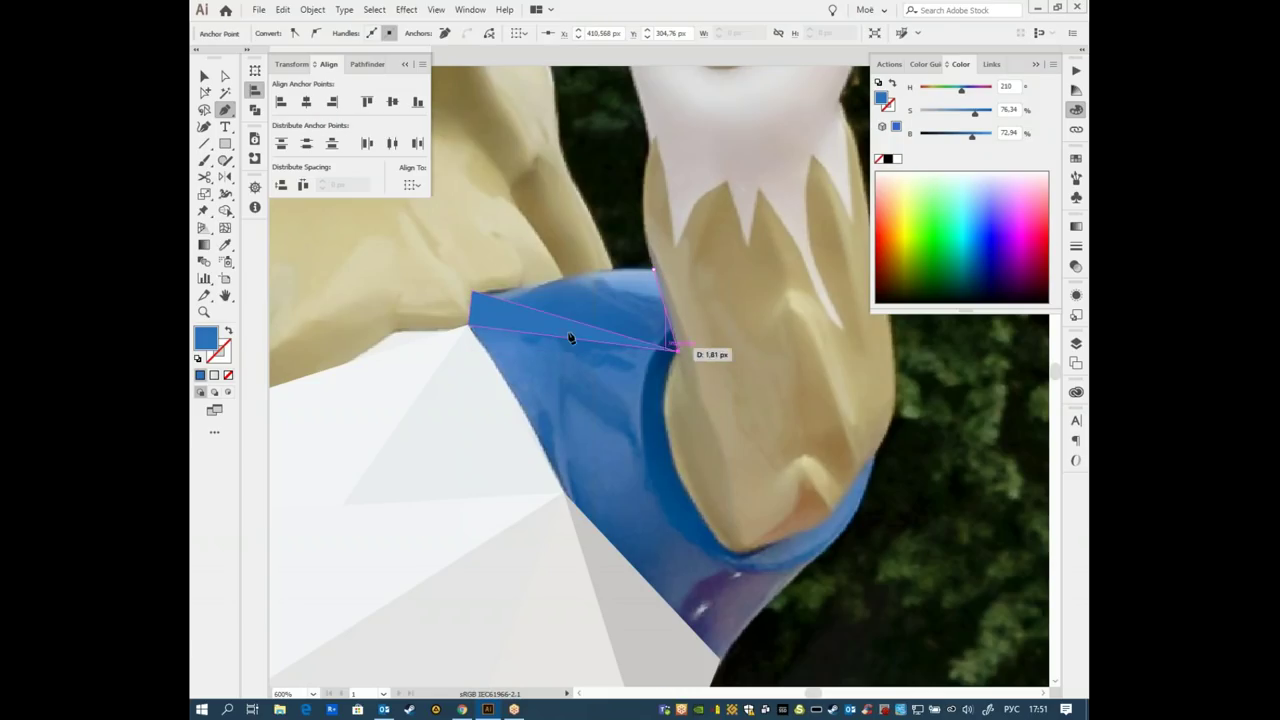
{"action": "left_click", "coordinate": [471, 291]}
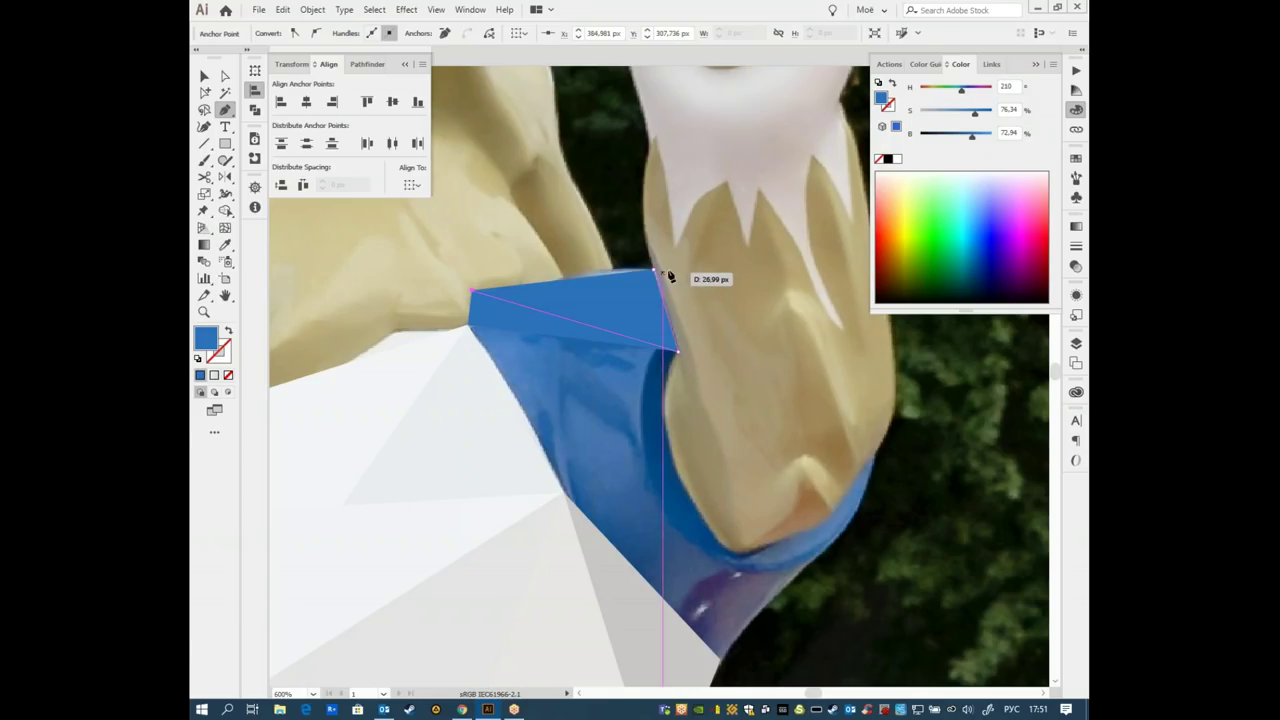
{"action": "left_click", "coordinate": [653, 270]}
{"action": "key", "text": "slash"}
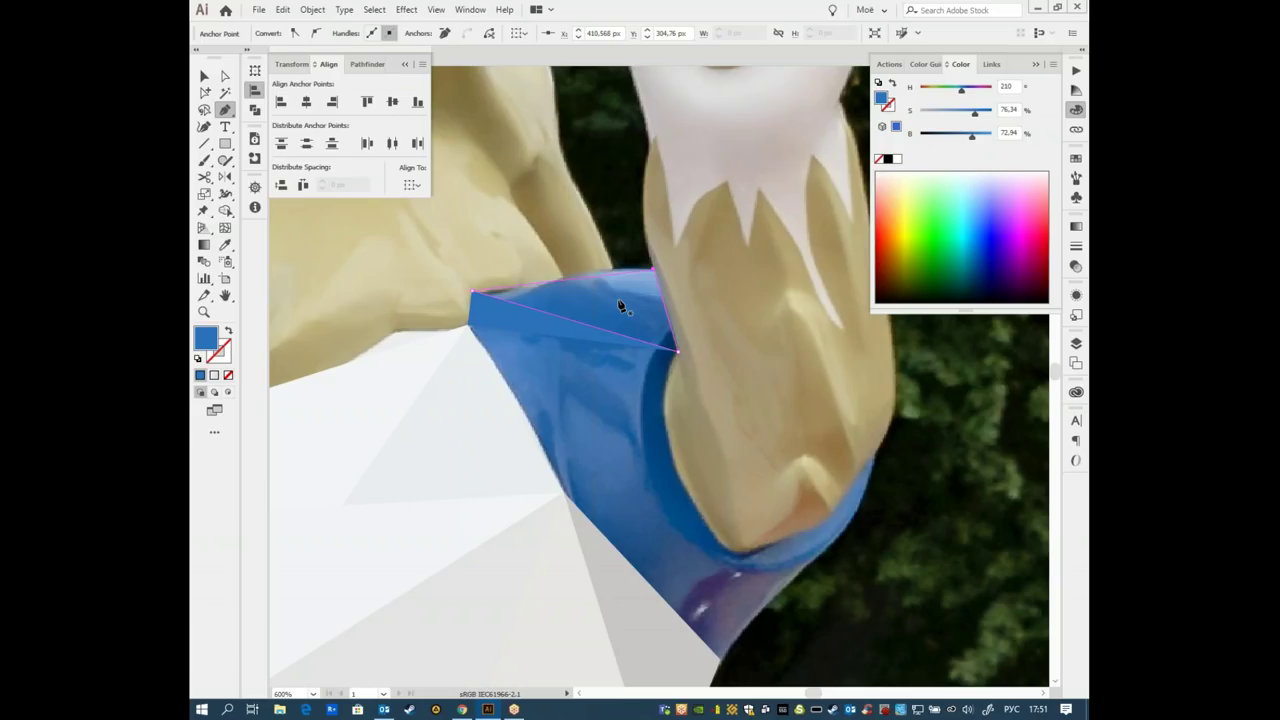
{"action": "key", "text": "u"}
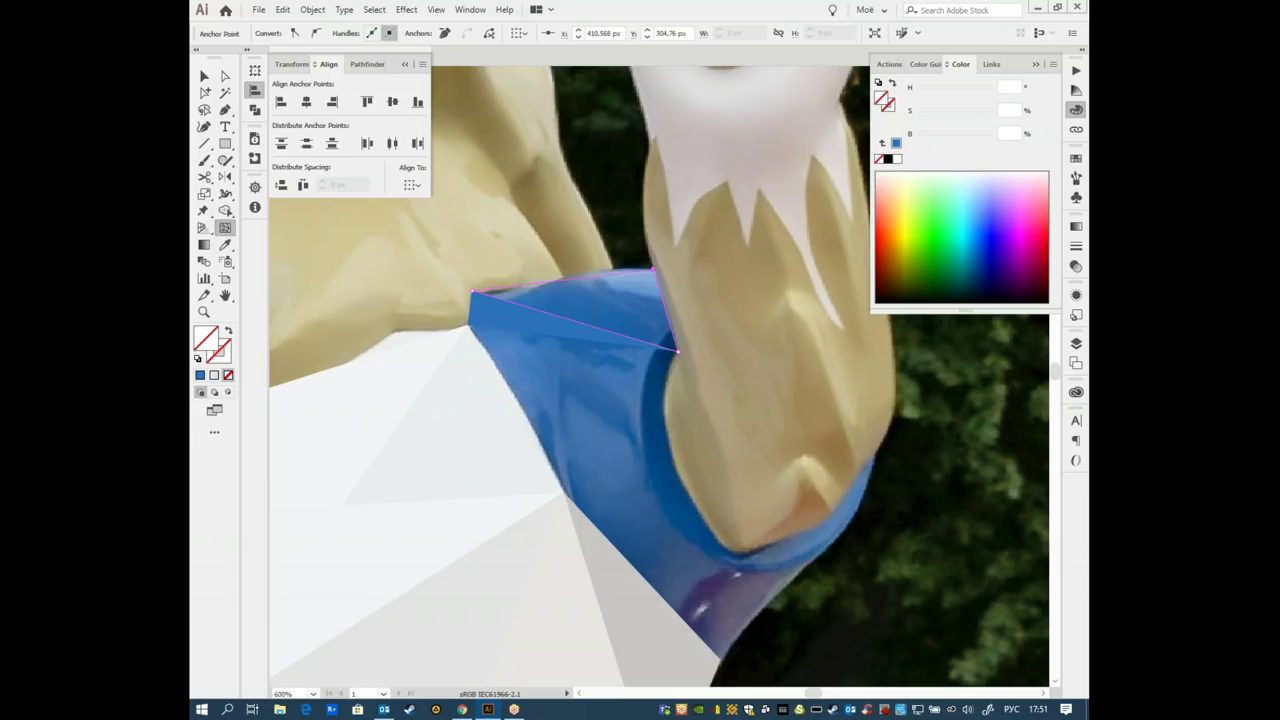
{"action": "key", "text": "i"}
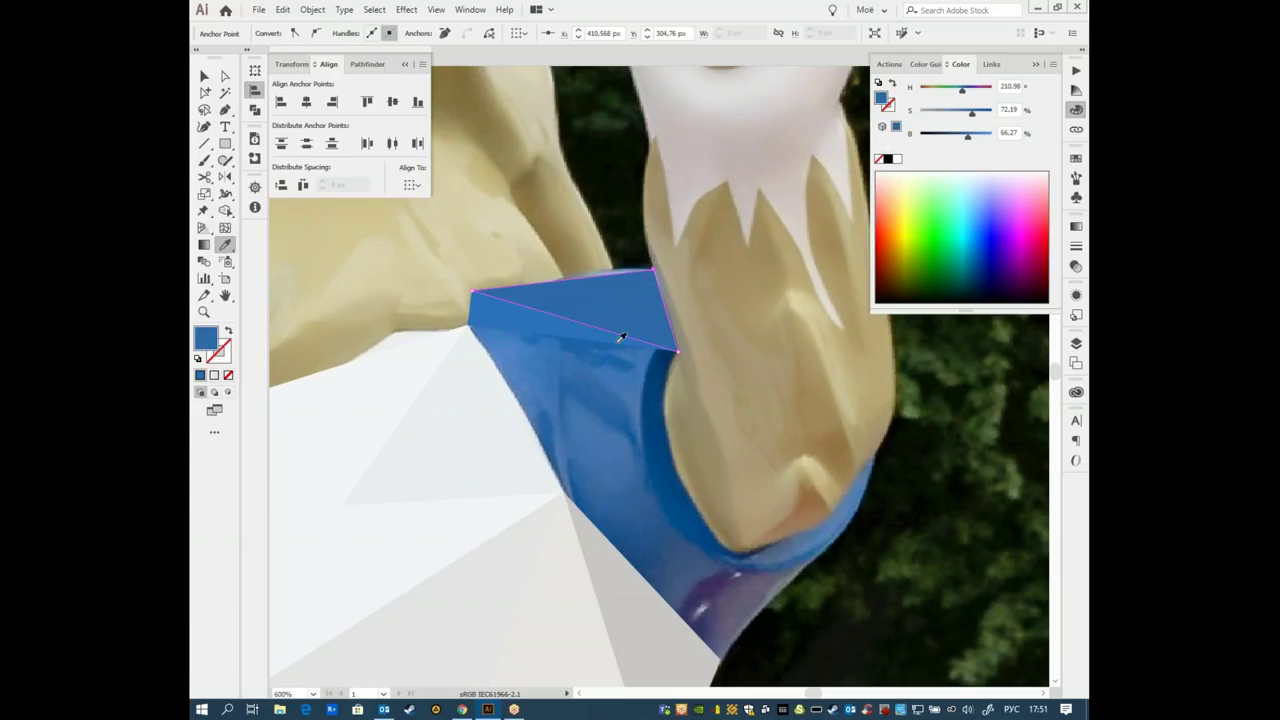
{"action": "scroll", "coordinate": [611, 303], "scroll_direction": "down", "scroll_amount": 2}
- Add a triangle below the blue facet, snapped to the shirt's vertex, filled with sleeve blue
{"action": "key", "text": "p"}
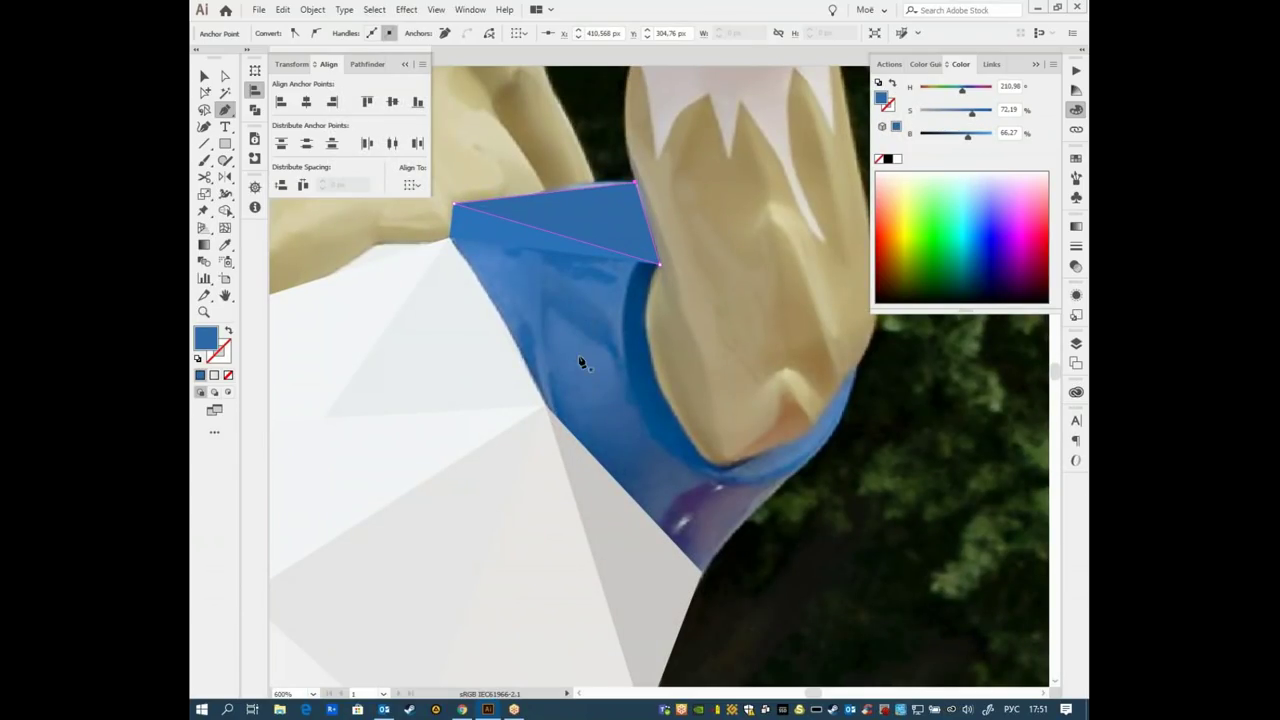
{"action": "left_click", "coordinate": [559, 393]}
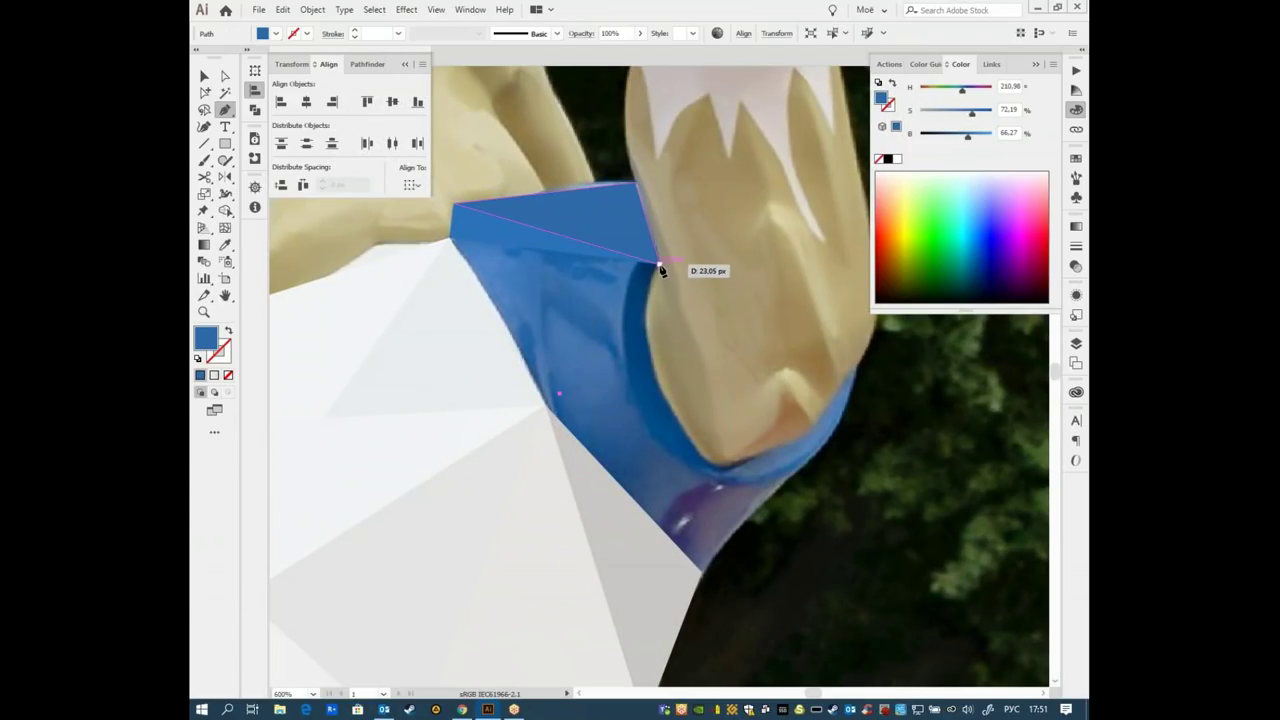
{"action": "left_click", "coordinate": [659, 265]}
{"action": "left_click", "coordinate": [450, 236]}
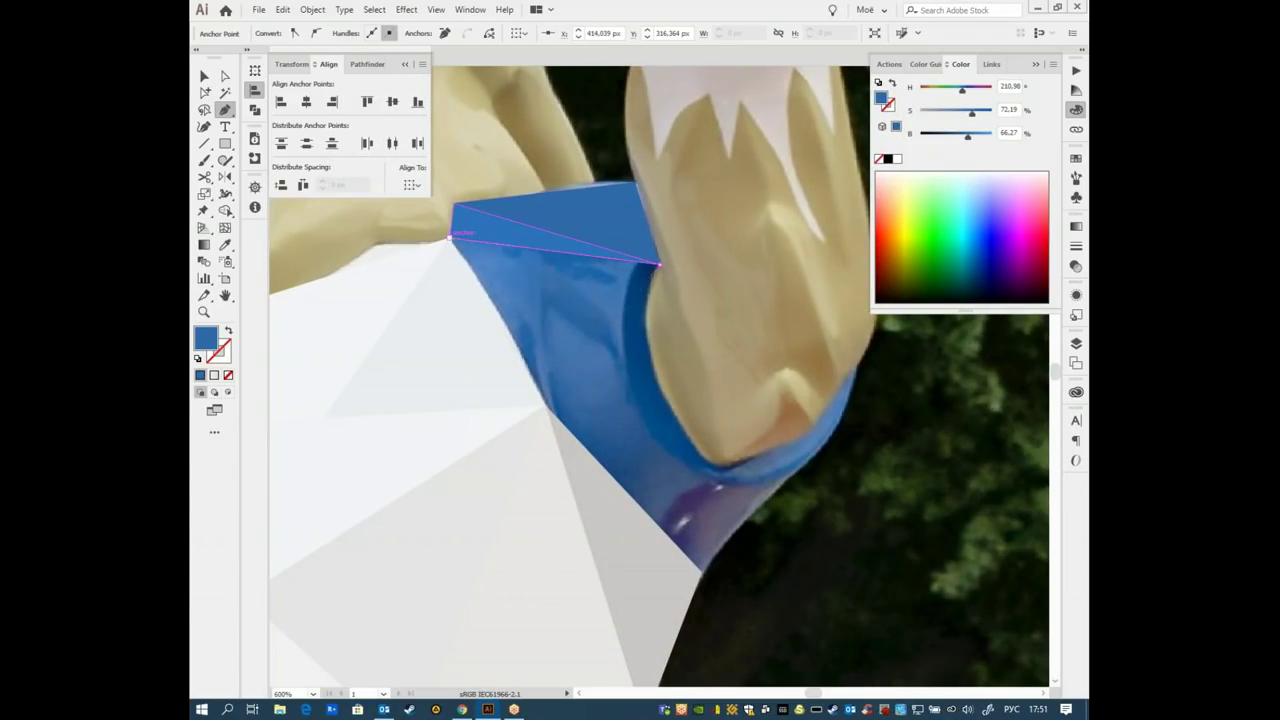
{"action": "left_click", "coordinate": [559, 393]}
{"action": "left_click_drag", "start_coordinate": [559, 393], "coordinate": [541, 405]}
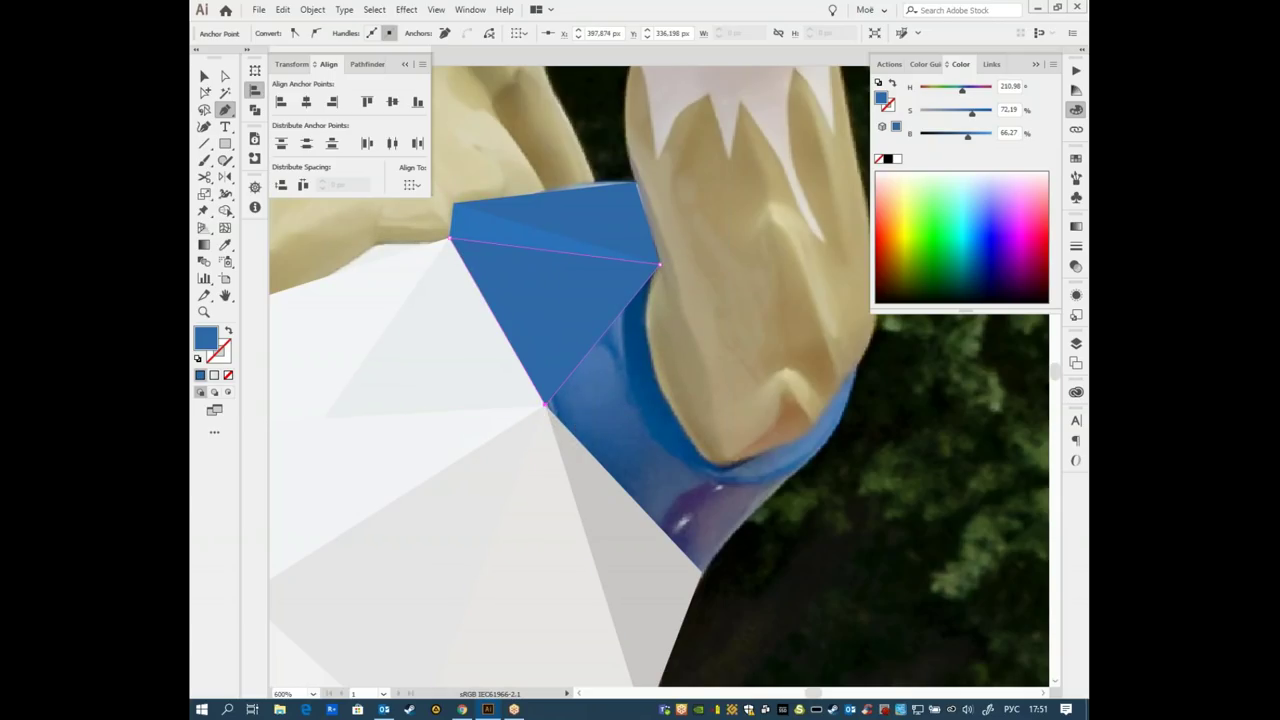
{"action": "key", "text": "slash"}
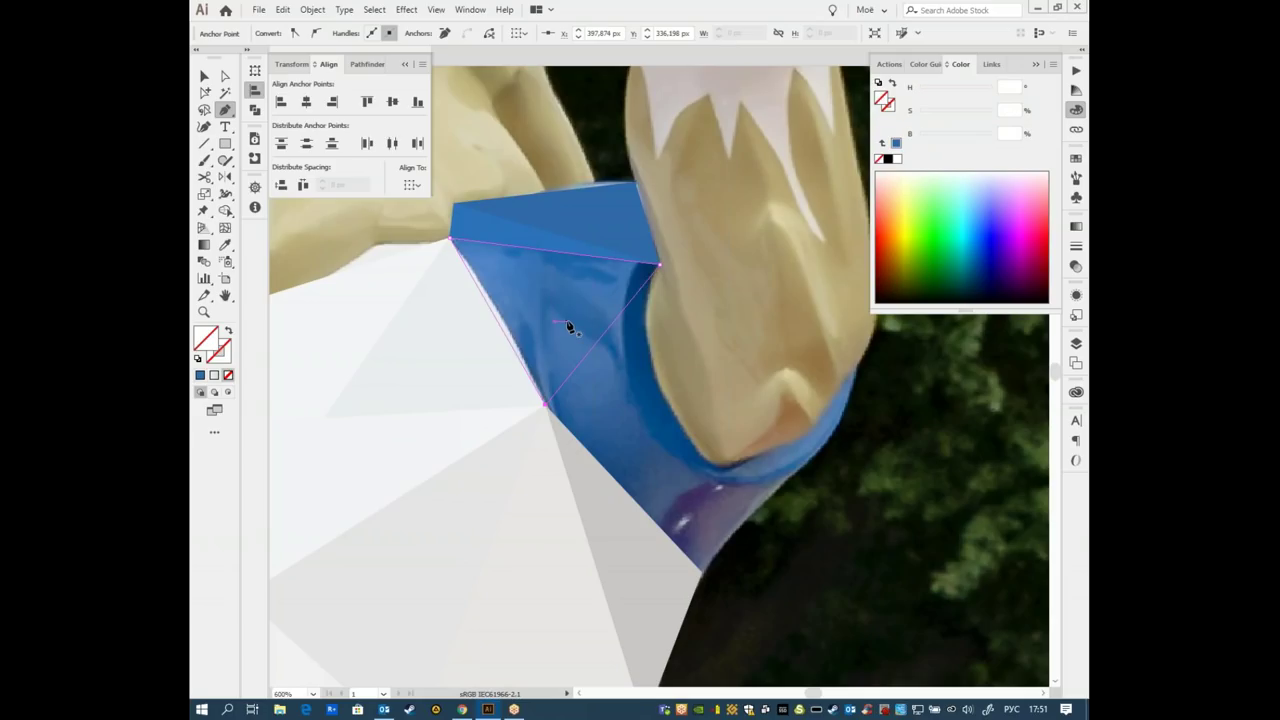
{"action": "key", "text": "i"}
{"action": "left_click", "coordinate": [576, 316]}
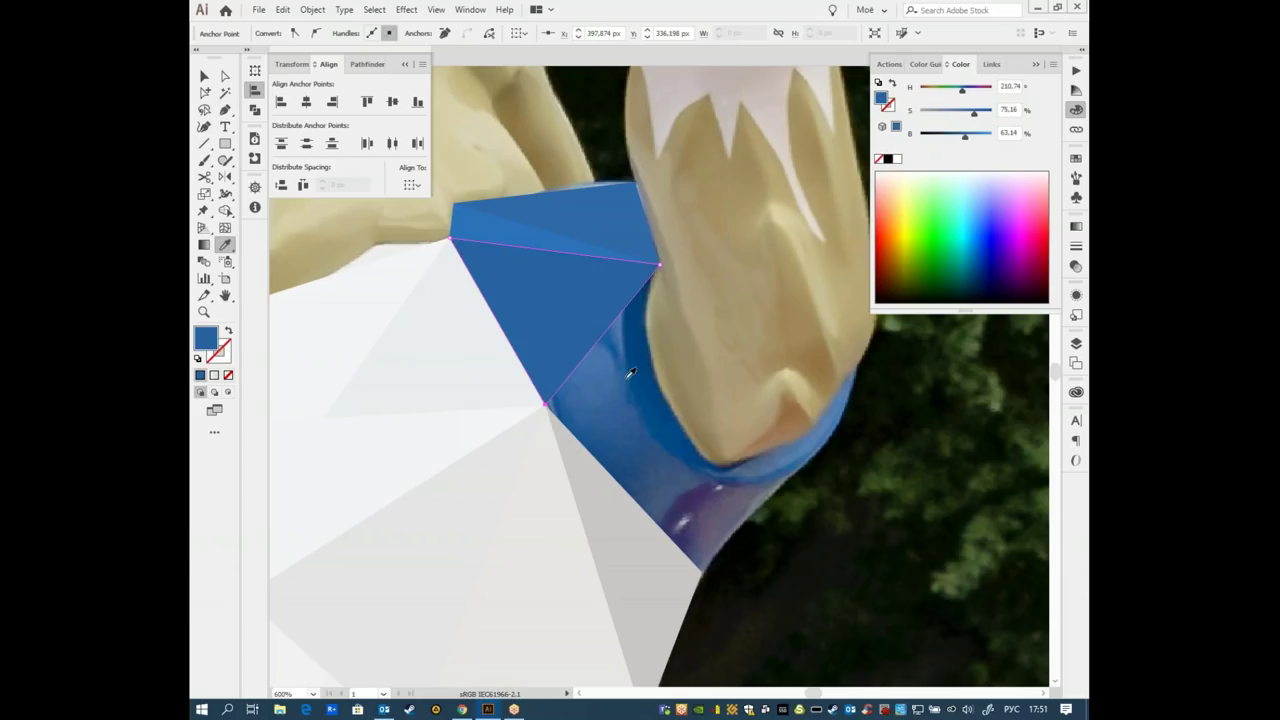
- Draw the next sleeve triangle and fill it with the darker sleeve blue
{"action": "scroll", "coordinate": [545, 345], "scroll_direction": "right", "scroll_amount": 2}
{"action": "scroll", "coordinate": [545, 345], "scroll_direction": "down", "scroll_amount": 1}
{"action": "key", "text": "p"}
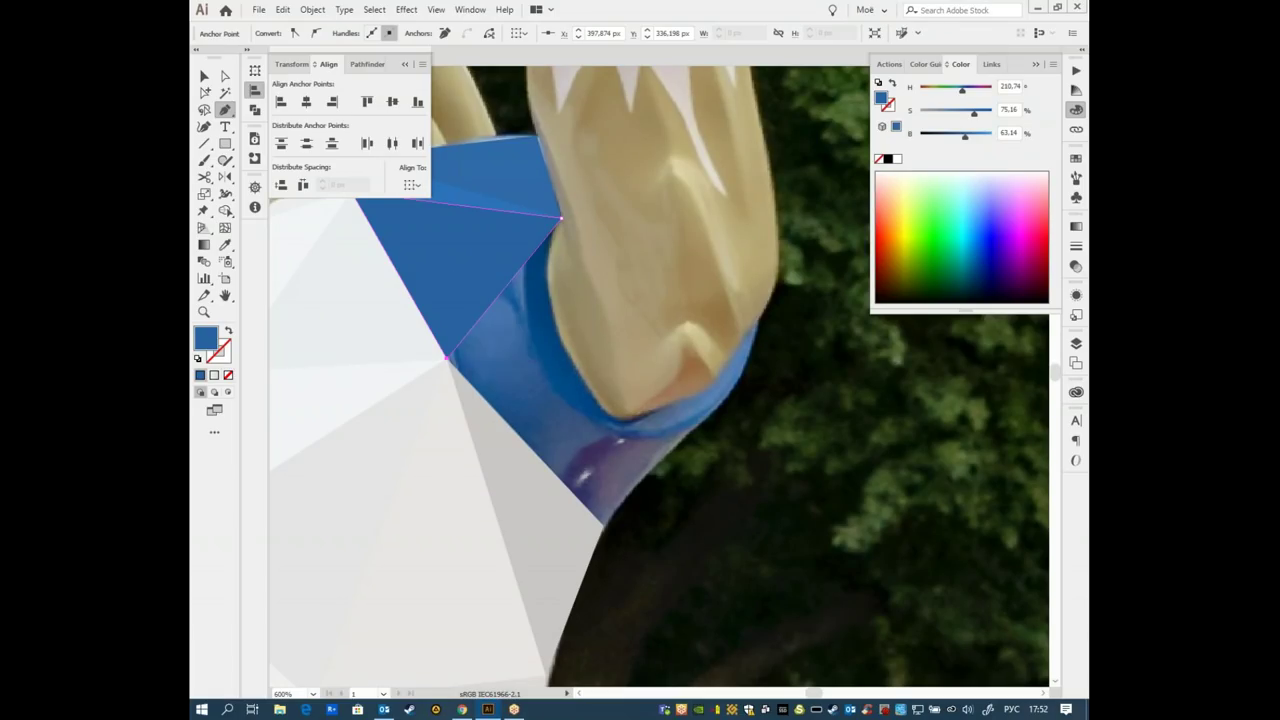
{"action": "left_click", "coordinate": [572, 366]}
{"action": "left_click", "coordinate": [447, 358]}
{"action": "left_click", "coordinate": [561, 216]}
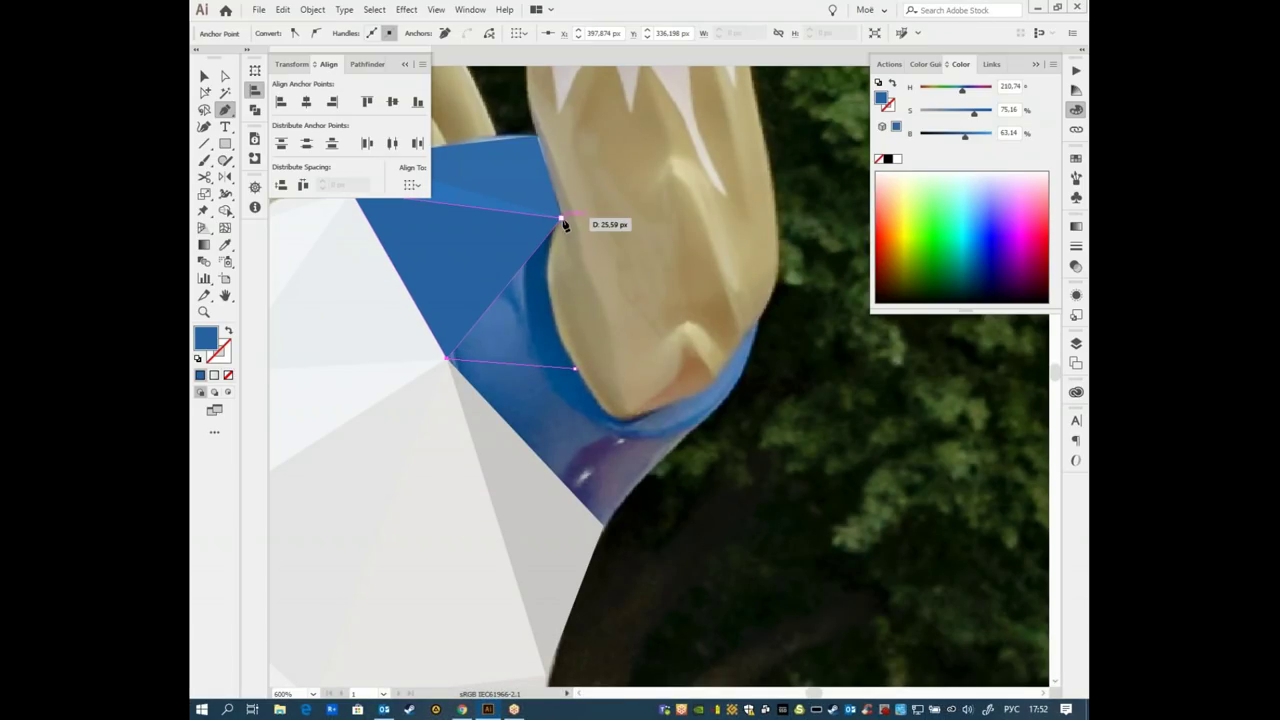
{"action": "left_click", "coordinate": [572, 366]}
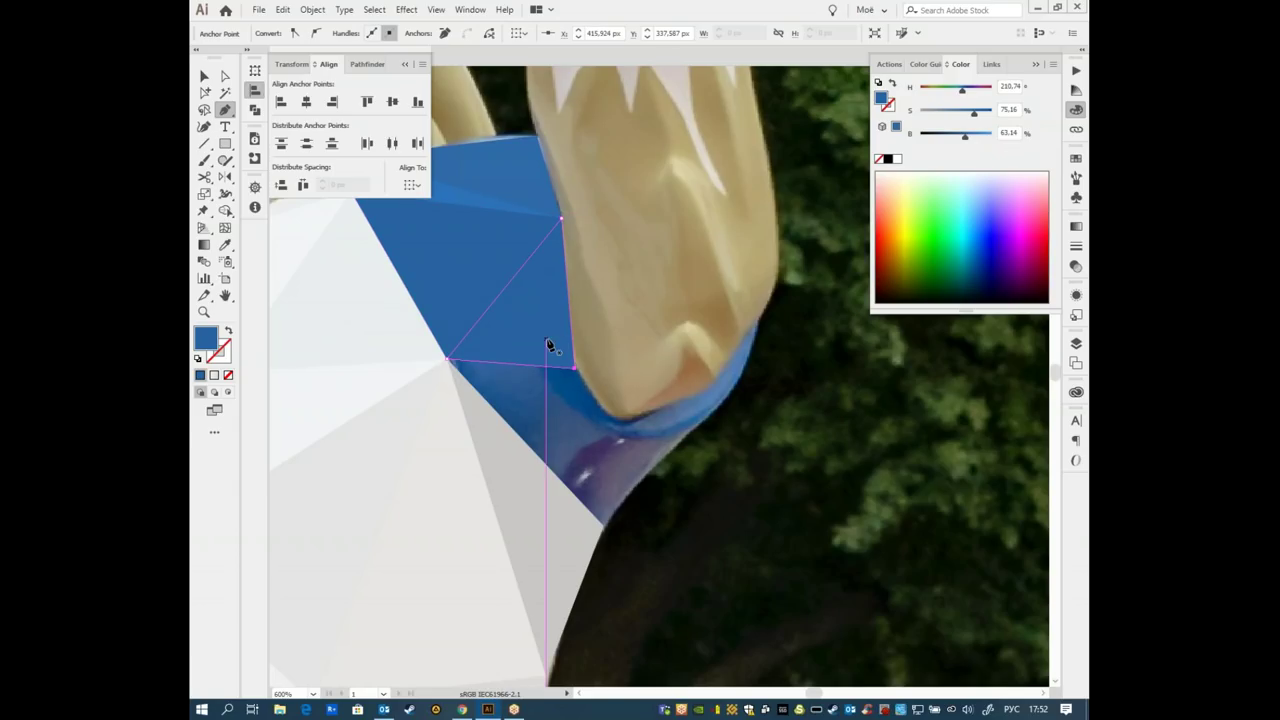
{"action": "key", "text": "i"}
{"action": "left_click", "coordinate": [528, 354]}
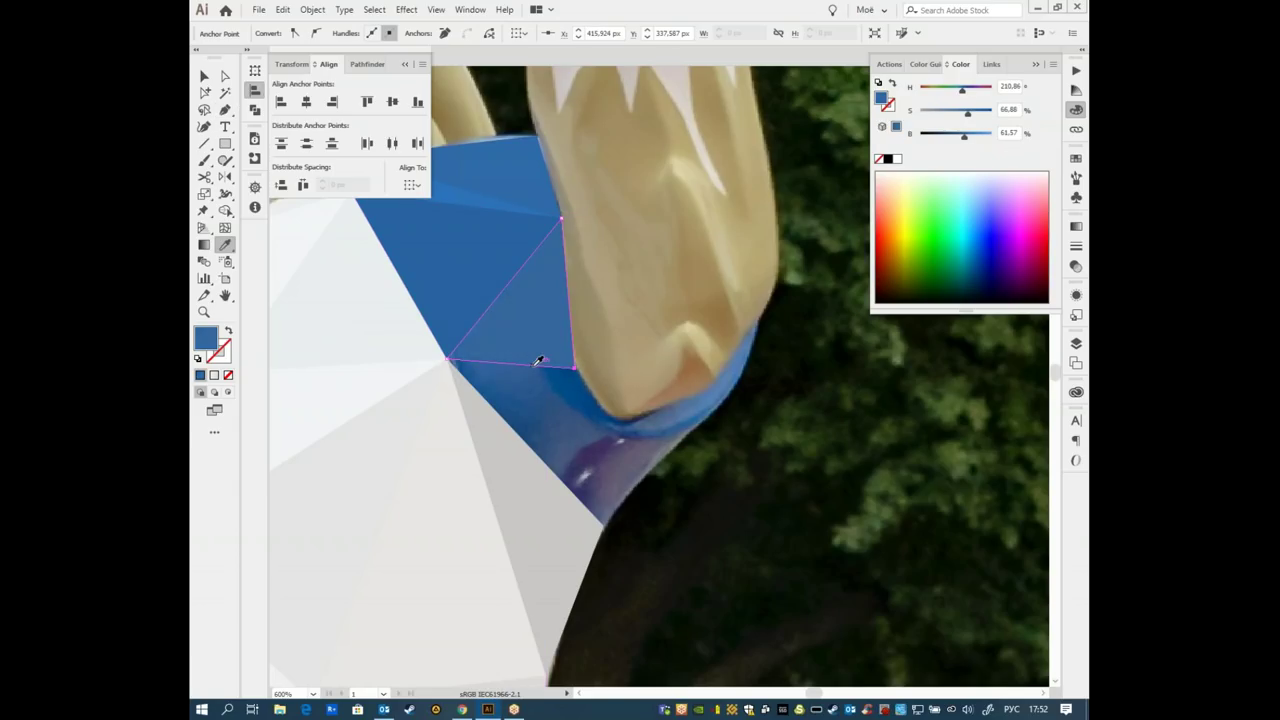
- Add a facet on the sleeve edge, refine its lower corner, and fill it dark blue
{"action": "left_click_drag", "start_coordinate": [537, 360], "coordinate": [496, 271]}
{"action": "key", "text": "p"}
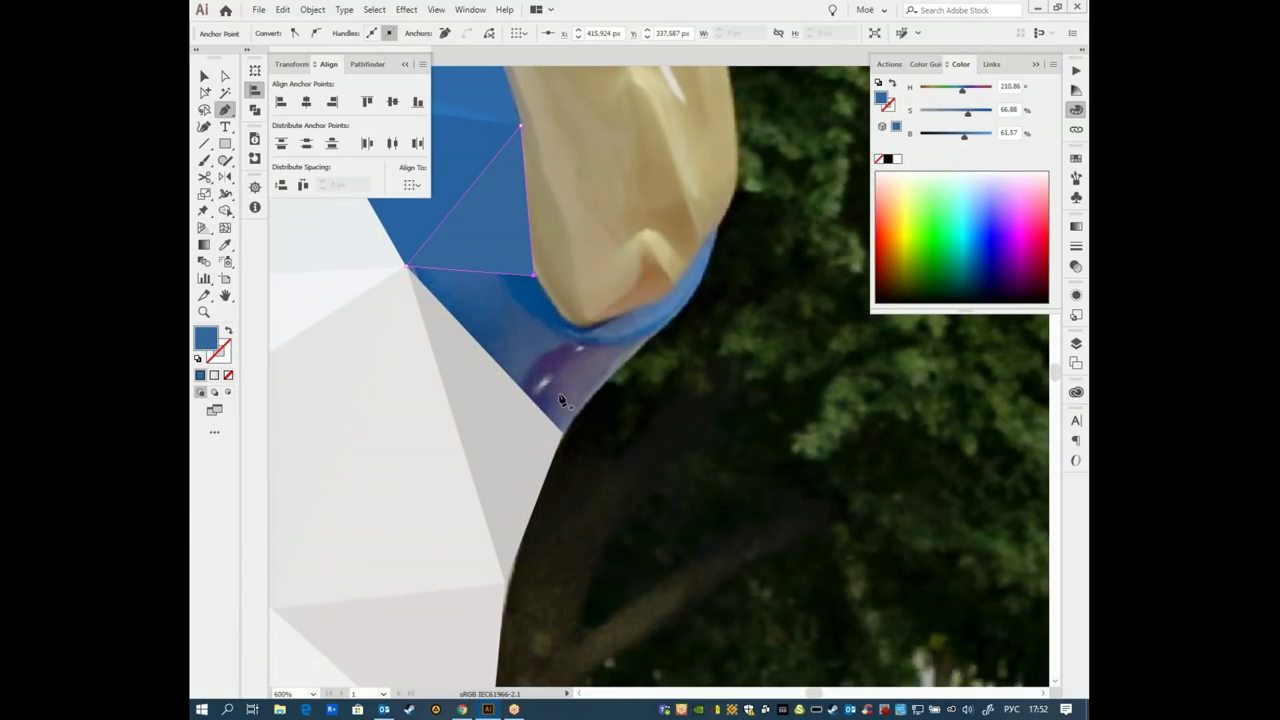
{"action": "left_click", "coordinate": [562, 409]}
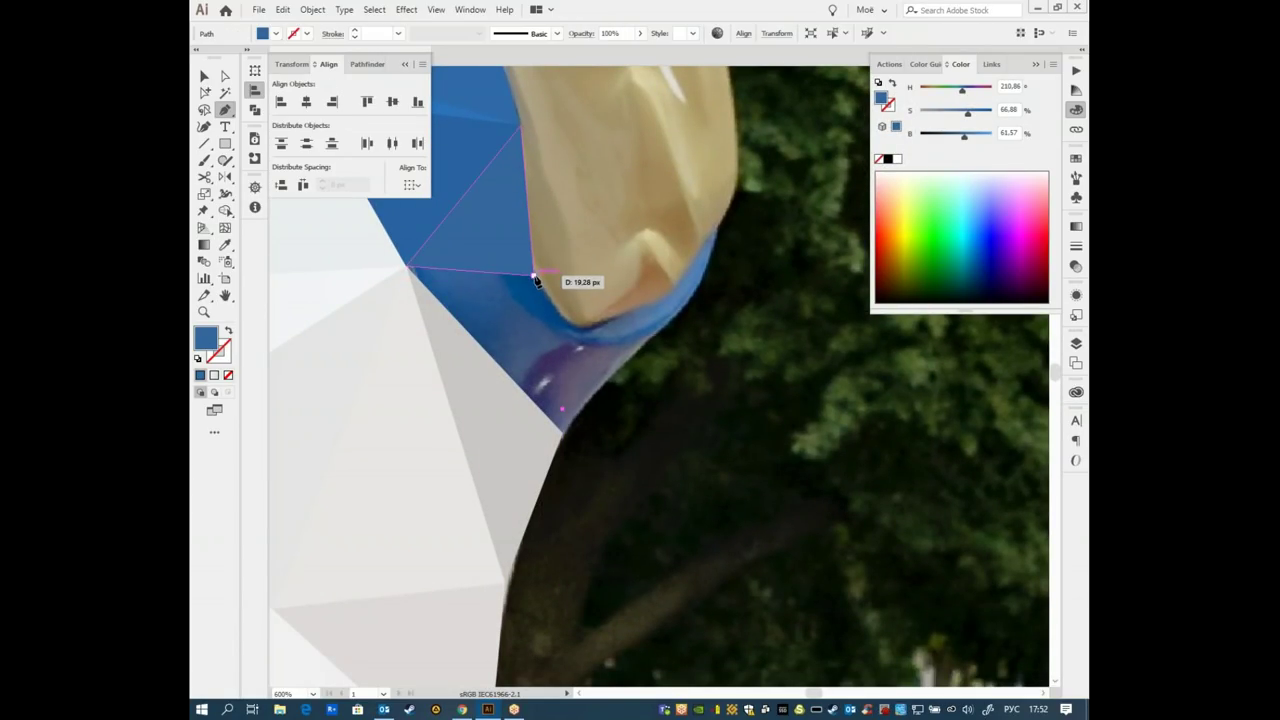
{"action": "left_click", "coordinate": [533, 275]}
{"action": "left_click", "coordinate": [406, 267]}
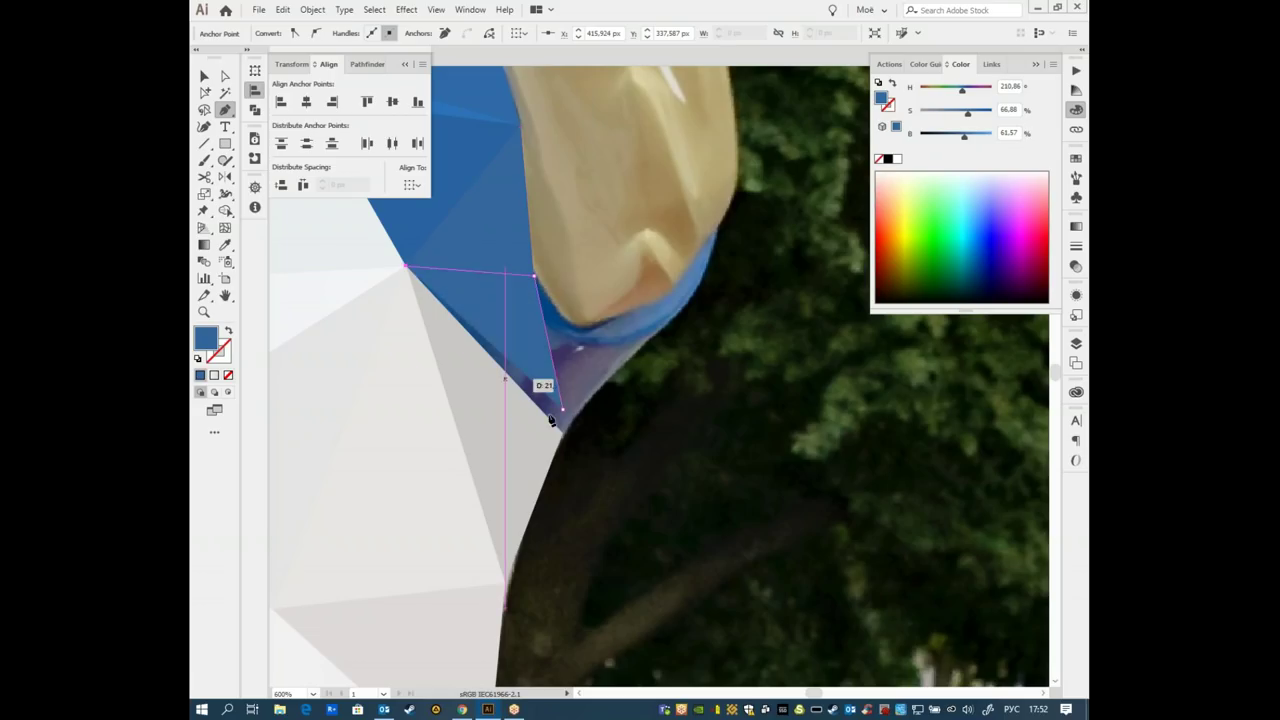
{"action": "left_click_drag", "start_coordinate": [562, 409], "coordinate": [562, 411]}
{"action": "key", "text": "ctrl"}
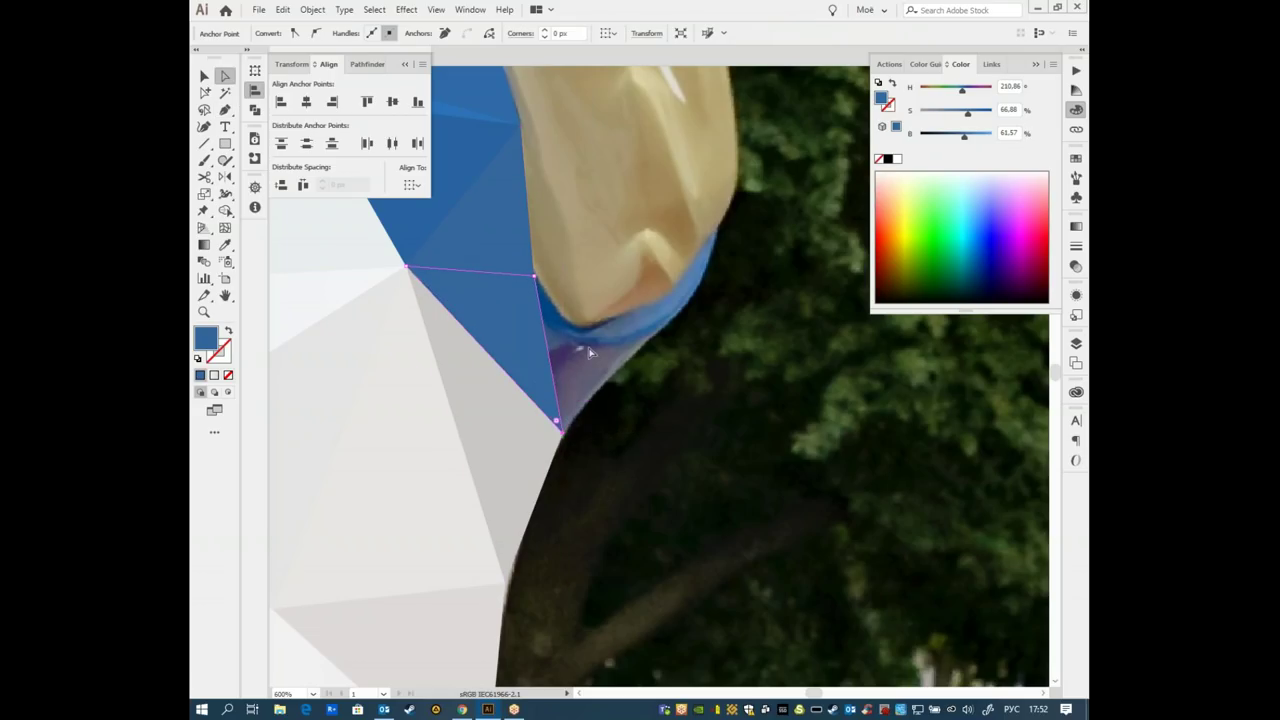
{"action": "left_click_drag", "start_coordinate": [528, 339], "coordinate": [584, 377]}
{"action": "key", "text": "i"}
{"action": "left_click", "coordinate": [585, 368]}
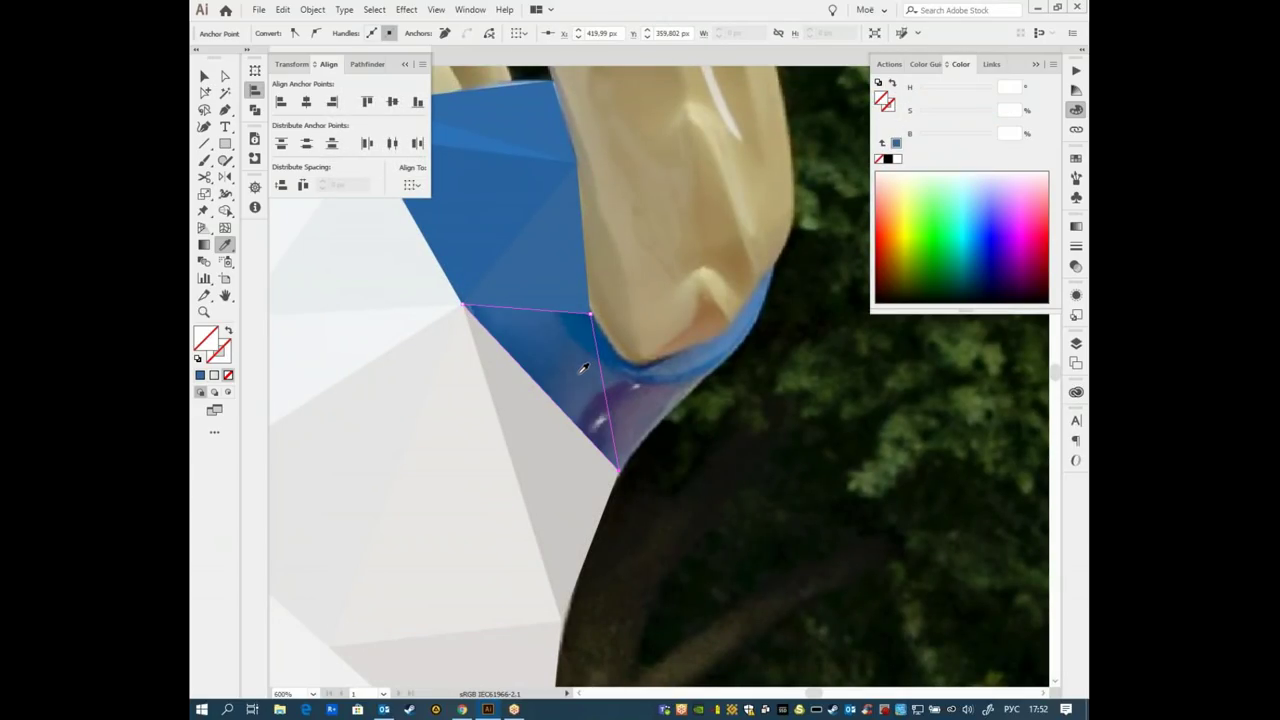
- Start the next facet's outline at the collar corner
{"action": "left_click_drag", "start_coordinate": [497, 355], "coordinate": [319, 349]}
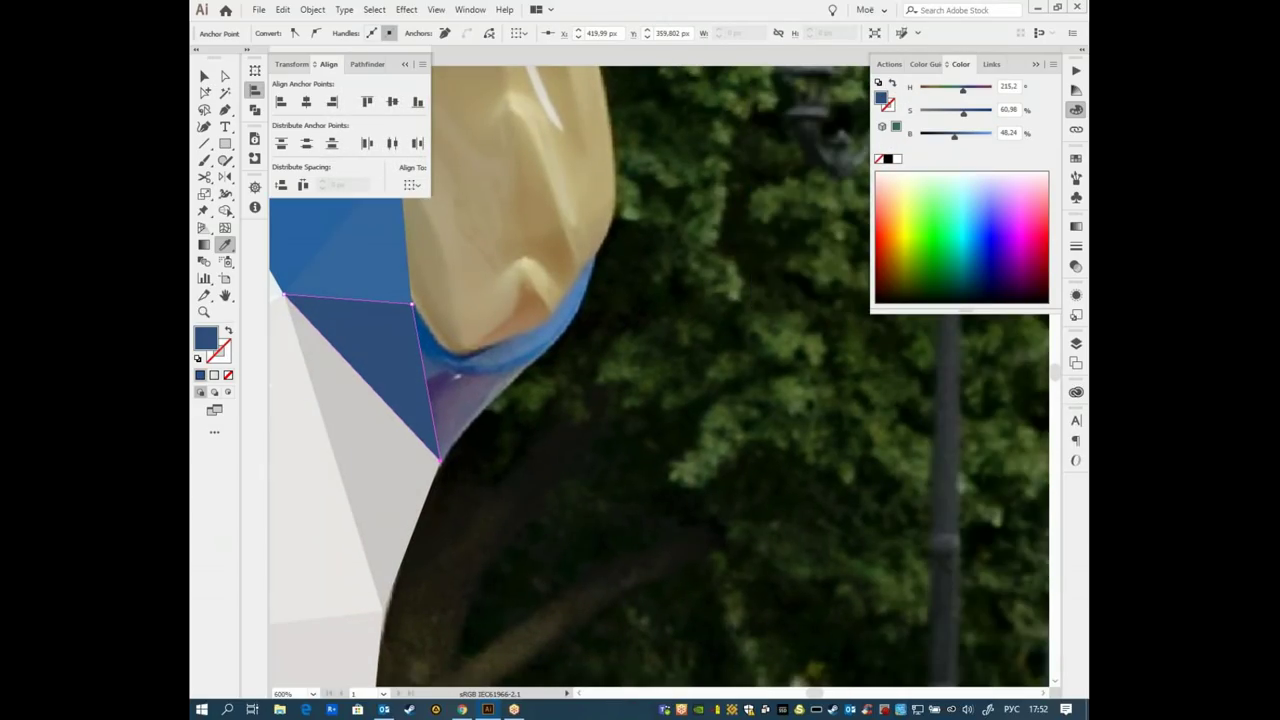
{"action": "key", "text": "p"}
{"action": "left_click", "coordinate": [463, 364]}
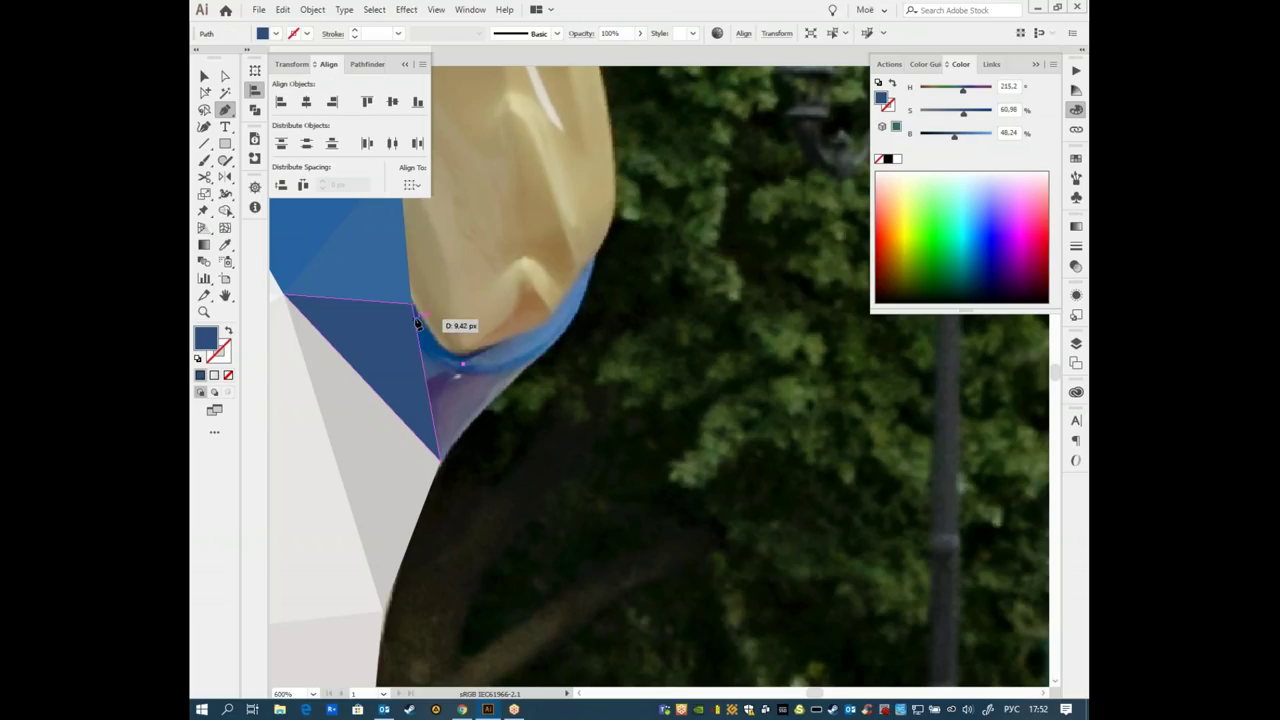
{"action": "left_click", "coordinate": [411, 303]}
- Close the triangular facet by the sleeve and fill it with dark purple sampled from the photo
{"action": "left_click", "coordinate": [440, 458]}
{"action": "left_click", "coordinate": [463, 364]}
{"action": "mouse_move", "coordinate": [486, 365]}
{"action": "left_mouse_down"}
{"action": "mouse_move", "coordinate": [414, 385]}
{"action": "mouse_move", "coordinate": [639, 272]}
{"action": "left_mouse_up"}
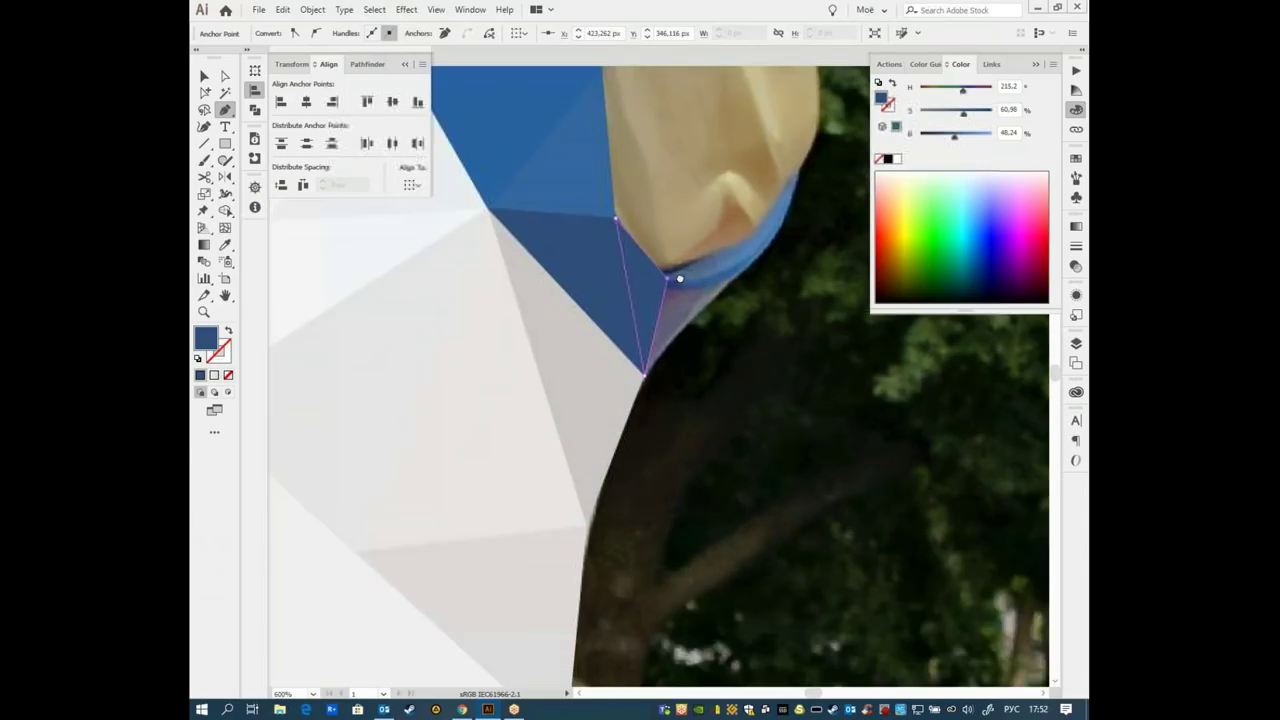
{"action": "key", "text": "i"}
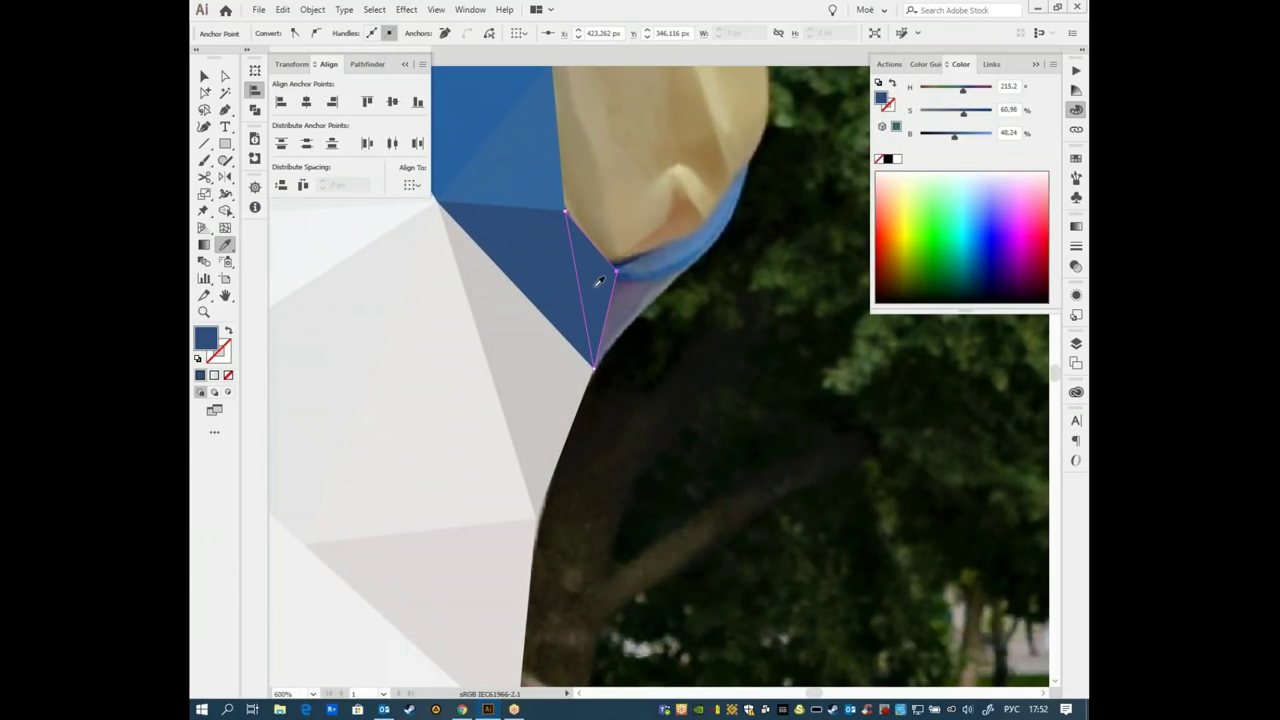
{"action": "left_click", "coordinate": [597, 280]}
{"action": "left_click", "coordinate": [602, 303]}
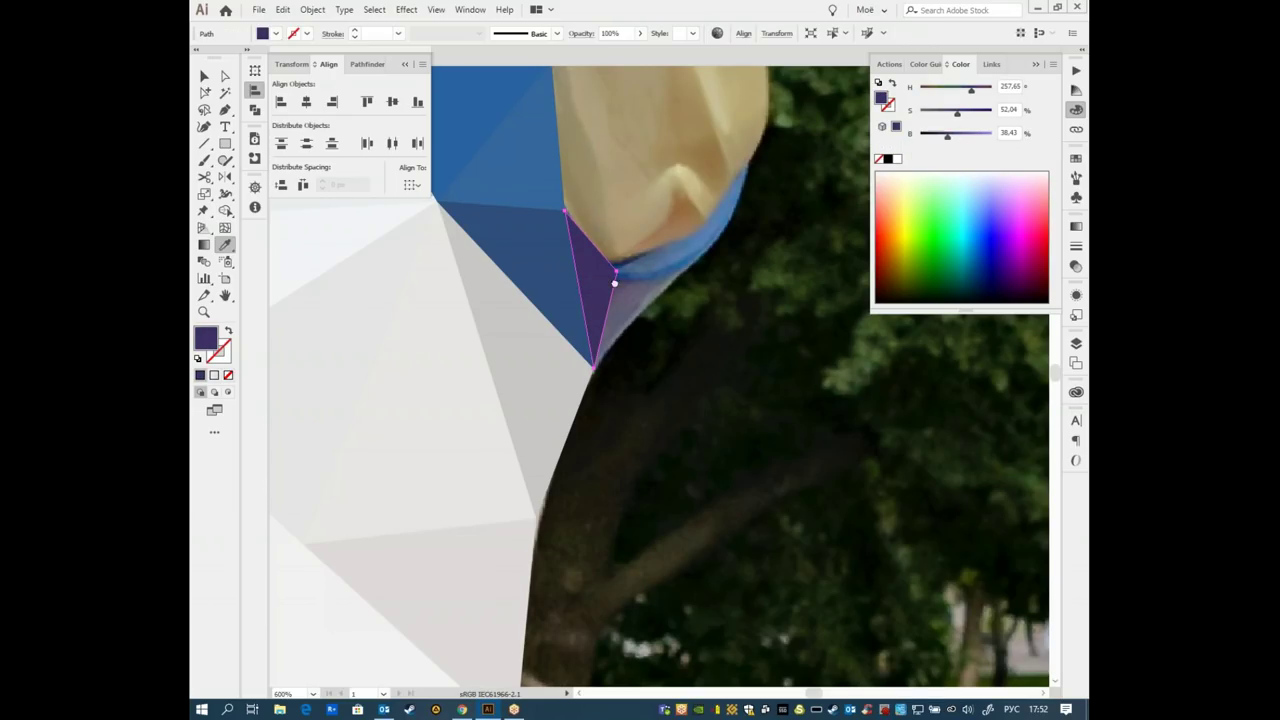
- Draw a triangle at the collar's outer edge and fill it with greyish-purple from the photo
{"action": "left_click_drag", "start_coordinate": [641, 273], "coordinate": [615, 280]}
{"action": "key", "text": "p"}
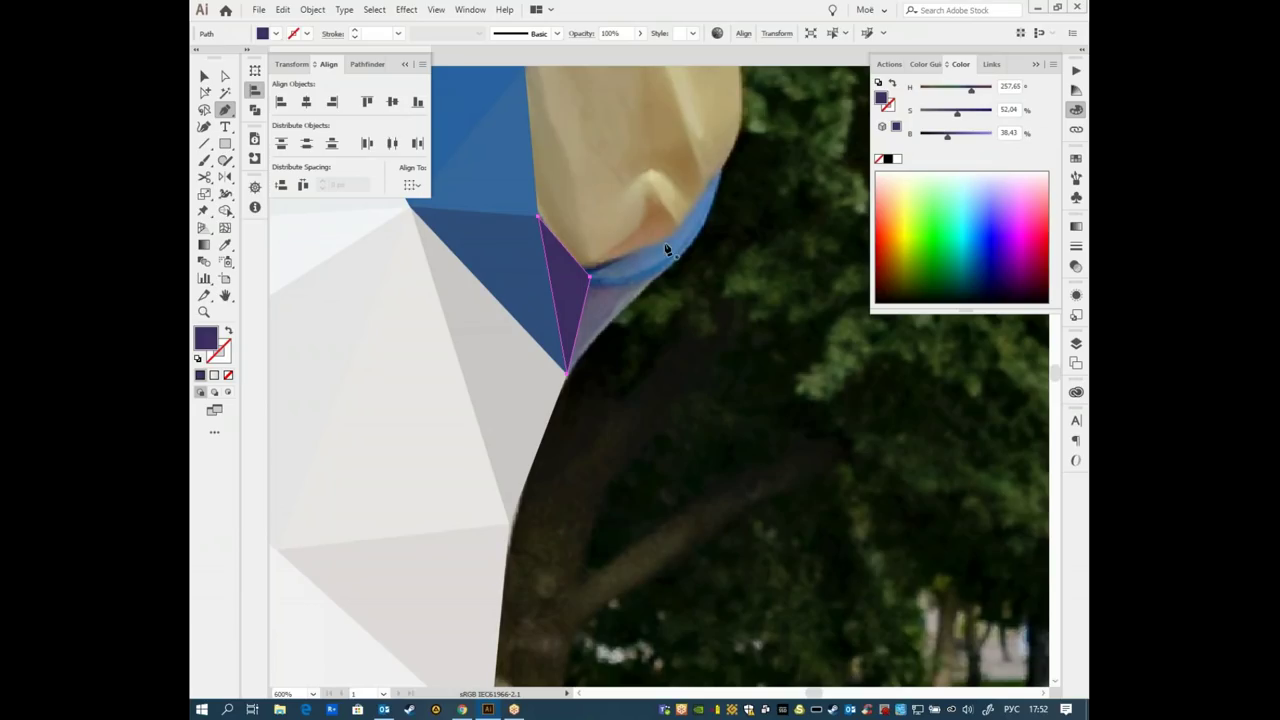
{"action": "left_click", "coordinate": [703, 225]}
{"action": "left_click", "coordinate": [590, 277]}
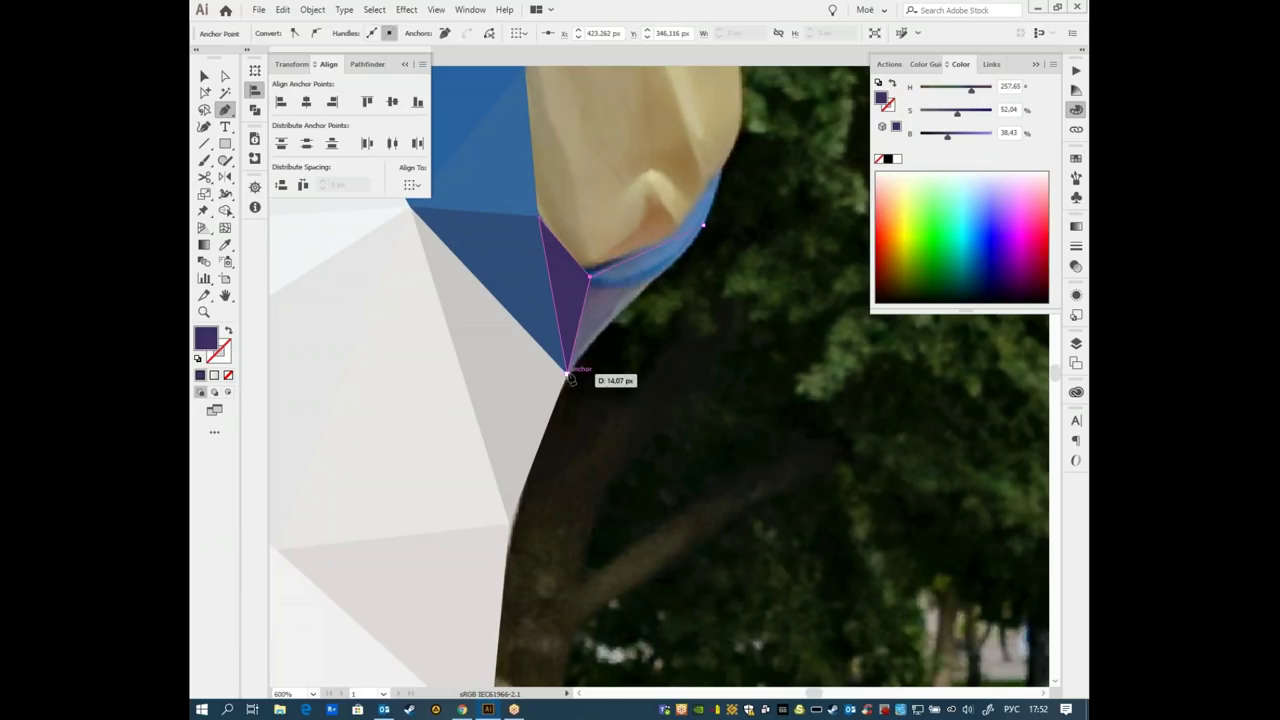
{"action": "left_click", "coordinate": [567, 374]}
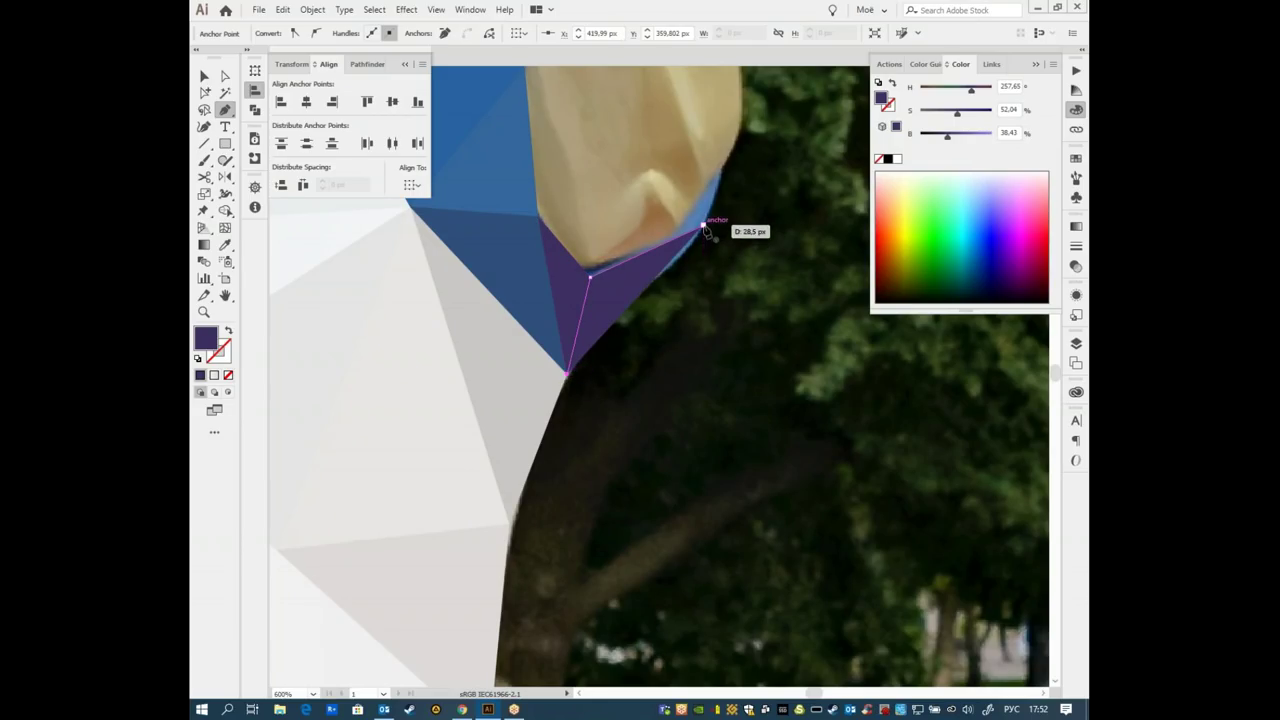
{"action": "key", "text": "i"}
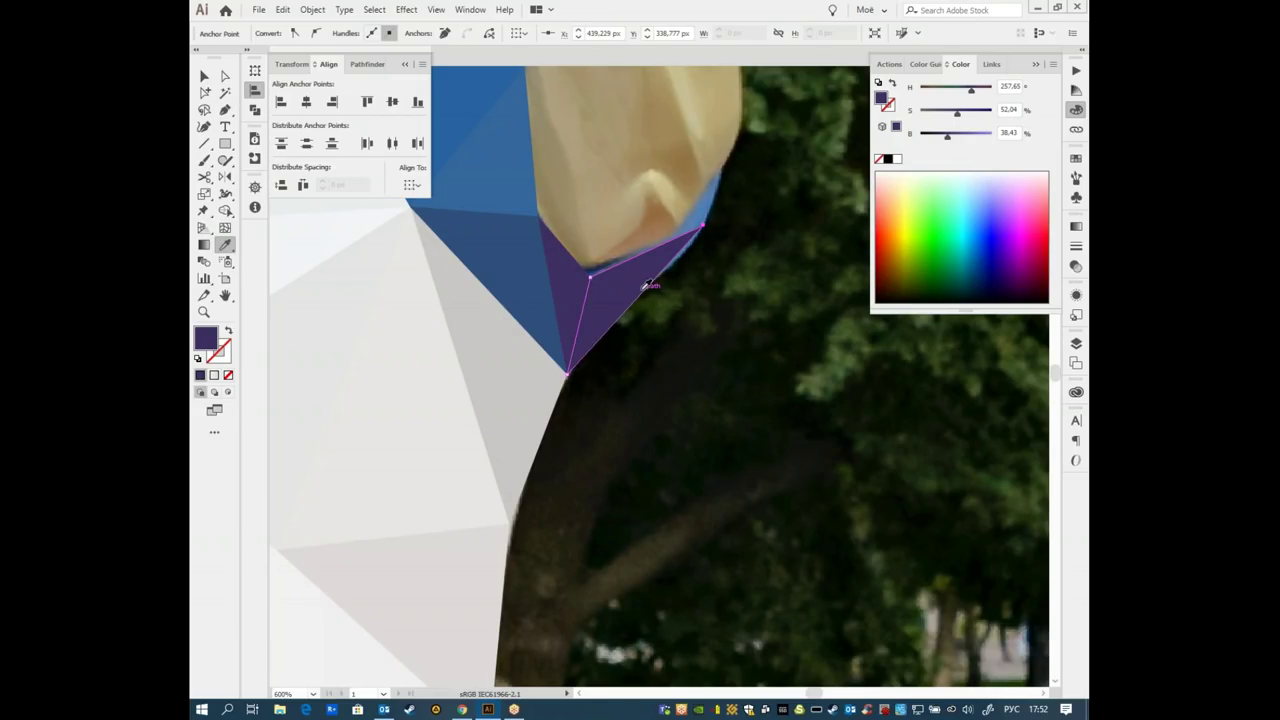
{"action": "left_click", "coordinate": [612, 285]}
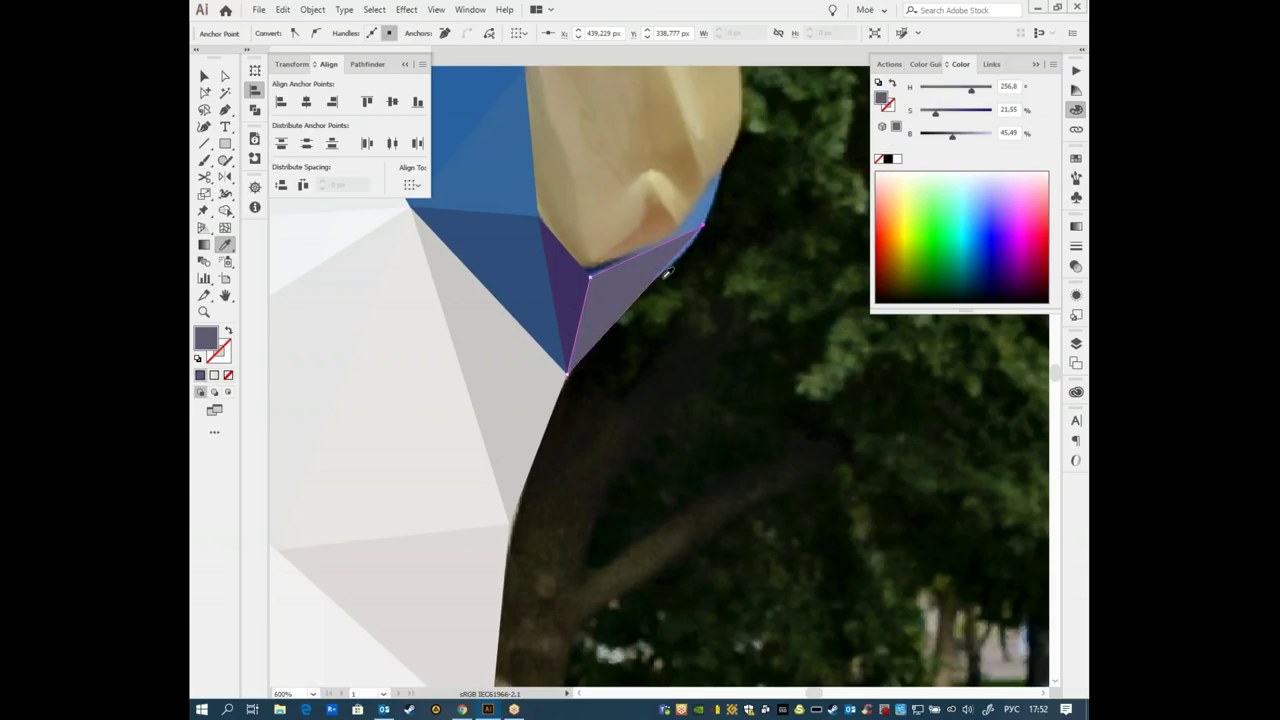
- Add a narrow facet along the collar edge filled with mid-blue from the photo
{"action": "left_click_drag", "start_coordinate": [670, 255], "coordinate": [605, 298]}
{"action": "key", "text": "p"}
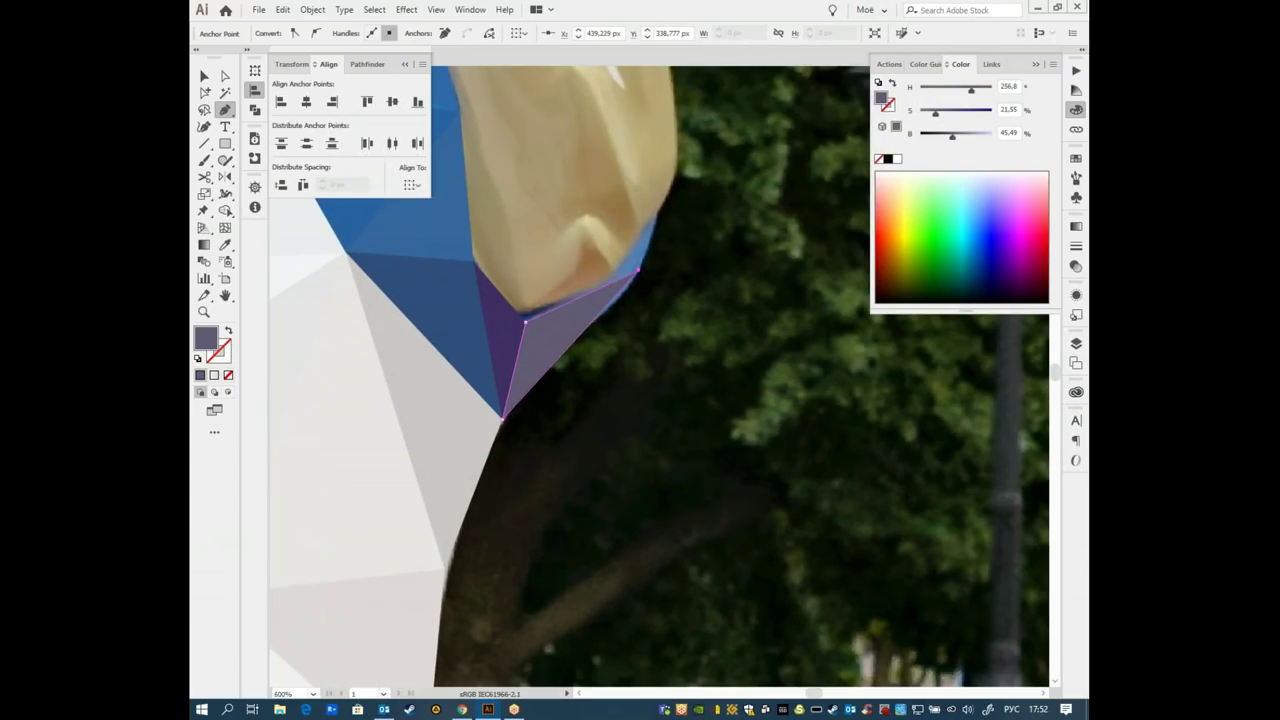
{"action": "left_click", "coordinate": [660, 206]}
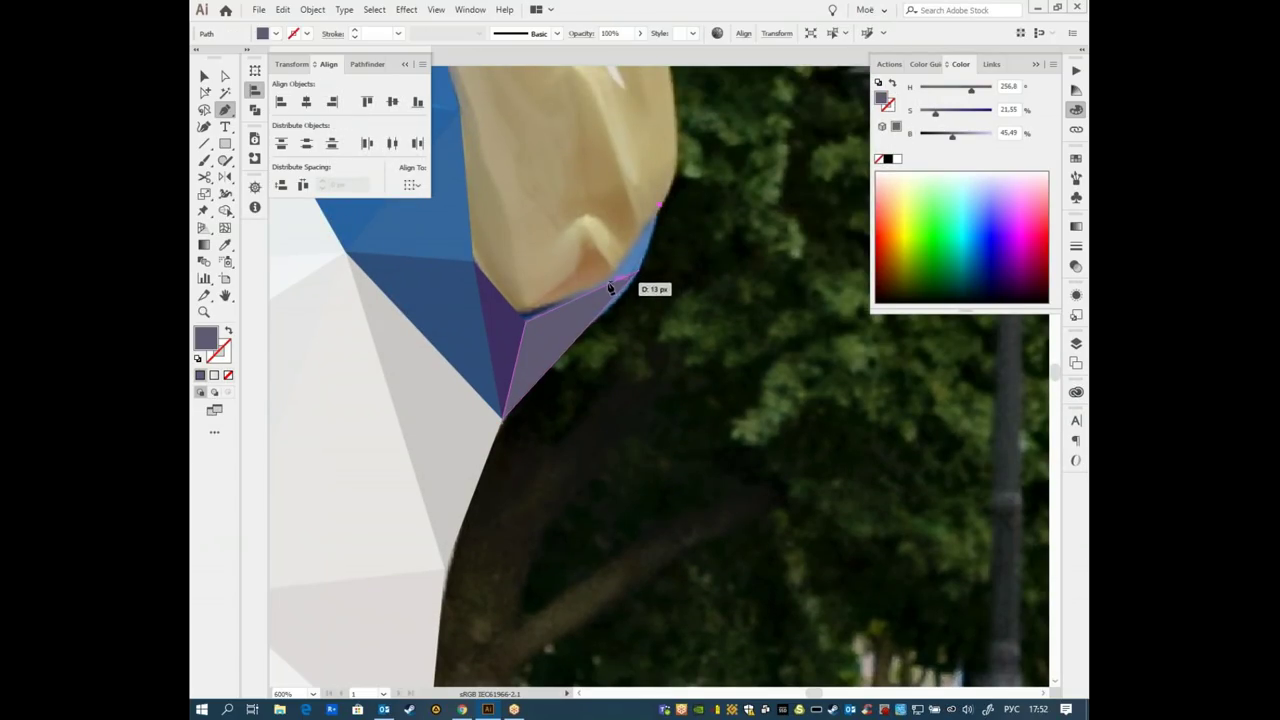
{"action": "left_click", "coordinate": [599, 289]}
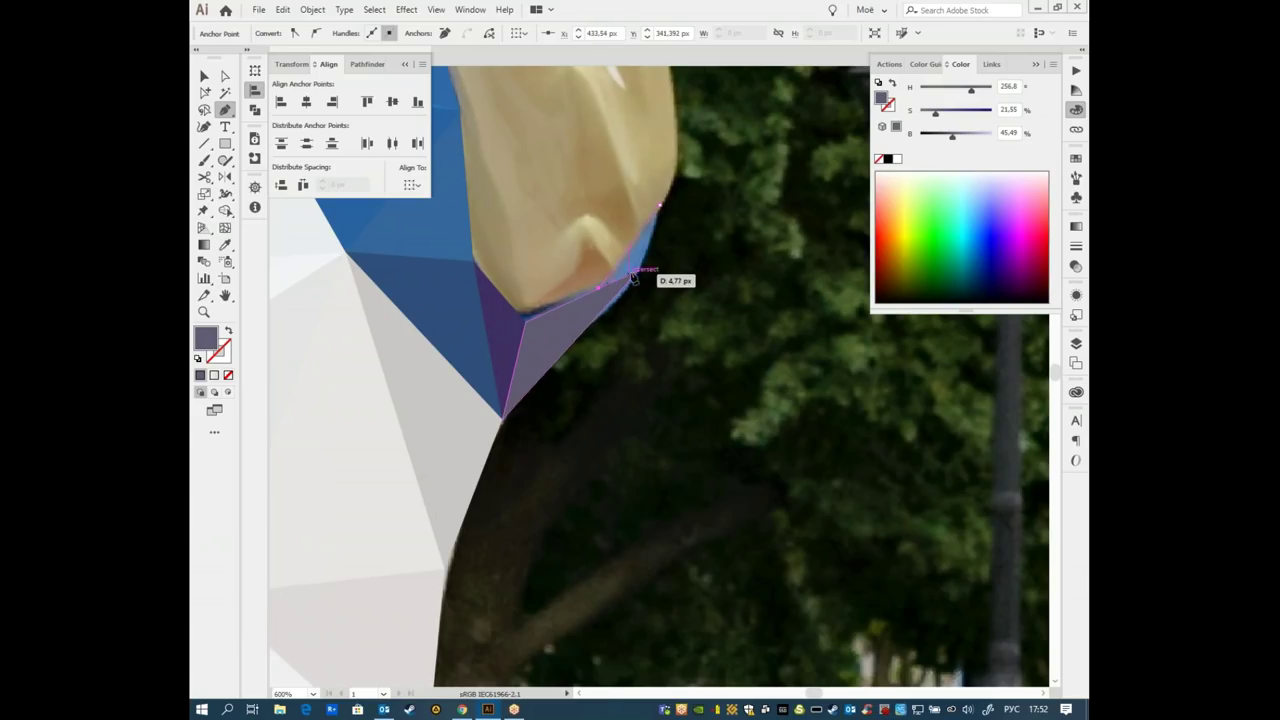
{"action": "left_click", "coordinate": [660, 206]}
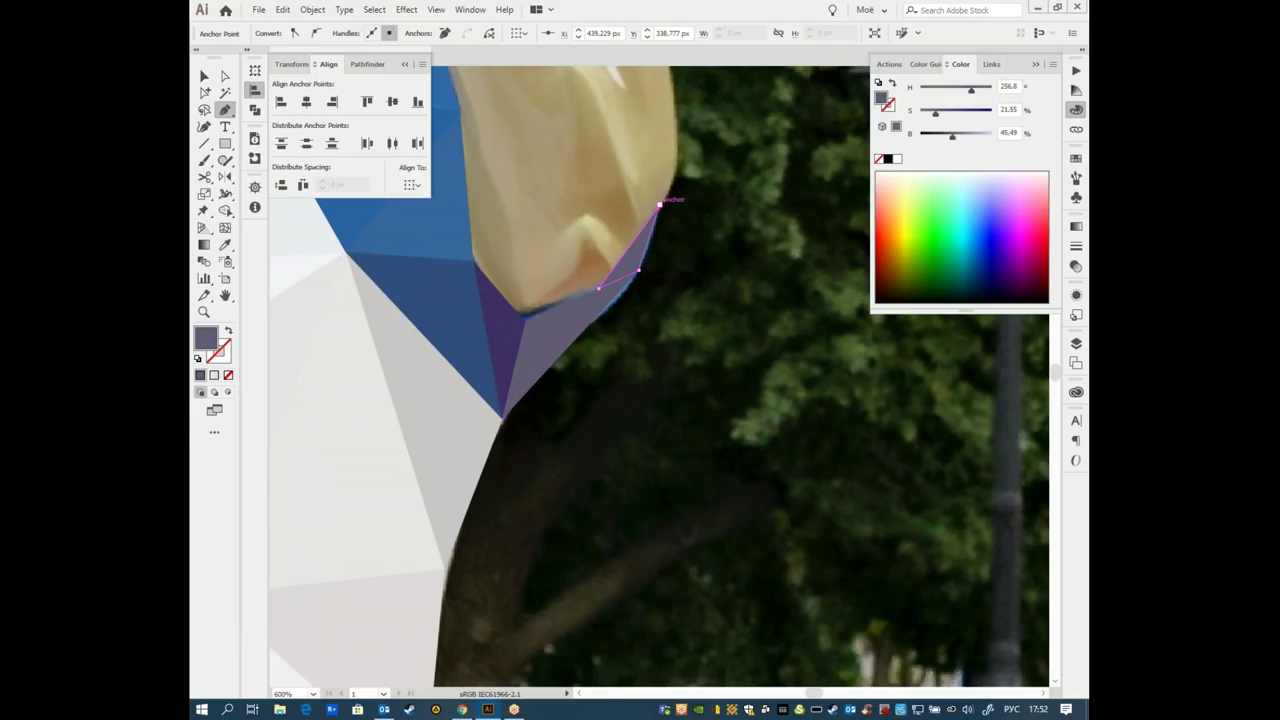
{"action": "key", "text": "i"}
{"action": "left_click", "coordinate": [463, 266]}
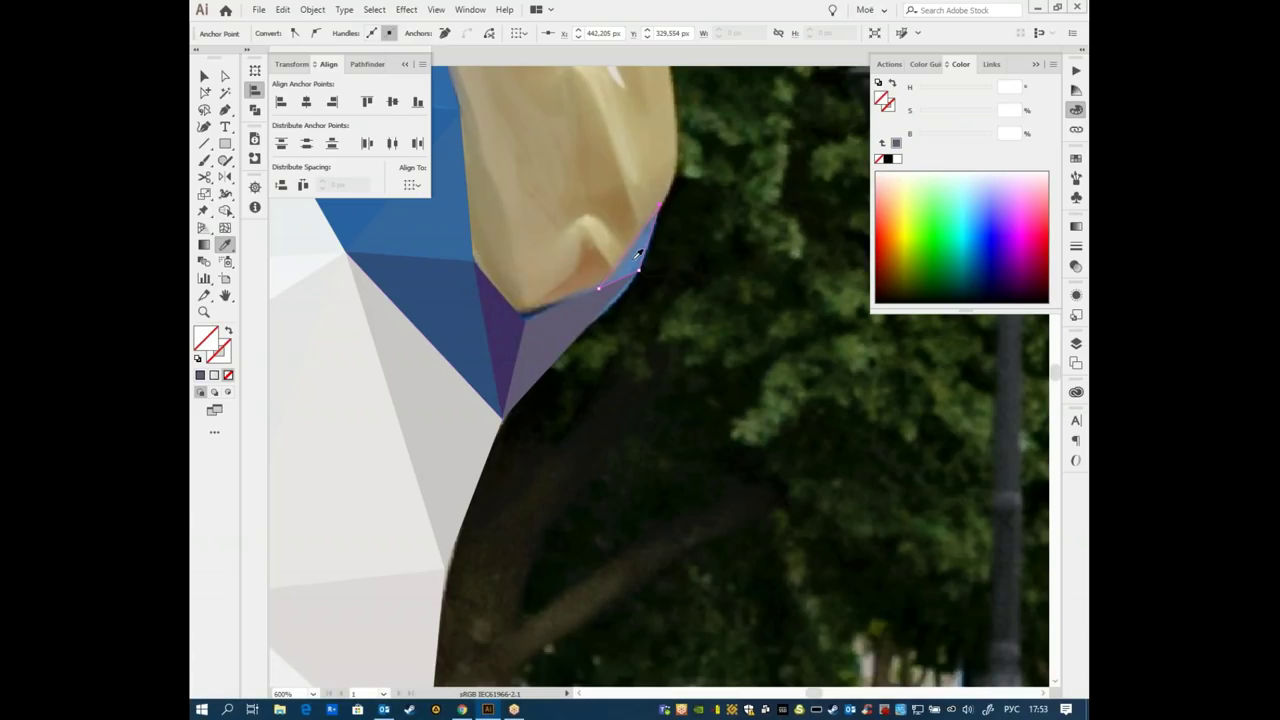
- Deselect everything and zoom to 100% to view the whole mascot
{"action": "left_click", "coordinate": [205, 78]}
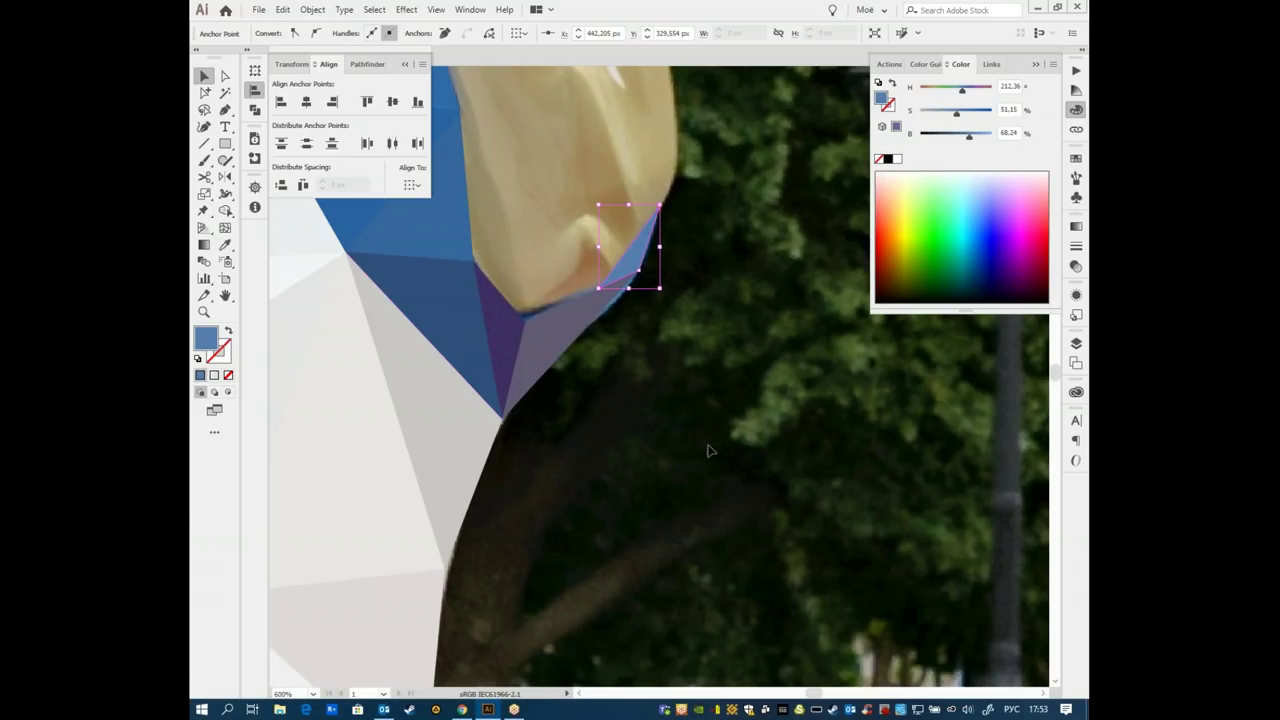
{"action": "left_click", "coordinate": [714, 410]}
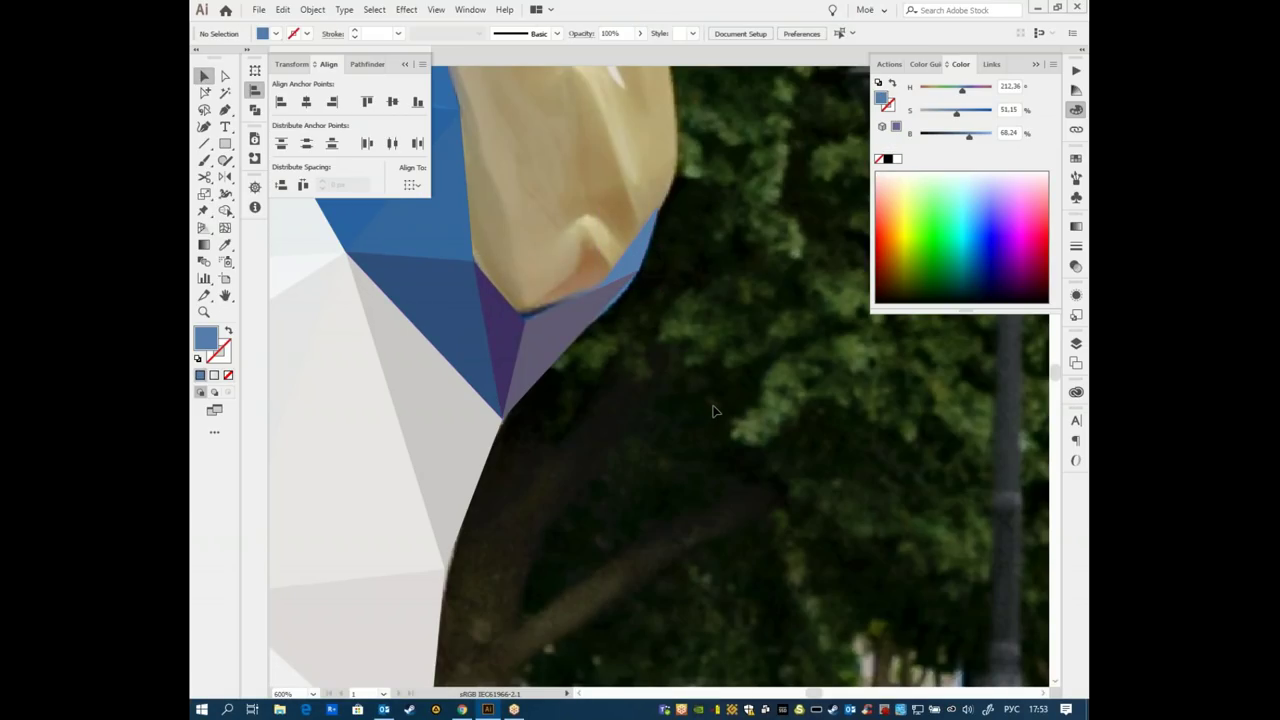
{"action": "key", "text": "ctrl+1"}
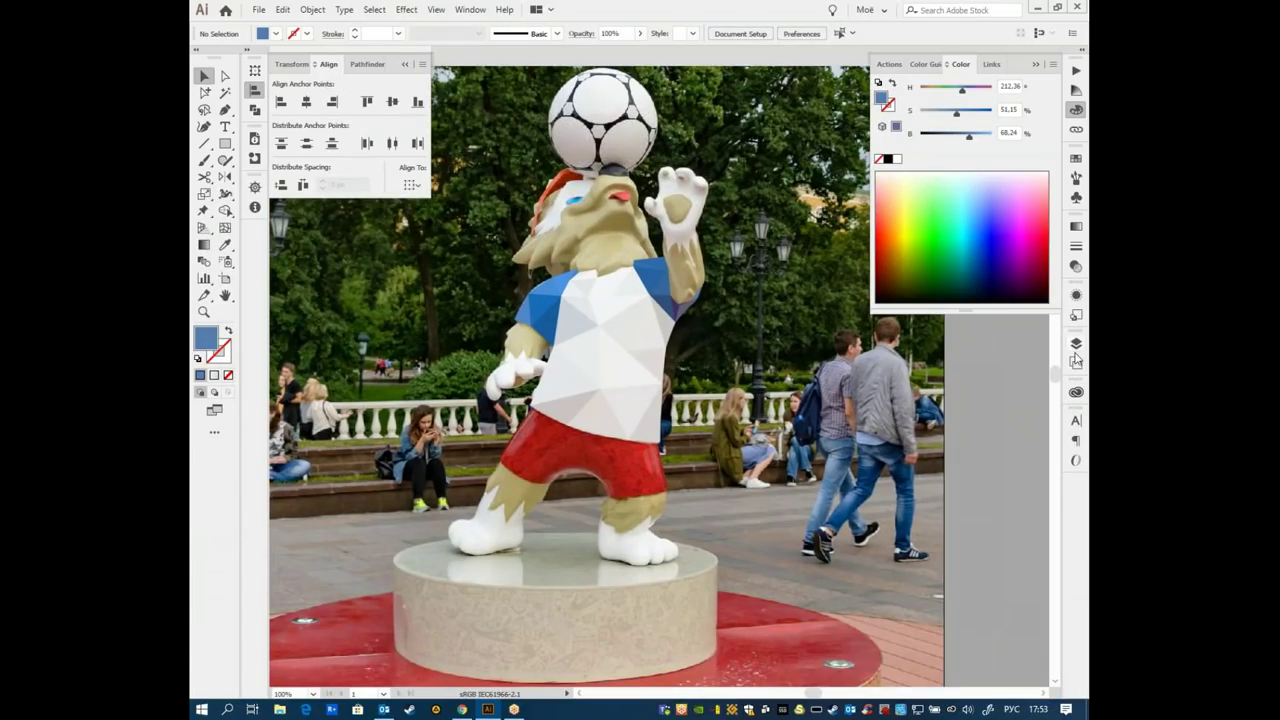
- Hide the reference photo layer (Layer 2) in the Layers panel
{"action": "left_click", "coordinate": [1076, 343]}
{"action": "left_click", "coordinate": [852, 410]}
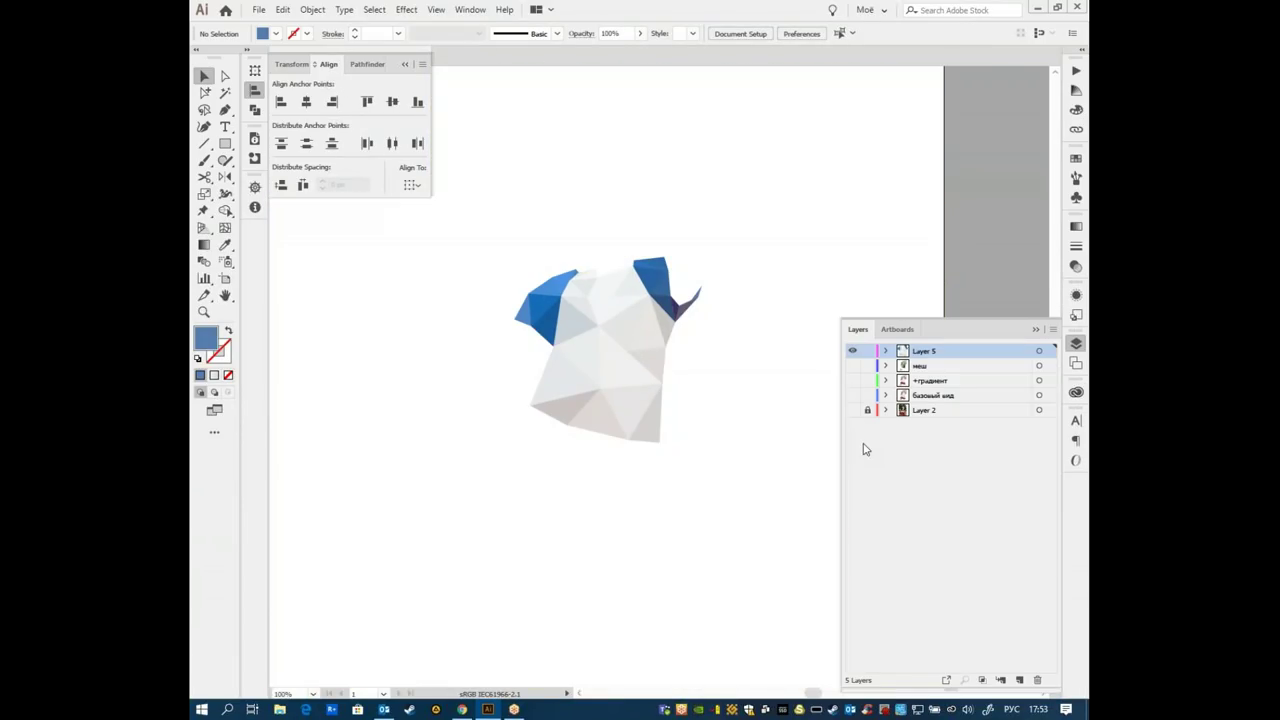
{"action": "left_click", "coordinate": [1075, 346]}
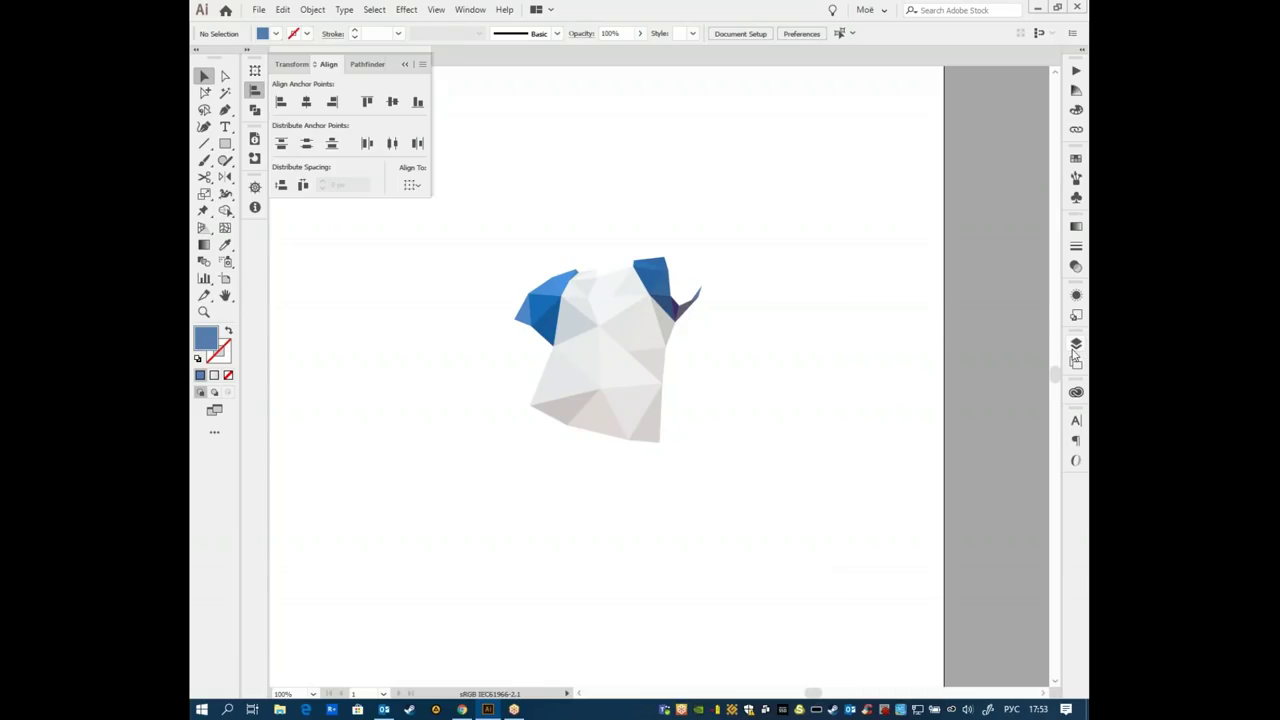
- Zoom in on the low-poly shirt, centre it, and check the facets in Outline view
{"action": "key", "text": "ctrl+plus"}
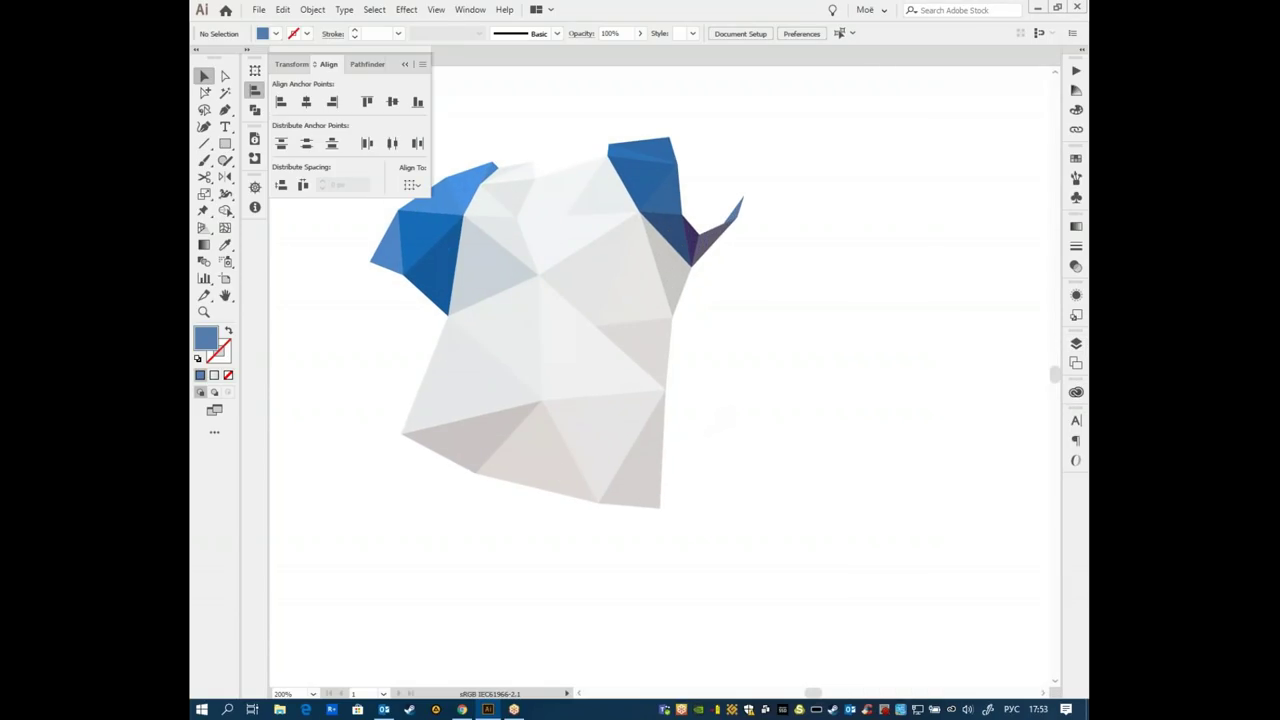
{"action": "left_click_drag", "start_coordinate": [739, 380], "coordinate": [811, 453]}
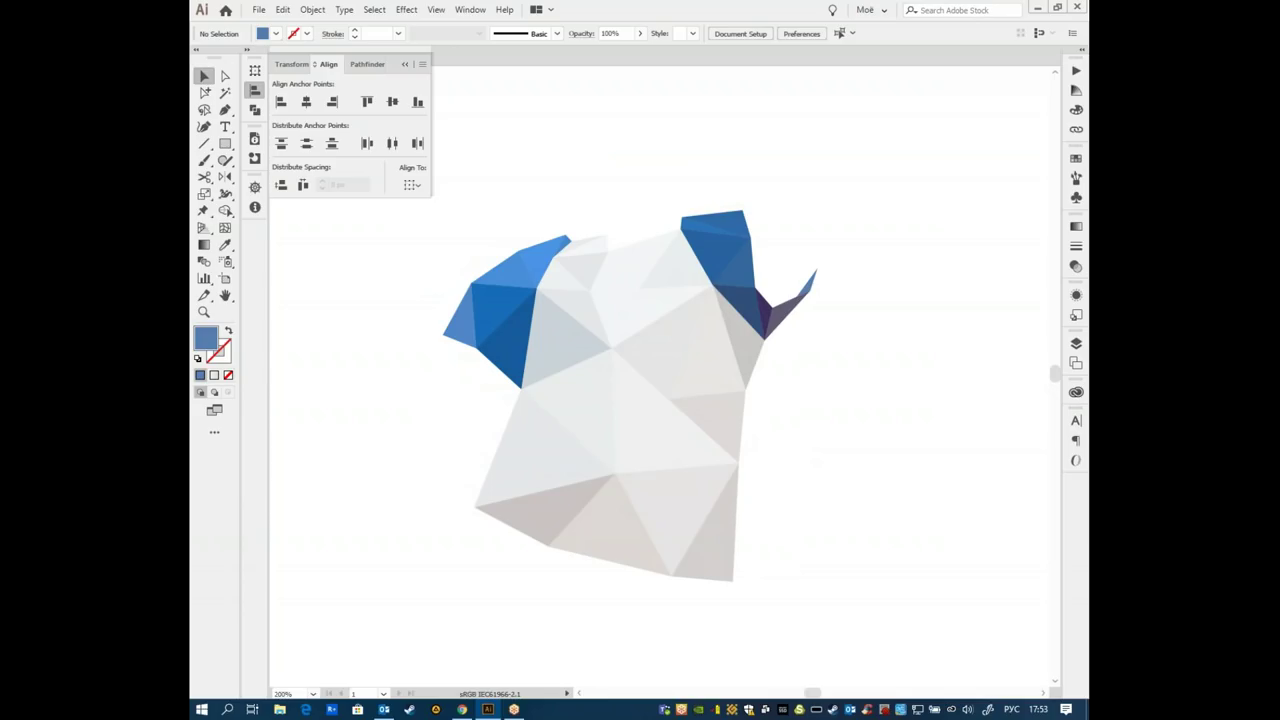
{"action": "key", "text": "ctrl+y"}
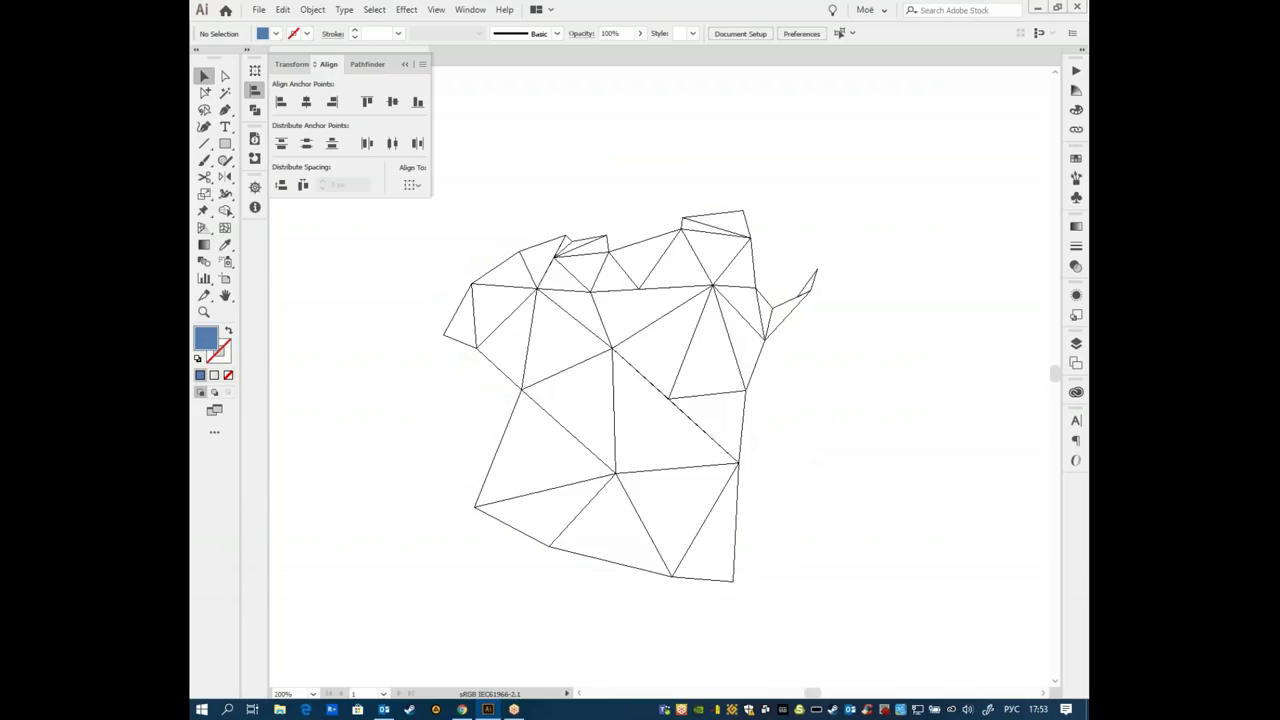
{"action": "key", "text": "ctrl+y"}
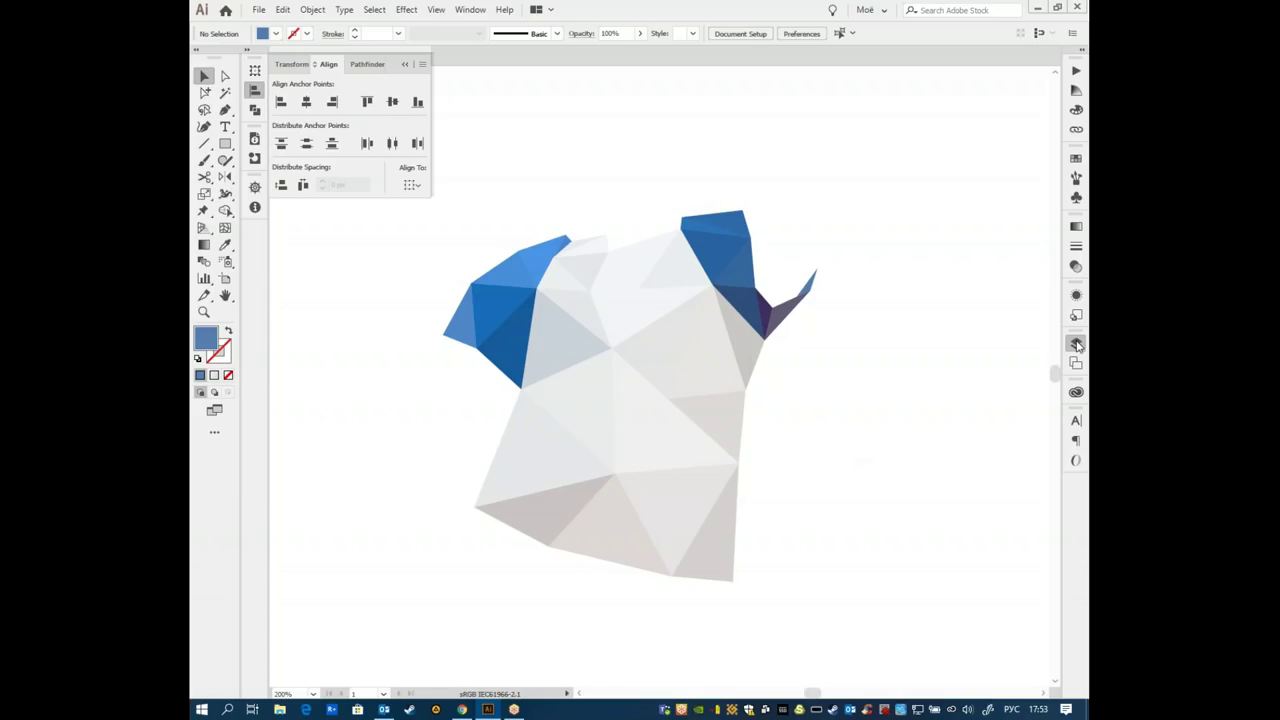
- Hide every layer, lock the Layer 2 photo layer, and show it briefly to compare
{"action": "left_click", "coordinate": [1076, 345]}
{"action": "left_click_drag", "start_coordinate": [852, 352], "coordinate": [866, 408]}
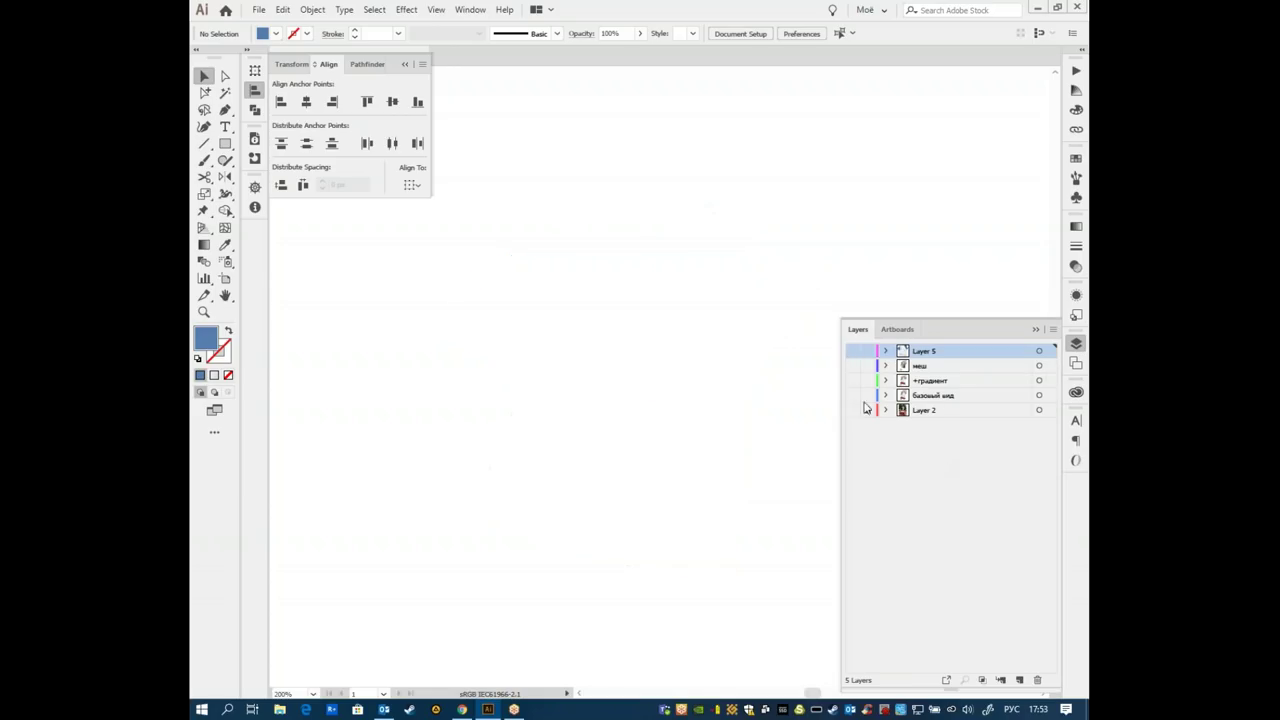
{"action": "left_click", "coordinate": [948, 397]}
{"action": "left_click", "coordinate": [867, 410]}
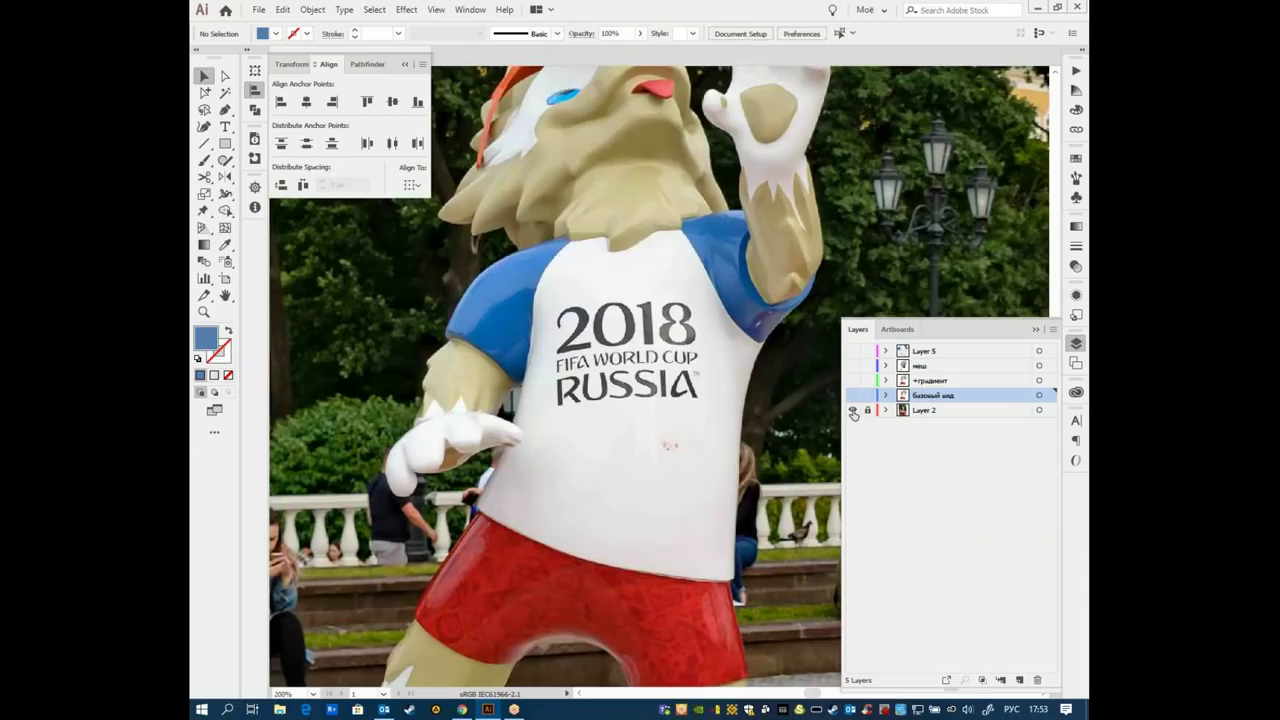
{"action": "left_click", "coordinate": [854, 411]}
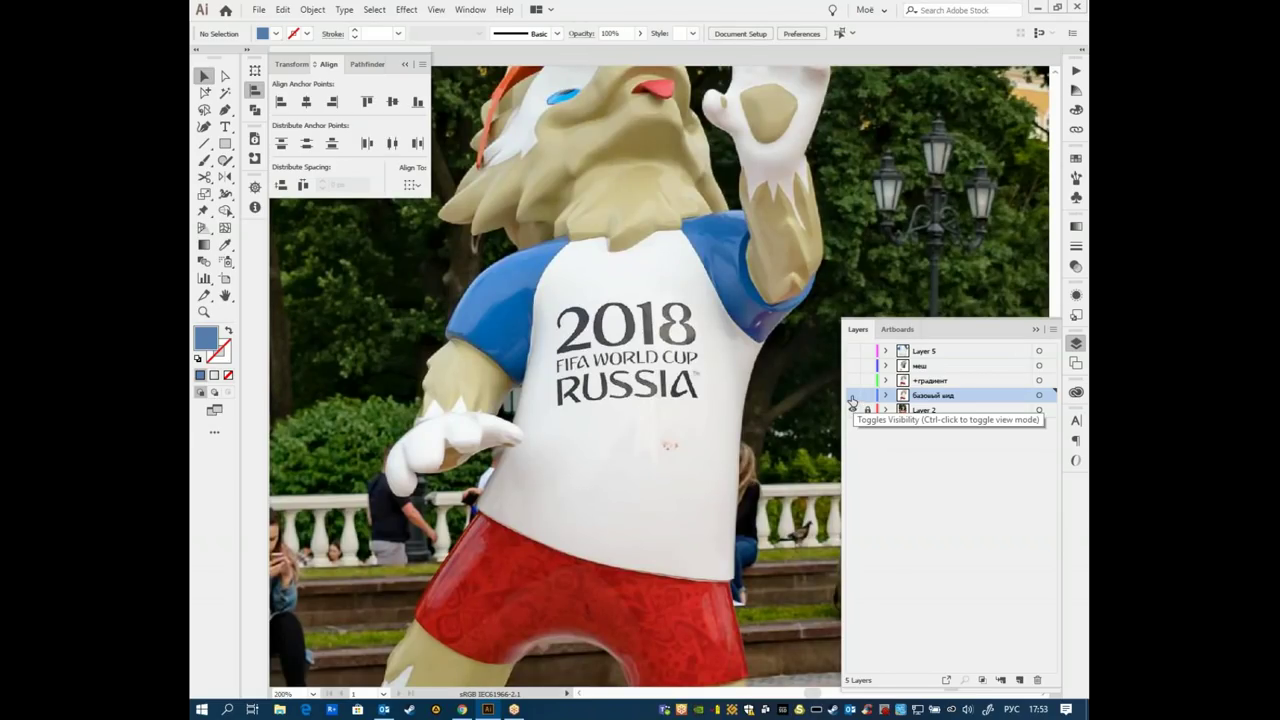
- Show the базовый вид layer, zoom out to the whole statue, and hide Layer 2
{"action": "left_click", "coordinate": [853, 397]}
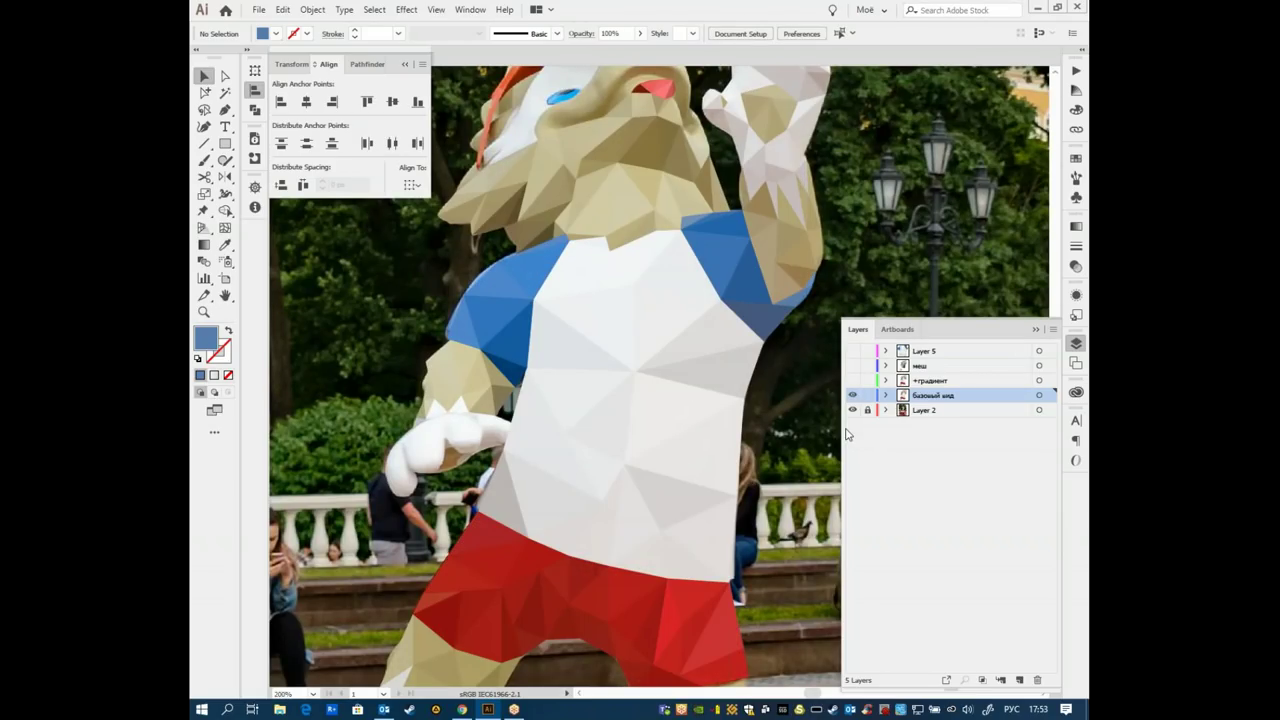
{"action": "key", "text": "ctrl+minus"}
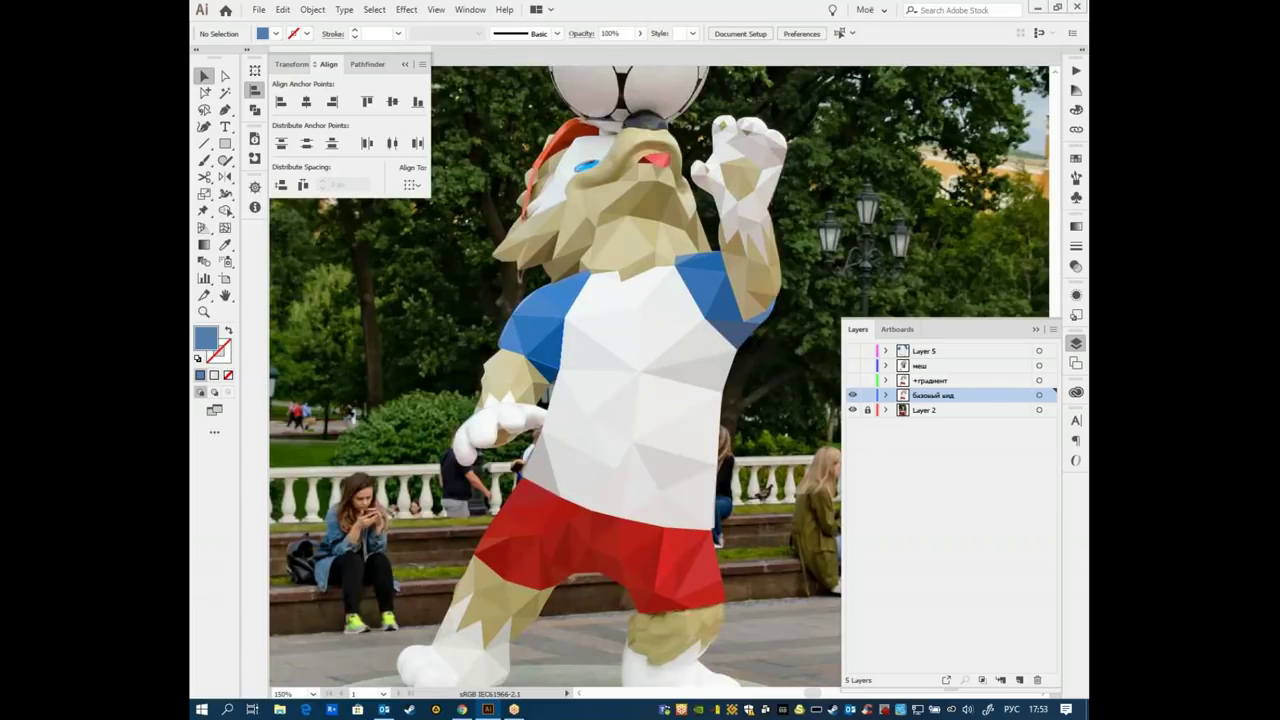
{"action": "key", "text": "ctrl+minus"}
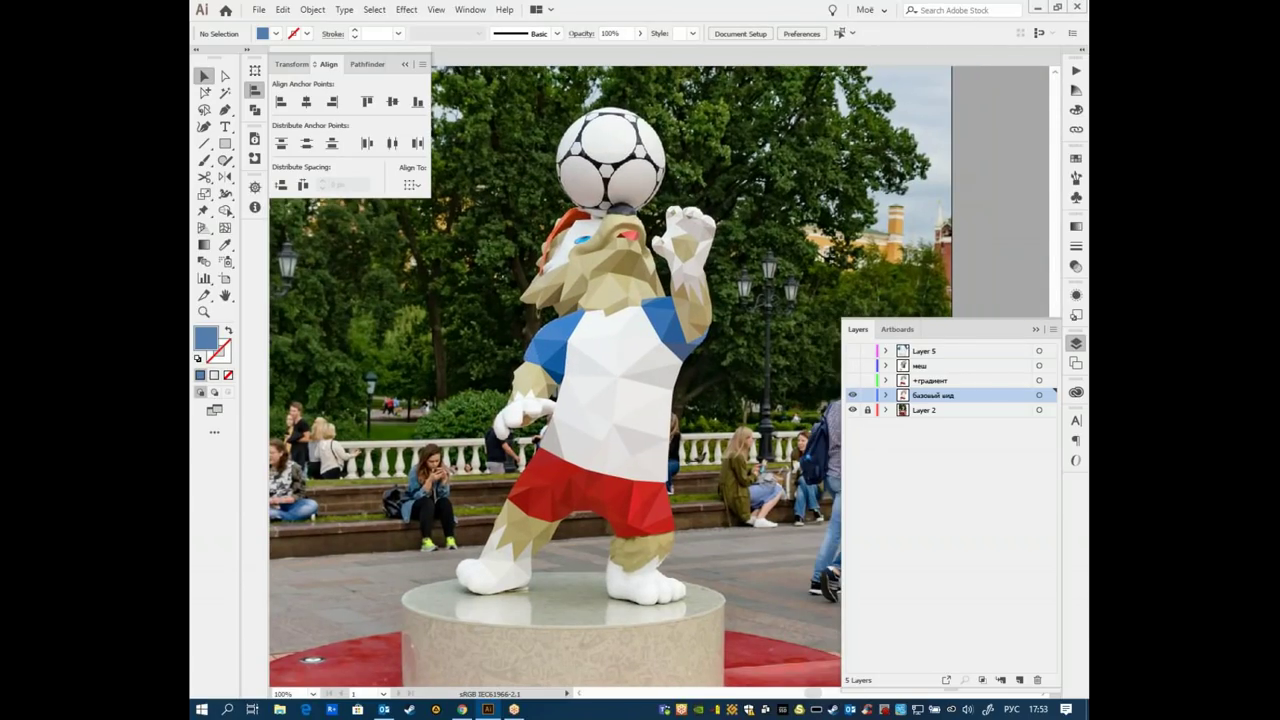
{"action": "left_click", "coordinate": [852, 410]}
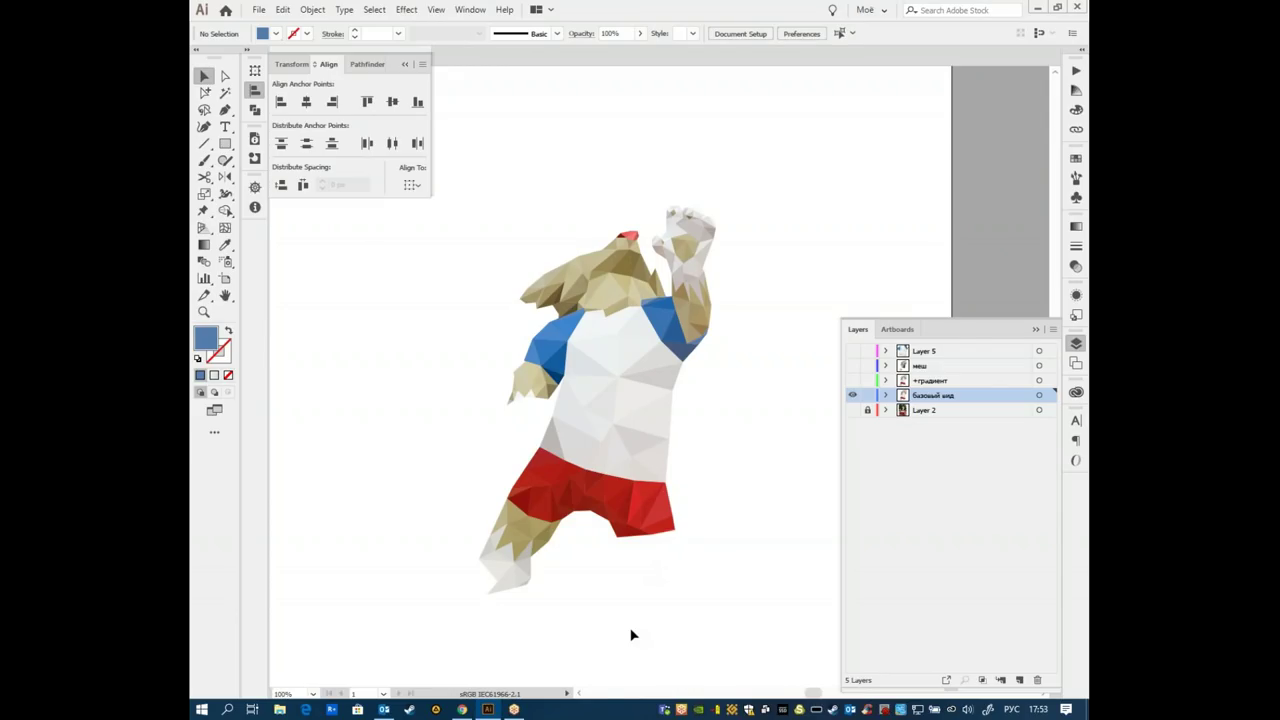
- Zoom to 150%, check Outline view, then show +градиент instead of базовый вид
{"action": "key", "text": "ctrl+equal"}
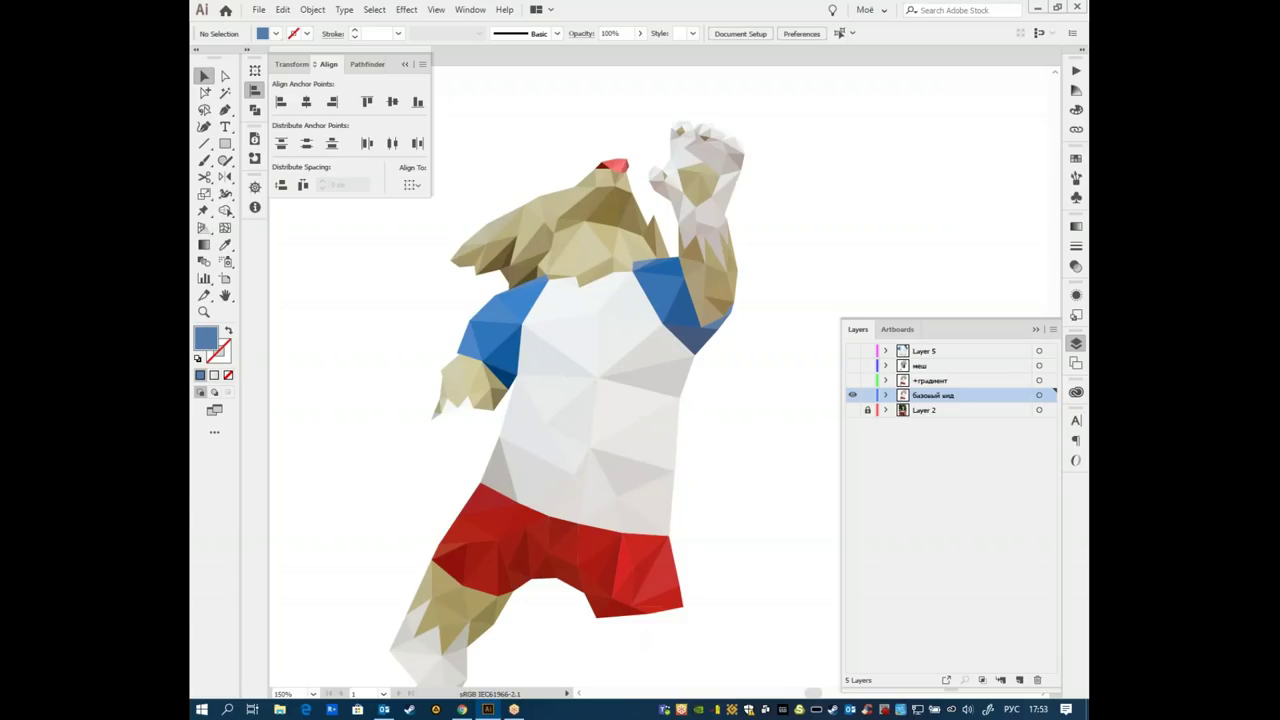
{"action": "scroll", "coordinate": [600, 590], "scroll_direction": "down", "scroll_amount": 1}
{"action": "scroll", "coordinate": [614, 561], "scroll_direction": "up", "scroll_amount": 1}
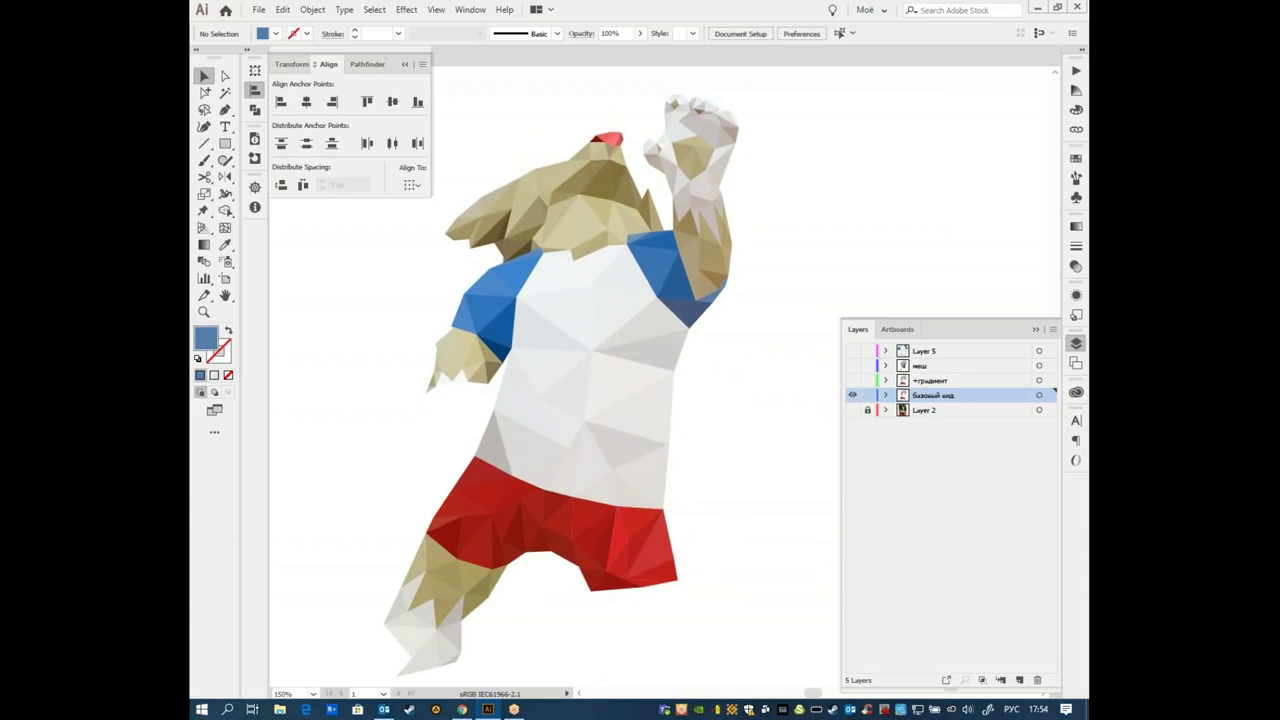
{"action": "key", "text": "ctrl+y"}
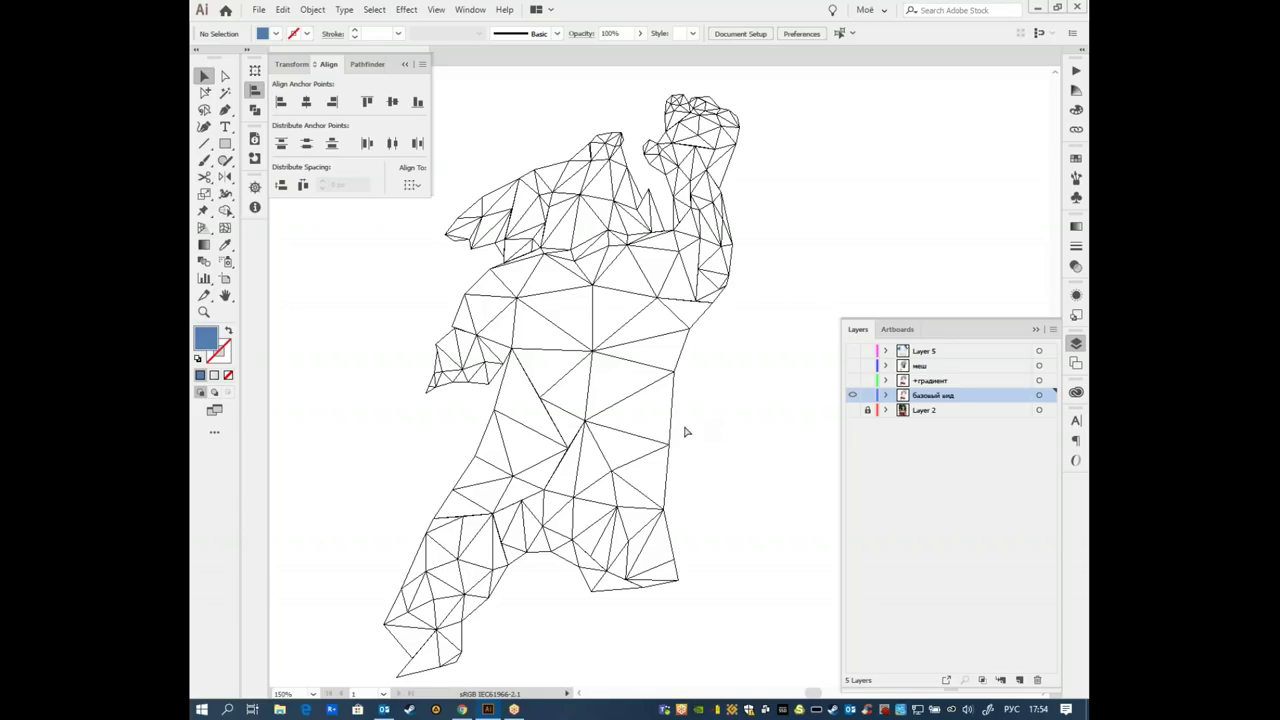
{"action": "key", "text": "ctrl+y"}
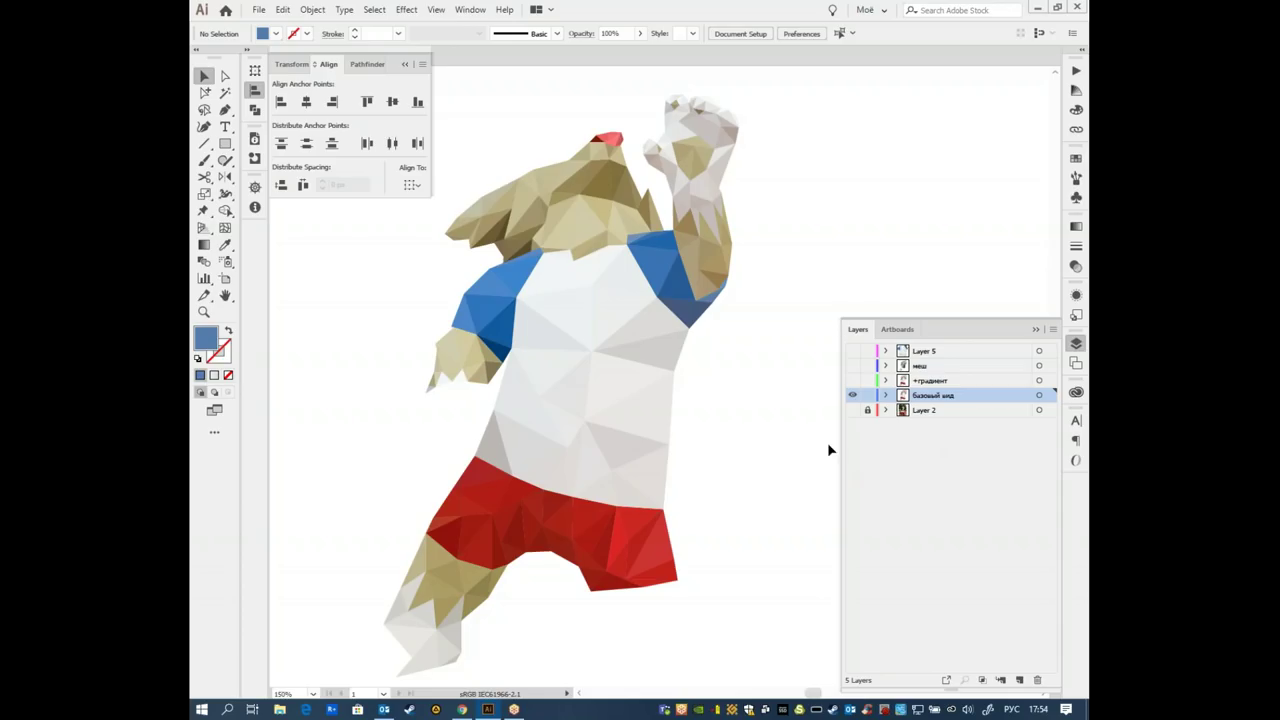
{"action": "left_click", "coordinate": [852, 395]}
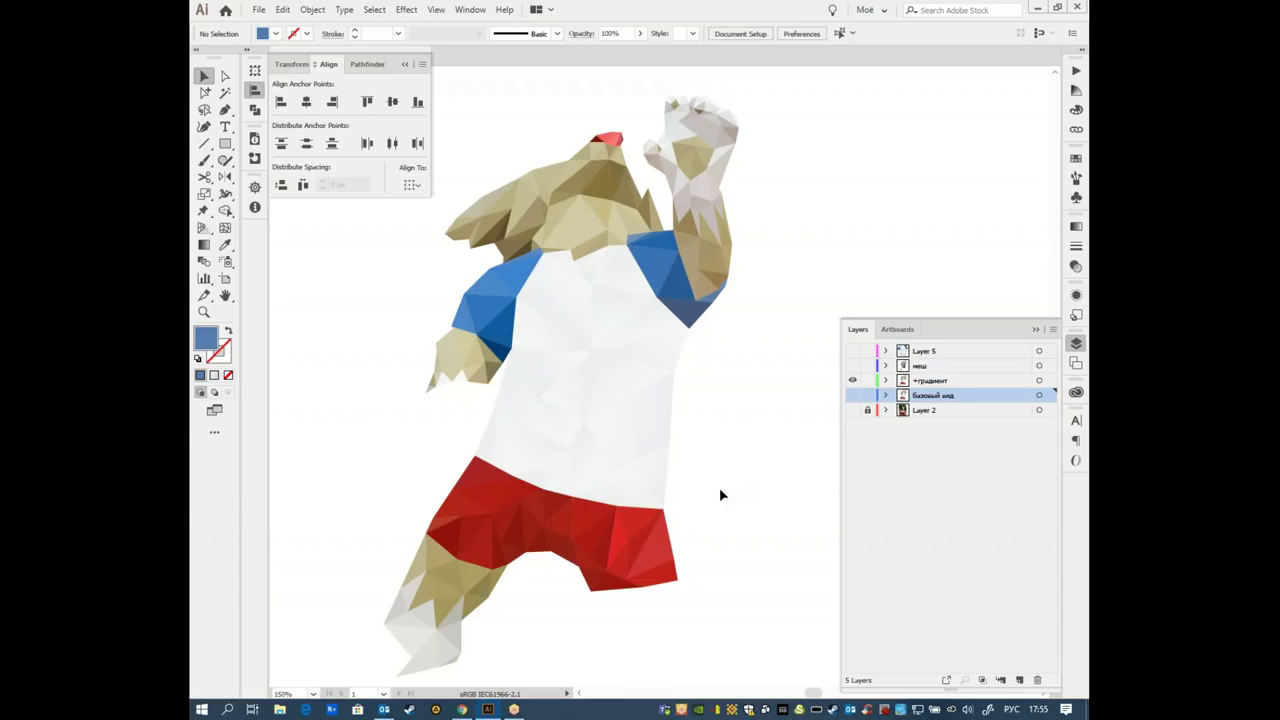
- Try selecting chest triangles, then clear the selection and frame the whole shirt at 200%
{"action": "left_click_drag", "start_coordinate": [676, 372], "coordinate": [594, 314]}
{"action": "left_click_drag", "start_coordinate": [625, 410], "coordinate": [570, 315]}
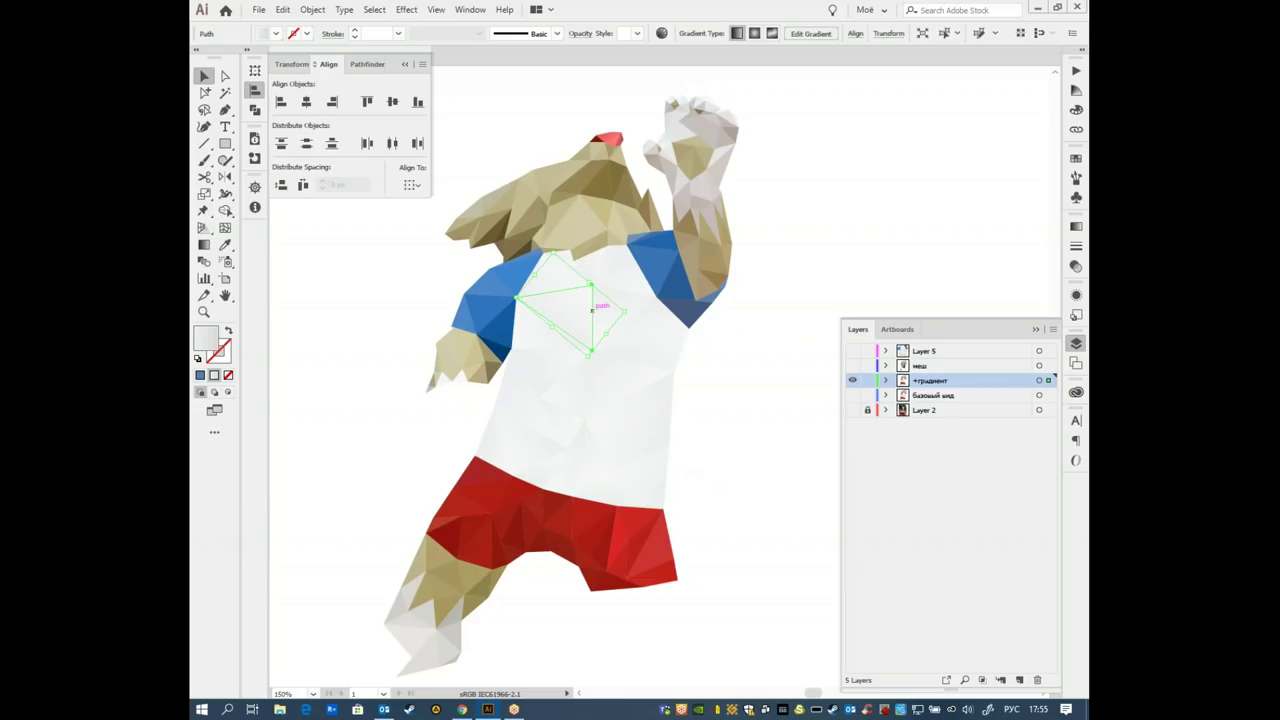
{"action": "left_click", "coordinate": [745, 396]}
{"action": "key", "text": "ctrl+plus"}
{"action": "key", "text": "ctrl+plus"}
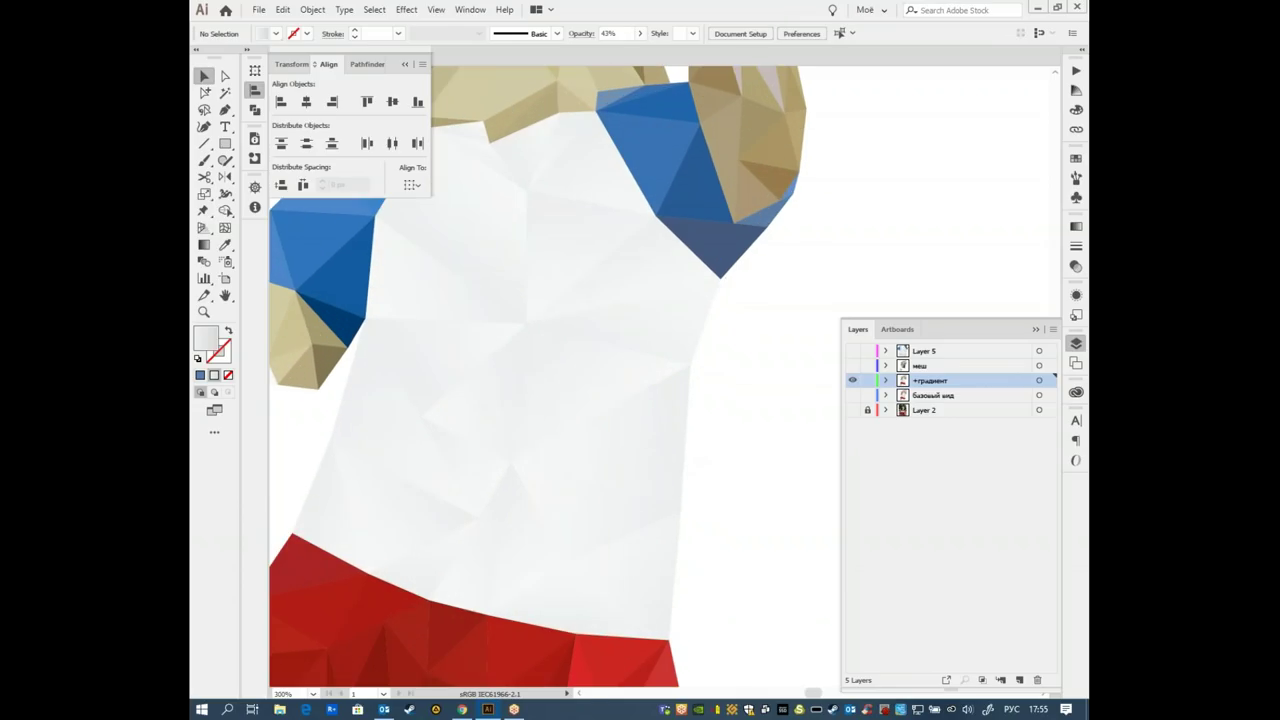
{"action": "key", "text": "ctrl+minus"}
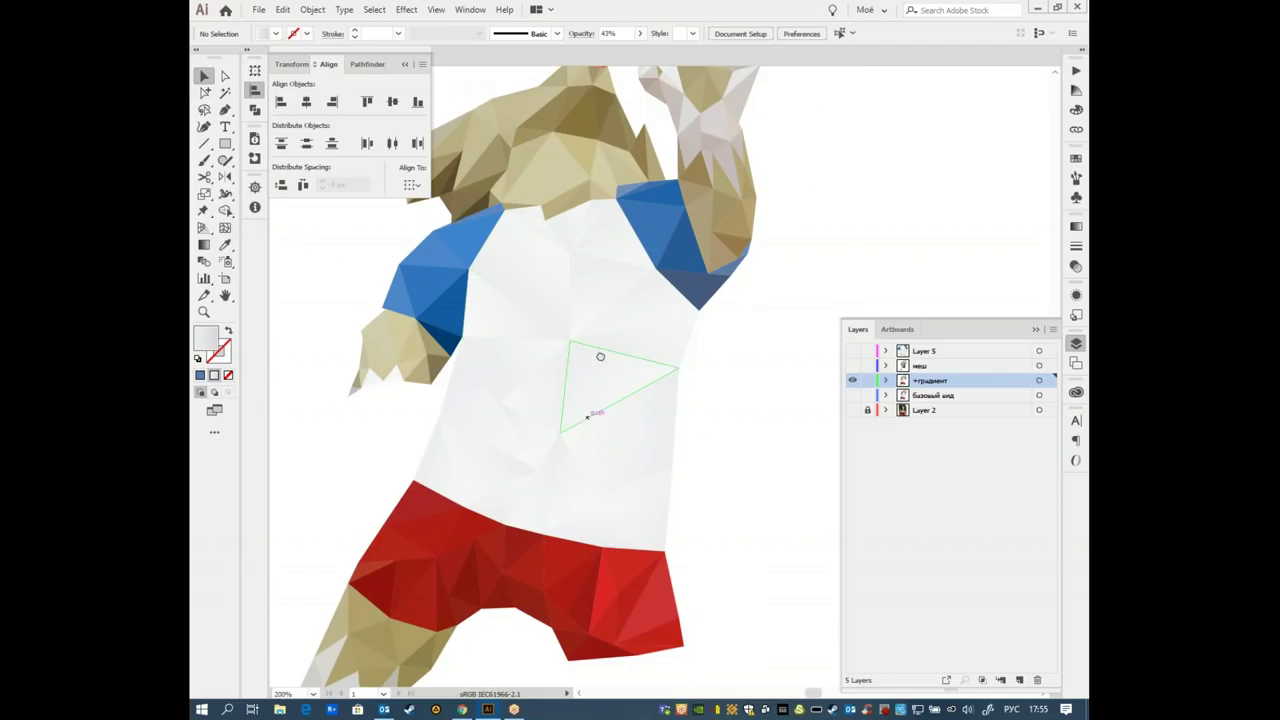
{"action": "left_click_drag", "start_coordinate": [589, 423], "coordinate": [607, 395]}
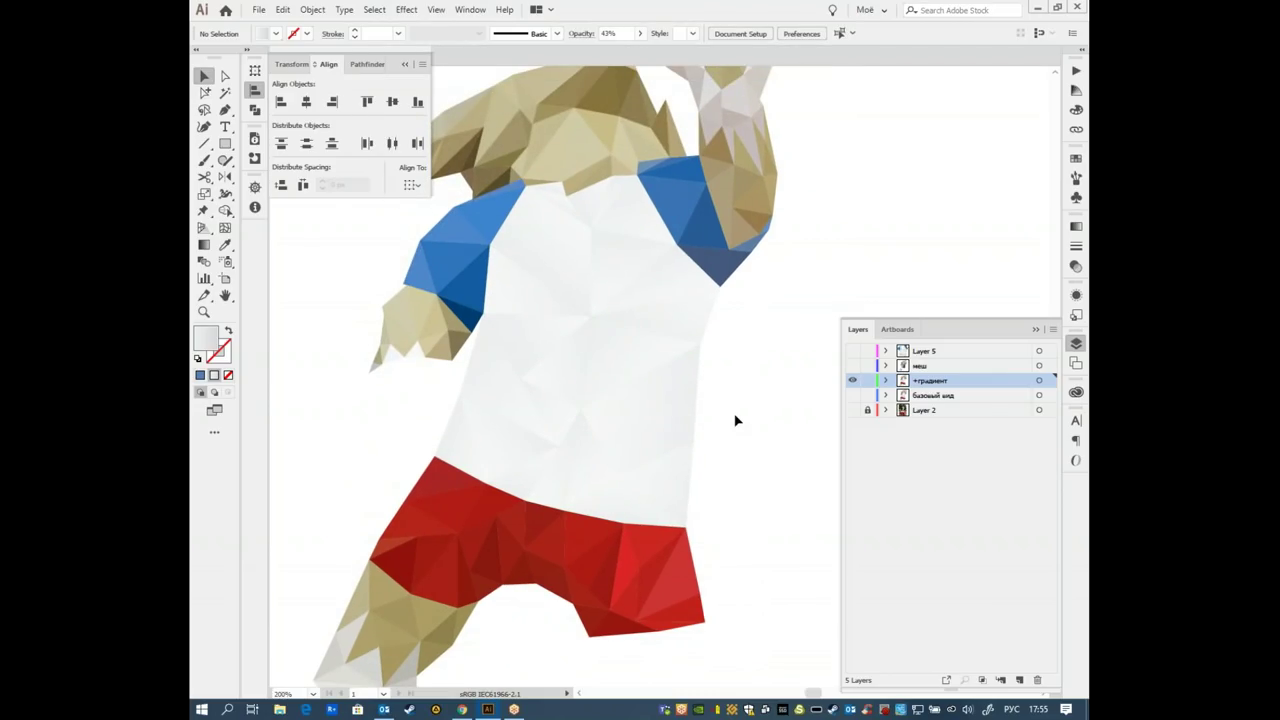
- Select all the shirt's mesh triangles, which use Multiply at 43% opacity
{"action": "left_click", "coordinate": [667, 500]}
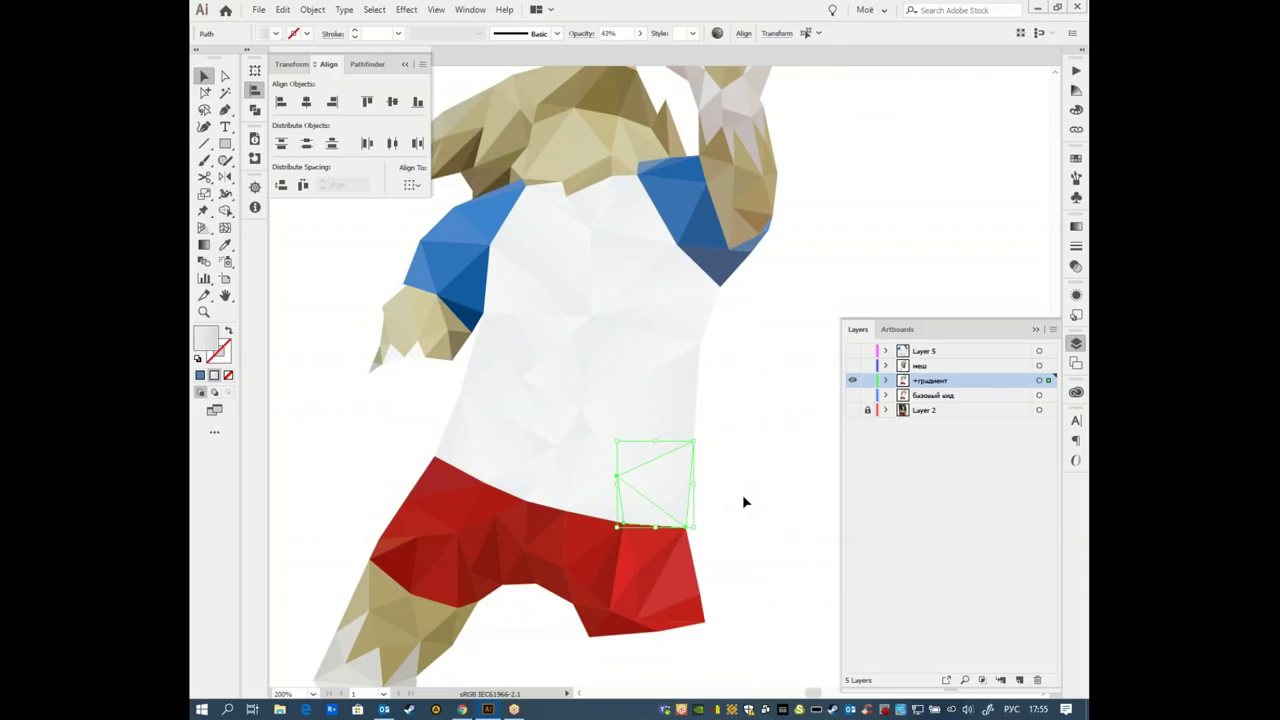
{"action": "left_click_drag", "start_coordinate": [743, 494], "coordinate": [551, 303]}
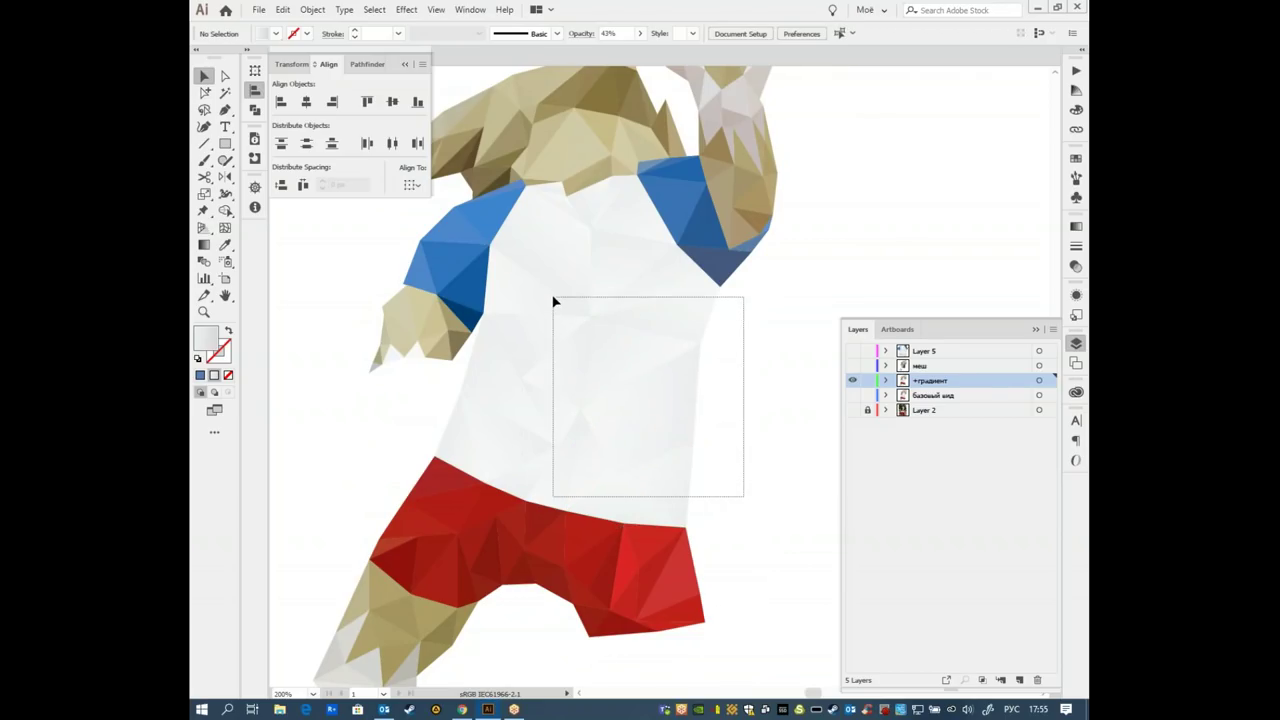
{"action": "left_click", "coordinate": [463, 455], "text": "shift"}
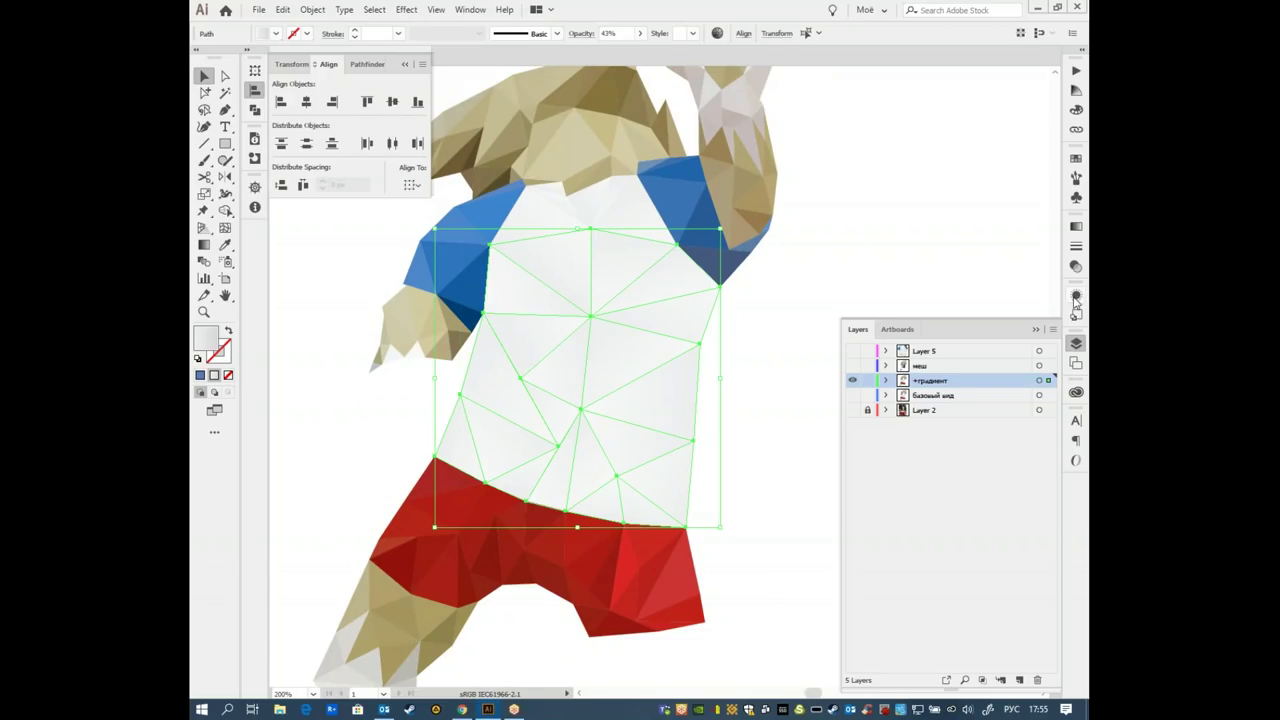
{"action": "left_click", "coordinate": [1076, 266]}
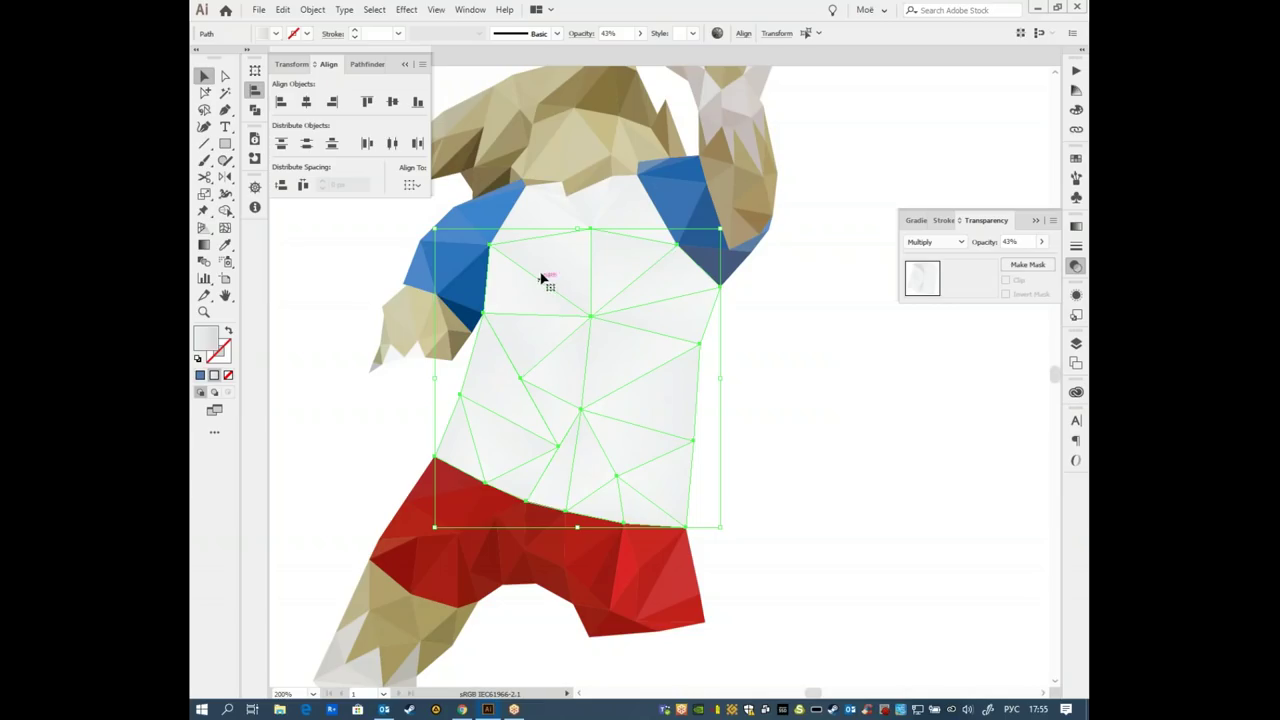
{"action": "left_click", "coordinate": [540, 208], "text": "shift"}
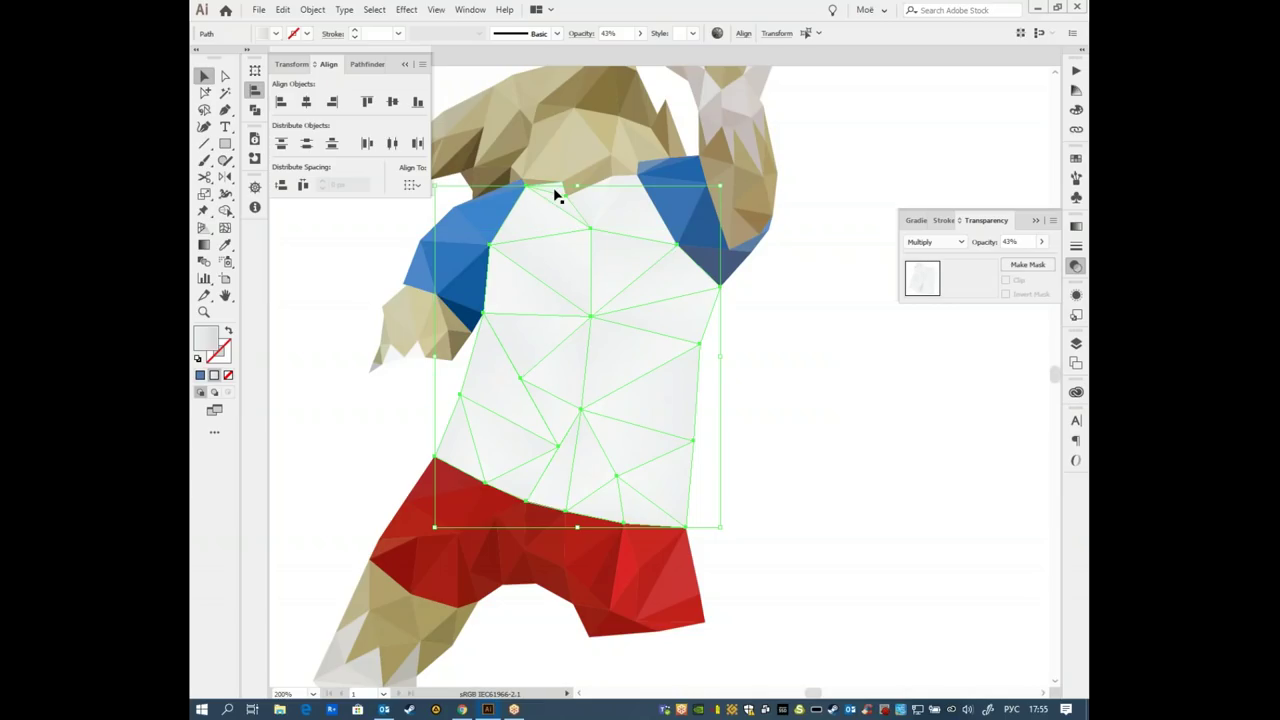
{"action": "left_click", "coordinate": [596, 202], "text": "shift"}
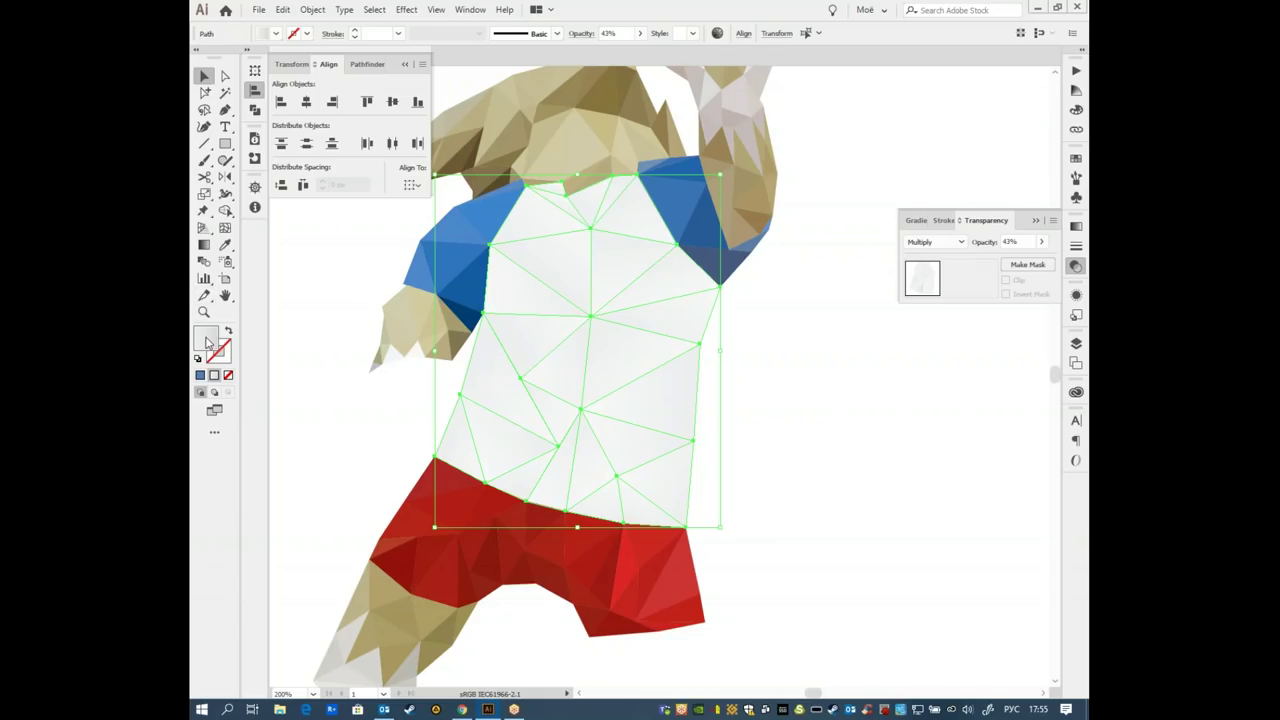
- Set the shirt triangles' fill to near-white grey, H0 S0 B90
{"action": "left_click", "coordinate": [1077, 160]}
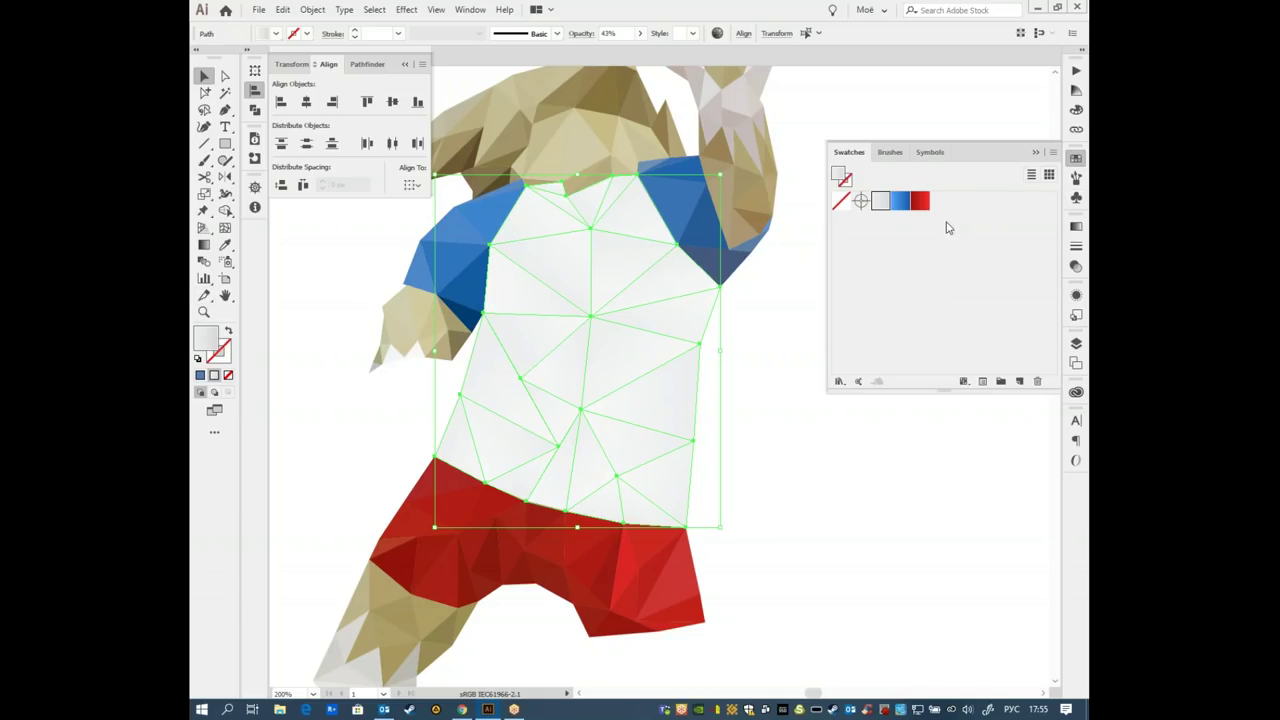
{"action": "left_click", "coordinate": [1077, 160]}
{"action": "left_click", "coordinate": [1076, 111]}
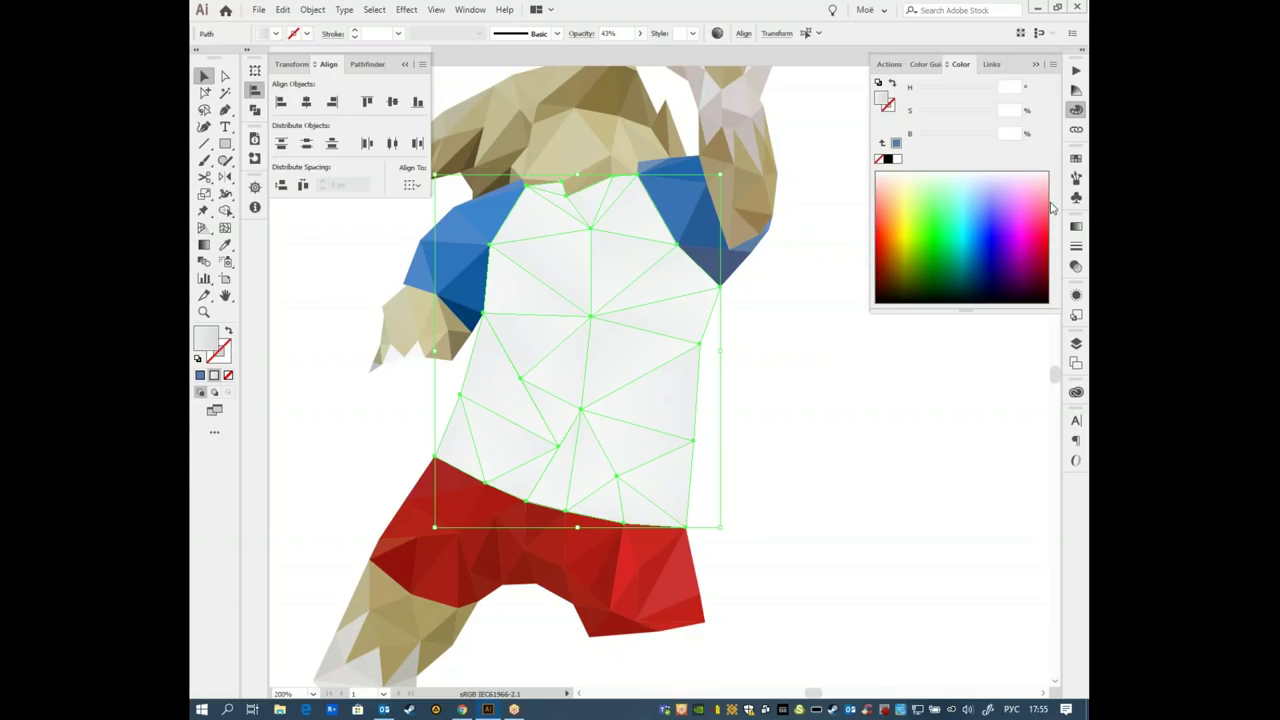
{"action": "left_click", "coordinate": [896, 146]}
{"action": "left_click_drag", "start_coordinate": [975, 136], "coordinate": [990, 136]}
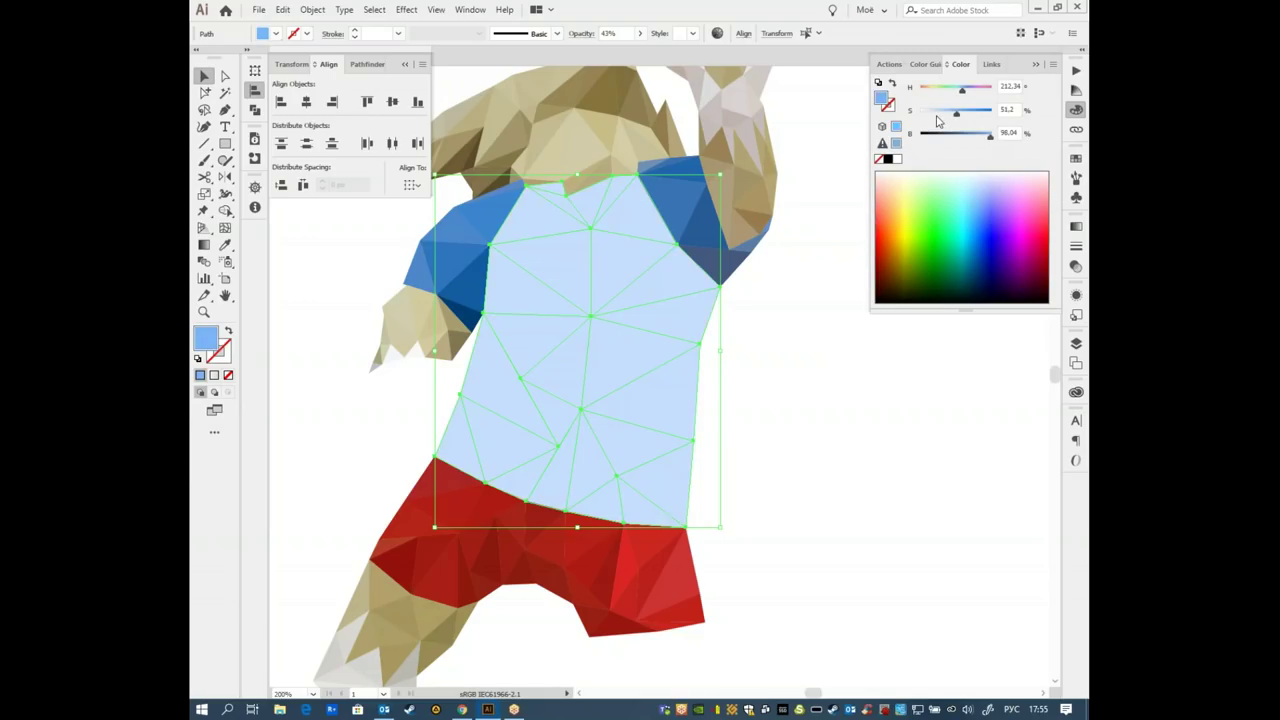
{"action": "left_click_drag", "start_coordinate": [910, 124], "coordinate": [918, 112]}
{"action": "left_click_drag", "start_coordinate": [990, 136], "coordinate": [983, 143]}
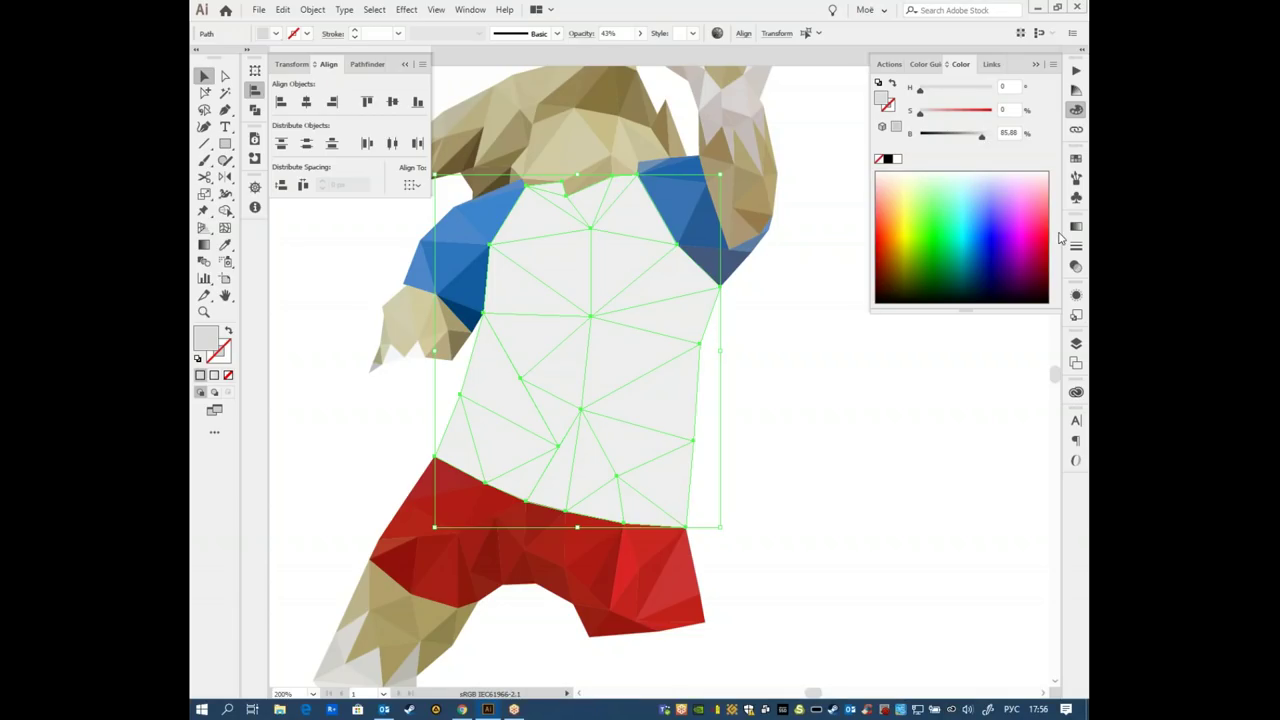
- Give each shirt triangle a 0° linear gradient and switch to the Gradient Tool
{"action": "left_click", "coordinate": [1076, 227]}
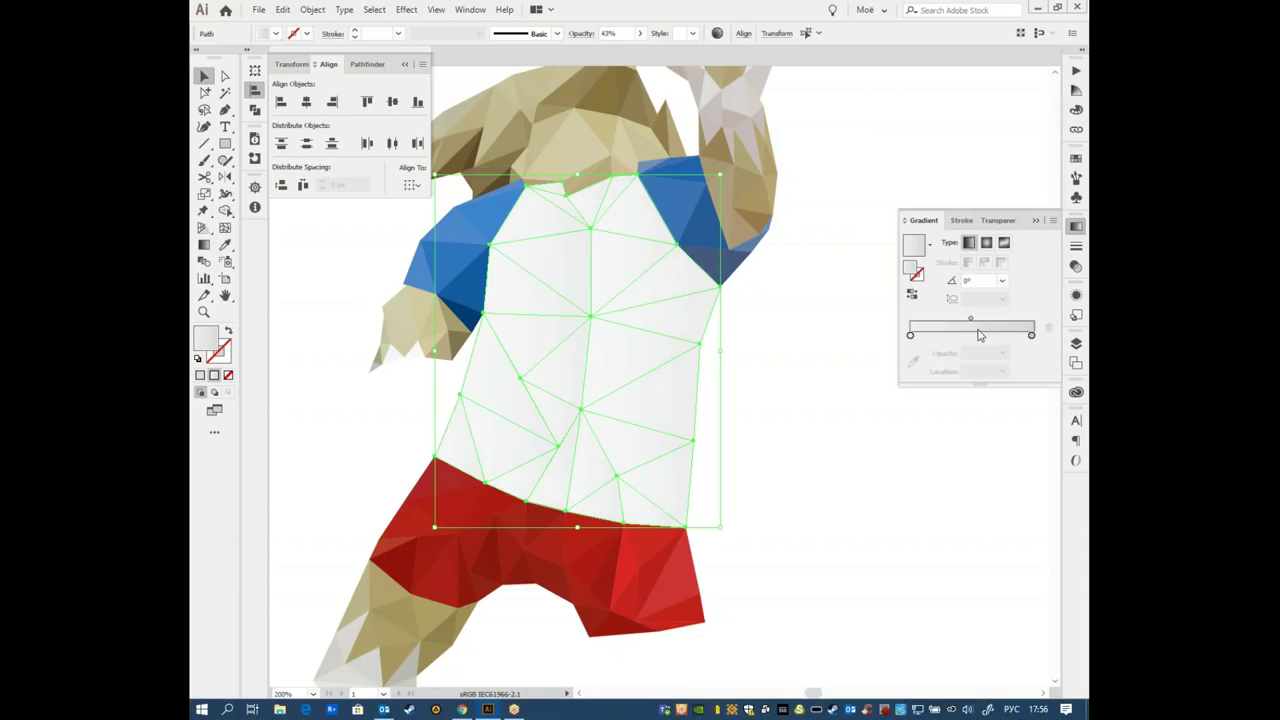
{"action": "left_click", "coordinate": [931, 243]}
{"action": "left_click", "coordinate": [207, 246]}
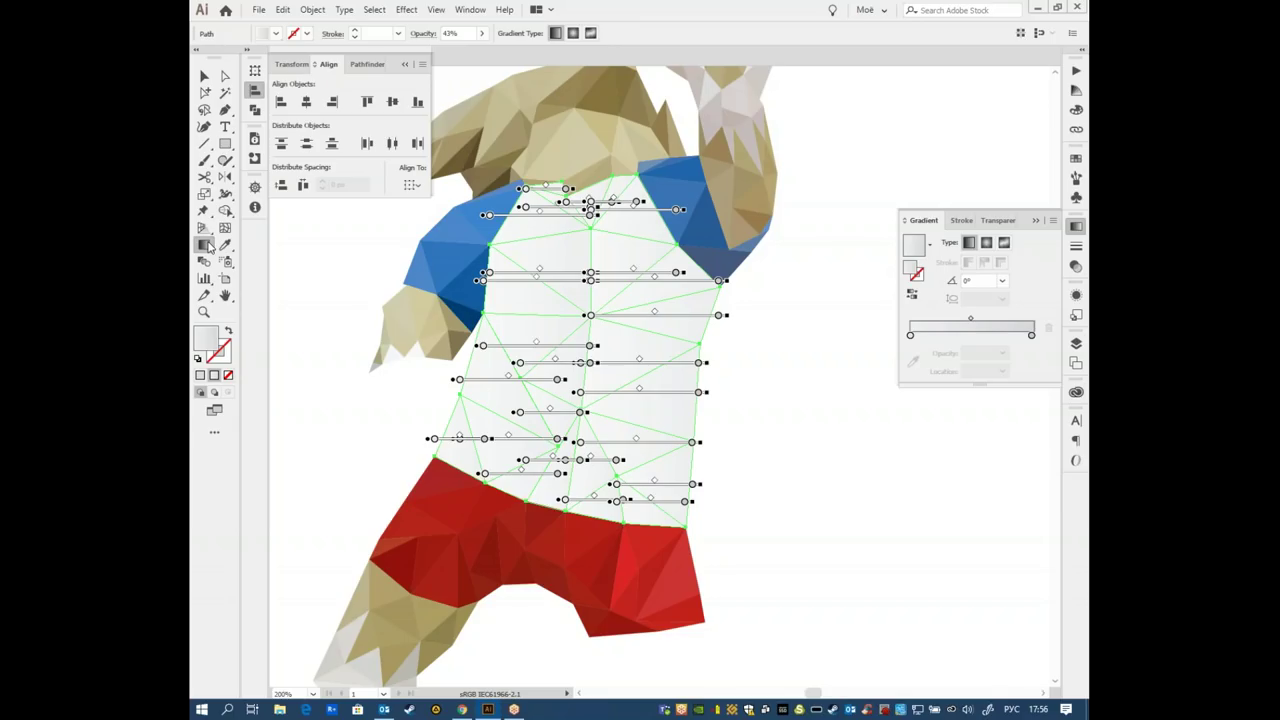
{"action": "left_click", "coordinate": [314, 10]}
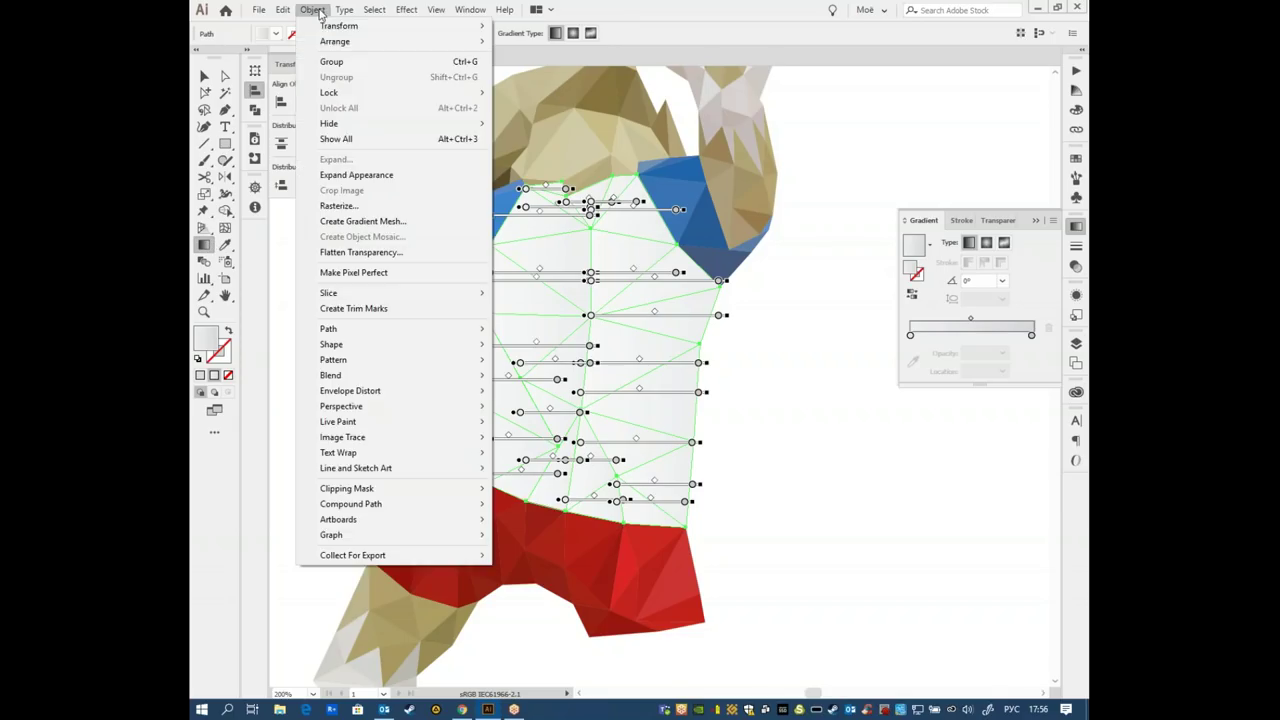
{"action": "mouse_move", "coordinate": [340, 26]}
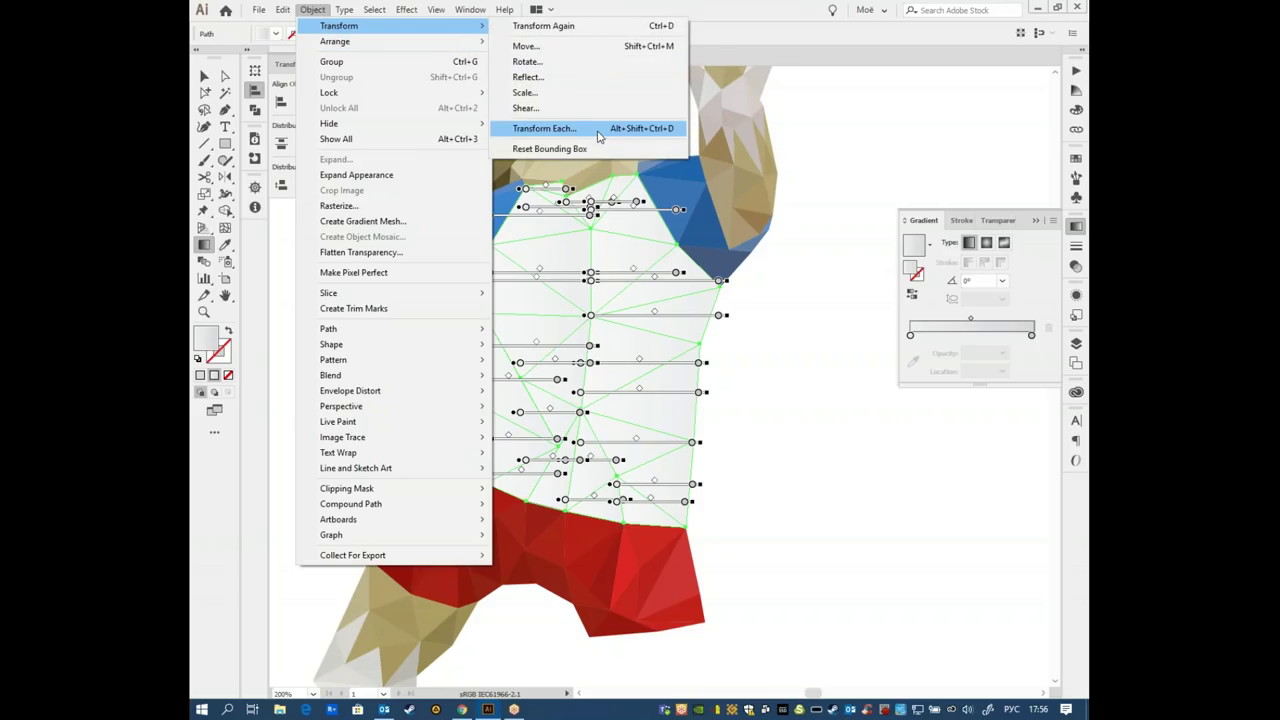
- In Transform Each, set it to transform patterns only, not the triangles
{"action": "left_click", "coordinate": [597, 130]}
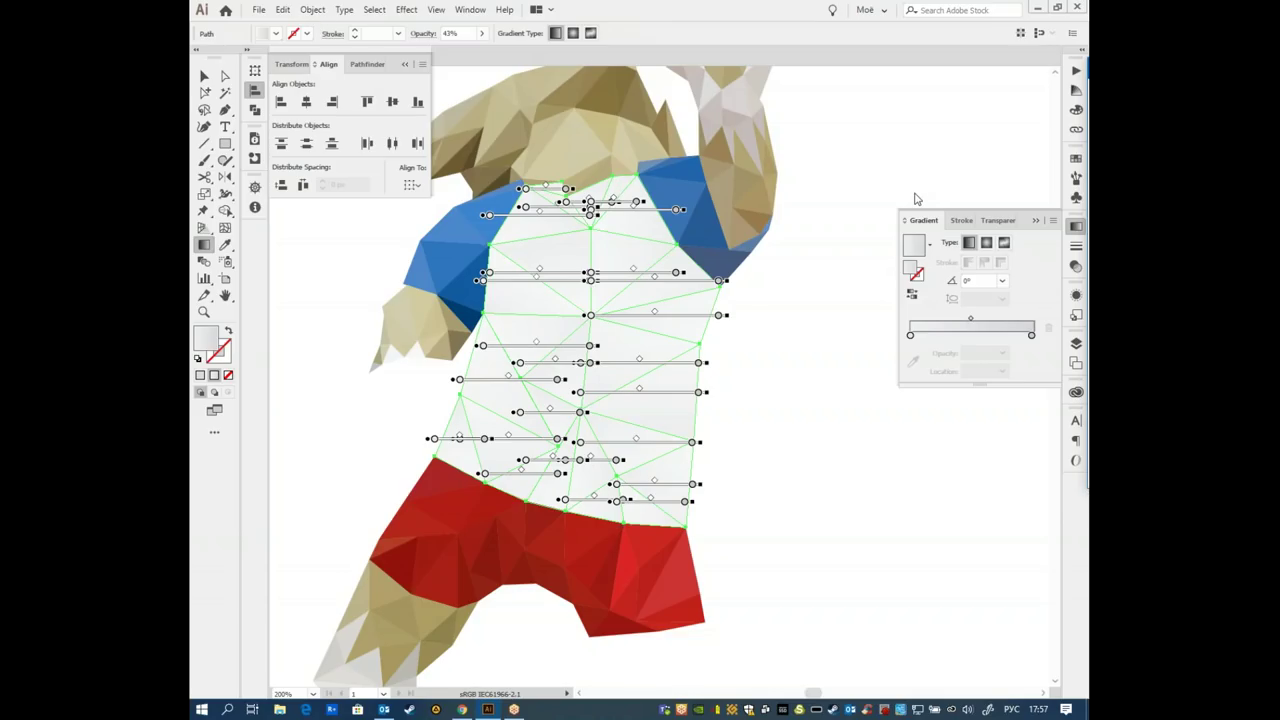
{"action": "key", "text": "ctrl+alt+shift+d"}
{"action": "mouse_move", "coordinate": [961, 68]}
{"action": "left_mouse_down"}
{"action": "mouse_move", "coordinate": [488, 96]}
{"action": "mouse_move", "coordinate": [766, 100]}
{"action": "left_mouse_up"}
{"action": "left_click", "coordinate": [966, 399]}
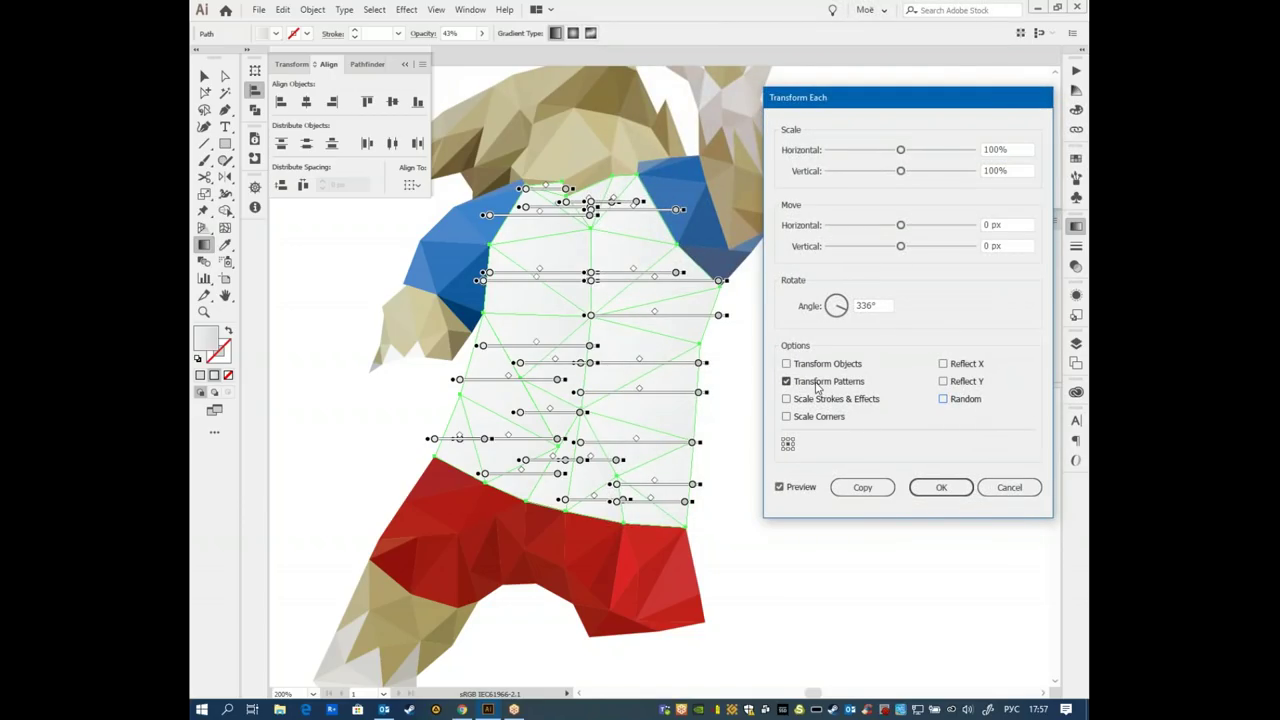
{"action": "left_click", "coordinate": [816, 364]}
{"action": "left_click", "coordinate": [817, 381]}
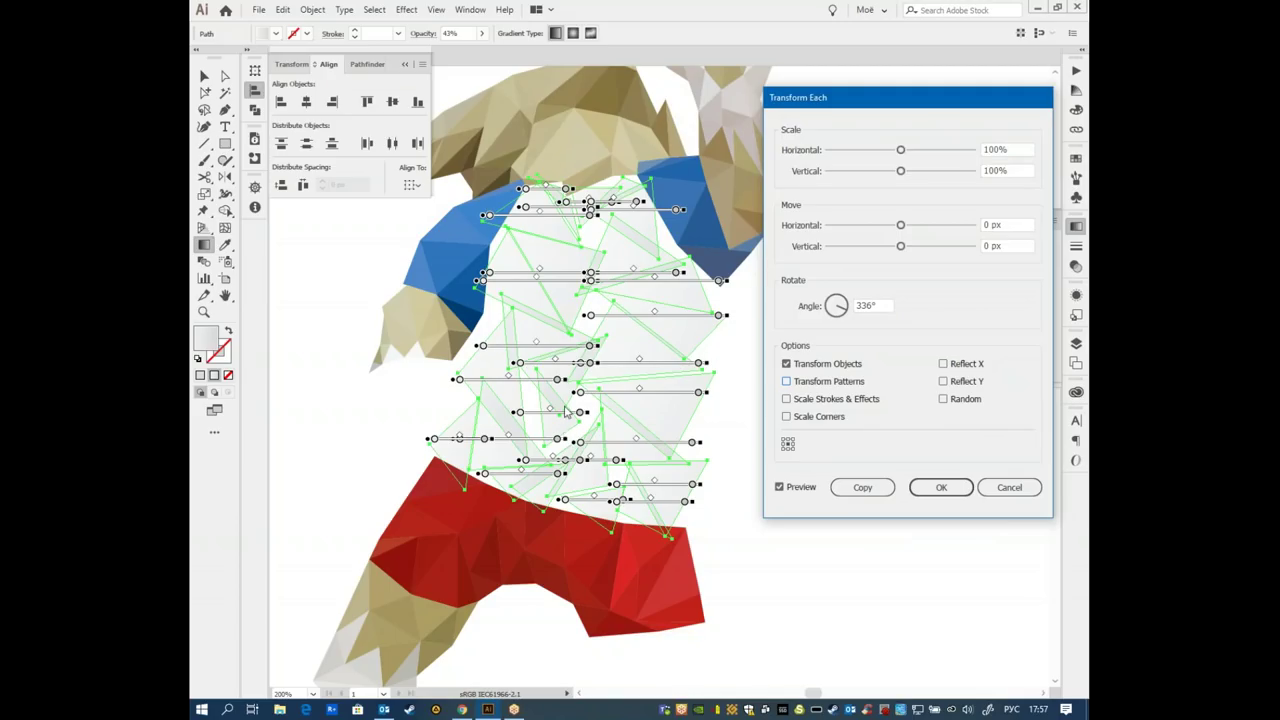
{"action": "left_click", "coordinate": [815, 382]}
{"action": "left_click", "coordinate": [788, 364]}
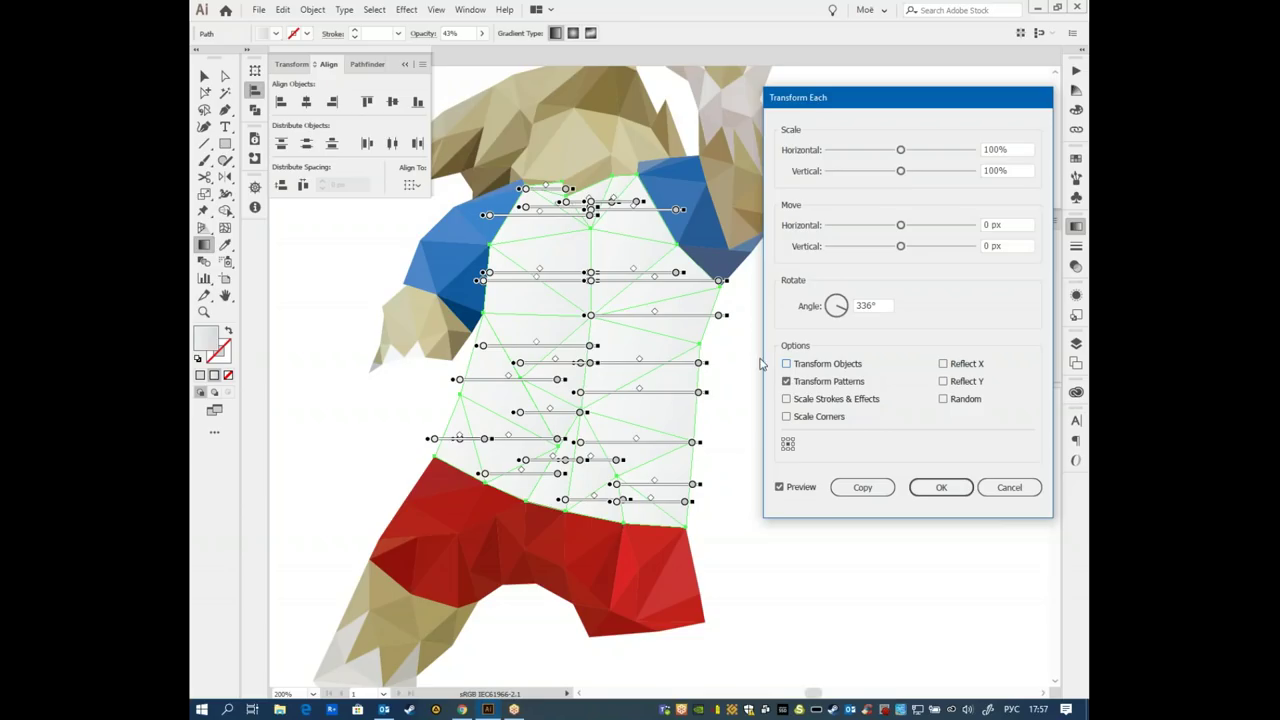
{"action": "left_click_drag", "start_coordinate": [834, 306], "coordinate": [855, 313]}
- Turn on Random rotation, keeping Transform Patterns as the only transform target
{"action": "left_click", "coordinate": [971, 406]}
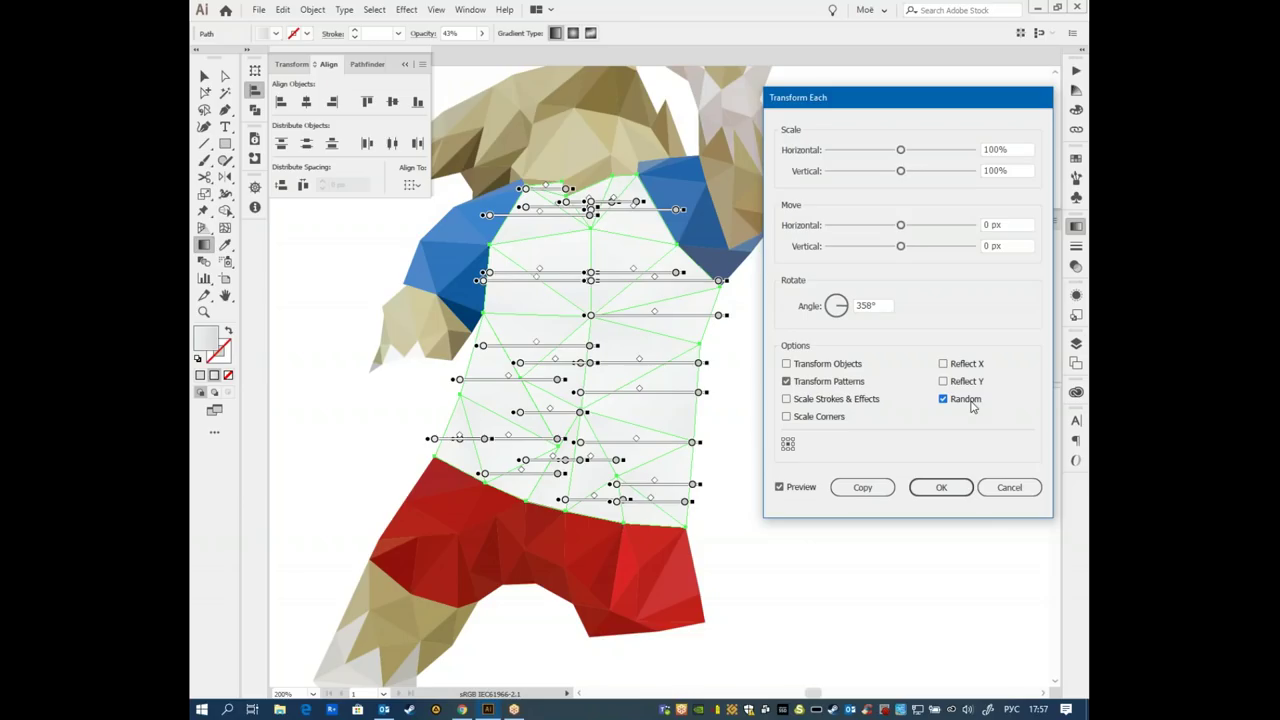
{"action": "left_click", "coordinate": [795, 487]}
{"action": "left_click", "coordinate": [815, 402]}
{"action": "left_click", "coordinate": [787, 382]}
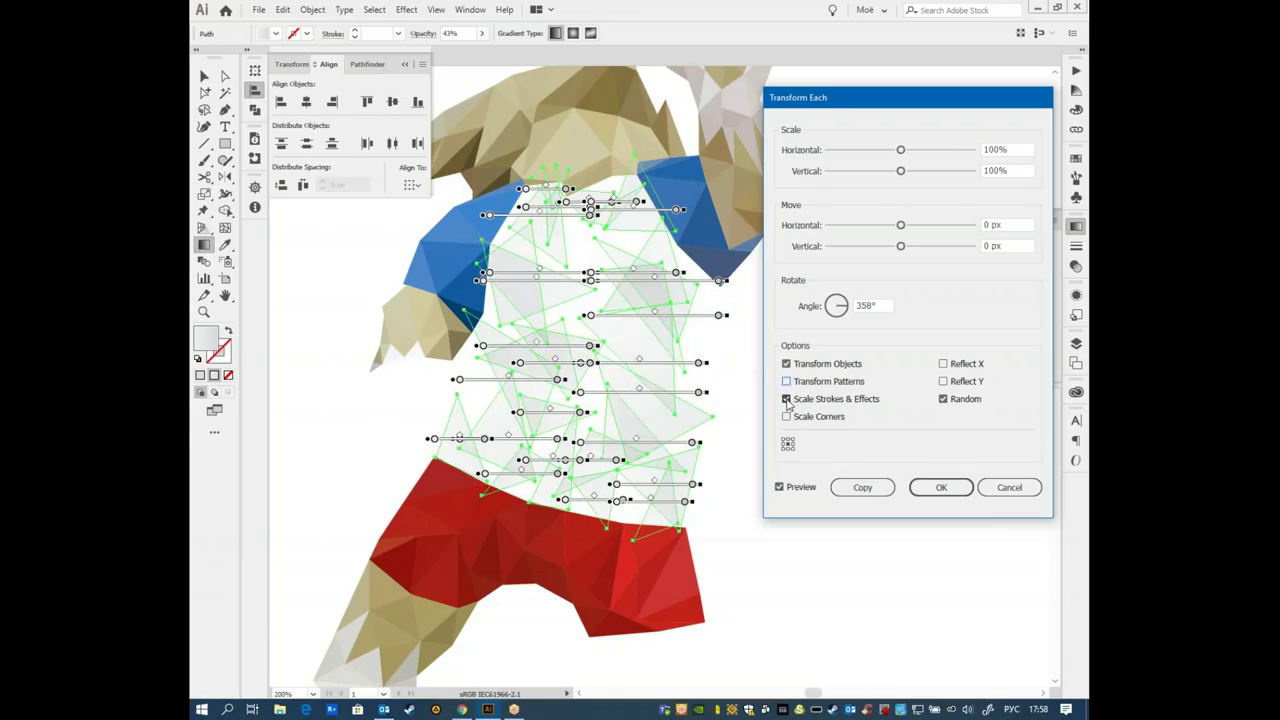
{"action": "left_click", "coordinate": [787, 381]}
{"action": "left_click", "coordinate": [787, 364]}
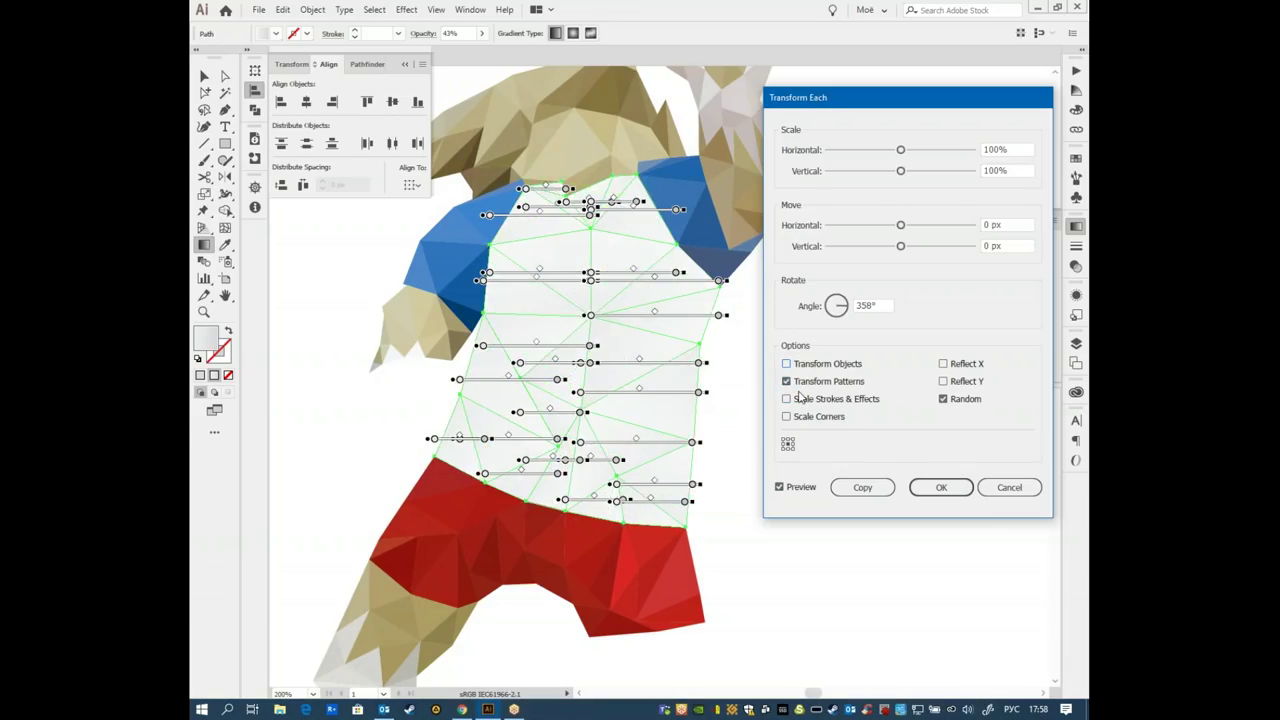
{"action": "left_click", "coordinate": [779, 488]}
{"action": "left_click", "coordinate": [779, 489]}
- Set the rotation angle to 356° and apply Transform Each with preview off
{"action": "left_click_drag", "start_coordinate": [838, 96], "coordinate": [847, 62]}
{"action": "left_click_drag", "start_coordinate": [818, 282], "coordinate": [808, 278]}
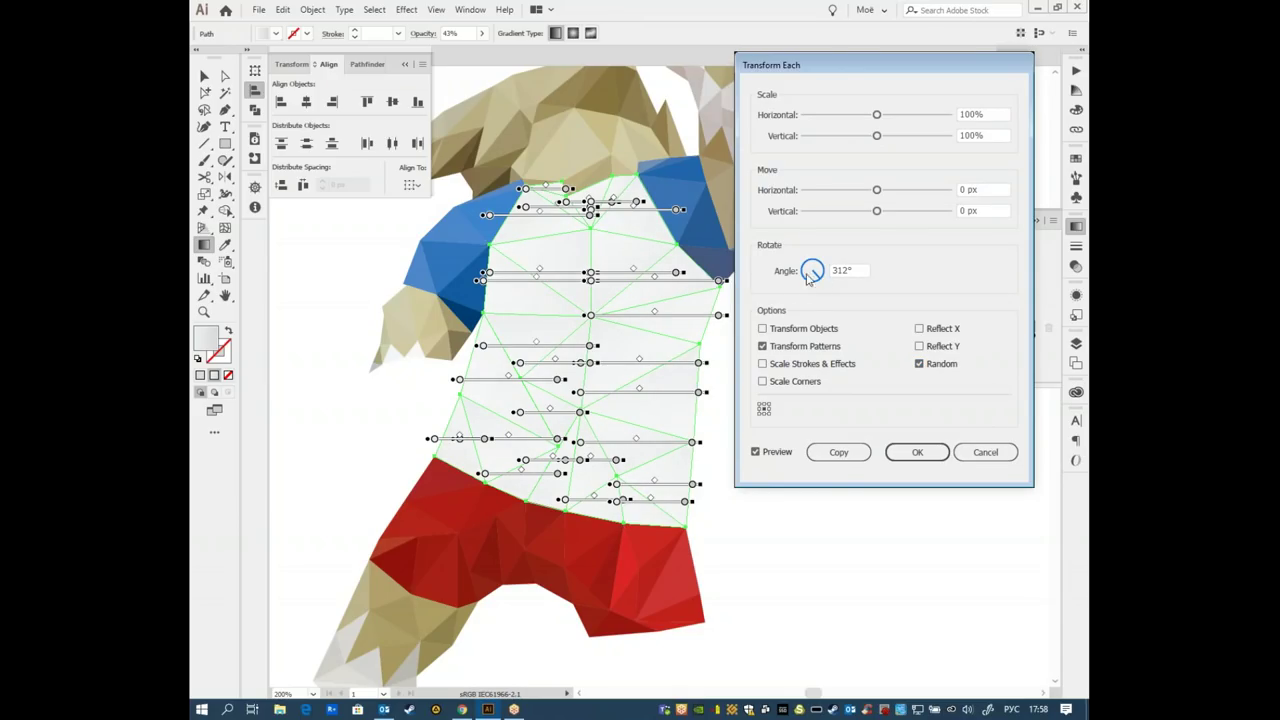
{"action": "left_click_drag", "start_coordinate": [814, 283], "coordinate": [834, 278]}
{"action": "left_click", "coordinate": [764, 455]}
{"action": "left_click", "coordinate": [915, 453]}
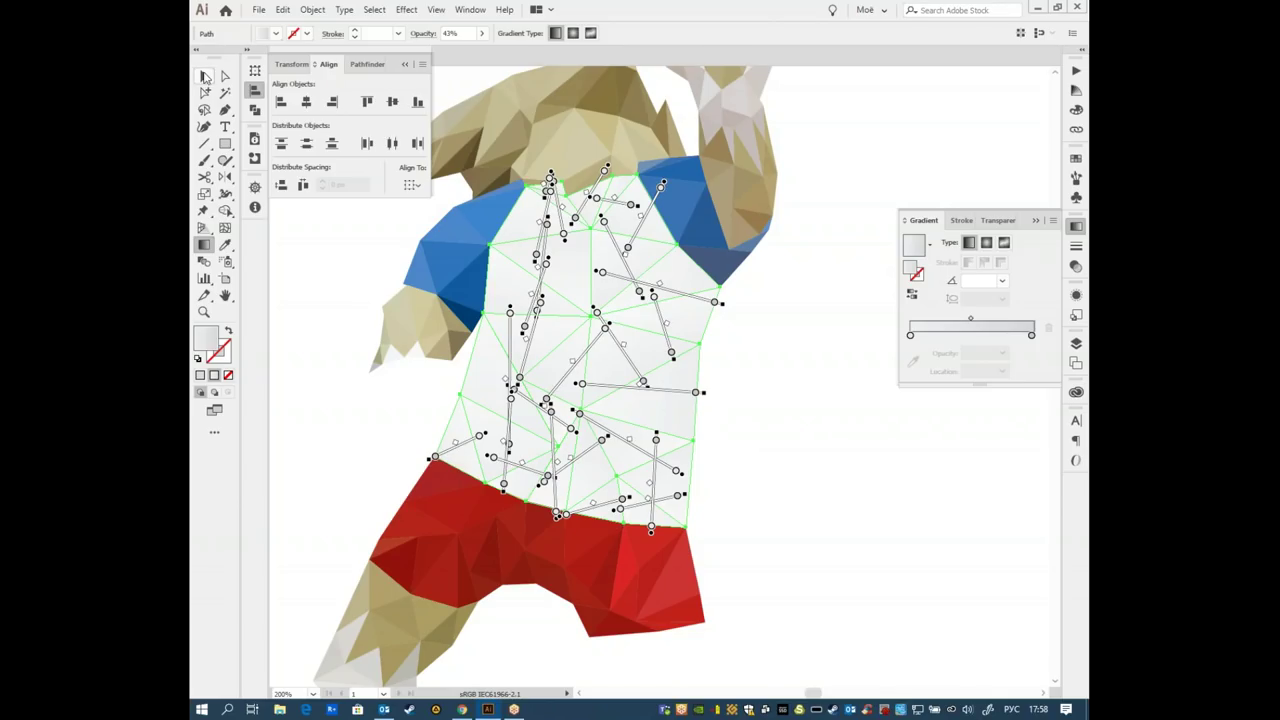
- Deselect the shirt with the Selection tool and close the Gradient panel
{"action": "left_click", "coordinate": [205, 76]}
{"action": "left_click", "coordinate": [792, 503]}
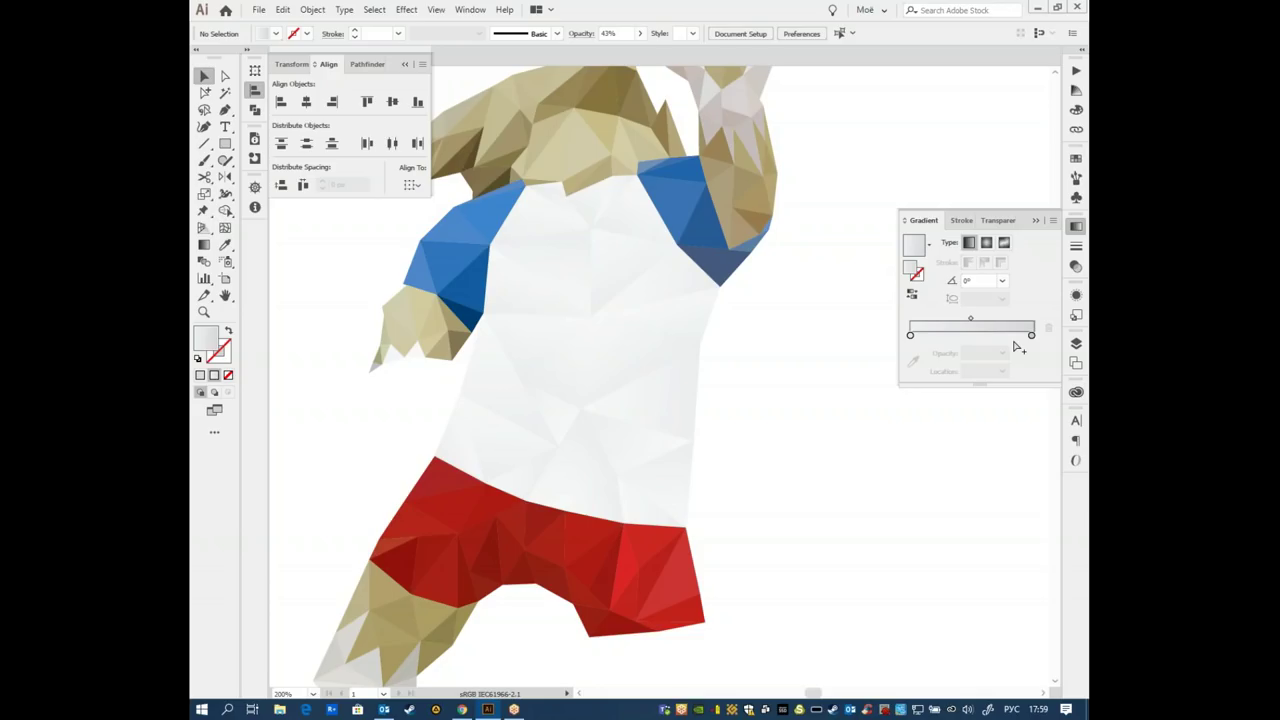
{"action": "left_click", "coordinate": [1075, 231]}
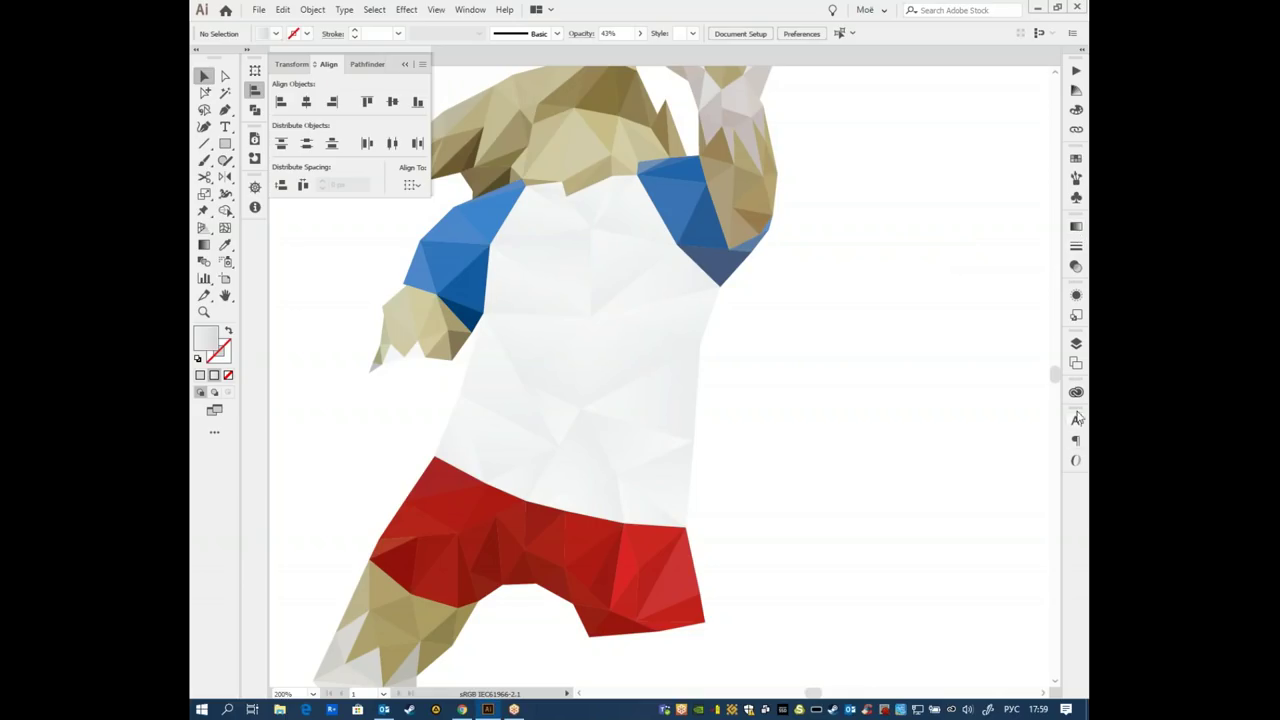
- Hide the +градиент layer and show the меш and базовый вид layers
{"action": "left_click", "coordinate": [1076, 343]}
{"action": "left_click", "coordinate": [928, 366]}
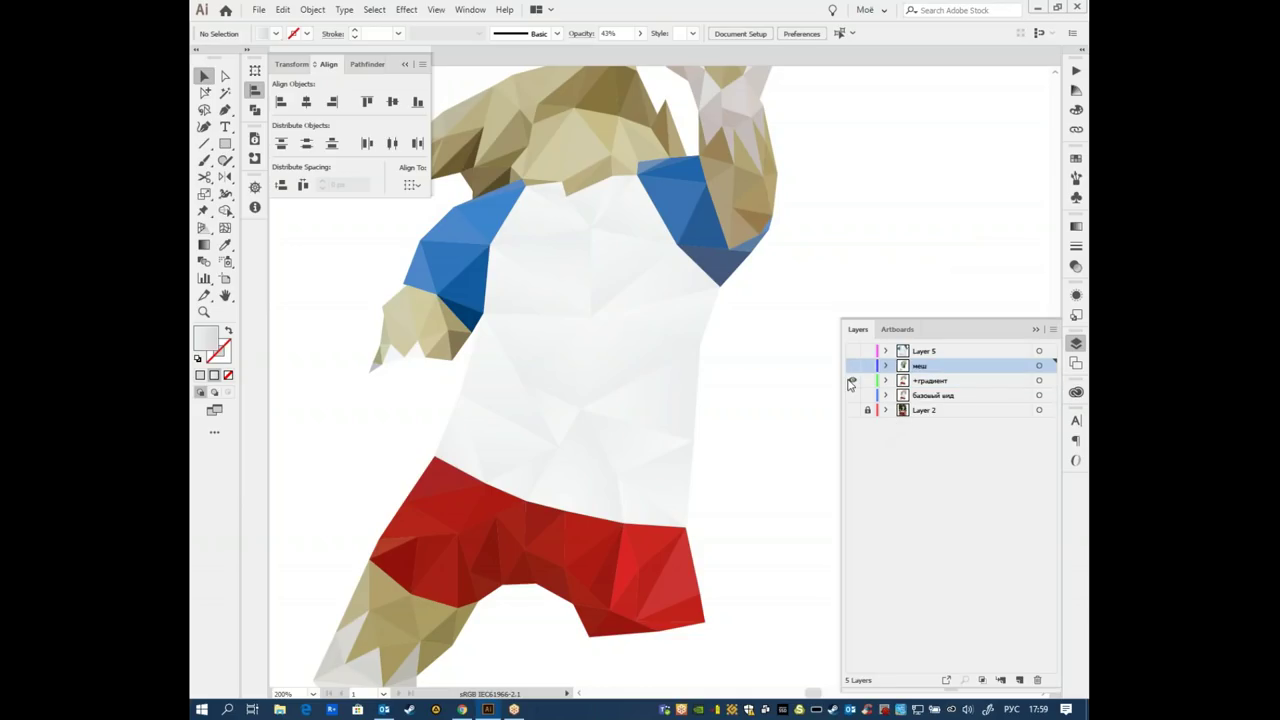
{"action": "left_click", "coordinate": [851, 382]}
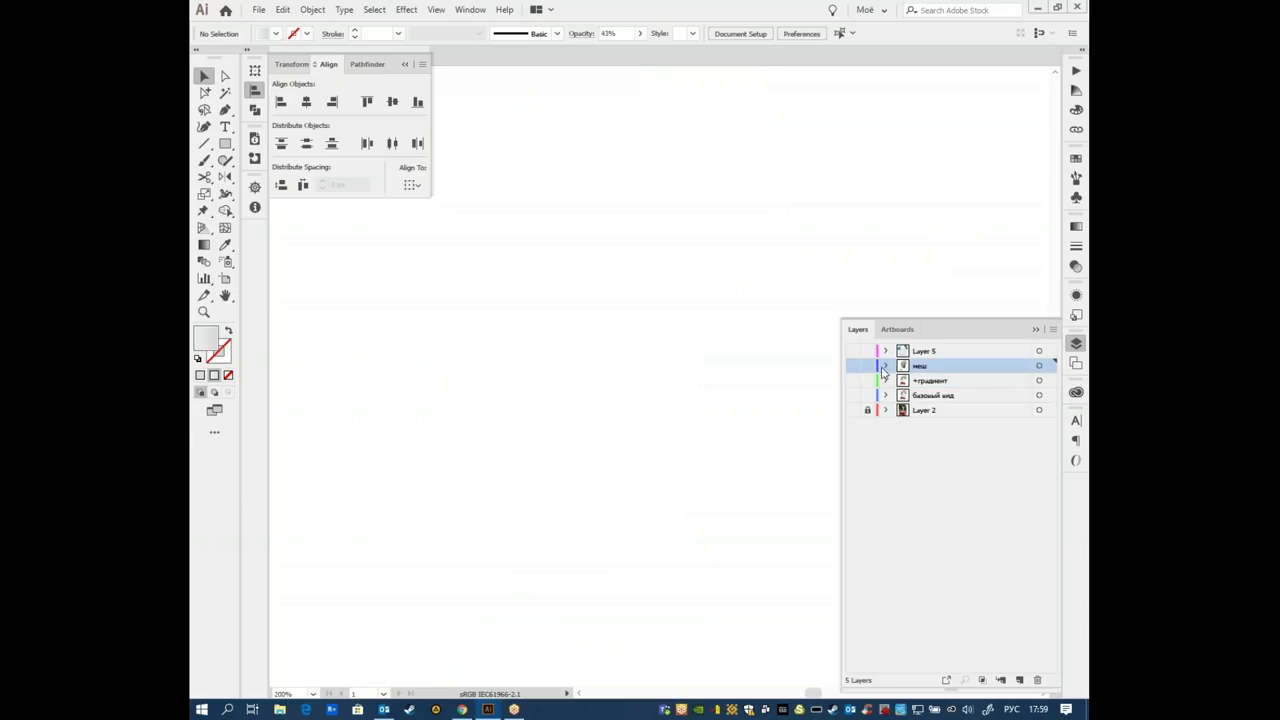
{"action": "left_click", "coordinate": [852, 366]}
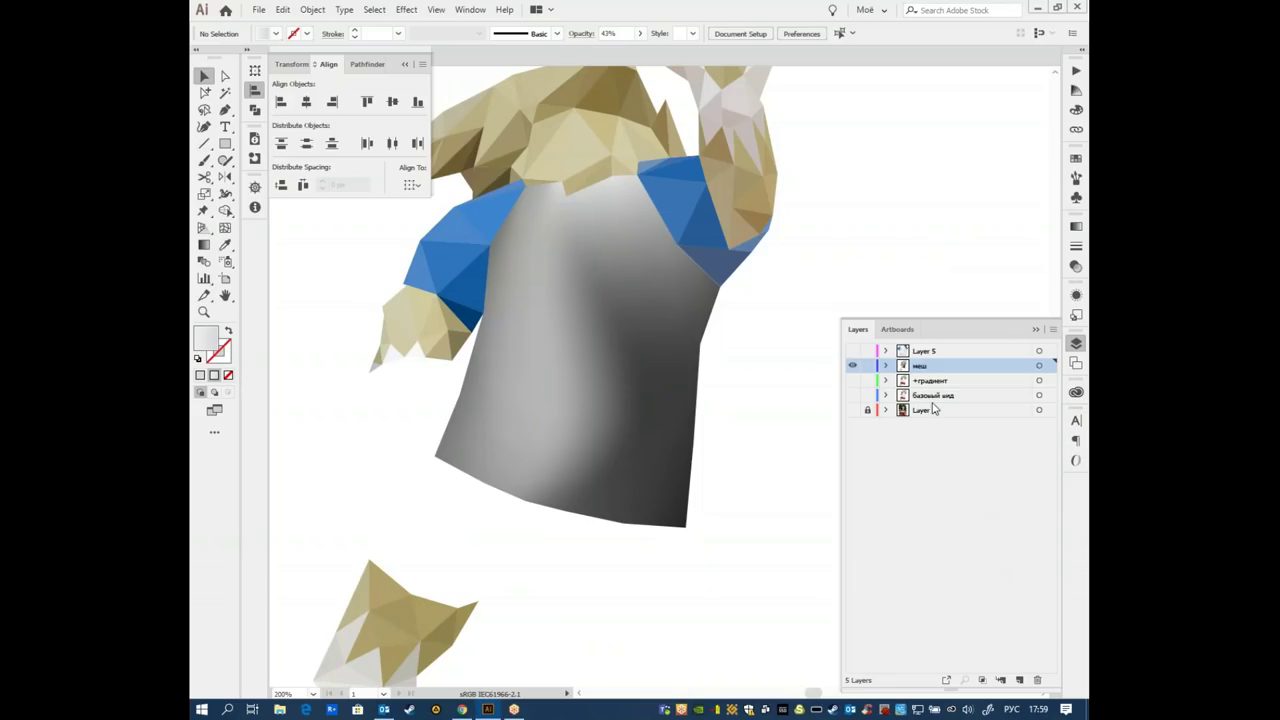
{"action": "left_click", "coordinate": [932, 397]}
{"action": "left_click", "coordinate": [852, 395]}
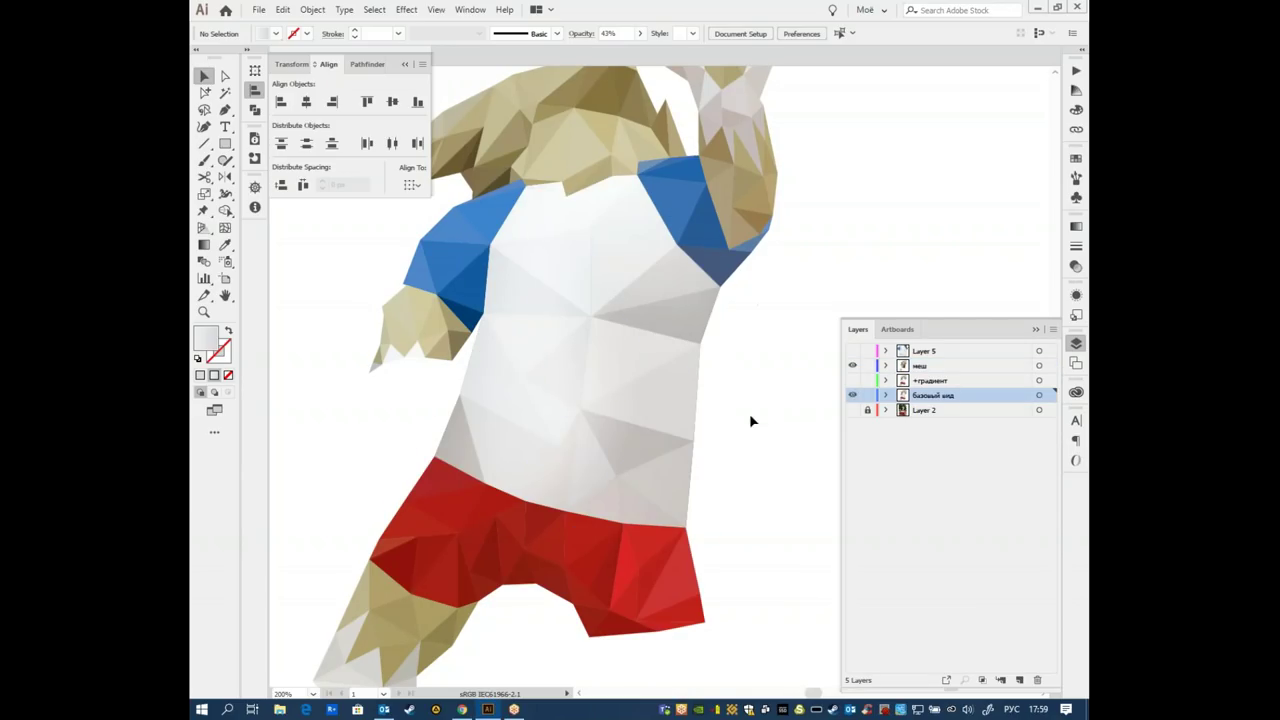
- Release the меш group's clipping mask and move the grey mesh shirt to the left
{"action": "left_click", "coordinate": [925, 366]}
{"action": "left_click", "coordinate": [677, 375]}
{"action": "right_click", "coordinate": [630, 320]}
{"action": "left_click", "coordinate": [694, 433]}
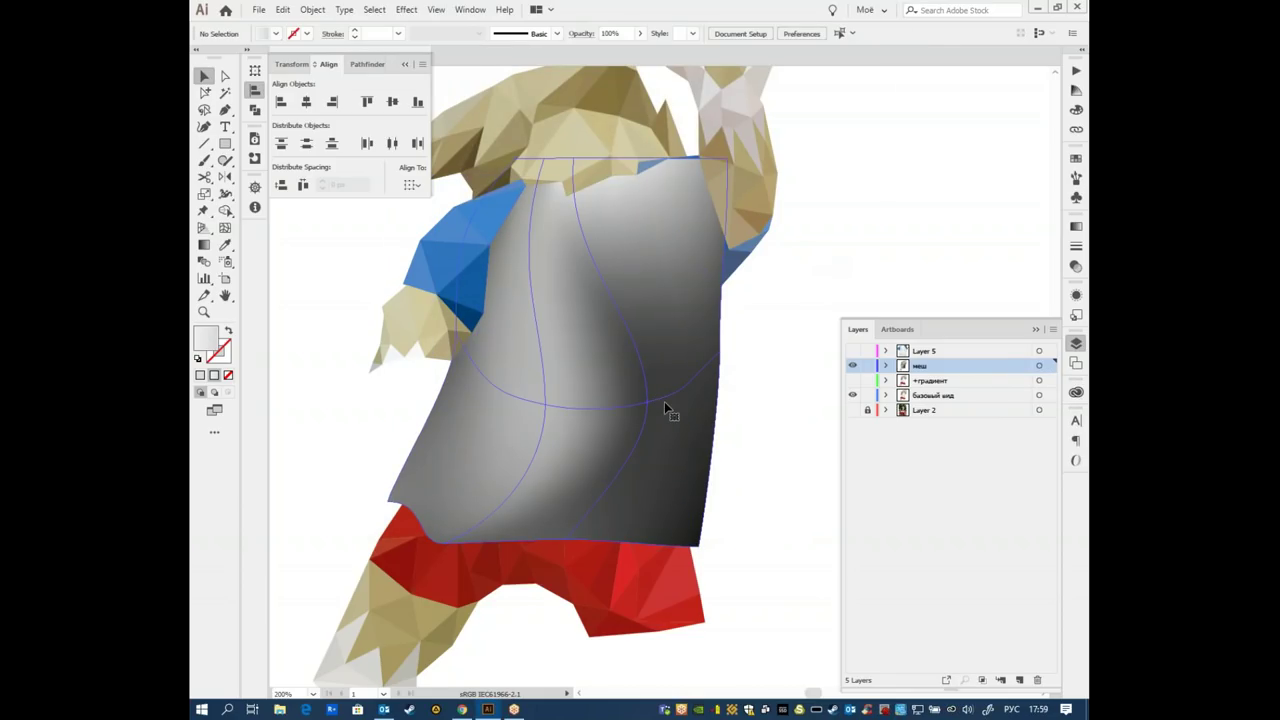
{"action": "left_click_drag", "start_coordinate": [664, 401], "coordinate": [300, 398]}
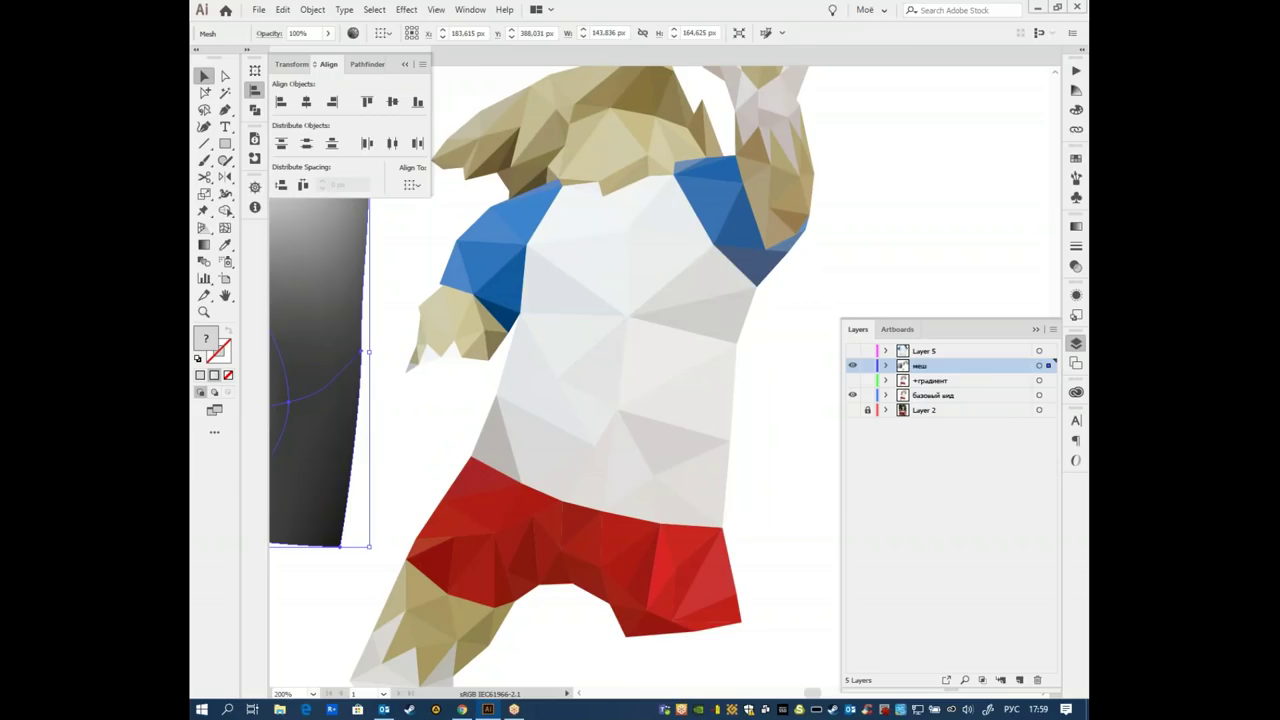
{"action": "left_click", "coordinate": [629, 335]}
{"action": "mouse_move", "coordinate": [742, 340]}
{"action": "left_mouse_down"}
{"action": "mouse_move", "coordinate": [800, 300]}
{"action": "mouse_move", "coordinate": [741, 333]}
{"action": "left_mouse_up"}
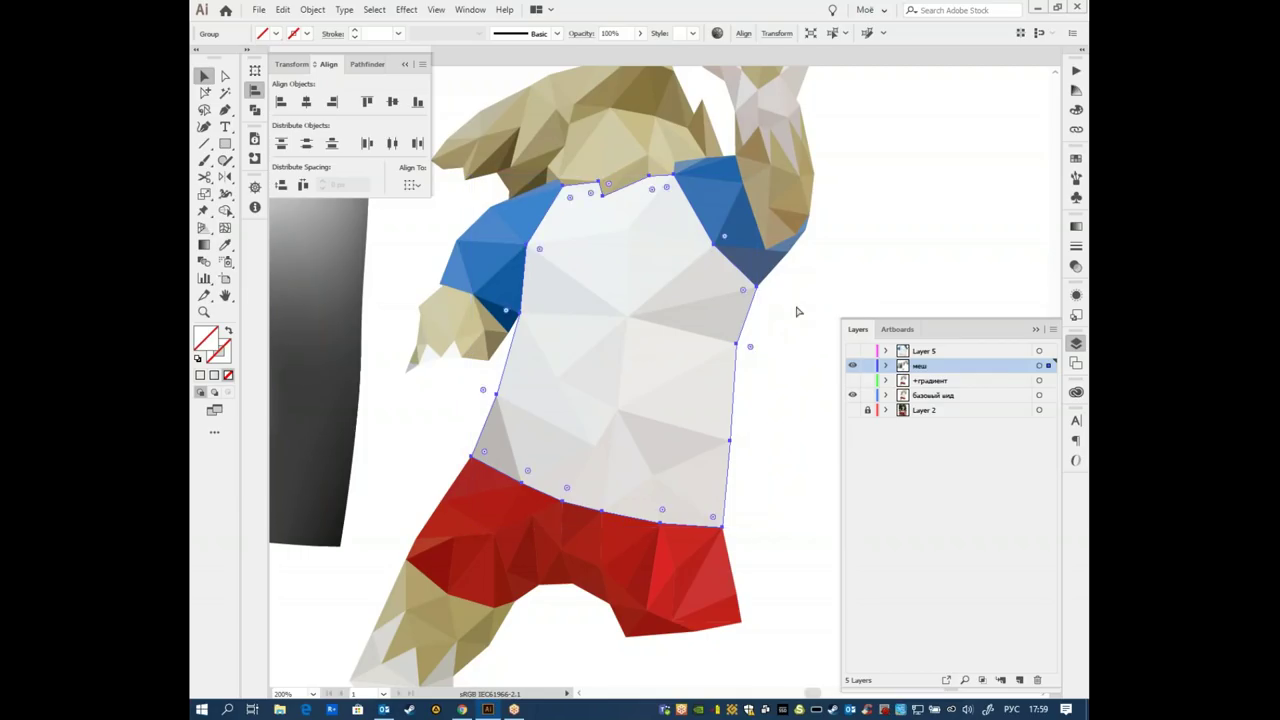
- Paste the shirt outline in place on a new Layer 6 and fill it with a grey gradient
{"action": "left_click", "coordinate": [1020, 681]}
{"action": "left_click", "coordinate": [852, 380]}
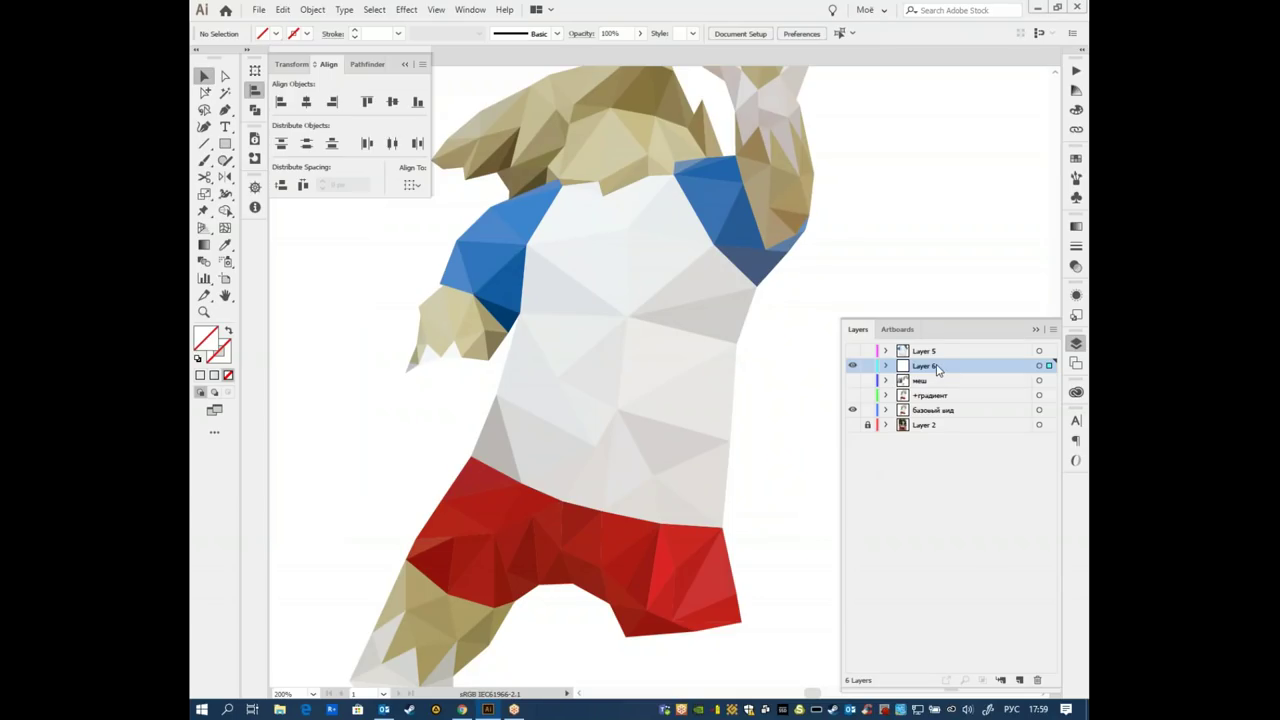
{"action": "key", "text": "ctrl+f"}
{"action": "key", "text": "ctrl+shift+a"}
{"action": "left_click", "coordinate": [937, 369], "text": "alt"}
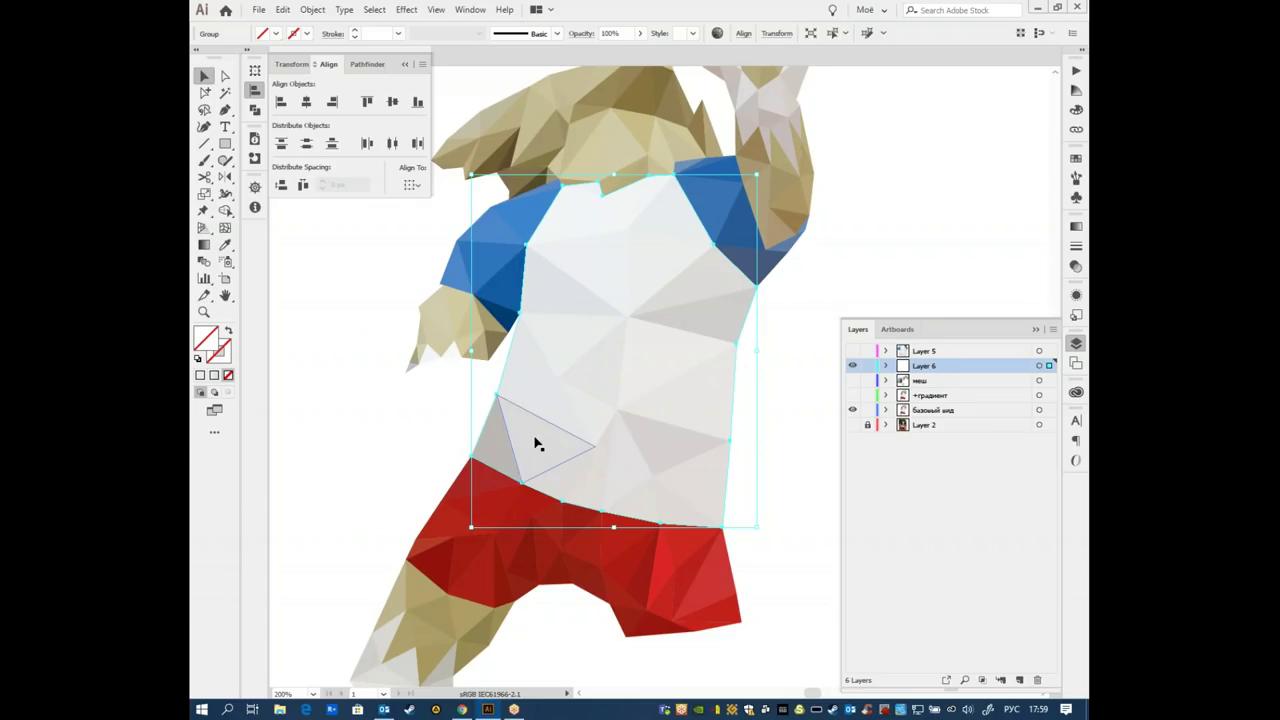
{"action": "left_click", "coordinate": [213, 375]}
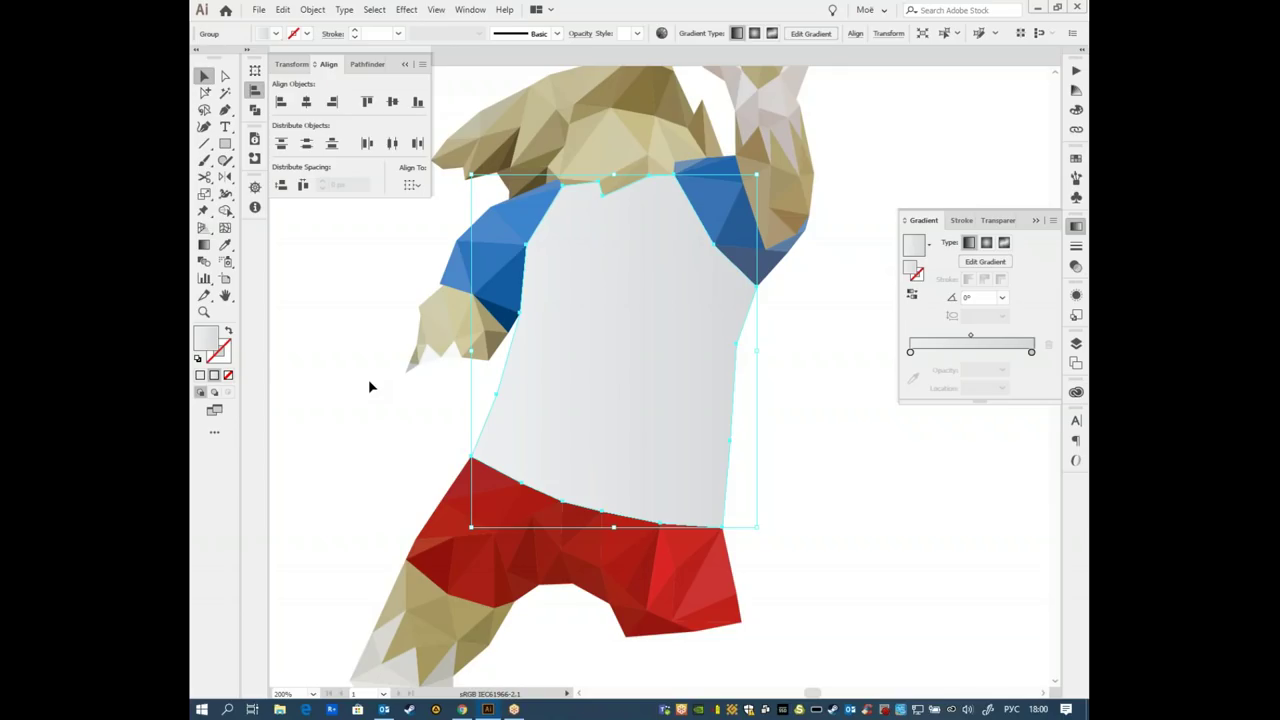
- Clear the shirt shape's fill, then reapply a gradient as a Freeform Points gradient
{"action": "key", "text": "slash"}
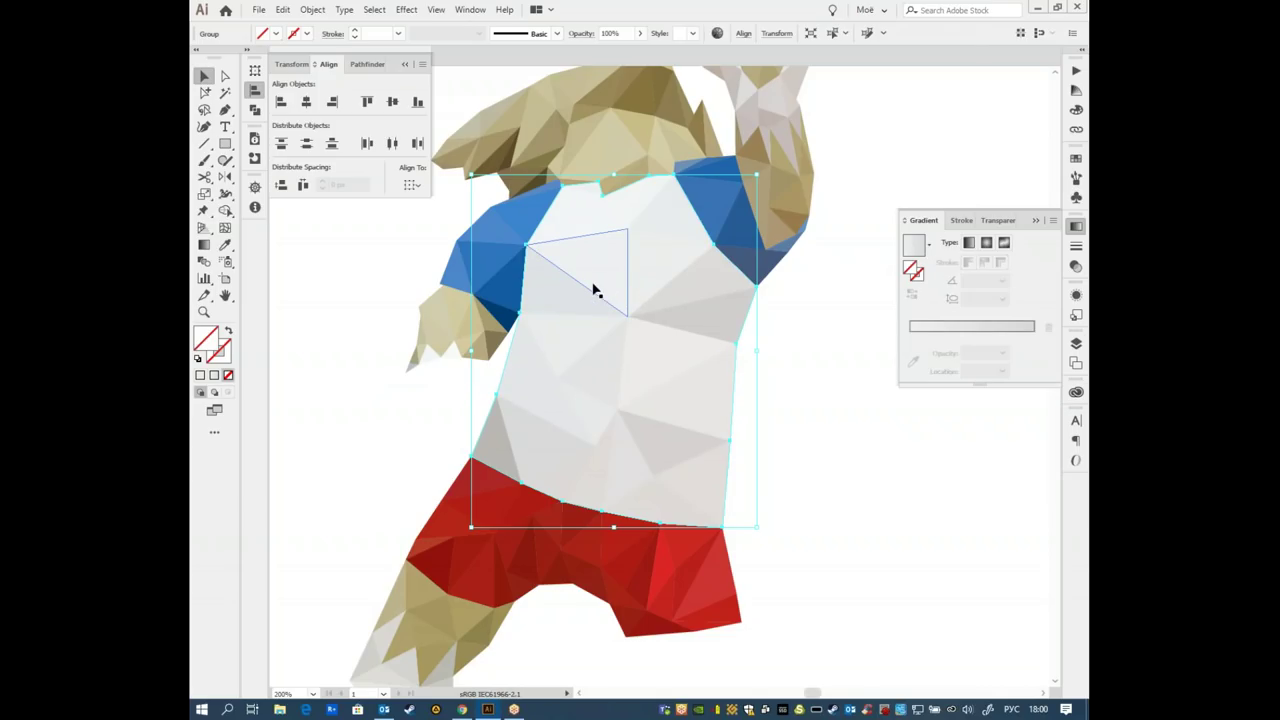
{"action": "left_click", "coordinate": [969, 243]}
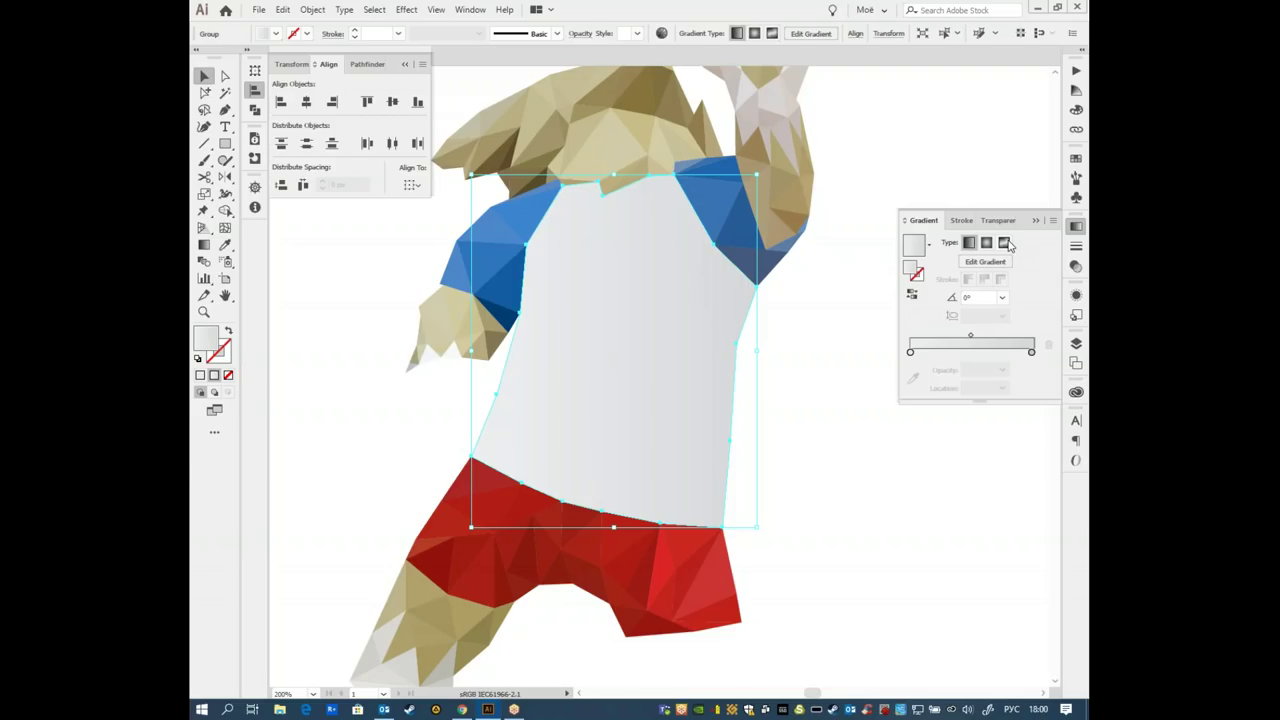
{"action": "left_click", "coordinate": [1006, 243]}
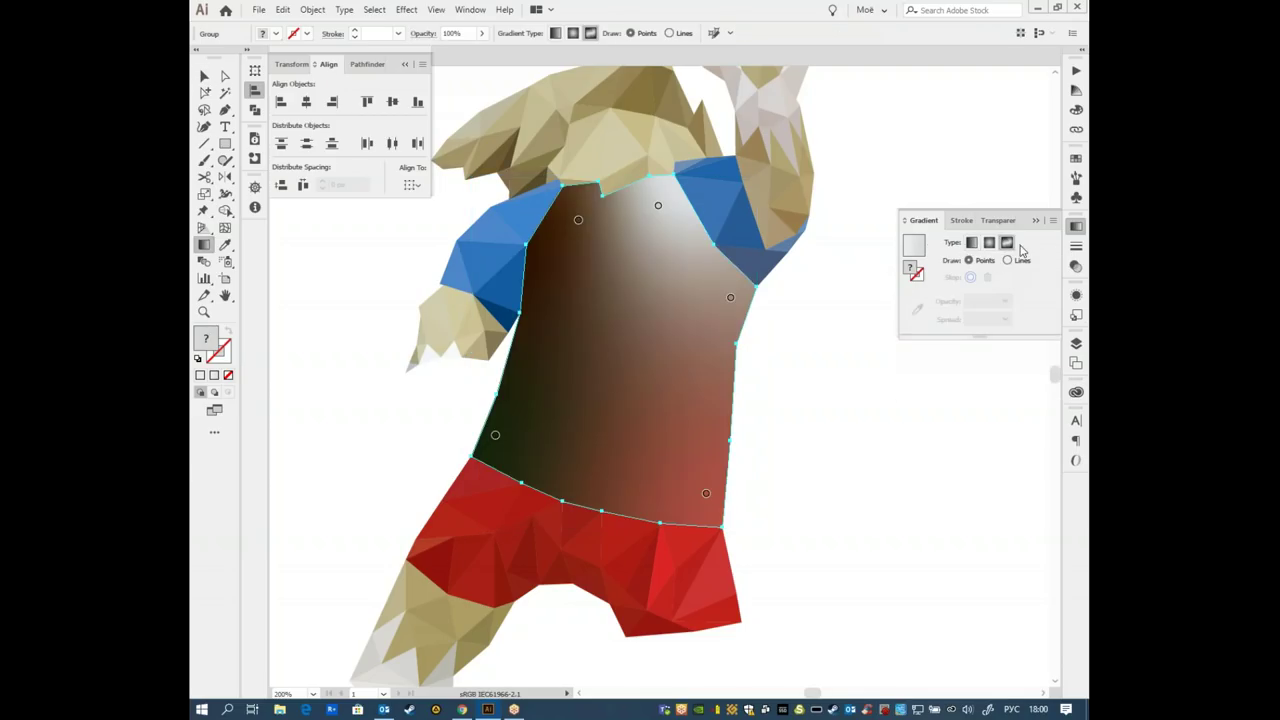
- Turn the freeform gradient's top colour point into a light, untinted grey
{"action": "left_click", "coordinate": [577, 221]}
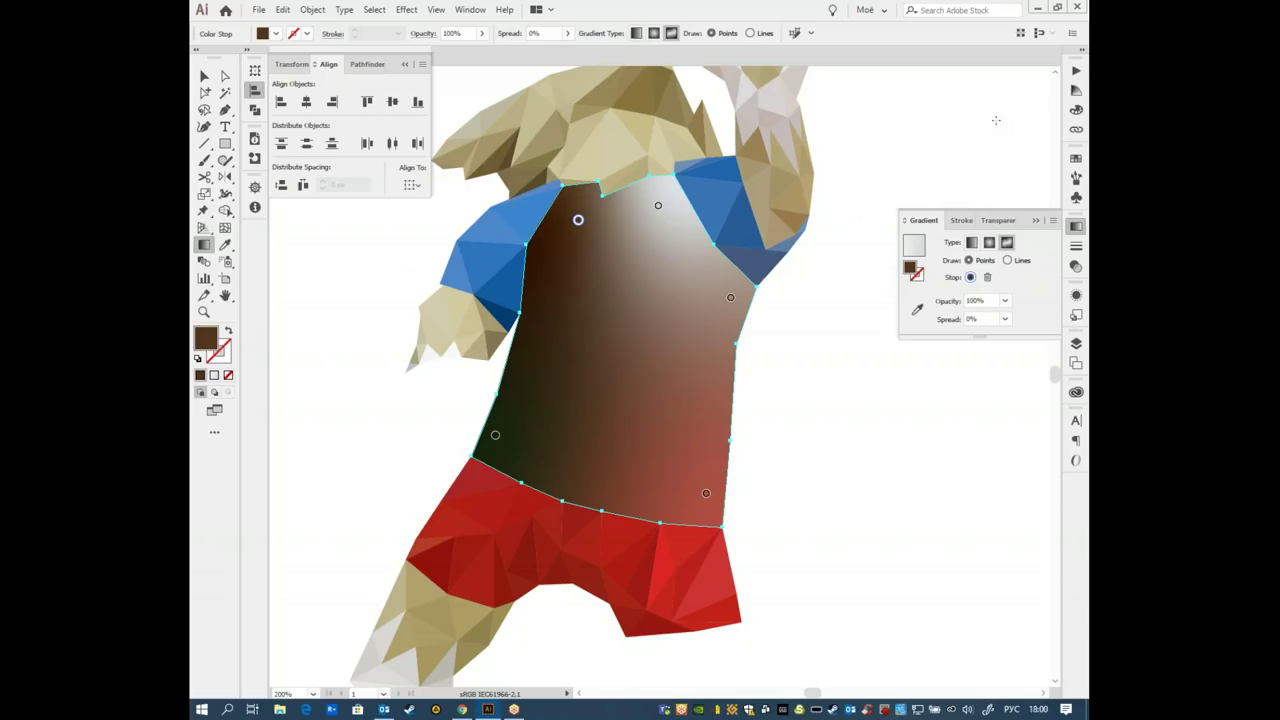
{"action": "left_click", "coordinate": [1076, 110]}
{"action": "left_click", "coordinate": [990, 133]}
{"action": "mouse_move", "coordinate": [964, 112]}
{"action": "left_mouse_down"}
{"action": "mouse_move", "coordinate": [920, 112]}
{"action": "mouse_move", "coordinate": [918, 90]}
{"action": "left_mouse_up"}
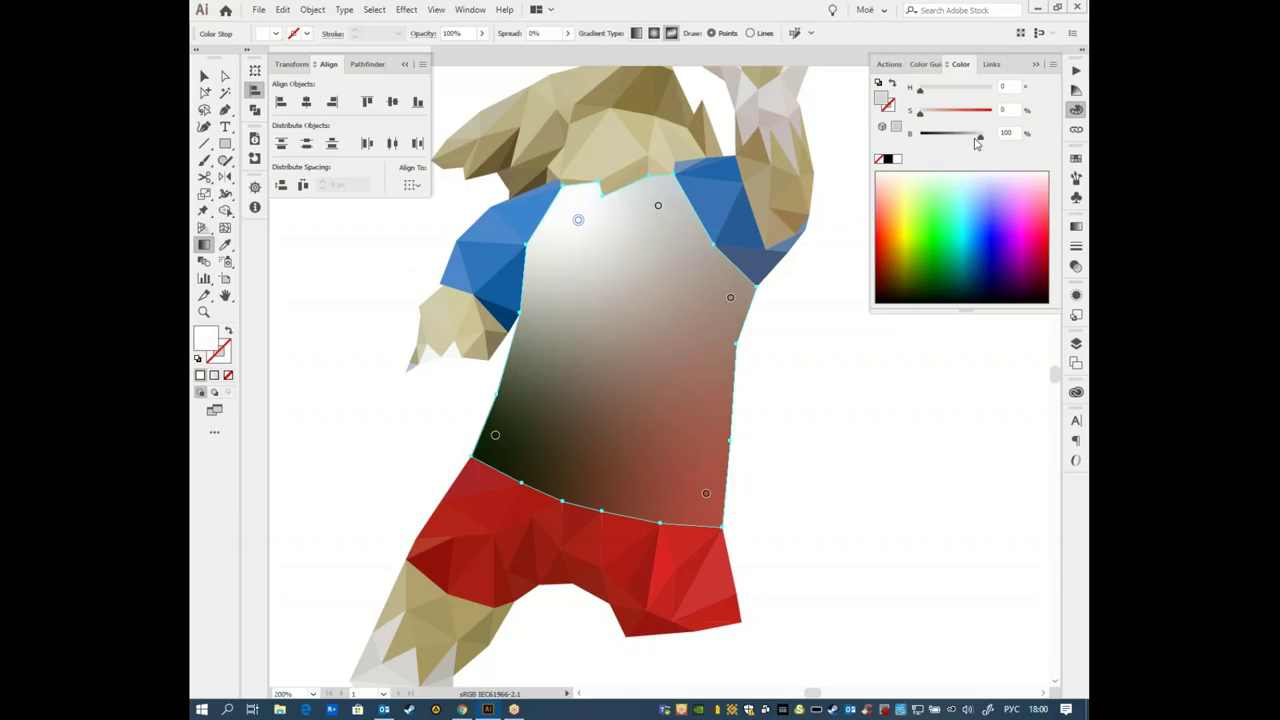
{"action": "left_click_drag", "start_coordinate": [992, 135], "coordinate": [976, 135]}
{"action": "left_click", "coordinate": [657, 205]}
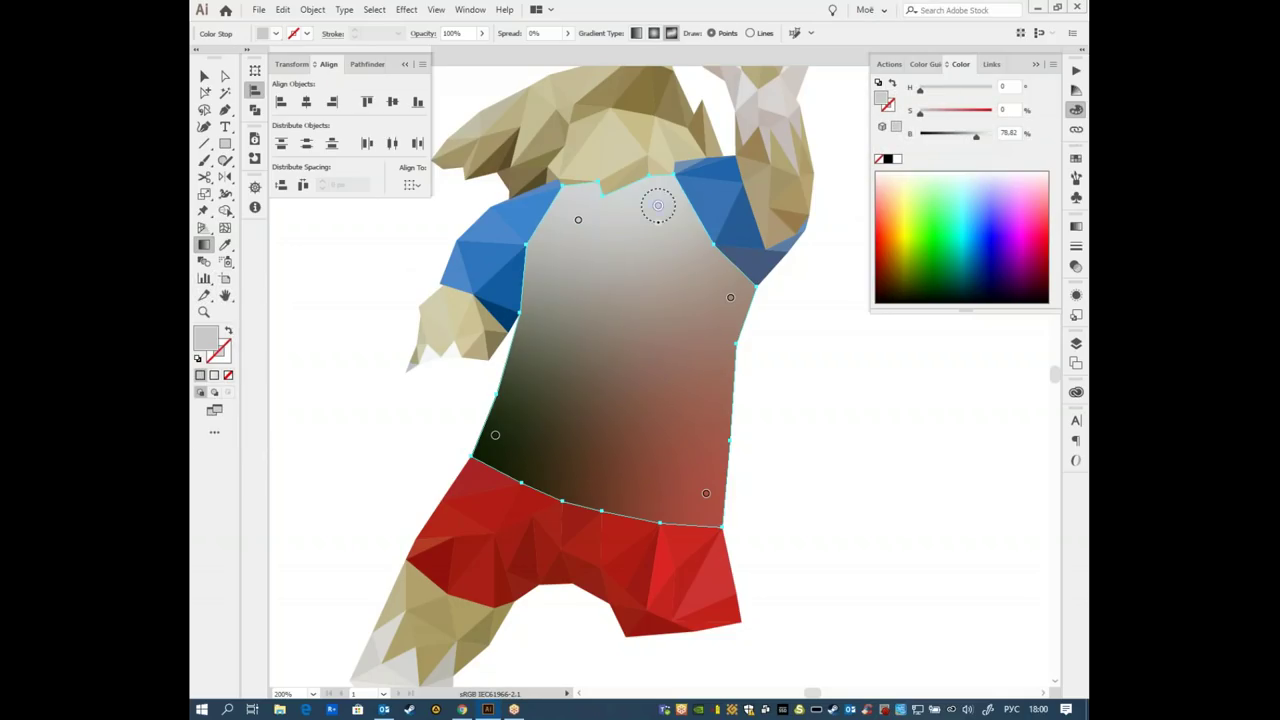
{"action": "mouse_move", "coordinate": [920, 112]}
{"action": "left_mouse_down"}
{"action": "mouse_move", "coordinate": [905, 112]}
{"action": "mouse_move", "coordinate": [918, 90]}
{"action": "left_mouse_up"}
{"action": "left_click_drag", "start_coordinate": [985, 135], "coordinate": [971, 134]}
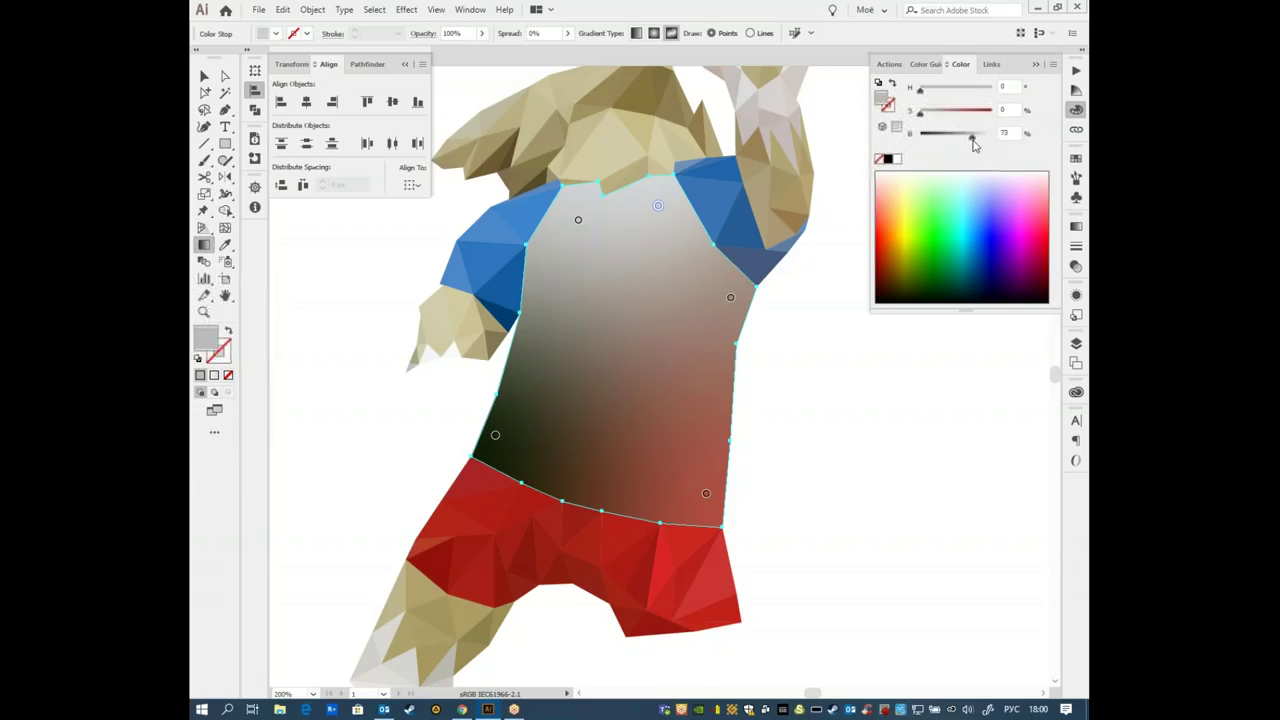
- Desaturate the right, lower-right and lower-left colour points to greys, lightening the dark one
{"action": "left_click", "coordinate": [730, 298]}
{"action": "mouse_move", "coordinate": [978, 136]}
{"action": "left_mouse_down"}
{"action": "mouse_move", "coordinate": [993, 135]}
{"action": "mouse_move", "coordinate": [918, 112]}
{"action": "mouse_move", "coordinate": [918, 90]}
{"action": "left_mouse_up"}
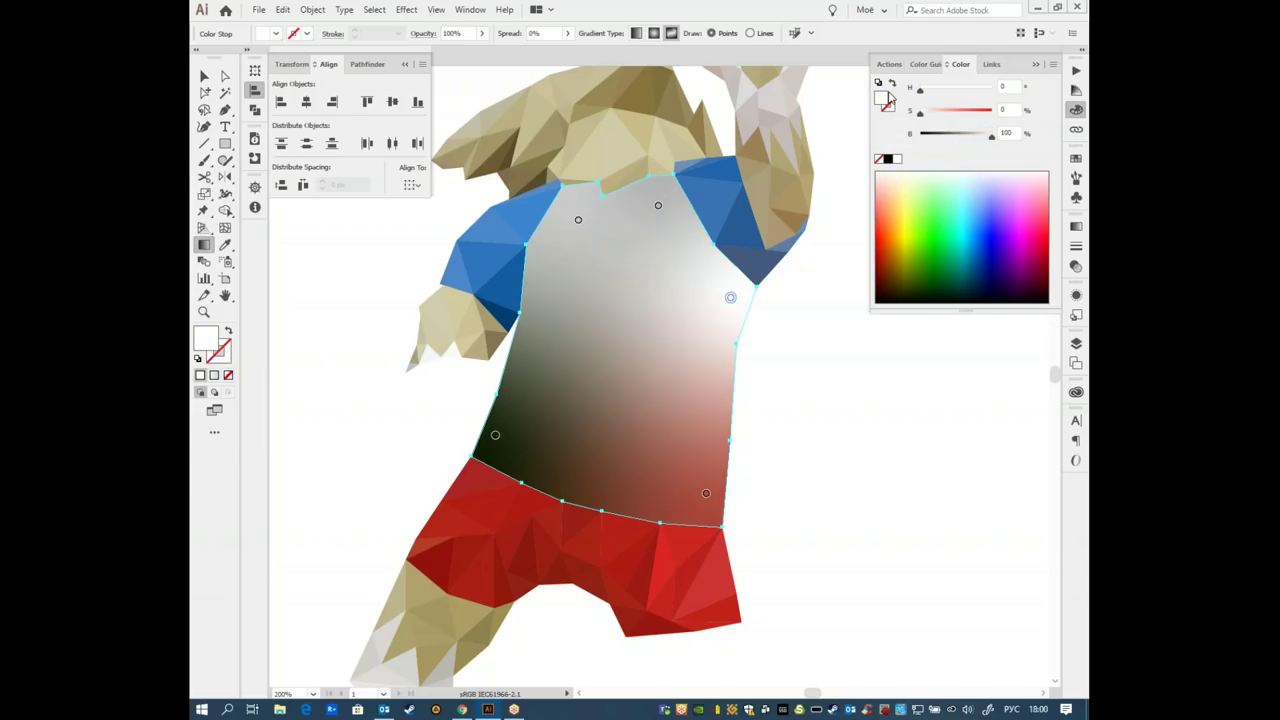
{"action": "left_click_drag", "start_coordinate": [990, 135], "coordinate": [971, 135]}
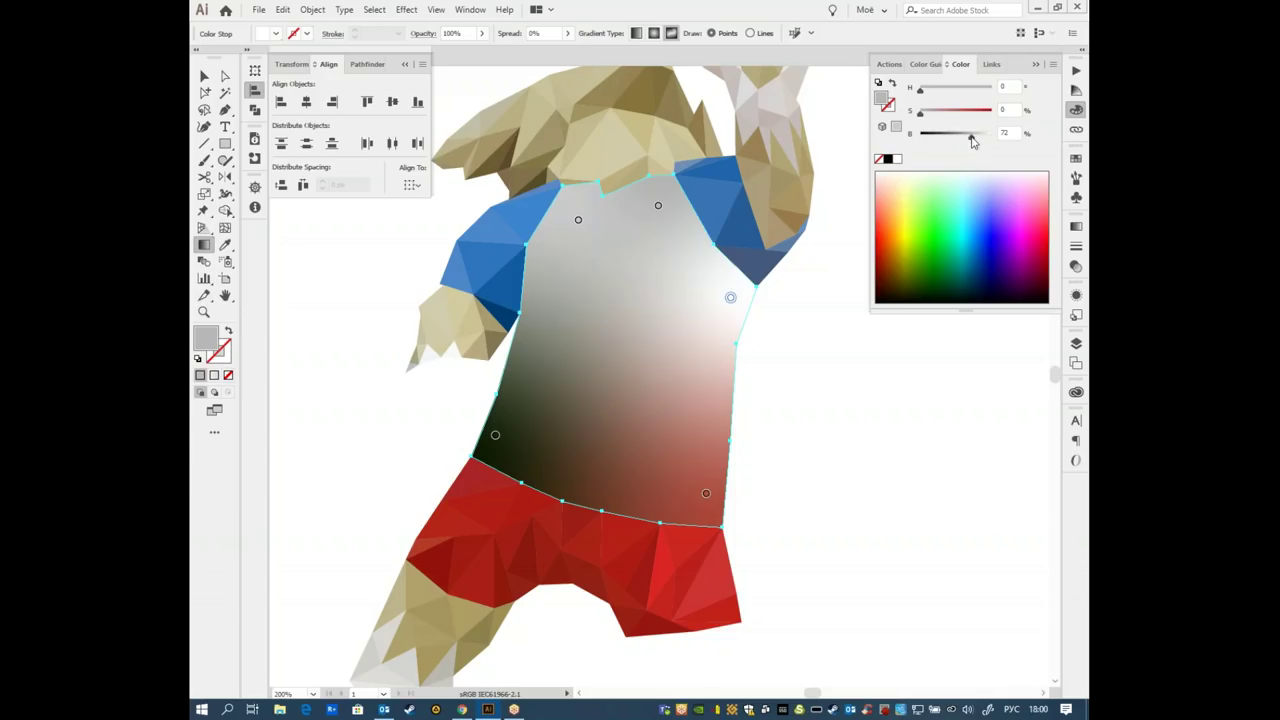
{"action": "left_click", "coordinate": [706, 493]}
{"action": "left_click_drag", "start_coordinate": [963, 113], "coordinate": [920, 113]}
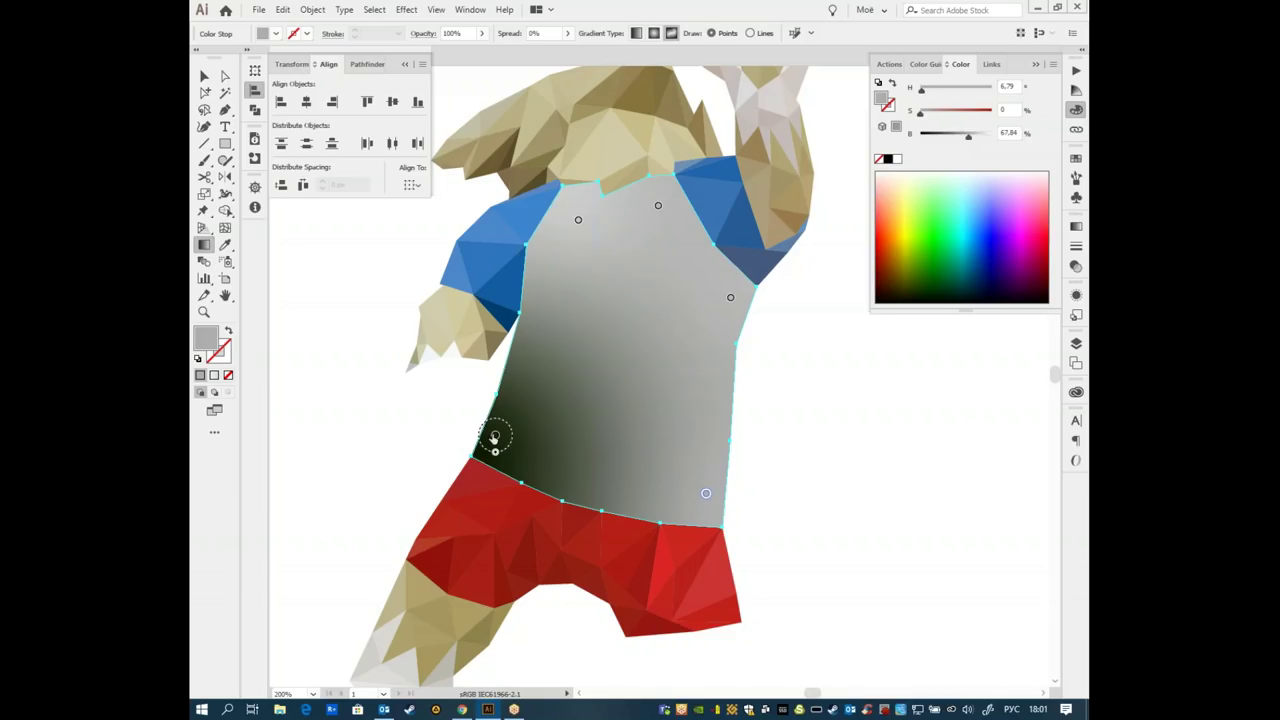
{"action": "left_click", "coordinate": [495, 435]}
{"action": "mouse_move", "coordinate": [966, 114]}
{"action": "left_mouse_down"}
{"action": "mouse_move", "coordinate": [900, 114]}
{"action": "mouse_move", "coordinate": [874, 80]}
{"action": "left_mouse_up"}
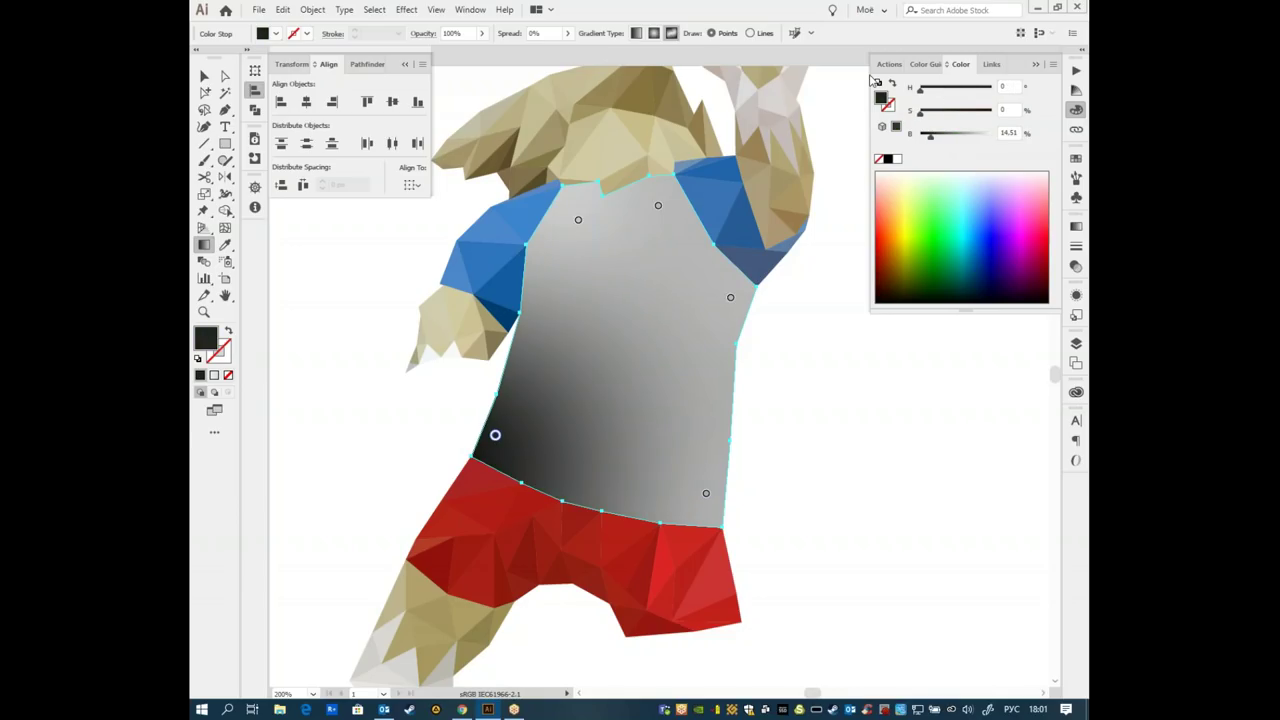
{"action": "left_click", "coordinate": [955, 136]}
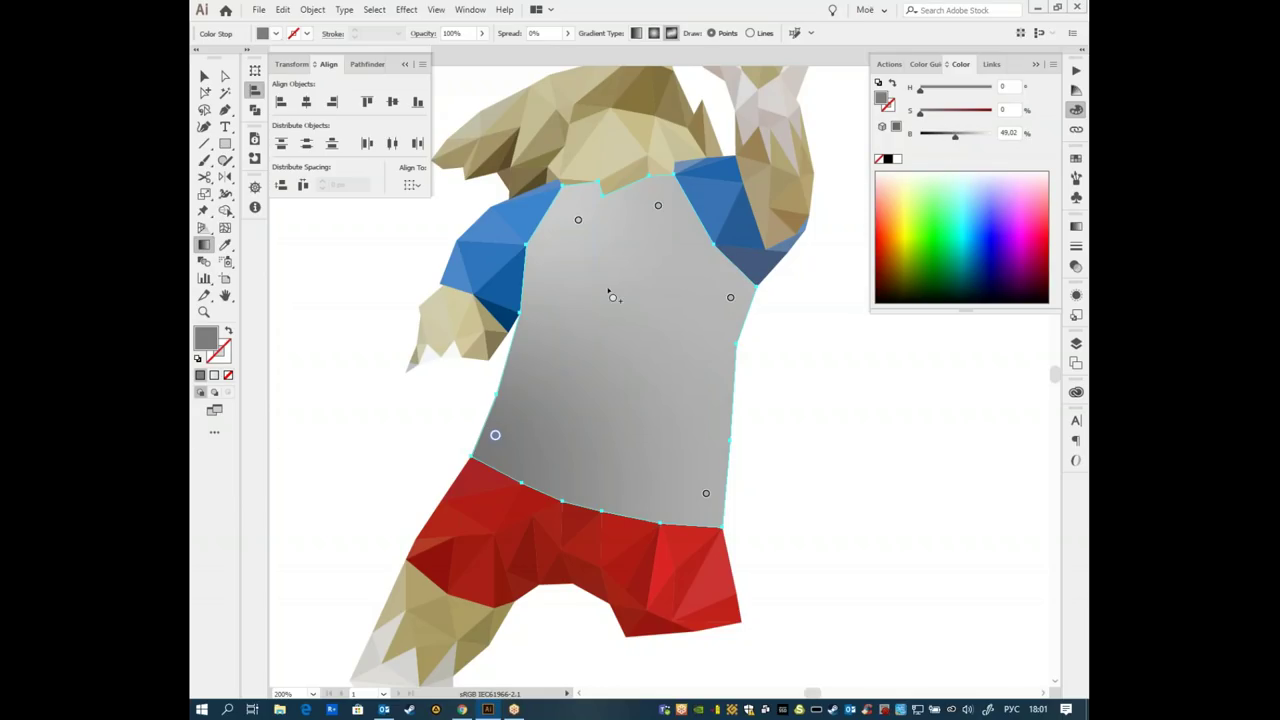
- Reposition the top, lower-left and right gradient points, with point spread back at 0%
{"action": "left_click", "coordinate": [578, 221]}
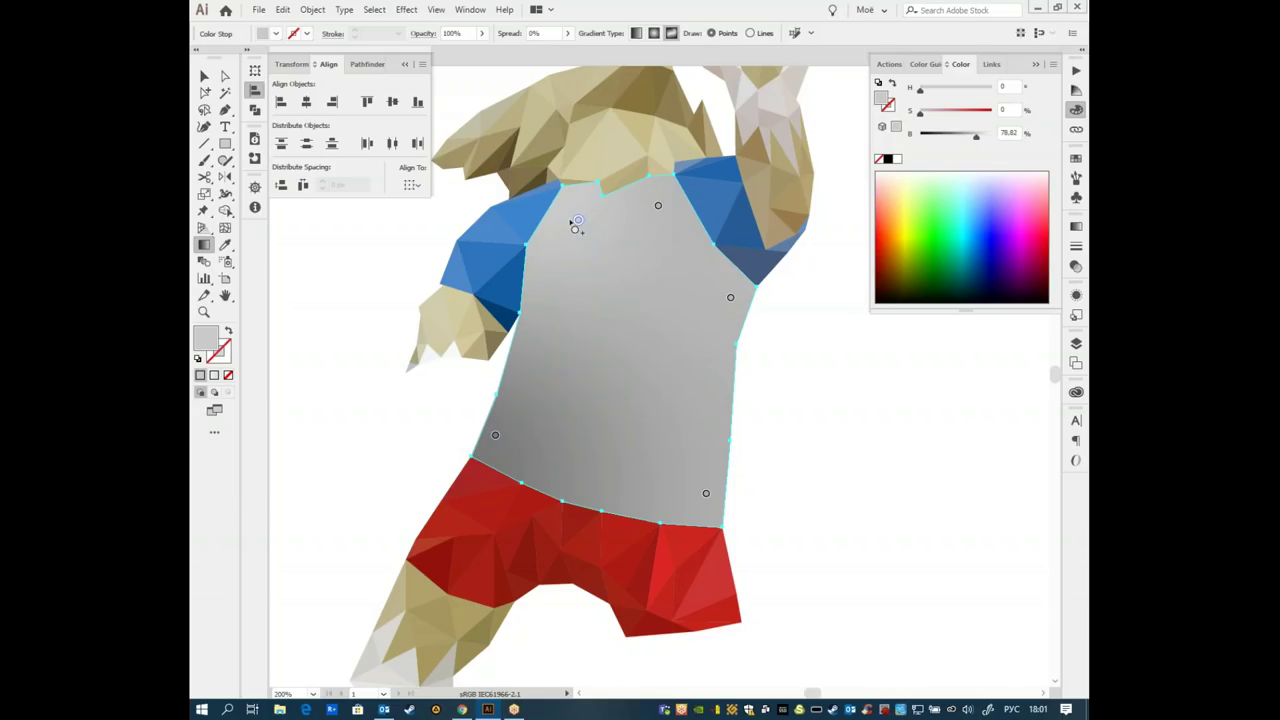
{"action": "mouse_move", "coordinate": [577, 220]}
{"action": "left_mouse_down"}
{"action": "mouse_move", "coordinate": [582, 240]}
{"action": "mouse_move", "coordinate": [553, 281]}
{"action": "mouse_move", "coordinate": [668, 403]}
{"action": "mouse_move", "coordinate": [575, 240]}
{"action": "left_mouse_up"}
{"action": "left_click", "coordinate": [495, 436]}
{"action": "mouse_move", "coordinate": [495, 436]}
{"action": "left_mouse_down"}
{"action": "mouse_move", "coordinate": [512, 408]}
{"action": "mouse_move", "coordinate": [499, 411]}
{"action": "mouse_move", "coordinate": [503, 445]}
{"action": "left_mouse_up"}
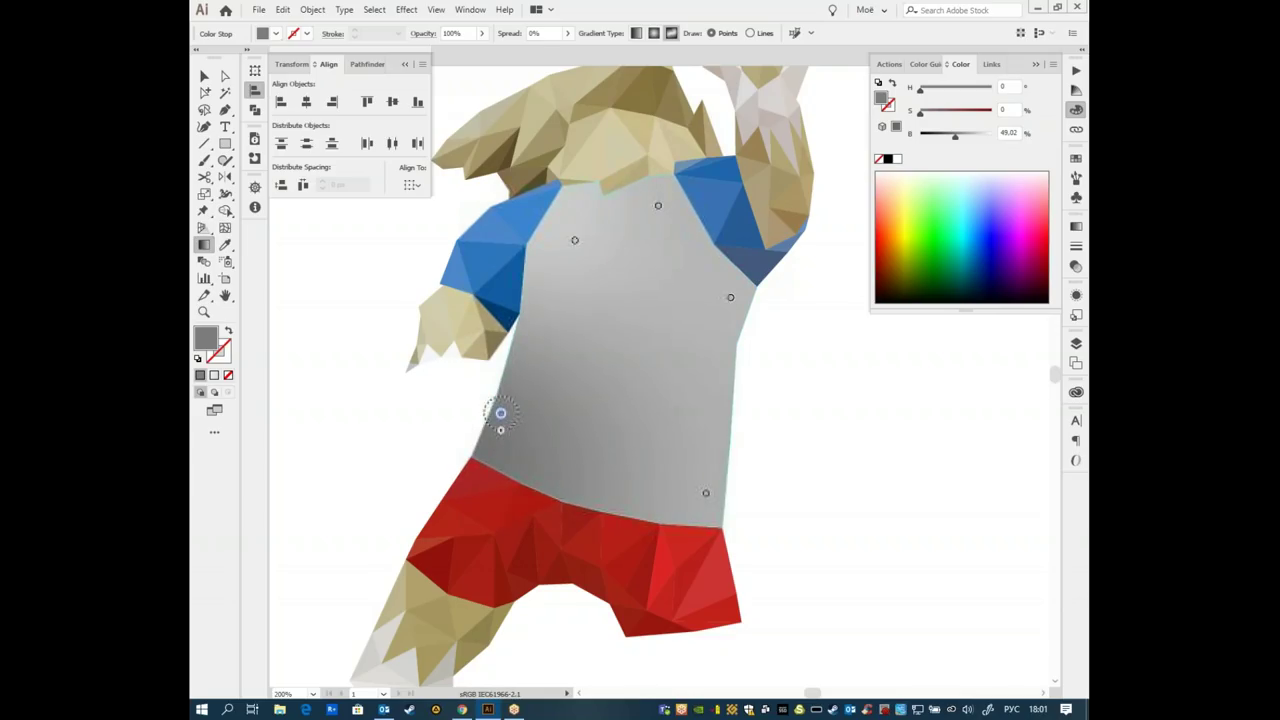
{"action": "left_click_drag", "start_coordinate": [503, 445], "coordinate": [500, 457]}
{"action": "left_click", "coordinate": [730, 298]}
{"action": "left_click_drag", "start_coordinate": [730, 298], "coordinate": [716, 300]}
- Add a pure white gradient point high on the shirt centre and move the upper-left point toward the collar
{"action": "left_click", "coordinate": [620, 337]}
{"action": "left_click_drag", "start_coordinate": [620, 337], "coordinate": [627, 282]}
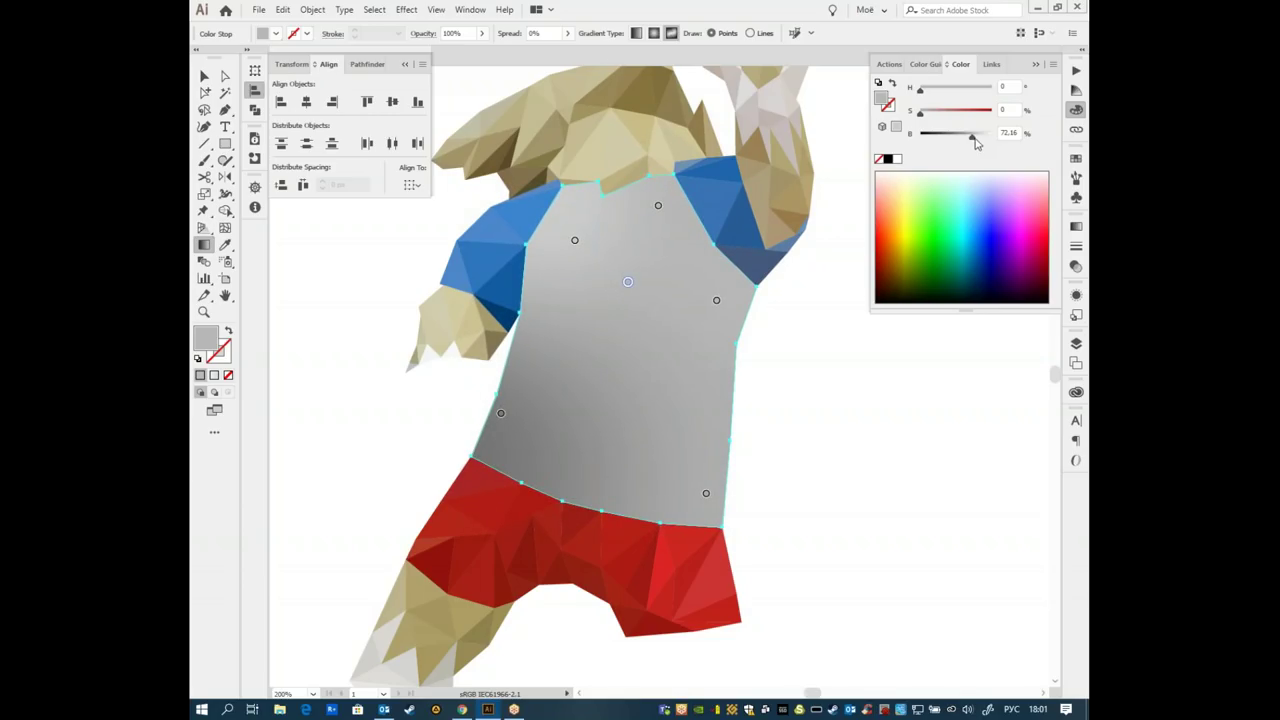
{"action": "left_click_drag", "start_coordinate": [971, 136], "coordinate": [1005, 145]}
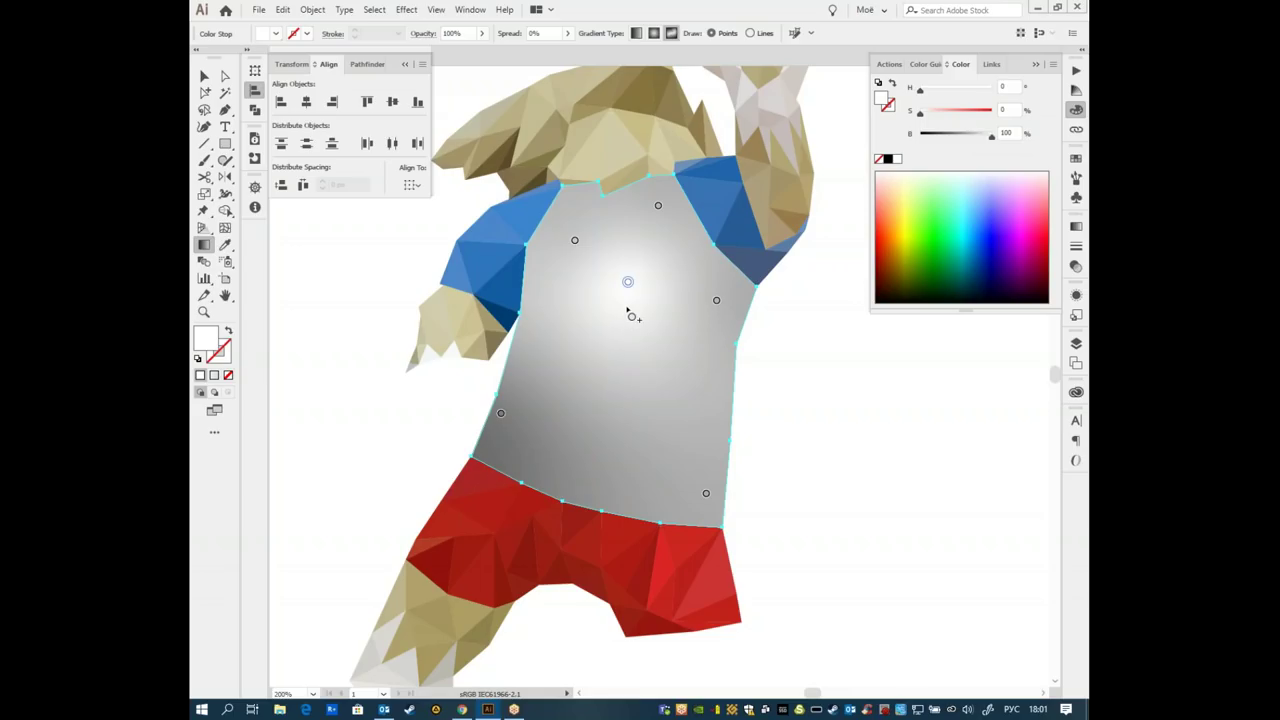
{"action": "left_click_drag", "start_coordinate": [575, 240], "coordinate": [566, 218]}
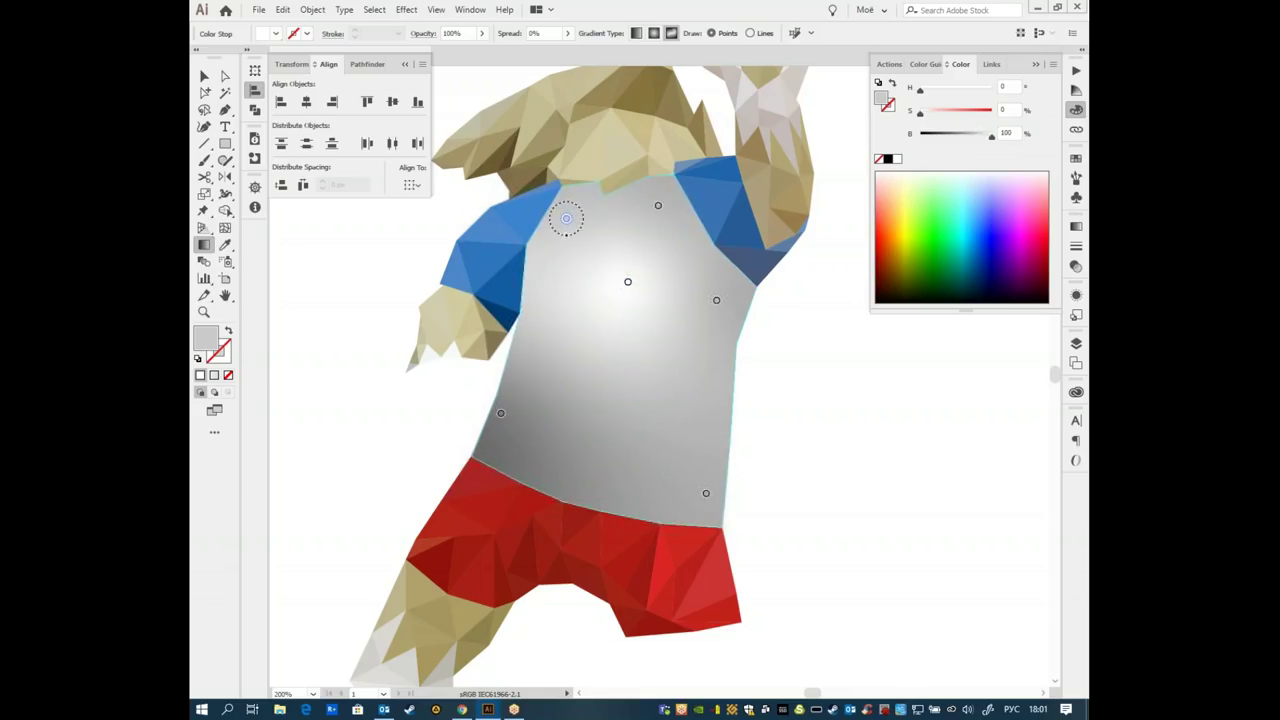
- Darken and shift the right-side point, lighten the bottom point, and add a lighter lower-centre point
{"action": "left_click", "coordinate": [659, 205]}
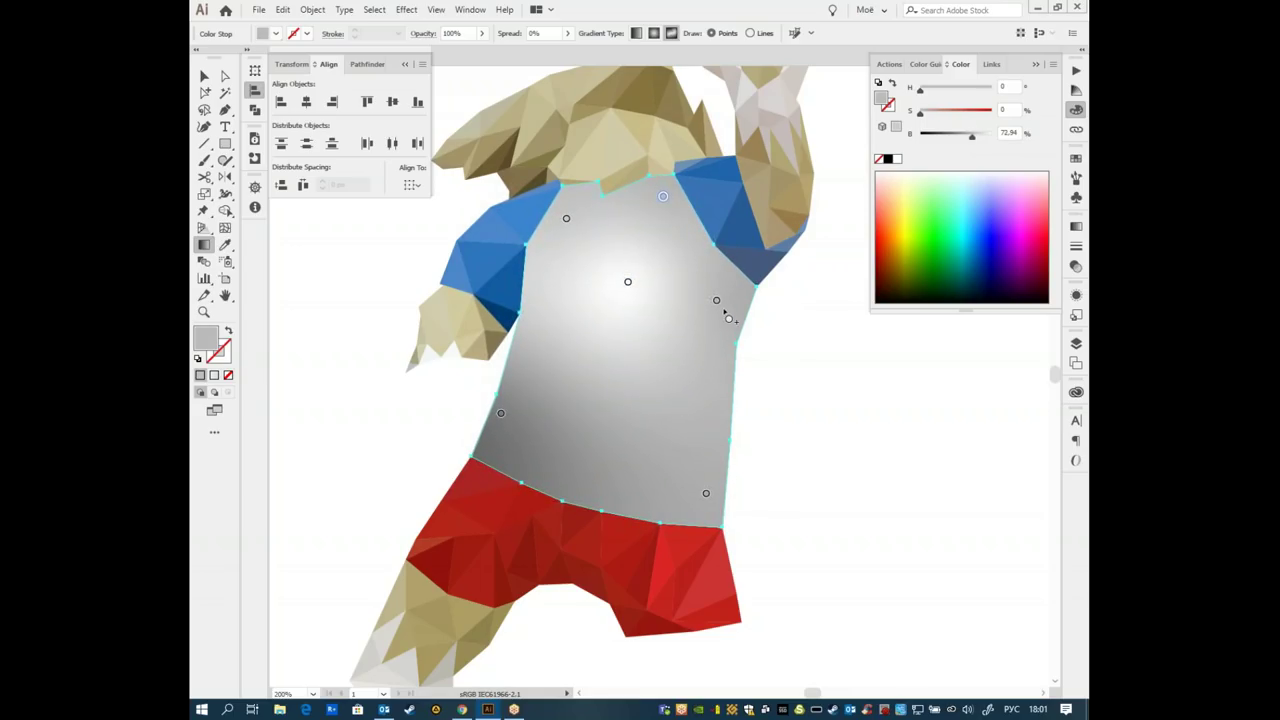
{"action": "left_click", "coordinate": [717, 299]}
{"action": "left_click_drag", "start_coordinate": [719, 300], "coordinate": [733, 304]}
{"action": "left_click", "coordinate": [946, 134]}
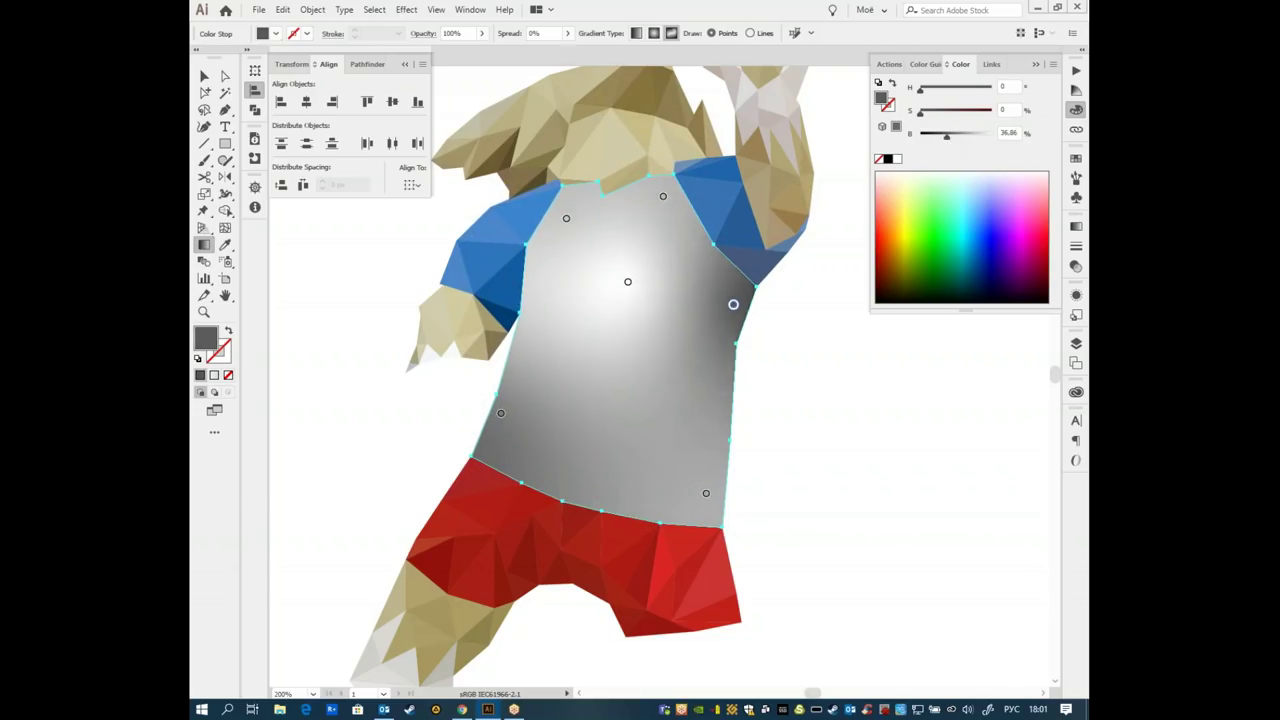
{"action": "left_click", "coordinate": [706, 493]}
{"action": "left_click_drag", "start_coordinate": [997, 135], "coordinate": [952, 136]}
{"action": "left_click", "coordinate": [603, 425]}
{"action": "left_click_drag", "start_coordinate": [953, 137], "coordinate": [974, 143]}
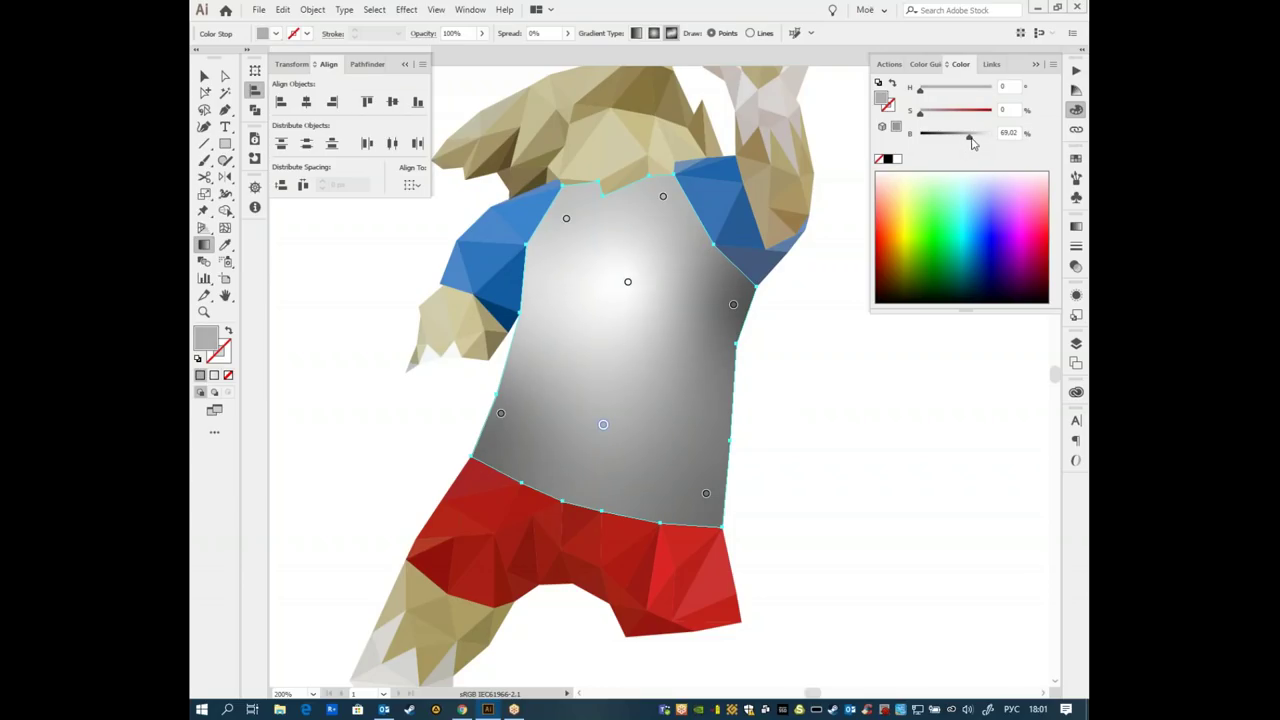
- Return to the Selection tool, reselect the shirt group, and close the floating Align/Transform/Pathfinder panels
{"action": "key", "text": "v"}
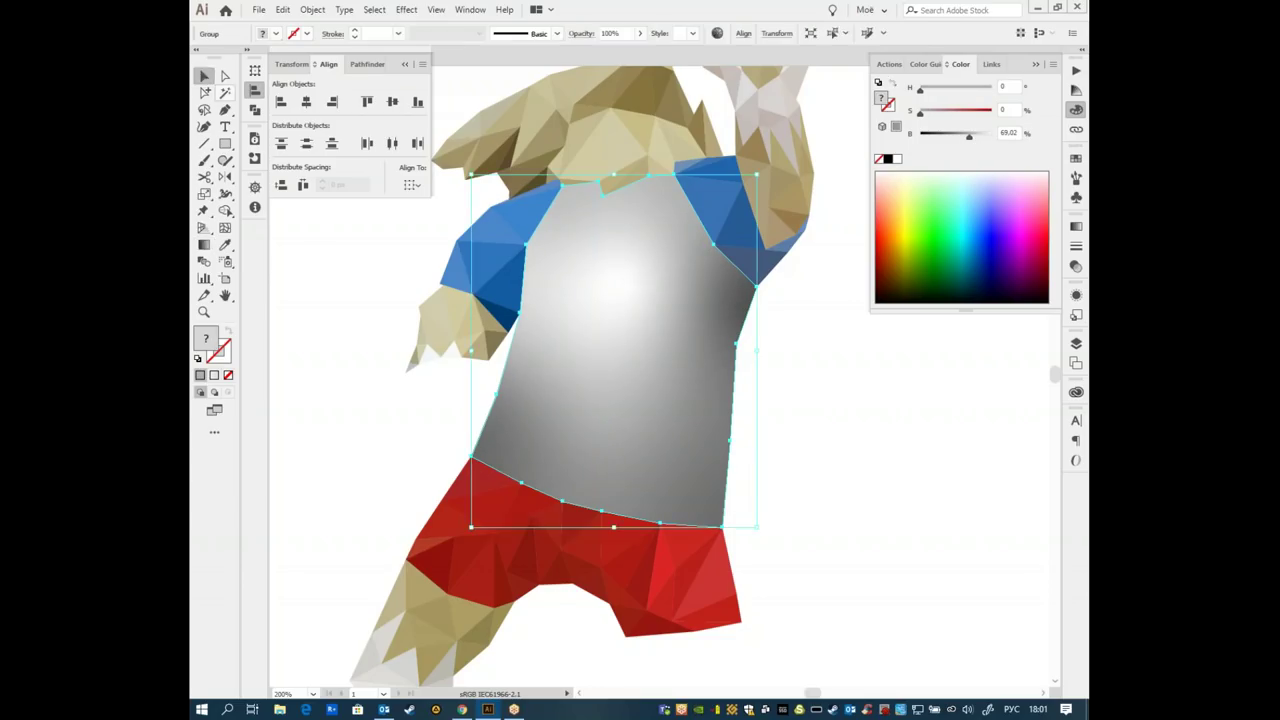
{"action": "left_click", "coordinate": [803, 420]}
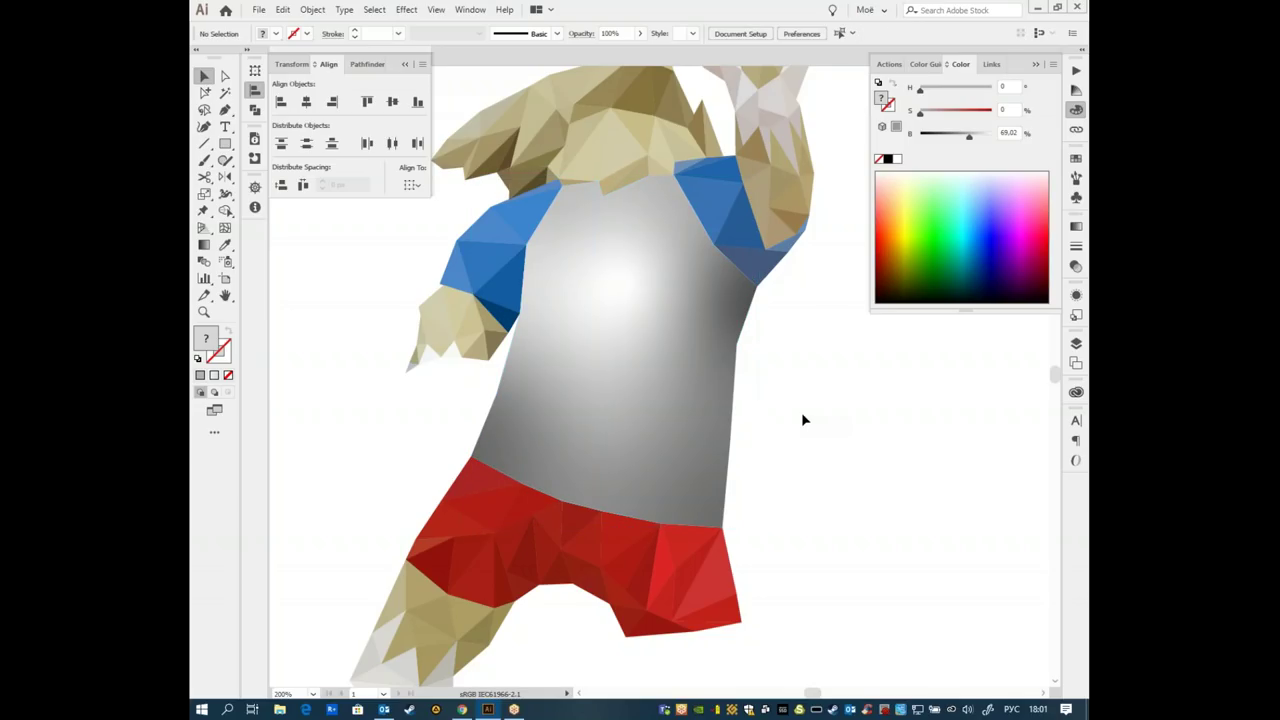
{"action": "left_click", "coordinate": [703, 346]}
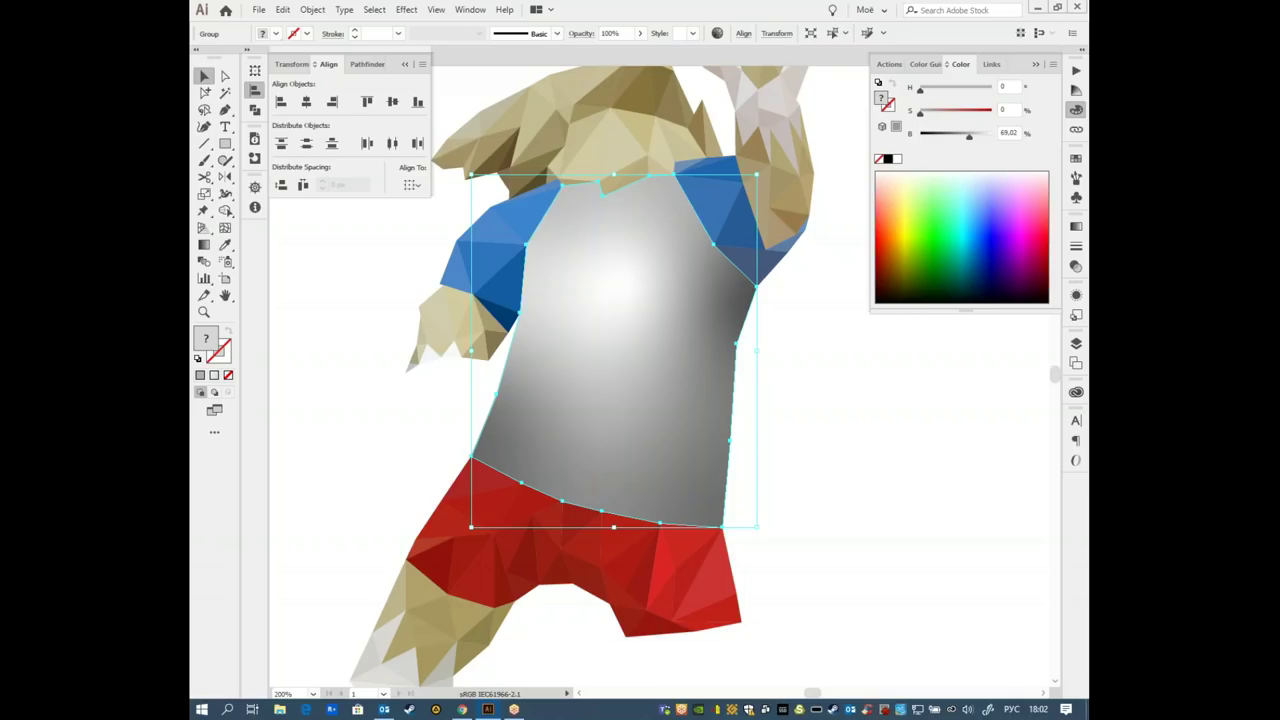
{"action": "left_click", "coordinate": [255, 92]}
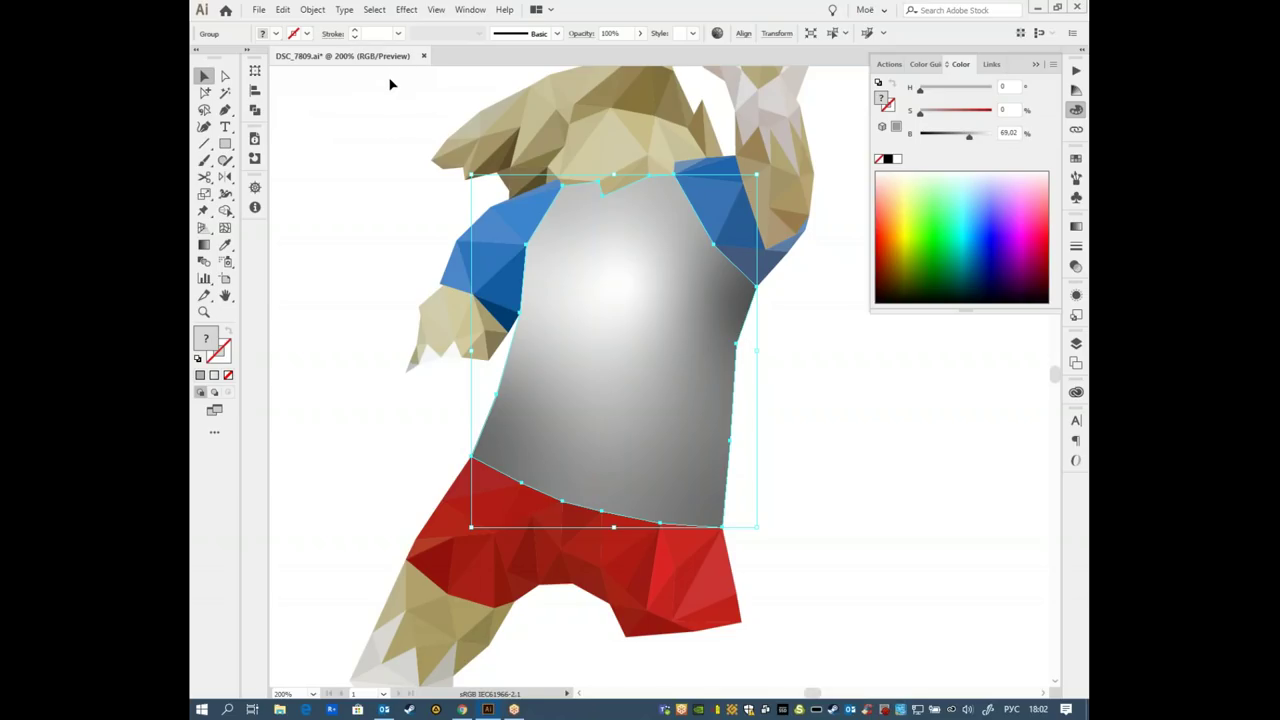
{"action": "key", "text": "ctrl+n"}
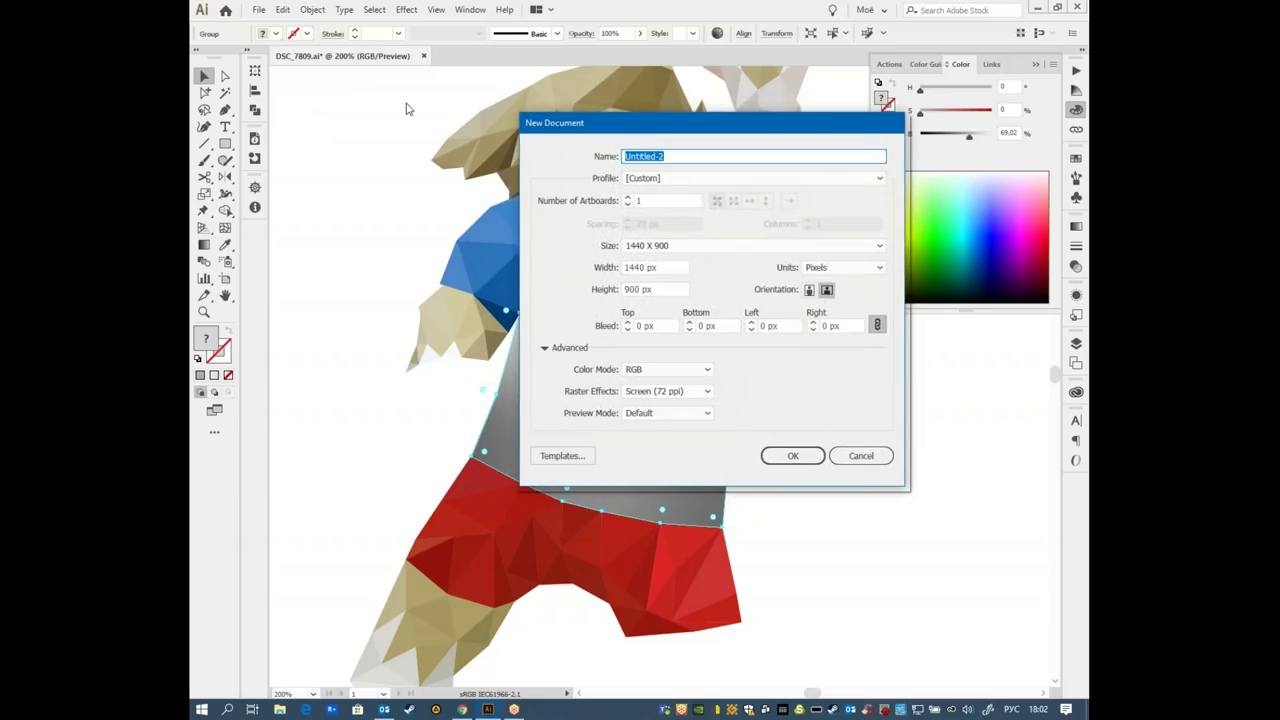
{"action": "left_click", "coordinate": [678, 180]}
{"action": "left_click", "coordinate": [668, 214]}
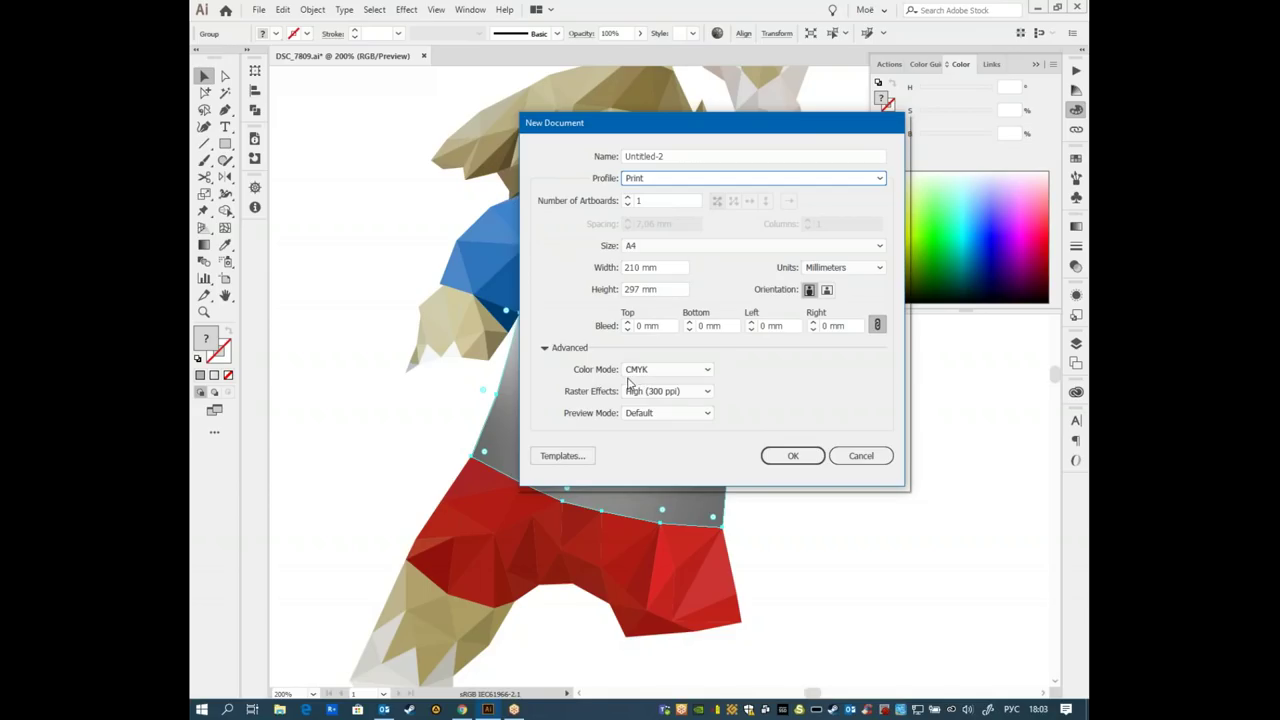
{"action": "left_click", "coordinate": [871, 461]}
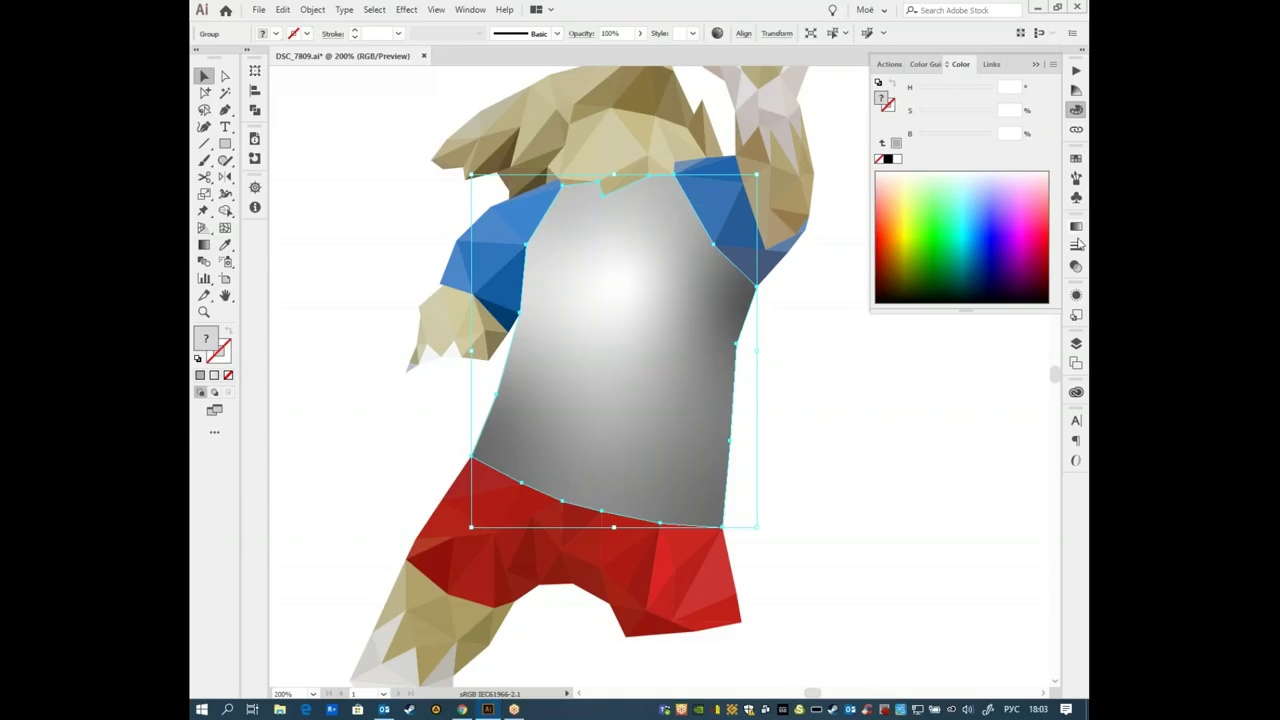
- In the Layers panel, hide and re-show the базовый вид layer, then make Layer 6 active
{"action": "left_click", "coordinate": [1076, 343]}
{"action": "left_click", "coordinate": [957, 411]}
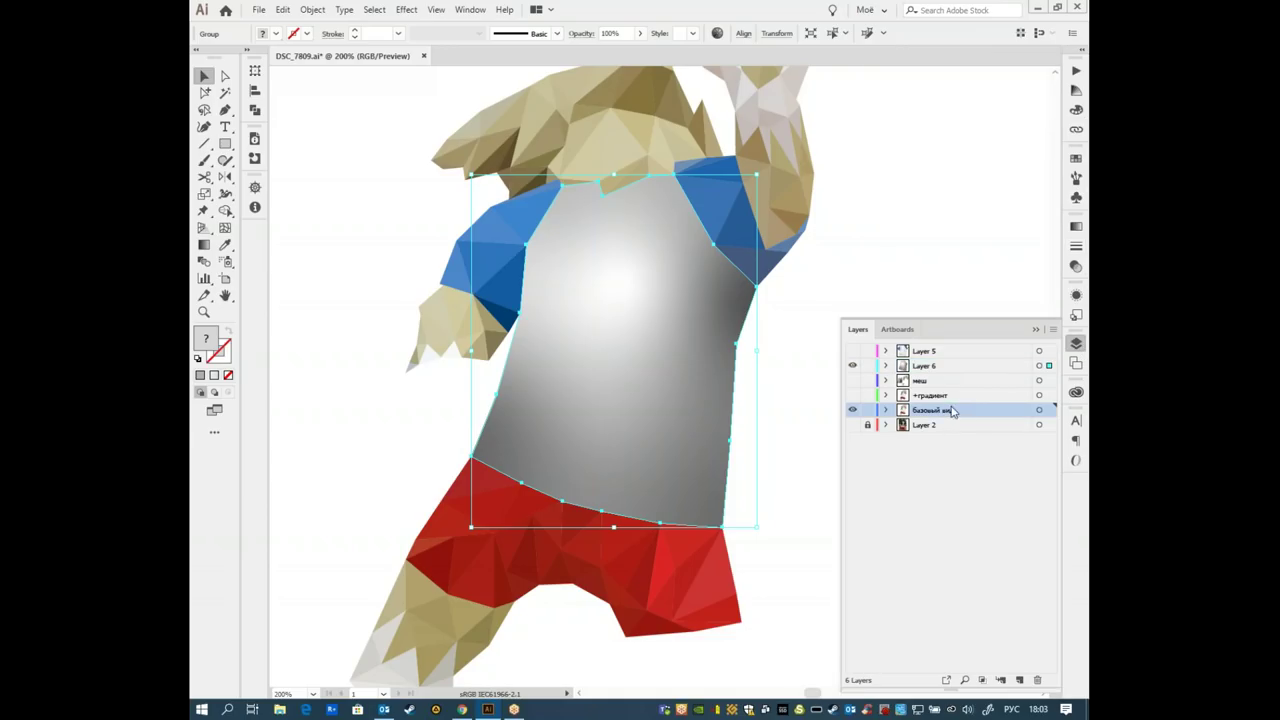
{"action": "left_click", "coordinate": [853, 411]}
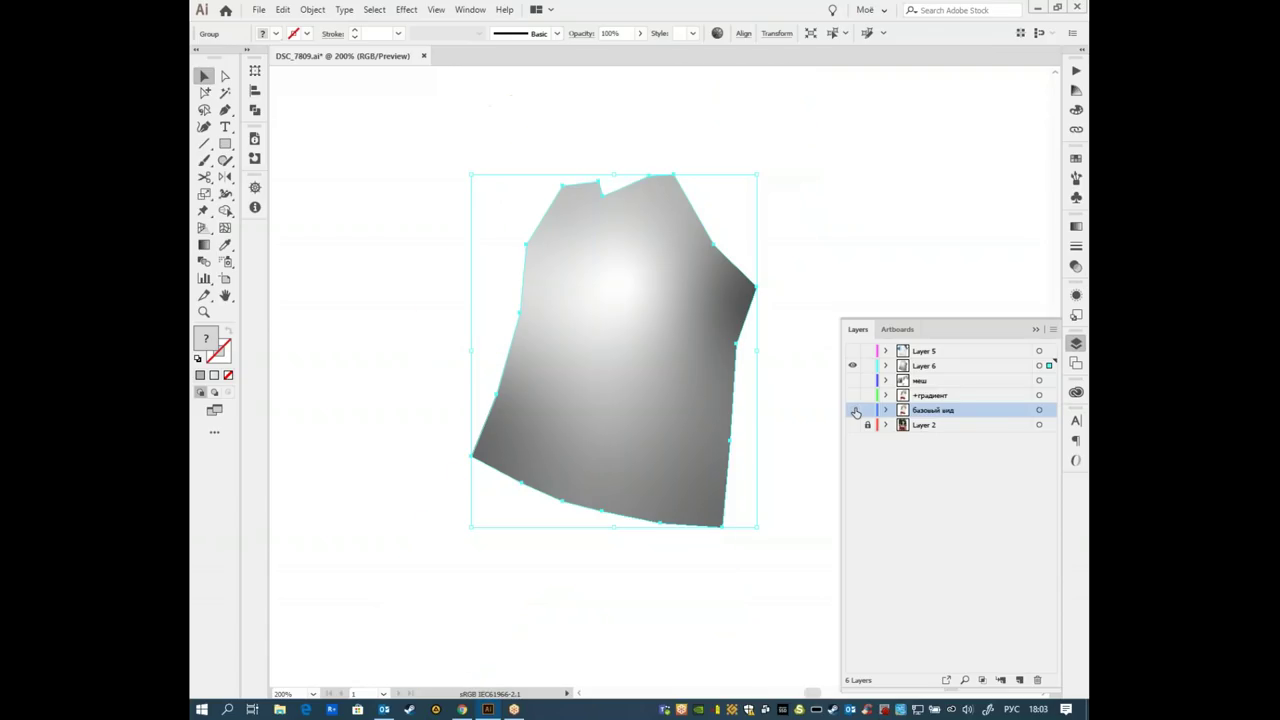
{"action": "left_click", "coordinate": [853, 411]}
{"action": "left_click", "coordinate": [938, 367]}
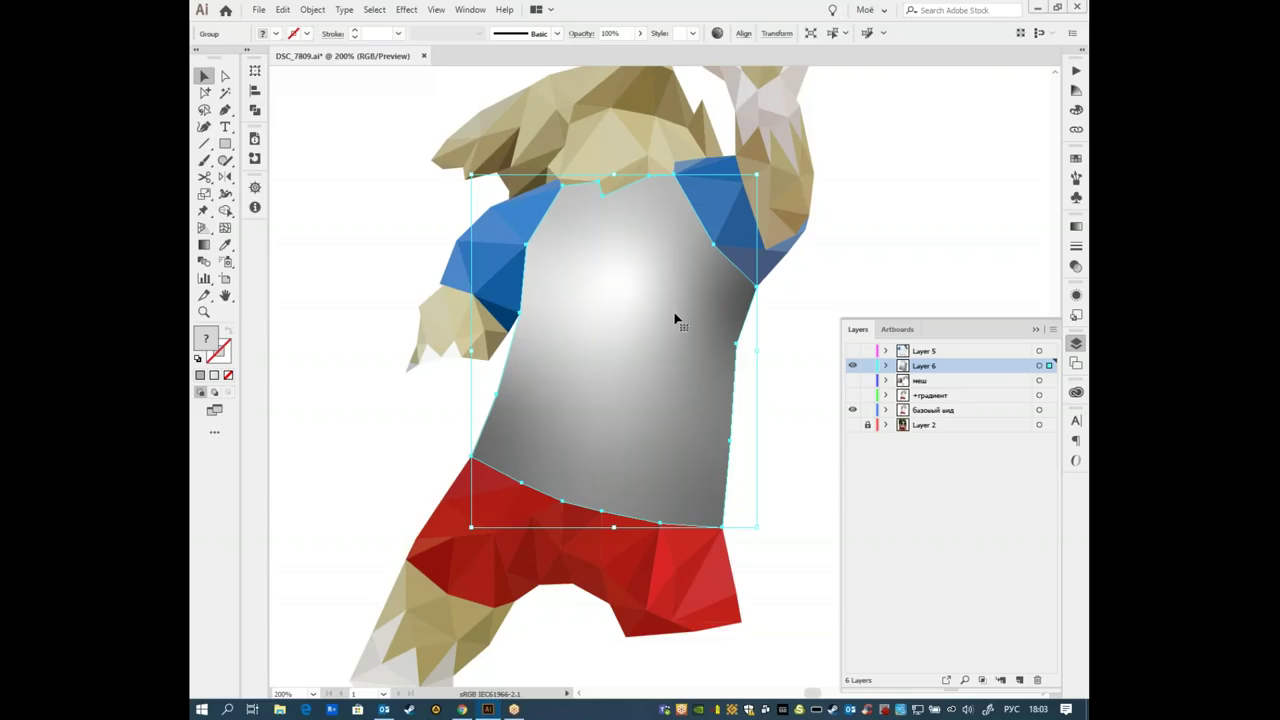
- Test the shirt's opacity at 0% and back to 100%, try Overlay, then settle on Multiply blending
{"action": "left_click", "coordinate": [1076, 266]}
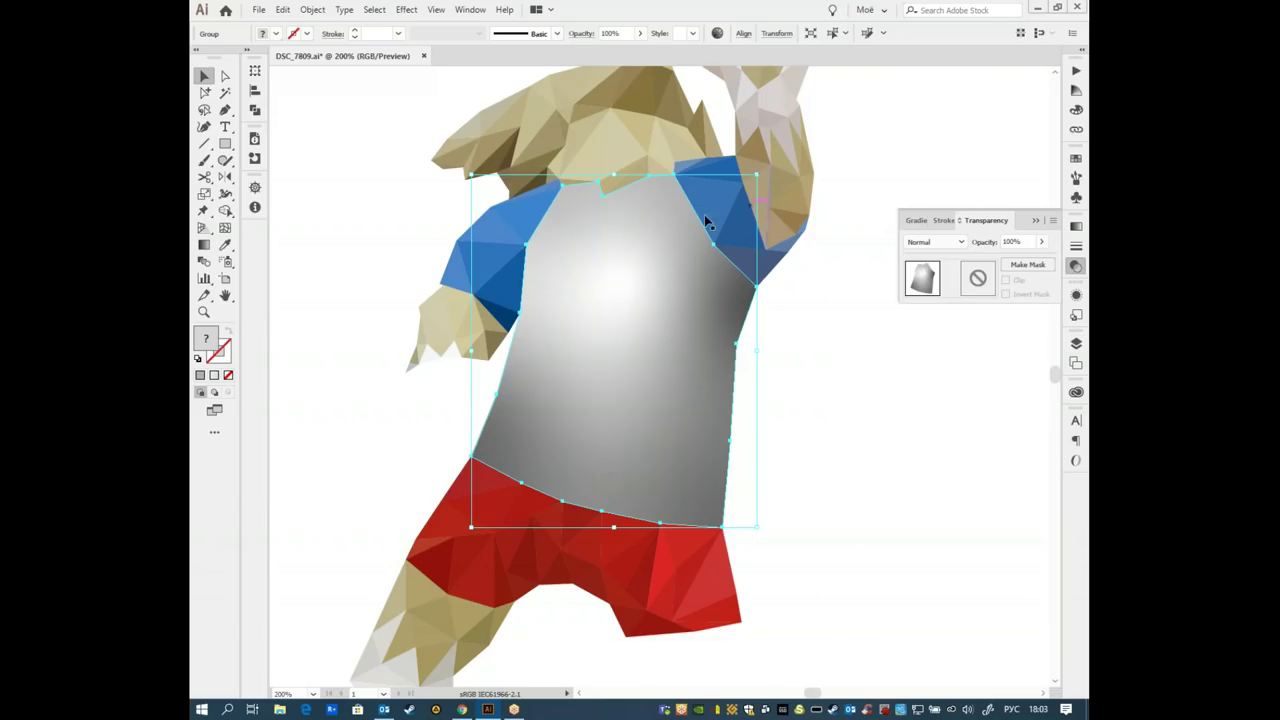
{"action": "left_click", "coordinate": [1041, 242]}
{"action": "mouse_move", "coordinate": [1039, 259]}
{"action": "left_mouse_down"}
{"action": "mouse_move", "coordinate": [986, 261]}
{"action": "mouse_move", "coordinate": [1016, 262]}
{"action": "left_mouse_up"}
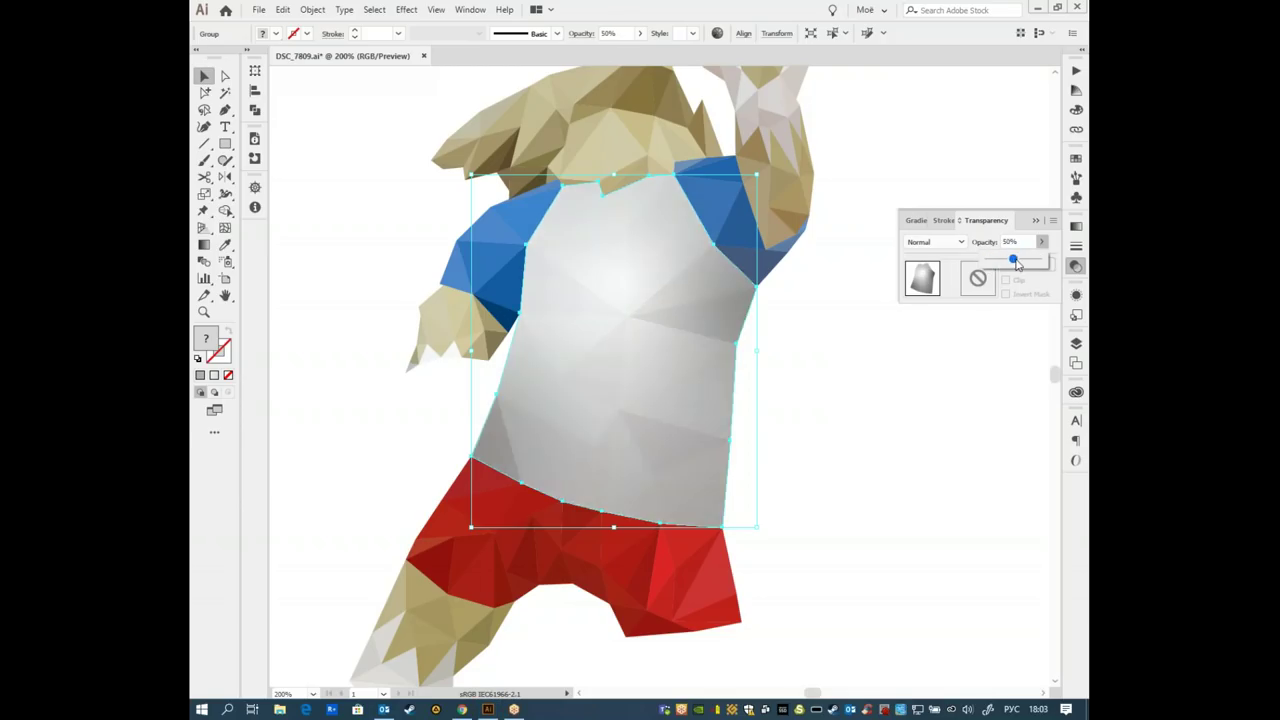
{"action": "left_click_drag", "start_coordinate": [1014, 260], "coordinate": [1049, 259]}
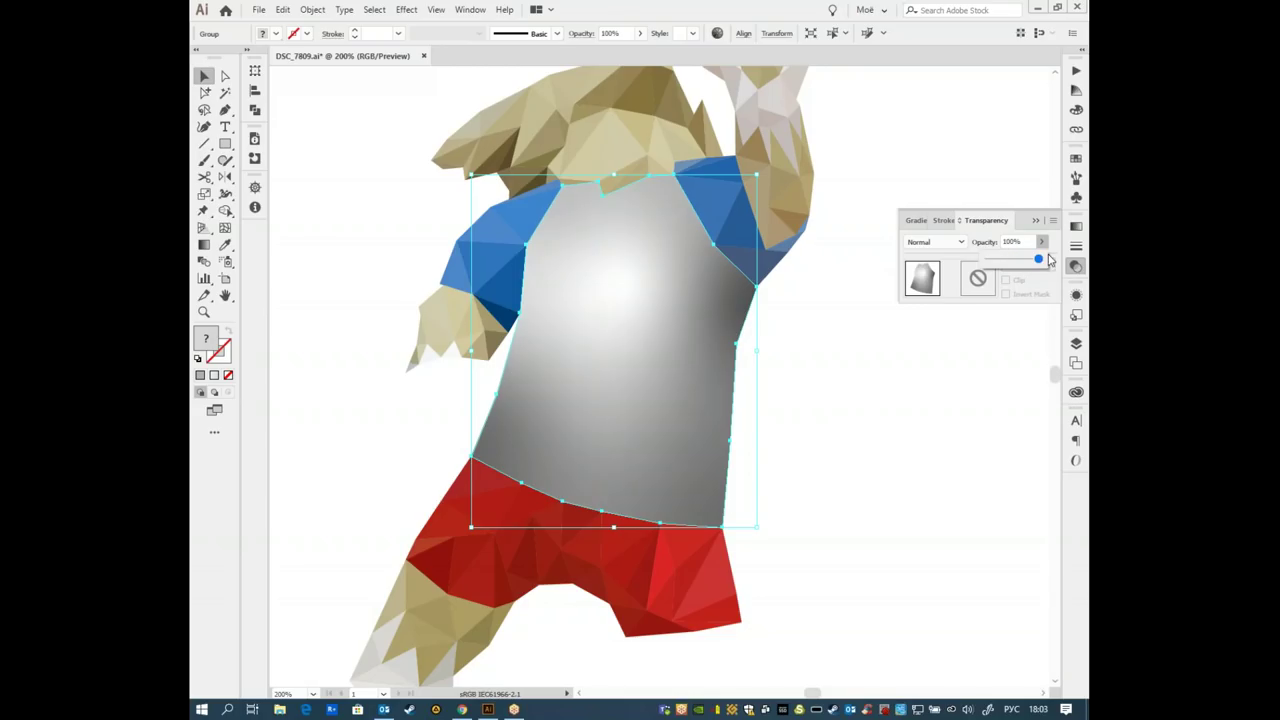
{"action": "left_click", "coordinate": [961, 243]}
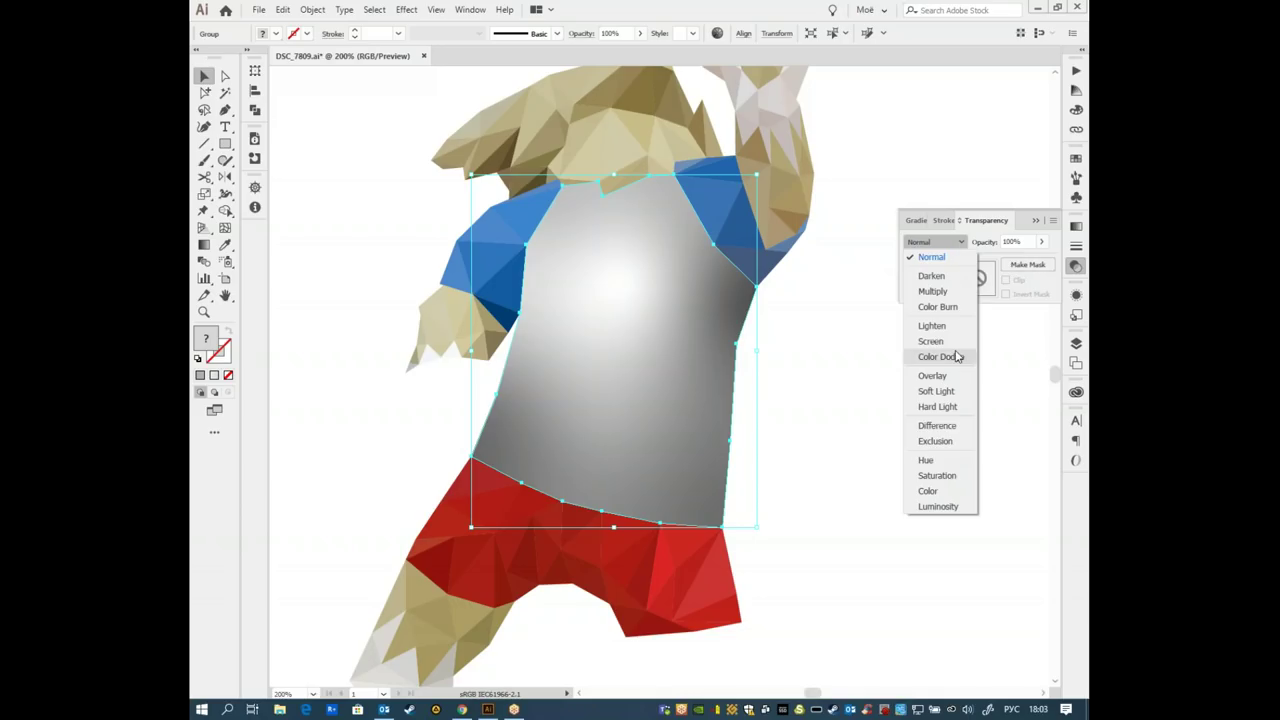
{"action": "left_click", "coordinate": [932, 375]}
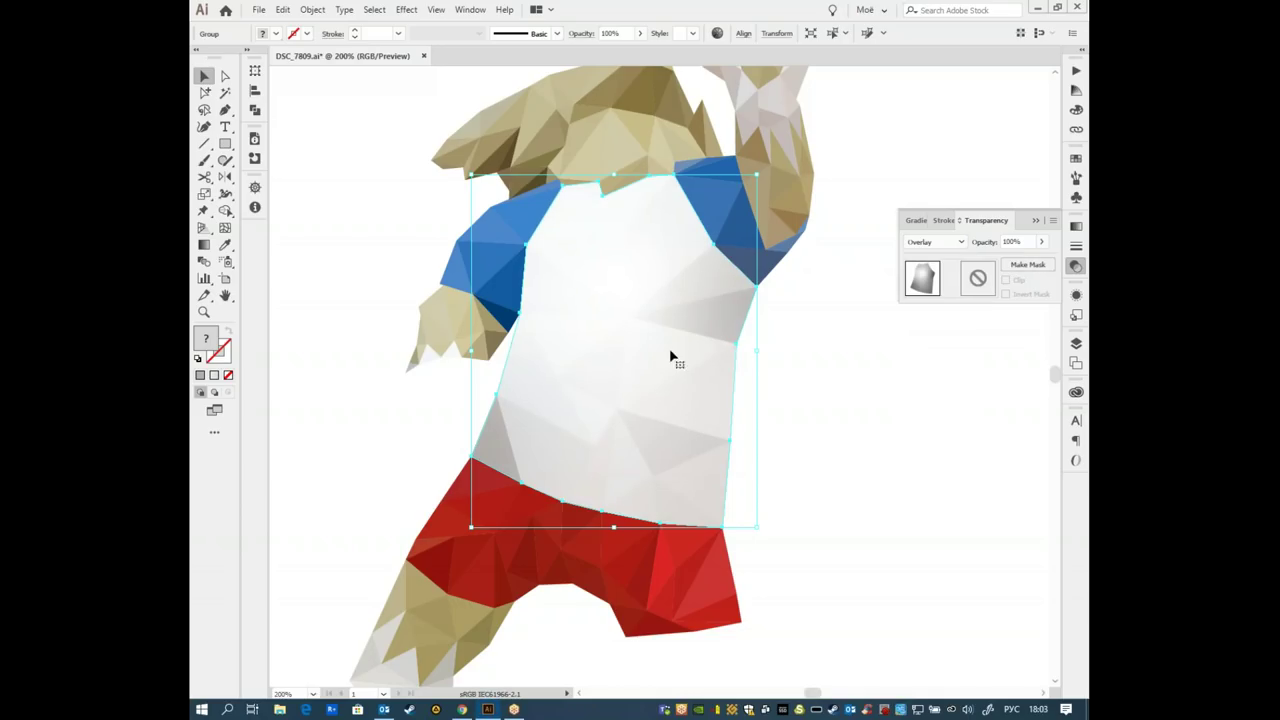
{"action": "left_click", "coordinate": [962, 242]}
{"action": "left_click", "coordinate": [932, 291]}
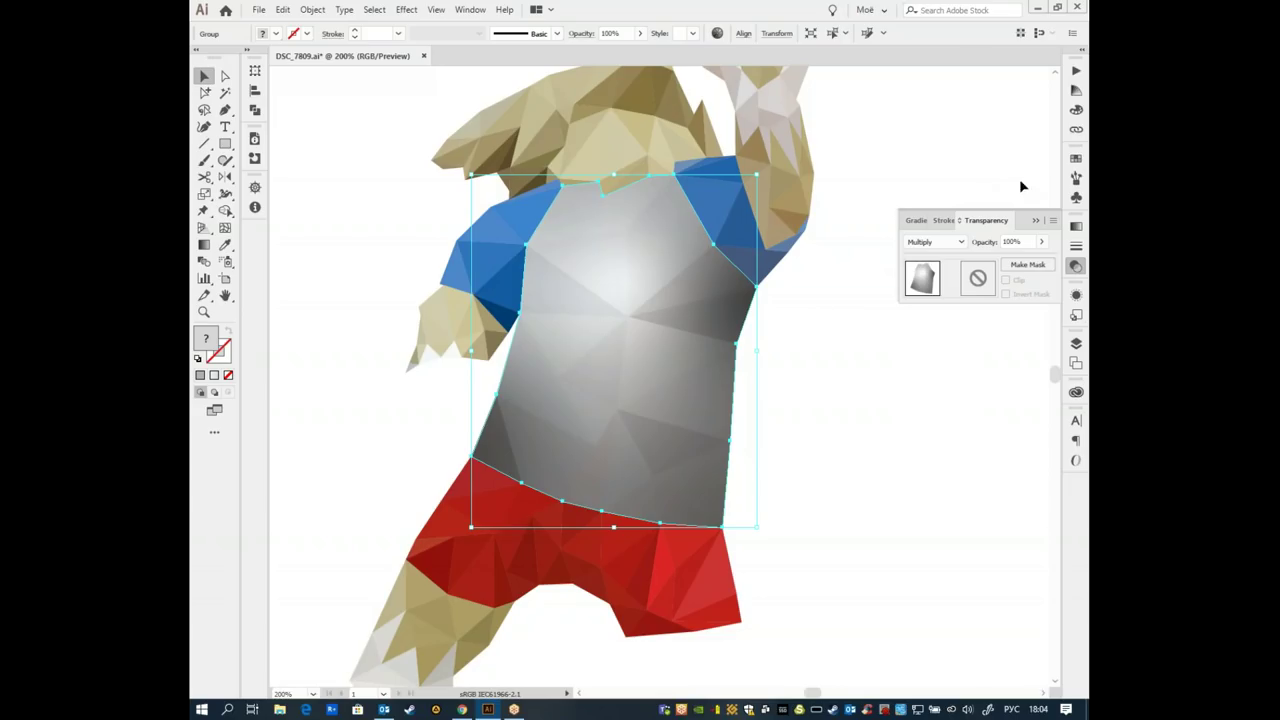
{"action": "left_click", "coordinate": [1076, 266]}
- Enter gradient editing on the shirt and make the lower-centre gradient point white
{"action": "left_click", "coordinate": [1076, 296]}
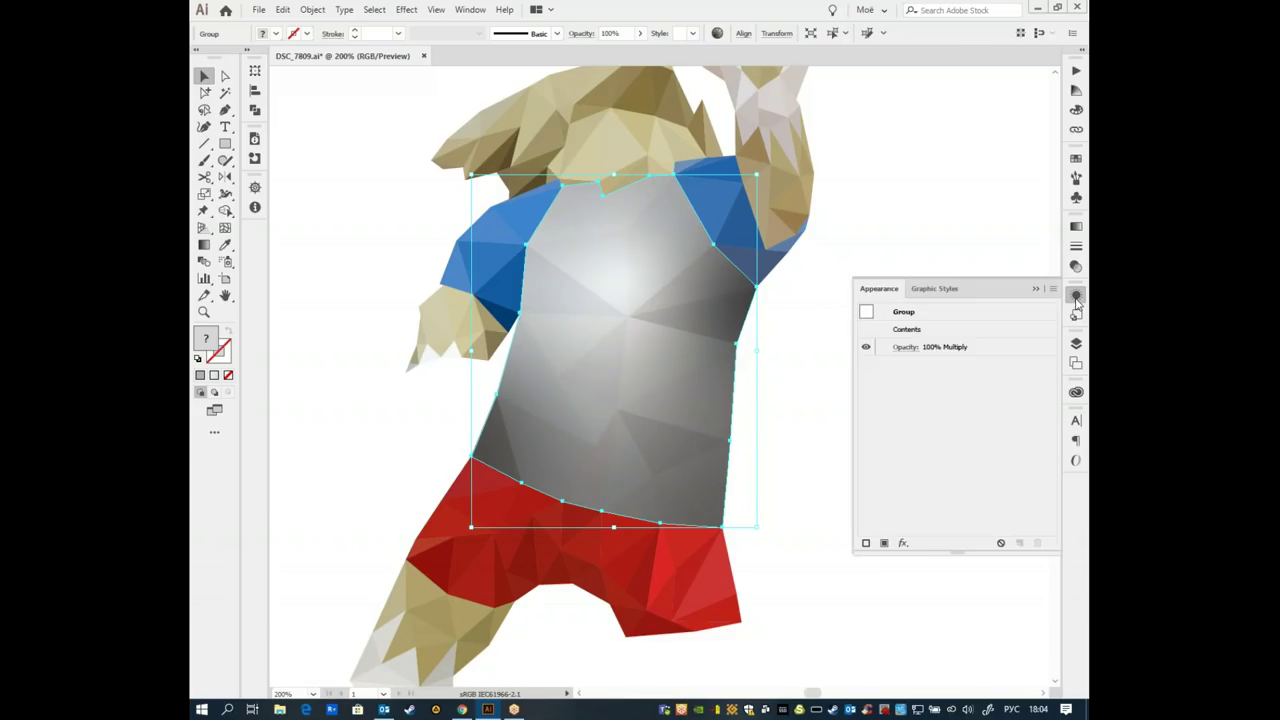
{"action": "left_click", "coordinate": [1076, 226]}
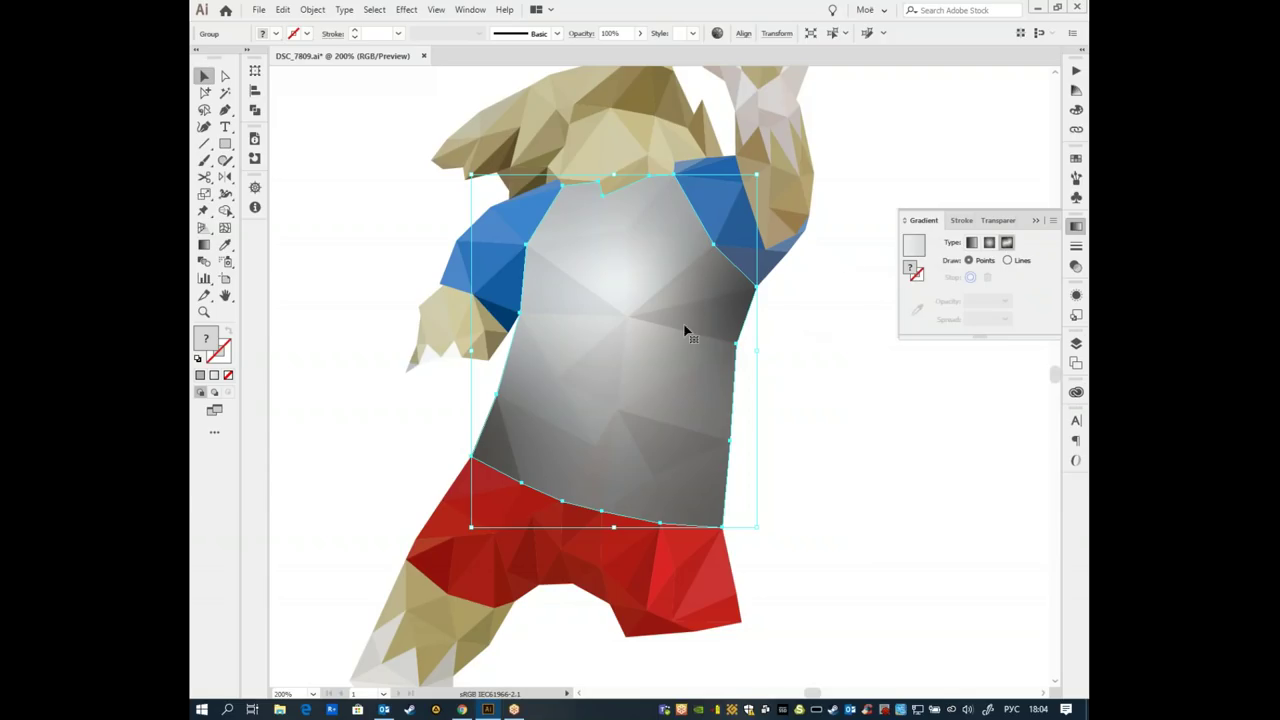
{"action": "key", "text": "g"}
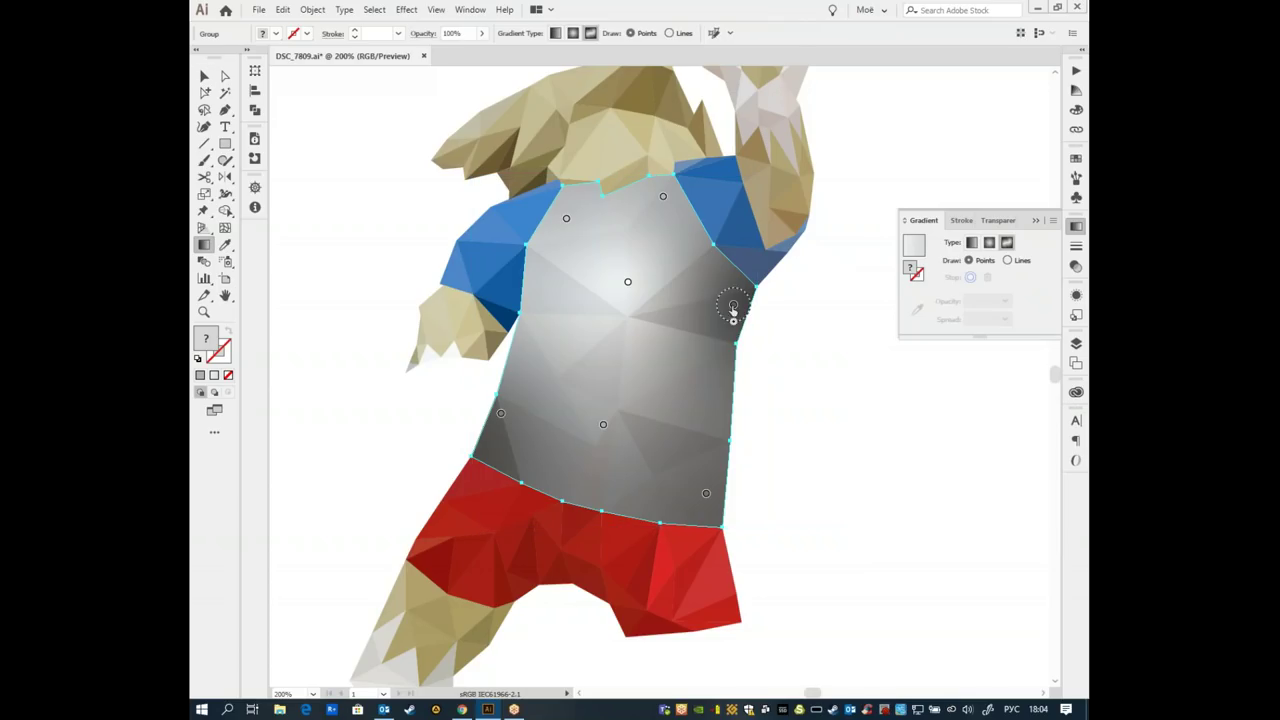
{"action": "left_click", "coordinate": [628, 281]}
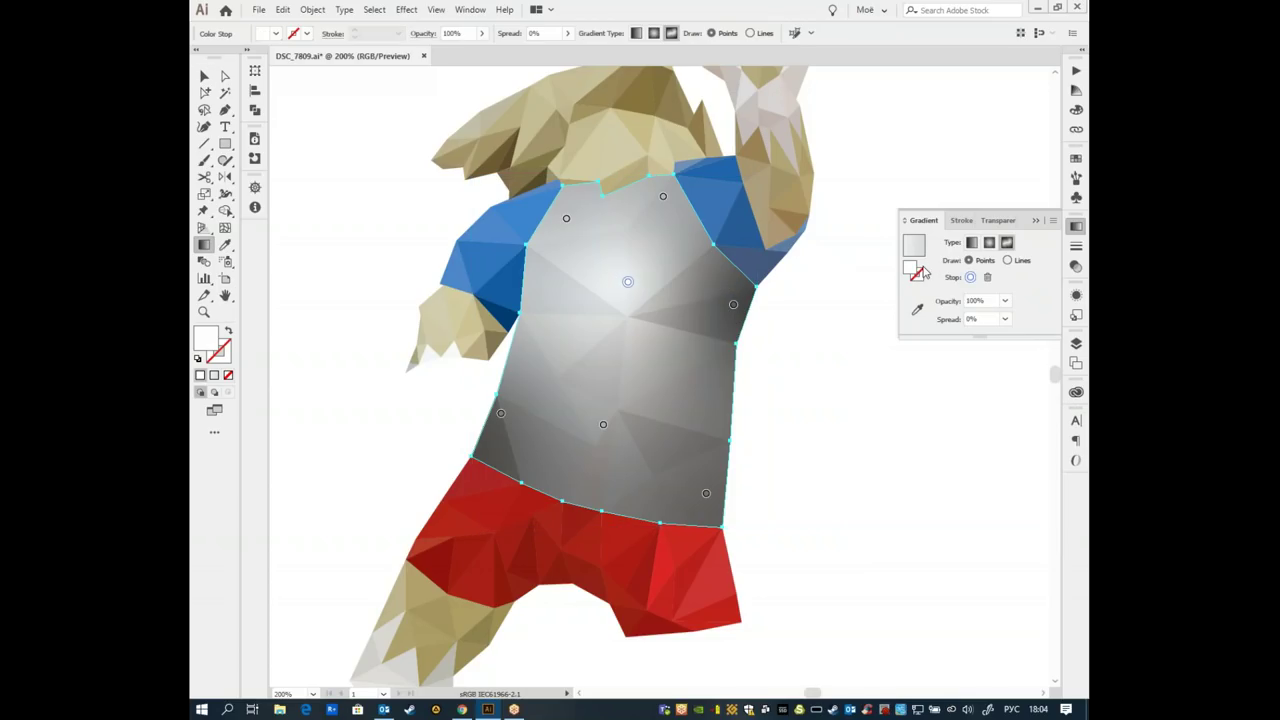
{"action": "left_click", "coordinate": [1076, 110]}
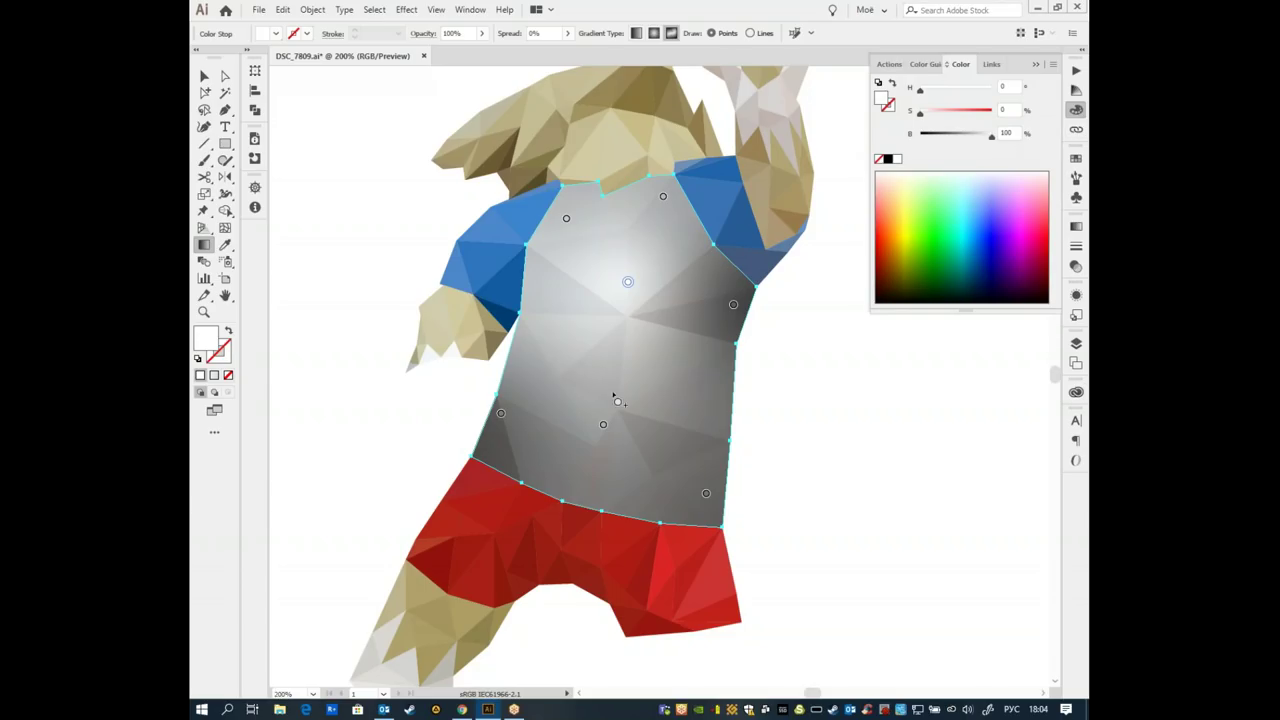
{"action": "left_click", "coordinate": [603, 425]}
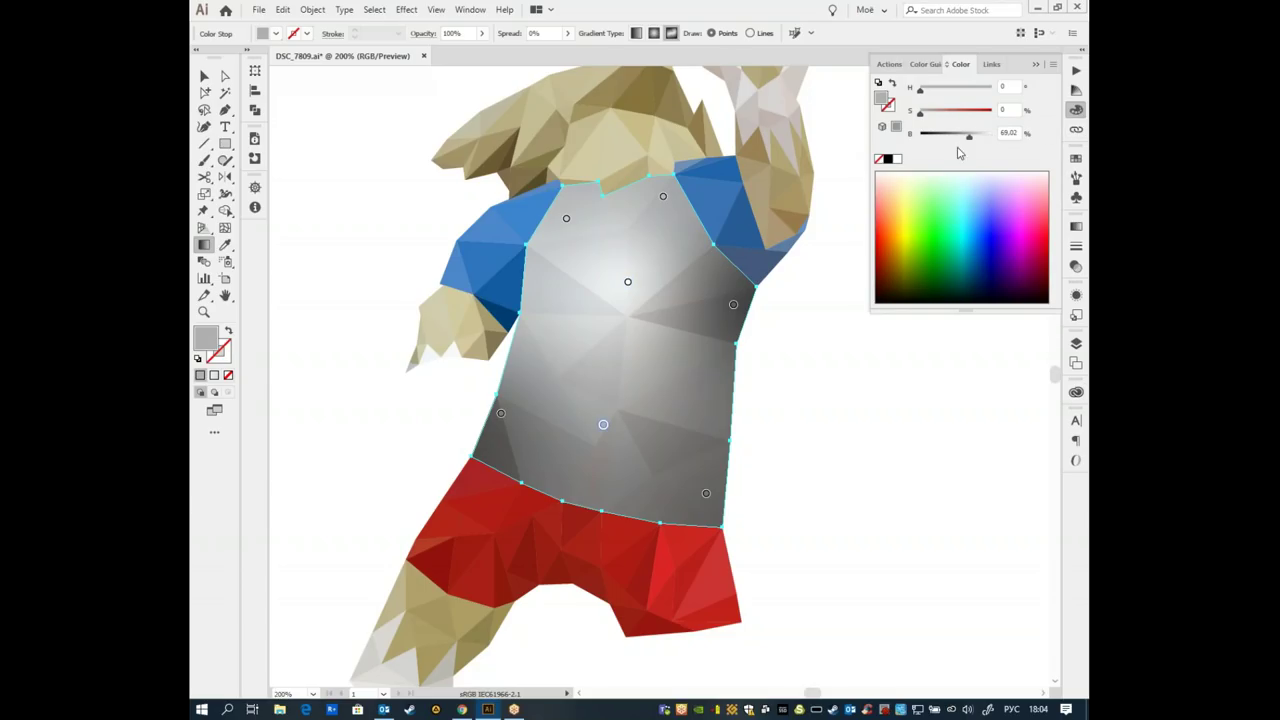
{"action": "left_click_drag", "start_coordinate": [976, 135], "coordinate": [1035, 133]}
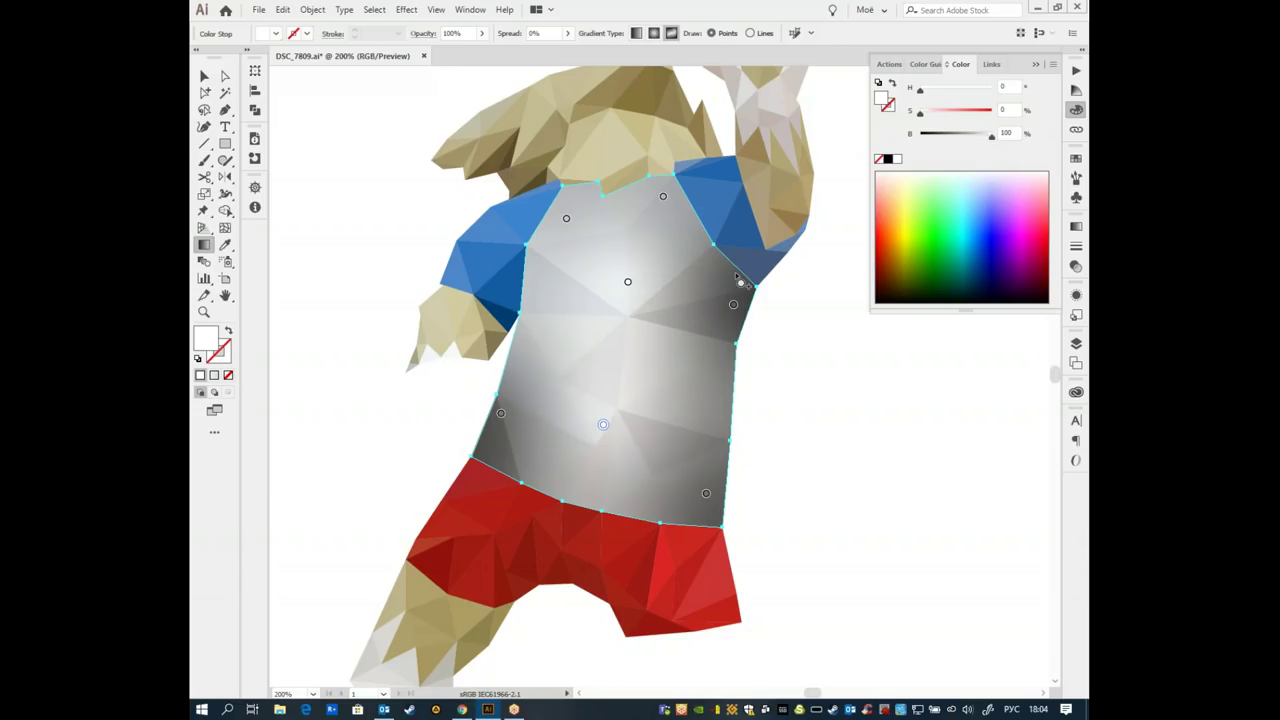
- Darken the right-side point, then nudge the centre point upward and widen its spread
{"action": "left_click", "coordinate": [733, 305]}
{"action": "mouse_move", "coordinate": [952, 135]}
{"action": "left_mouse_down"}
{"action": "mouse_move", "coordinate": [936, 135]}
{"action": "mouse_move", "coordinate": [961, 139]}
{"action": "left_mouse_up"}
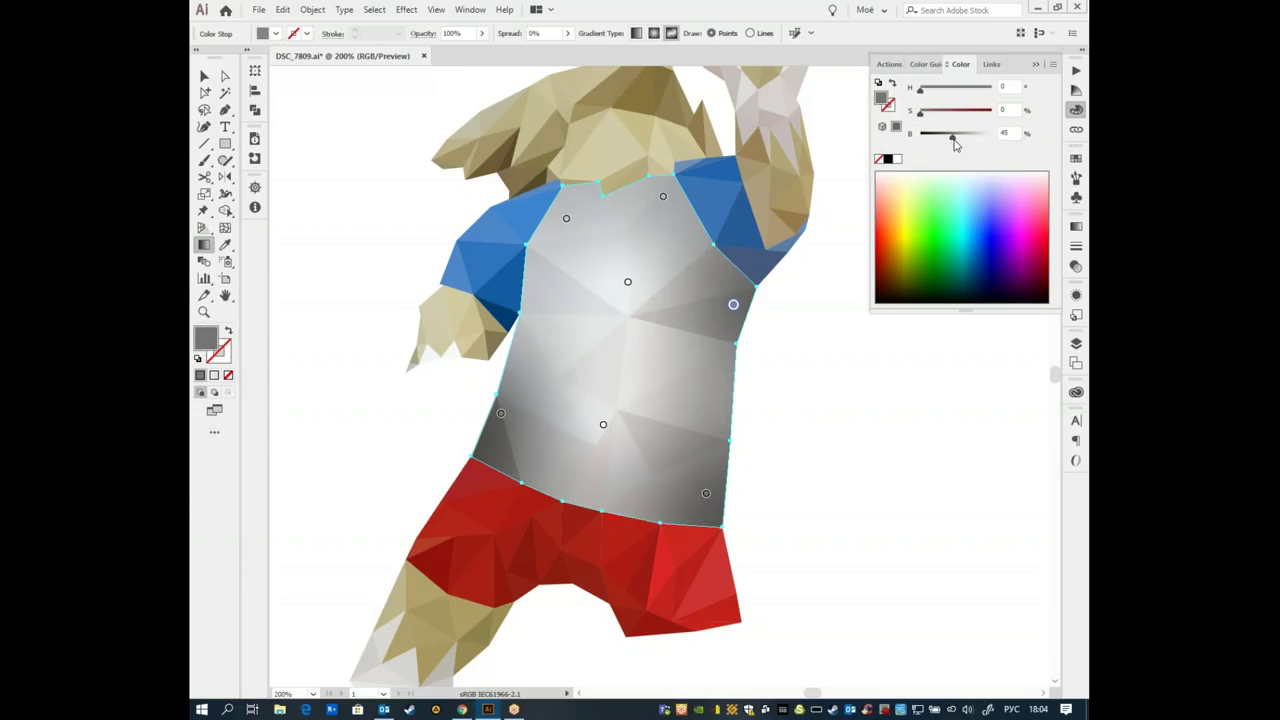
{"action": "left_click", "coordinate": [706, 493]}
{"action": "mouse_move", "coordinate": [603, 424]}
{"action": "left_click_drag", "start_coordinate": [603, 424], "coordinate": [606, 415]}
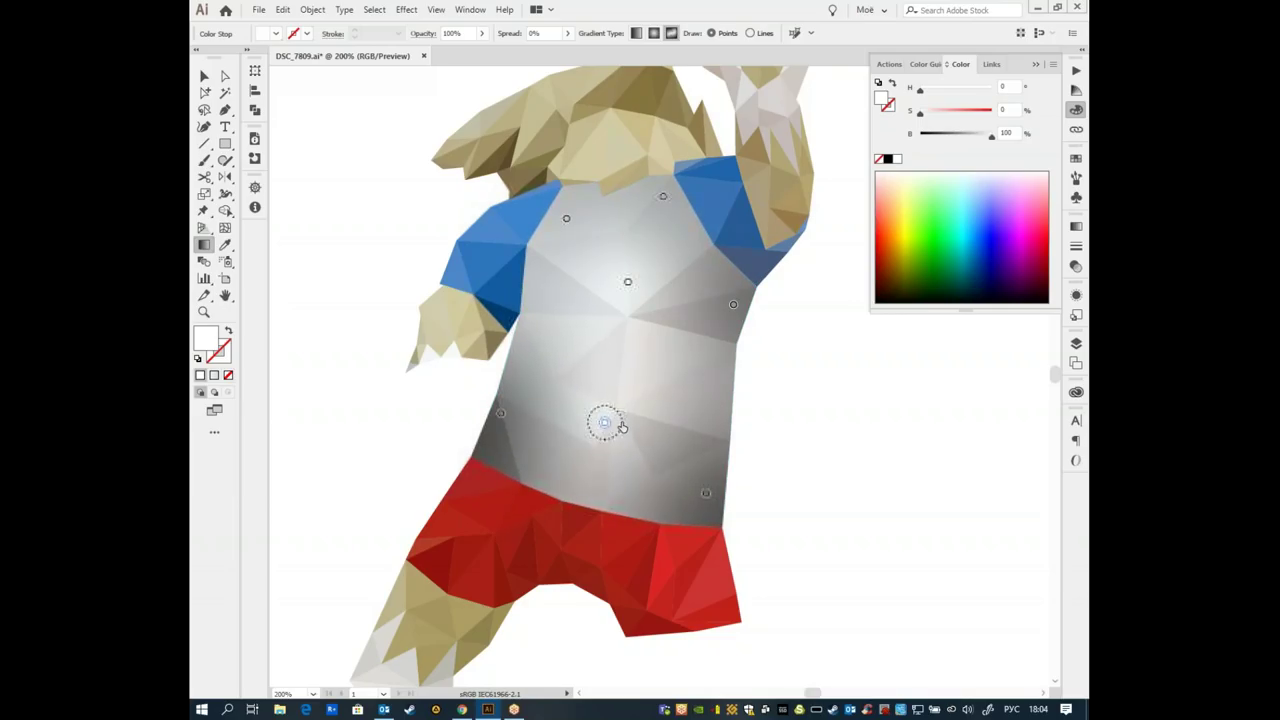
{"action": "left_click_drag", "start_coordinate": [606, 431], "coordinate": [603, 445]}
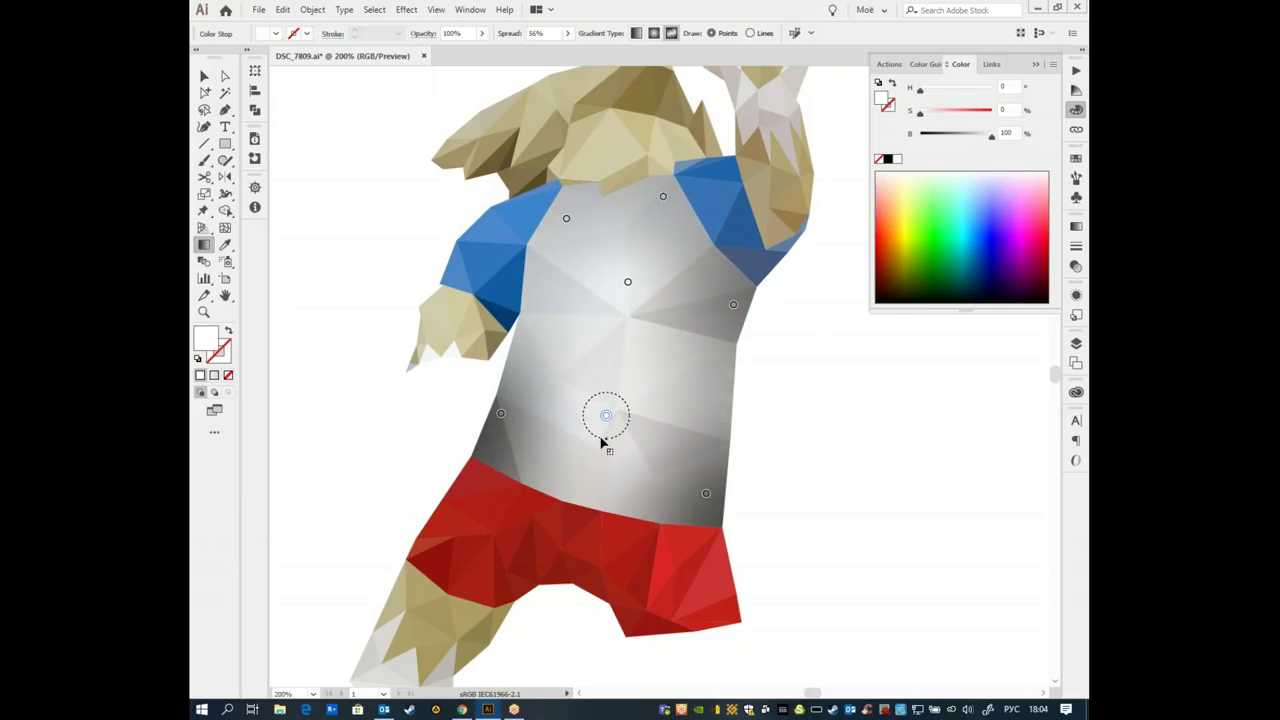
{"action": "left_click_drag", "start_coordinate": [603, 445], "coordinate": [603, 440]}
- Lighten the lower-left gradient point and shift the centre point up and to the right
{"action": "left_click", "coordinate": [501, 413]}
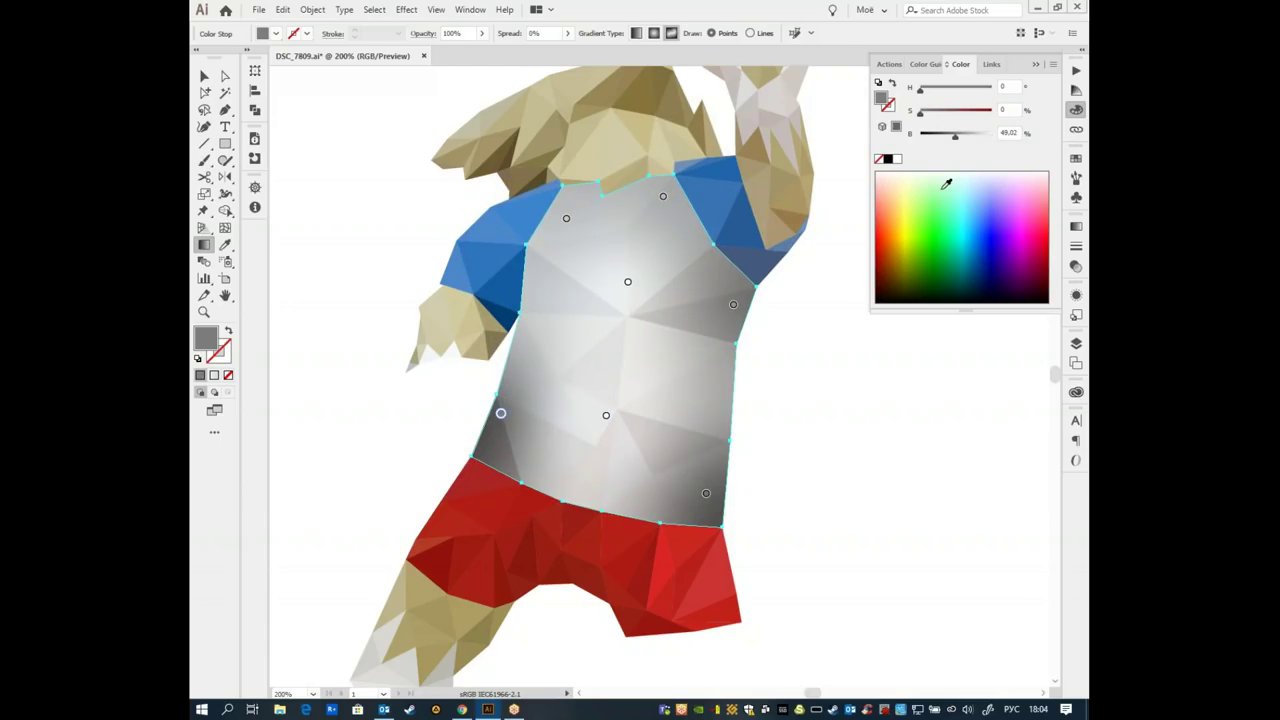
{"action": "left_click_drag", "start_coordinate": [959, 141], "coordinate": [974, 137]}
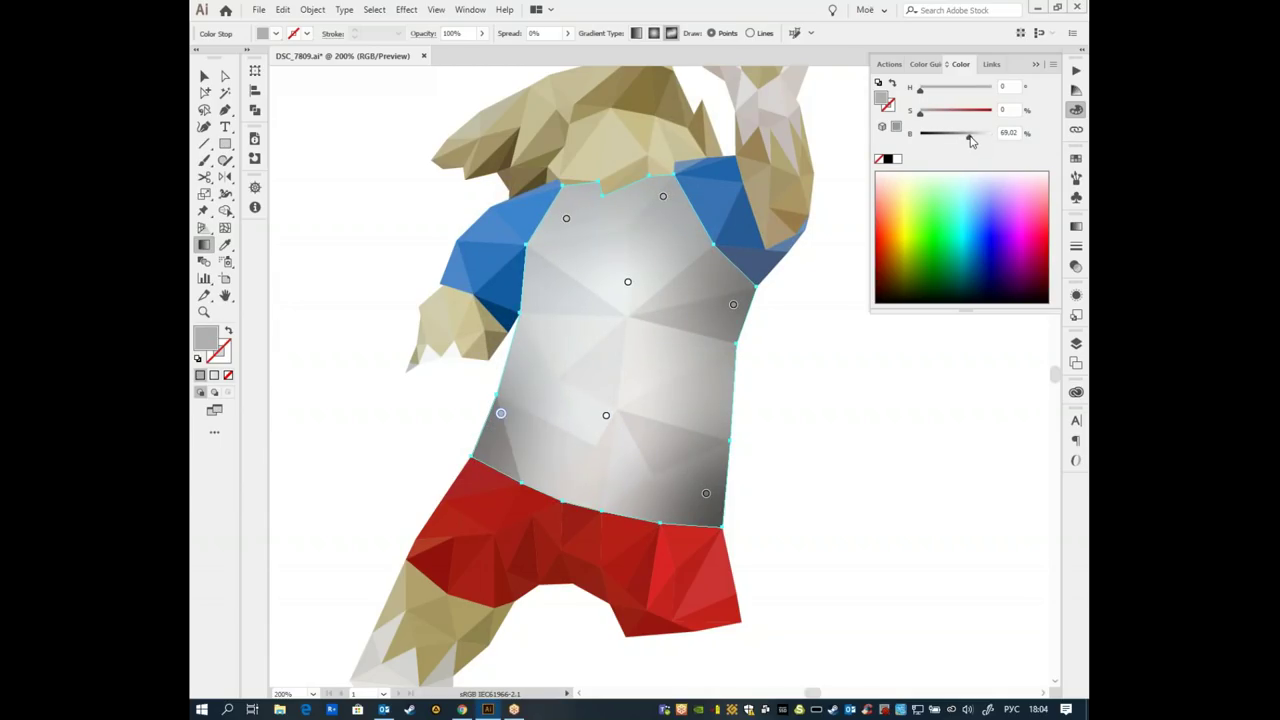
{"action": "left_click_drag", "start_coordinate": [627, 282], "coordinate": [660, 262]}
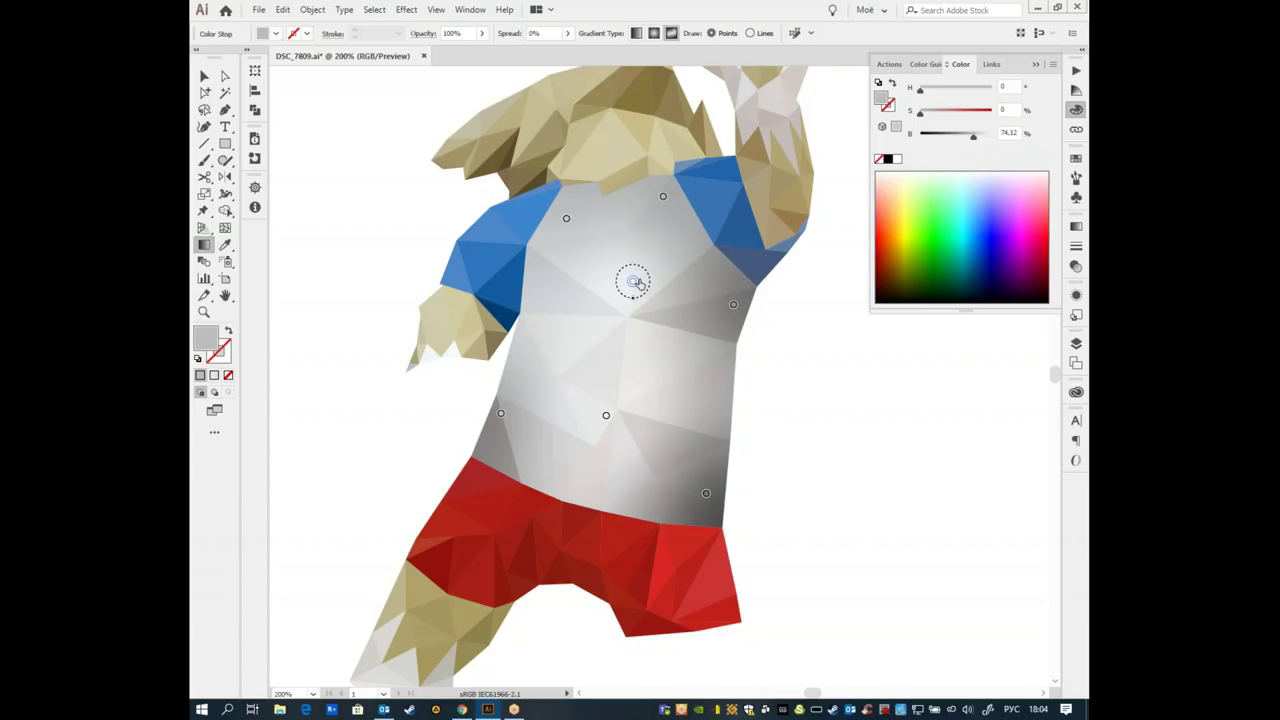
{"action": "double_click", "coordinate": [663, 196]}
- Brighten the top gradient point and add a slightly darker point near the left shoulder
{"action": "left_click_drag", "start_coordinate": [599, 295], "coordinate": [609, 296]}
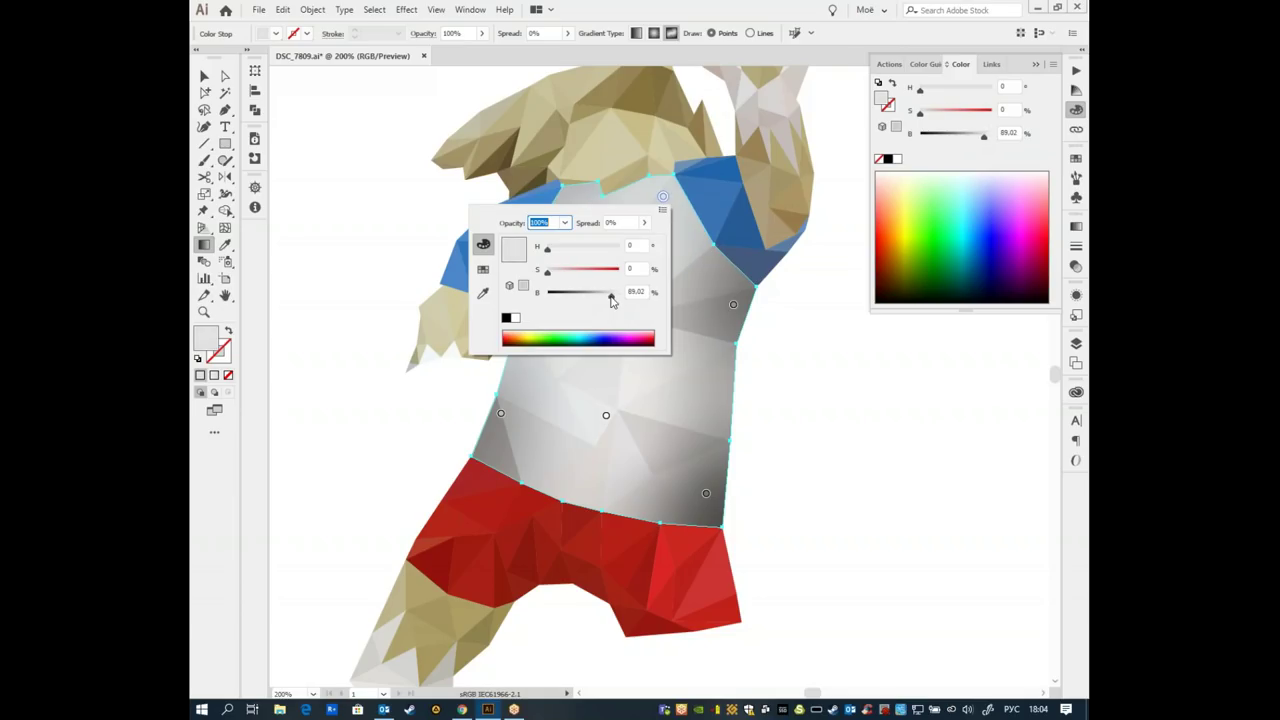
{"action": "left_click", "coordinate": [566, 220]}
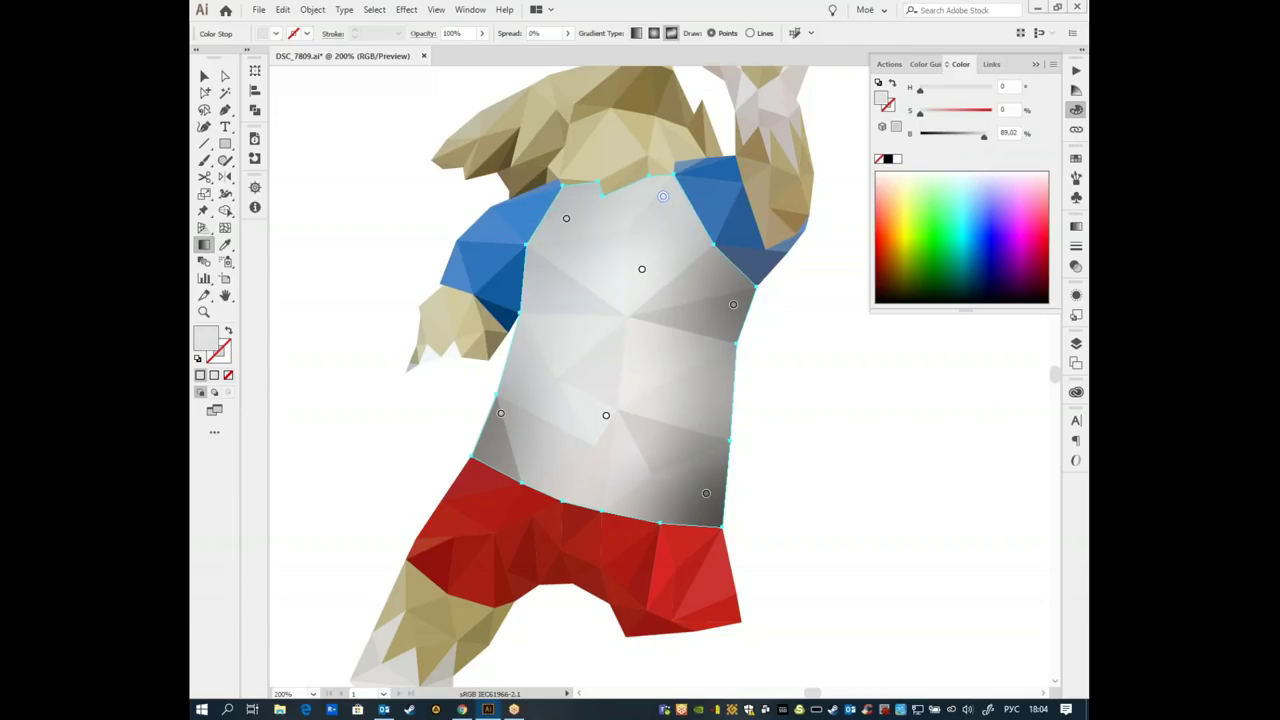
{"action": "double_click", "coordinate": [566, 220]}
{"action": "left_click_drag", "start_coordinate": [515, 320], "coordinate": [512, 320]}
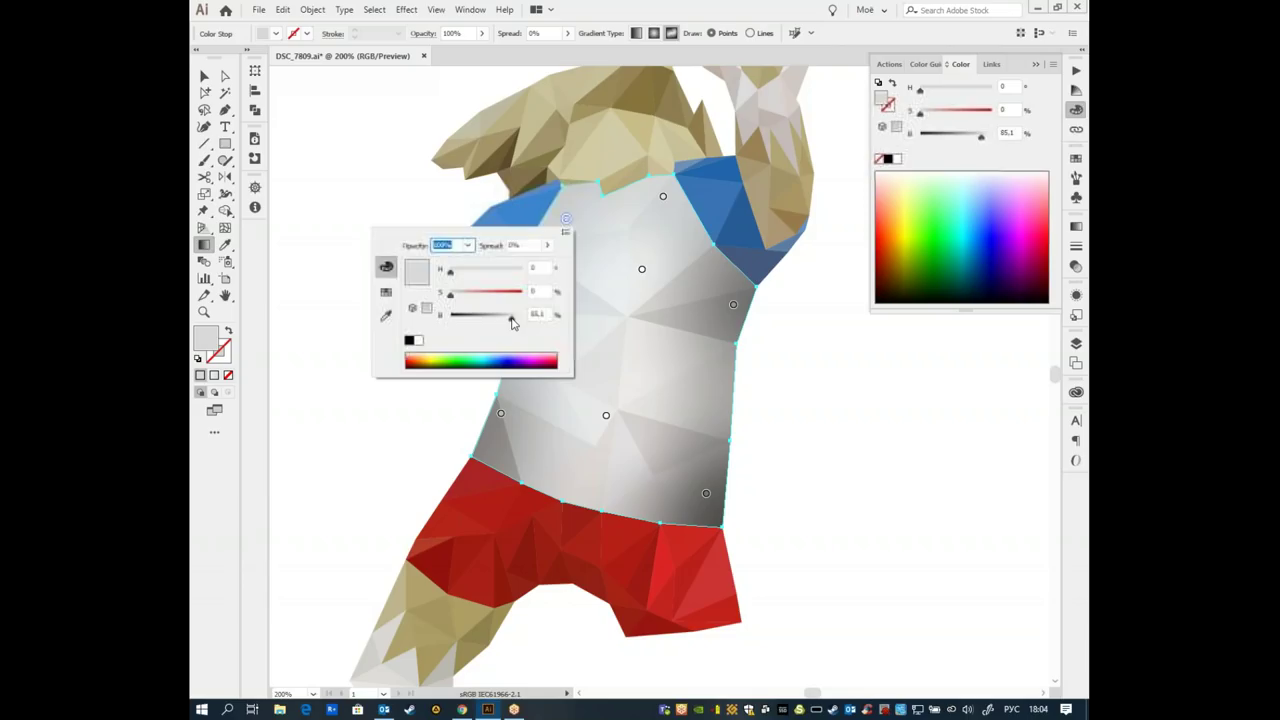
{"action": "left_click", "coordinate": [645, 274]}
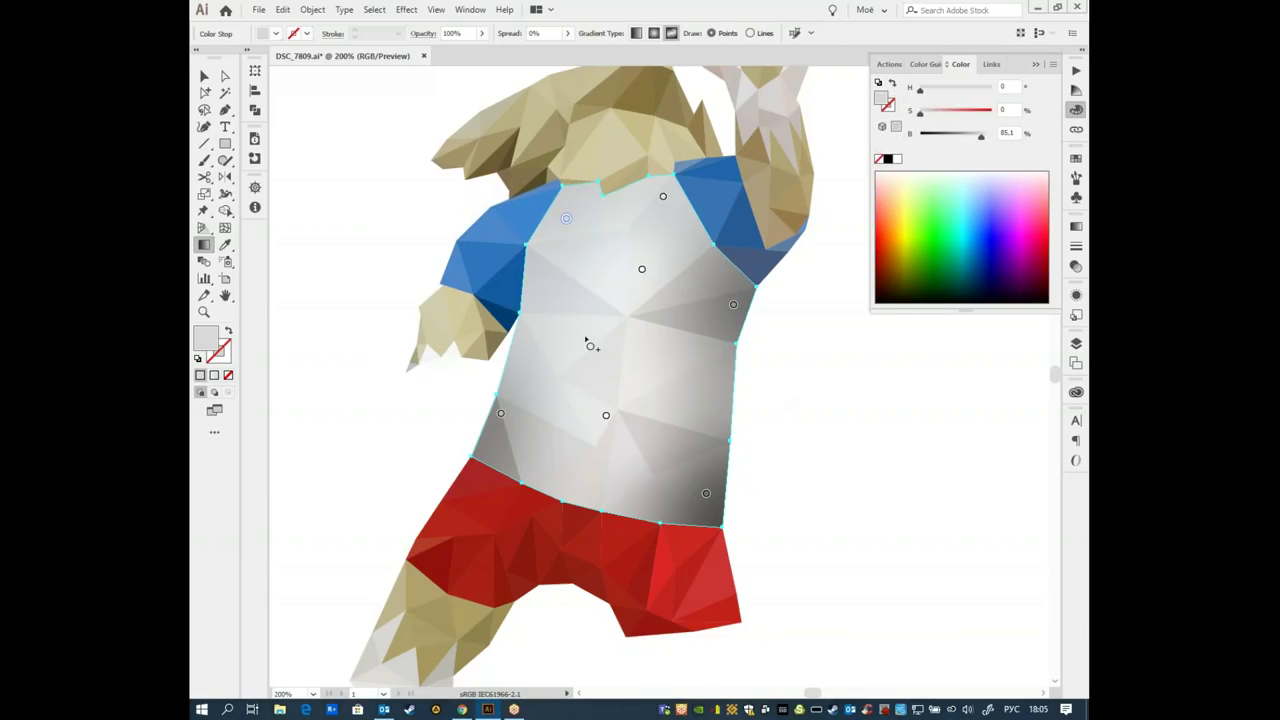
- Add a darker left-edge point, lower the lower-right point, and add a middle-torso point
{"action": "left_click", "coordinate": [524, 312]}
{"action": "left_click_drag", "start_coordinate": [980, 135], "coordinate": [962, 137]}
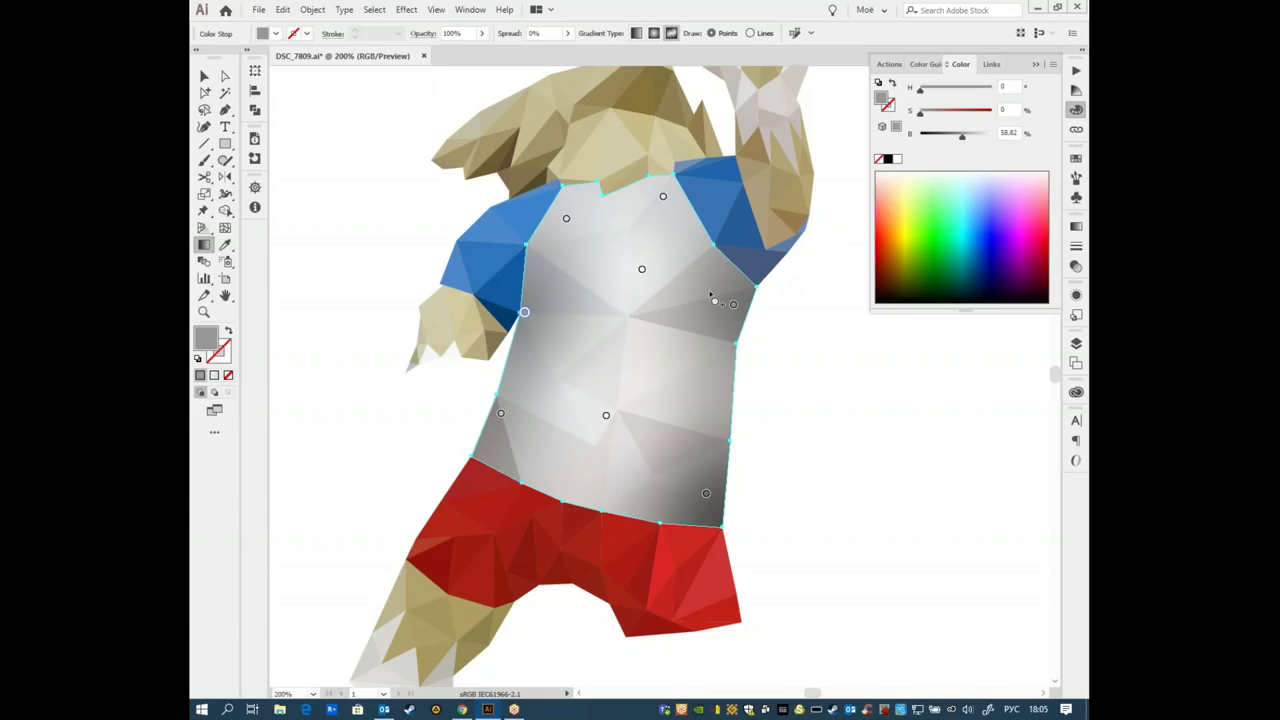
{"action": "left_click_drag", "start_coordinate": [706, 493], "coordinate": [708, 506]}
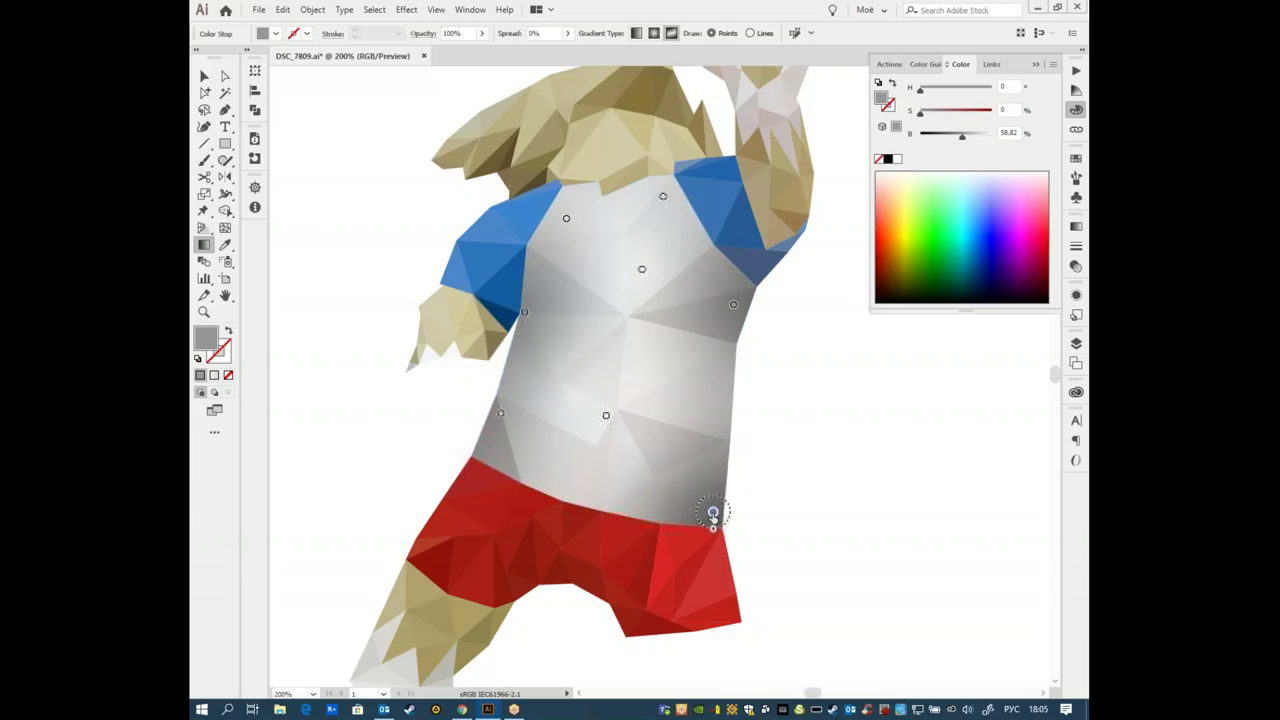
{"action": "left_click", "coordinate": [708, 507]}
{"action": "left_click", "coordinate": [603, 417]}
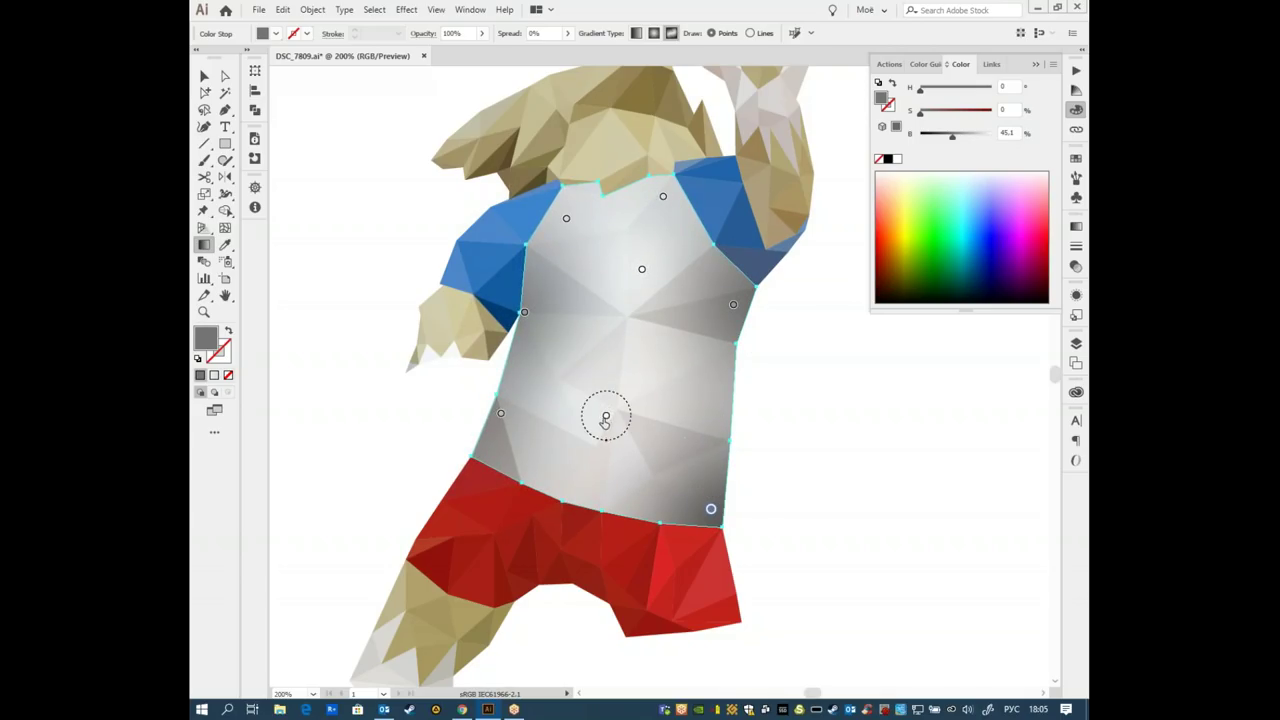
{"action": "left_click_drag", "start_coordinate": [603, 417], "coordinate": [615, 388]}
- Add points on the lower torso, top, and right edge, darkening the right-edge one
{"action": "left_click", "coordinate": [597, 485]}
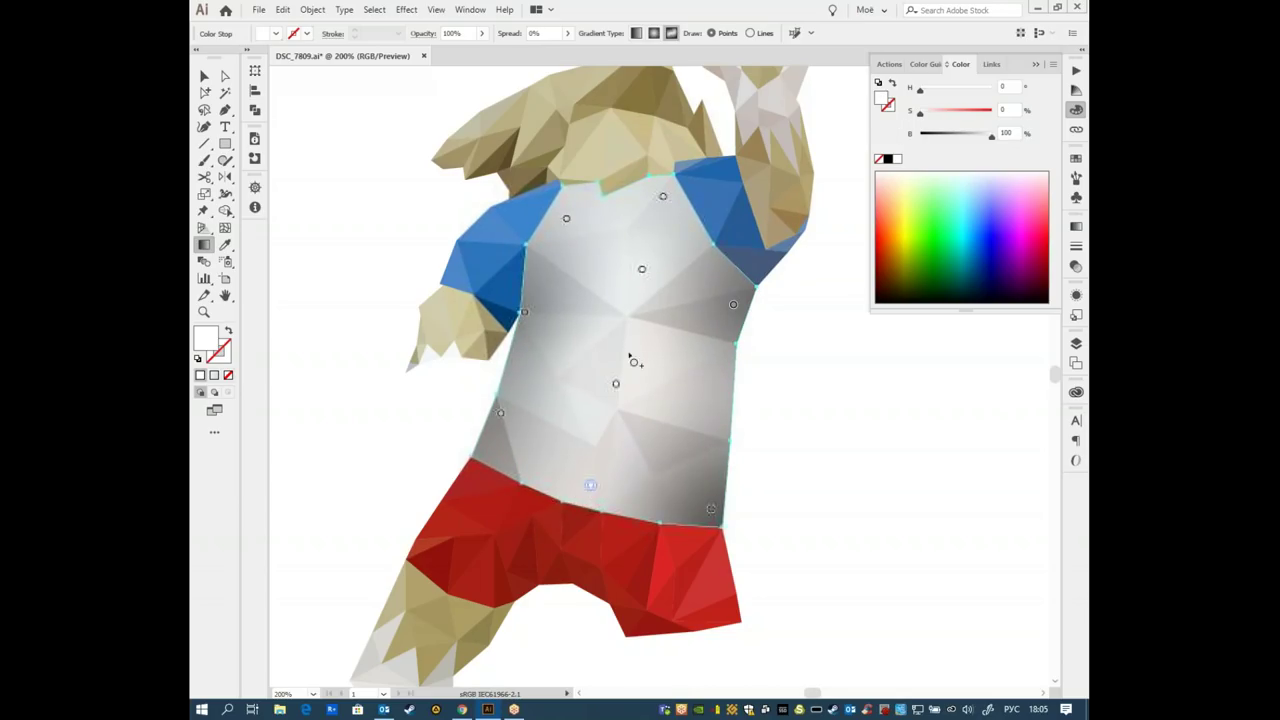
{"action": "left_click", "coordinate": [616, 200]}
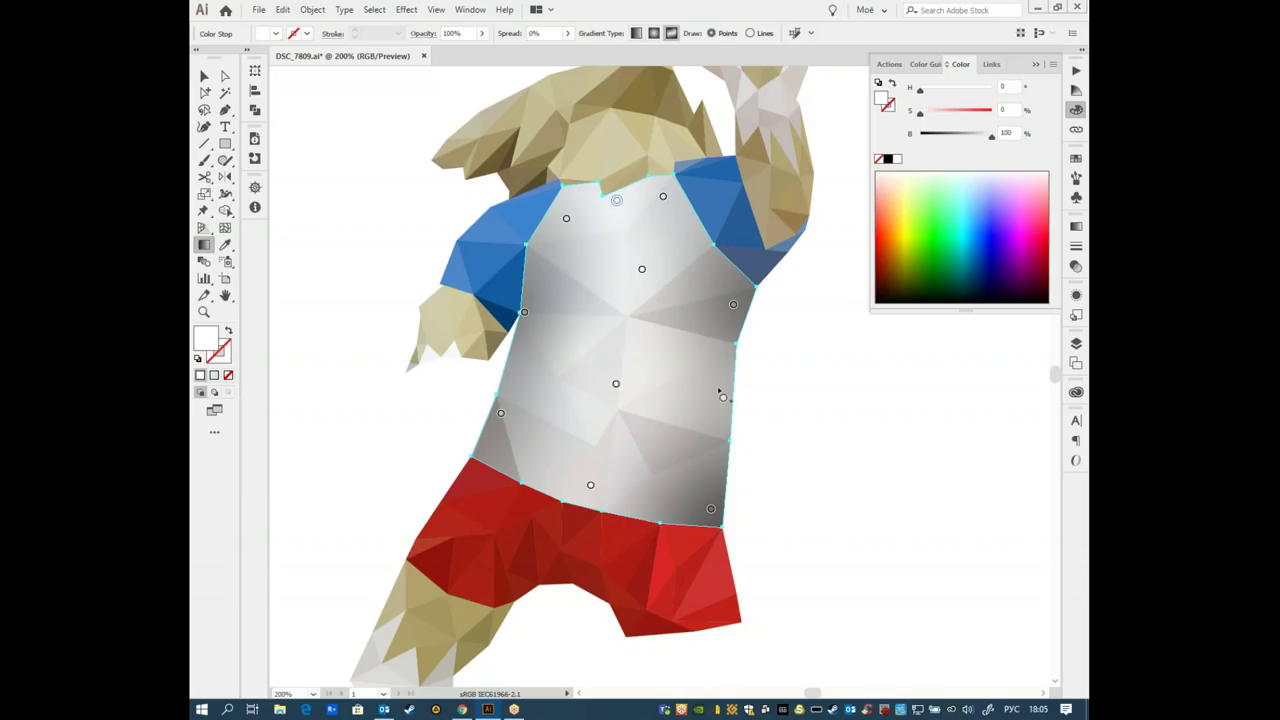
{"action": "left_click", "coordinate": [722, 399]}
{"action": "double_click", "coordinate": [722, 400]}
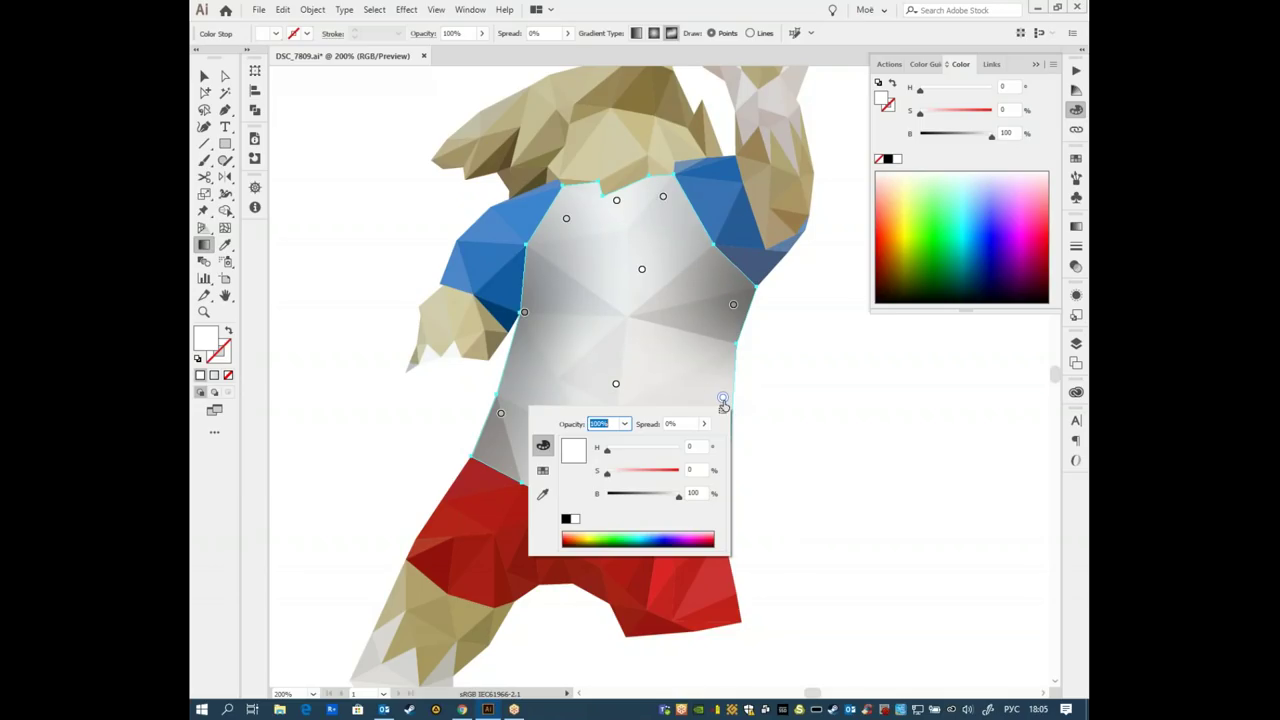
{"action": "left_click_drag", "start_coordinate": [680, 498], "coordinate": [663, 500]}
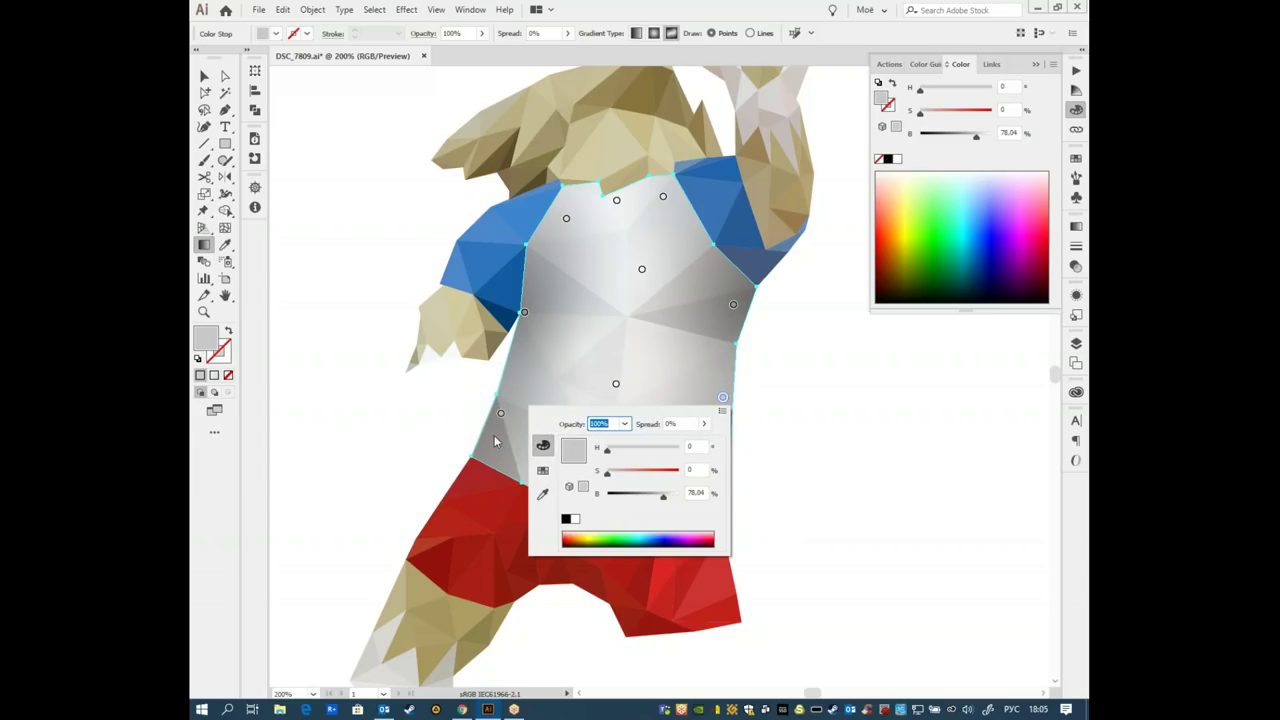
- Darken the left-edge point and add a lower-left edge point brightened to 83.92%
{"action": "double_click", "coordinate": [524, 312]}
{"action": "left_click_drag", "start_coordinate": [464, 412], "coordinate": [461, 418]}
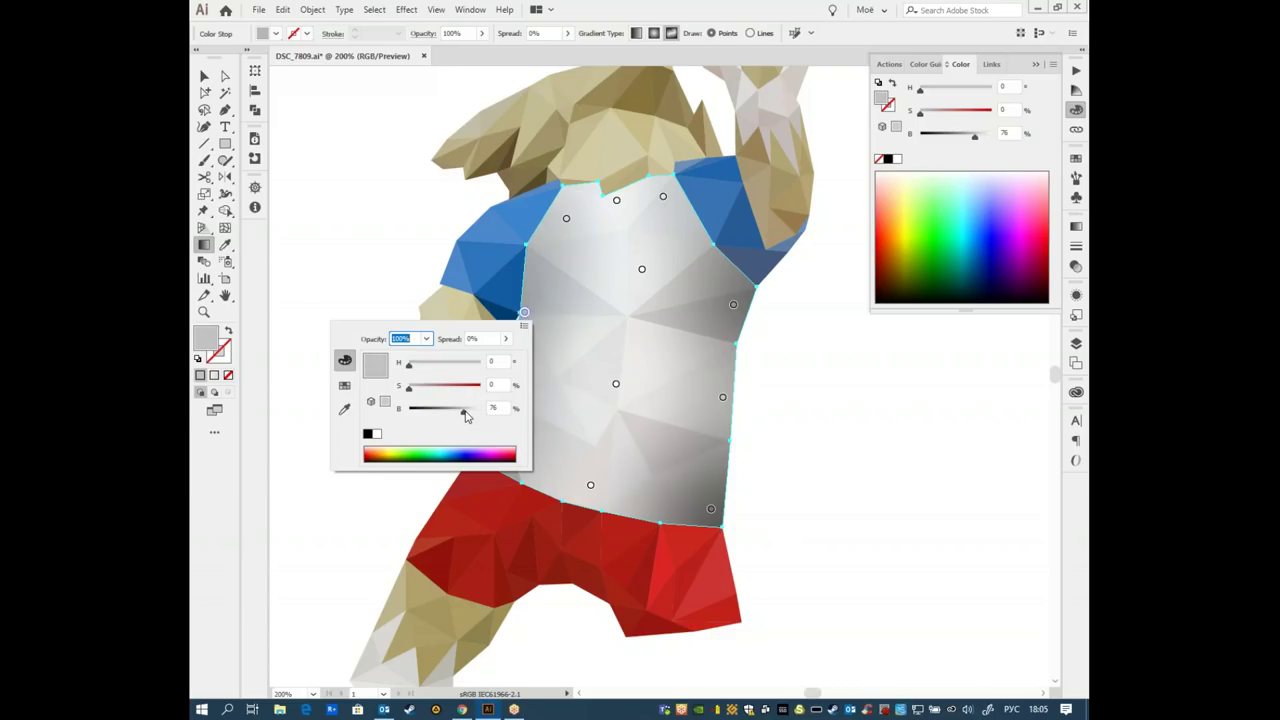
{"action": "left_click", "coordinate": [501, 412]}
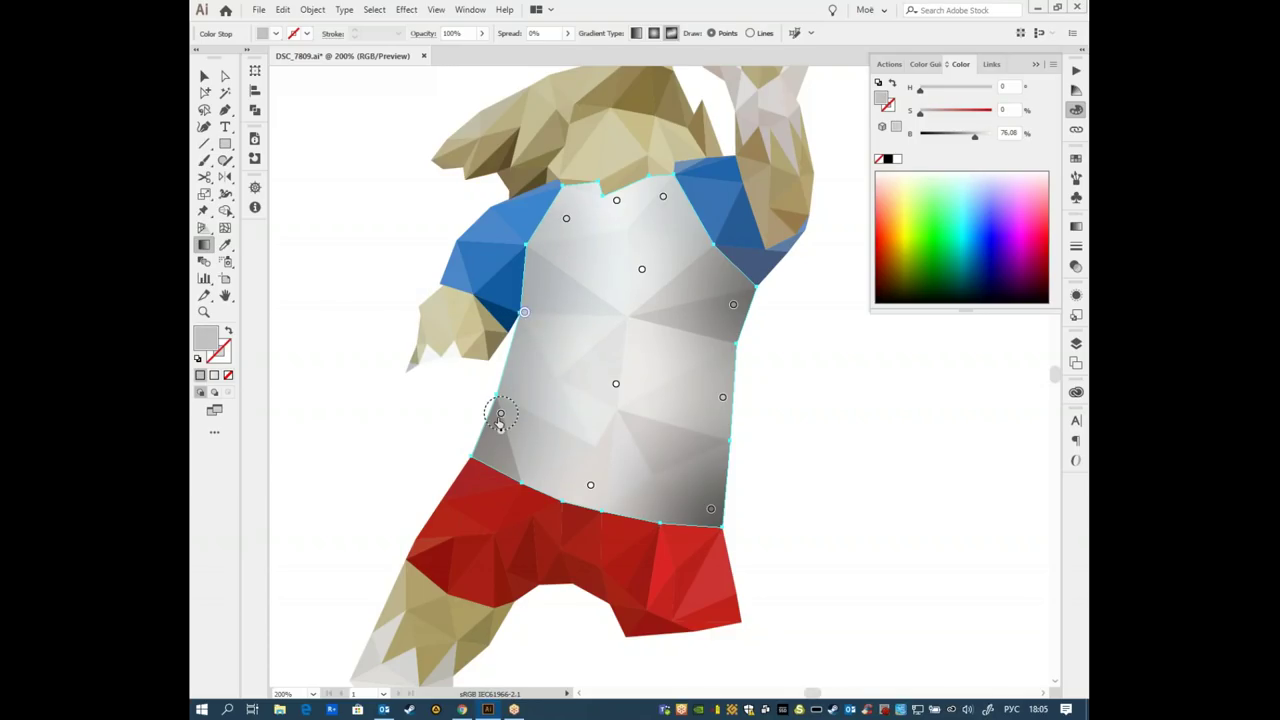
{"action": "double_click", "coordinate": [501, 412]}
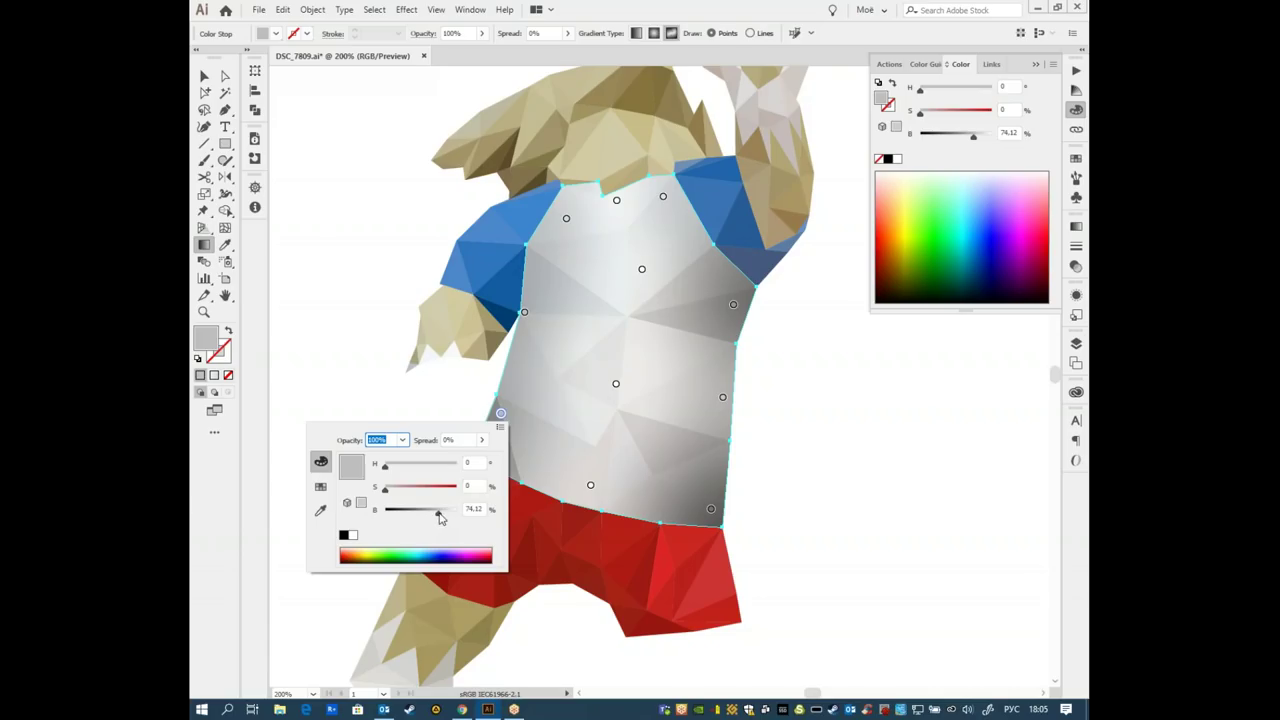
{"action": "left_click_drag", "start_coordinate": [437, 512], "coordinate": [446, 513]}
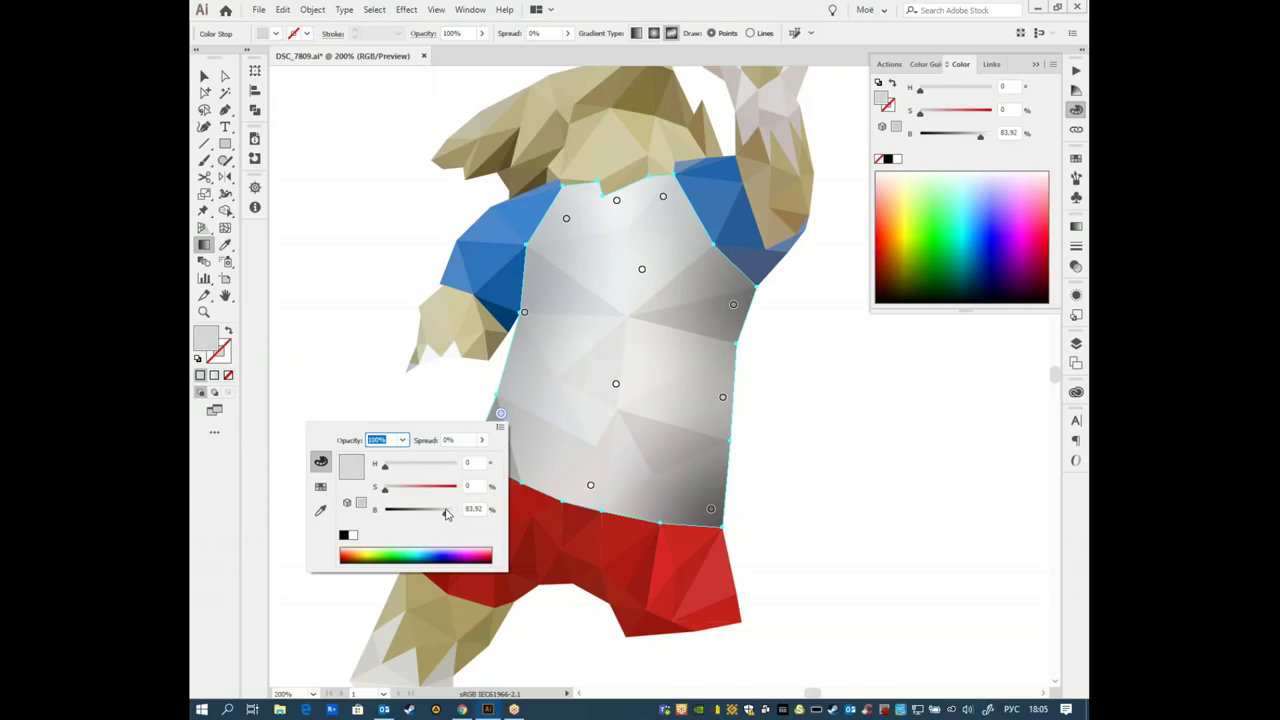
{"action": "key", "text": "Escape"}
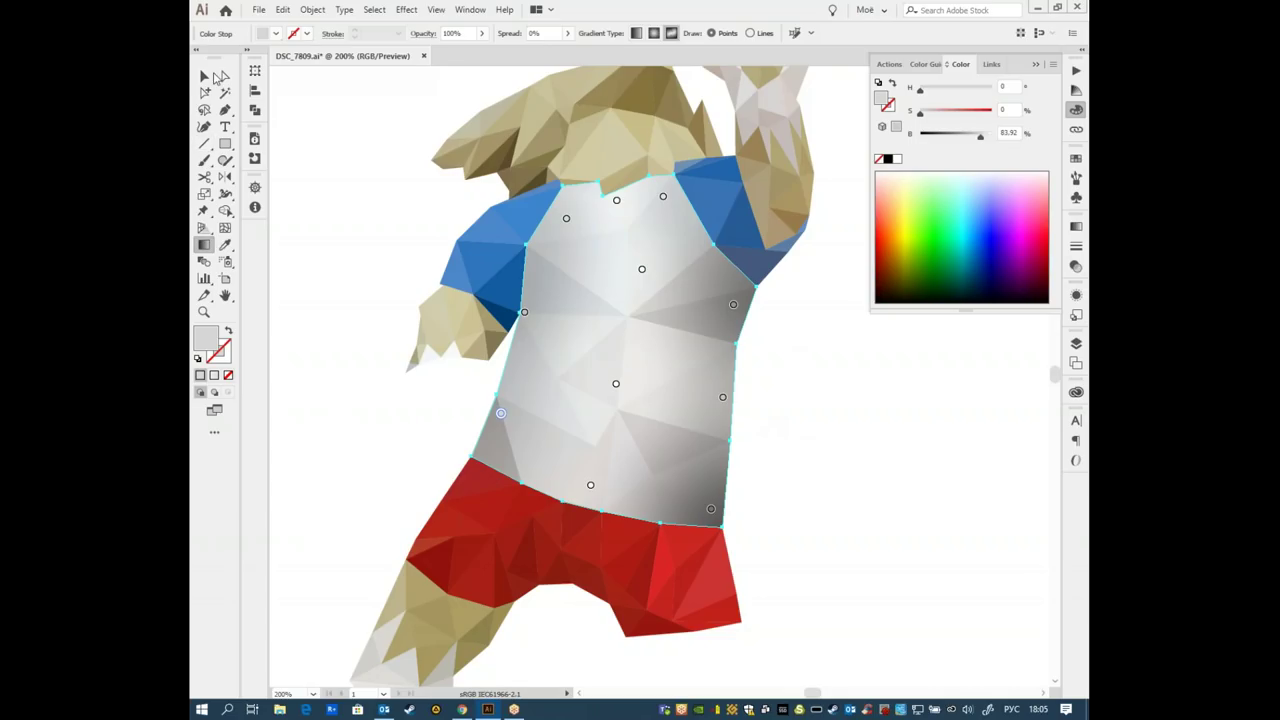
- Return to the Selection tool, zoom out to view the whole mascot, and leave nothing selected
{"action": "left_click", "coordinate": [204, 76]}
{"action": "left_click", "coordinate": [318, 410]}
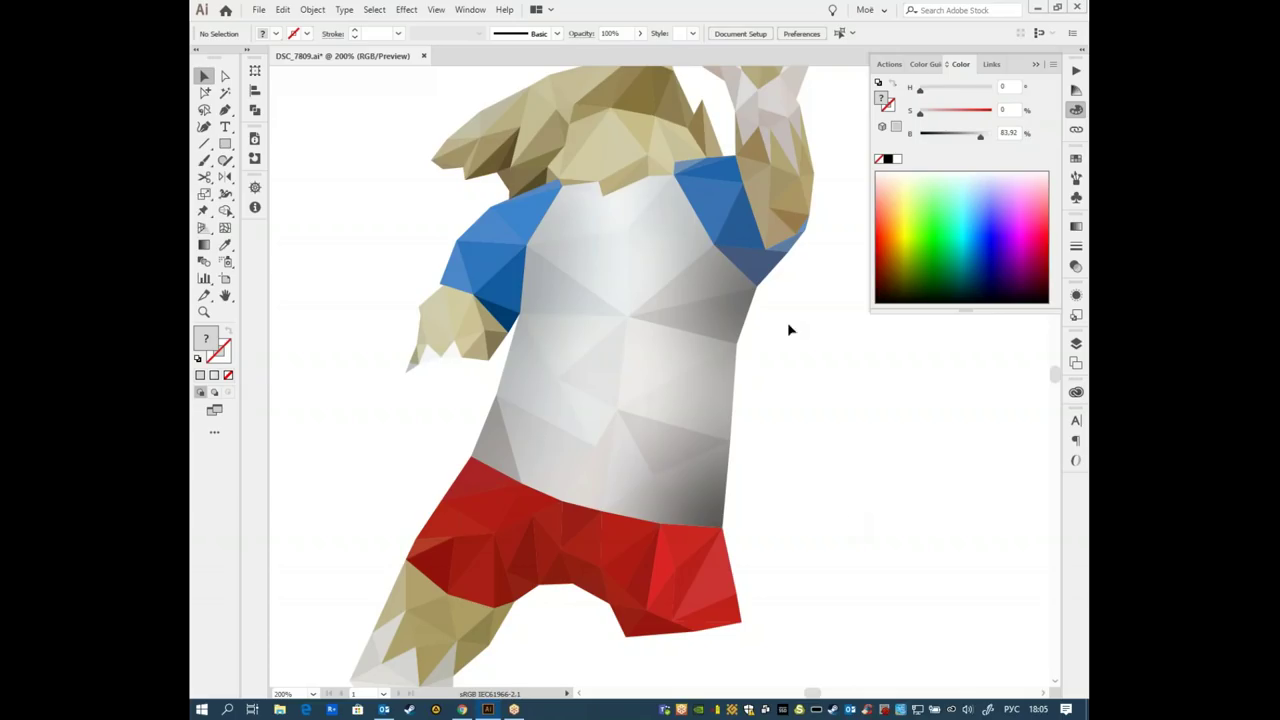
{"action": "left_click", "coordinate": [591, 371]}
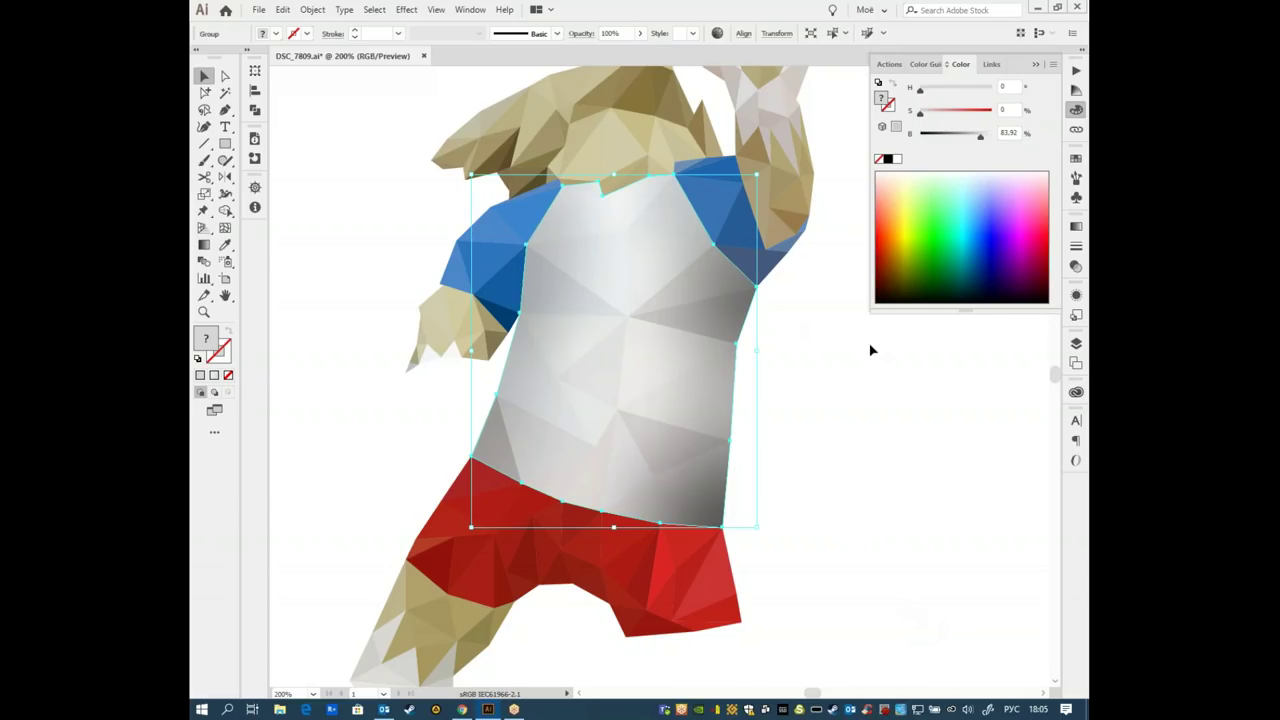
{"action": "key", "text": "ctrl+1"}
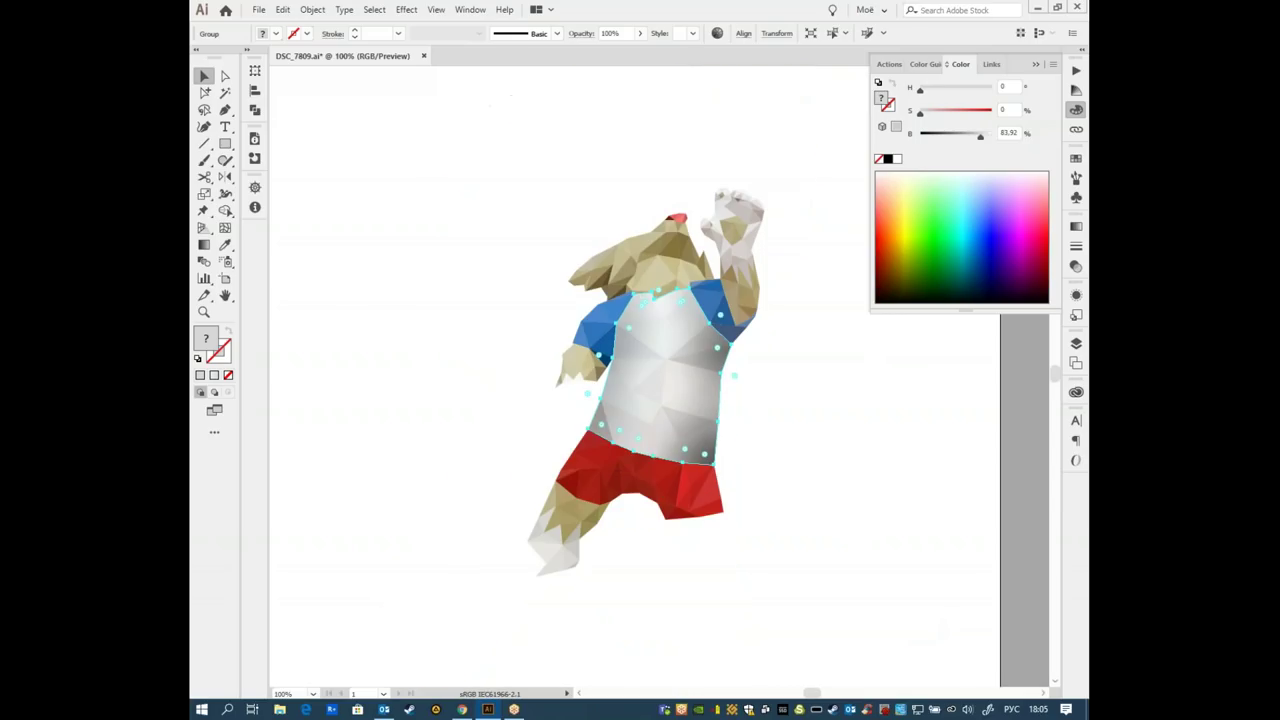
{"action": "left_click", "coordinate": [813, 456]}
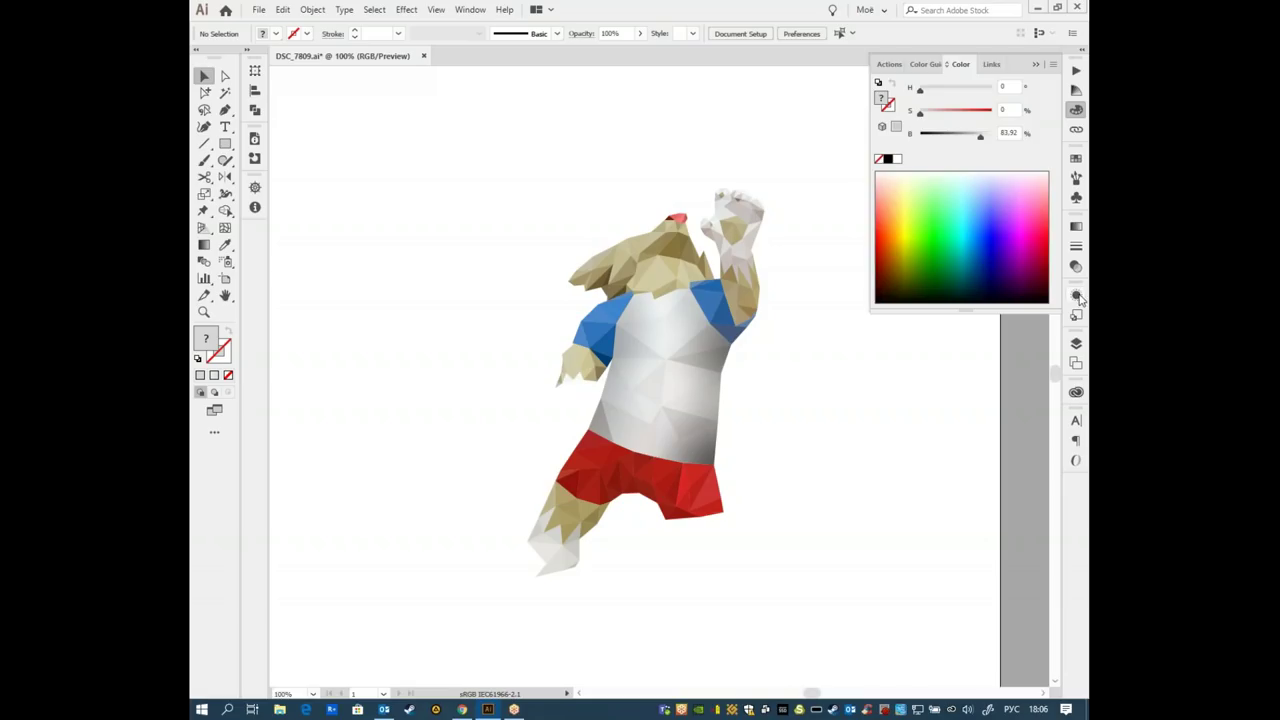
- Compare the shirt with and without Layer 6 shading, leave it visible, and zoom to 200%
{"action": "left_click", "coordinate": [1076, 294]}
{"action": "left_click", "coordinate": [1076, 343]}
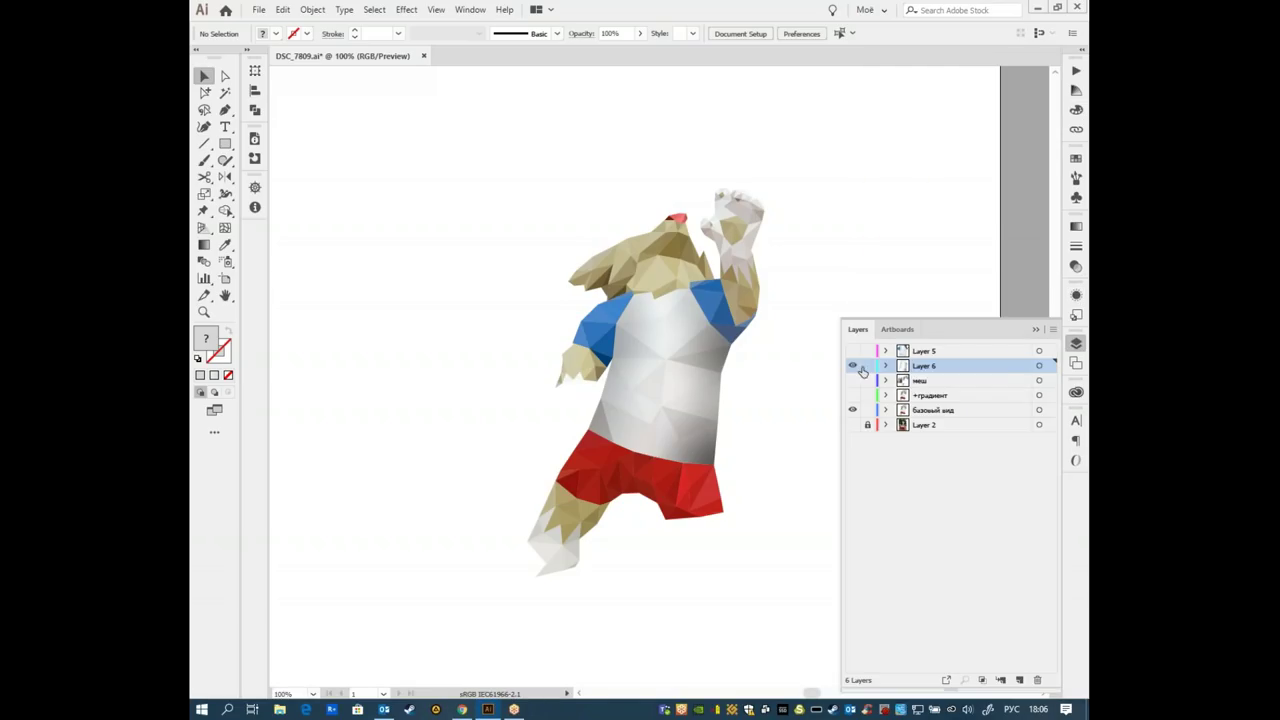
{"action": "left_click", "coordinate": [853, 366]}
{"action": "left_click", "coordinate": [853, 366]}
{"action": "left_click", "coordinate": [853, 366]}
{"action": "left_click", "coordinate": [853, 366]}
{"action": "left_click", "coordinate": [853, 366]}
{"action": "left_click", "coordinate": [853, 366]}
{"action": "key", "text": "ctrl+plus"}
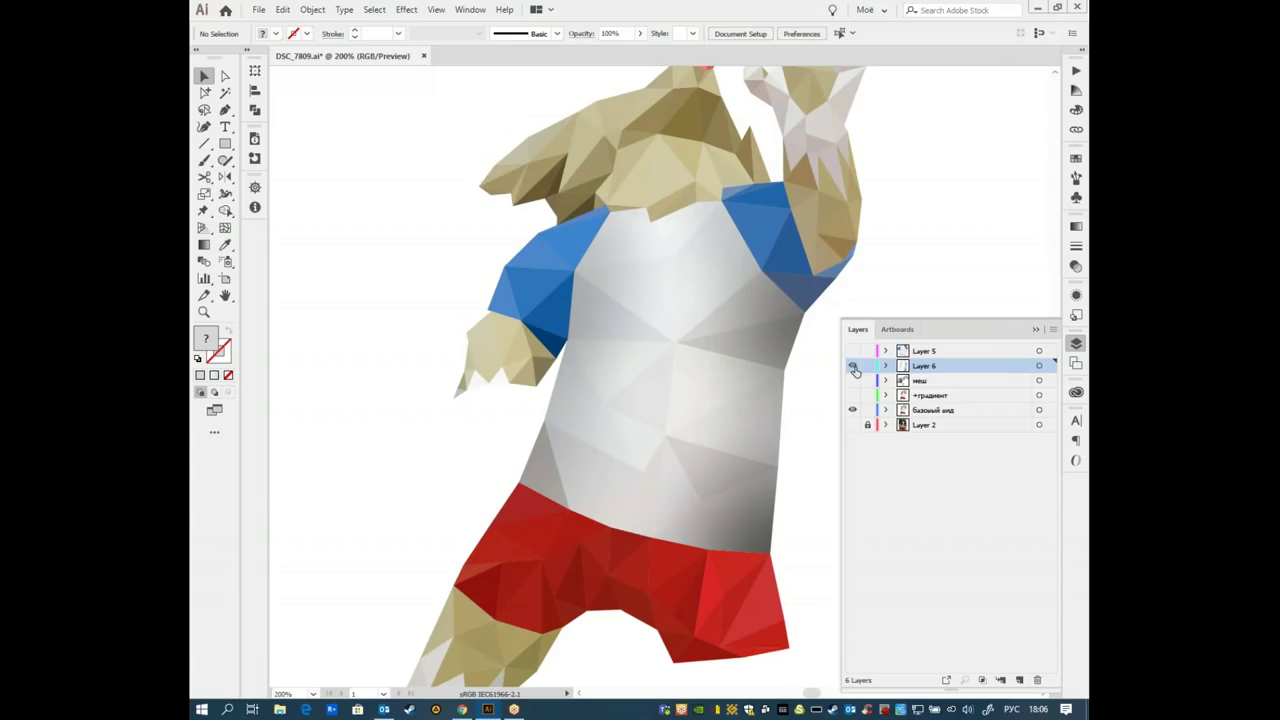
{"action": "left_click", "coordinate": [770, 338]}
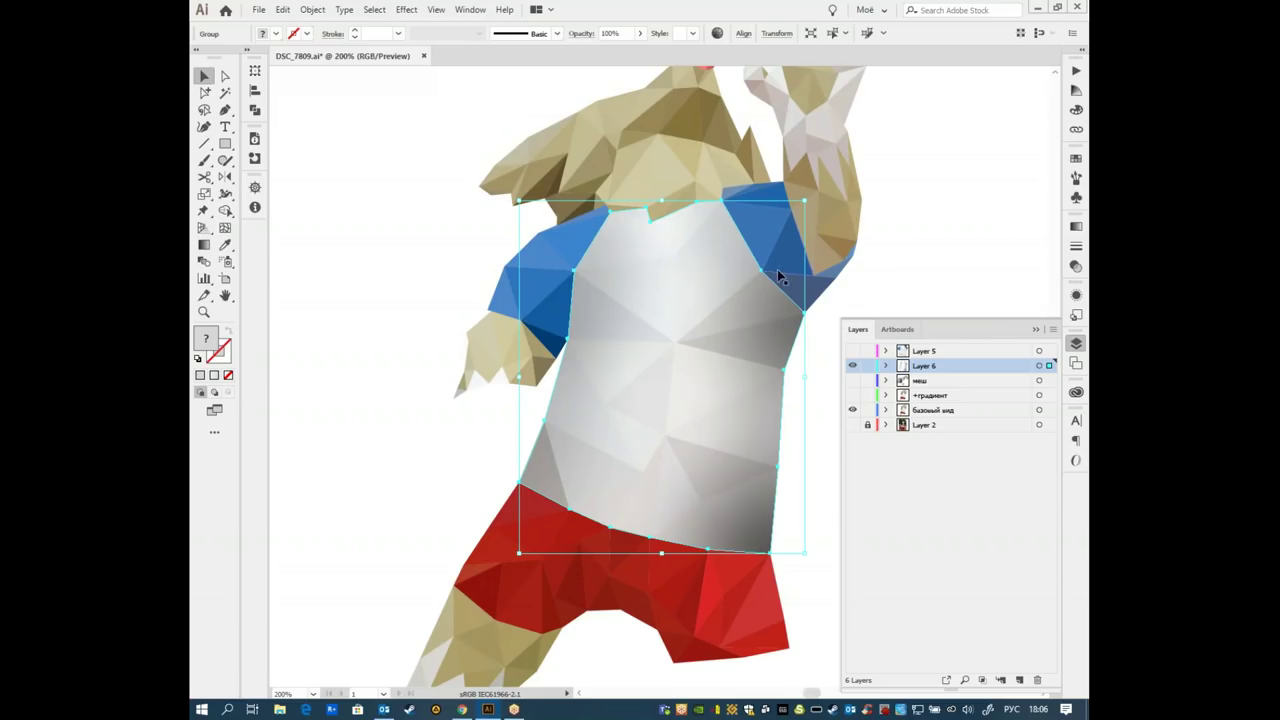
- Tint the right-shoulder gradient point a muted blue-grey with saturation about 31 and hue 204
{"action": "key", "text": "g"}
{"action": "left_click", "coordinate": [781, 333]}
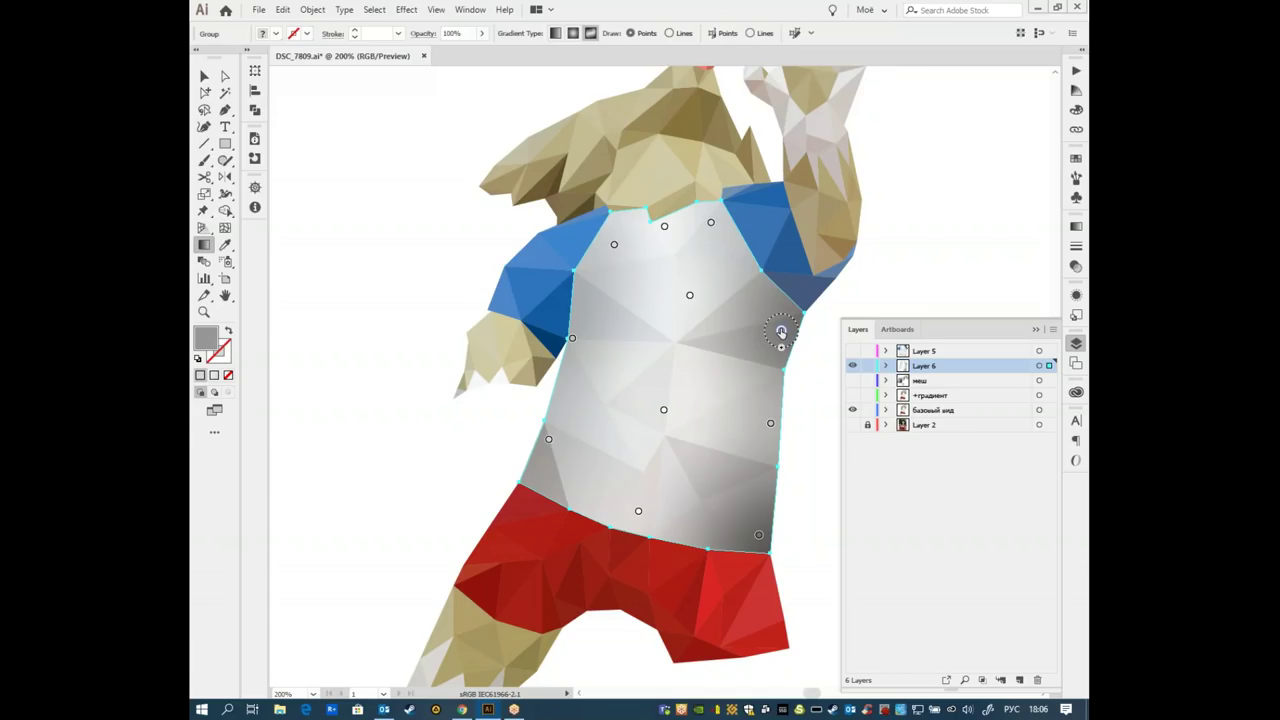
{"action": "double_click", "coordinate": [781, 333]}
{"action": "left_click", "coordinate": [688, 405]}
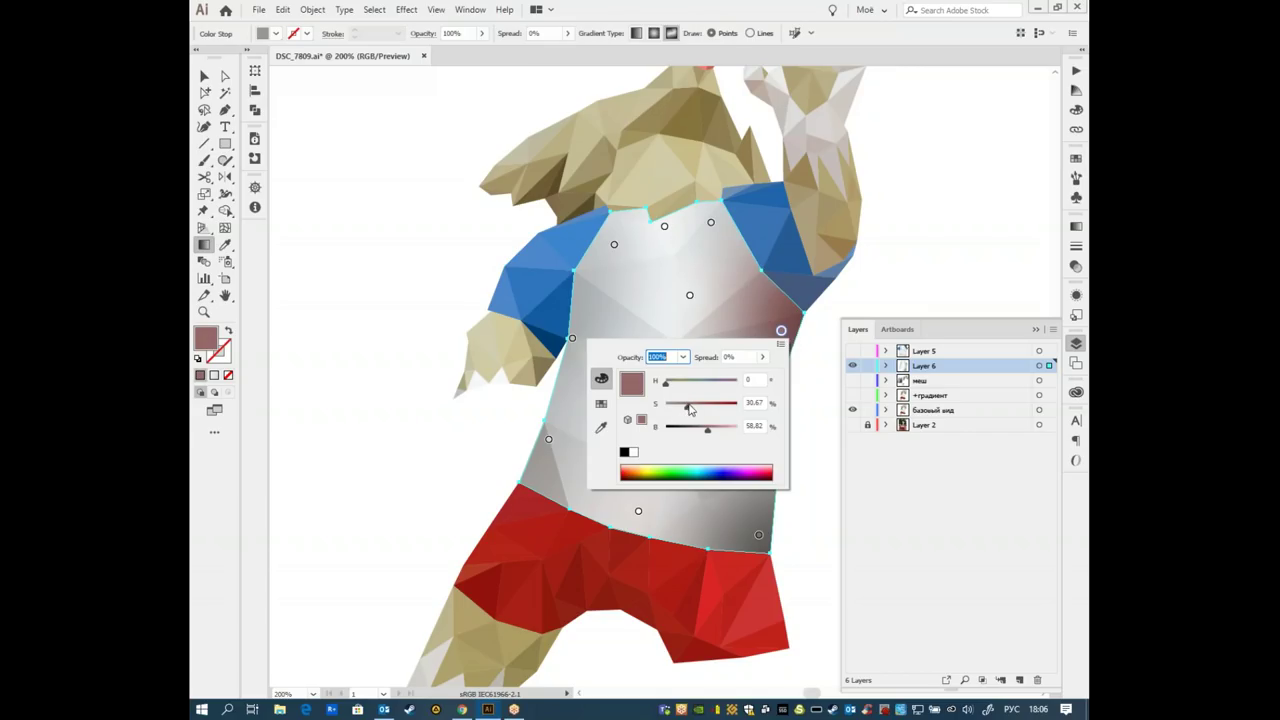
{"action": "left_click", "coordinate": [709, 385]}
{"action": "left_click_drag", "start_coordinate": [712, 388], "coordinate": [706, 390]}
{"action": "left_click", "coordinate": [985, 31]}
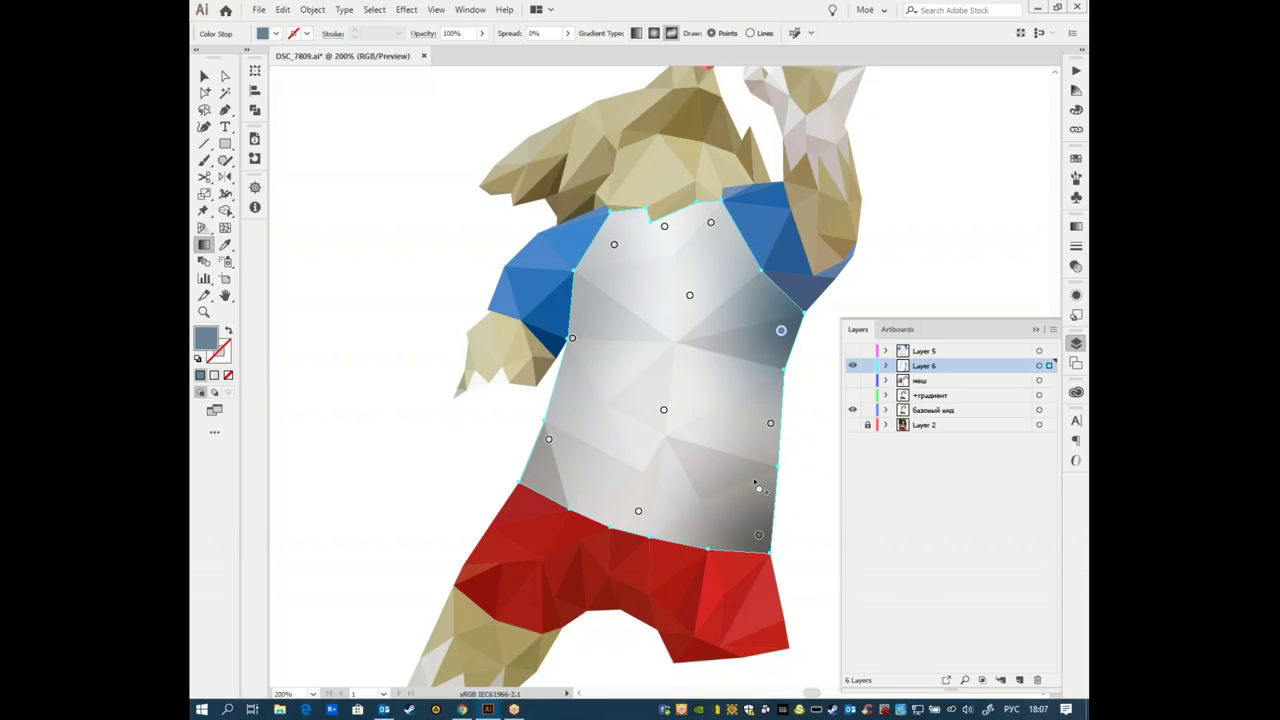
{"action": "left_click", "coordinate": [757, 487], "text": "ctrl"}
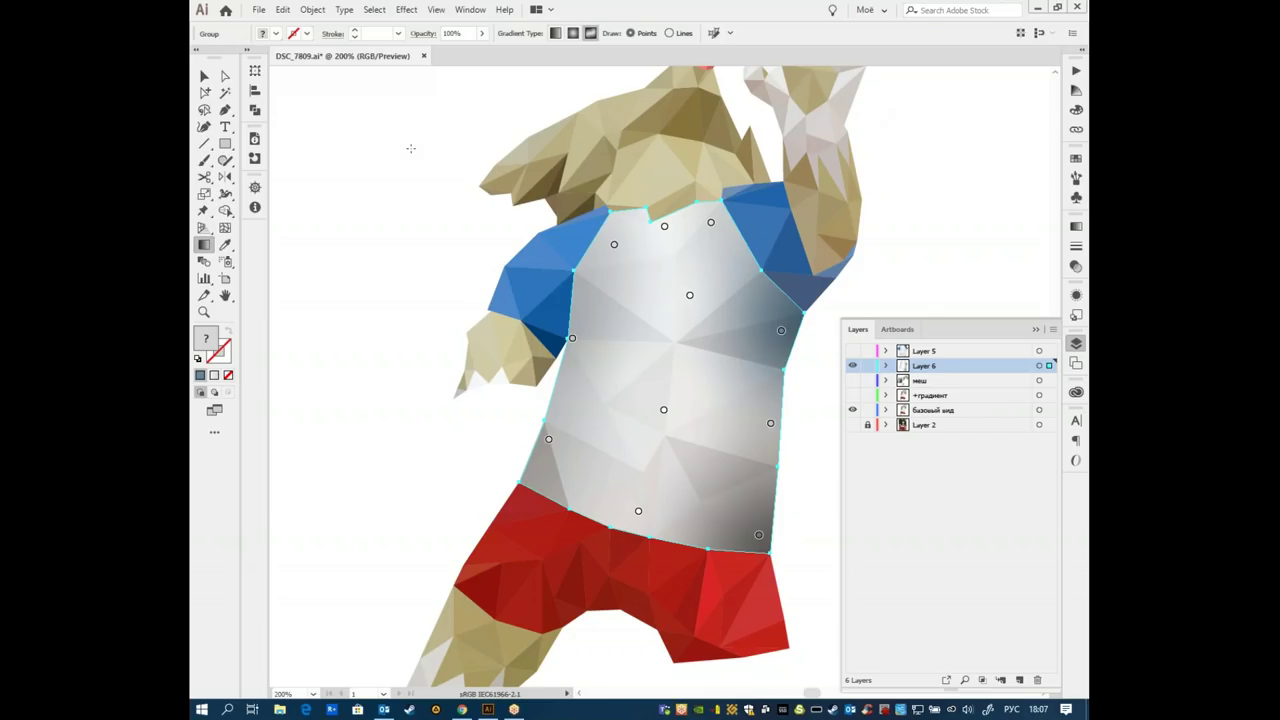
- Reposition the shirt group slightly and create a new Layer 7 above Layer 6
{"action": "left_click", "coordinate": [204, 77]}
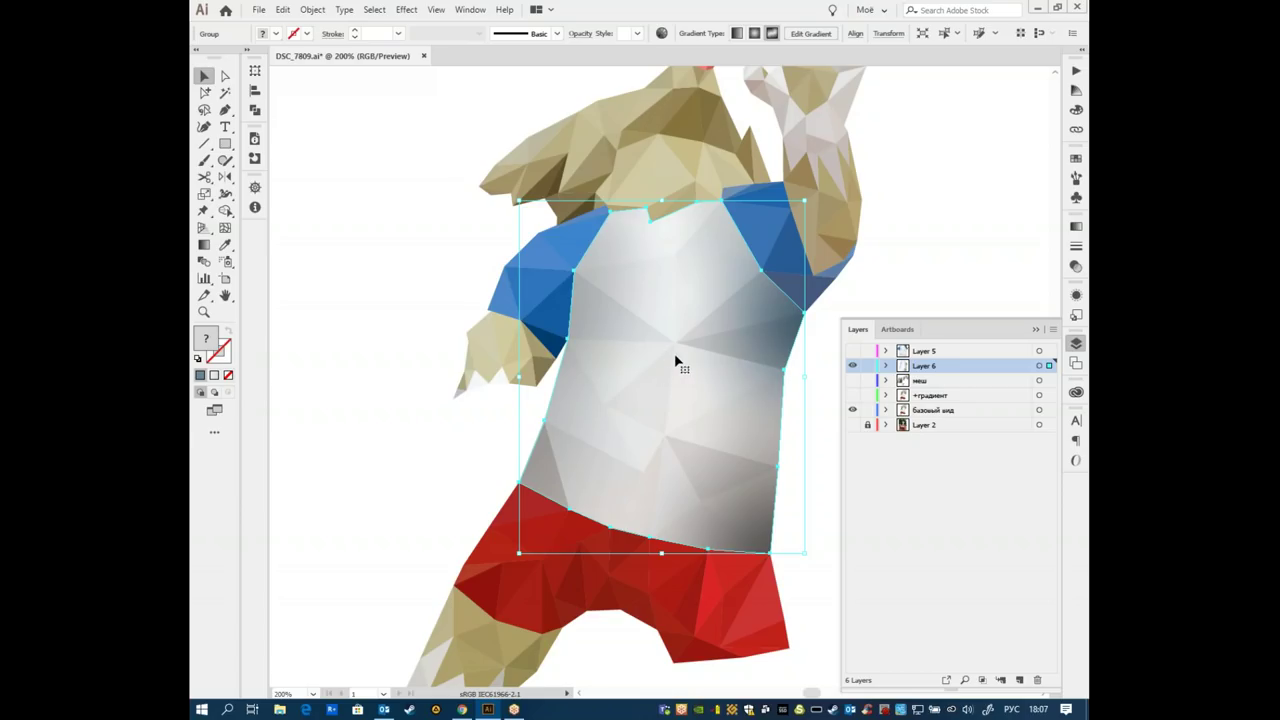
{"action": "mouse_move", "coordinate": [680, 366]}
{"action": "left_mouse_down"}
{"action": "mouse_move", "coordinate": [624, 360]}
{"action": "mouse_move", "coordinate": [640, 356]}
{"action": "left_mouse_up"}
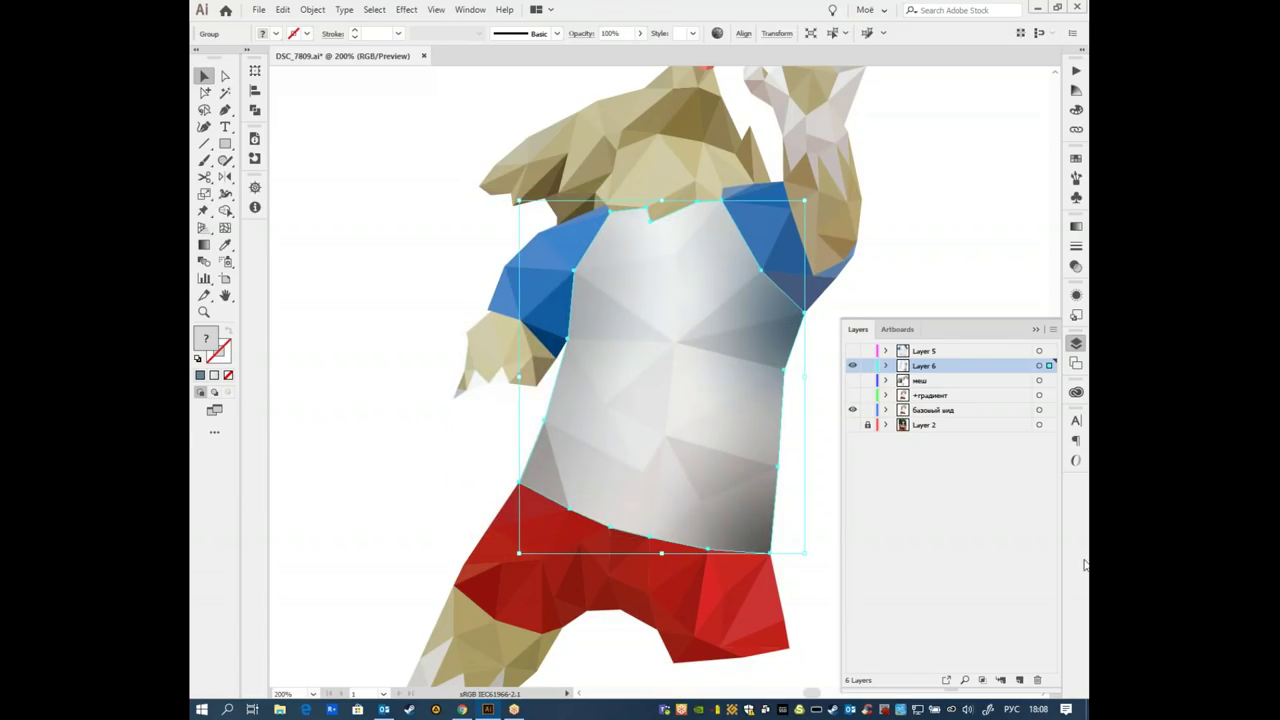
{"action": "left_click", "coordinate": [1021, 681]}
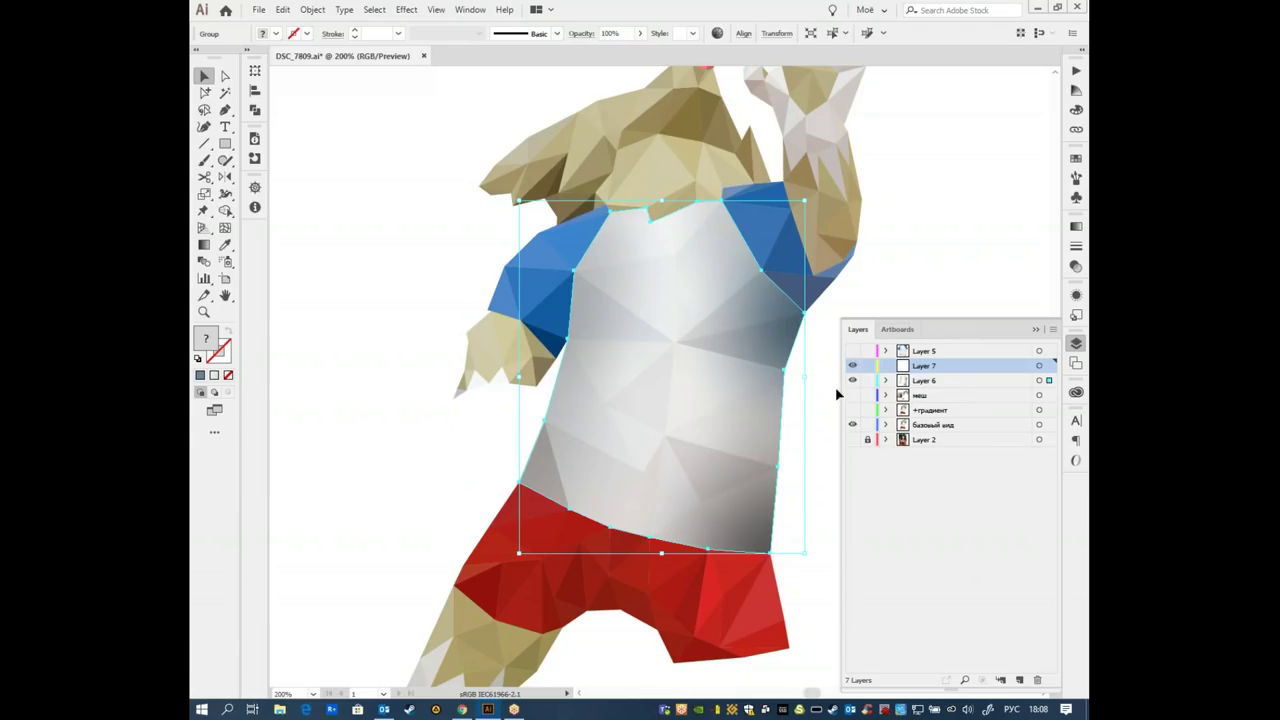
- Select the shirt-shaped copy and give it a coral pink fill
{"action": "left_click", "coordinate": [808, 368]}
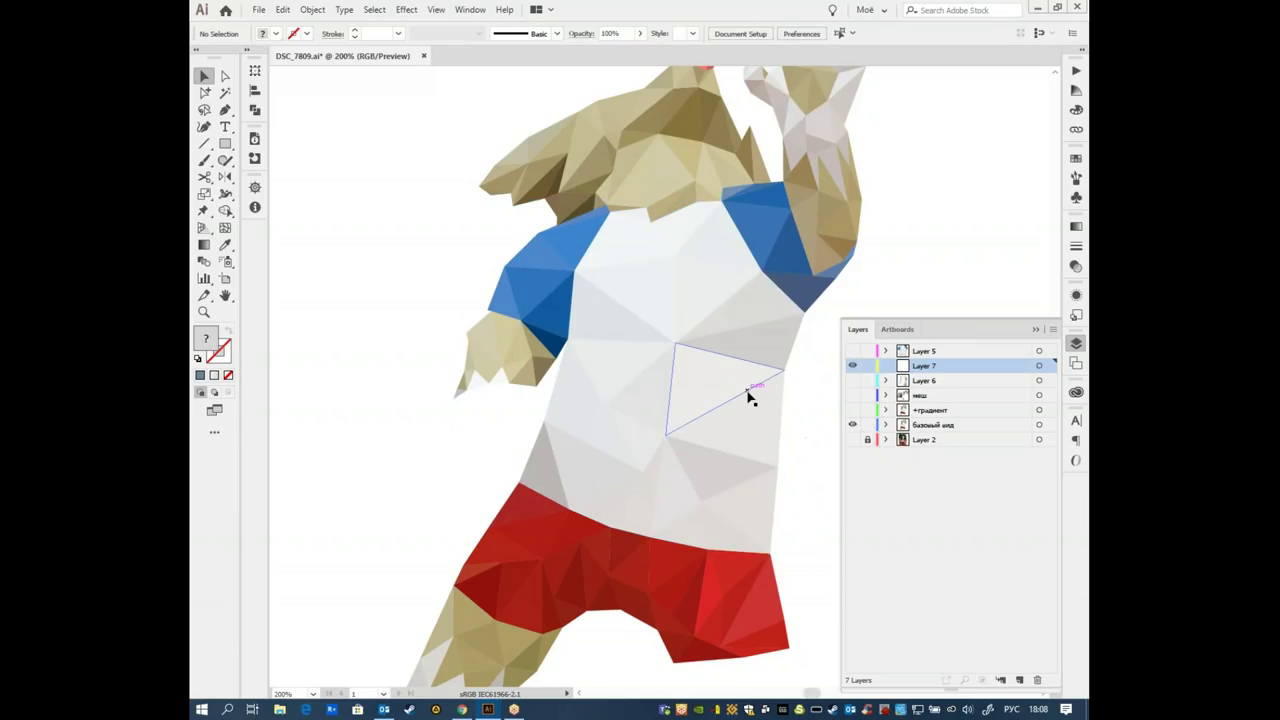
{"action": "left_click", "coordinate": [751, 398]}
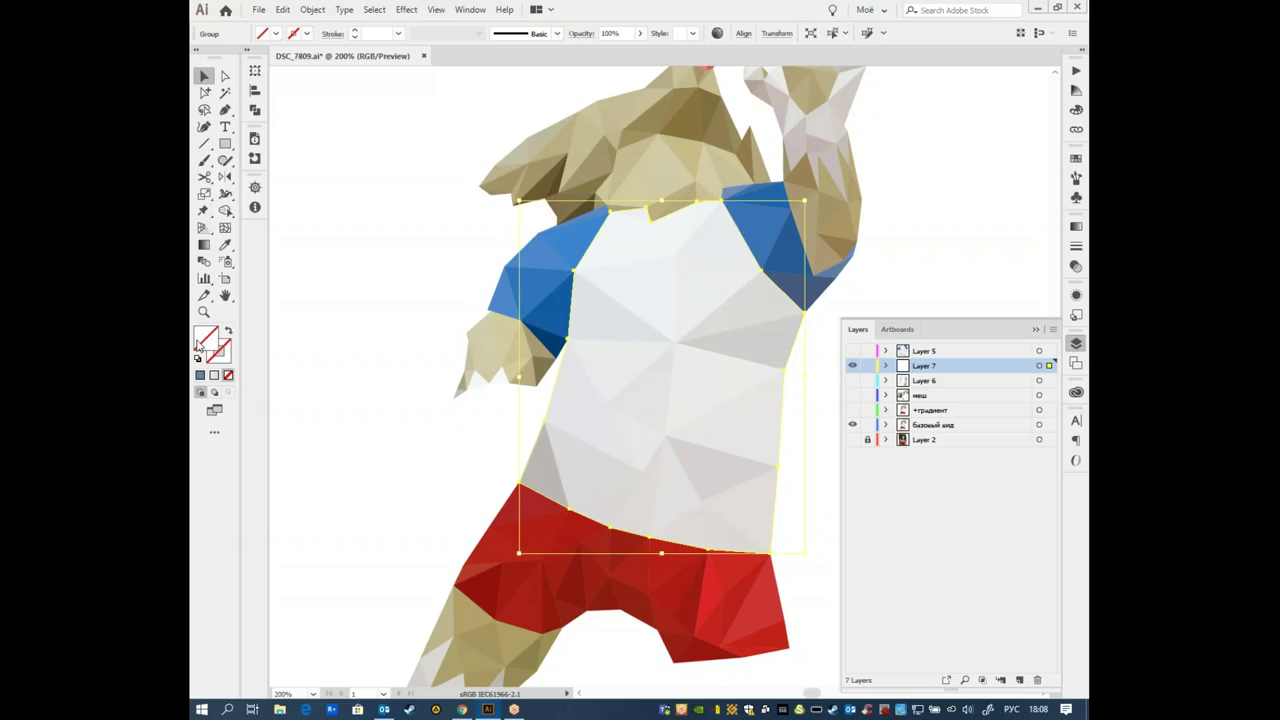
{"action": "left_click", "coordinate": [1074, 157]}
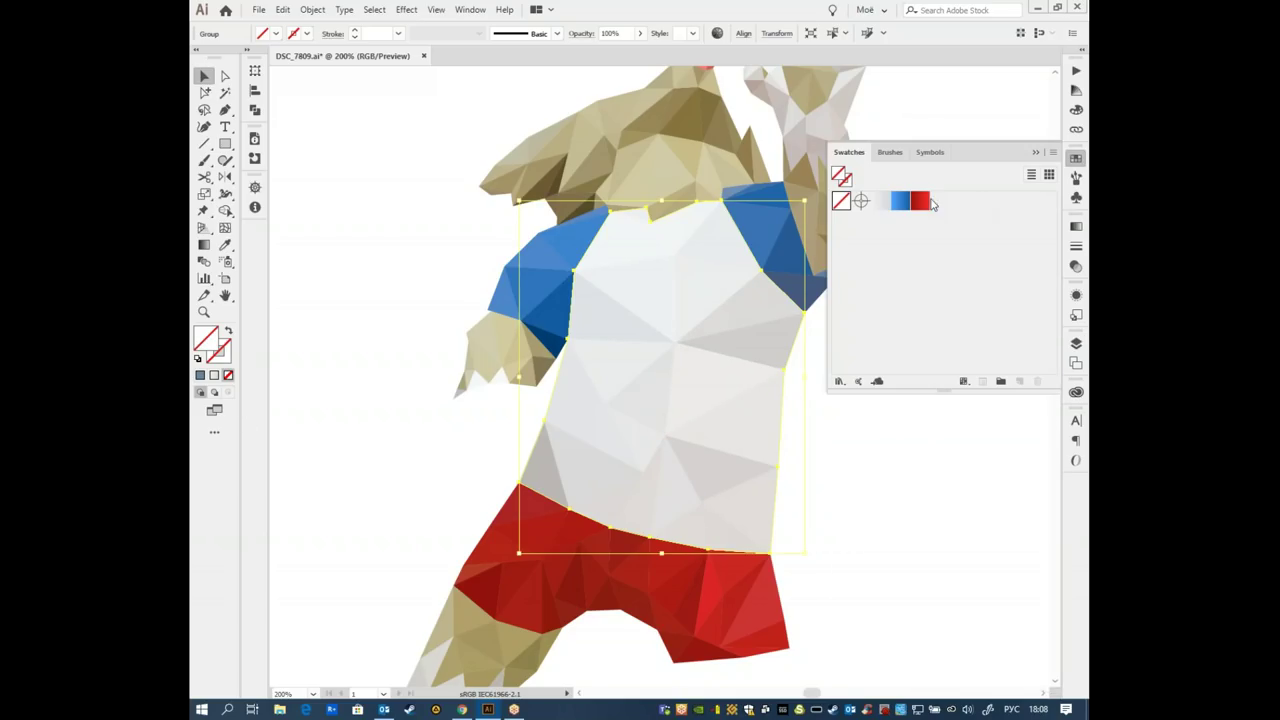
{"action": "left_click", "coordinate": [1076, 109]}
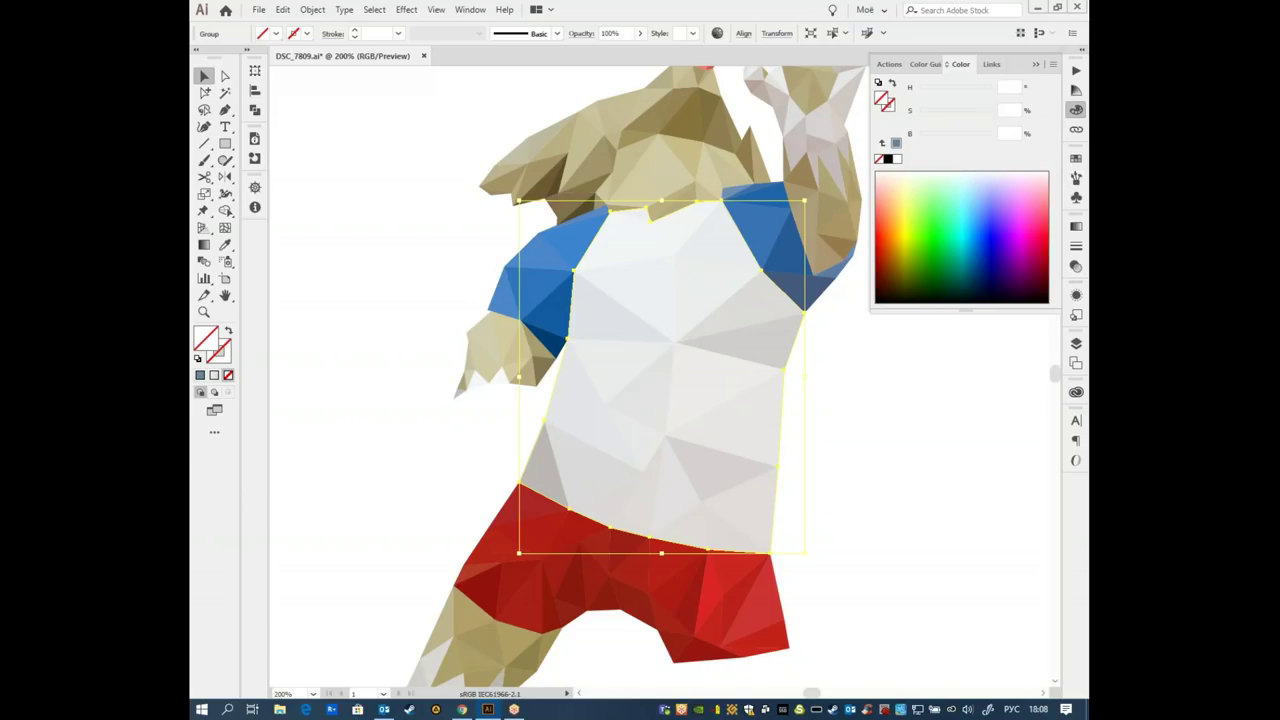
{"action": "left_click", "coordinate": [1040, 224]}
{"action": "left_click_drag", "start_coordinate": [1040, 224], "coordinate": [1048, 216]}
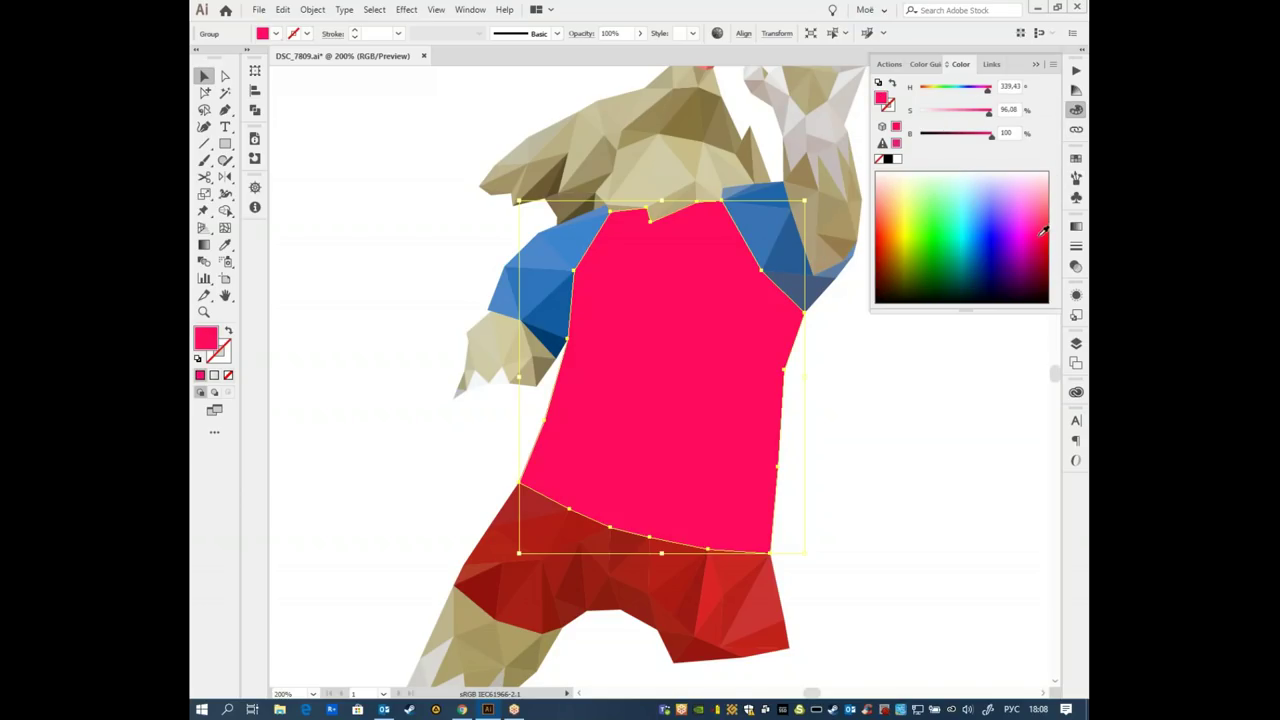
{"action": "left_click", "coordinate": [1048, 208]}
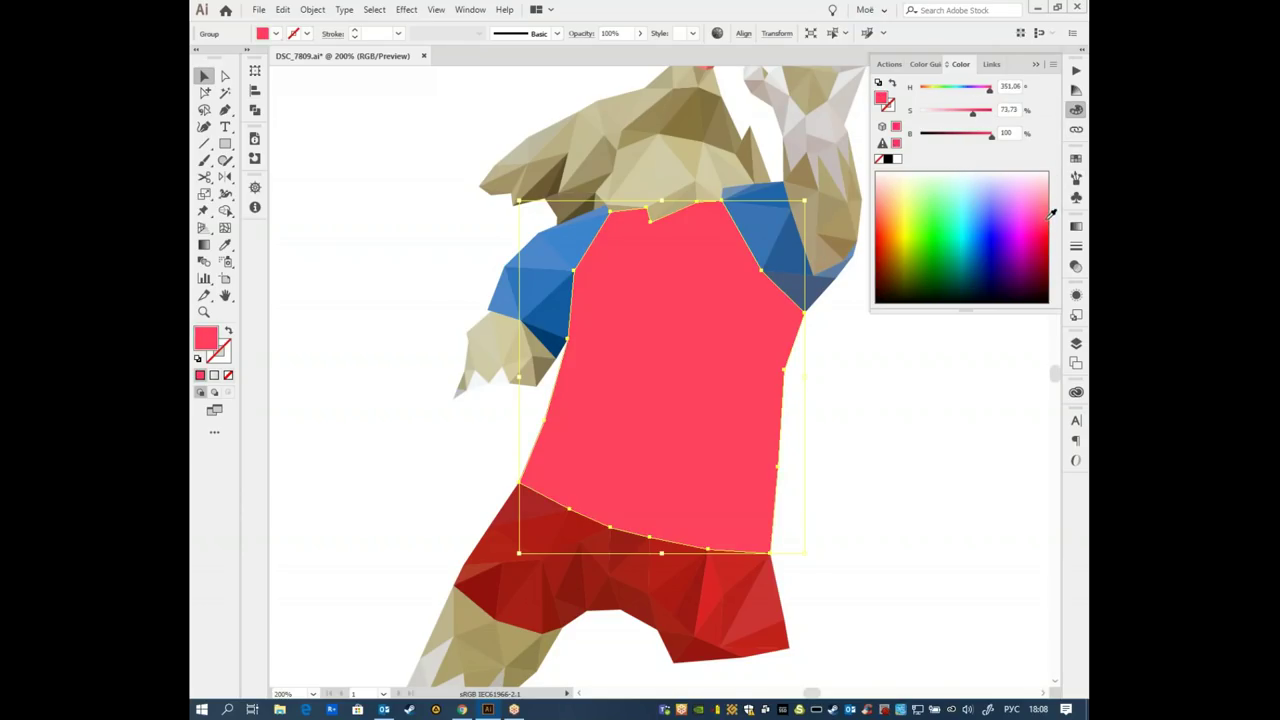
- Set the pink shirt overlay's blending mode to Color at 100% opacity
{"action": "left_click", "coordinate": [1076, 266]}
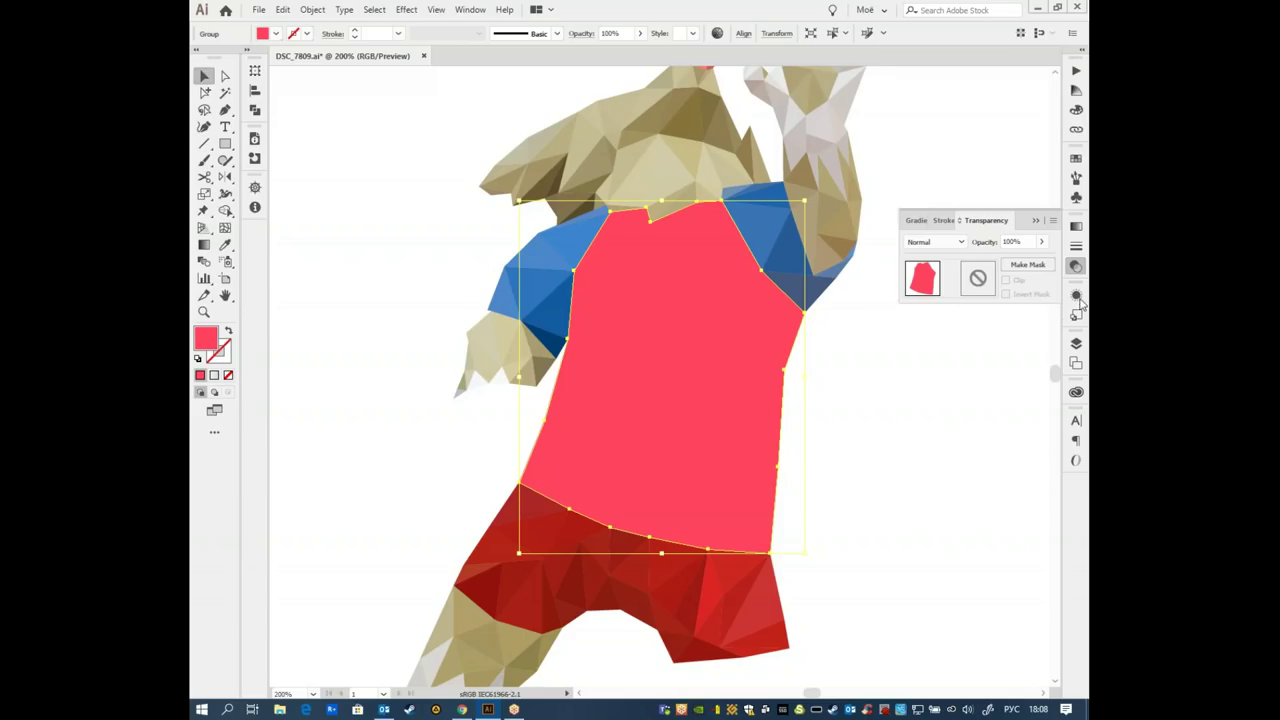
{"action": "left_click", "coordinate": [957, 244]}
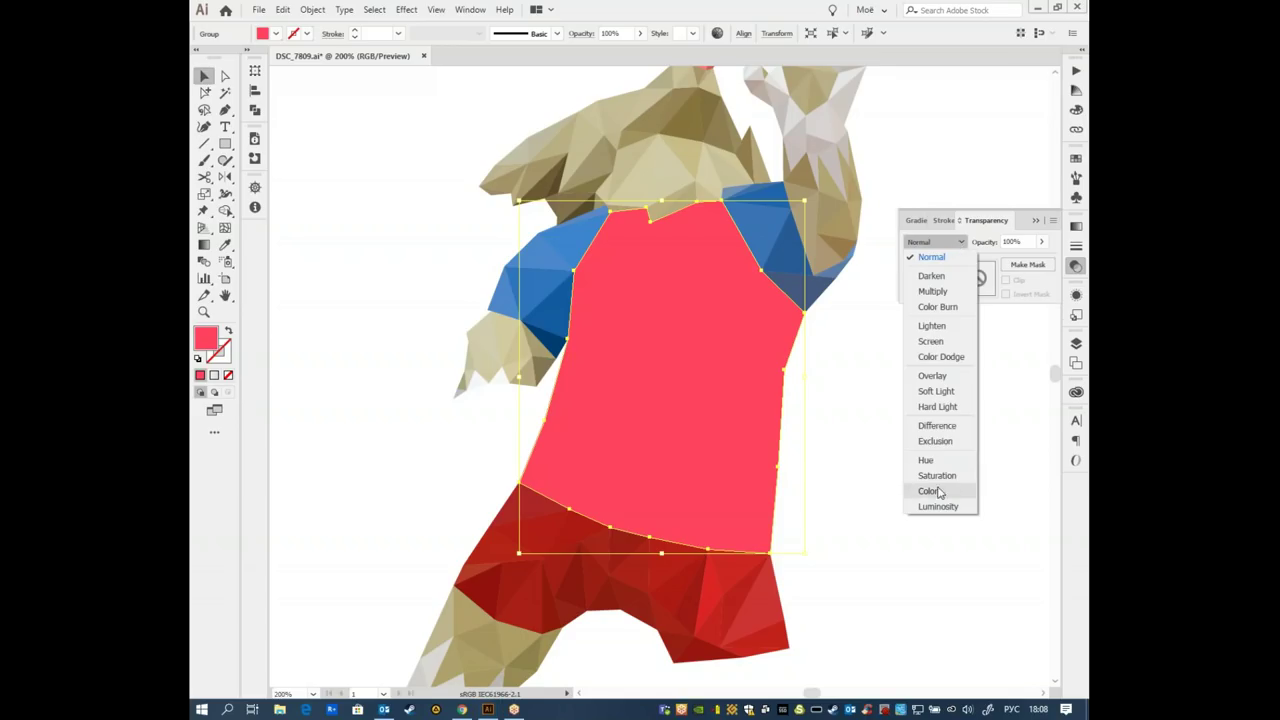
{"action": "left_click", "coordinate": [928, 491]}
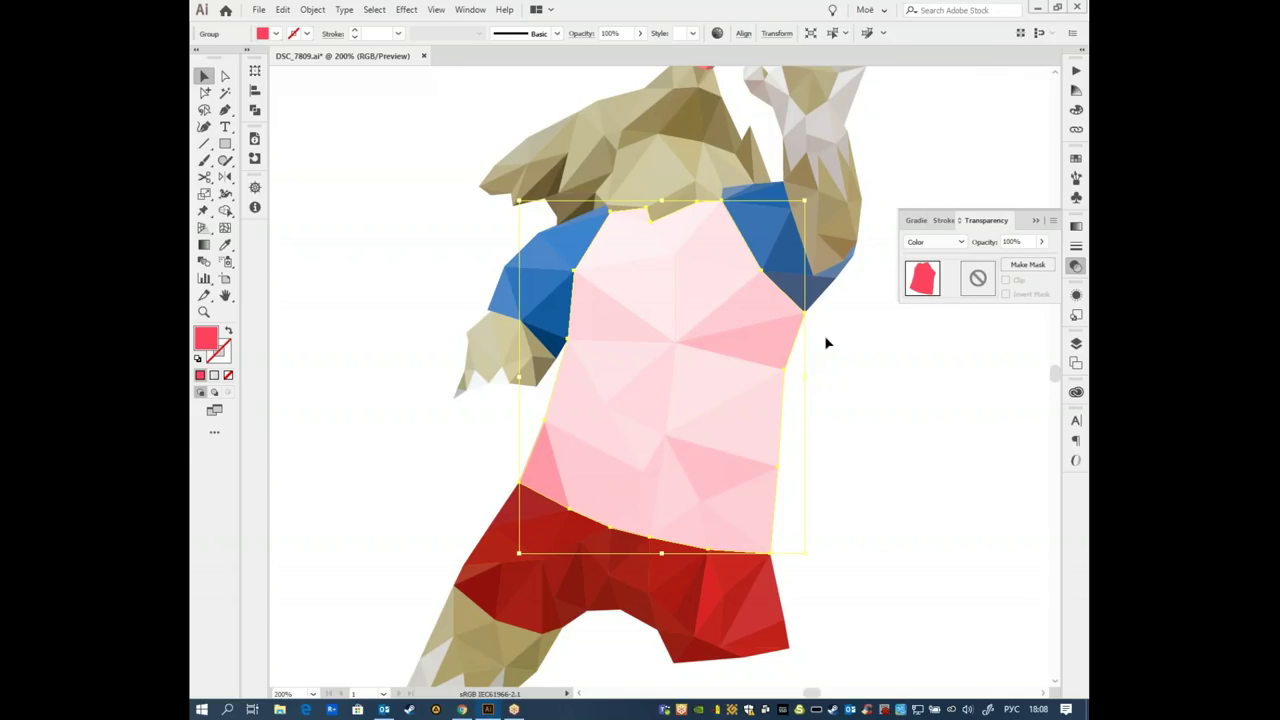
{"action": "scroll", "coordinate": [600, 280], "scroll_direction": "left", "scroll_amount": 10}
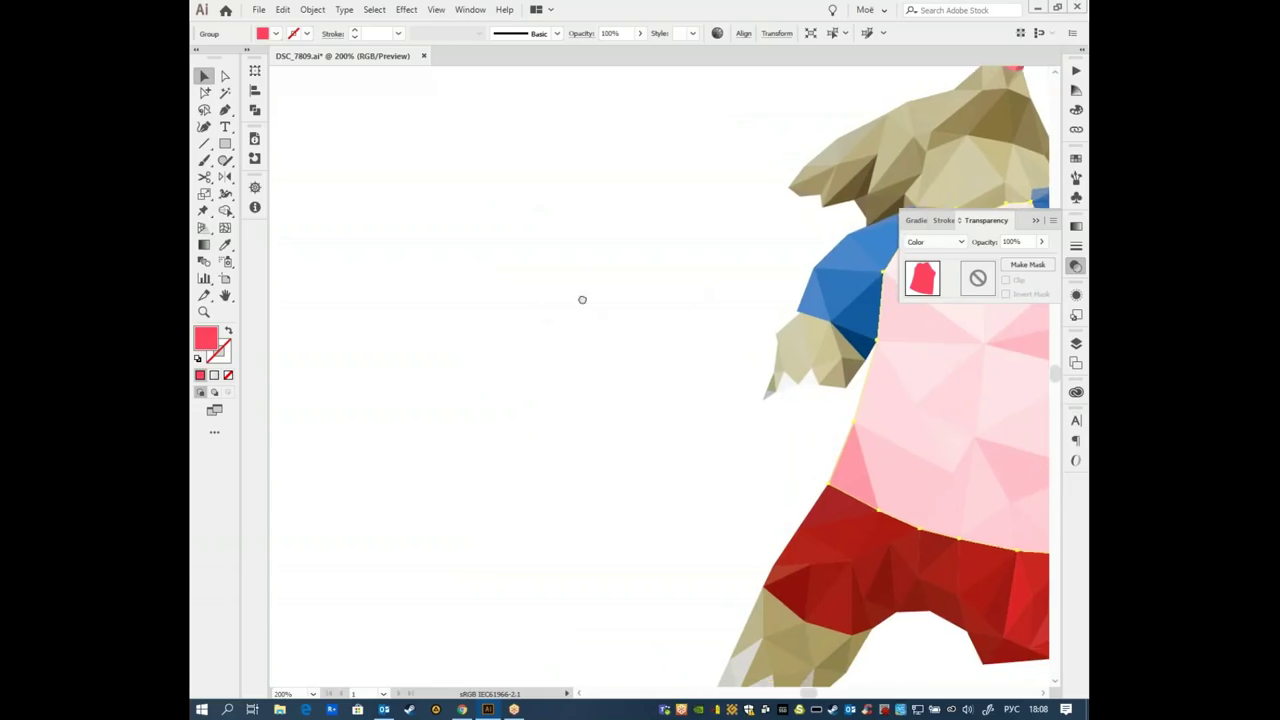
{"action": "scroll", "coordinate": [520, 280], "scroll_direction": "left", "scroll_amount": 1}
{"action": "left_click", "coordinate": [225, 109]}
{"action": "left_click", "coordinate": [447, 245]}
{"action": "left_click", "coordinate": [581, 281]}
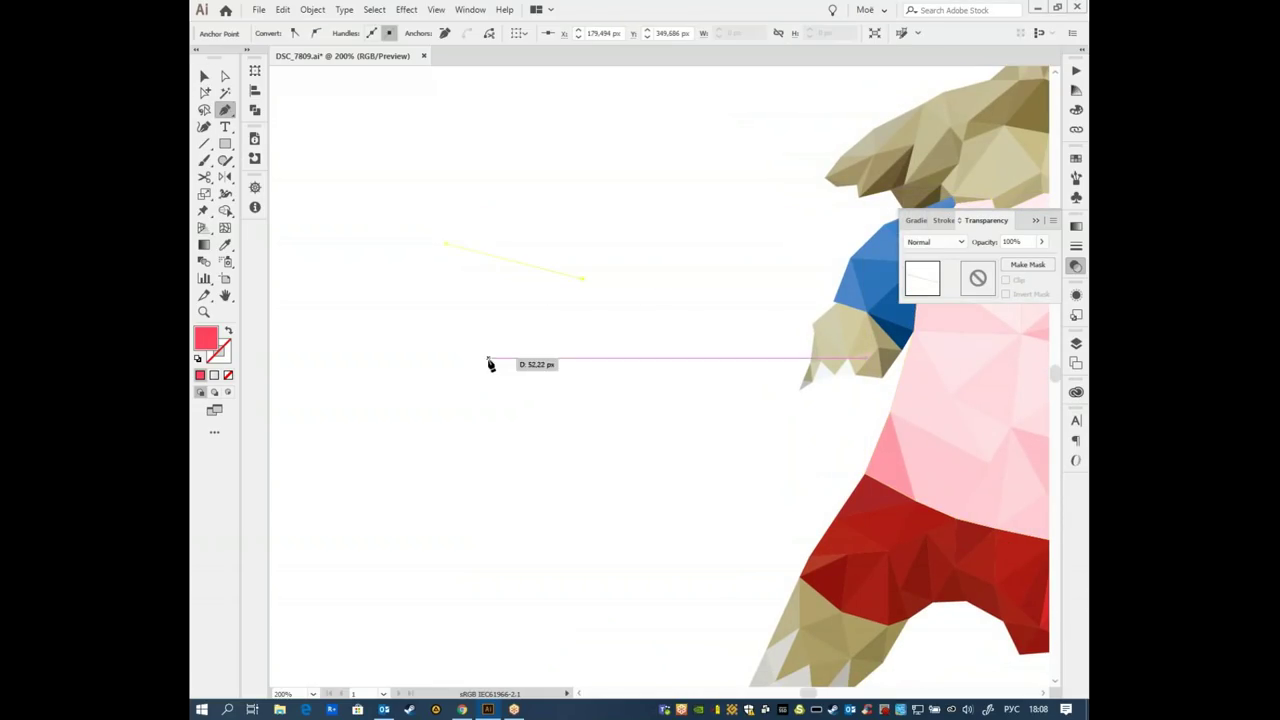
{"action": "left_click", "coordinate": [487, 356]}
{"action": "left_click", "coordinate": [447, 250]}
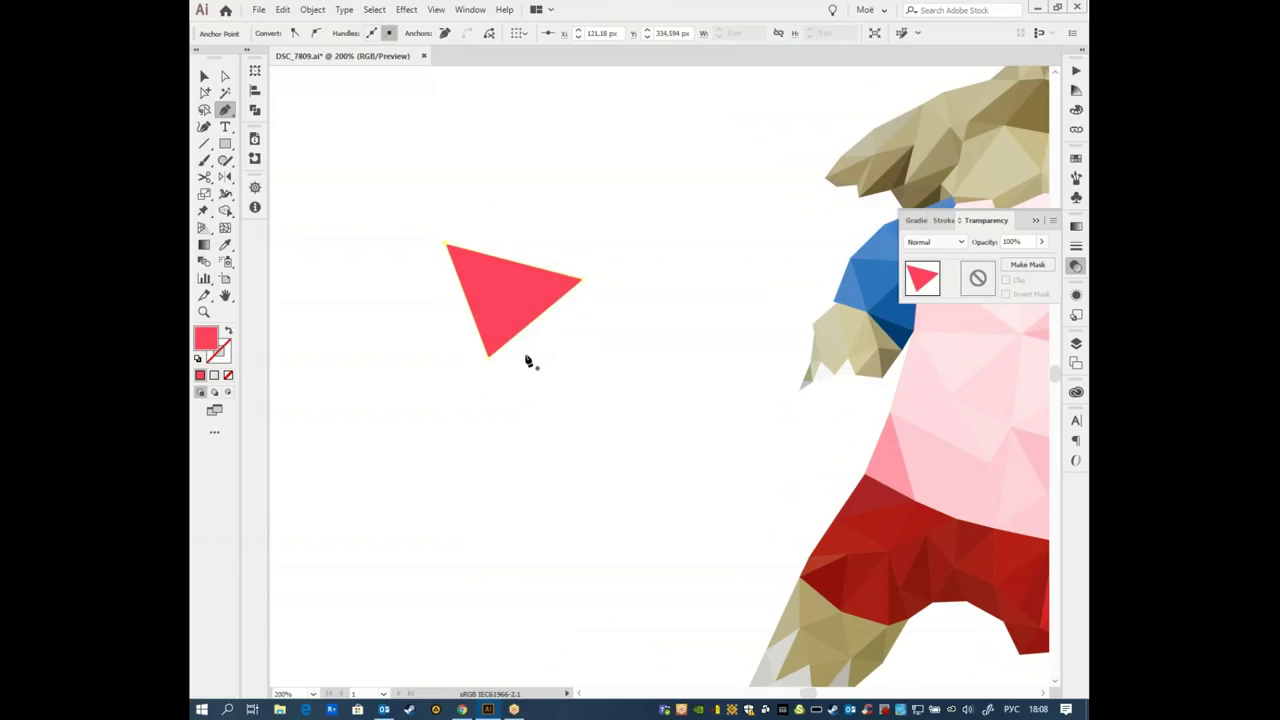
{"action": "left_click", "coordinate": [562, 190]}
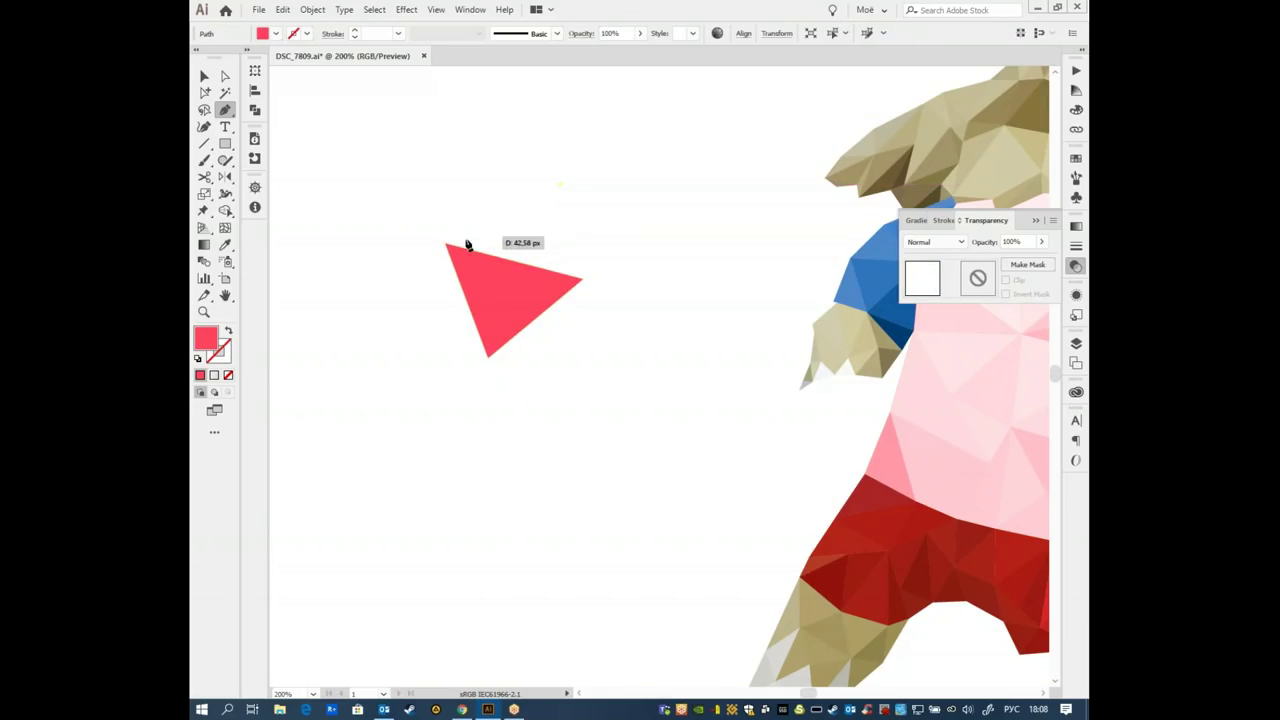
{"action": "left_click", "coordinate": [448, 246]}
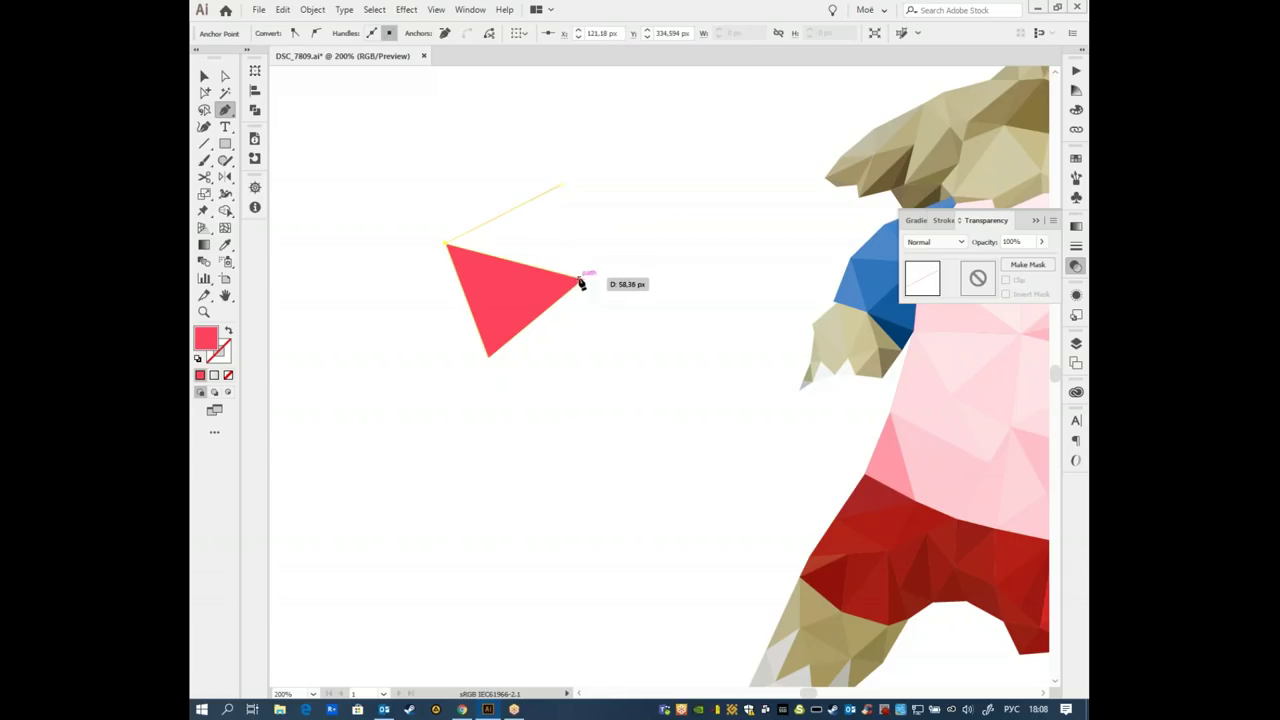
{"action": "left_click", "coordinate": [580, 280]}
{"action": "left_click", "coordinate": [560, 188]}
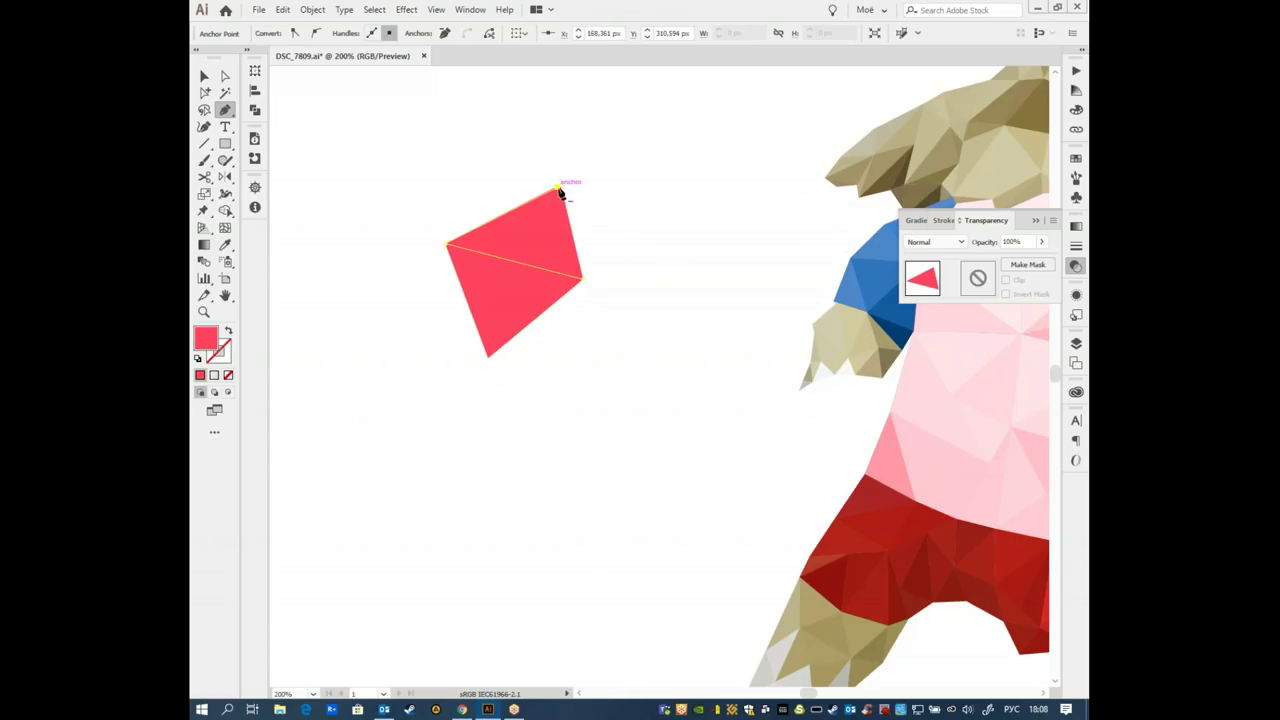
{"action": "left_click", "coordinate": [562, 190]}
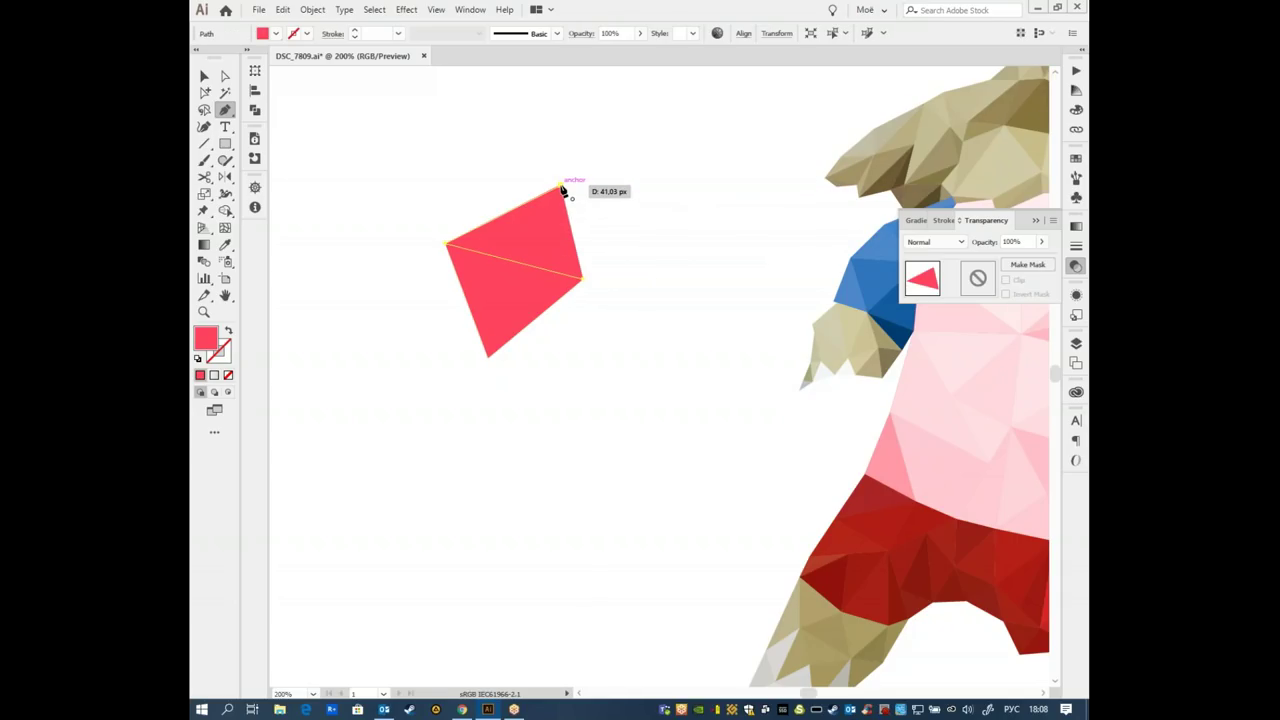
{"action": "left_click", "coordinate": [562, 190]}
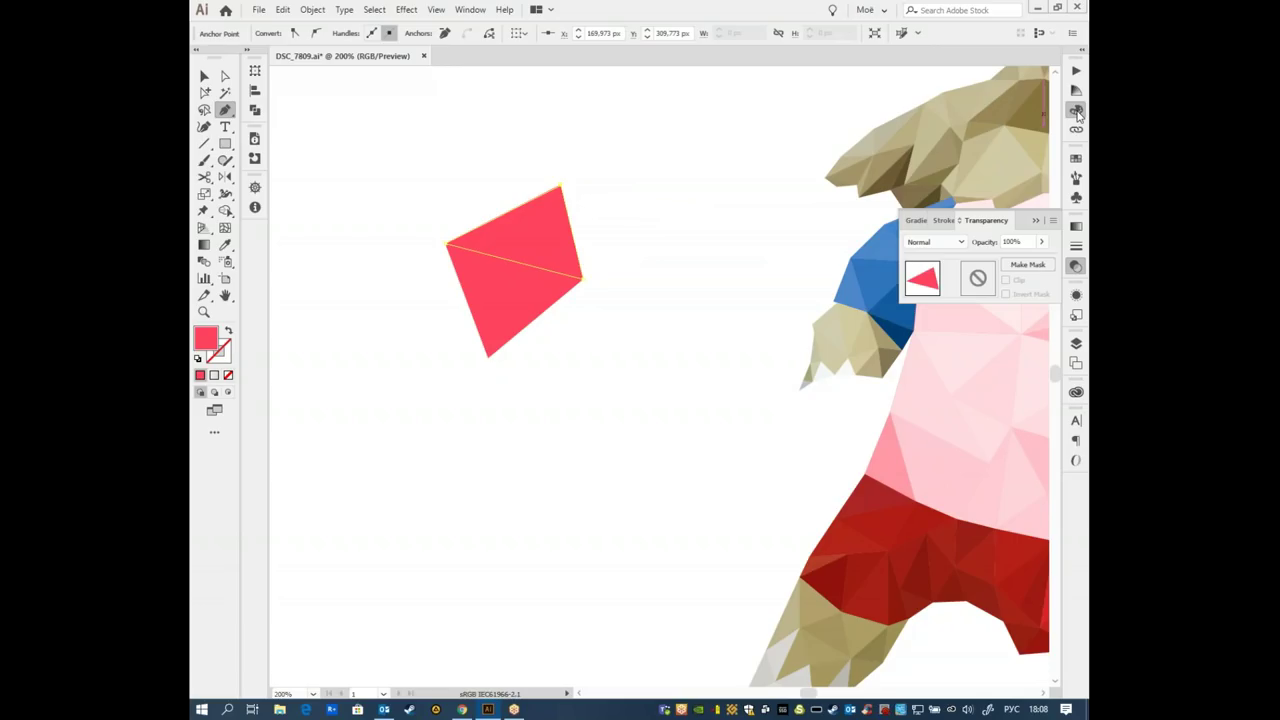
{"action": "left_click", "coordinate": [1076, 112]}
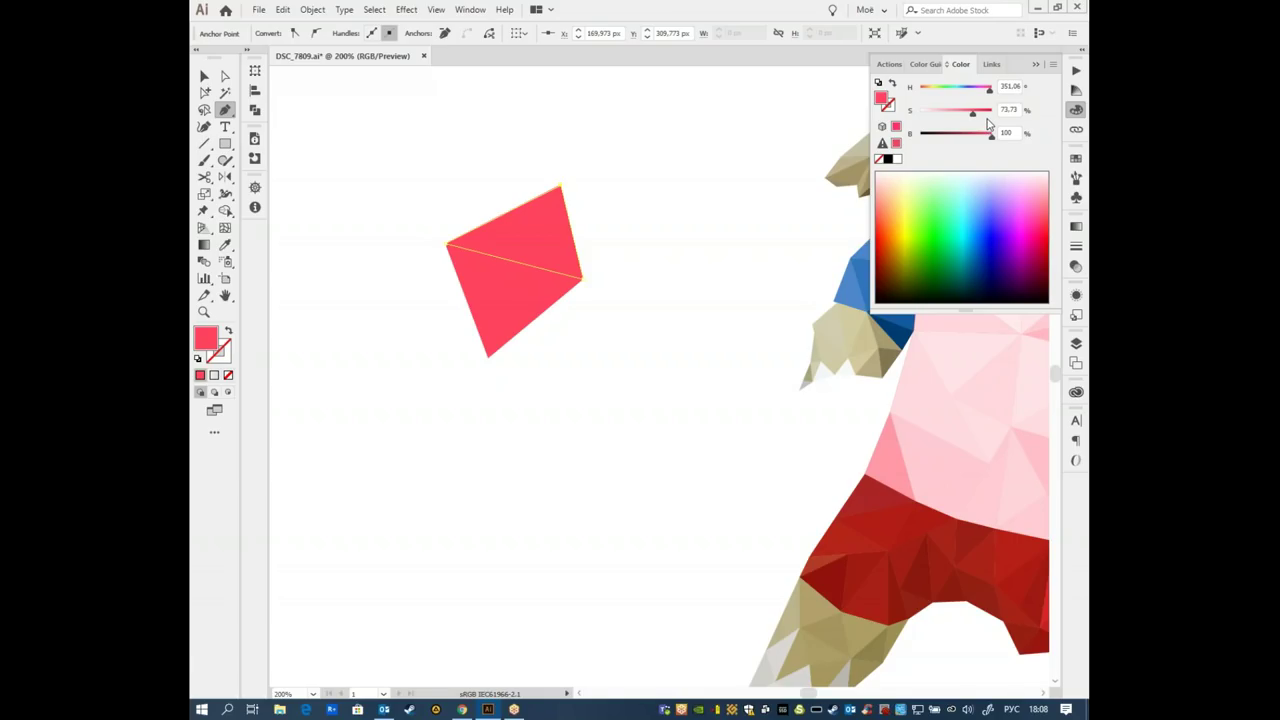
{"action": "left_click_drag", "start_coordinate": [993, 139], "coordinate": [988, 141]}
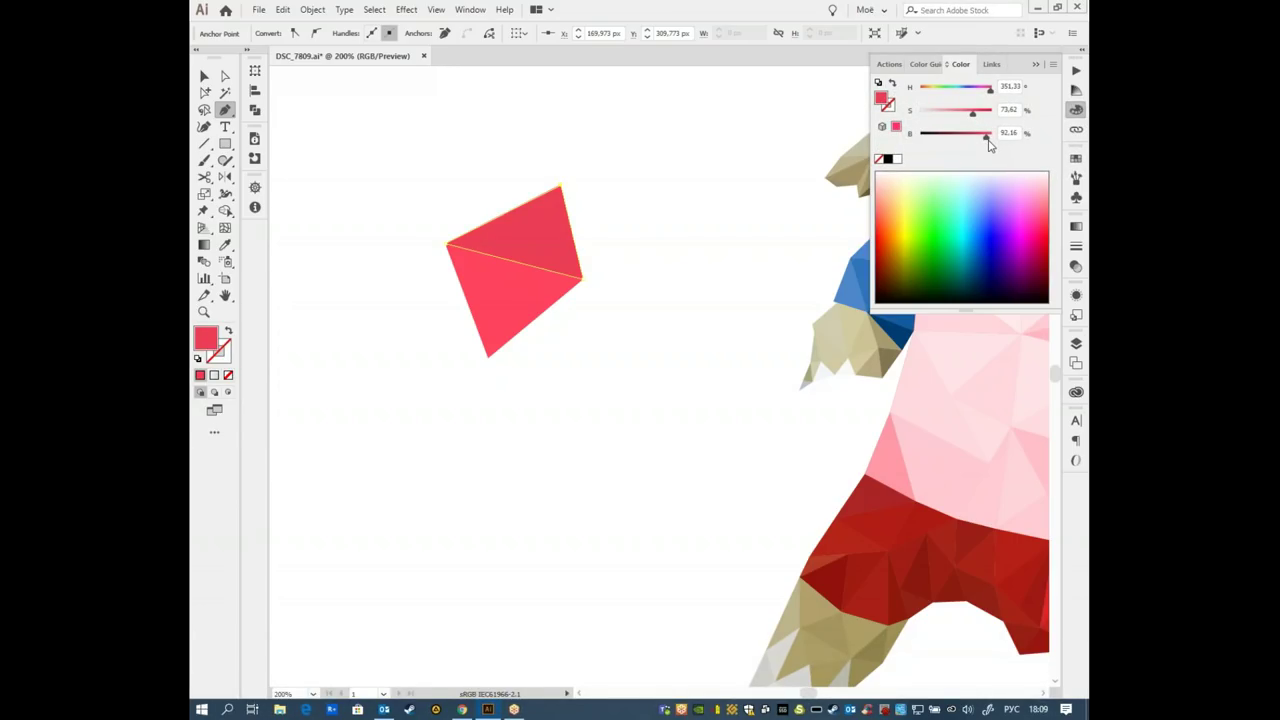
{"action": "left_click", "coordinate": [396, 171]}
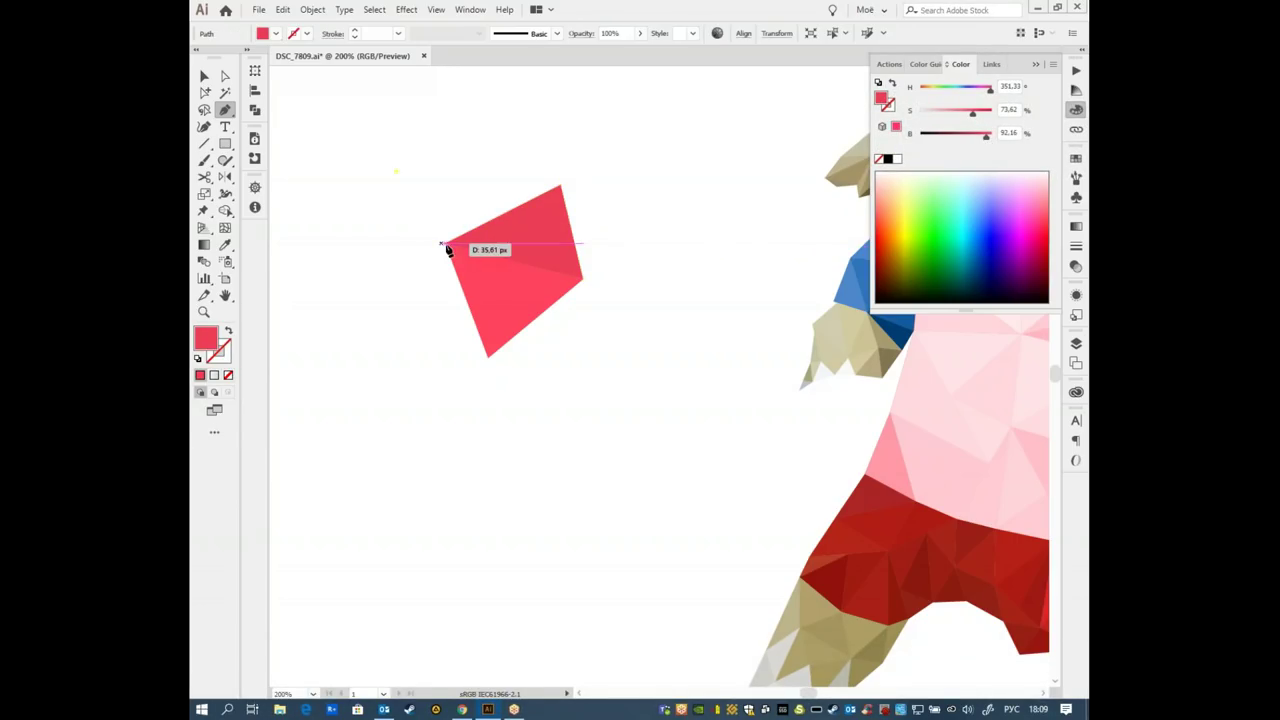
{"action": "left_click", "coordinate": [443, 244]}
{"action": "left_click", "coordinate": [561, 186]}
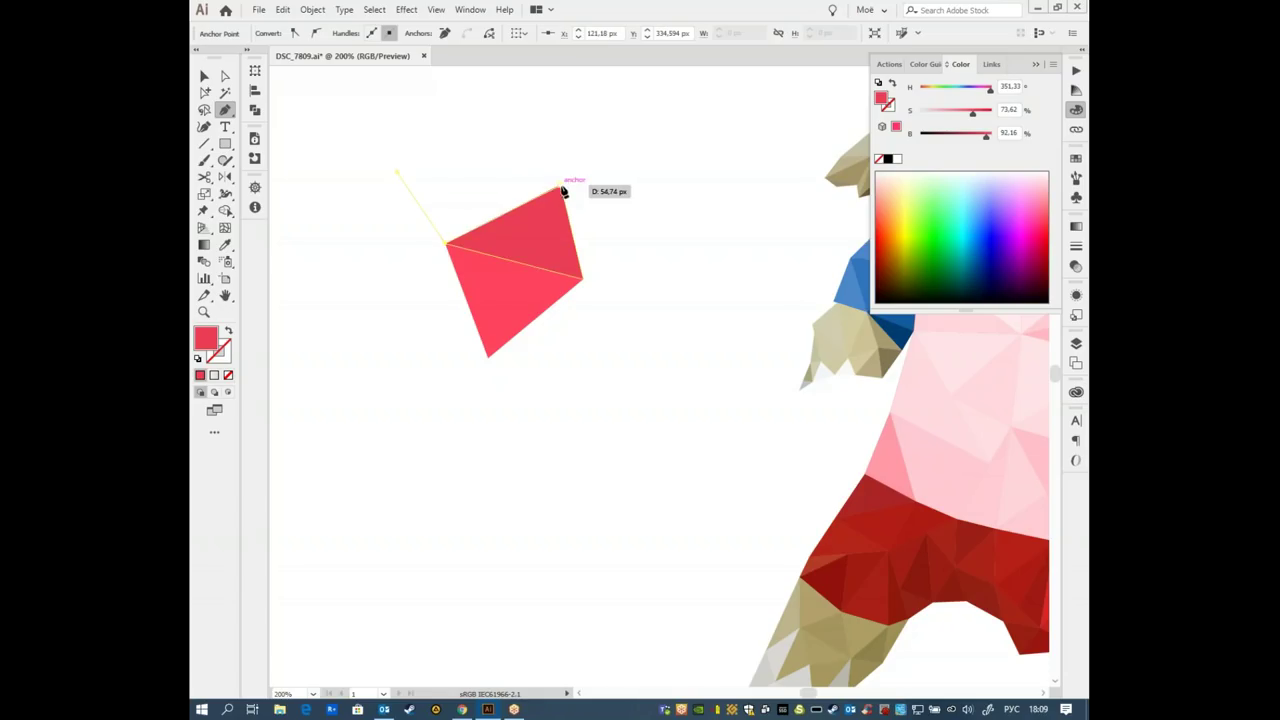
{"action": "left_click", "coordinate": [398, 173]}
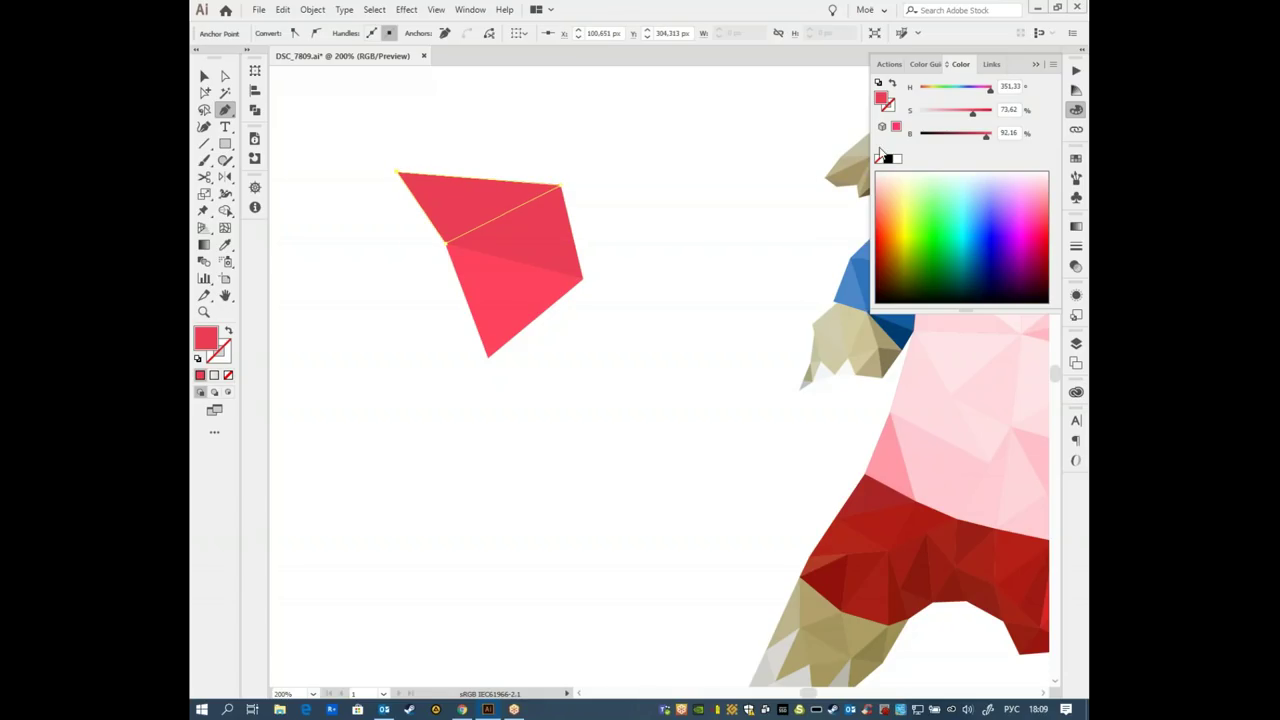
{"action": "left_click_drag", "start_coordinate": [985, 136], "coordinate": [962, 117]}
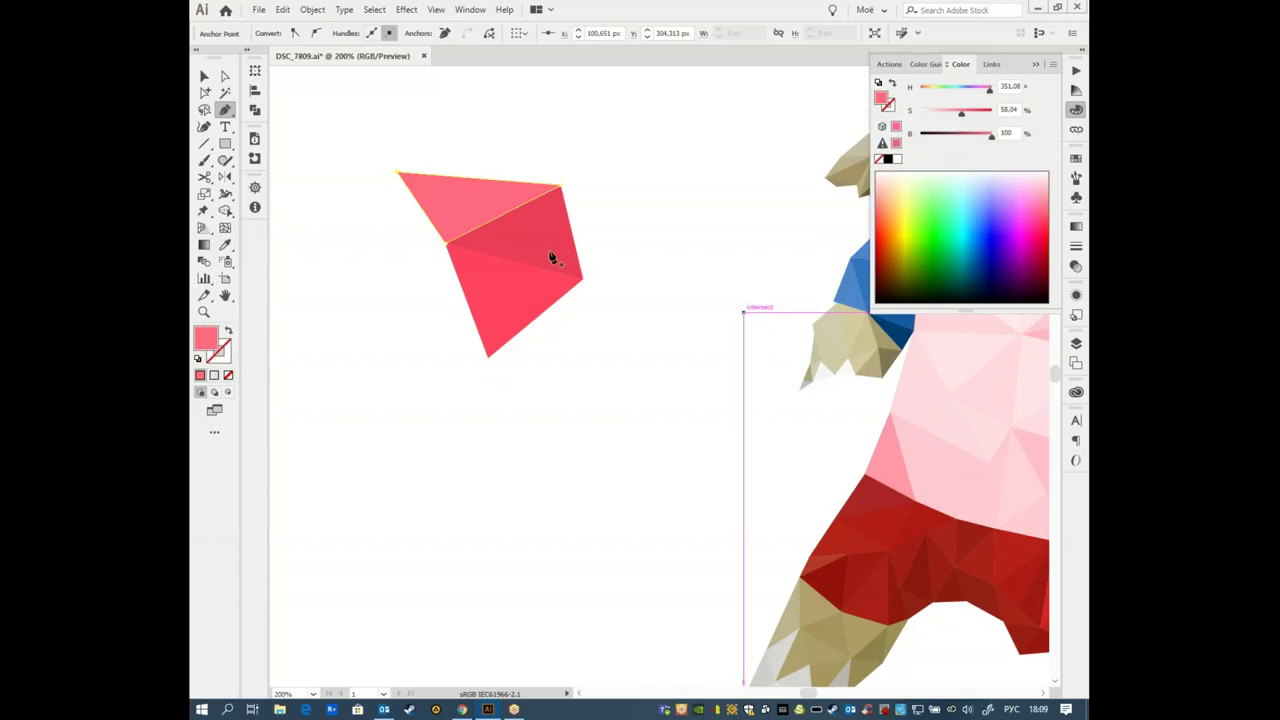
{"action": "left_click", "coordinate": [396, 172]}
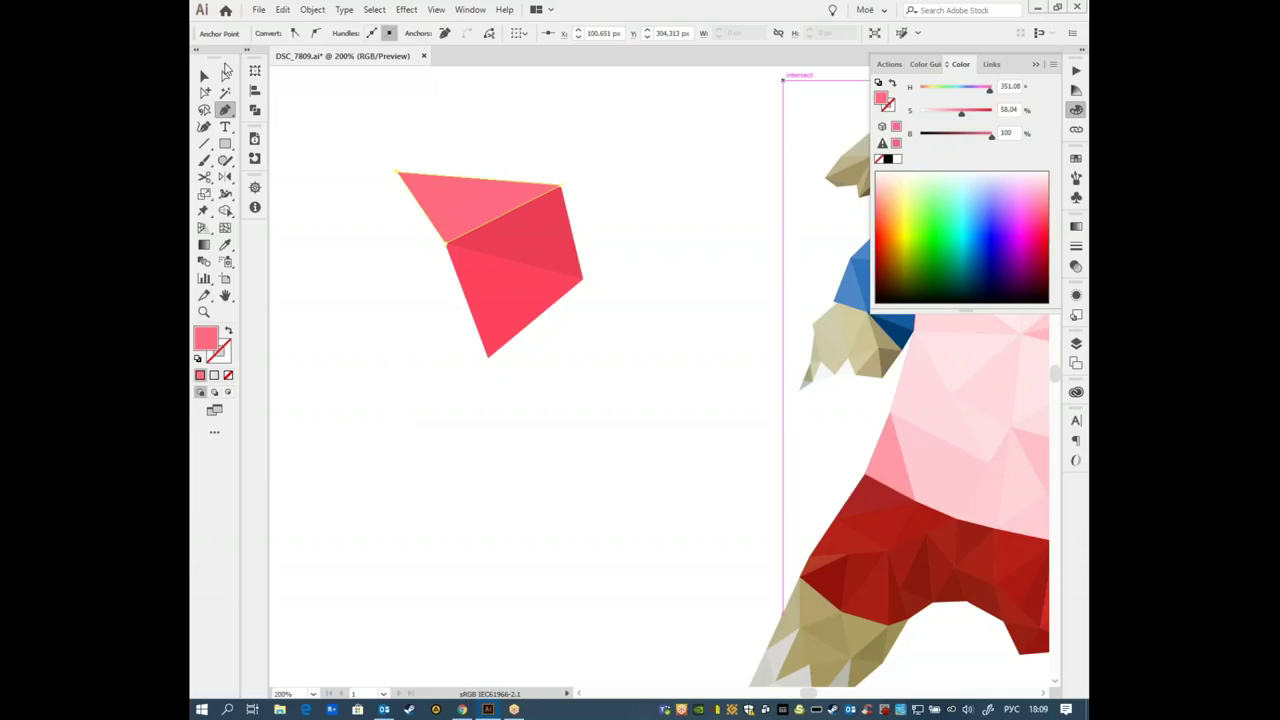
{"action": "left_click", "coordinate": [203, 77]}
{"action": "left_click", "coordinate": [454, 357]}
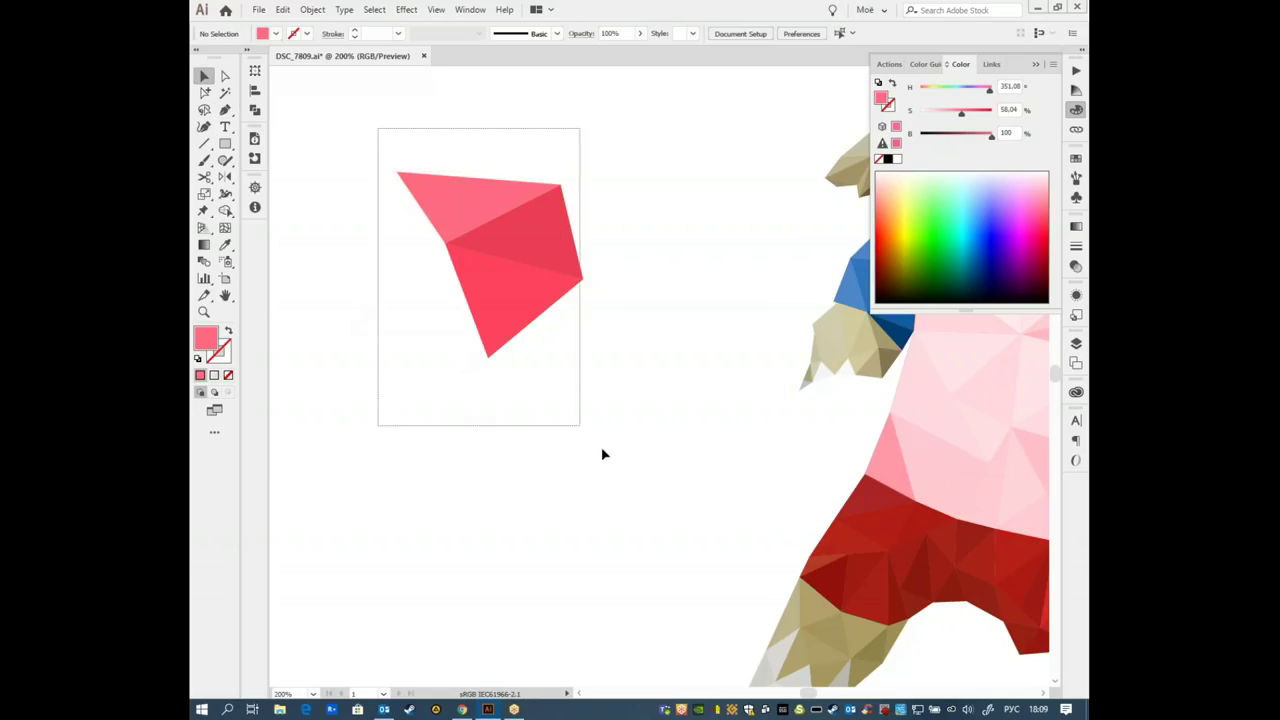
{"action": "left_click_drag", "start_coordinate": [379, 130], "coordinate": [598, 489]}
{"action": "key", "text": "Delete"}
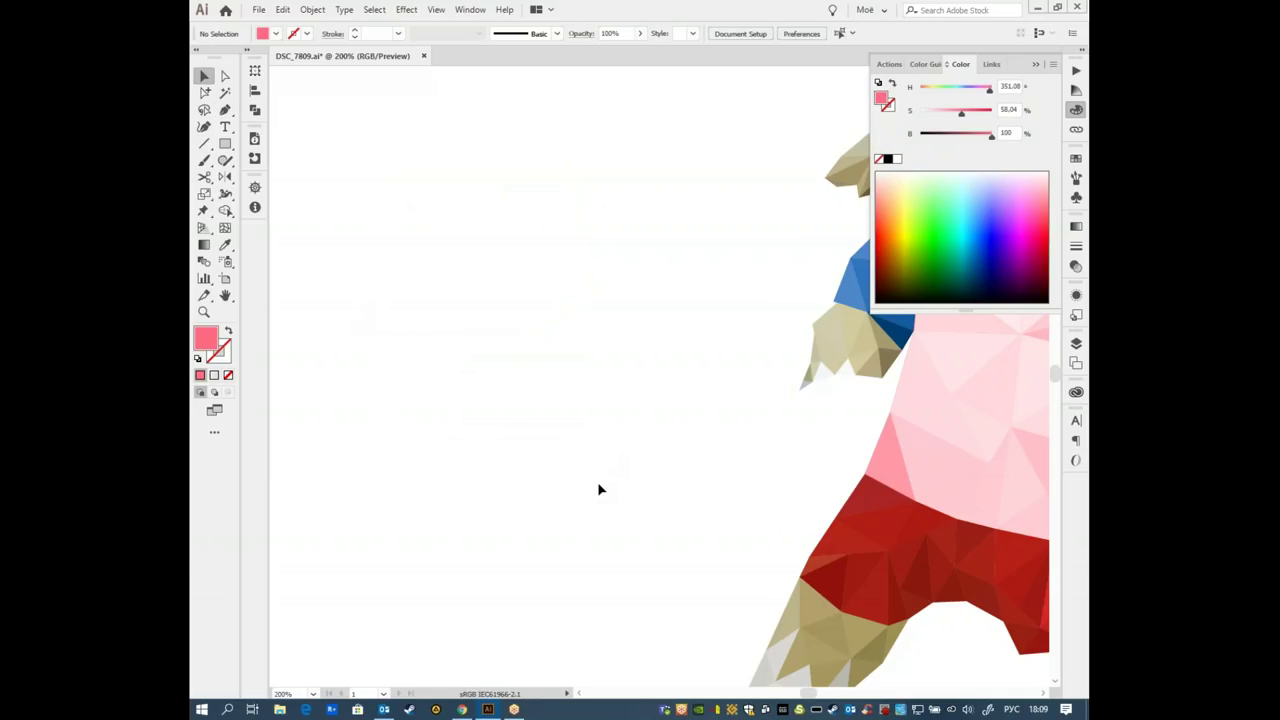
{"action": "key", "text": "ctrl+0"}
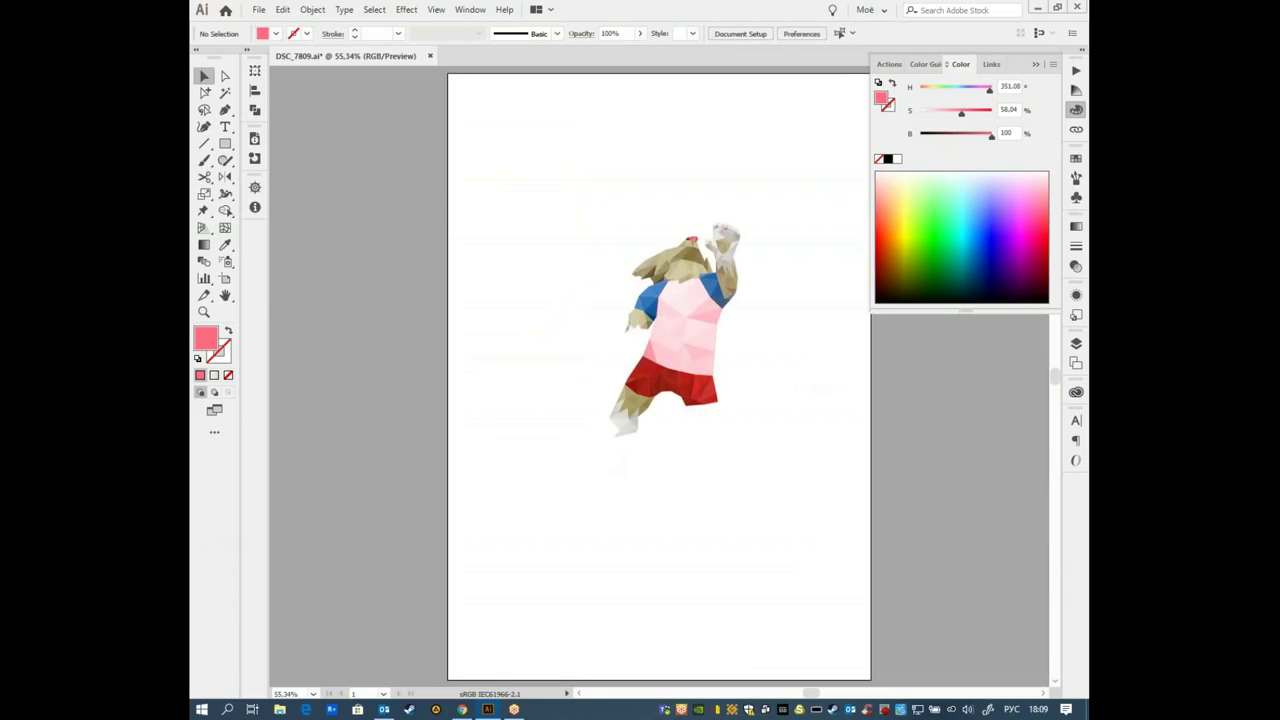
{"action": "key", "text": "z"}
{"action": "left_click_drag", "start_coordinate": [567, 183], "coordinate": [795, 467]}
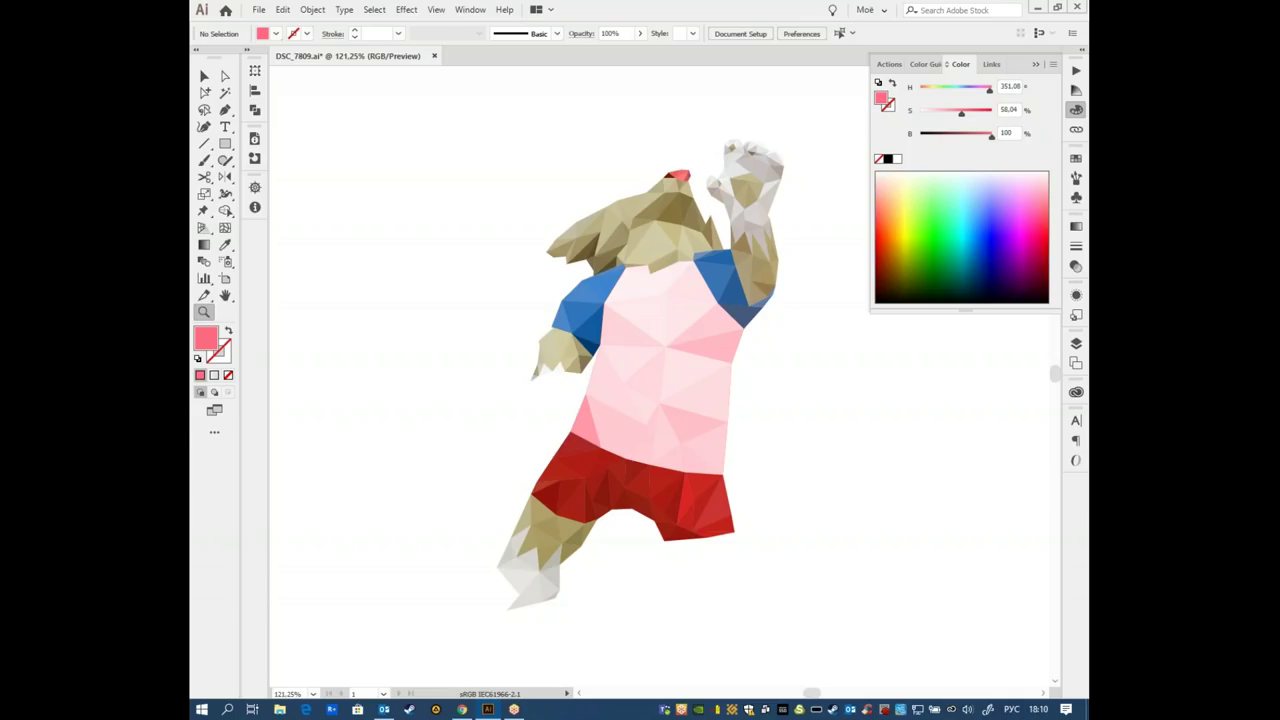
{"action": "left_click", "coordinate": [486, 231]}
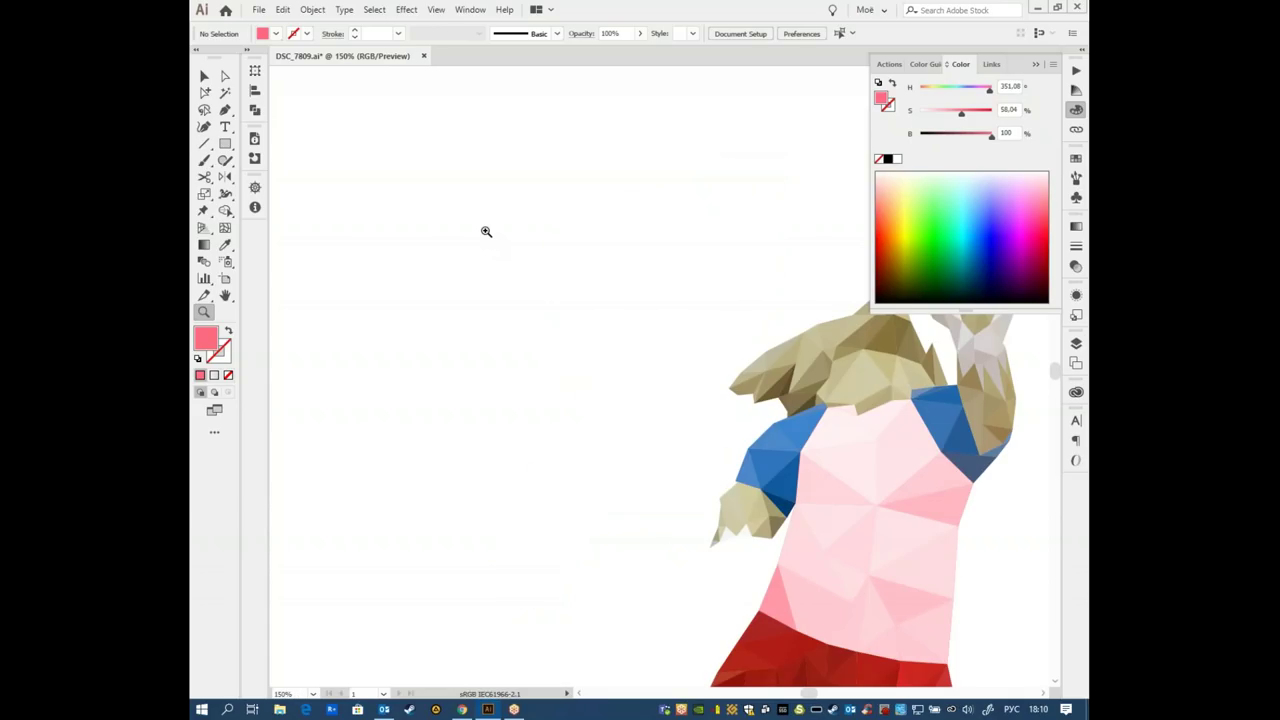